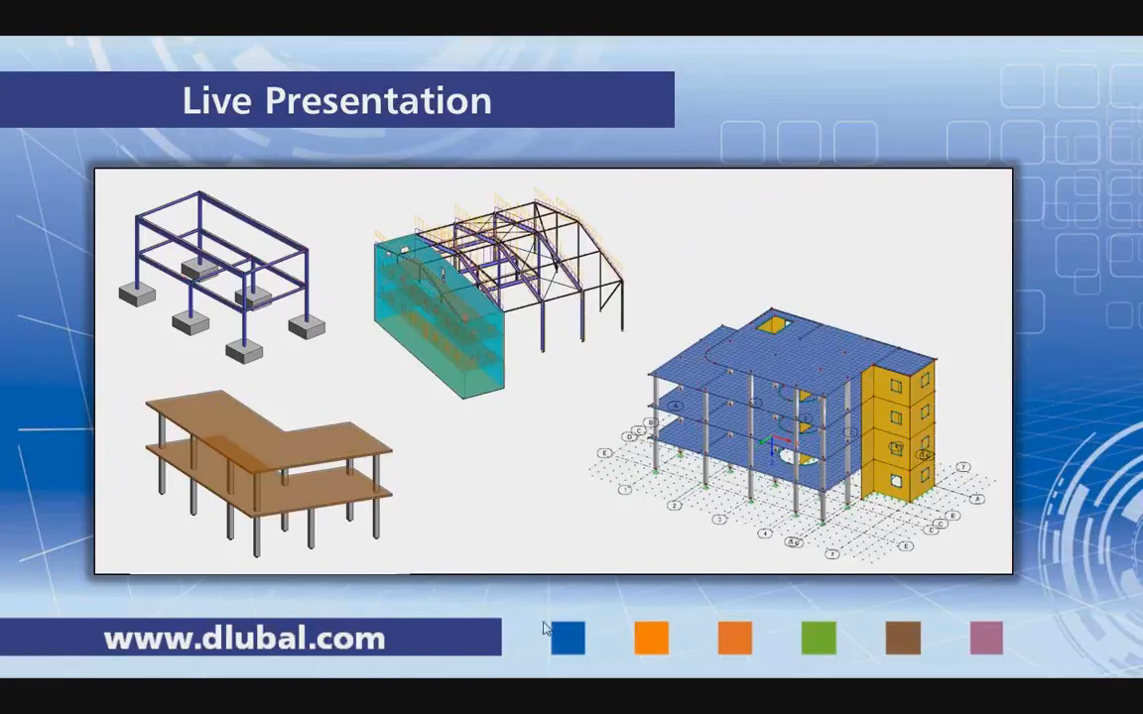
Switch to Revit Structure and open the recent project Example1_Web
key("alt+Tab")
key("alt+Tab")
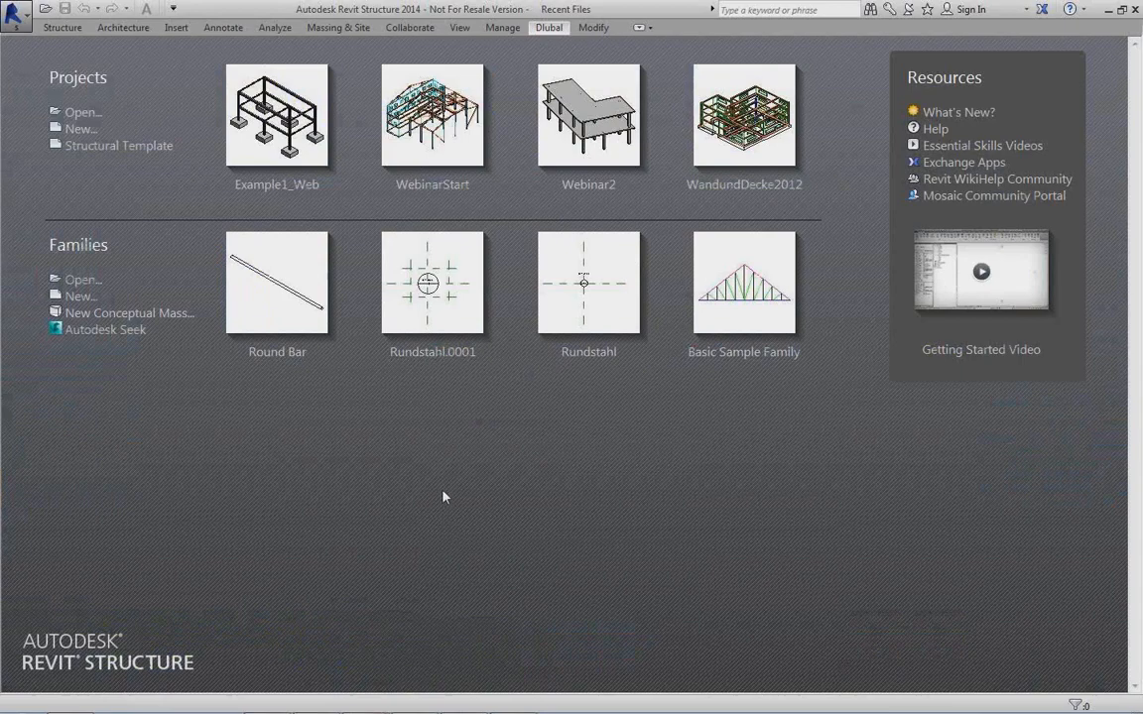
left_click(304, 132)
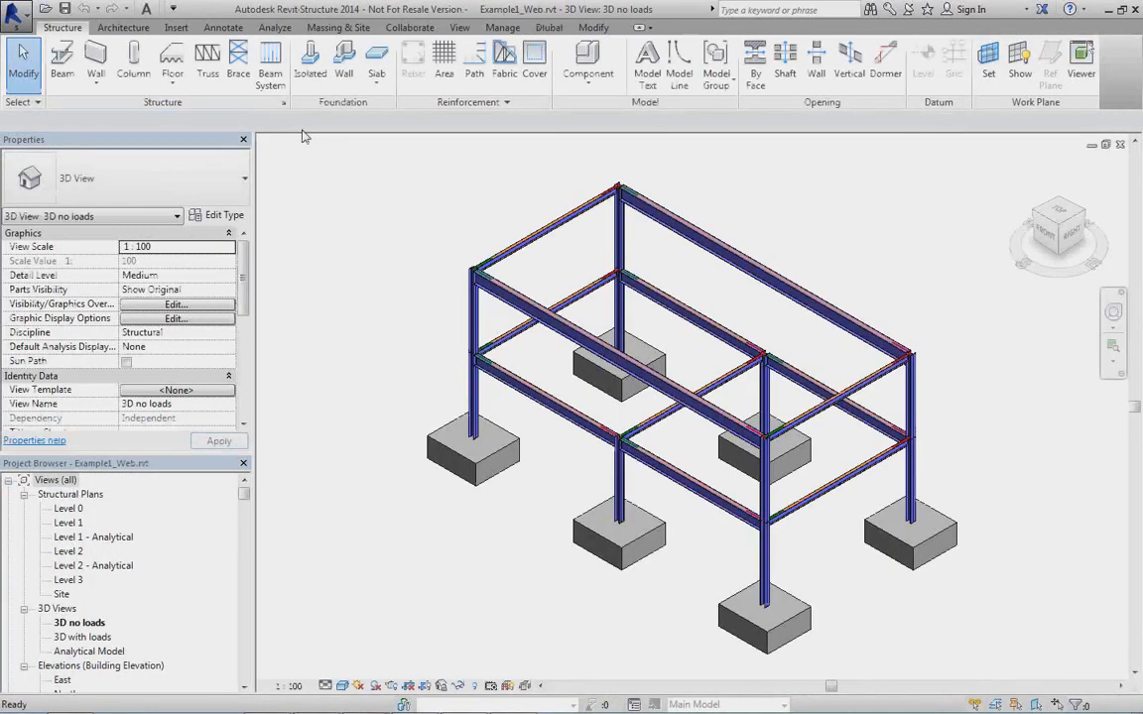
Bring the RFEM window forward for a look and return to the Revit project
mouse_move(433, 701)
left_click(513, 700)
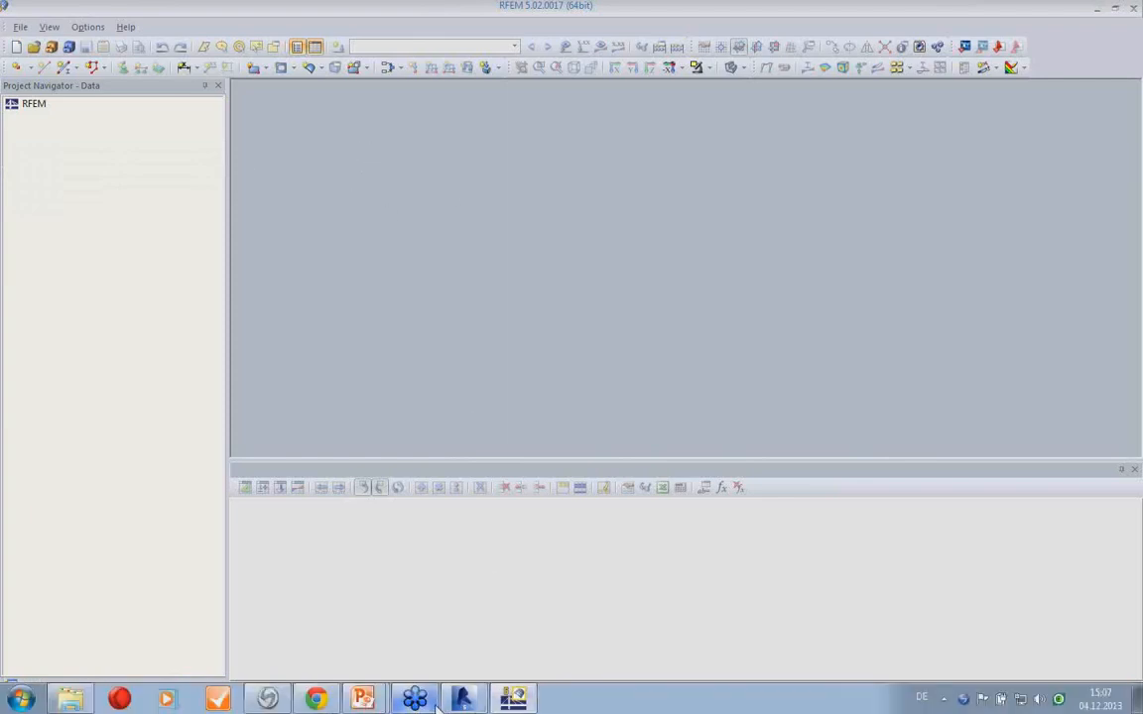
left_click(462, 700)
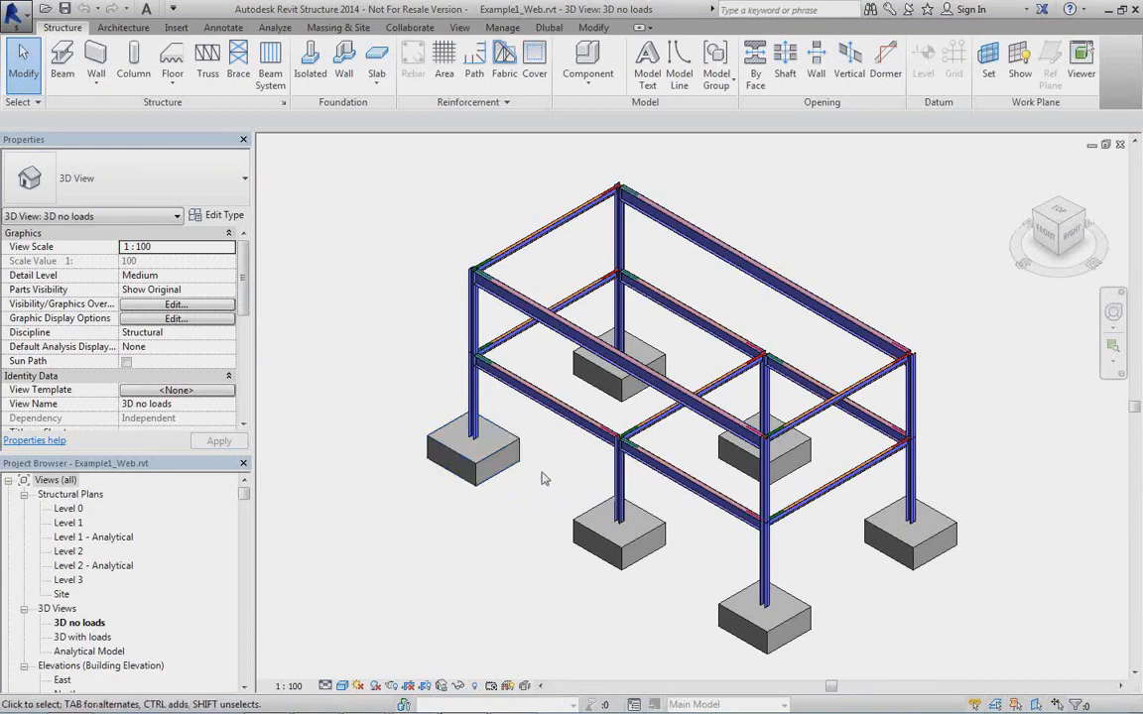
Set the visual style of the 3D no loads view to Wireframe
mouse_move(541, 492)
middle_mouse_down()
mouse_move(535, 461)
mouse_move(531, 474)
middle_mouse_up()
scroll(531, 437, "up", 3)
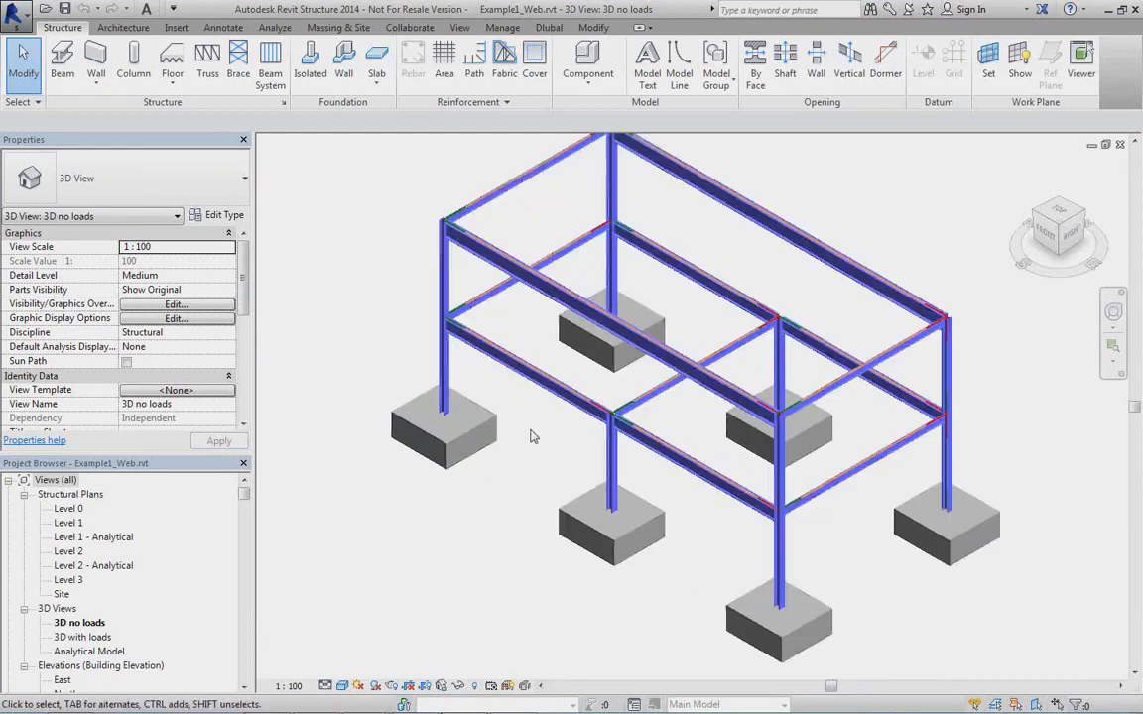
scroll(530, 436, "up", 1)
middle_click_drag(758, 408, 635, 448)
scroll(595, 436, "down", 3)
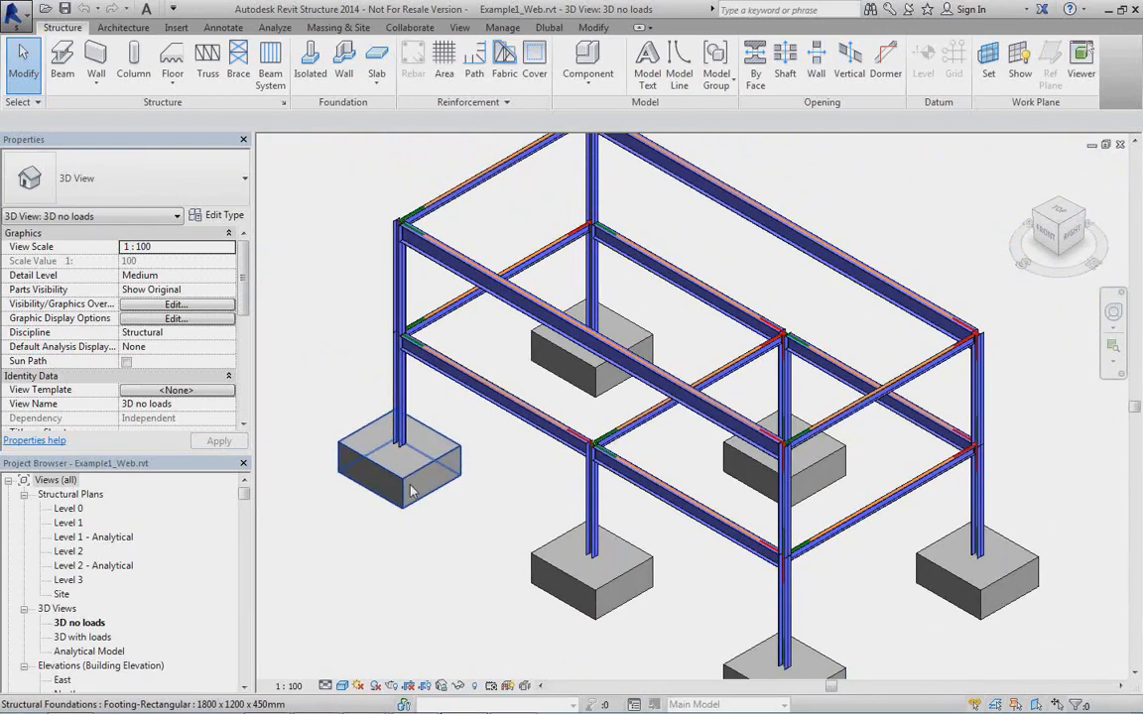
scroll(678, 555, "down", 1)
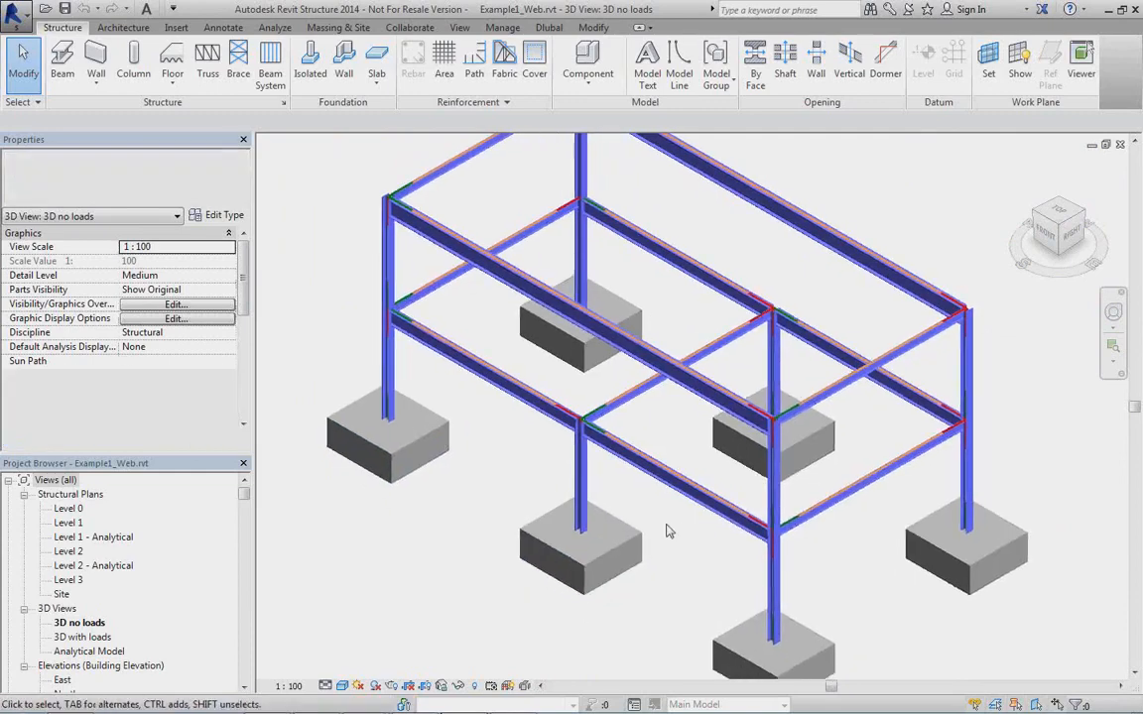
scroll(655, 521, "down", 1)
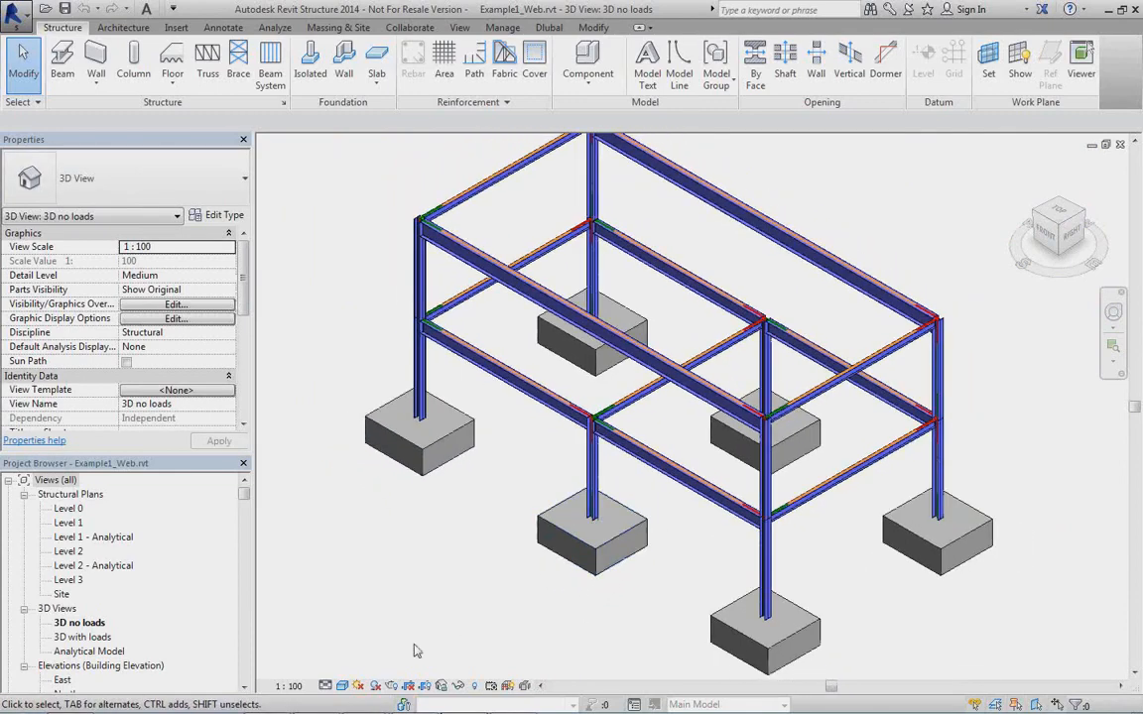
left_click(341, 686)
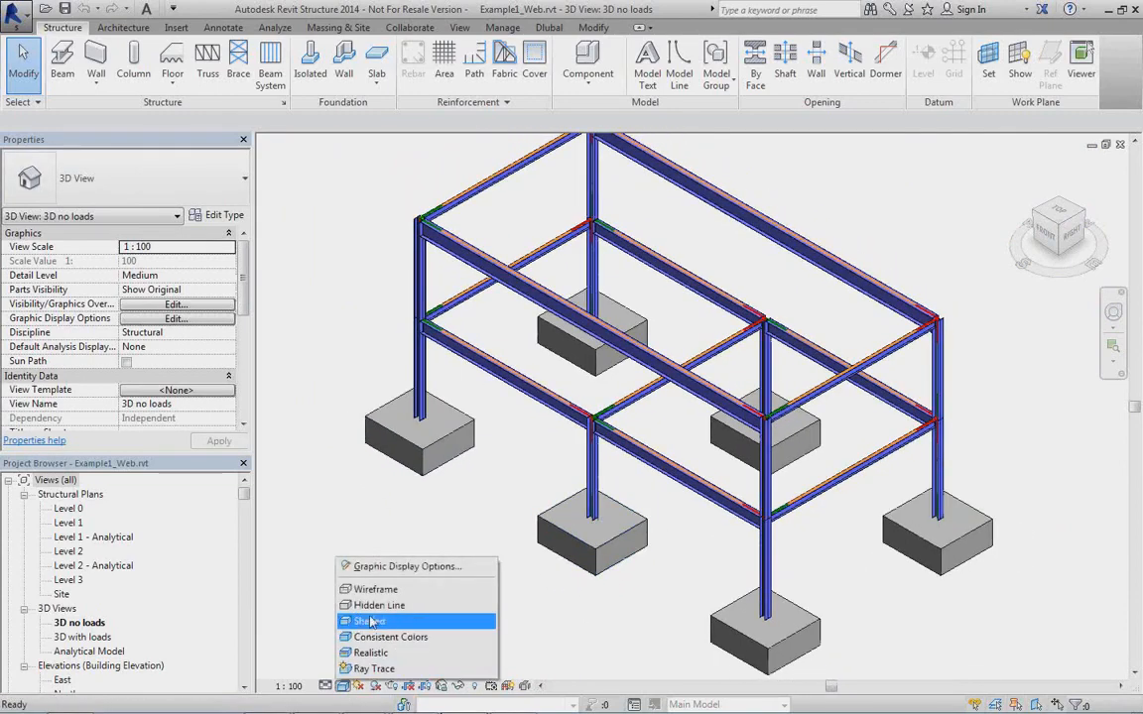
left_click(375, 589)
Select the front IPE360 girder at Level 2 and examine its analytical line against the physical profile and column joints
scroll(591, 436, "up", 4)
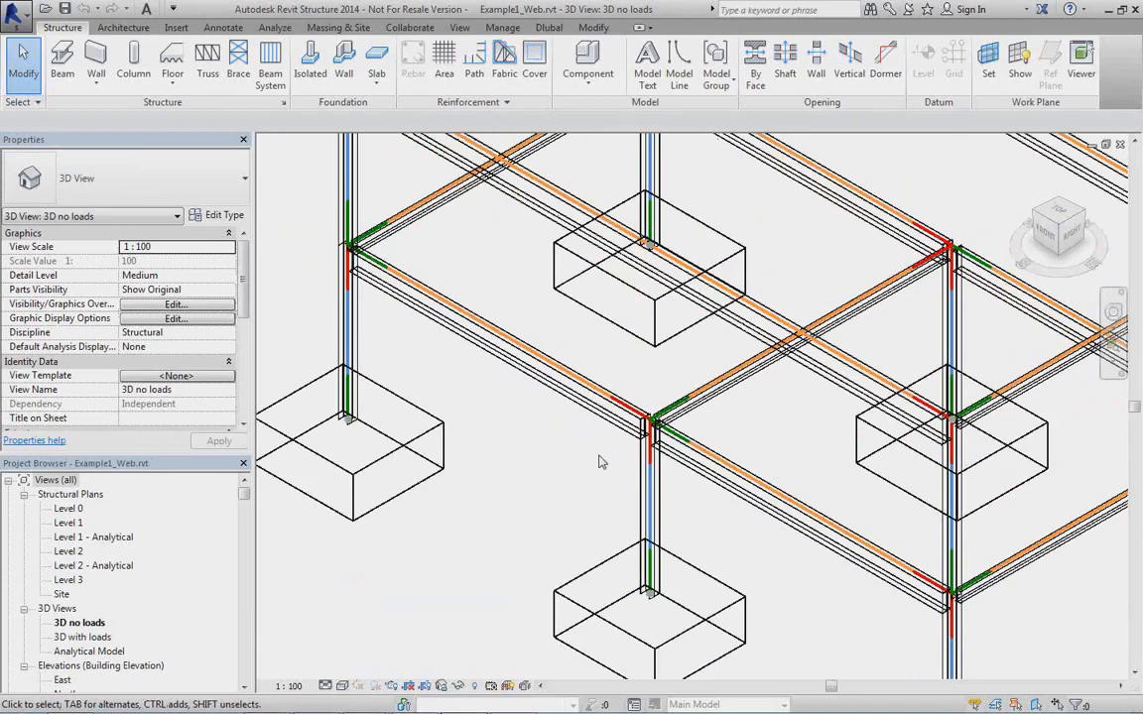
scroll(585, 481, "down", 3)
middle_click_drag(616, 458, 645, 412, "shift")
scroll(647, 412, "up", 5)
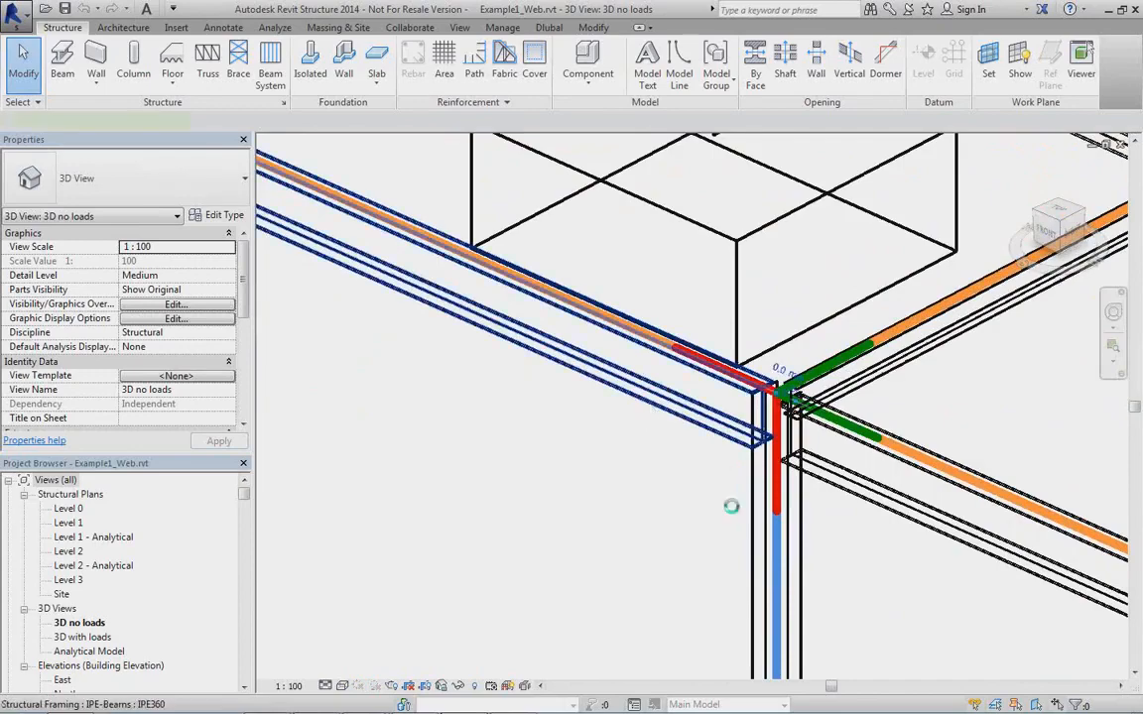
left_click(700, 416)
scroll(636, 446, "down", 2)
middle_click_drag(531, 438, 704, 446)
scroll(566, 441, "down", 1)
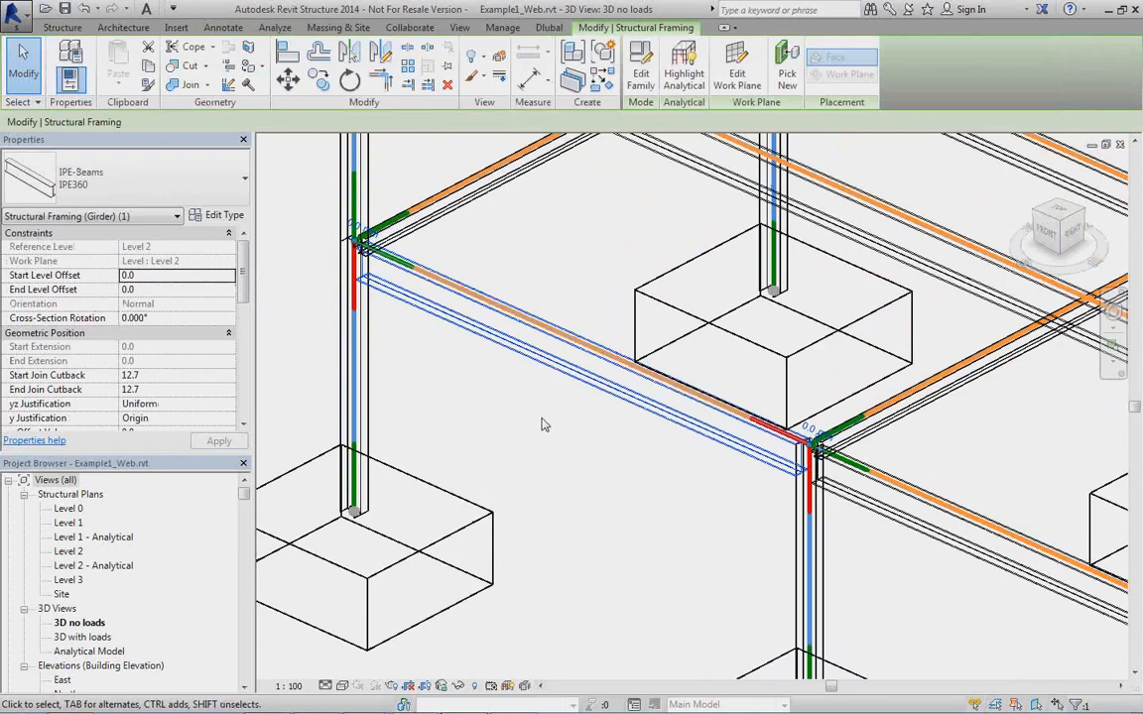
scroll(543, 425, "up", 1)
scroll(820, 471, "down", 1)
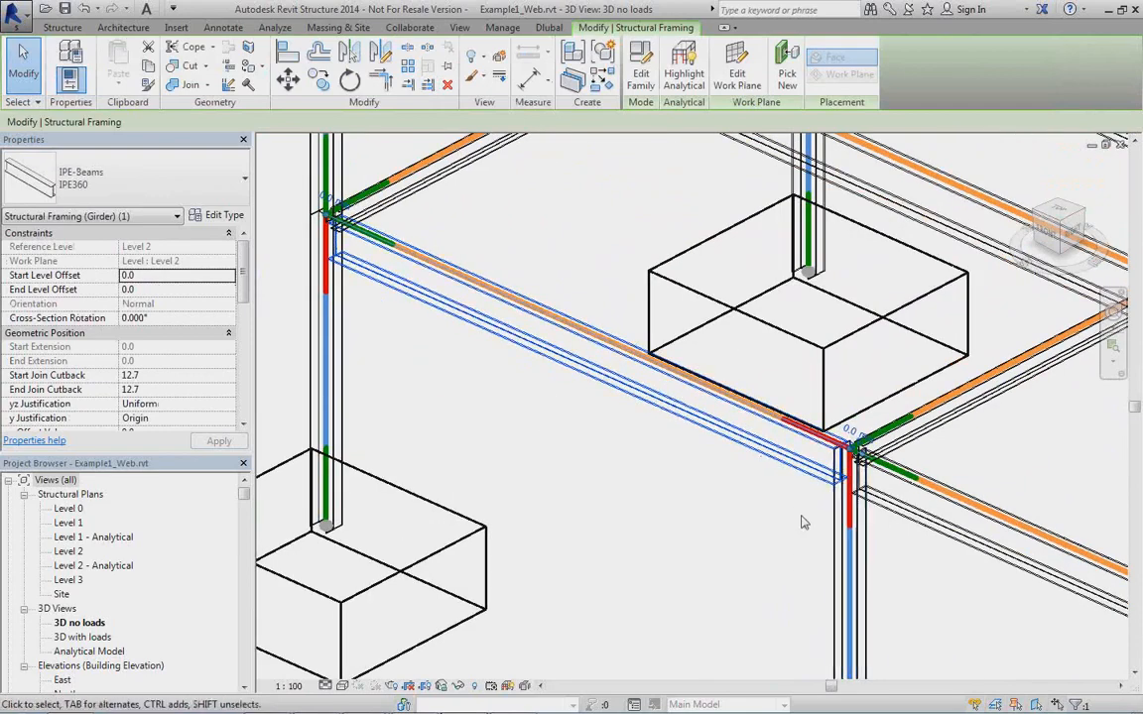
middle_click_drag(821, 471, 744, 471)
scroll(744, 471, "down", 1)
scroll(748, 534, "up", 1)
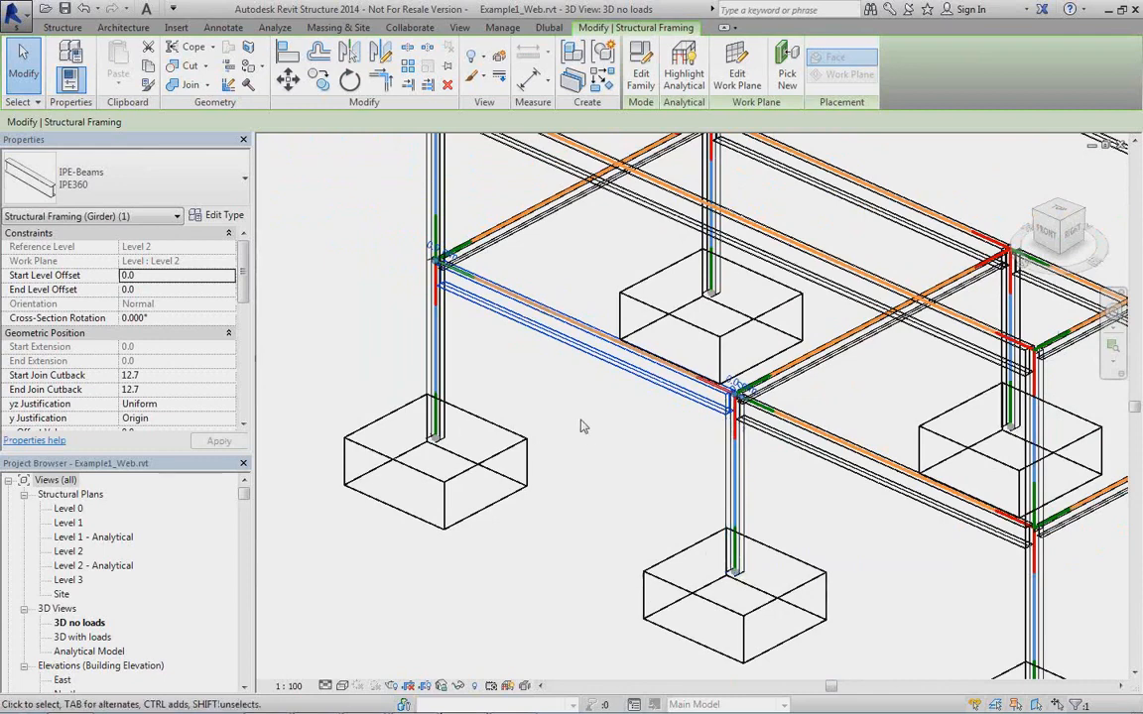
Open the Analytical Model 3D view, reset it to the home orientation and look closely at the member lines and nodes
double_click(89, 652)
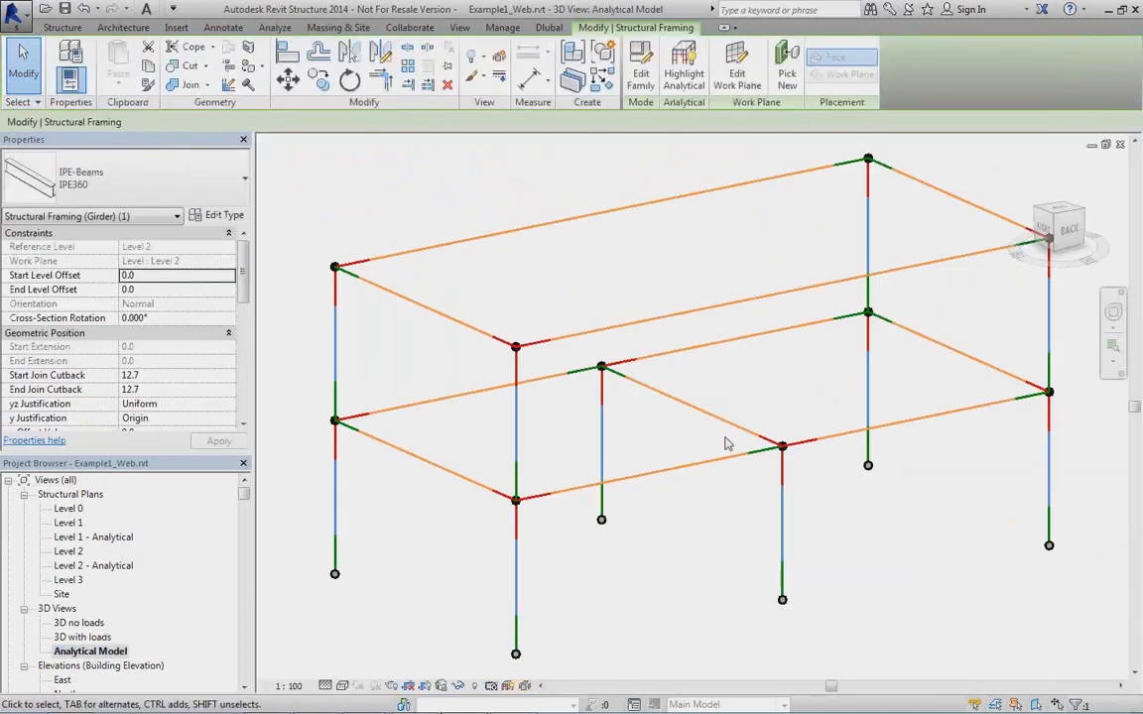
left_click(1023, 168)
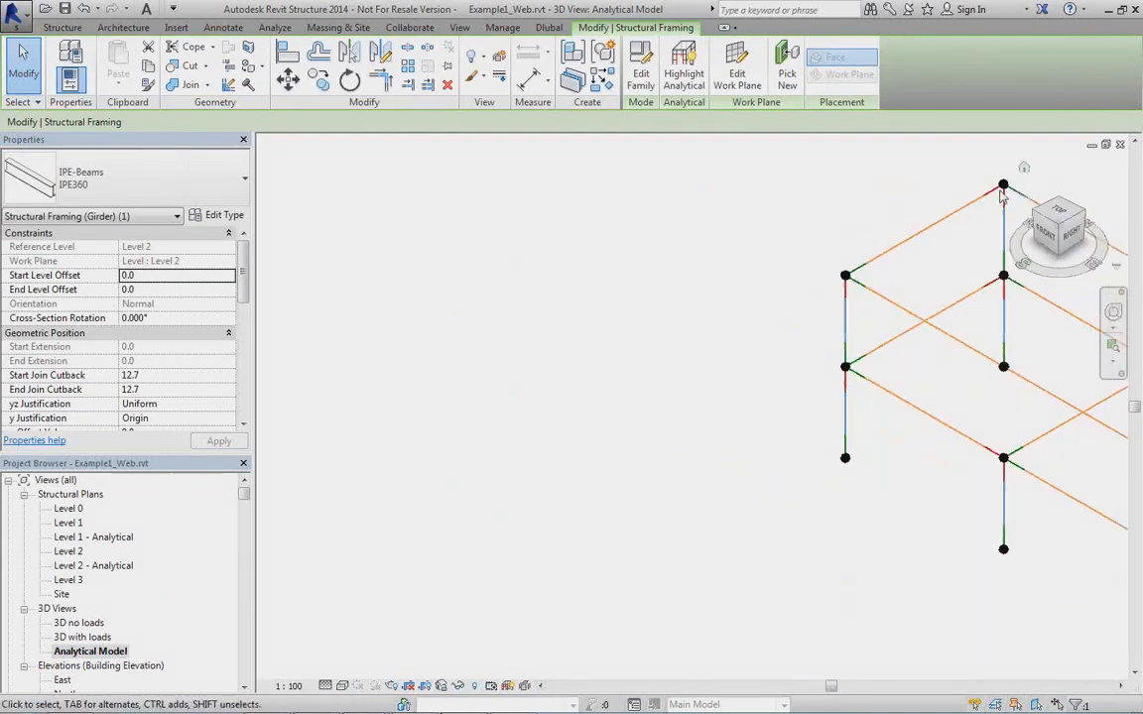
scroll(674, 546, "up", 2)
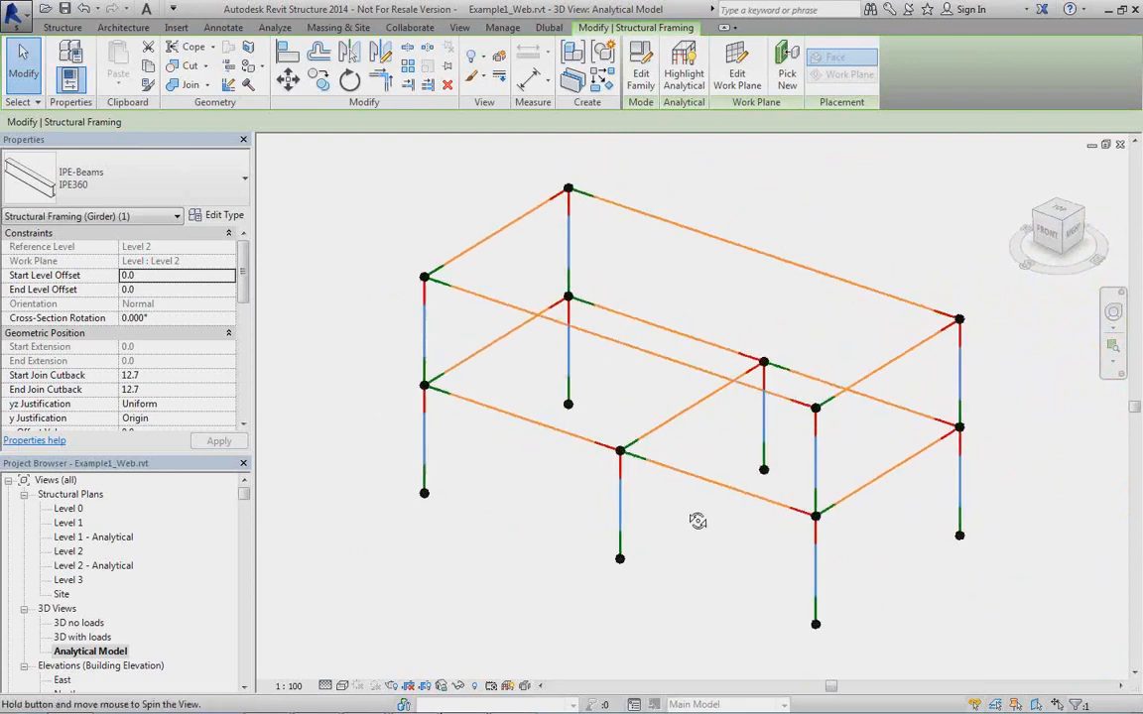
scroll(650, 476, "up", 4)
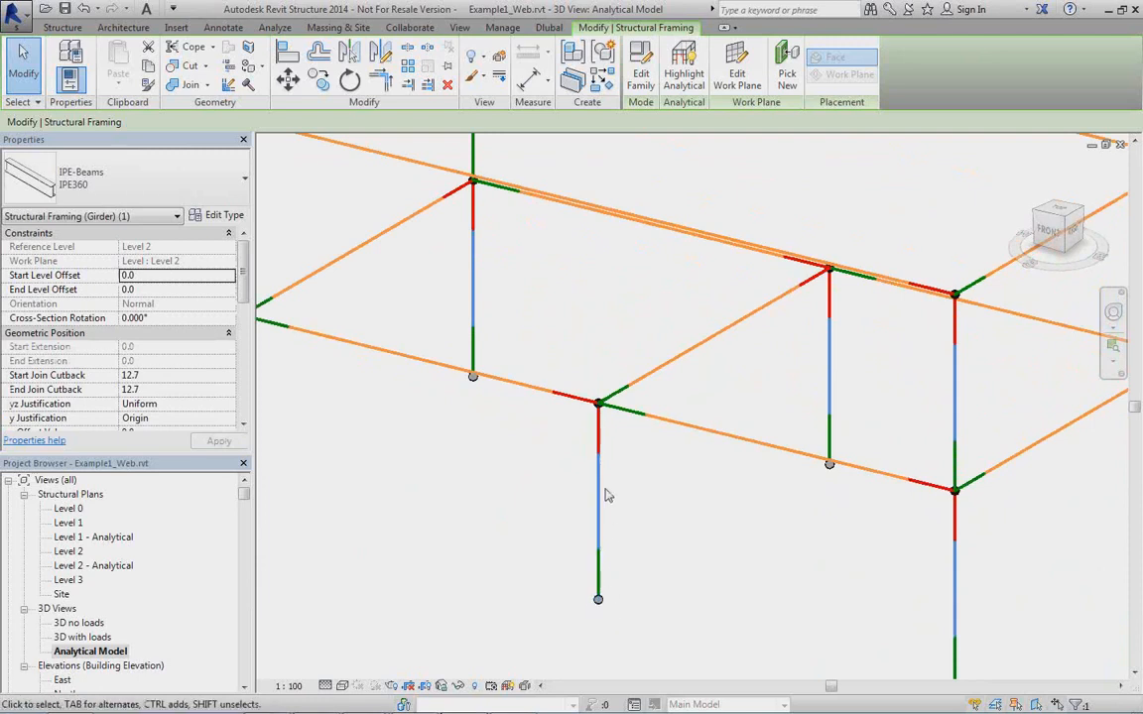
middle_click_drag(695, 379, 706, 433)
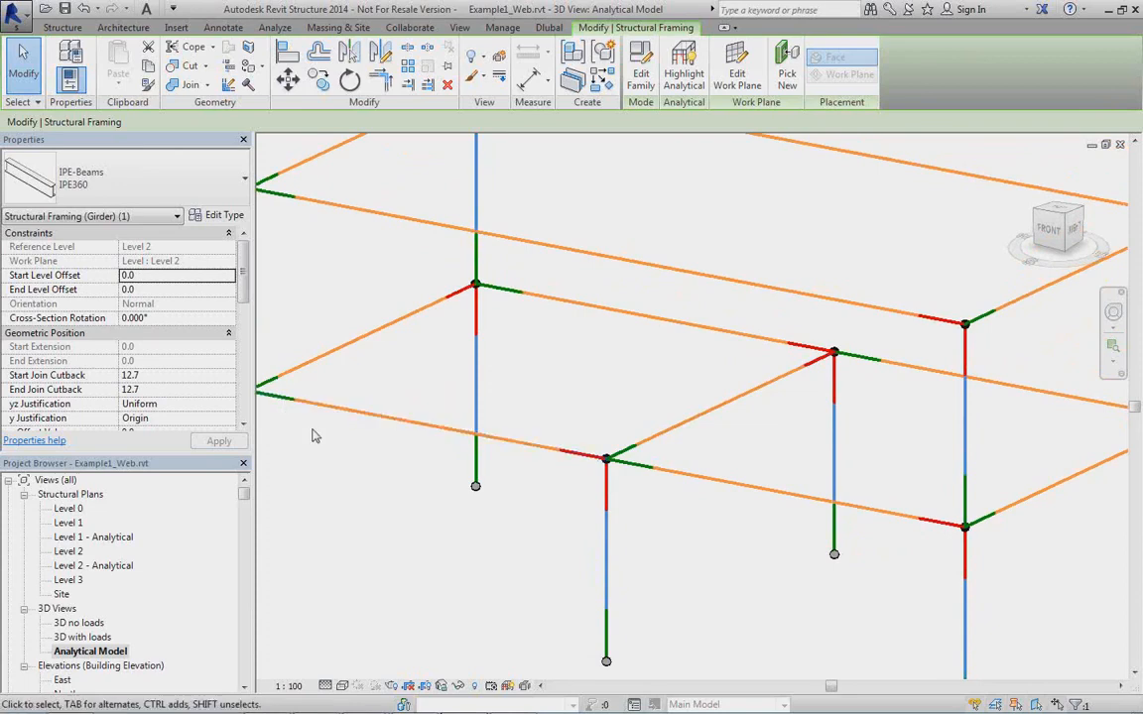
Select the front lower analytical beam and review its start and end releases and analytical properties, then clear the selection
scroll(346, 445, "down", 1)
middle_click_drag(347, 444, 454, 436)
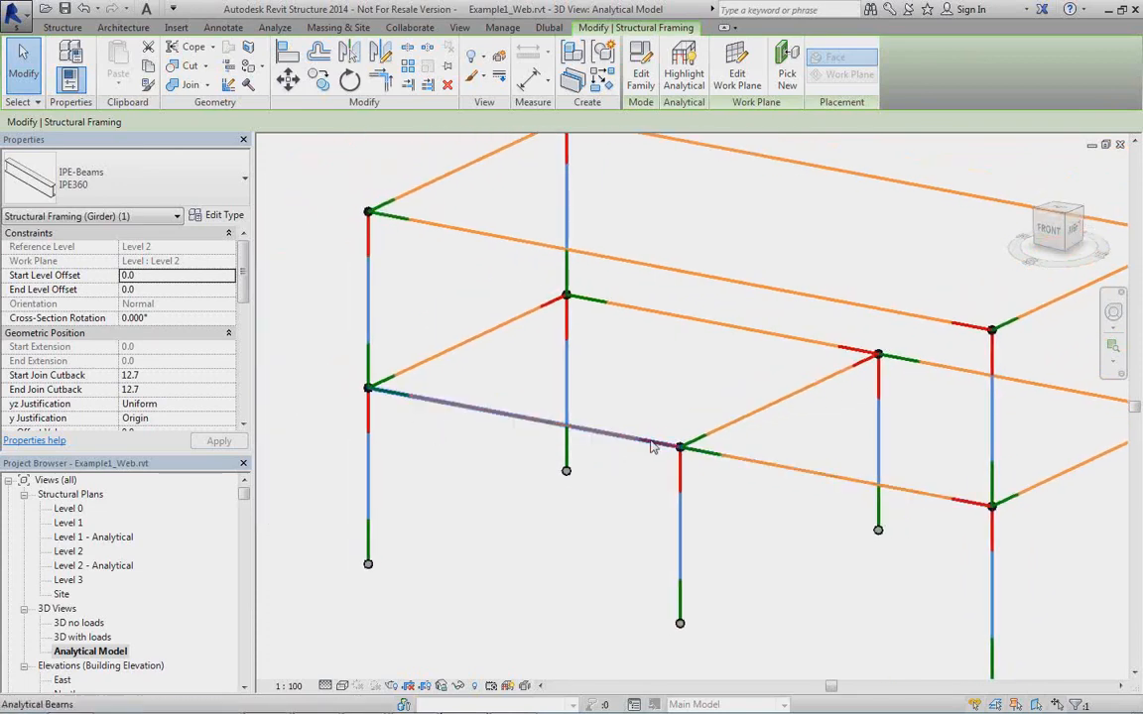
left_click(477, 417)
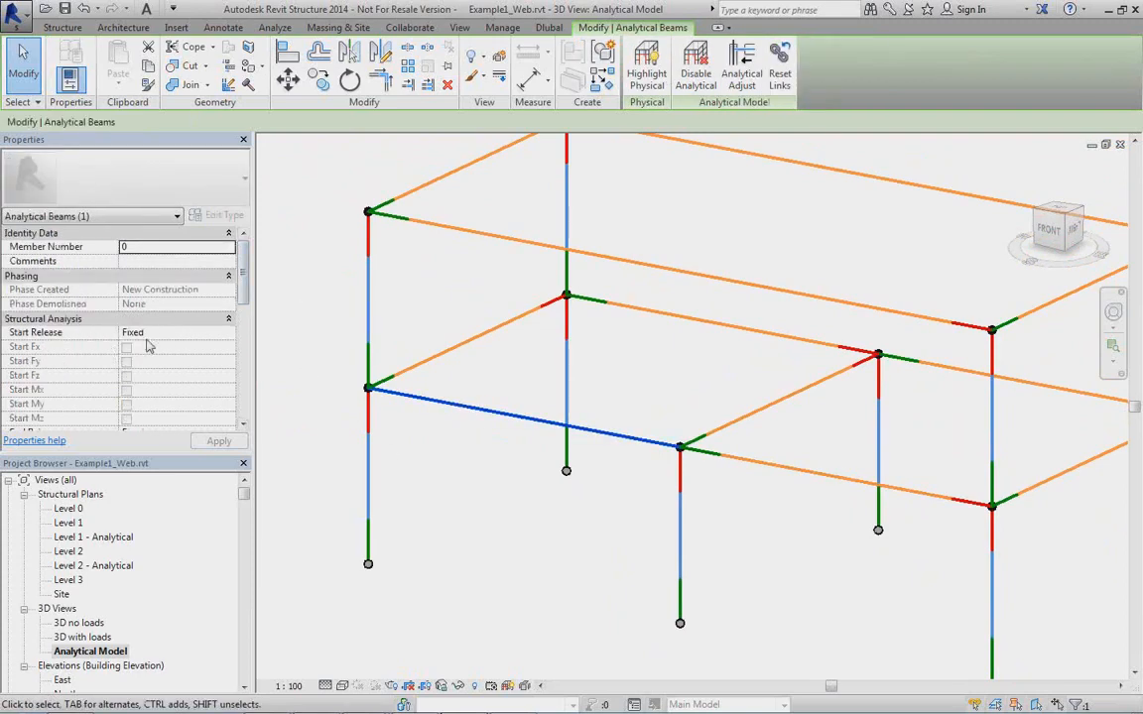
left_click_drag(244, 293, 245, 354)
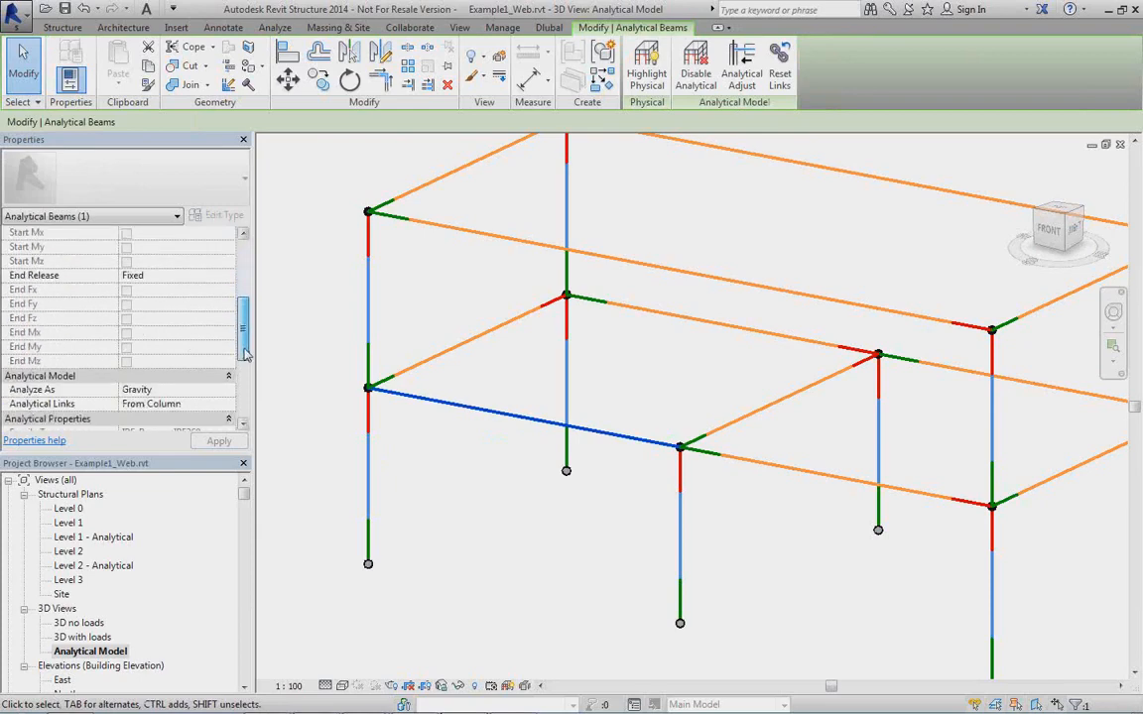
left_click(431, 459)
middle_click_drag(432, 459, 432, 461, "shift")
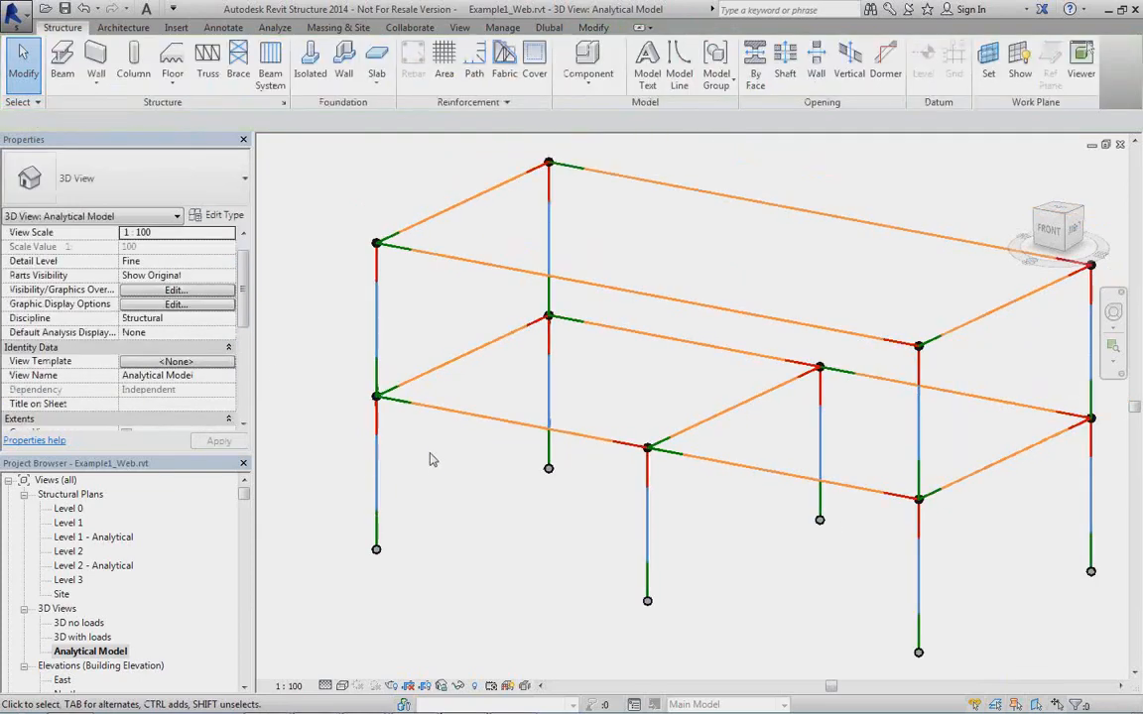
Reopen the 3D no loads view and focus on the middle cross girder at Level 2
double_click(82, 623)
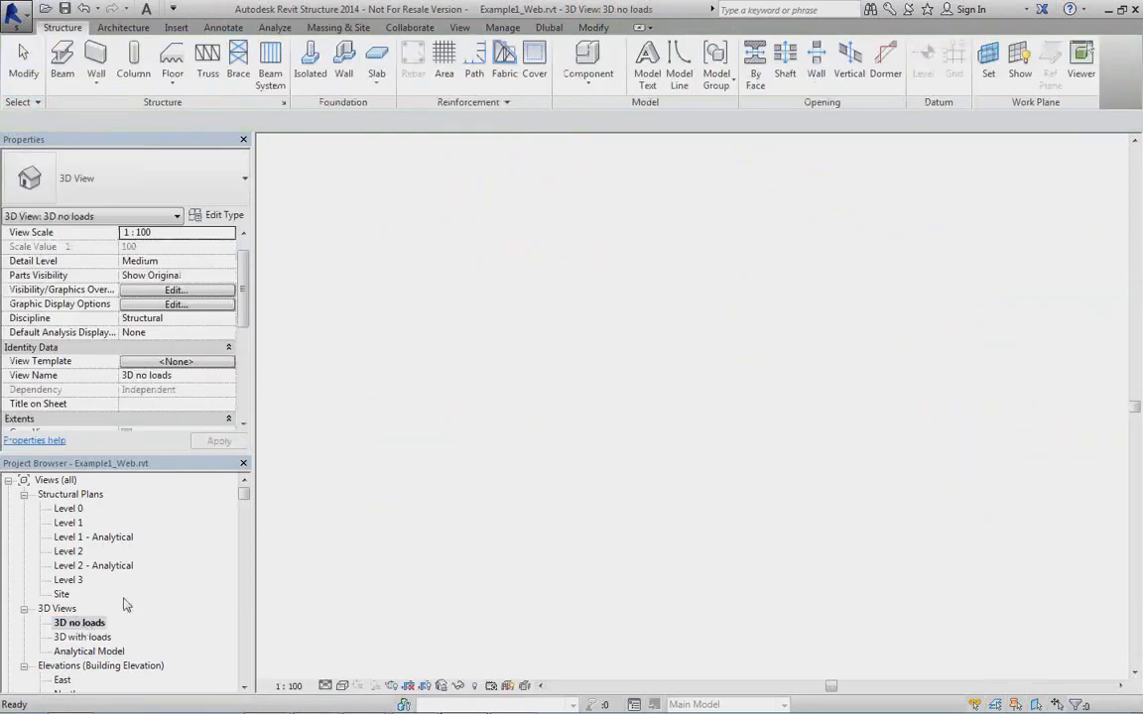
middle_click_drag(580, 437, 627, 454, "shift")
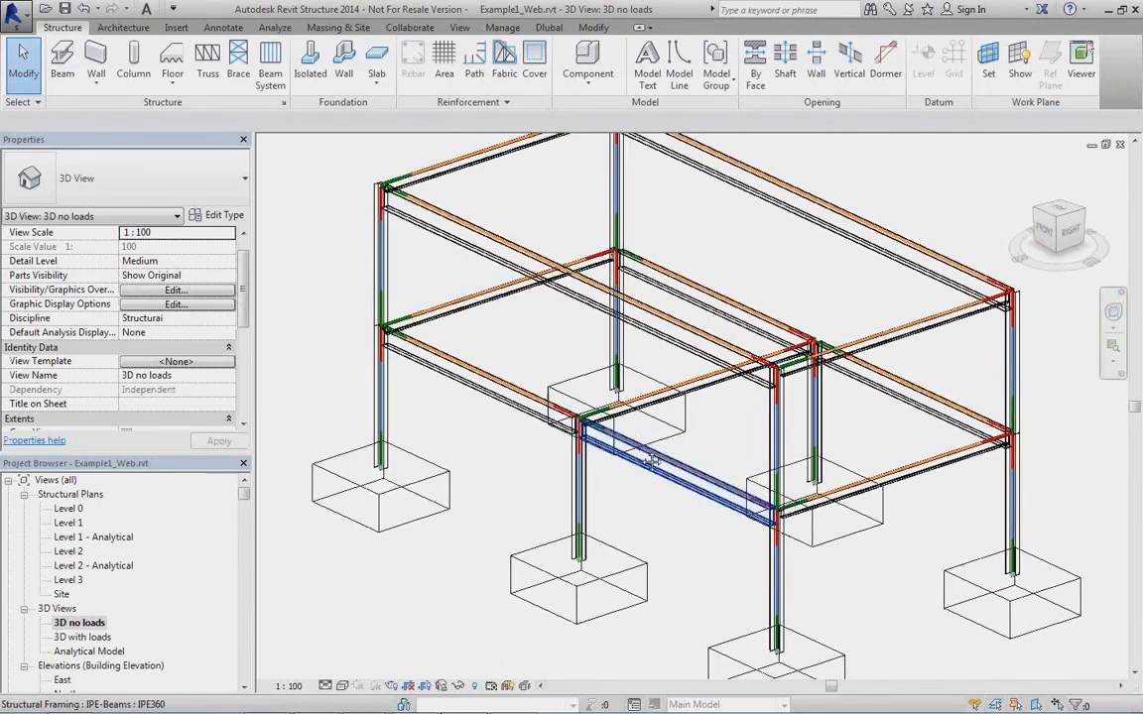
scroll(655, 453, "up", 5)
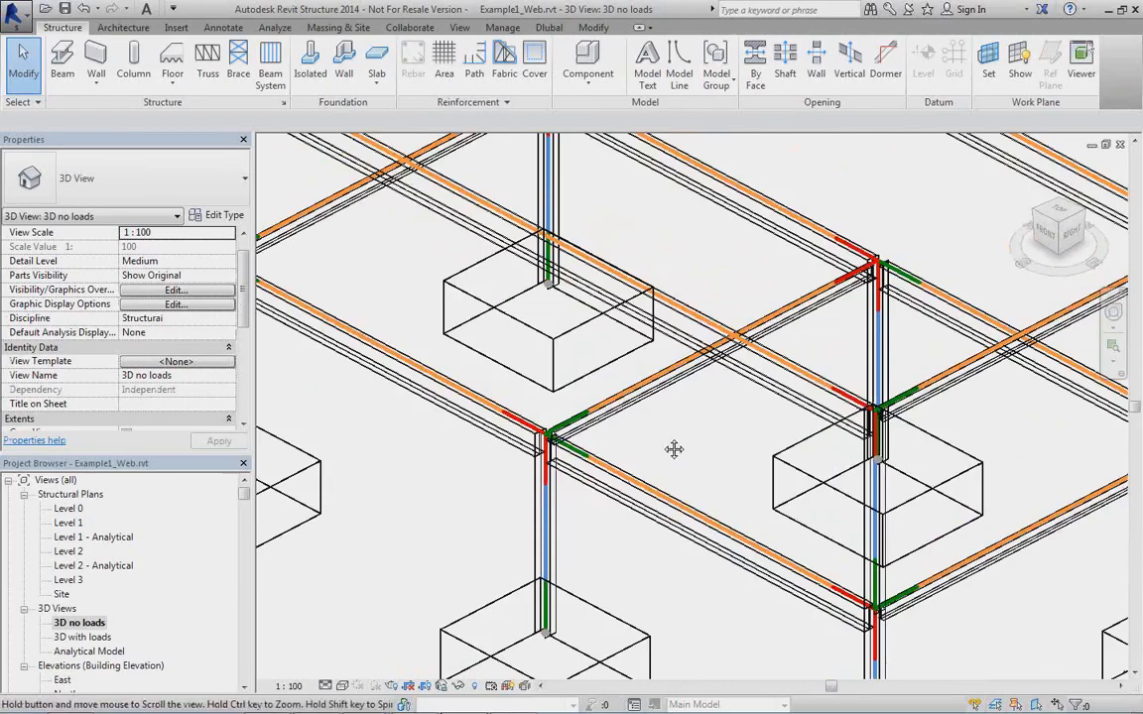
scroll(665, 442, "up", 2)
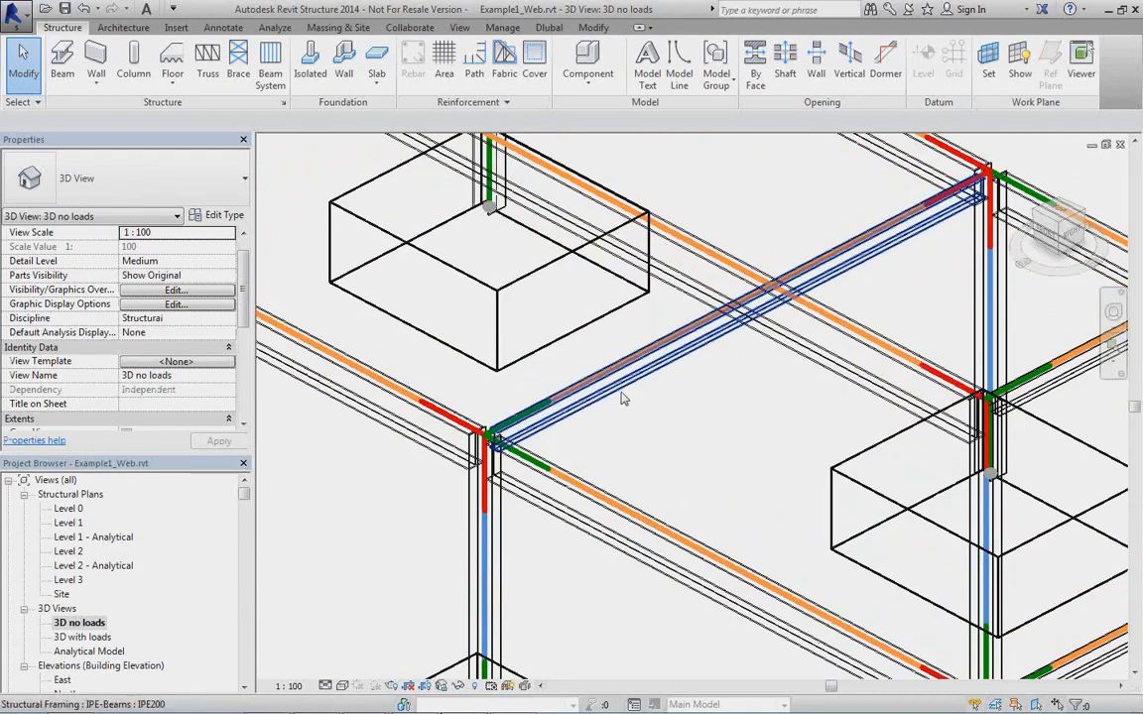
Set the z Justification of the middle IPE200 cross girder at Level 2 to Center and check its position at the column joint
left_click(623, 396)
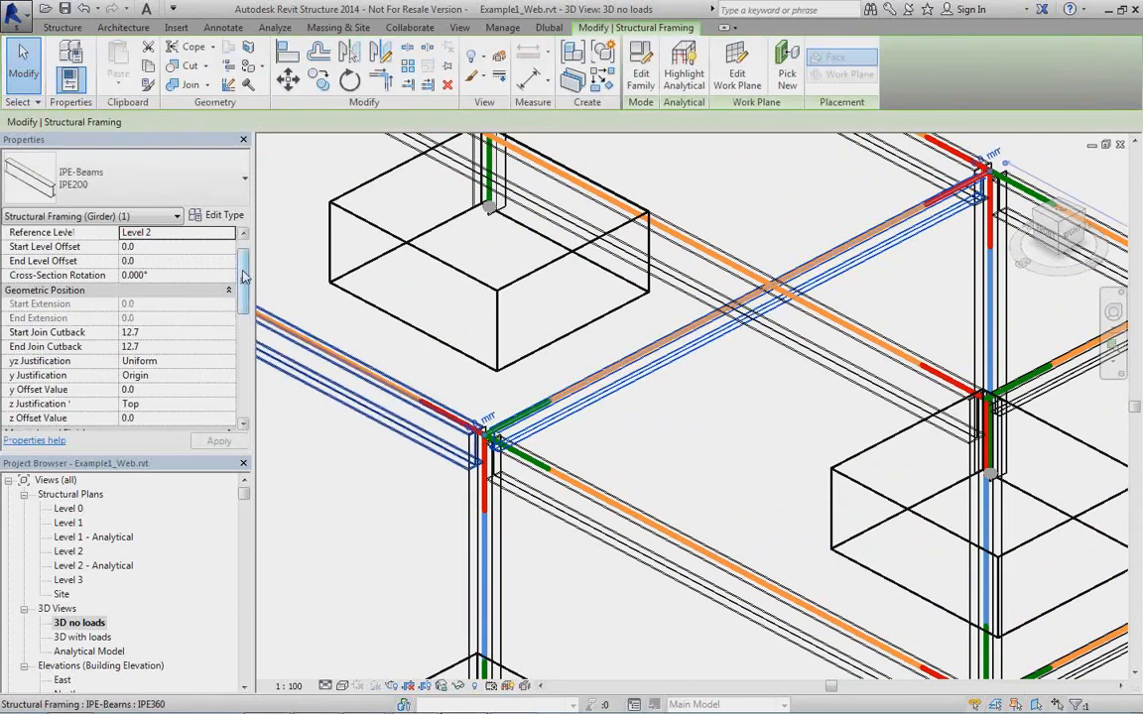
scroll(244, 275, "down", 2)
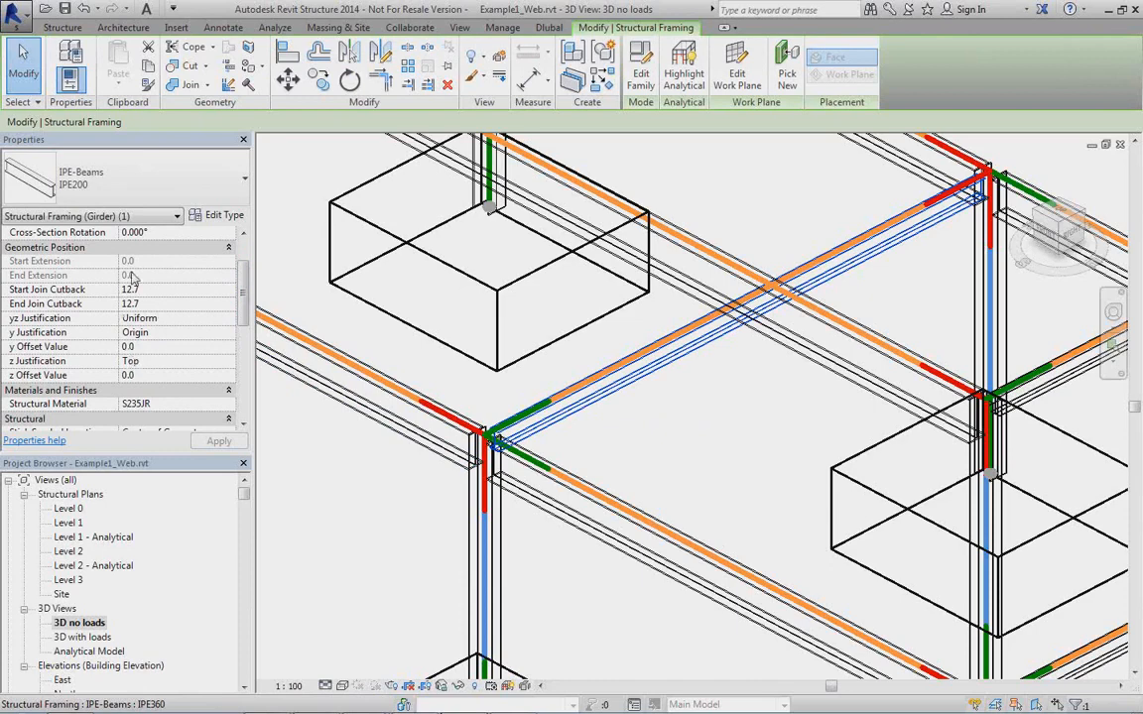
scroll(134, 258, "up", 2)
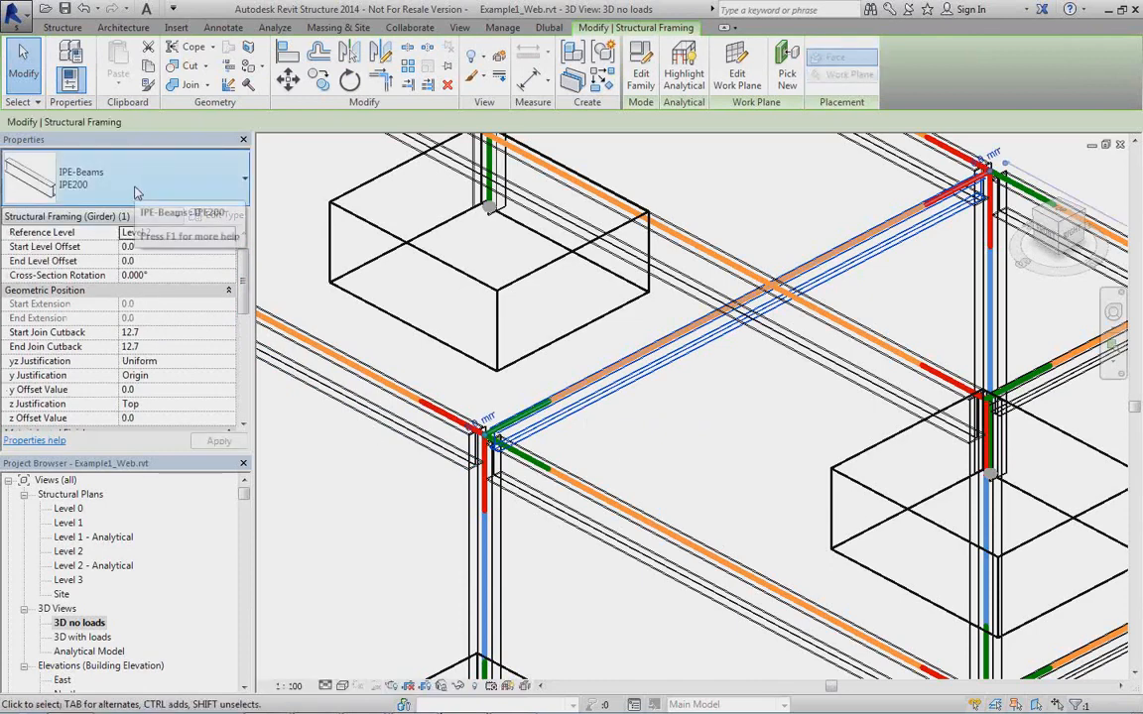
left_click(178, 408)
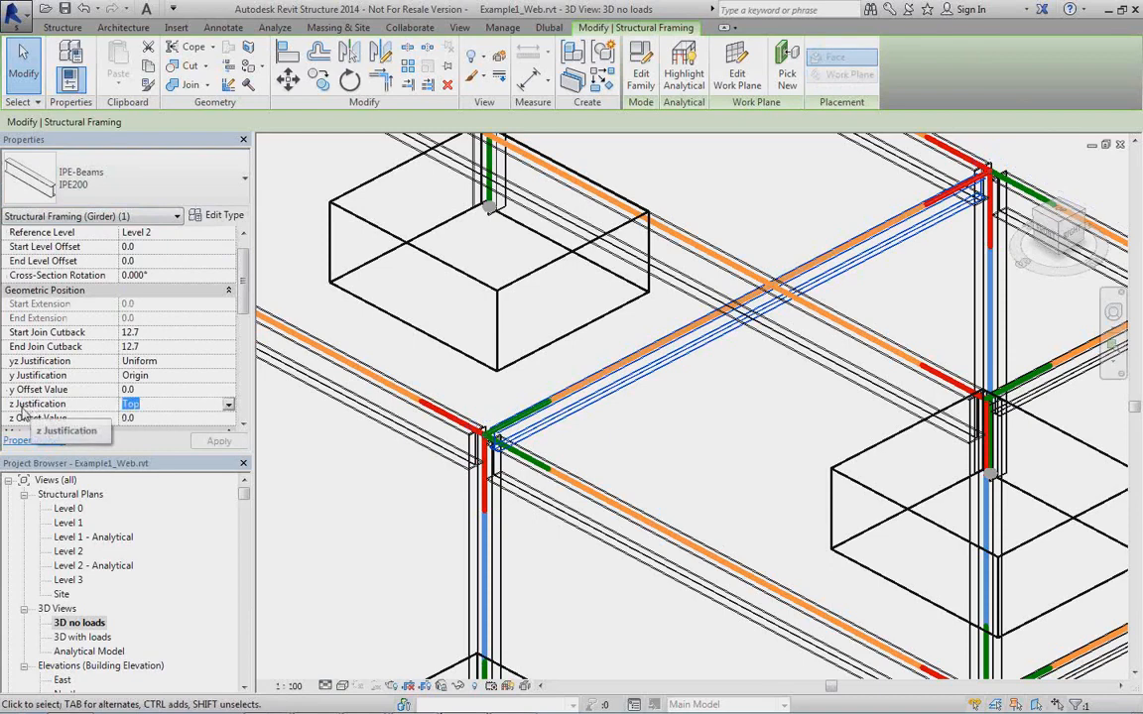
left_click(227, 407)
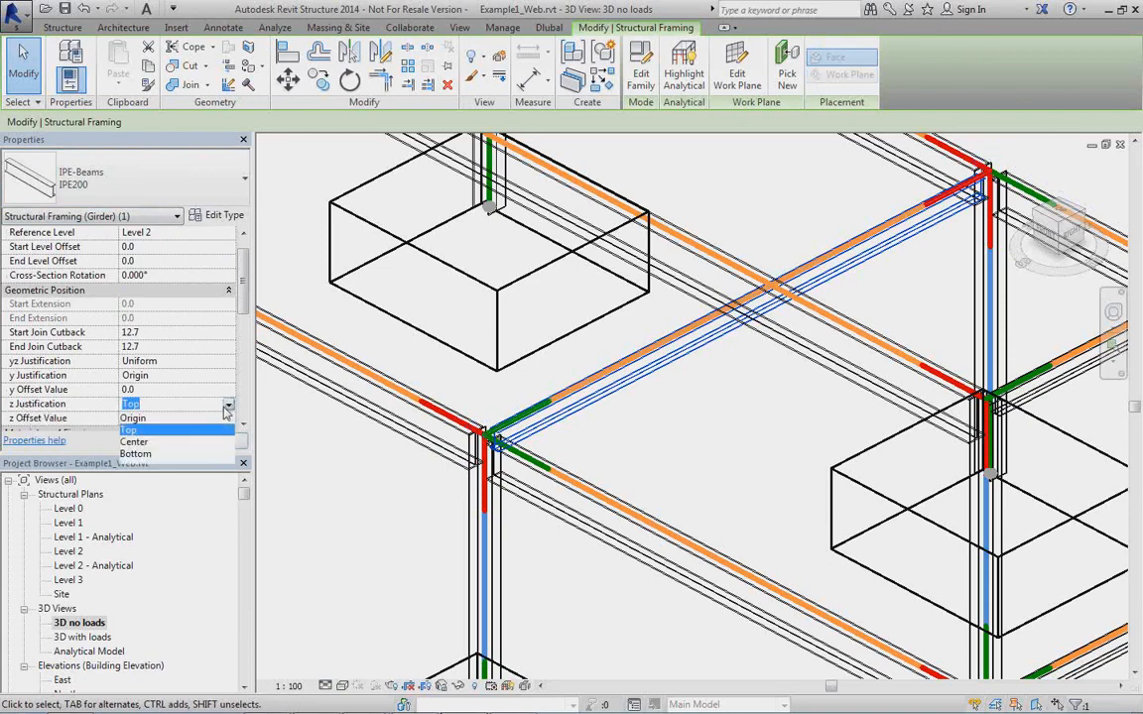
left_click(135, 441)
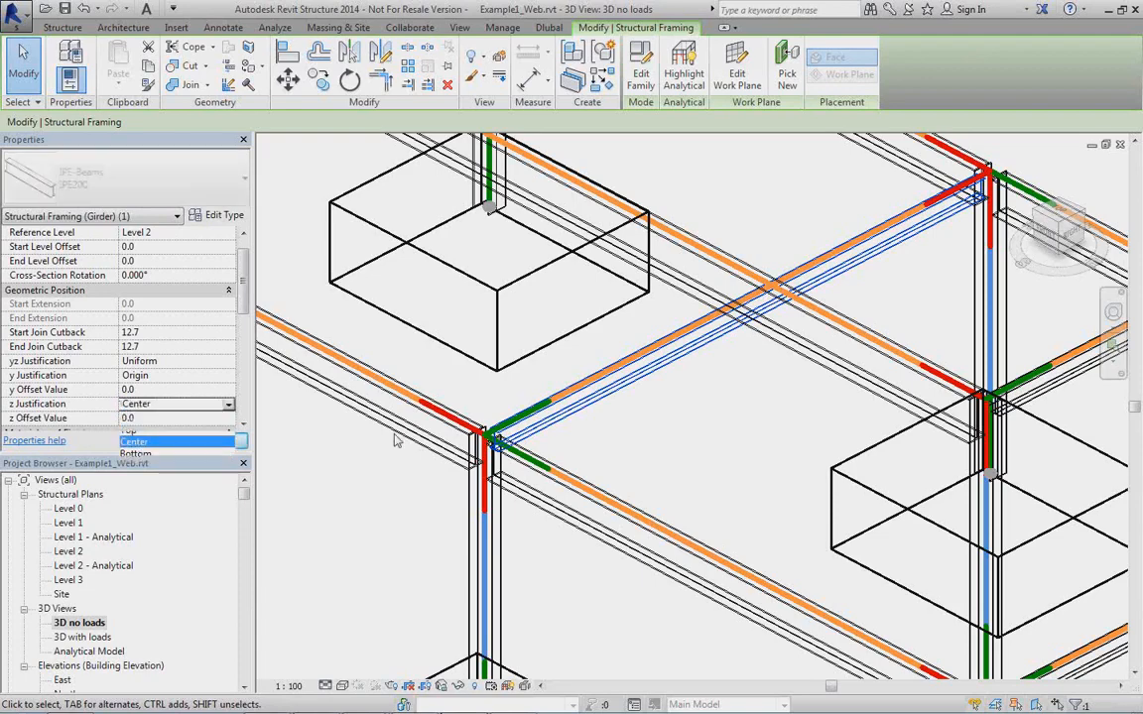
key("Escape")
scroll(665, 417, "up", 3)
middle_click_drag(635, 406, 503, 296)
scroll(552, 370, "up", 2)
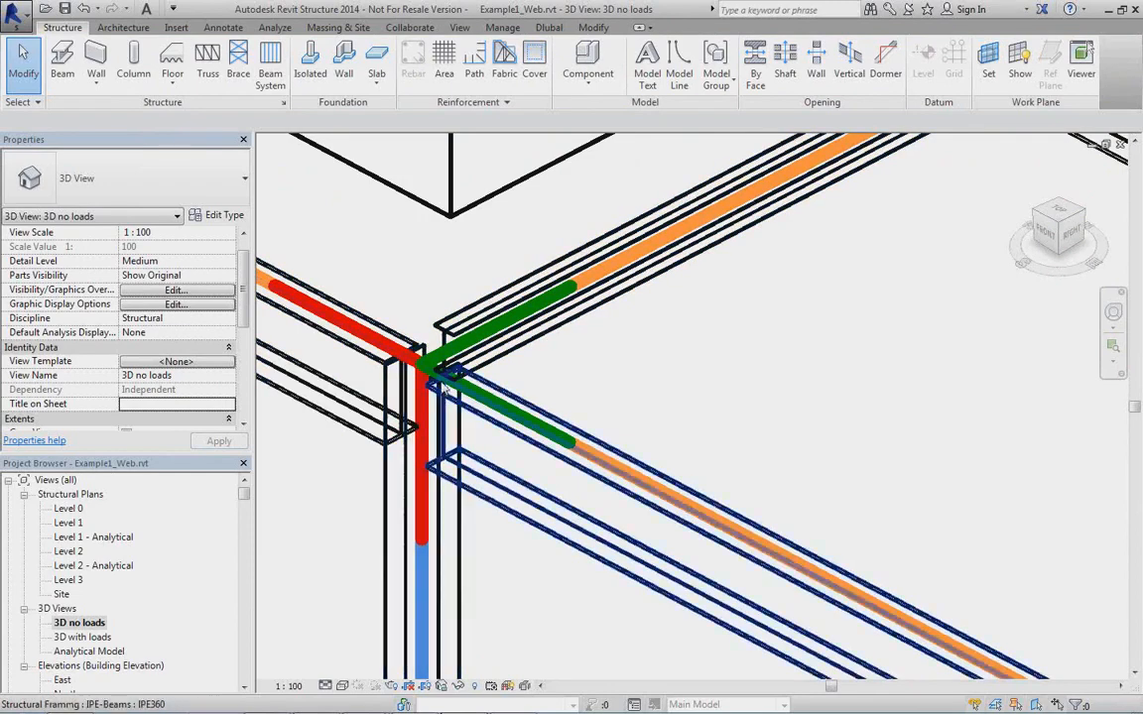
scroll(510, 362, "down", 4)
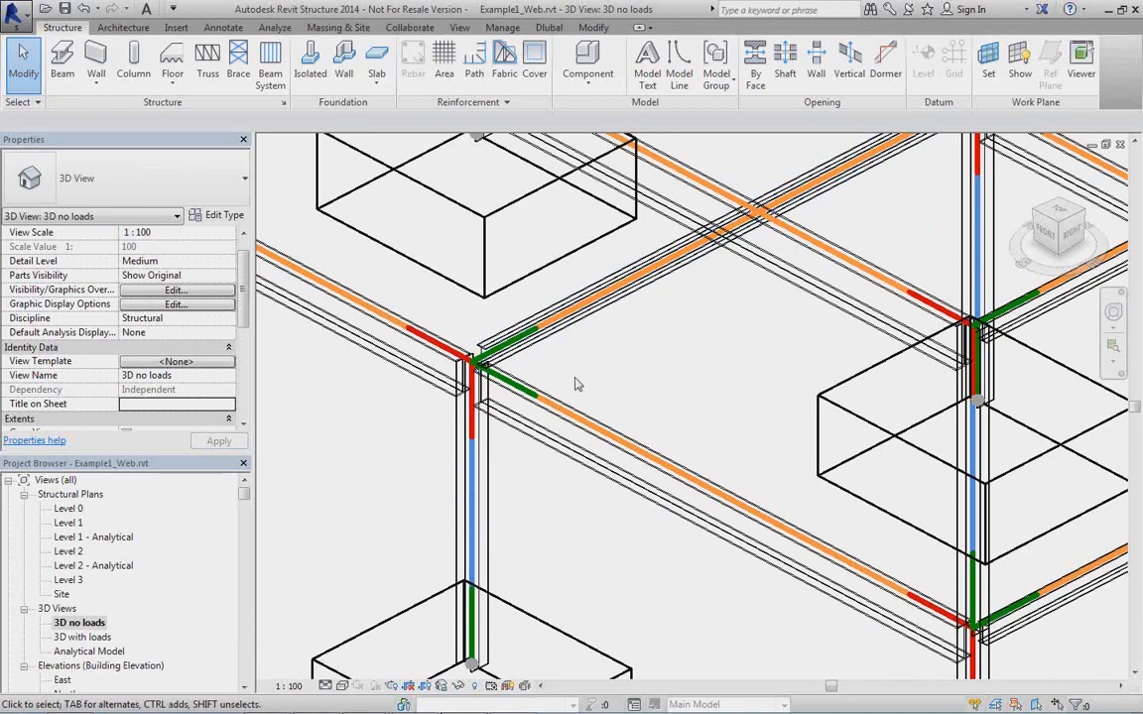
Turn the analytical model of the middle IPE200 cross girder at Level 2 off and back on, and clear the selection
middle_click_drag(573, 403, 621, 365)
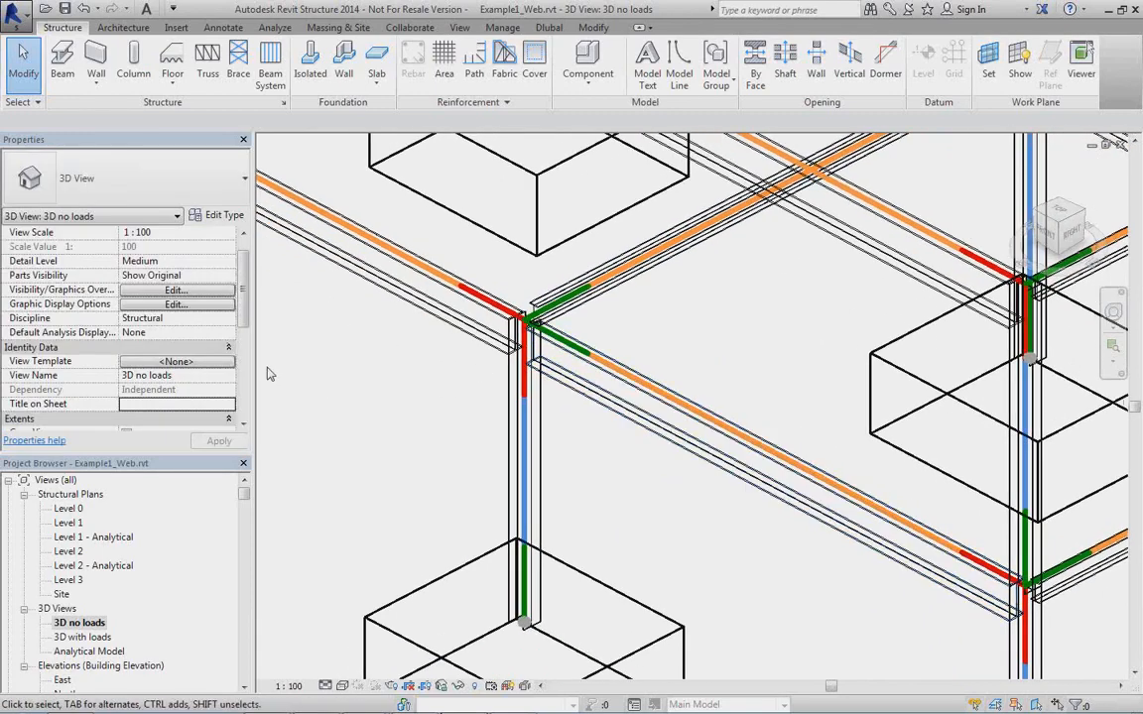
left_click(525, 297)
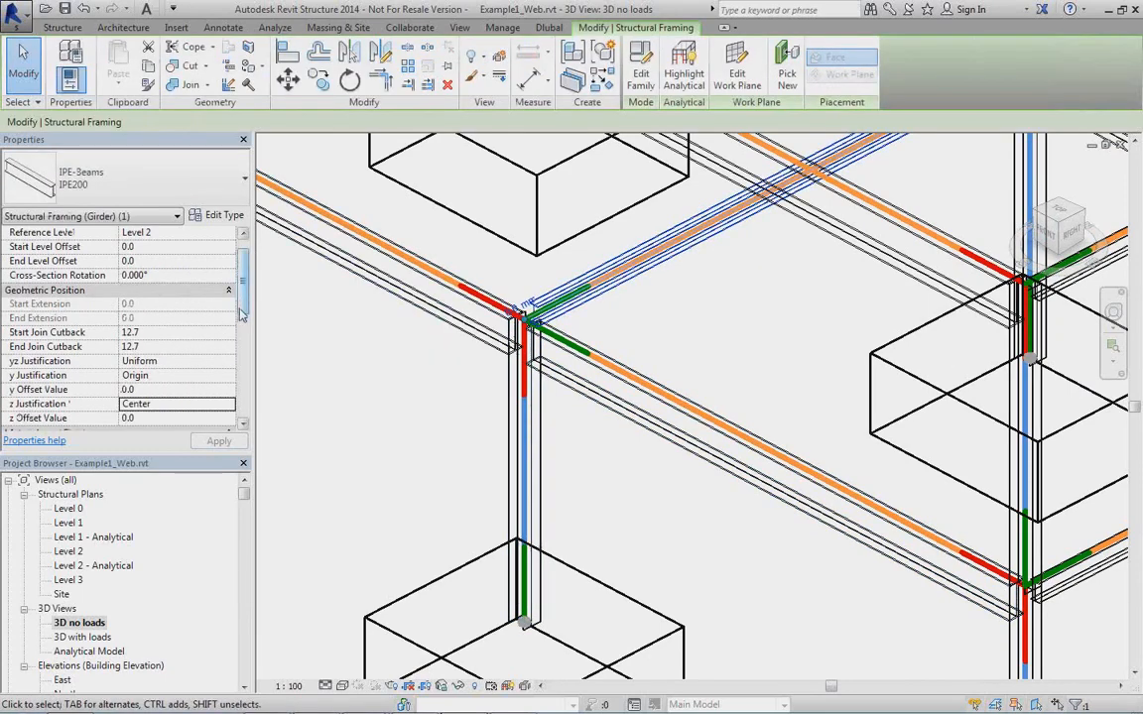
left_click_drag(240, 313, 242, 379)
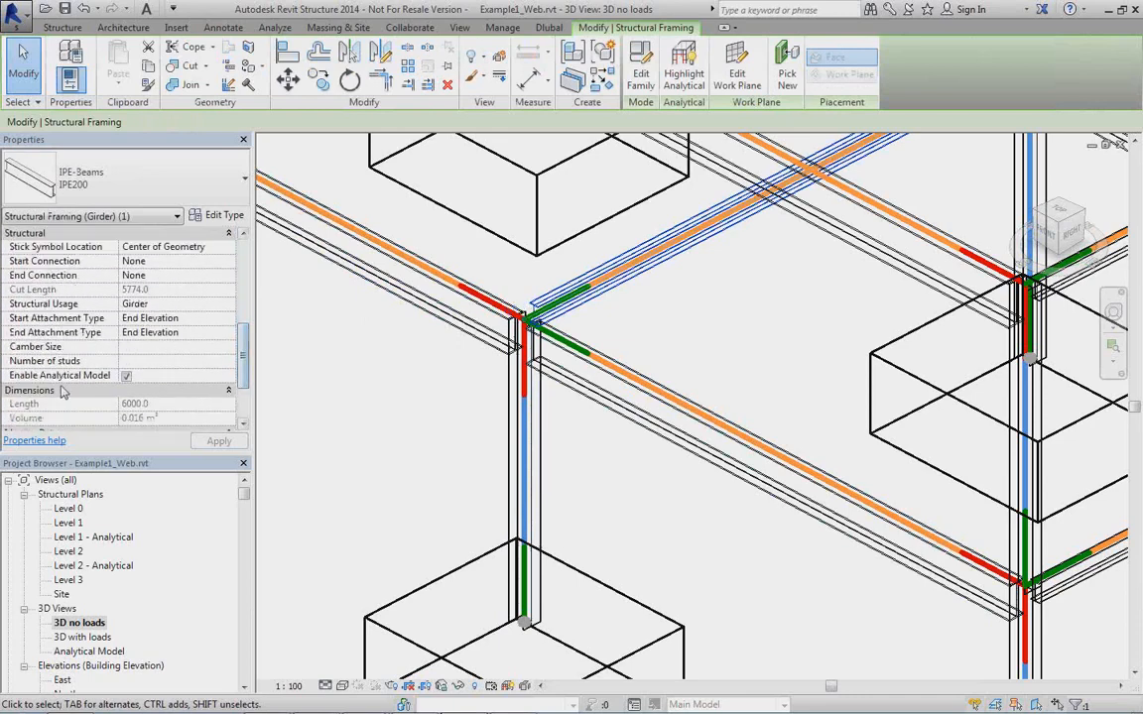
left_click(125, 376)
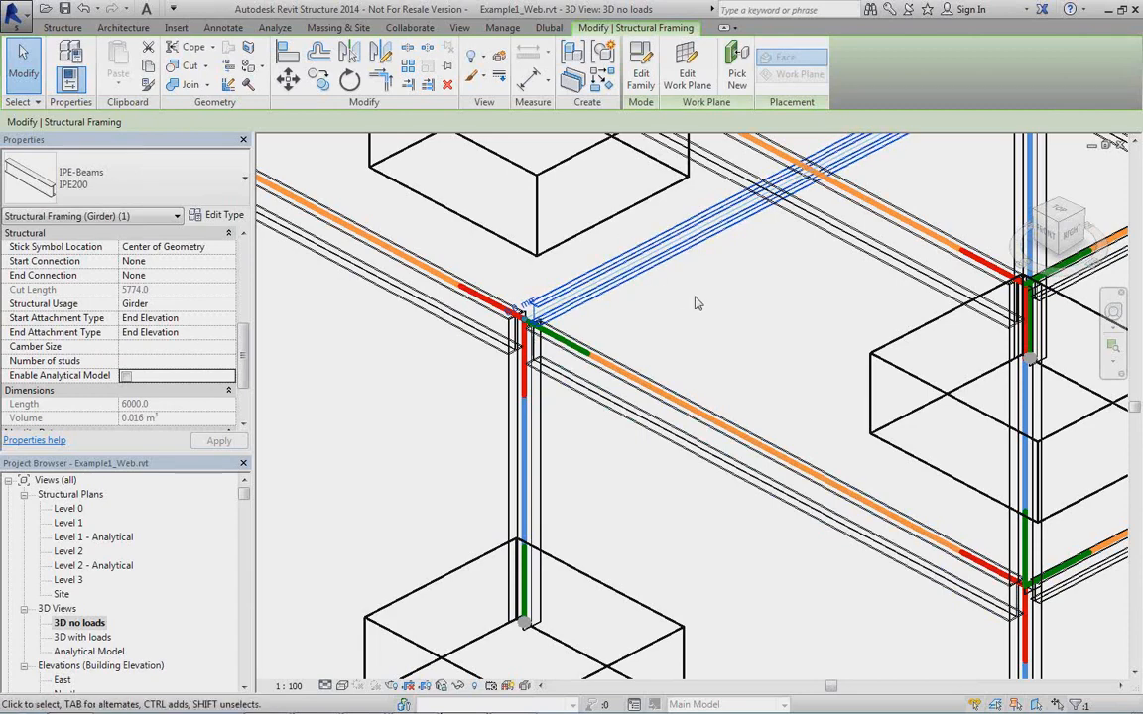
left_click(125, 376)
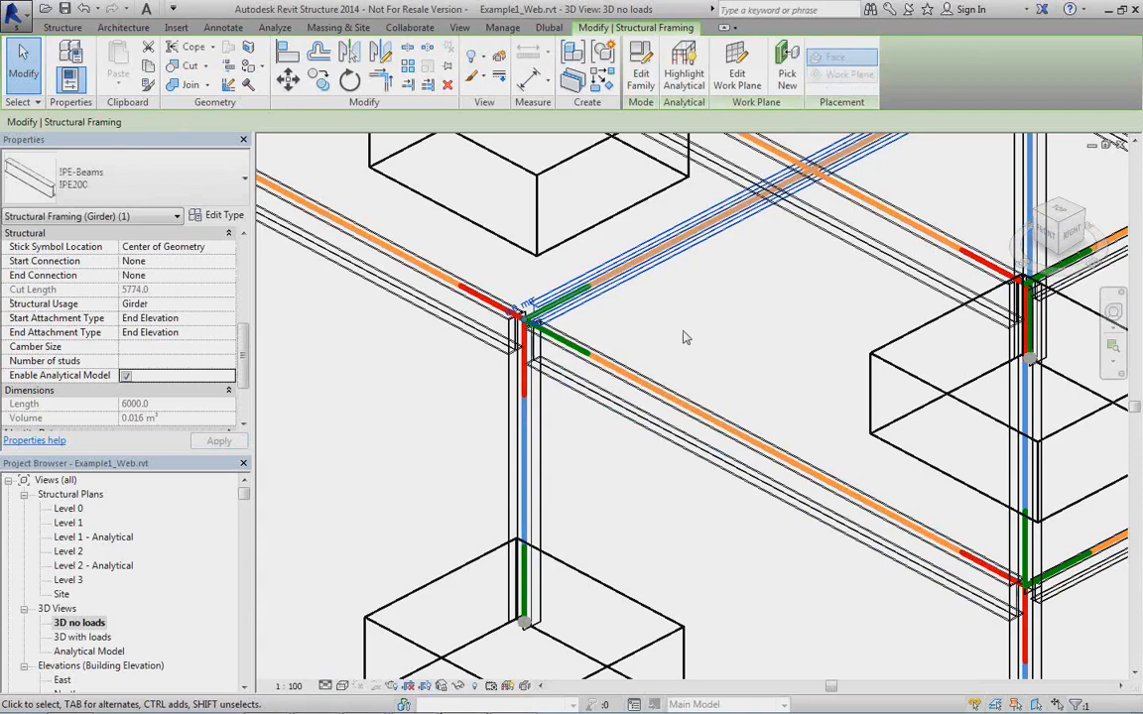
middle_click_drag(682, 337, 633, 405)
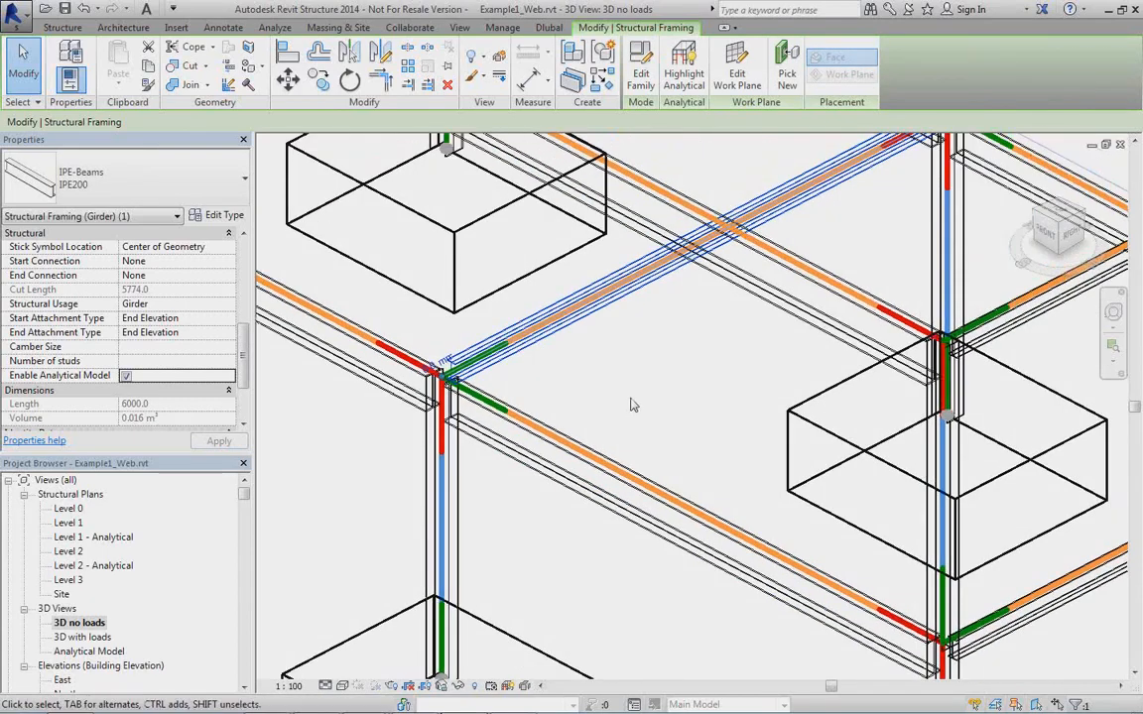
scroll(633, 404, "down", 2)
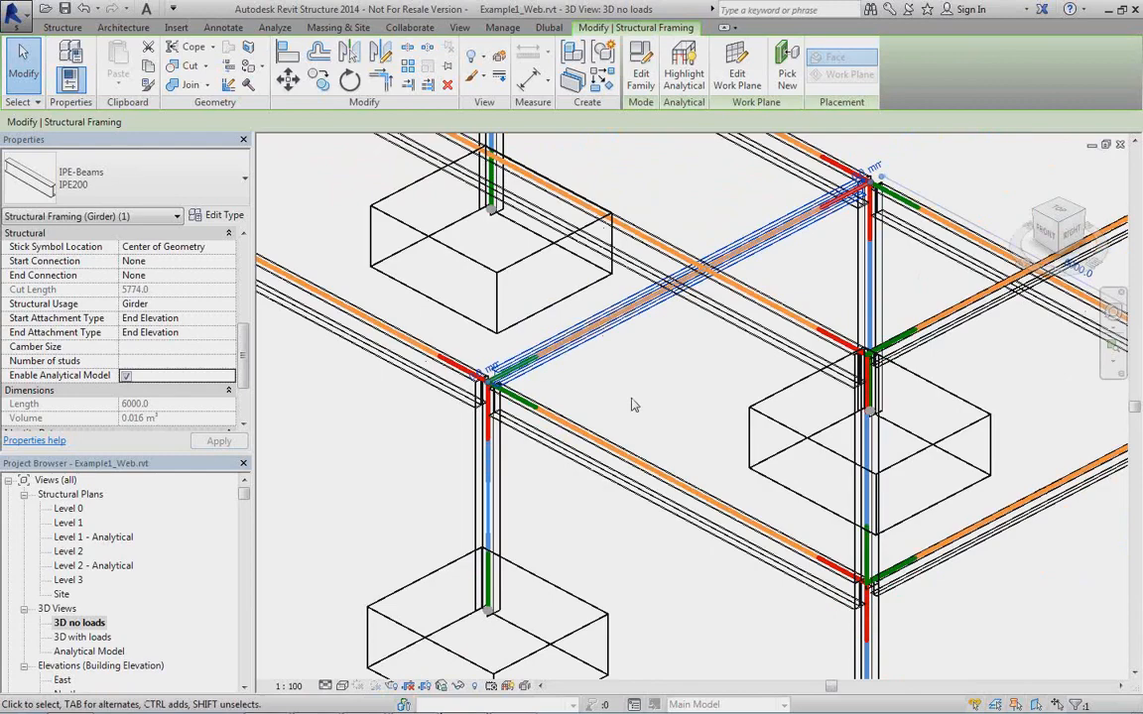
scroll(635, 405, "down", 2)
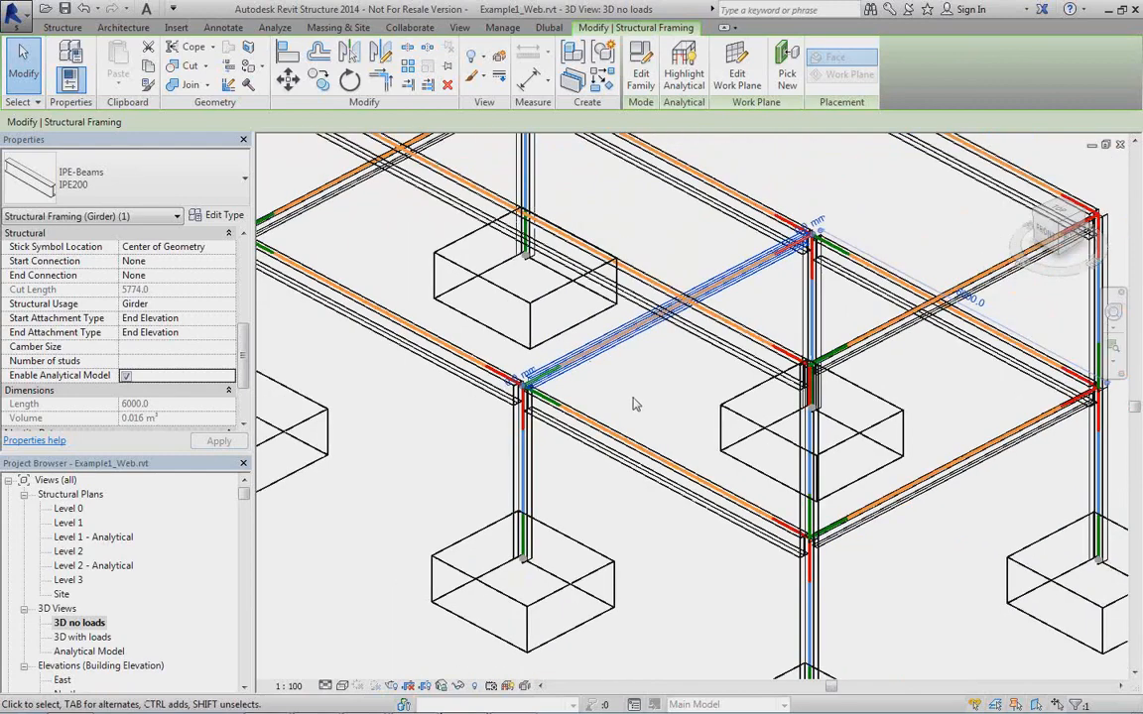
scroll(631, 405, "up", 4)
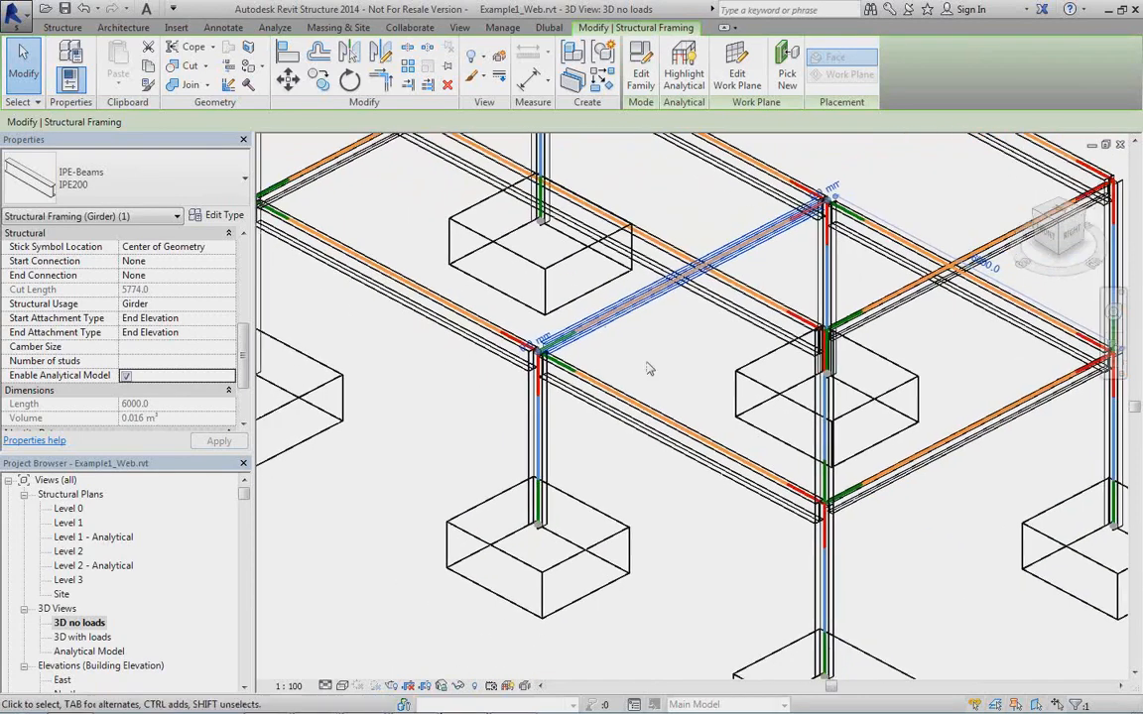
left_click(593, 365)
Set the z Justification of the middle IPE200 cross girder at Level 2 to Top and inspect its joint with the column
scroll(595, 365, "up", 1)
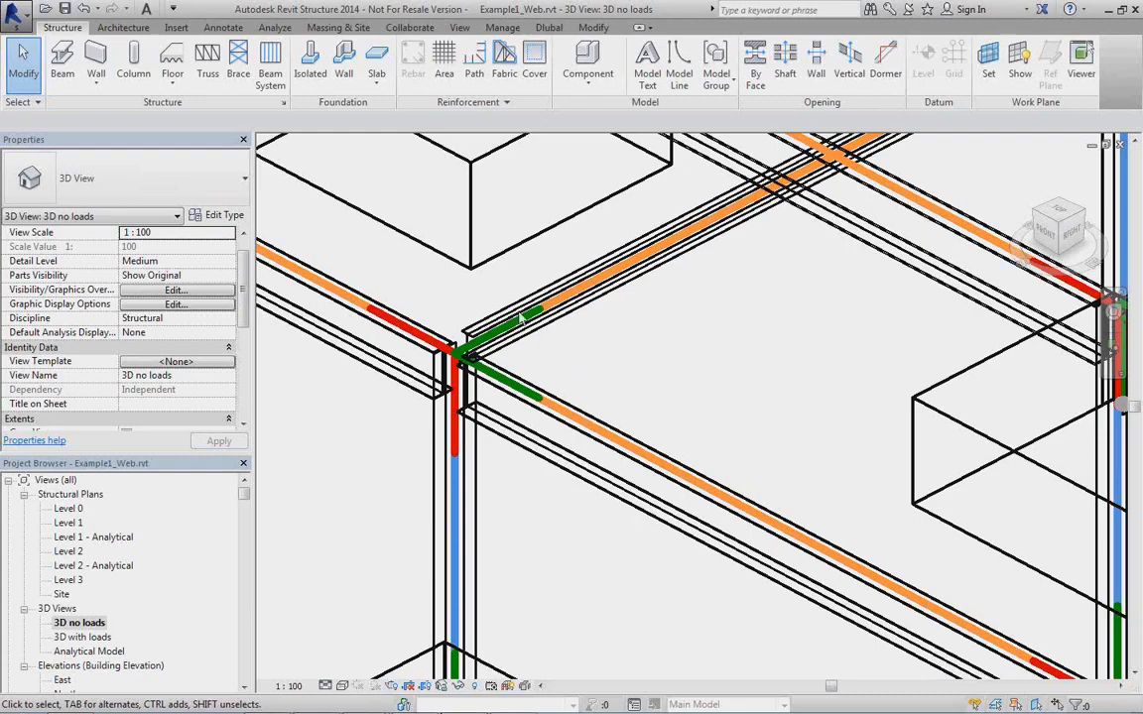
left_click(529, 340)
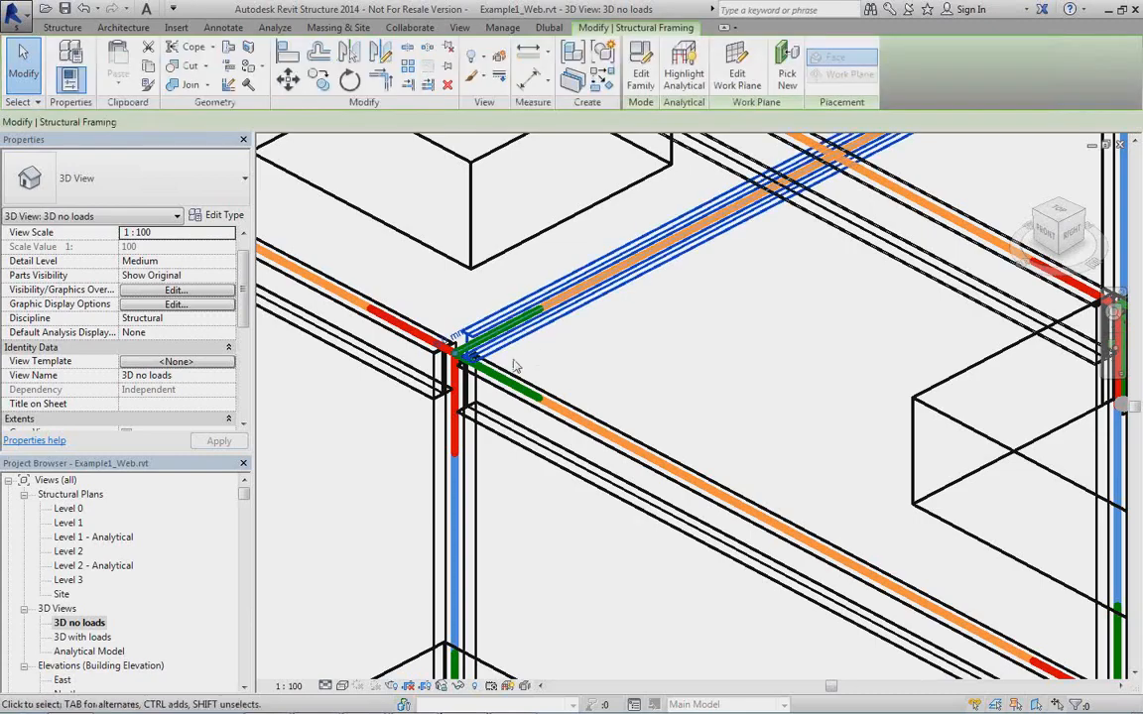
scroll(544, 371, "down", 1)
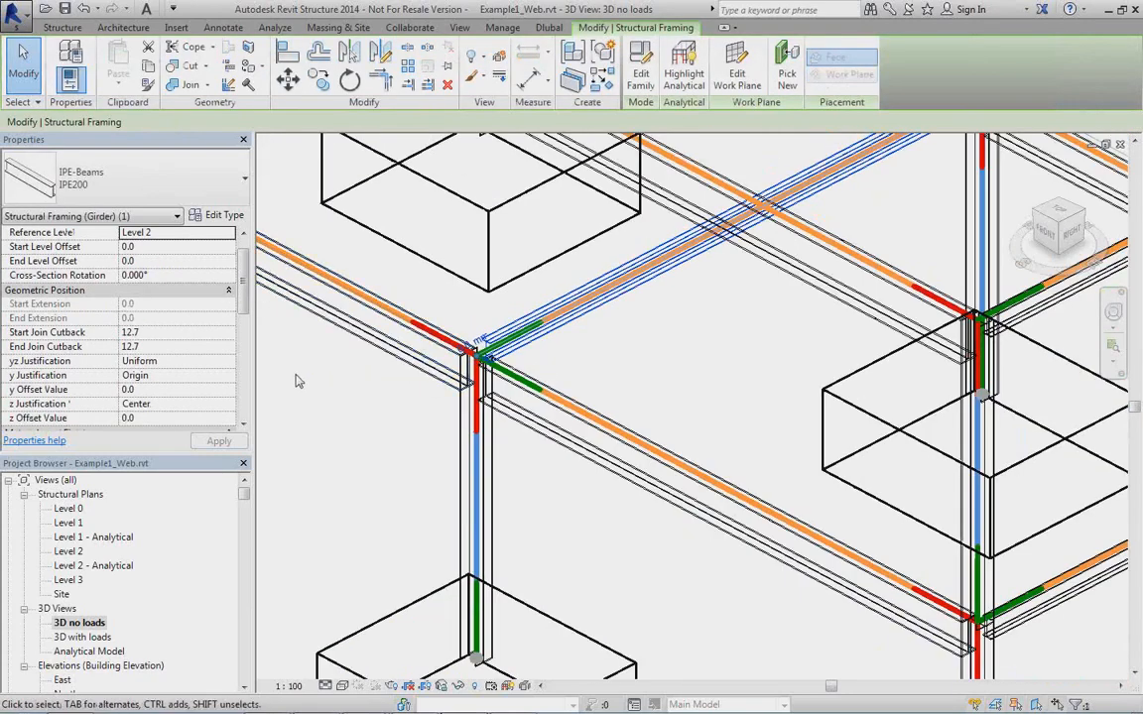
left_click(213, 404)
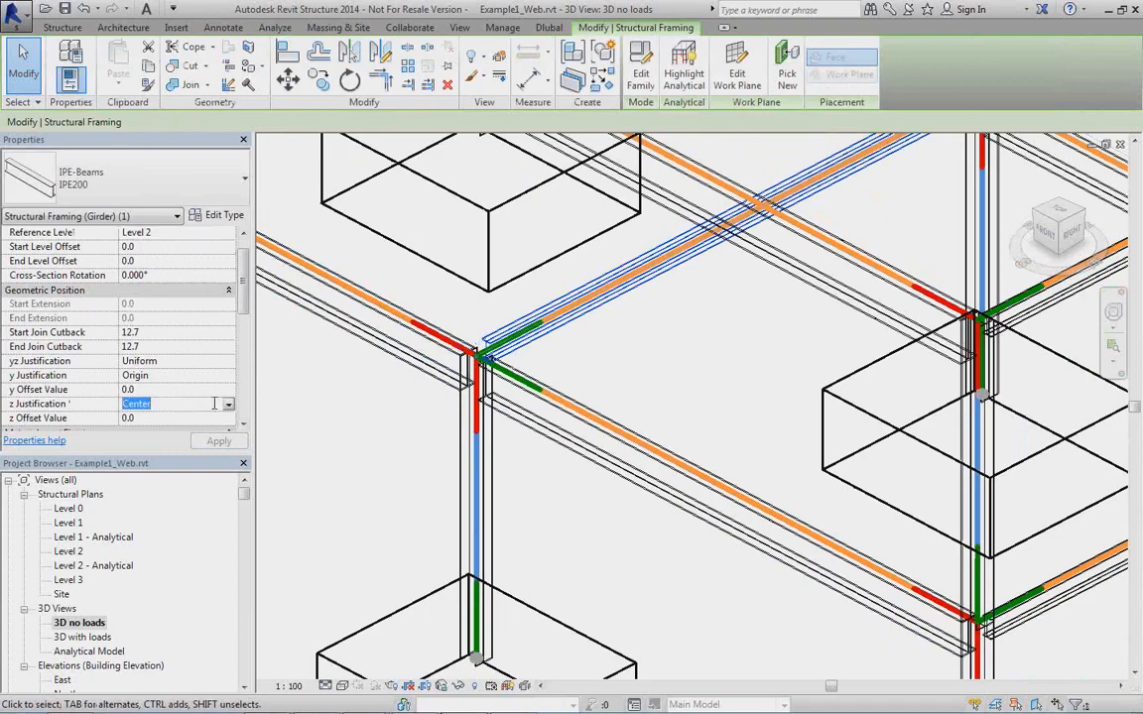
left_click(228, 407)
left_click(129, 390)
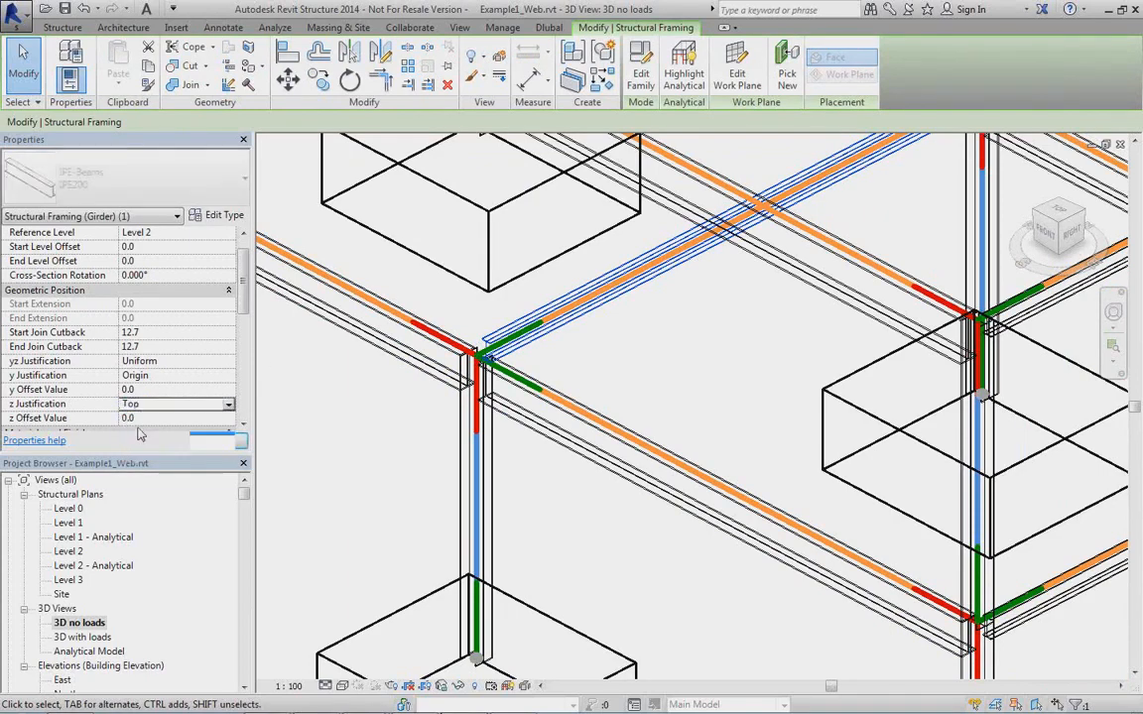
middle_click_drag(595, 318, 565, 342)
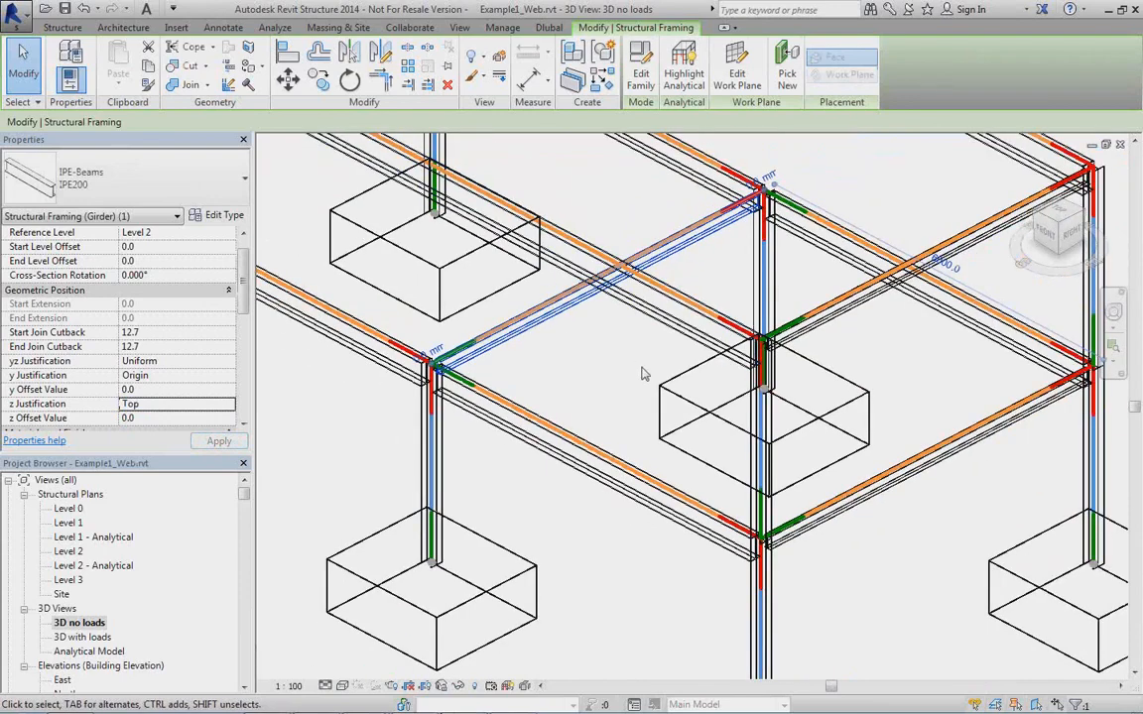
middle_click_drag(516, 385, 581, 350)
scroll(525, 352, "up", 5)
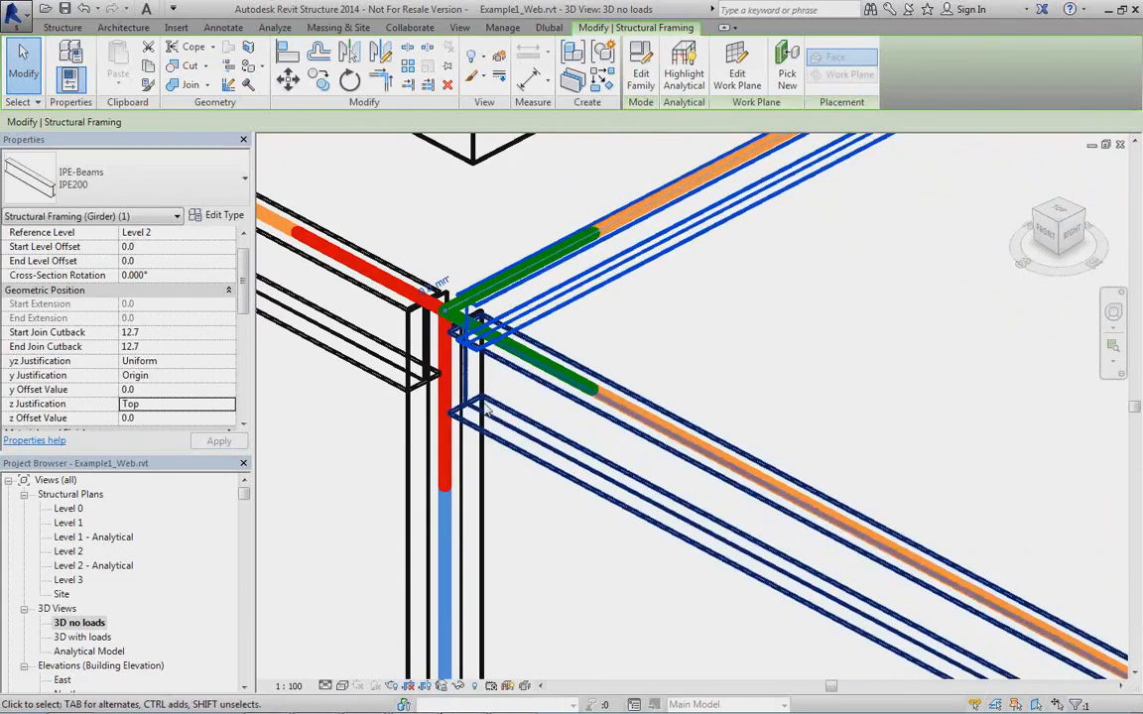
Open the Analytical Model 3D view, select the middle analytical cross beam and review its structural analysis releases
double_click(89, 654)
scroll(681, 405, "up", 2)
scroll(681, 405, "up", 3)
left_click(627, 369)
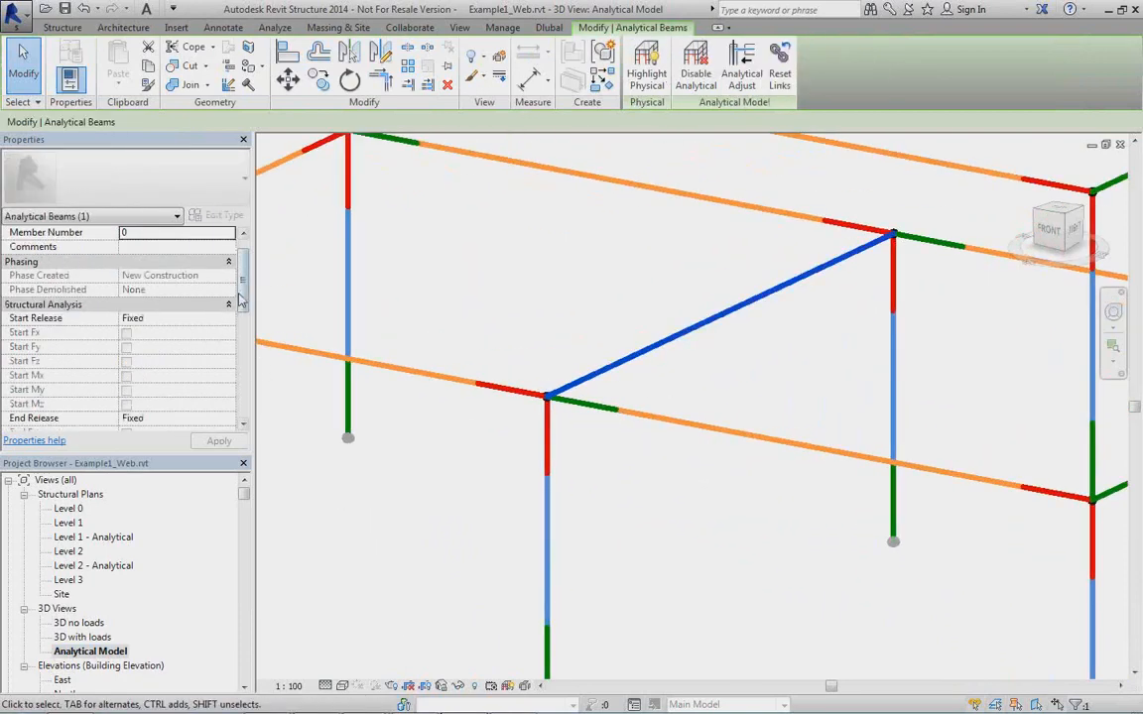
scroll(223, 266, "up", 1)
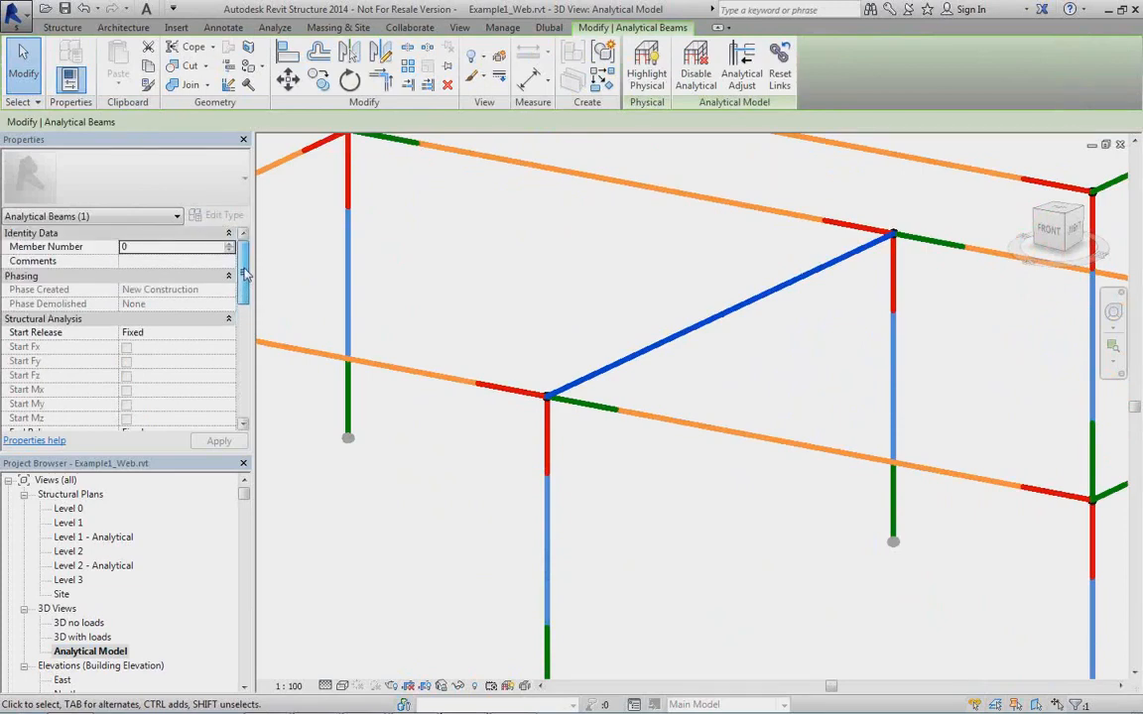
scroll(222, 268, "down", 2)
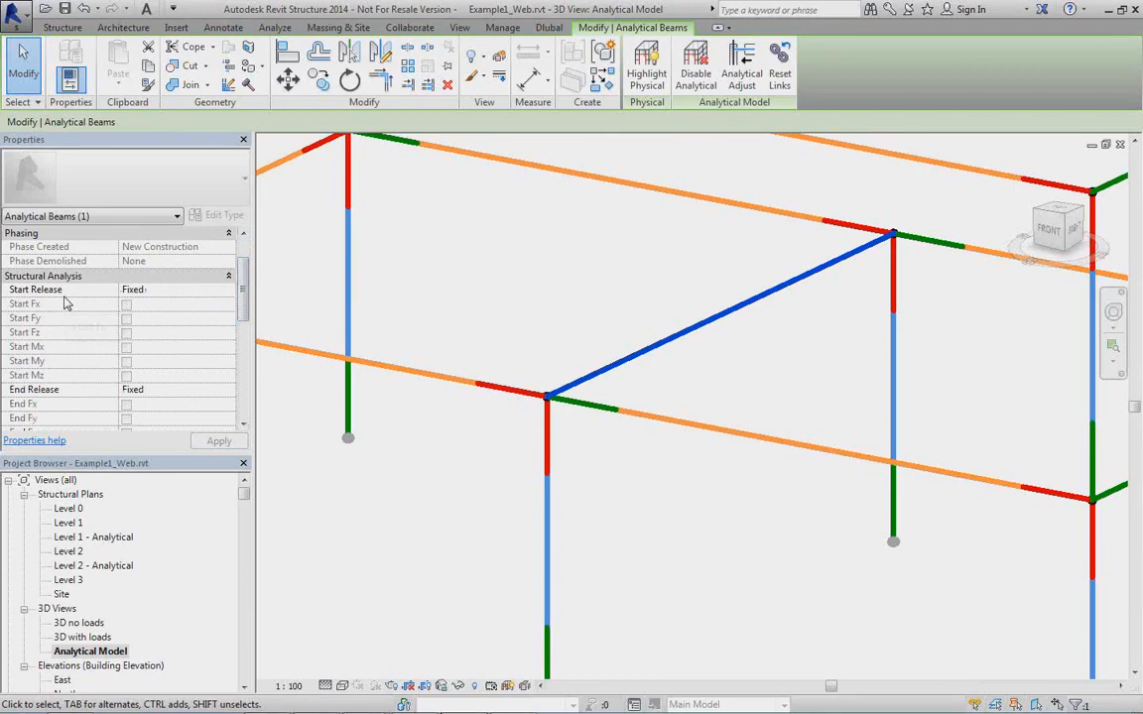
Switch the End Release of the middle analytical cross beam to Pinned and back to Fixed
left_click(213, 390)
left_click(227, 390)
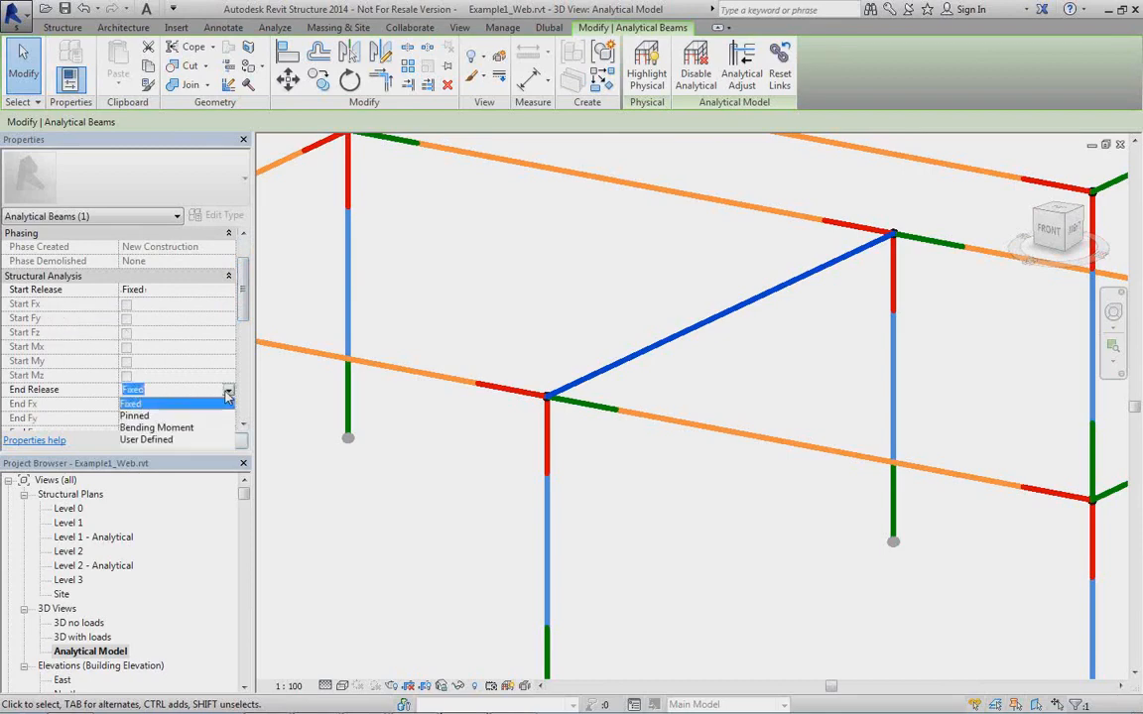
left_click(139, 416)
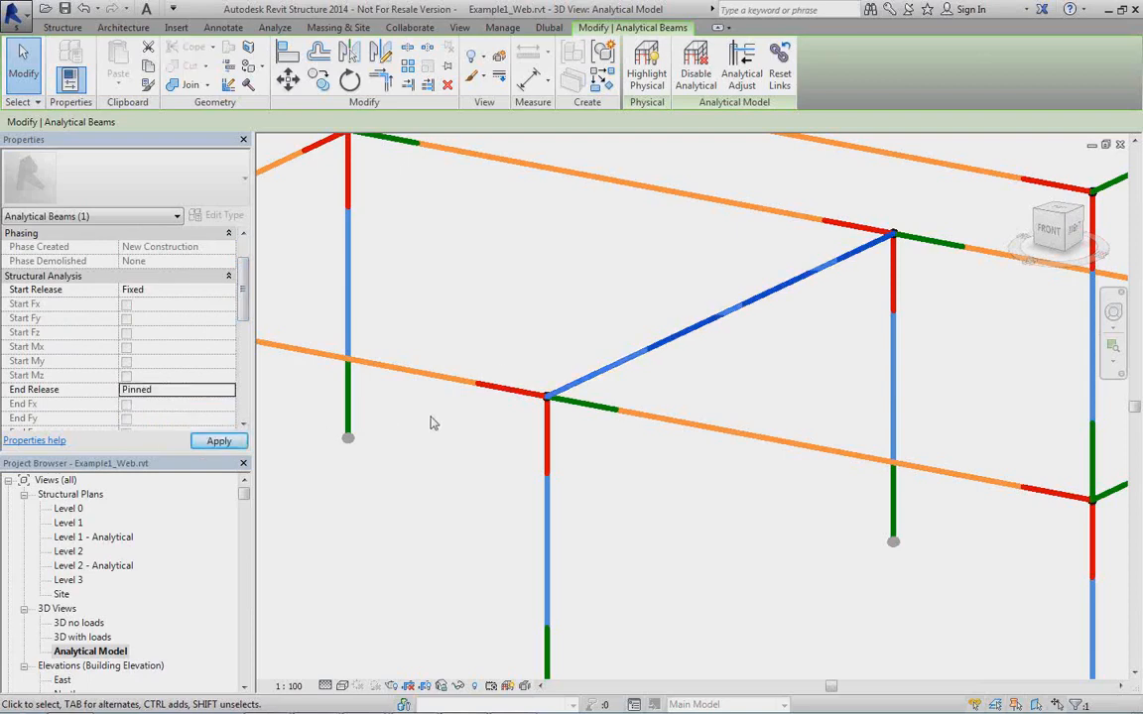
left_click(210, 389)
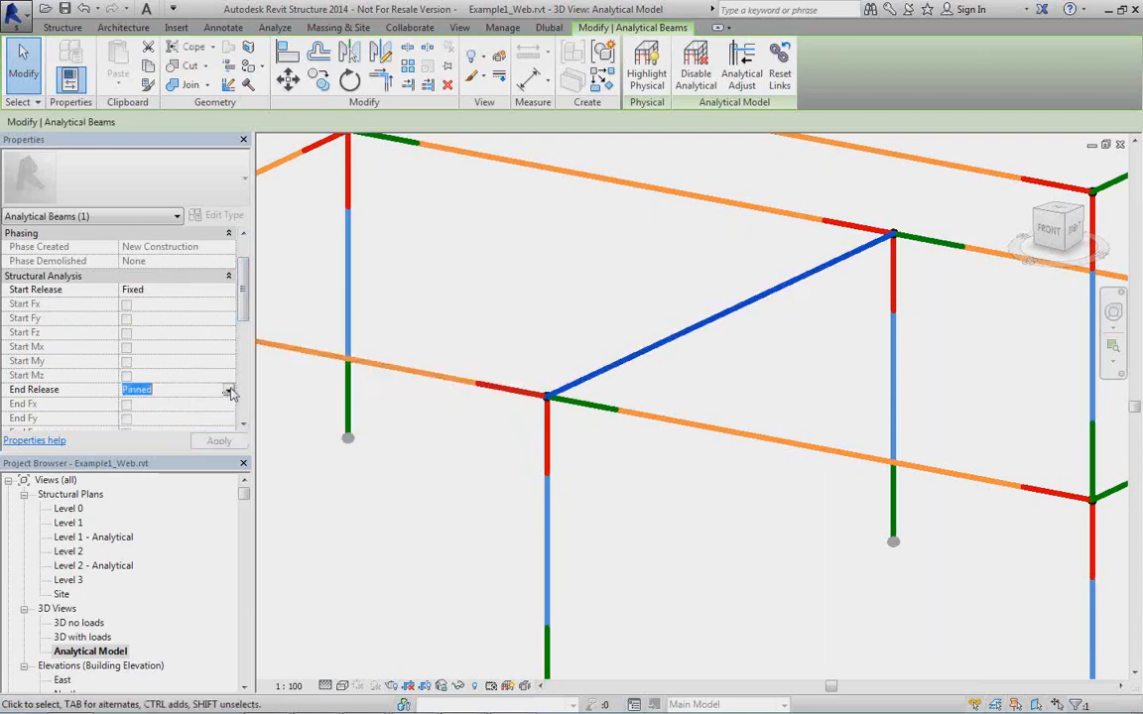
left_click(227, 390)
left_click(149, 403)
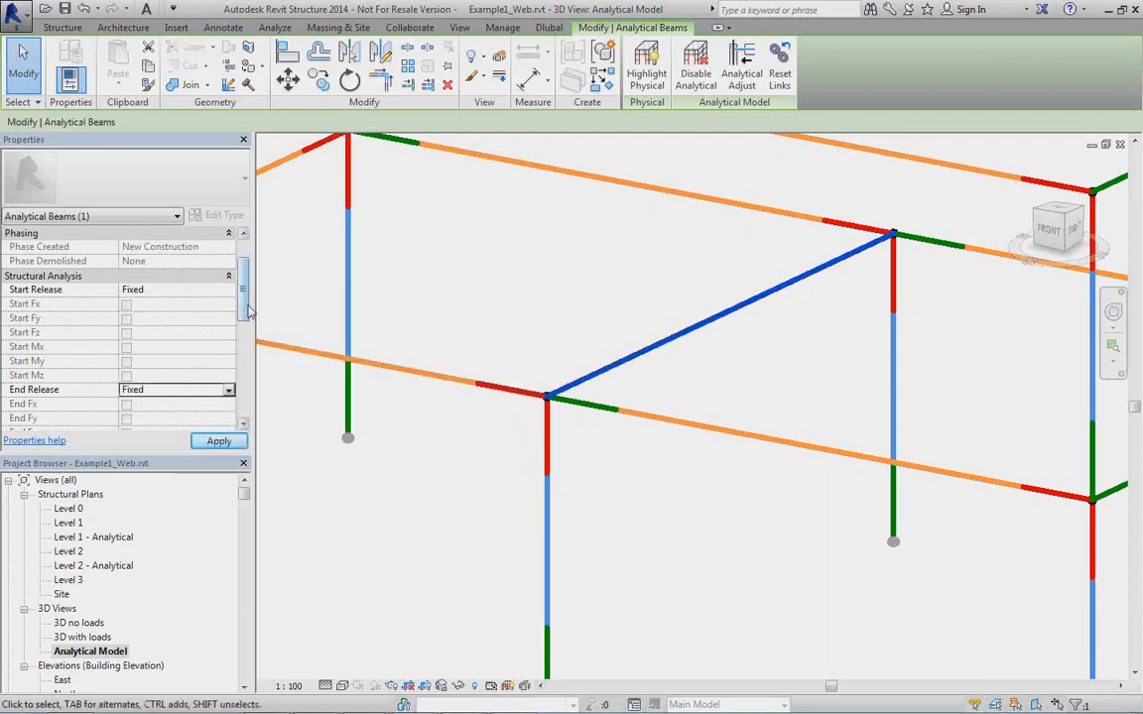
Set the End Alignment Method of the middle analytical cross beam to Projection
left_click_drag(248, 312, 243, 412)
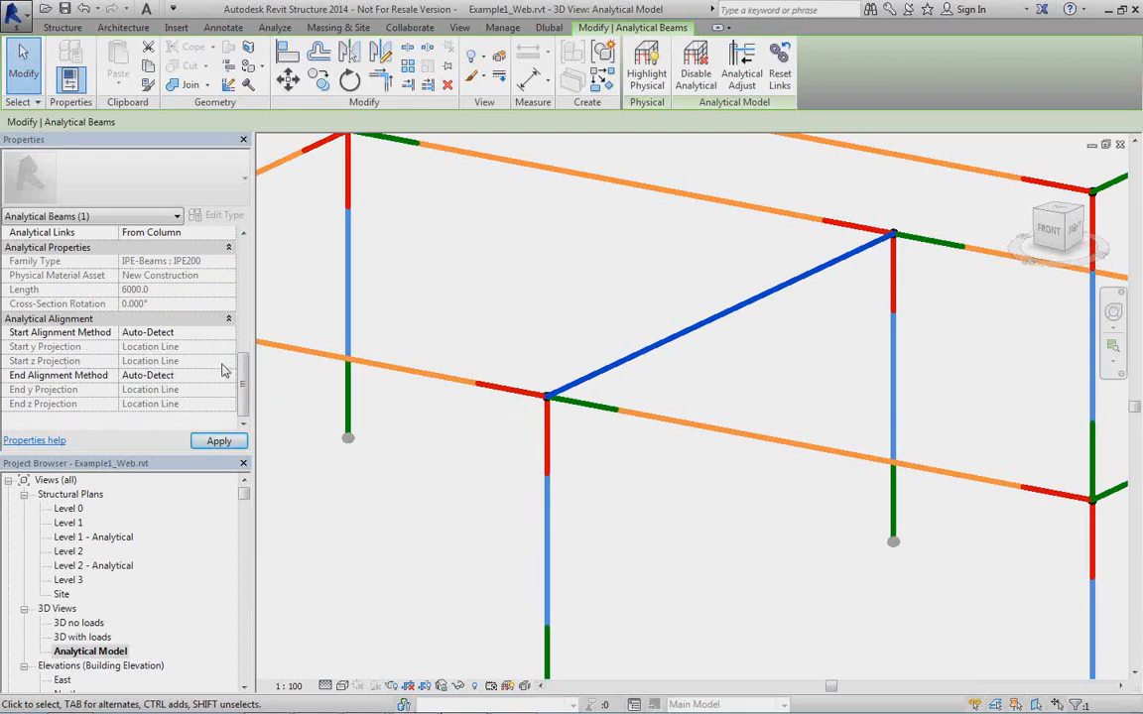
left_click(226, 378)
left_click(228, 377)
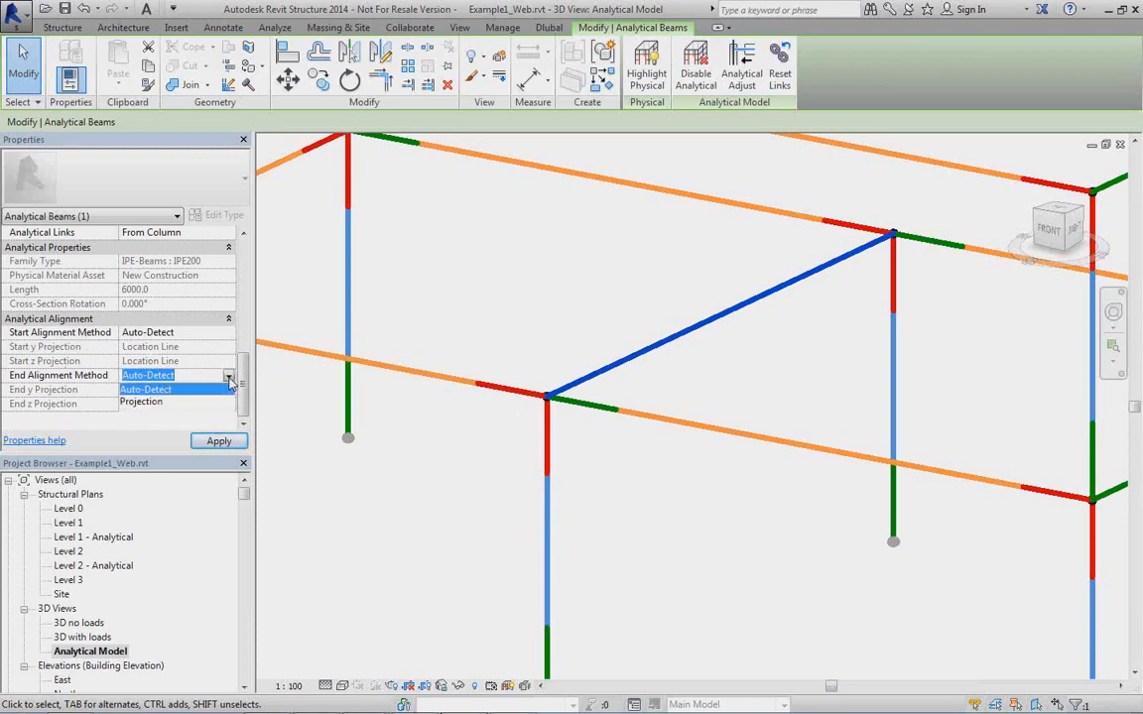
left_click(144, 401)
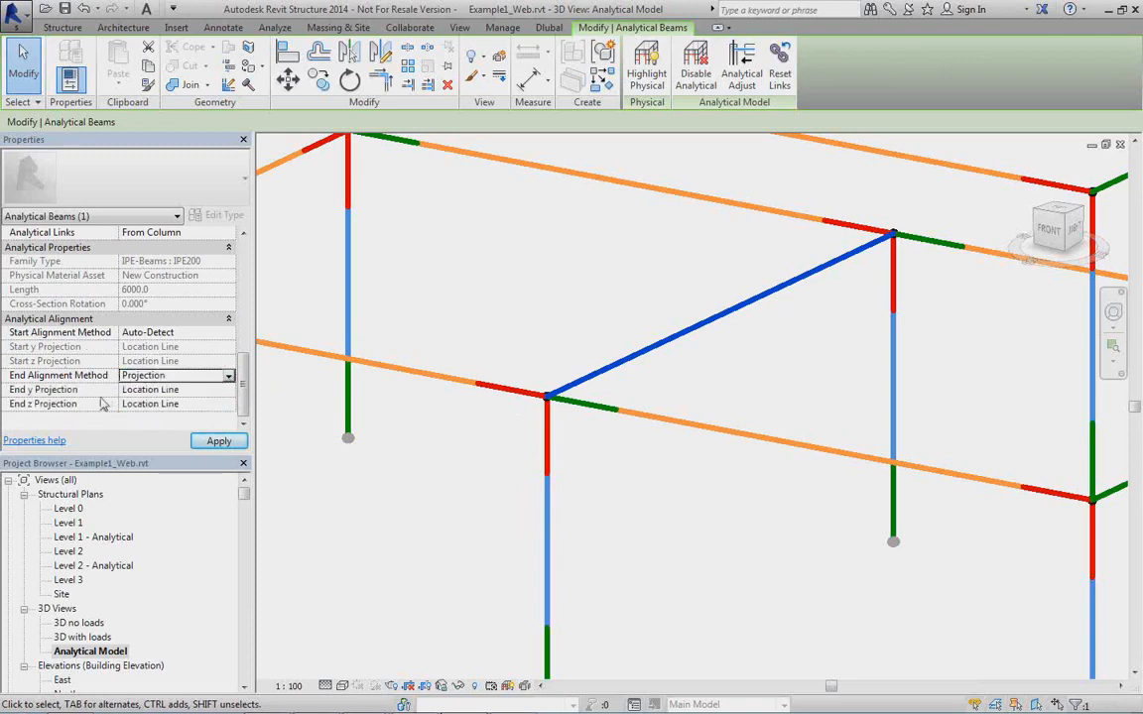
Set the beam's End z Projection to Center of Element and inspect its end node at the rear column
left_click(225, 404)
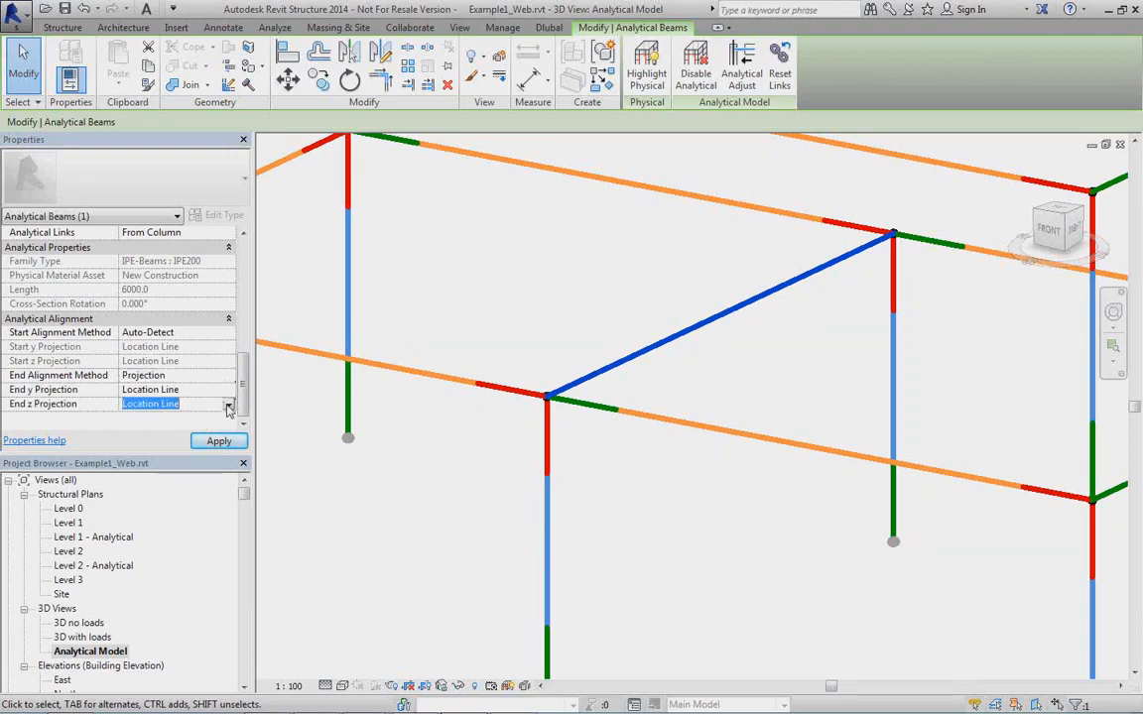
left_click(228, 405)
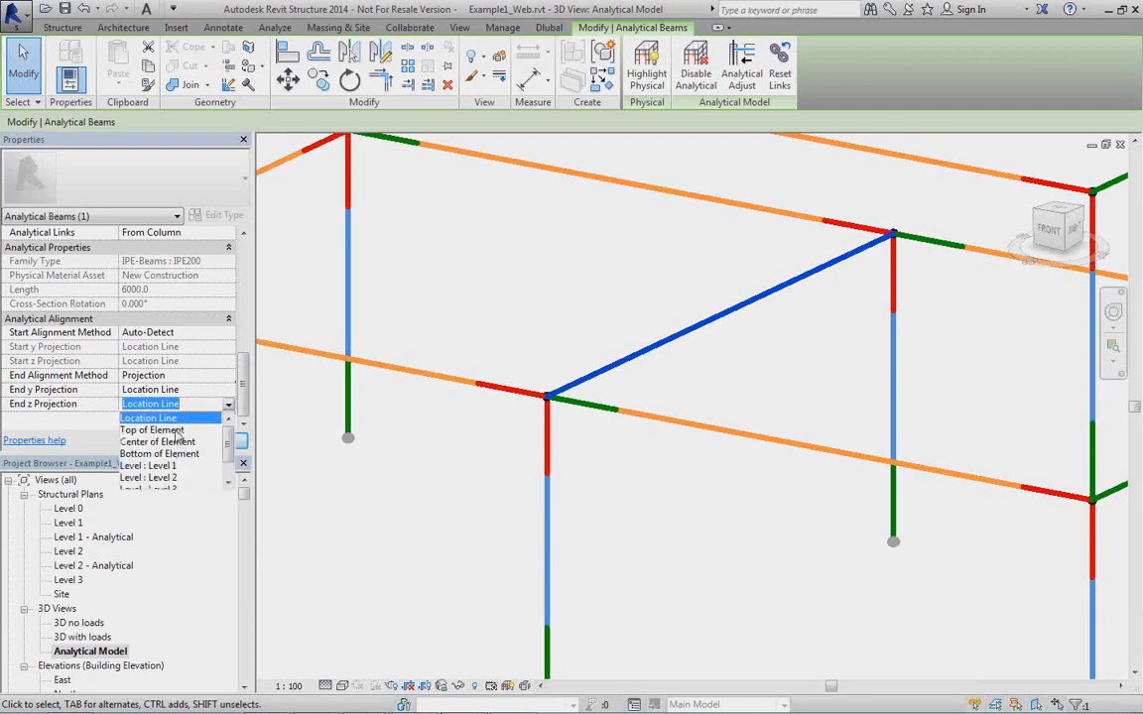
left_click(158, 441)
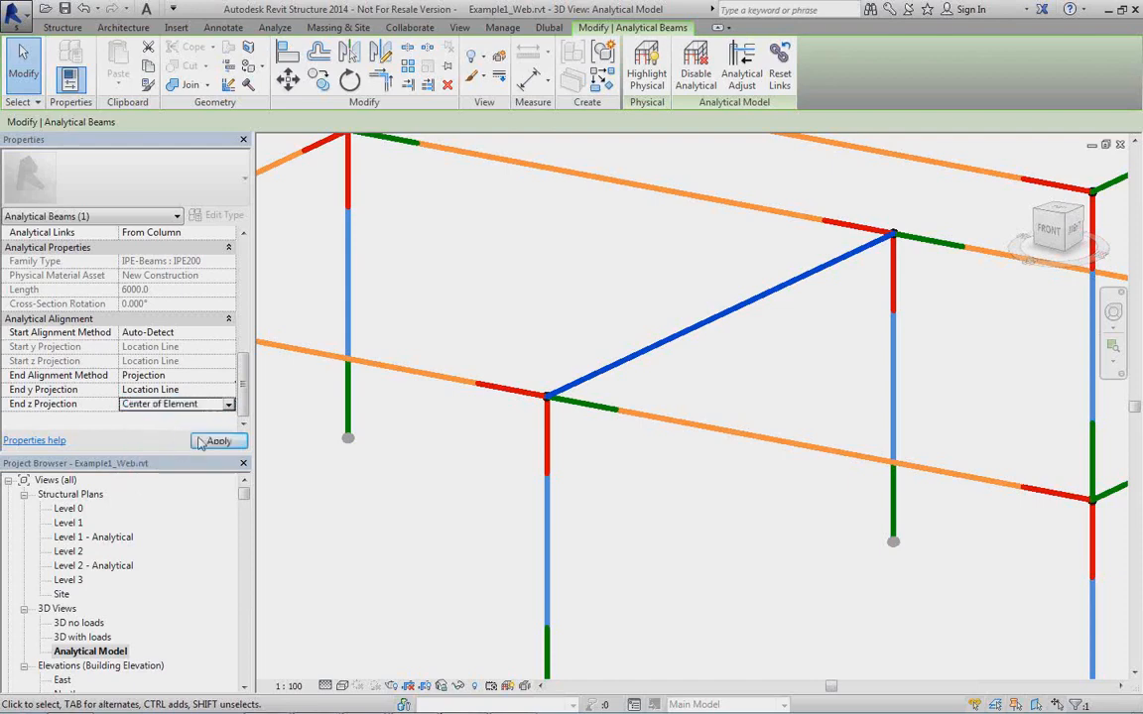
middle_click_drag(863, 300, 753, 327)
scroll(770, 260, "up", 8)
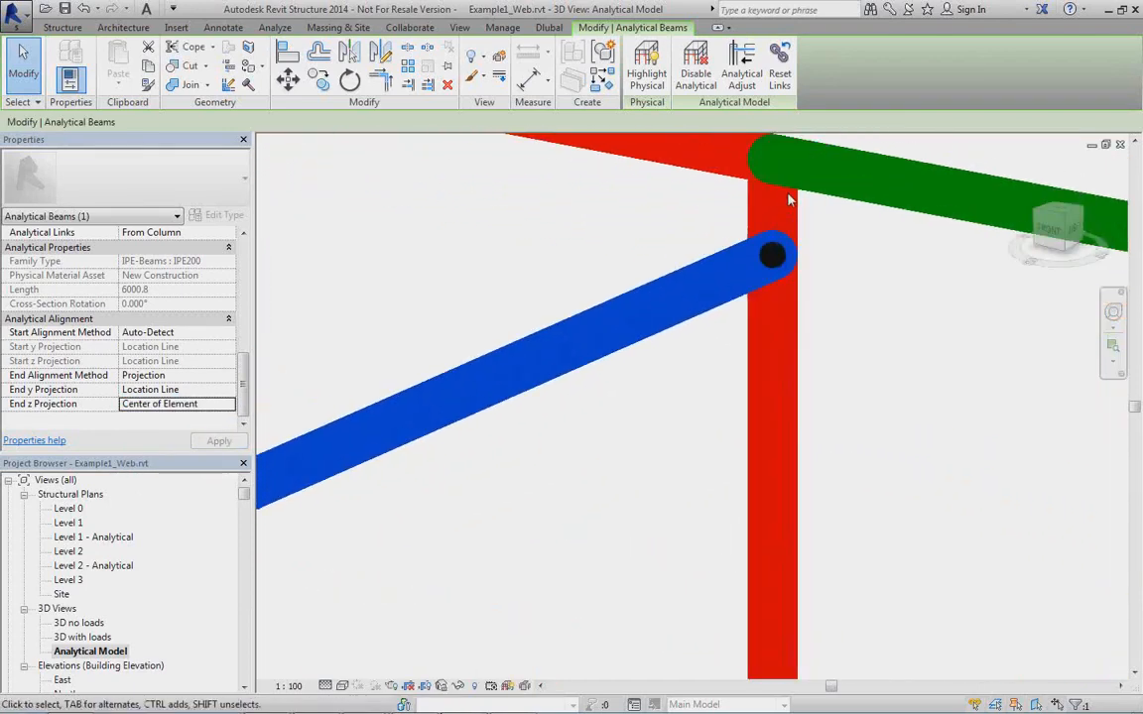
scroll(793, 286, "down", 2)
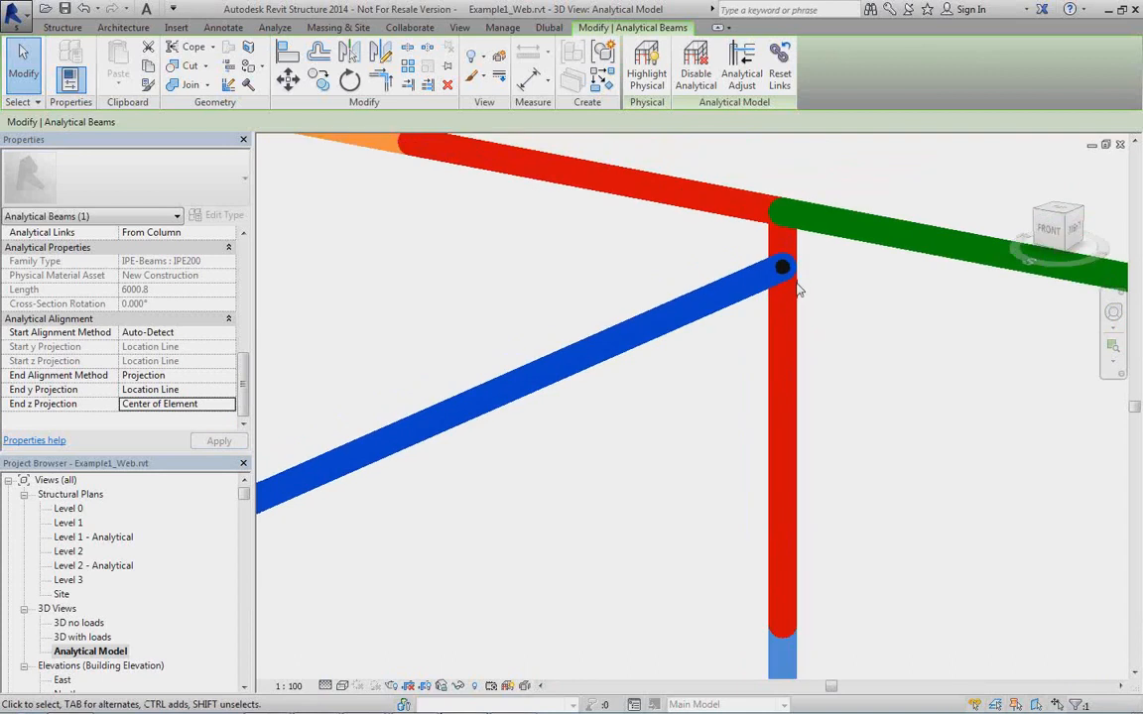
Set the End z Projection of the middle analytical cross beam to Top of Element
left_click(218, 405)
left_click(228, 405)
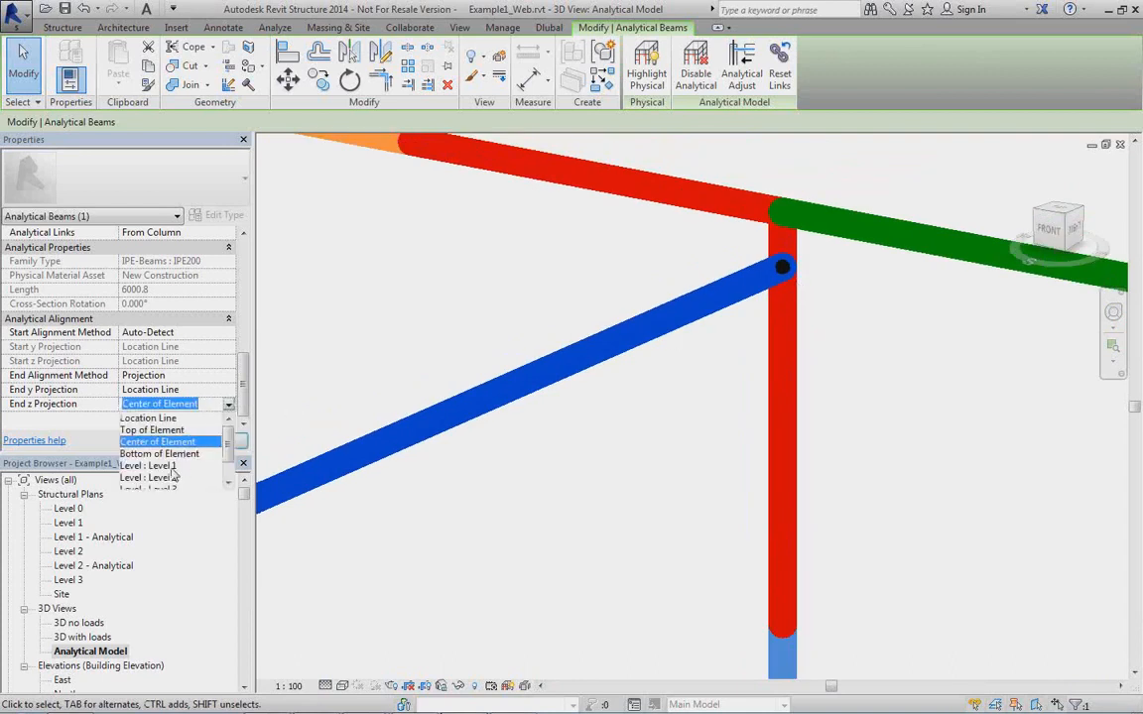
left_click(159, 429)
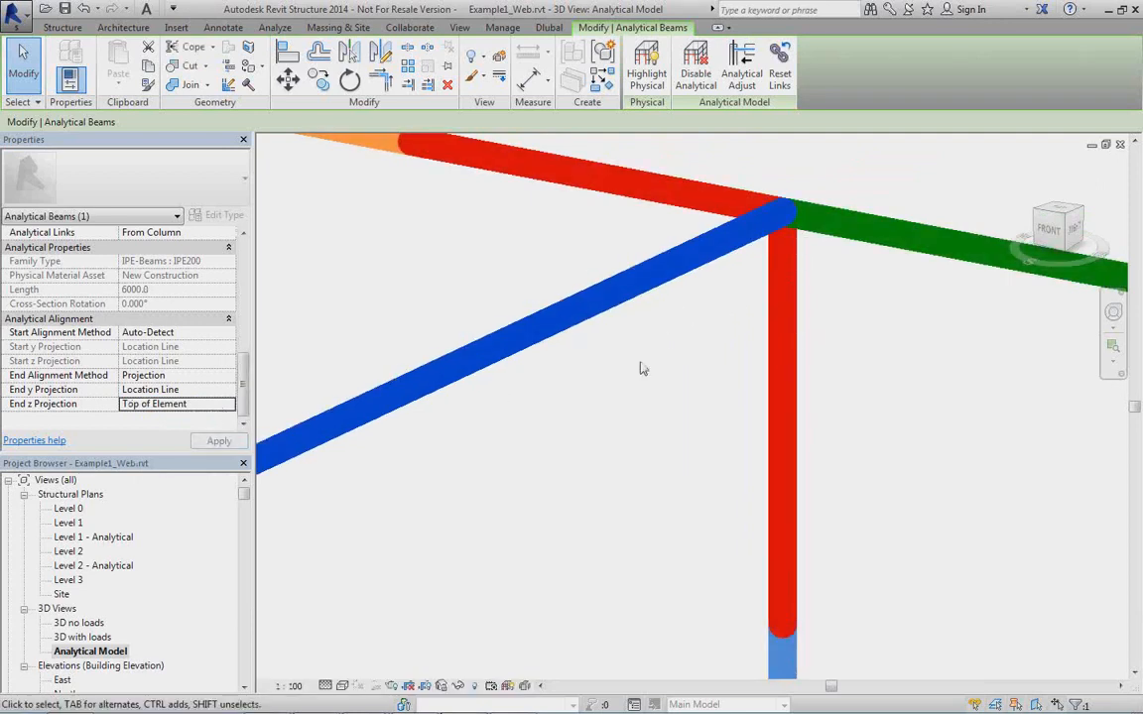
Set the End z Projection of the middle analytical cross beam to Bottom of Element and inspect its end node at the rear column
middle_click_drag(639, 365, 635, 420)
scroll(374, 445, "down", 2)
middle_click_drag(273, 443, 414, 385)
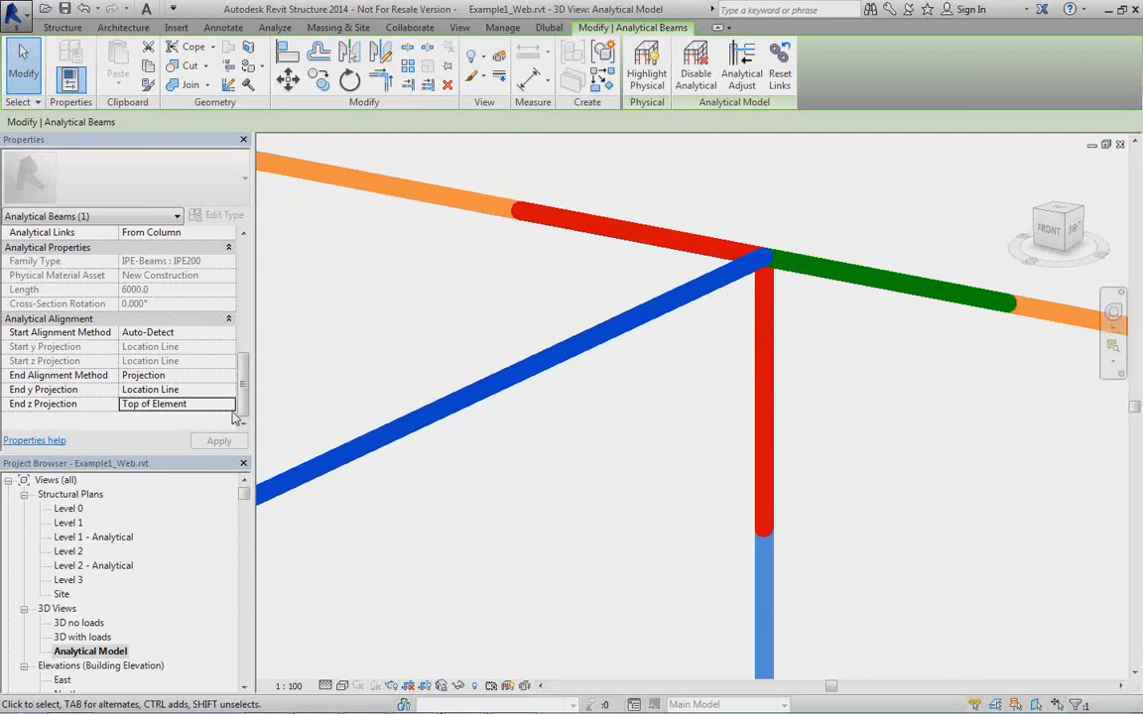
left_click(228, 405)
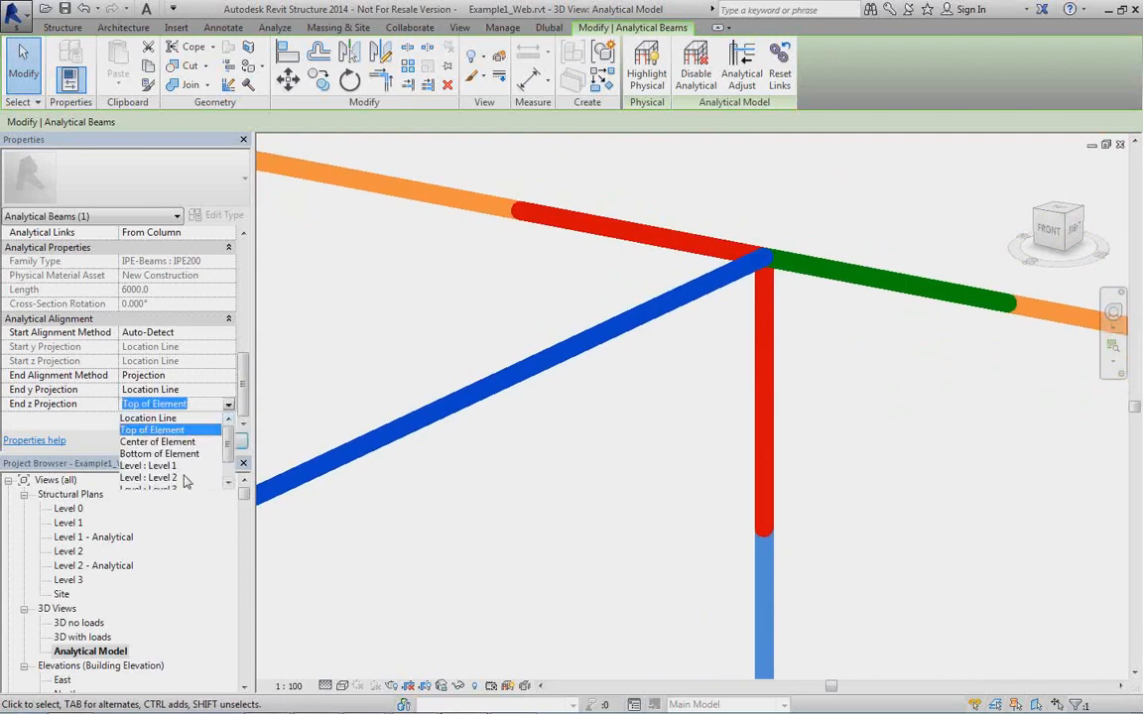
scroll(208, 422, "down", 1)
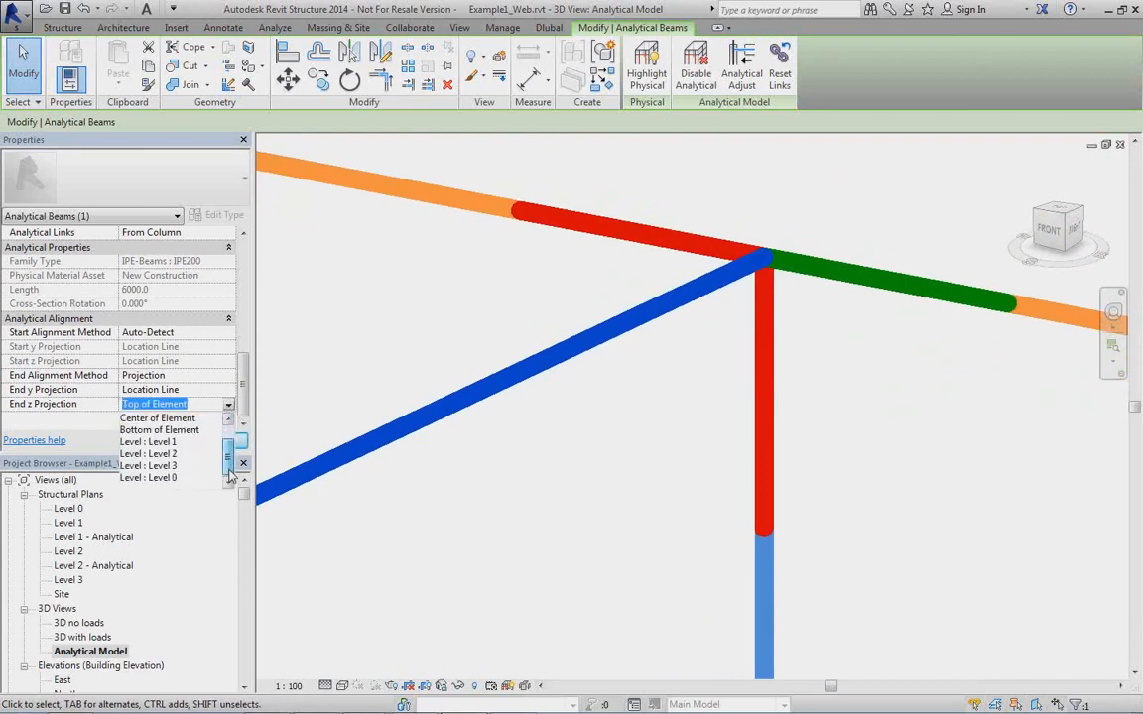
scroll(209, 426, "up", 1)
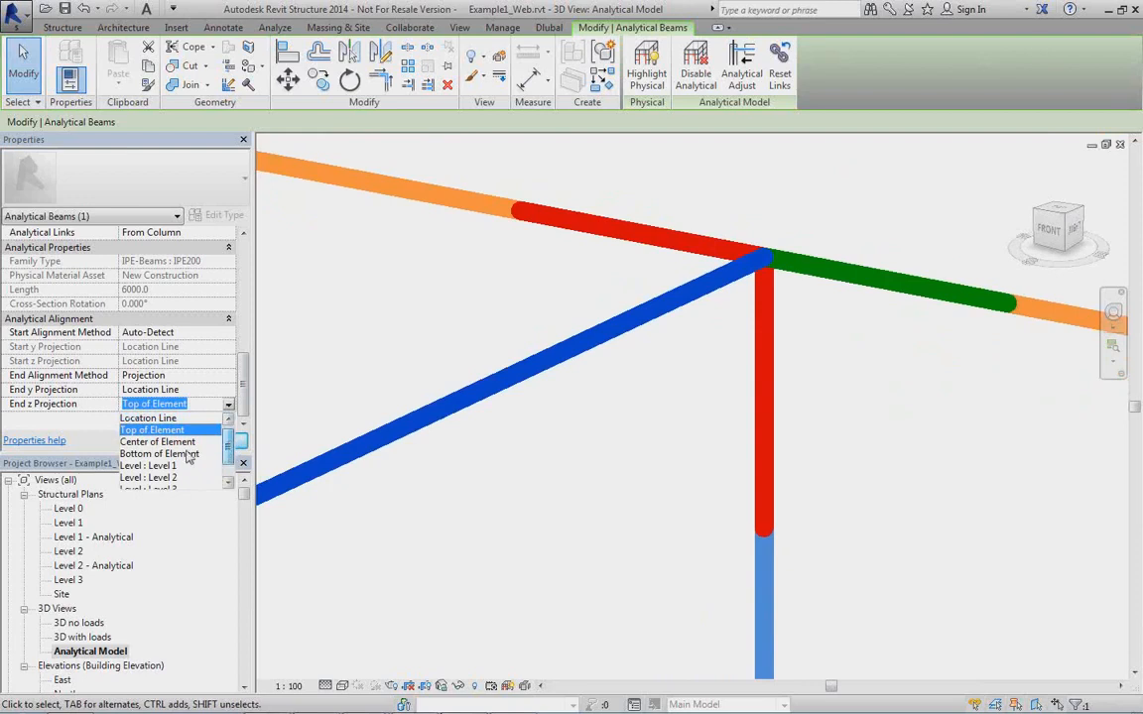
left_click(186, 455)
left_click(218, 440)
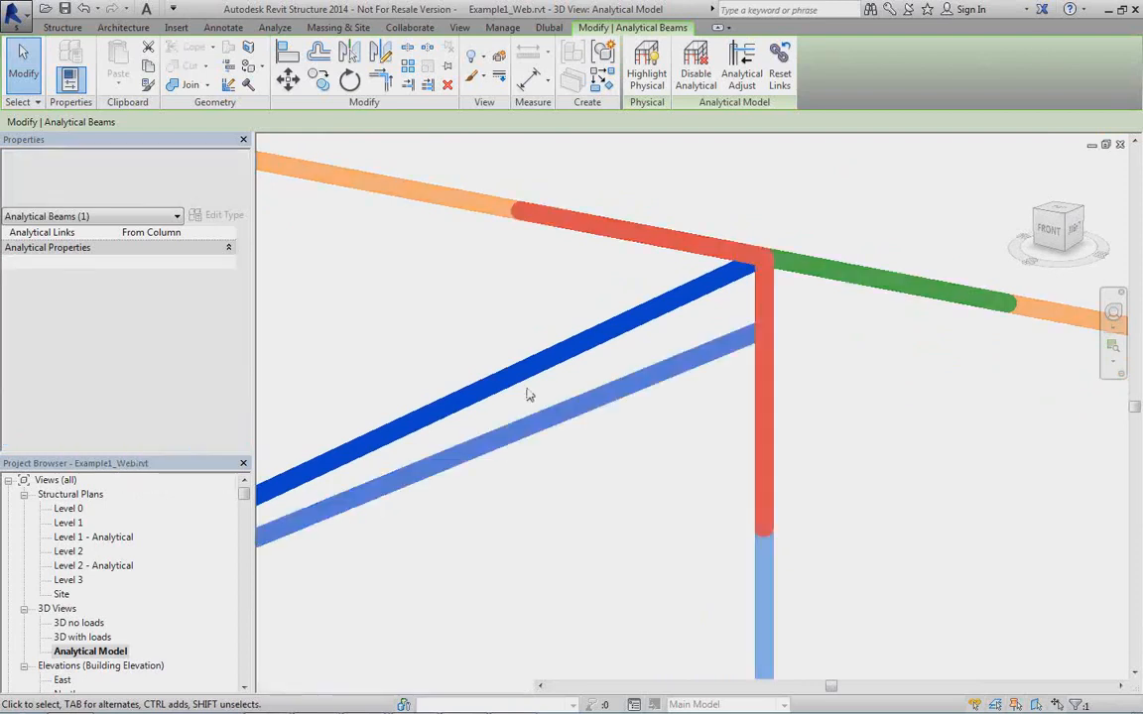
scroll(613, 404, "up", 2)
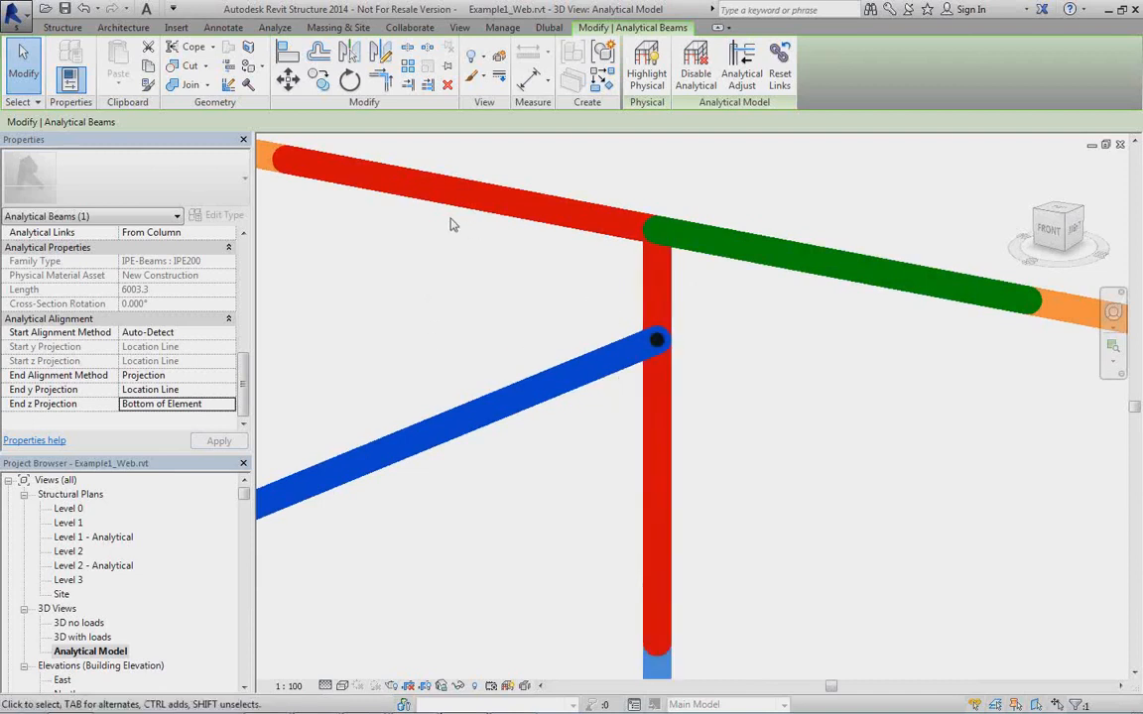
Try an analytical link between the rear column's upper node and the cross beam's end node, discarding the analytical edits
left_click(273, 27)
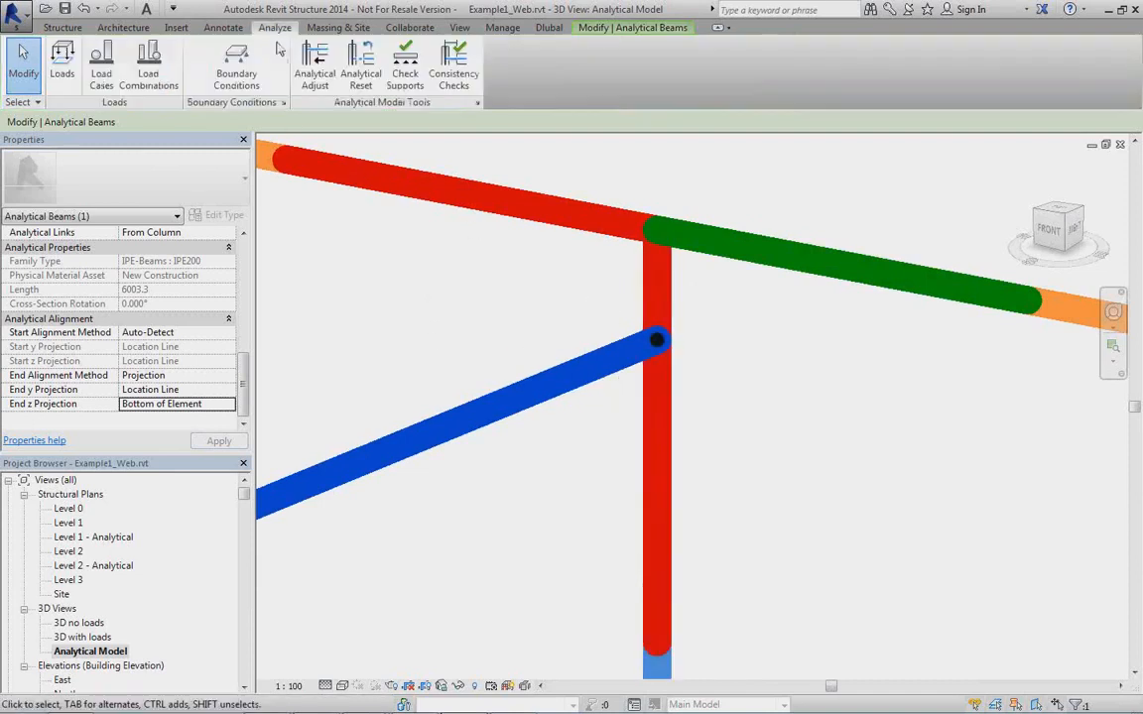
left_click(315, 91)
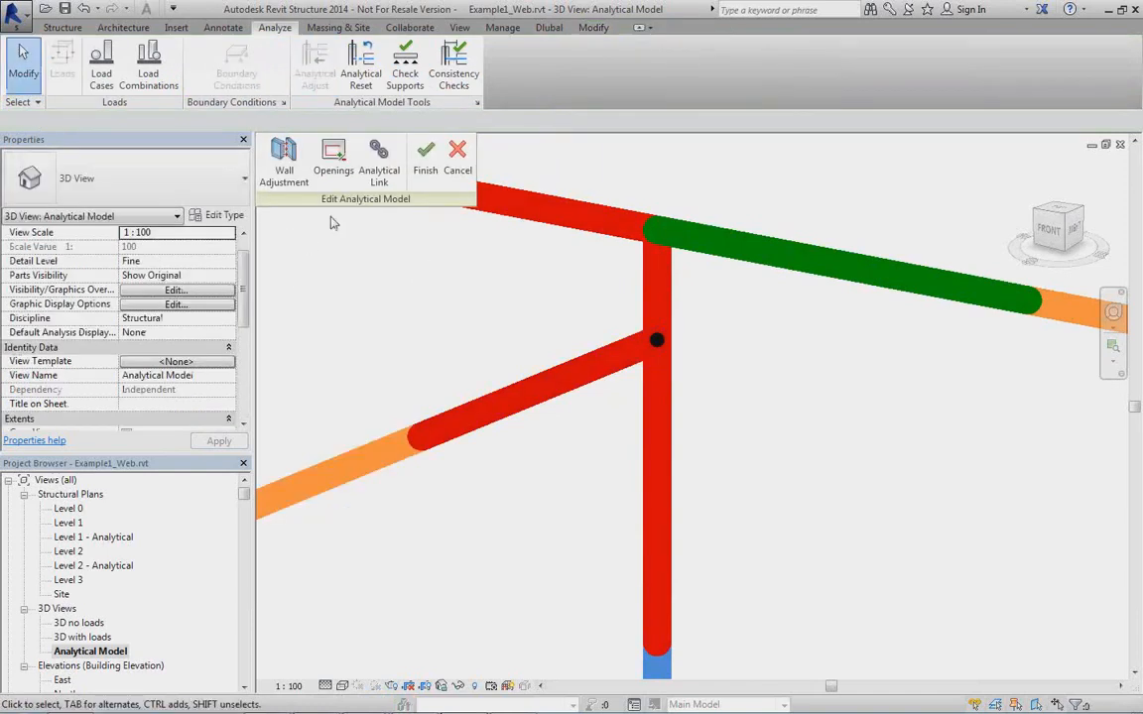
left_click(383, 174)
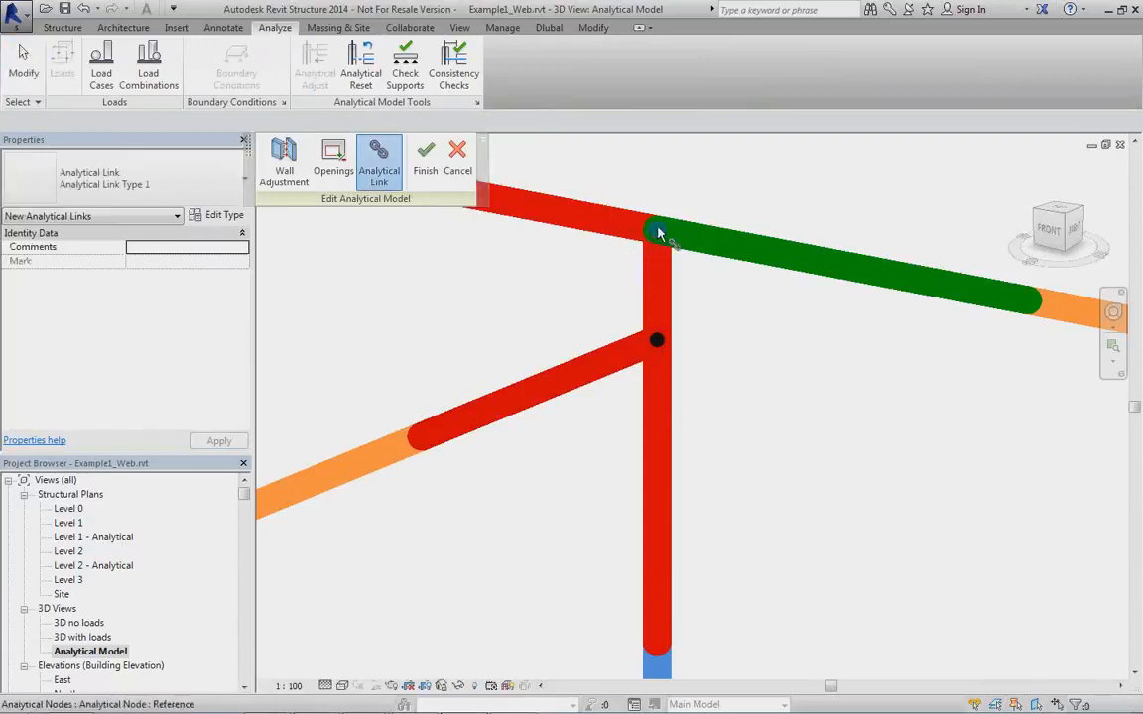
left_click(658, 234)
left_click(655, 339)
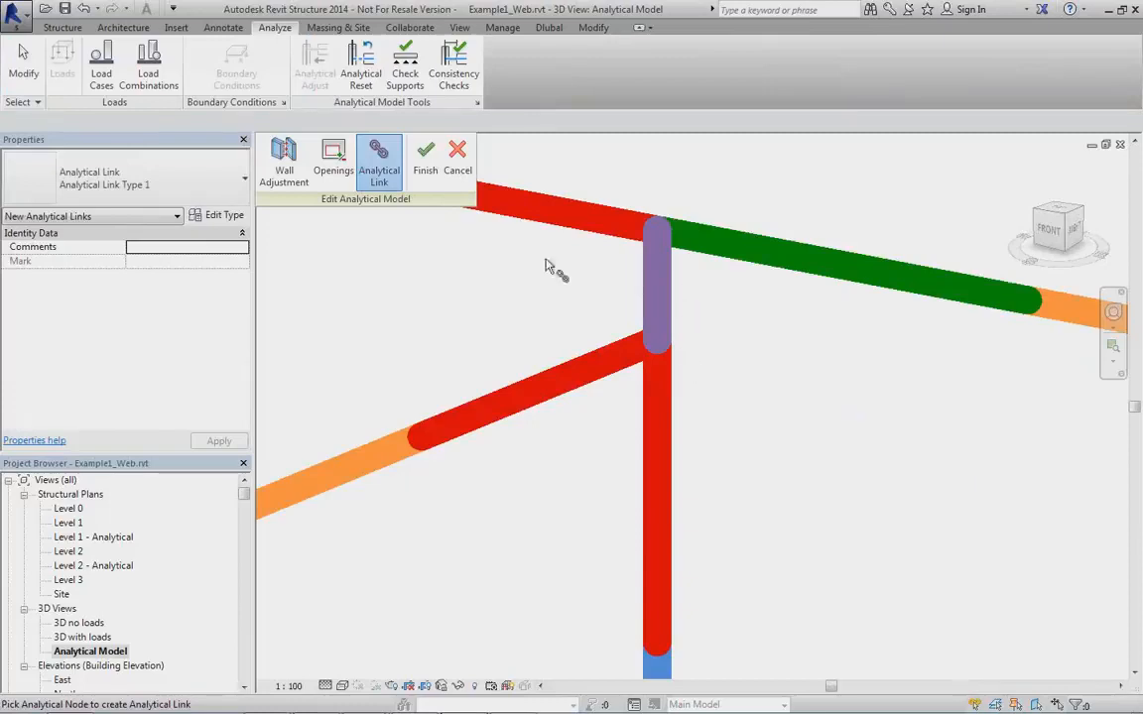
left_click(457, 166)
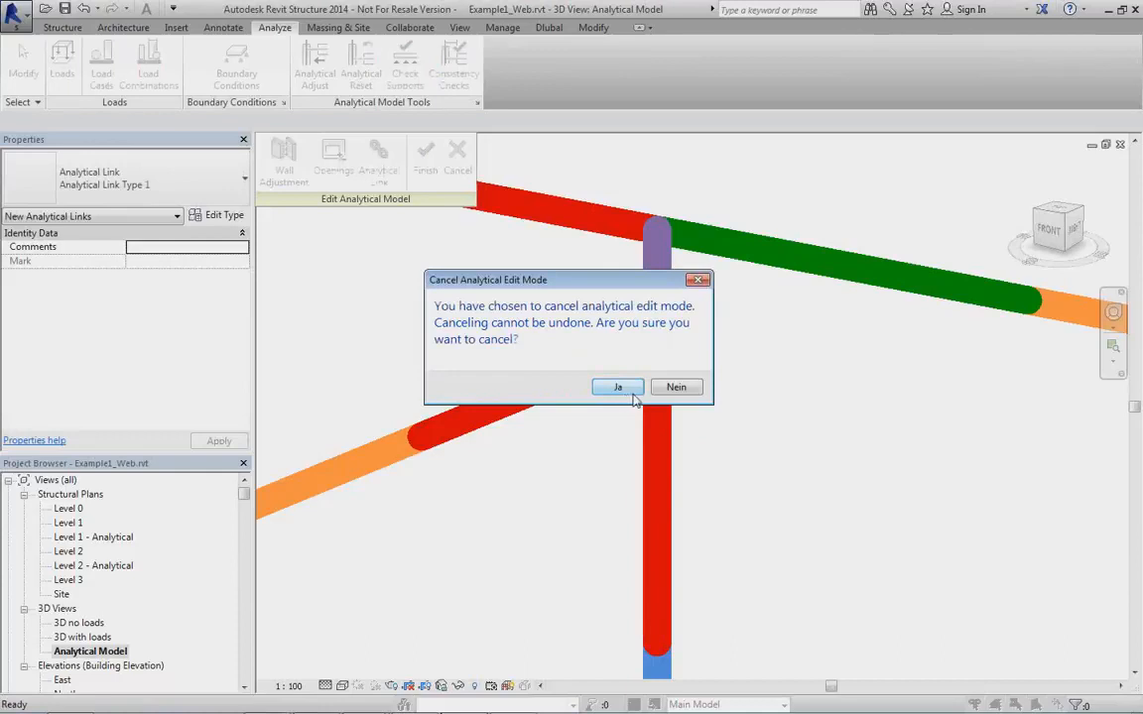
left_click(621, 389)
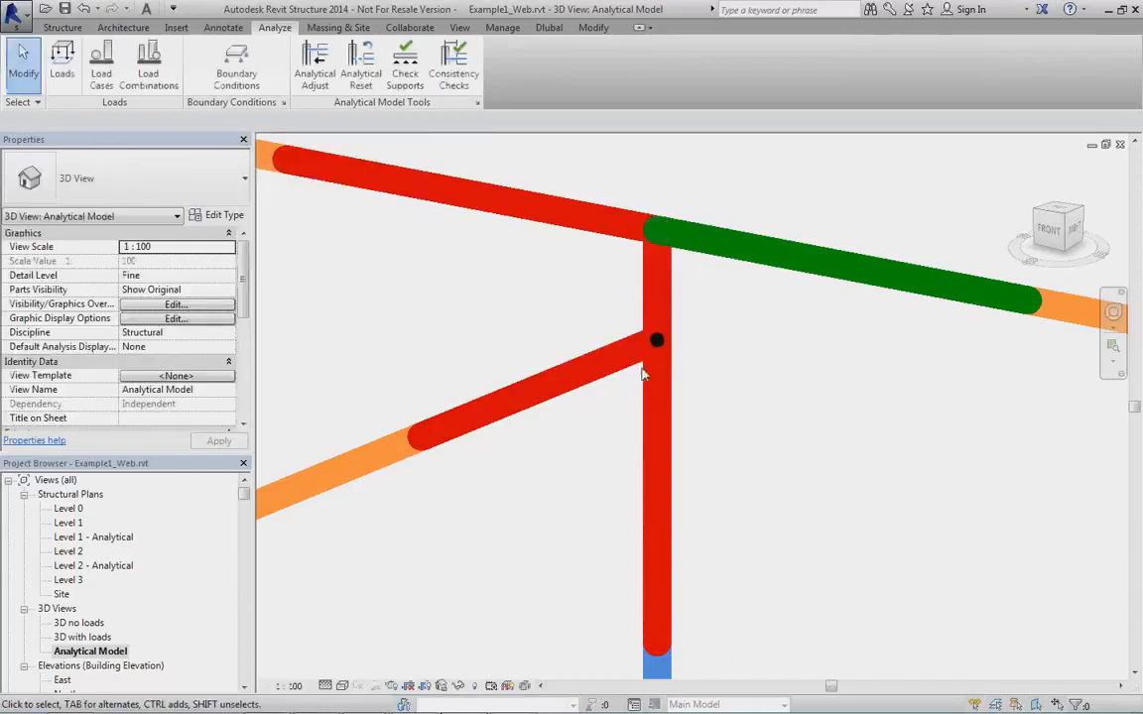
Undo the last alignment changes of the middle analytical cross beam
scroll(646, 393, "down", 5)
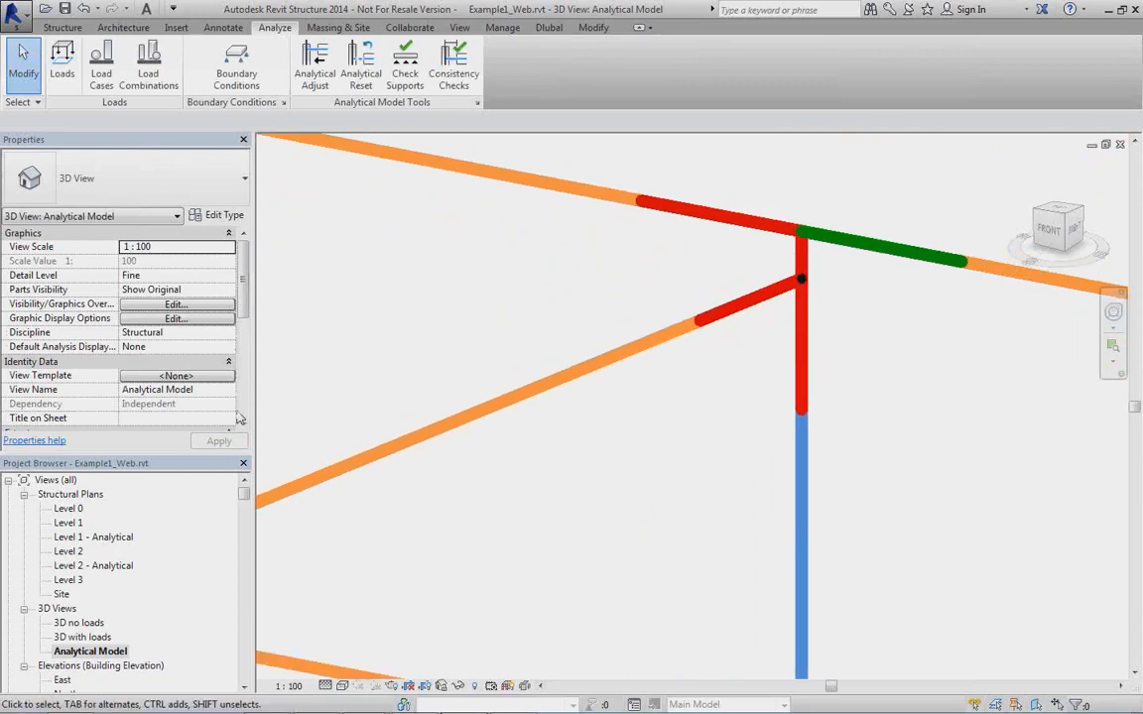
left_click(296, 423)
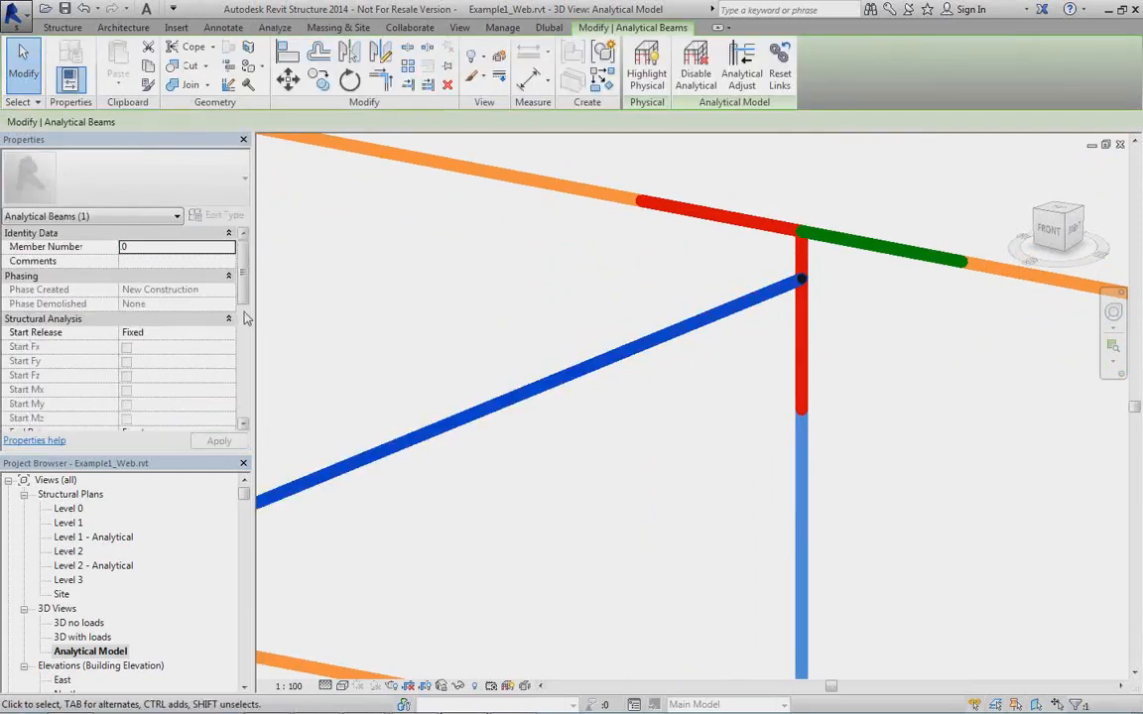
scroll(219, 338, "up", 5)
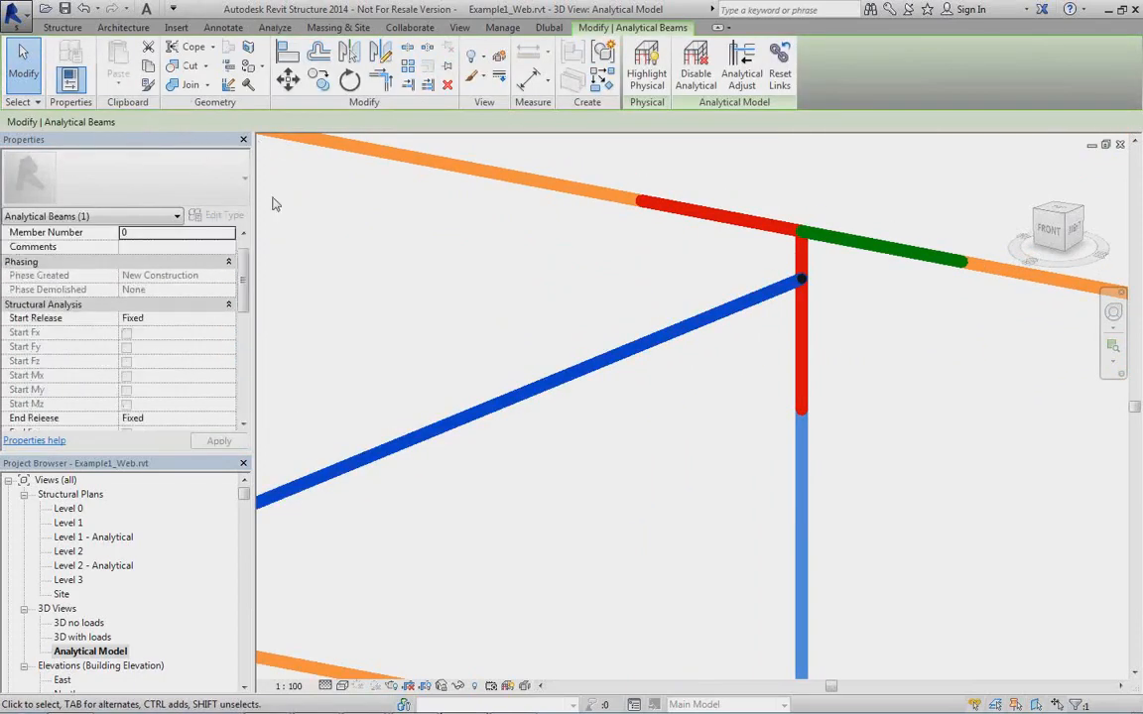
left_click(84, 9)
left_click(84, 9)
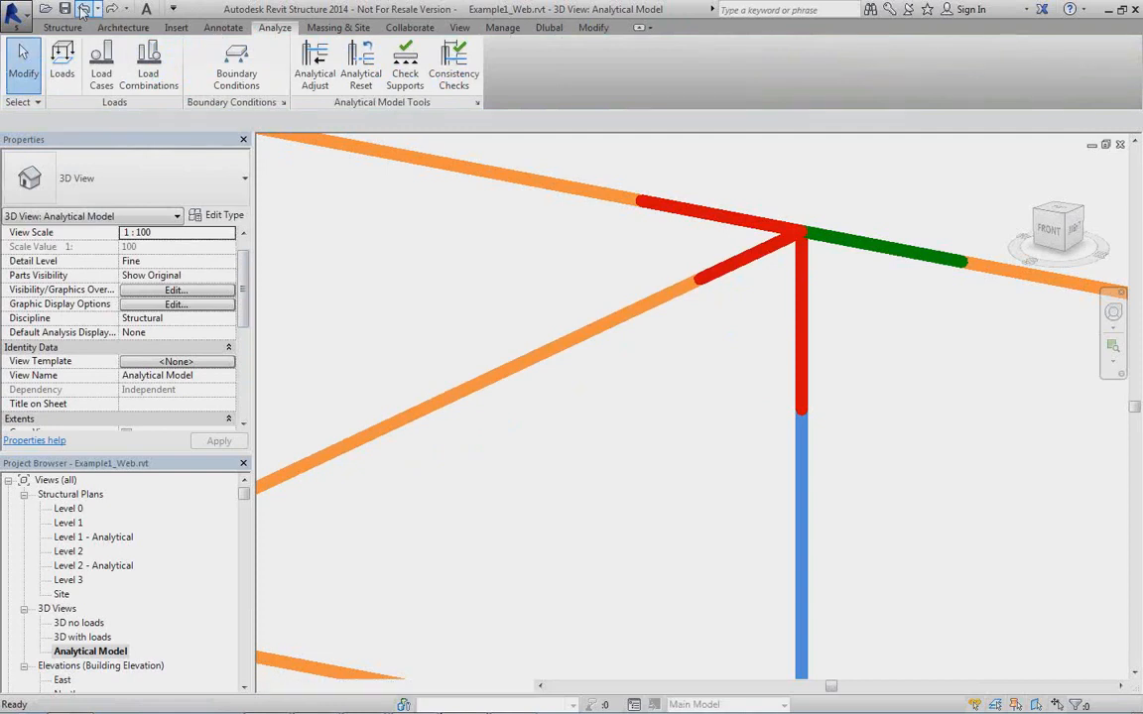
middle_click_drag(481, 483, 659, 338)
scroll(594, 300, "down", 3)
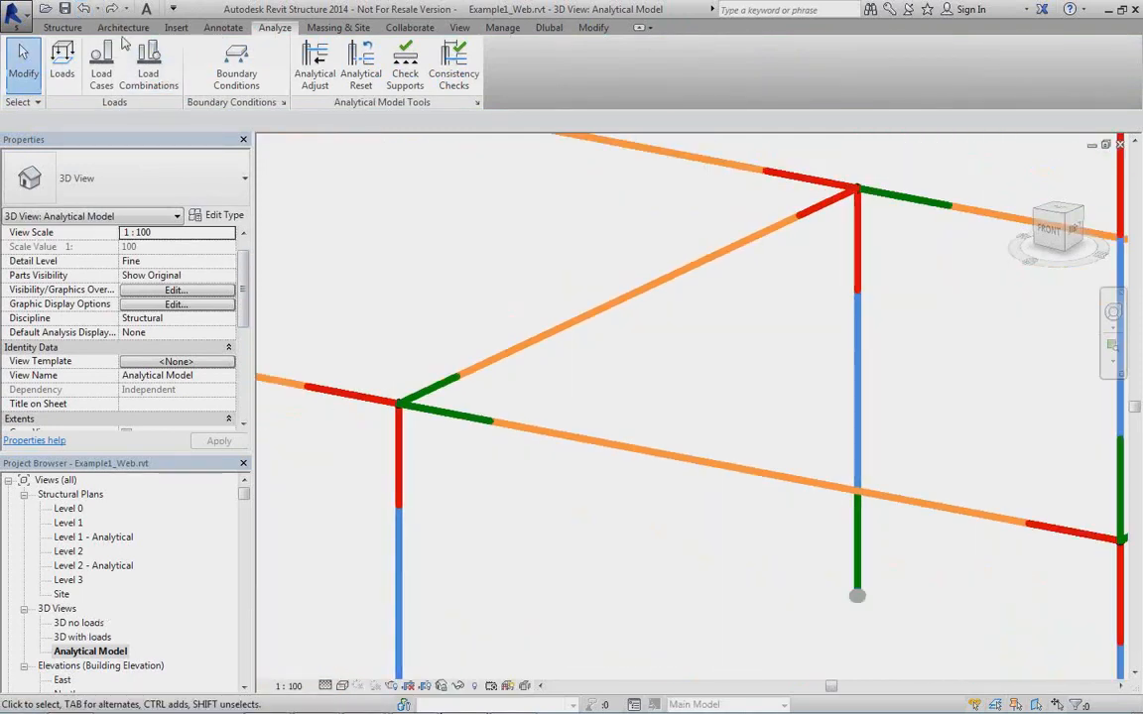
left_click(83, 9)
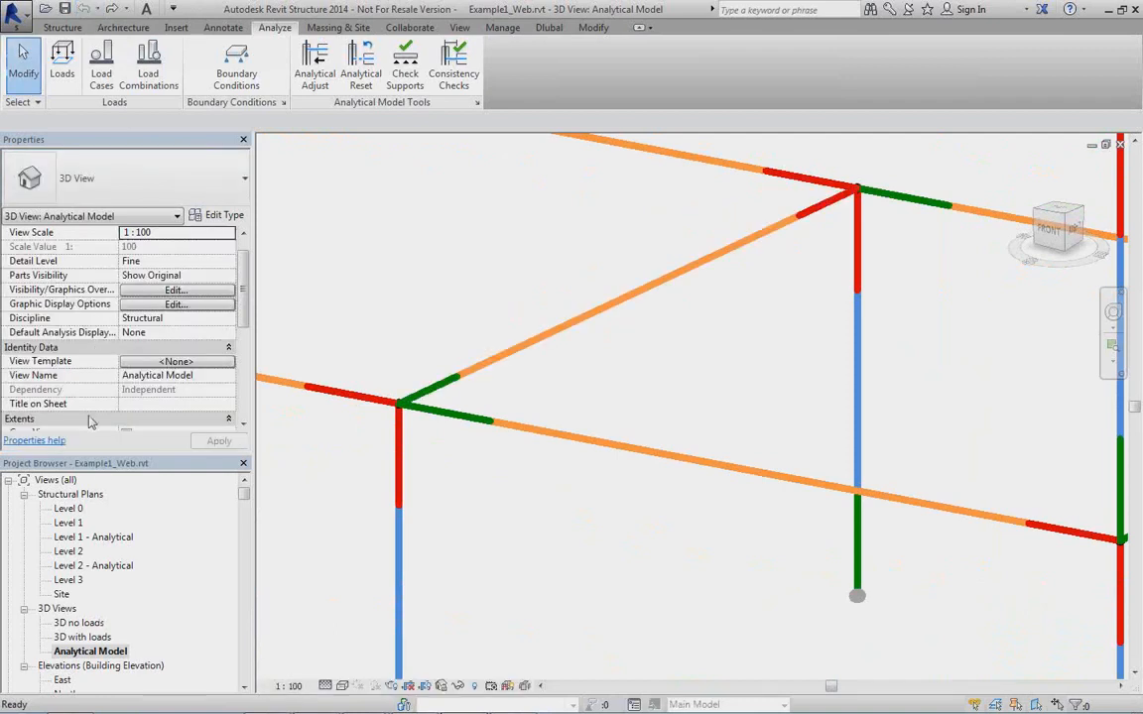
Show the frame in the 3D no loads view with the Wireframe visual style
double_click(96, 624)
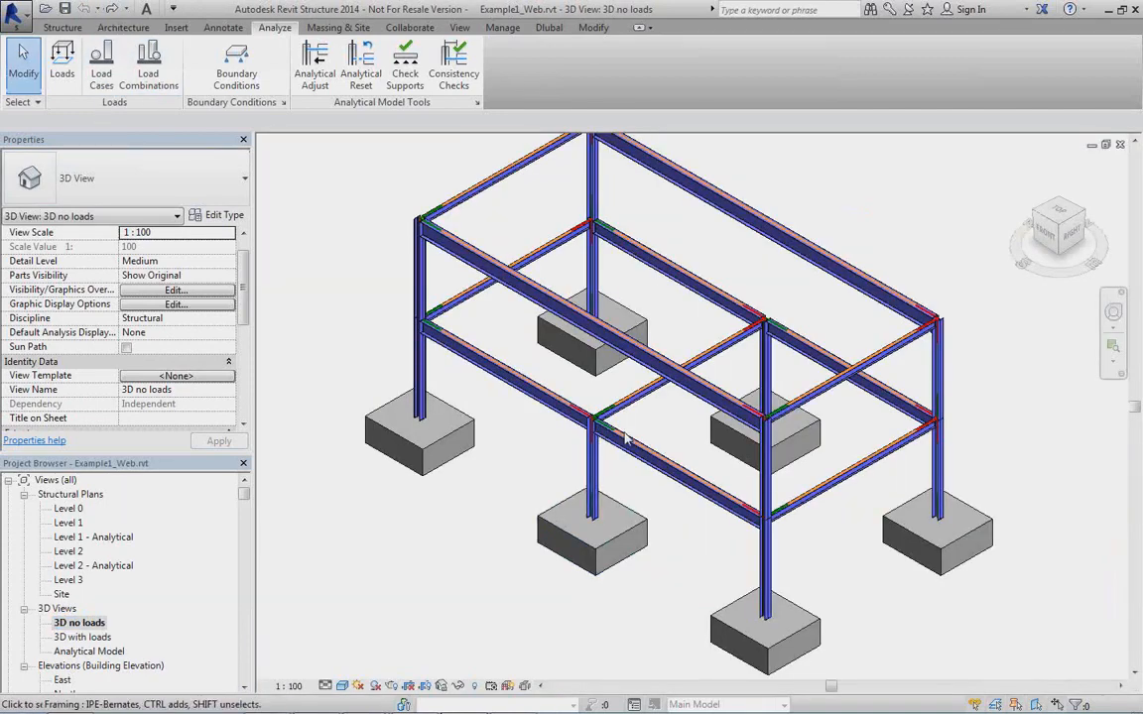
middle_click_drag(630, 446, 595, 441, "shift")
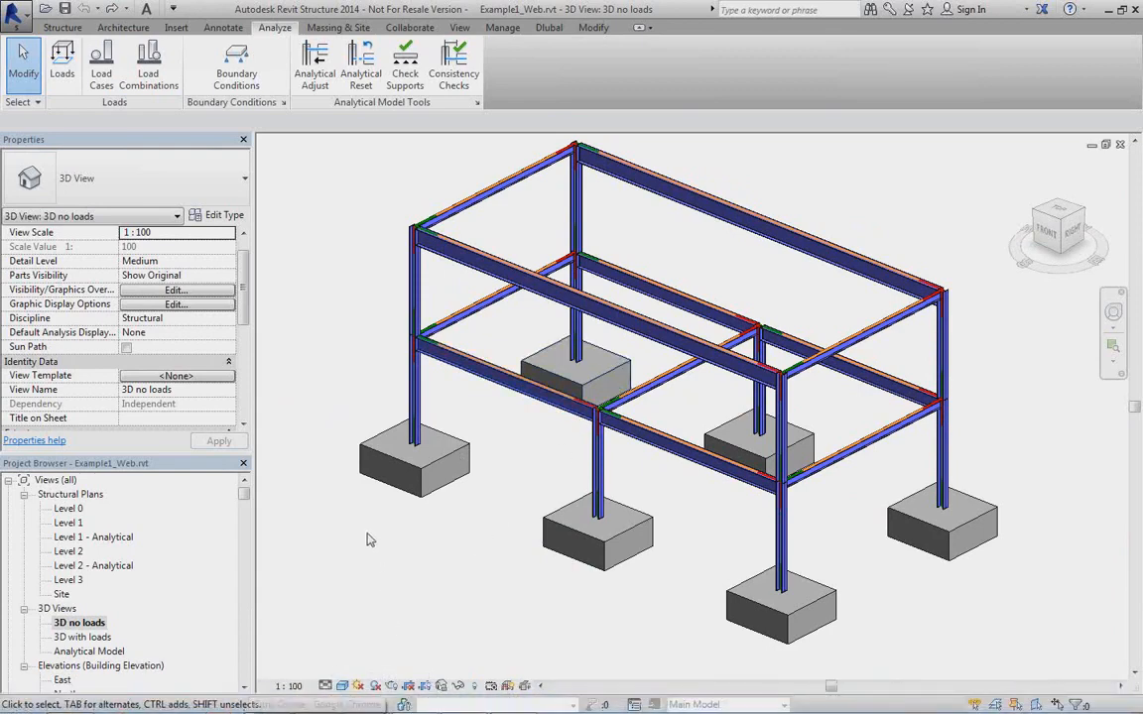
left_click(343, 686)
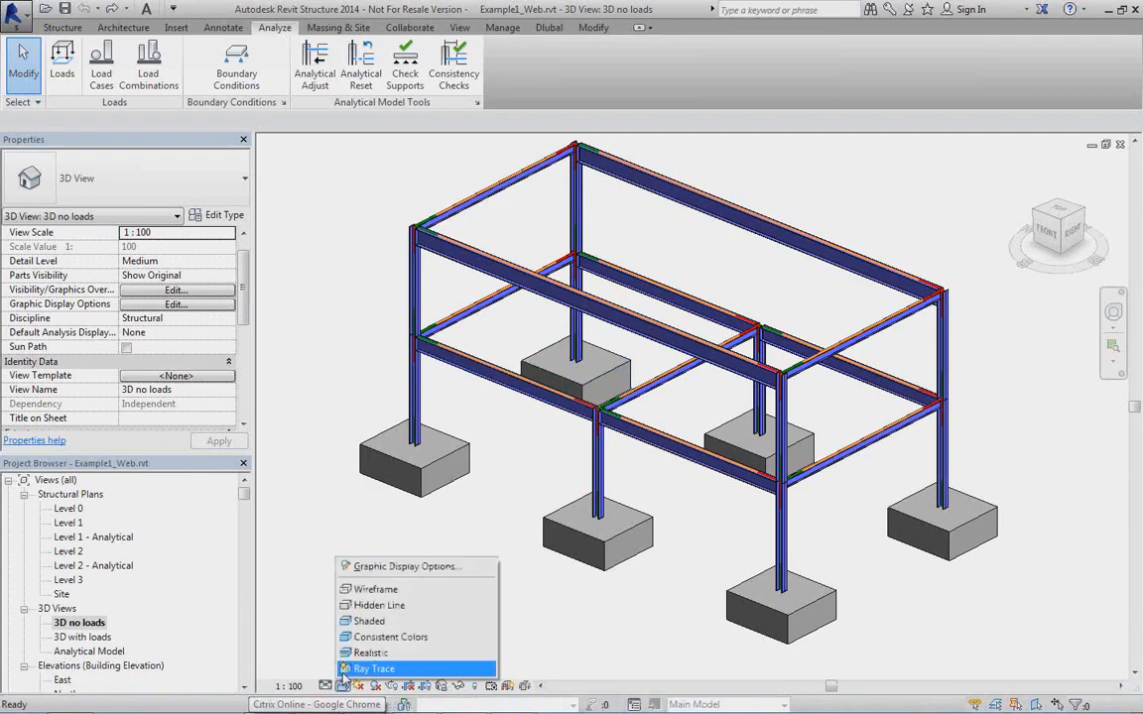
left_click(369, 605)
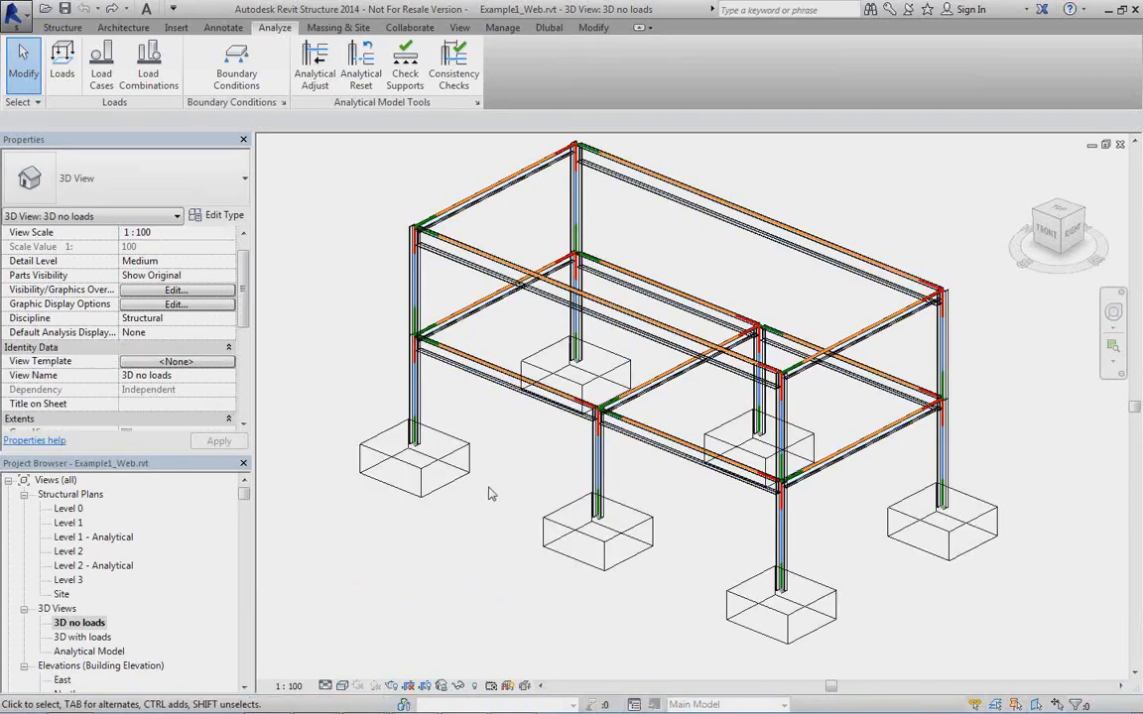
Examine the frame's foundations up close and view the properties of an isolated rectangular footing
scroll(642, 469, "up", 5)
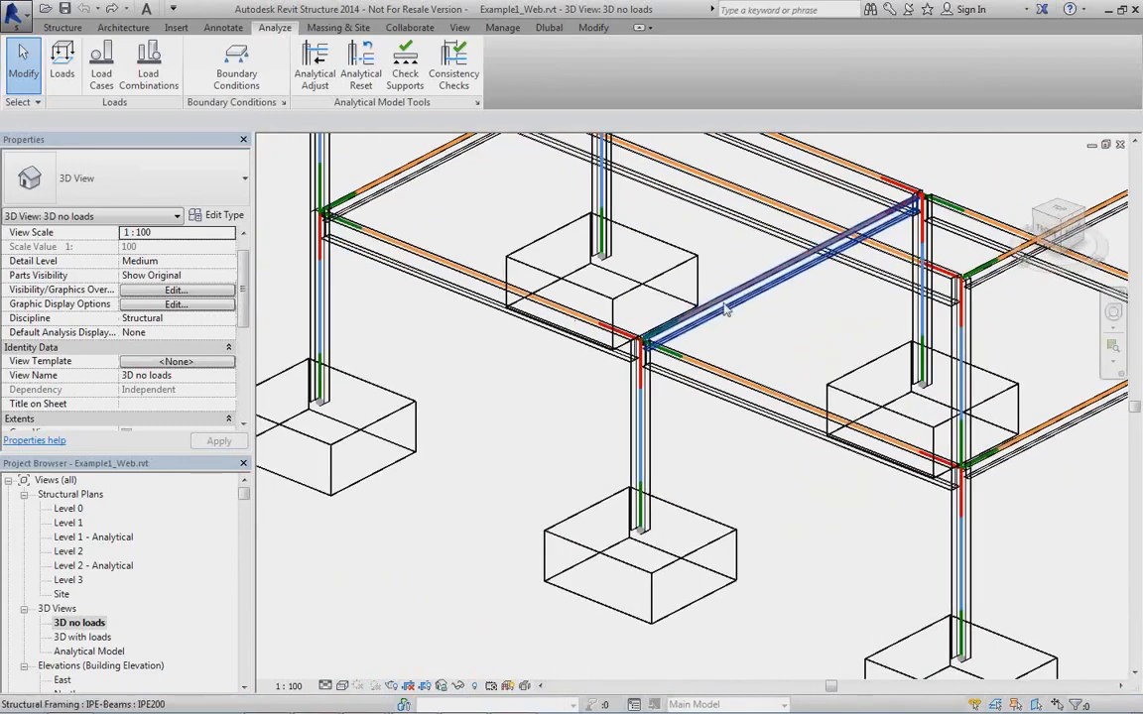
middle_click_drag(721, 374, 692, 385, "shift")
scroll(467, 523, "up", 3)
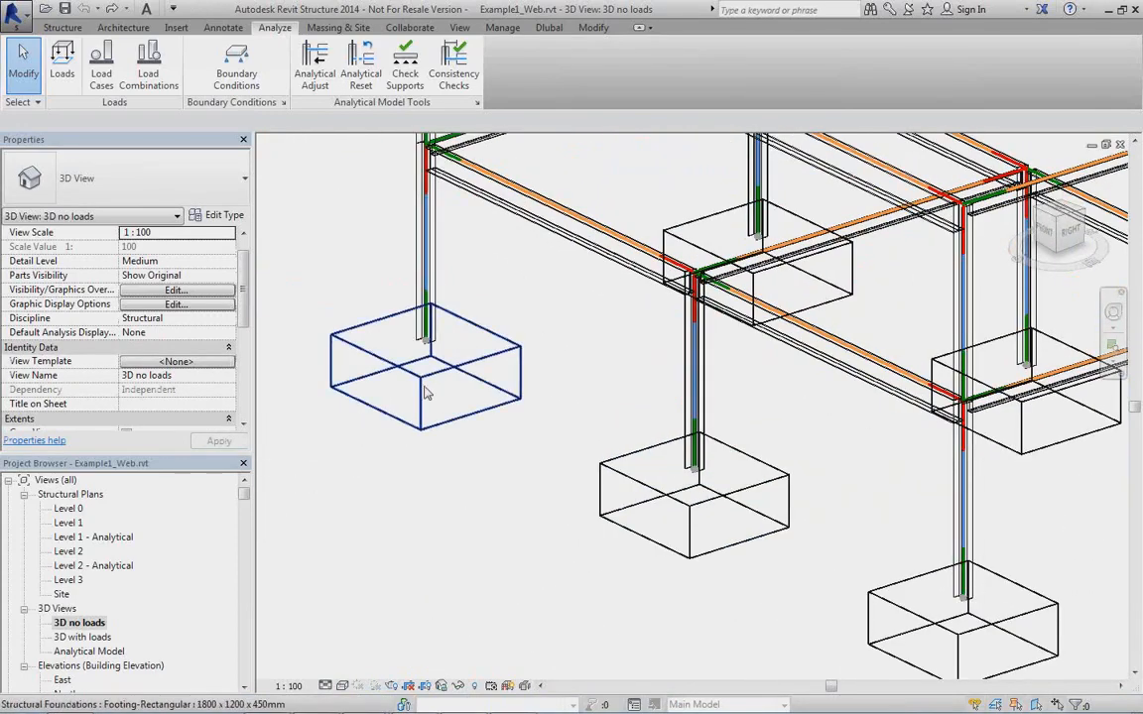
left_click(423, 390)
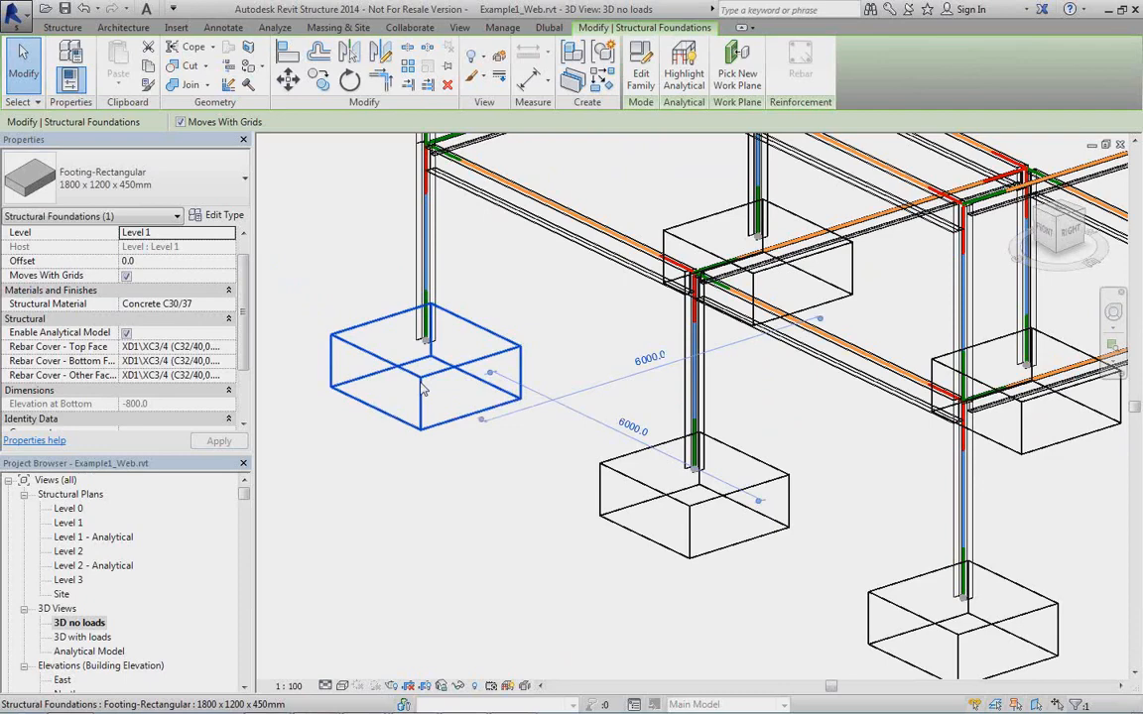
left_click(519, 536)
middle_click_drag(458, 418, 548, 478, "shift")
scroll(548, 478, "down", 2)
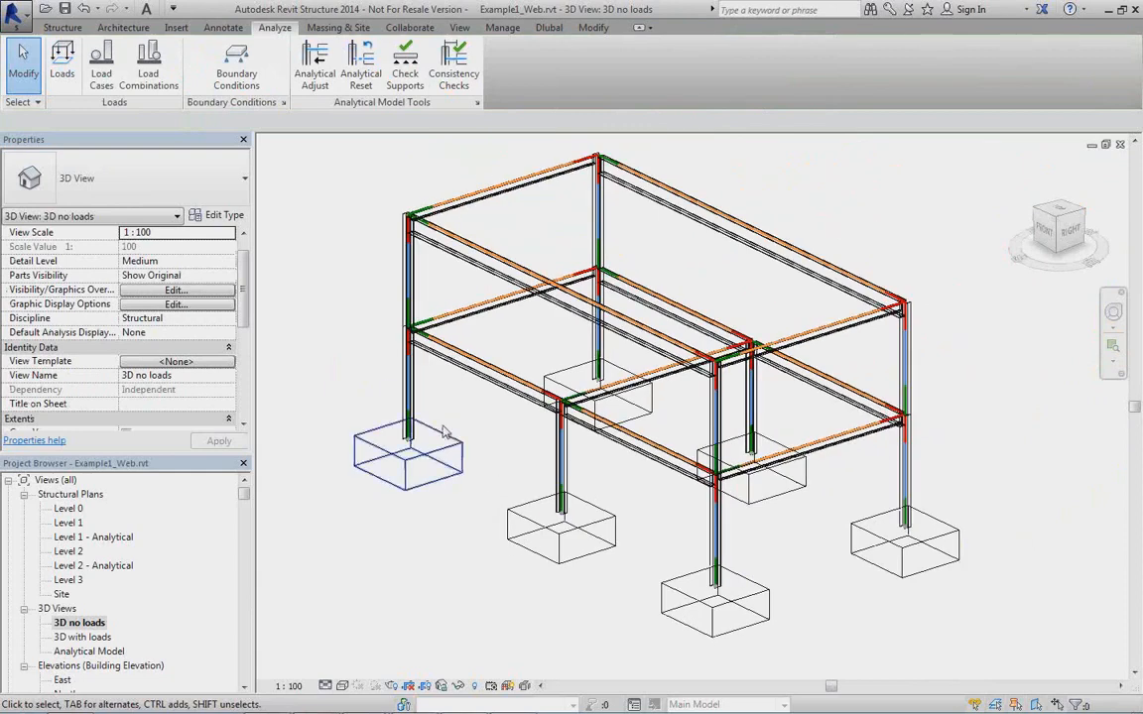
Open the RFEM model export settings and choose Create new Structure
left_click(548, 30)
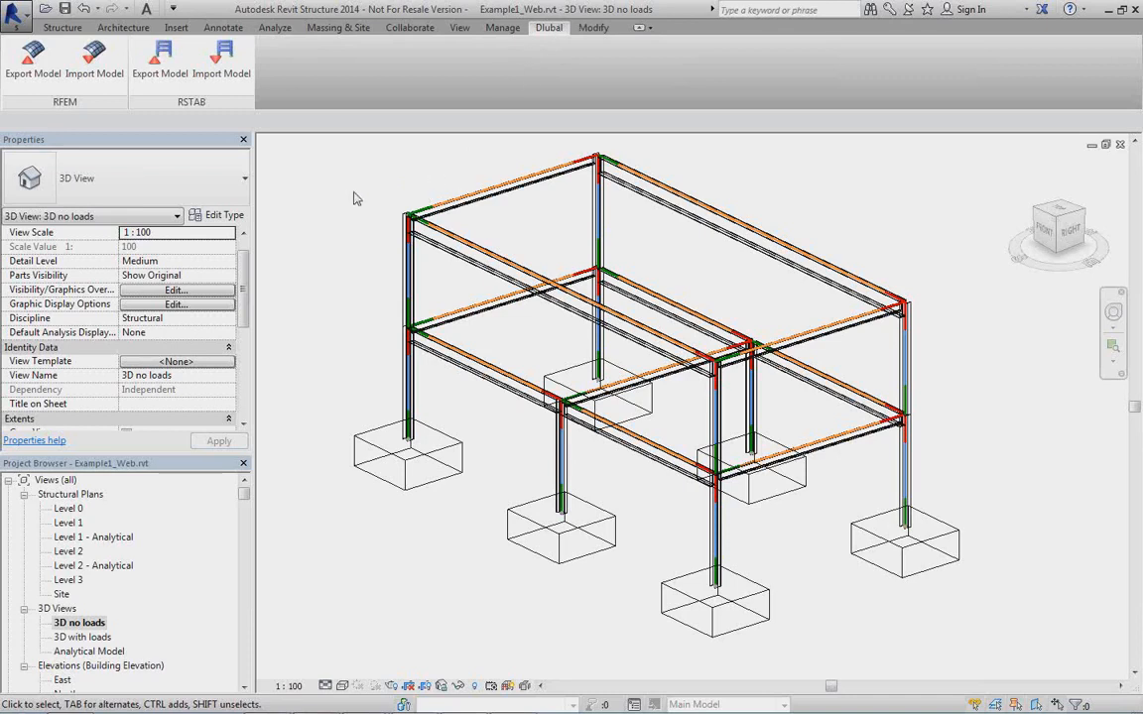
left_click(27, 79)
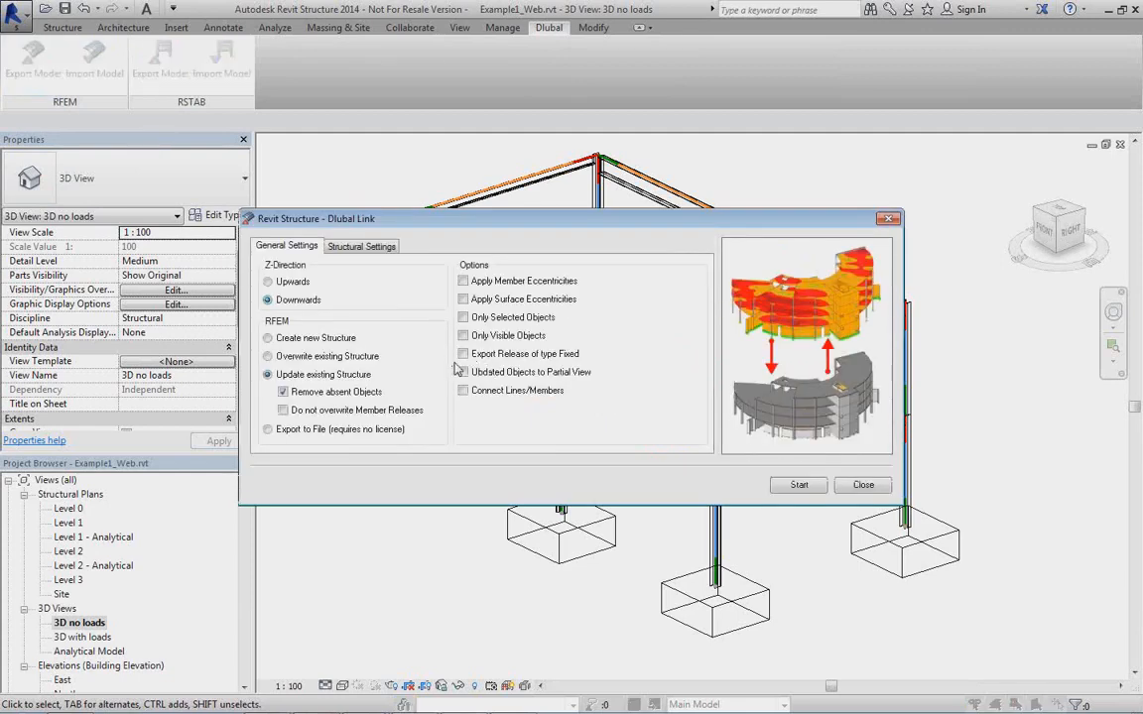
left_click_drag(459, 216, 524, 176)
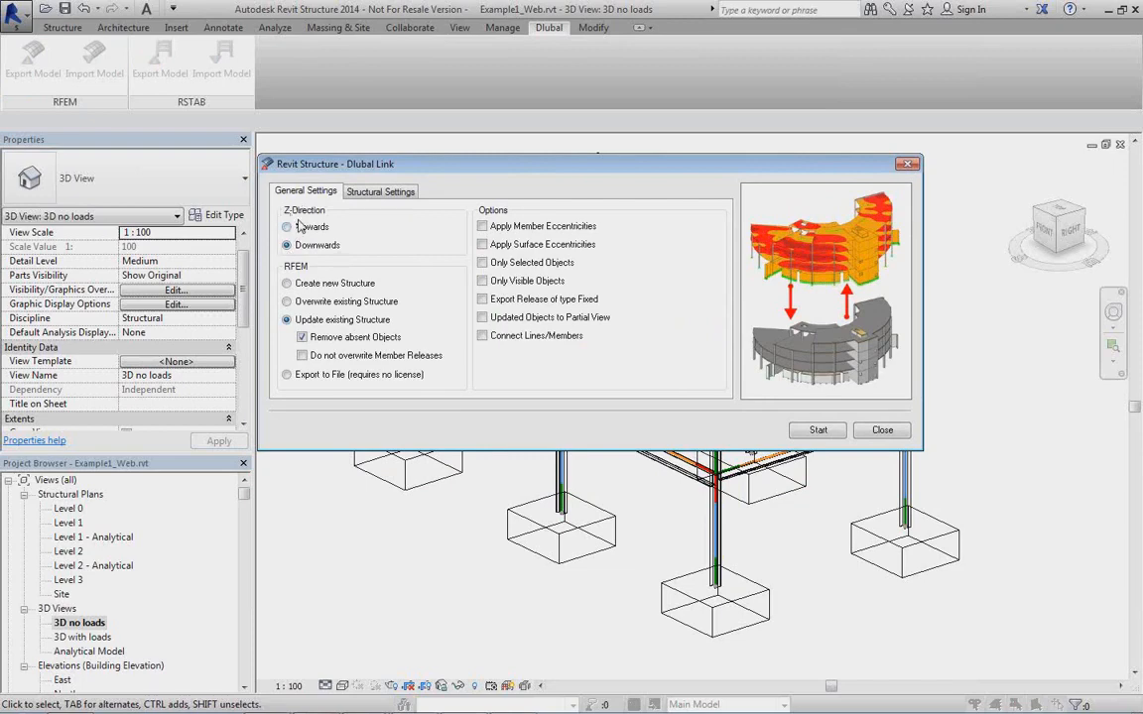
left_click(298, 285)
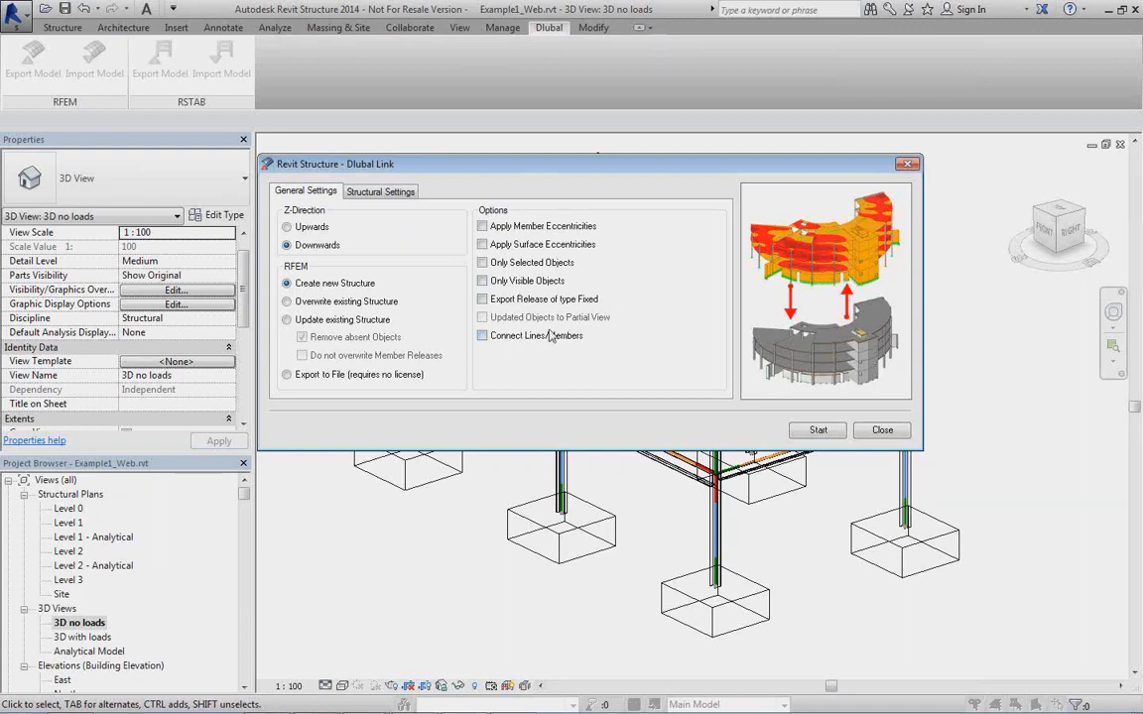
In the structural export settings, assign self-weight to the Self-weight load case and convert isolated foundations to Surface with Elastic Foundation
left_click(353, 188)
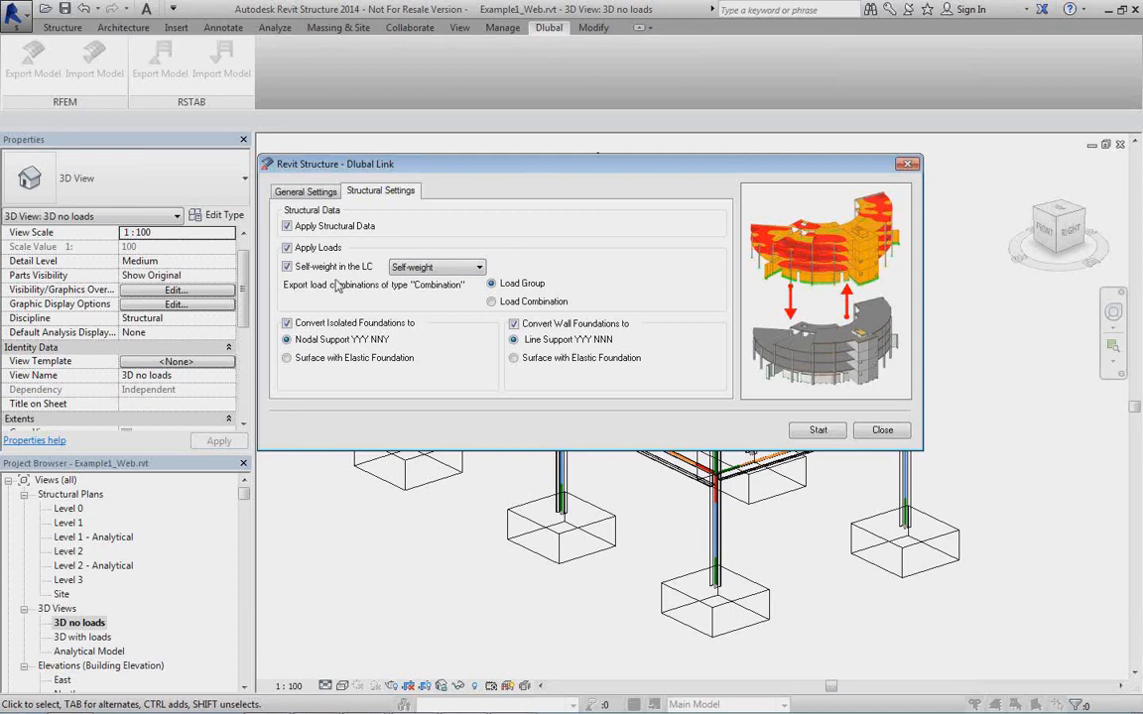
left_click(462, 271)
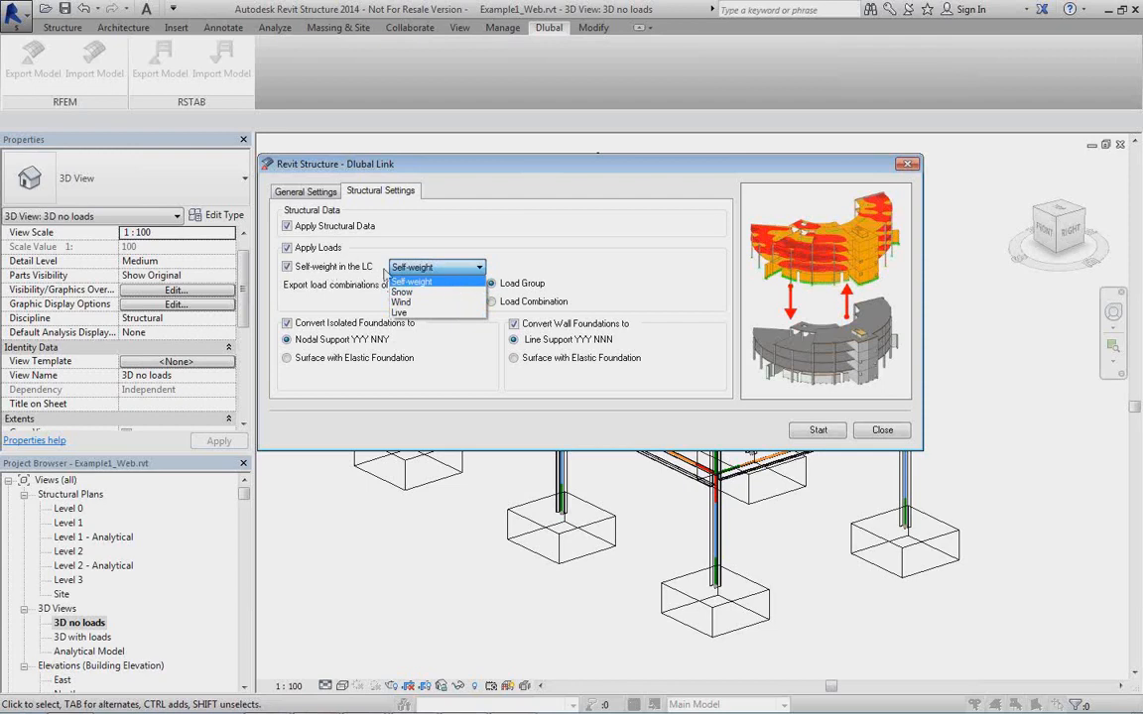
left_click(460, 282)
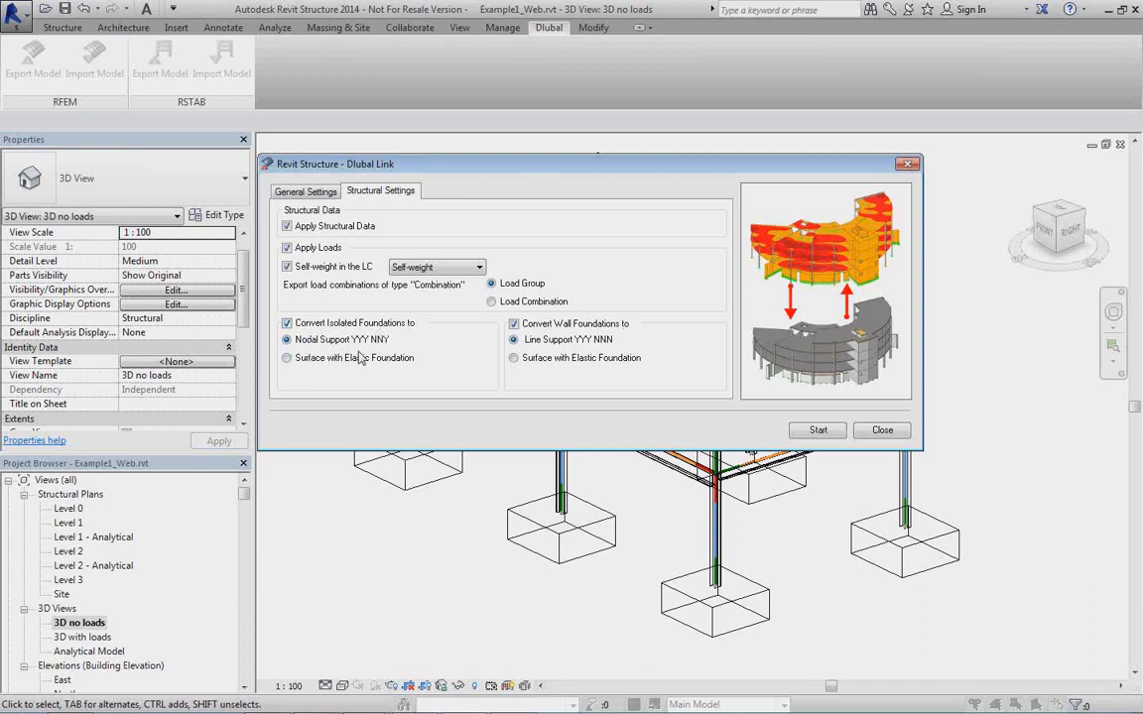
left_click(298, 359)
Enable Apply Member Eccentricities in the general export settings
left_click(292, 187)
left_click(482, 226)
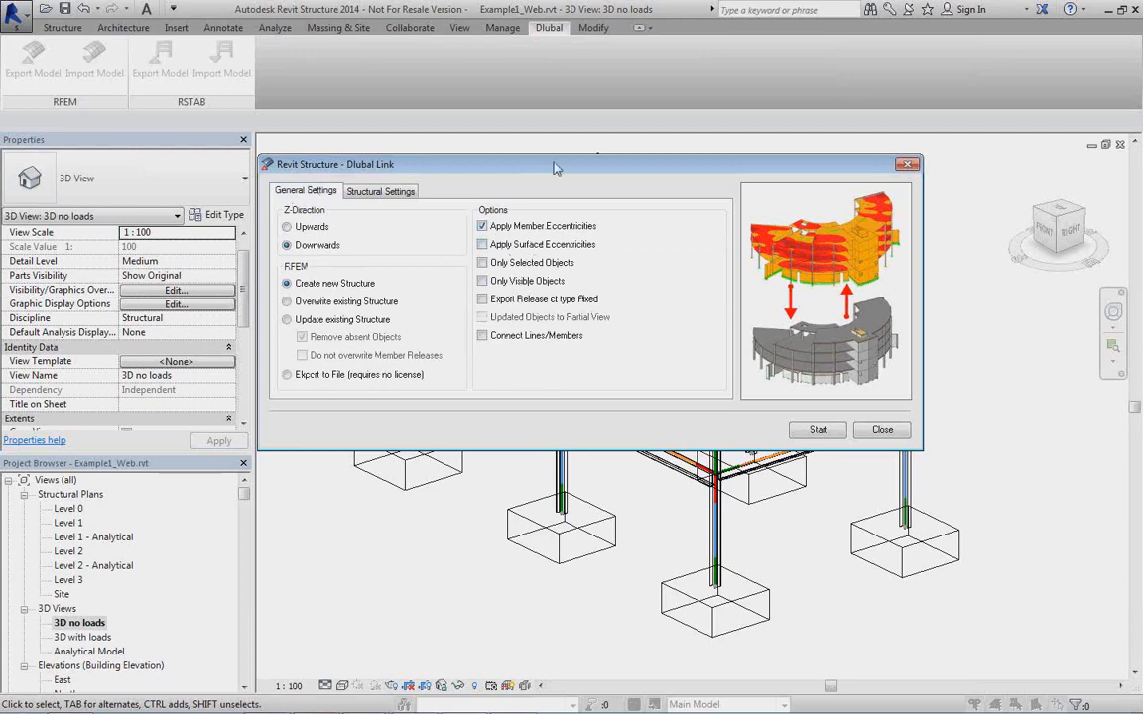
left_click_drag(498, 157, 507, 191)
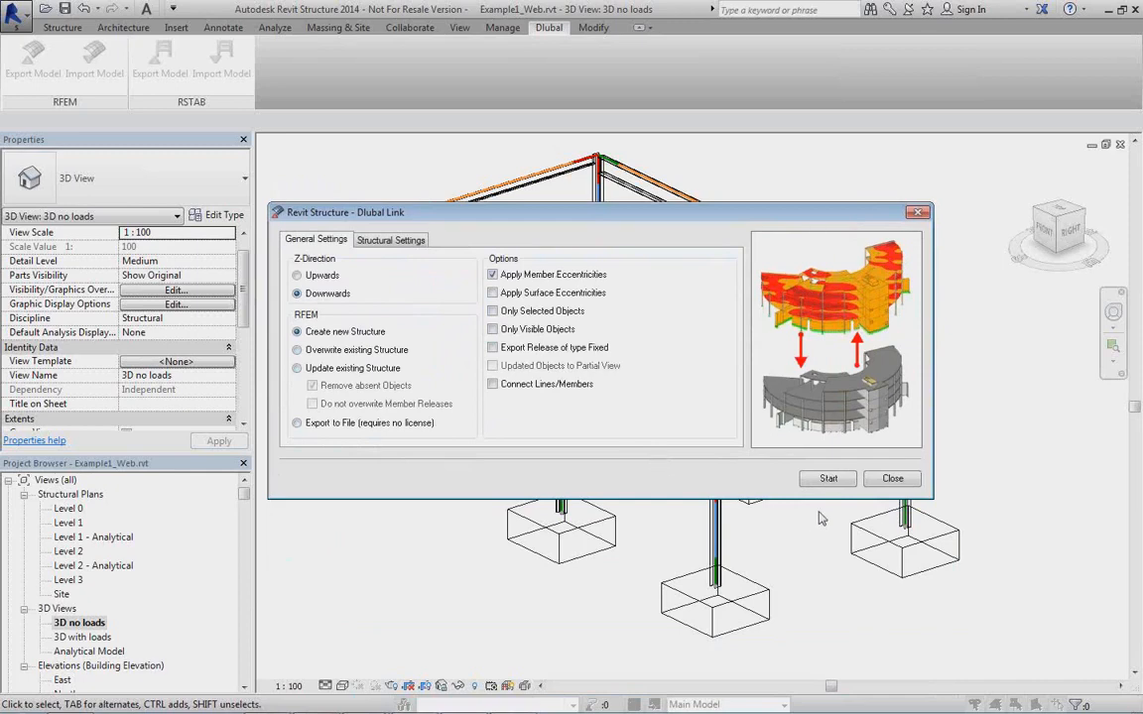
Export the frame to RFEM with the chosen settings and review the revit_transfer.log file from initialization through load cases
left_click(829, 478)
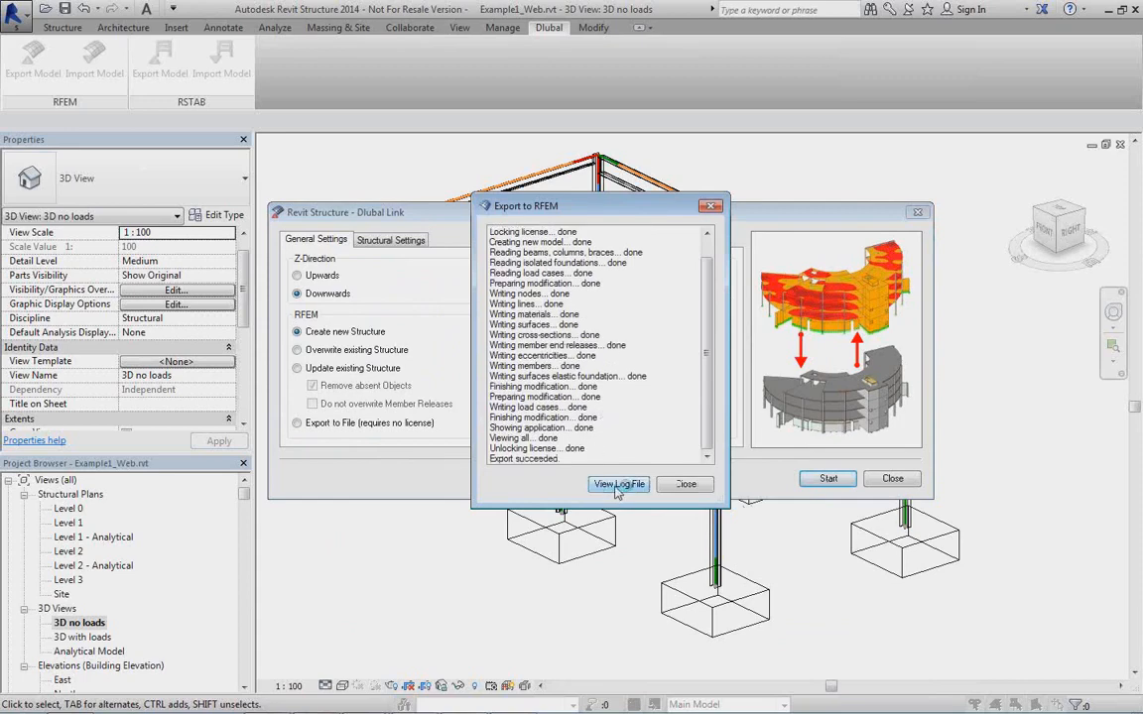
left_click(618, 485)
scroll(462, 328, "down", 4)
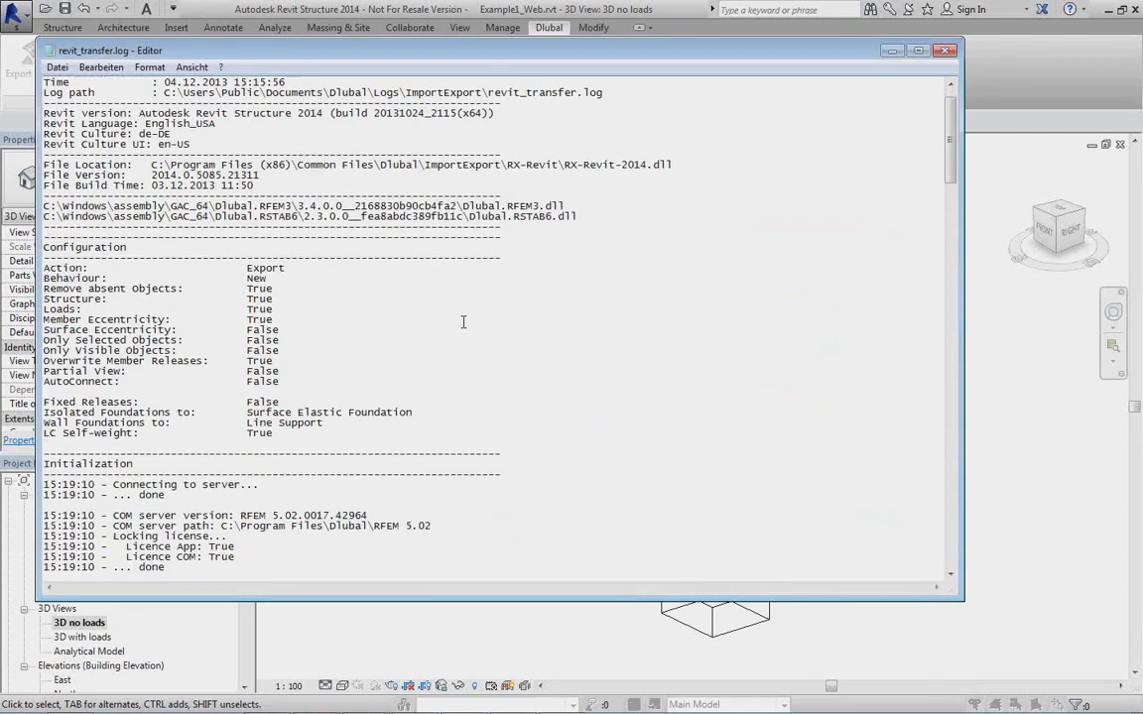
scroll(463, 325, "down", 10)
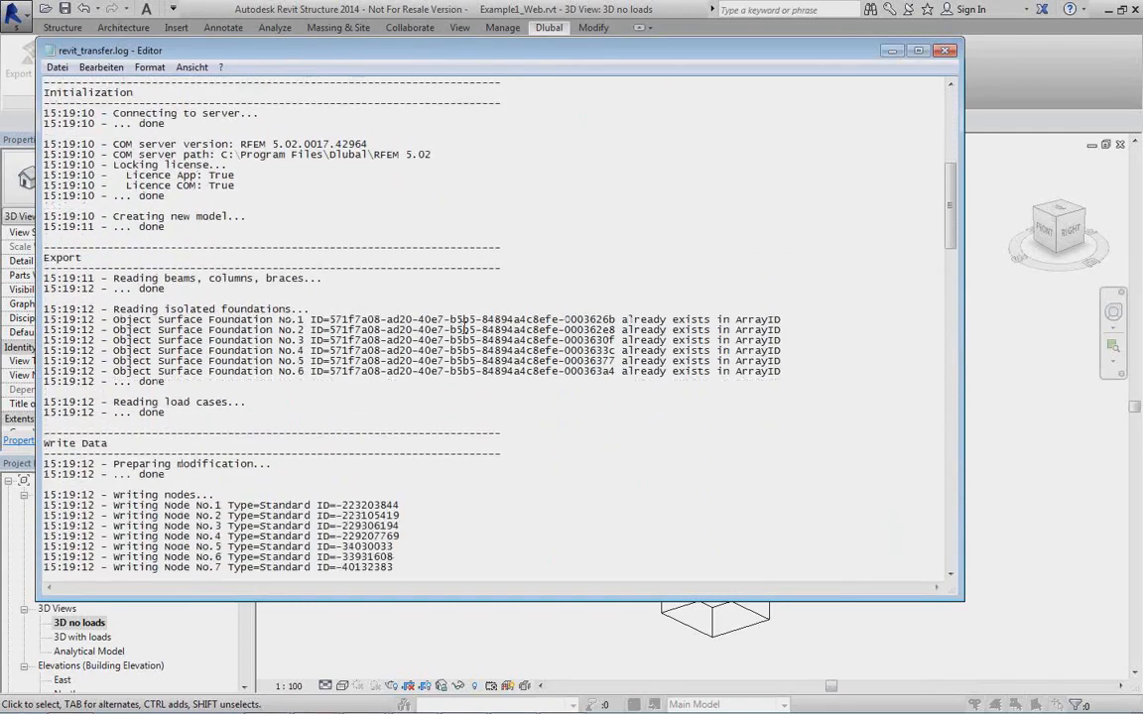
scroll(464, 327, "down", 4)
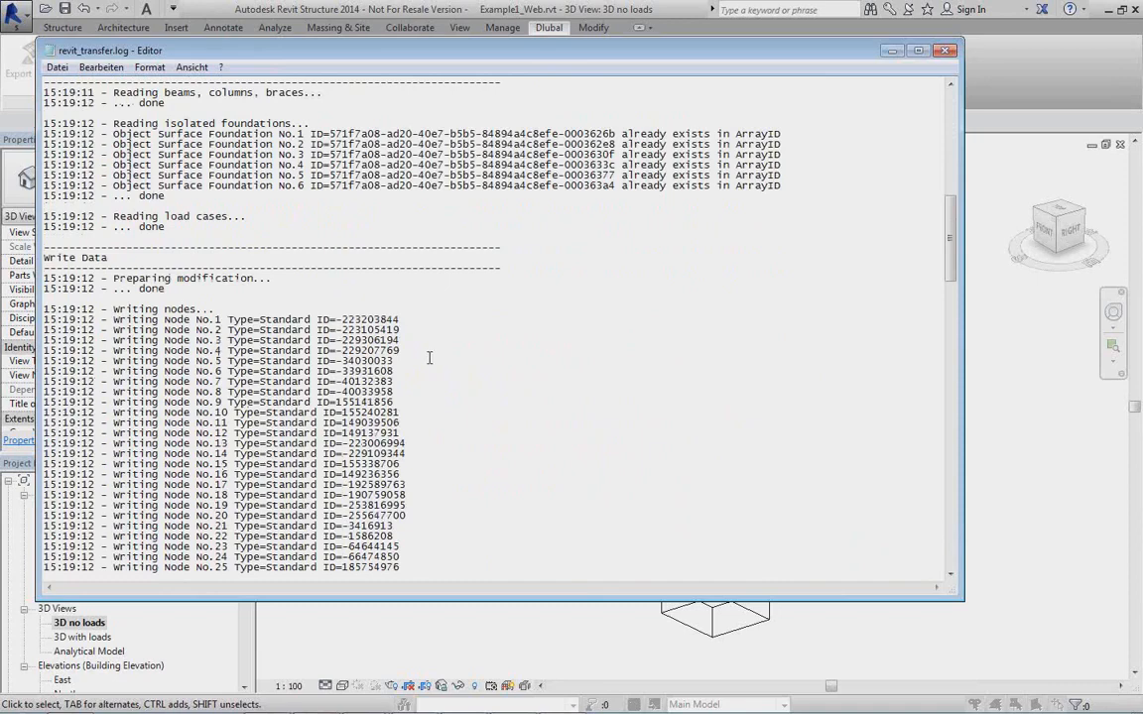
scroll(328, 354, "down", 4)
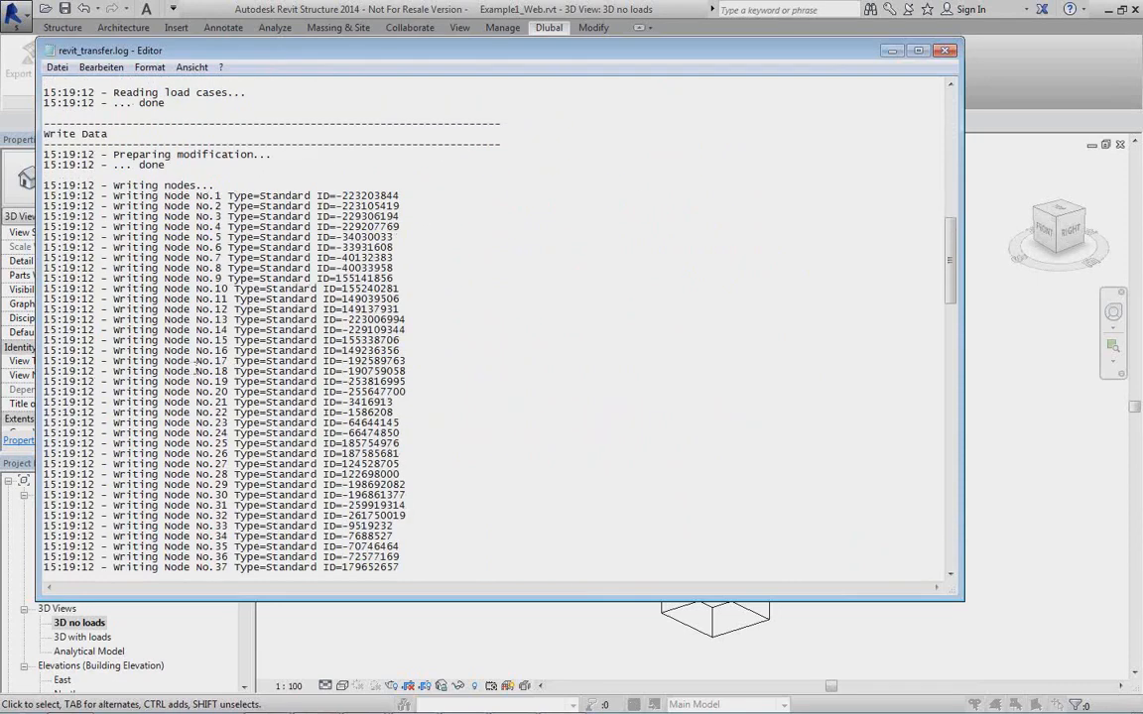
scroll(217, 364, "down", 11)
scroll(220, 367, "down", 20)
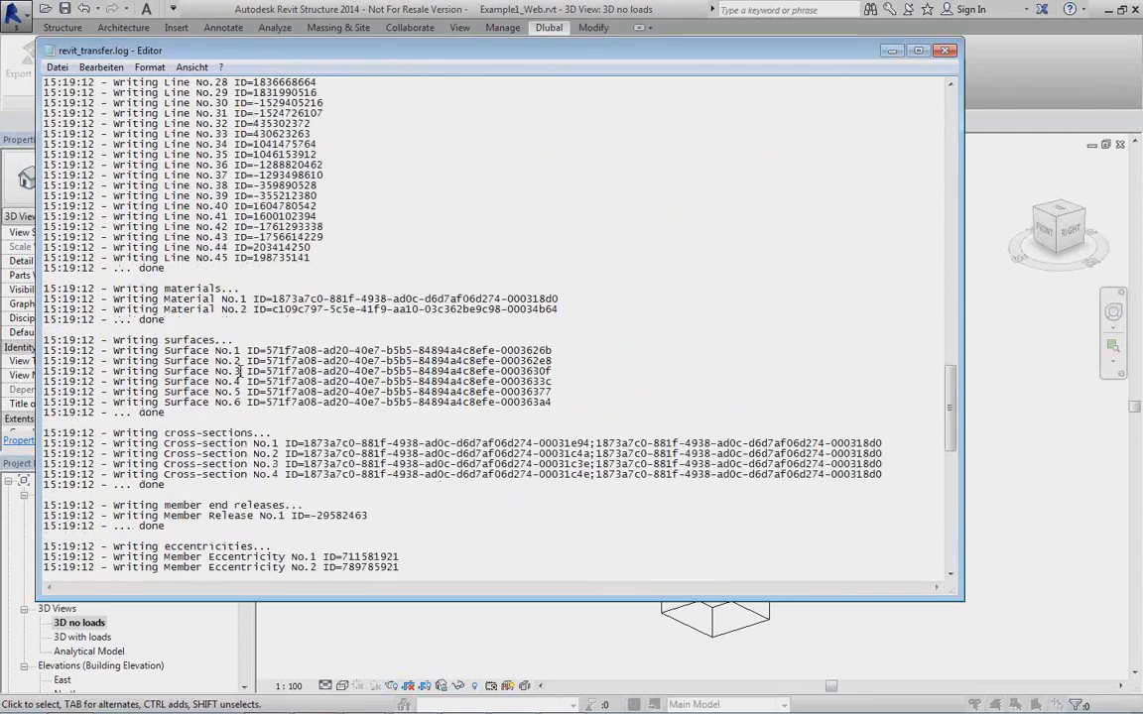
scroll(240, 371, "down", 5)
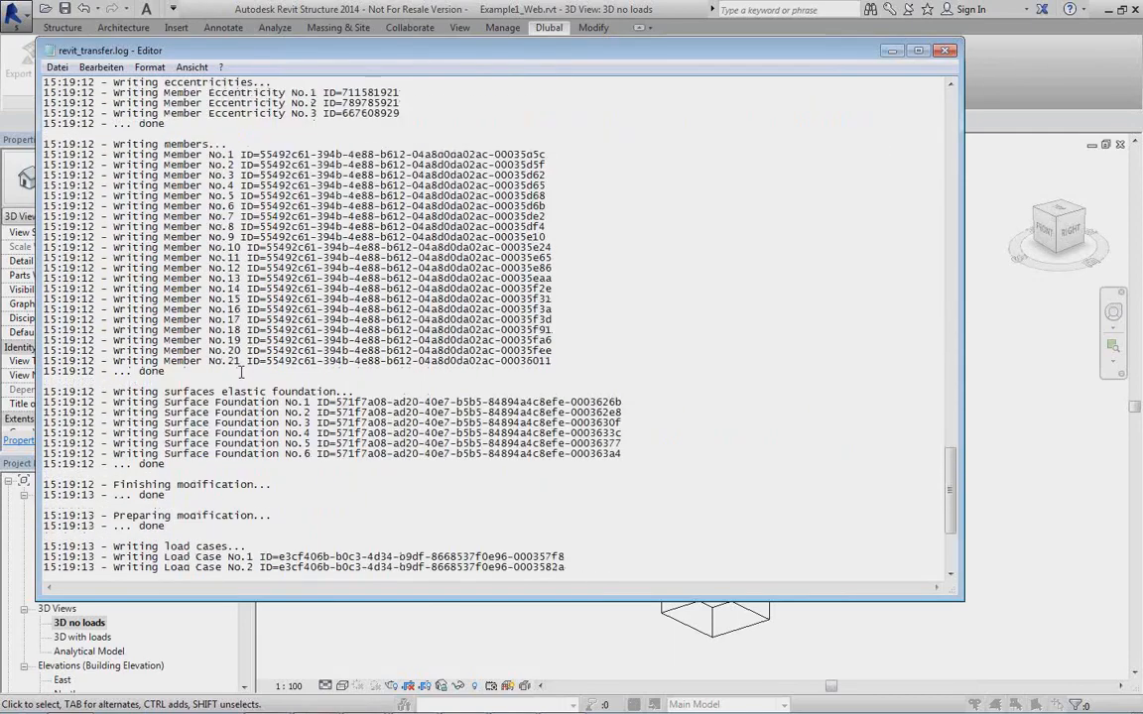
left_click(948, 51)
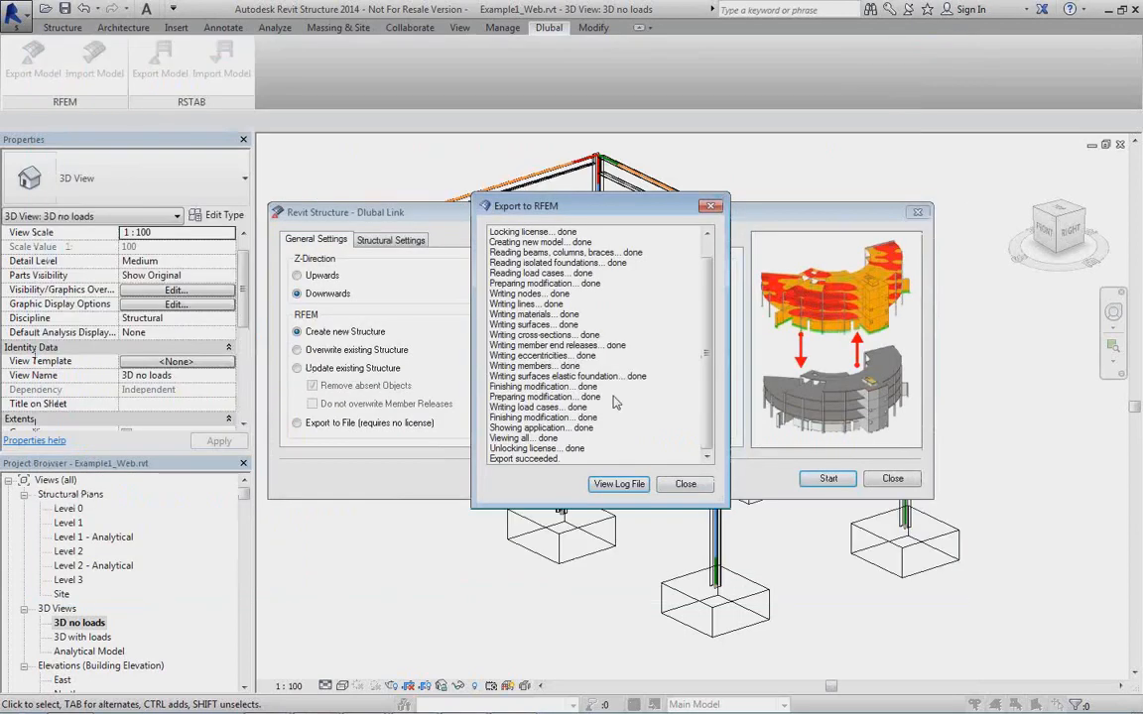
left_click(685, 484)
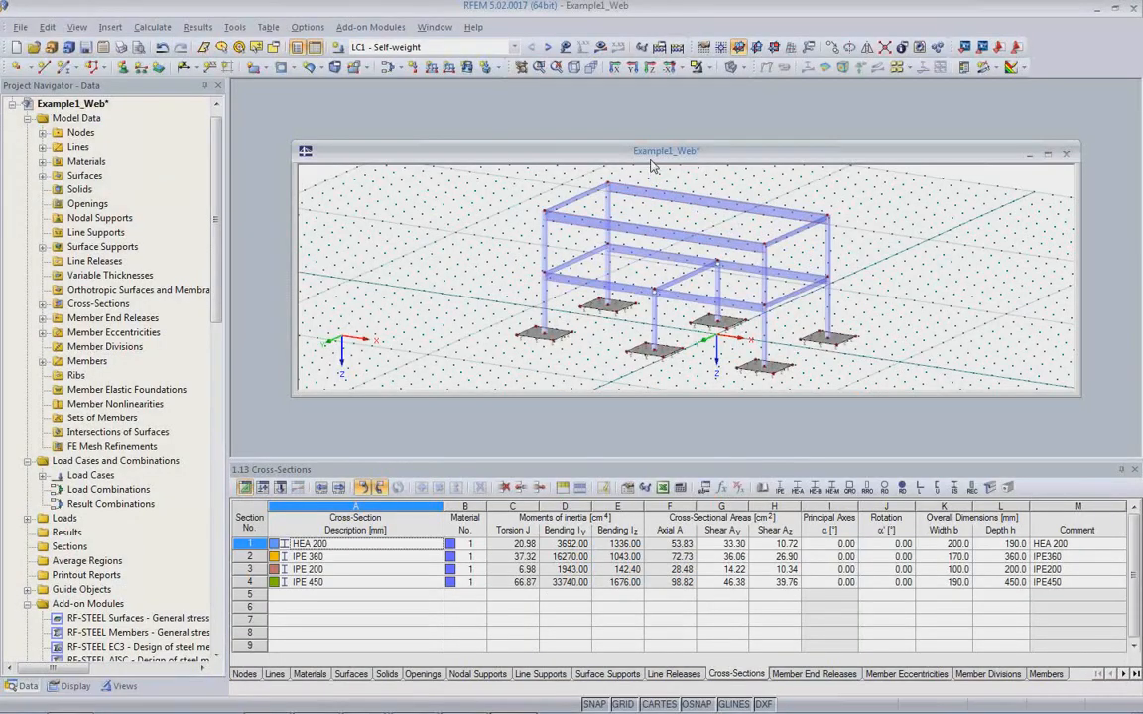
In RFEM, inspect the front foundation surface's thickness, material and elastic support spring constants without changing them
scroll(562, 317, "up", 3)
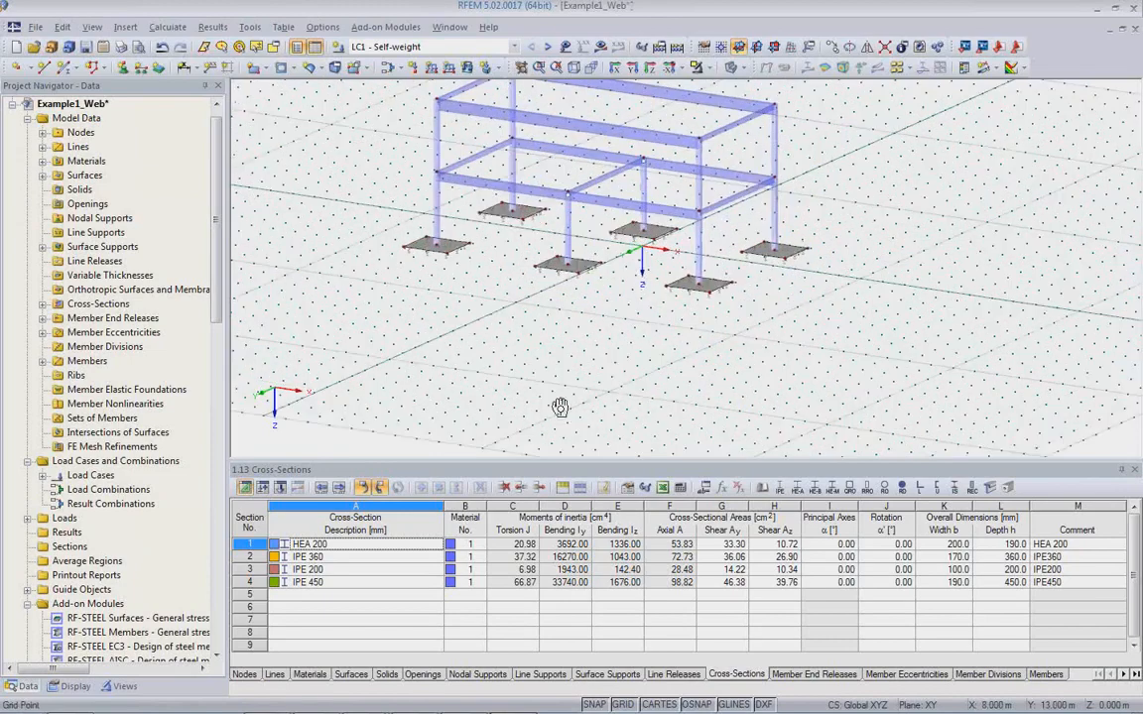
scroll(590, 362, "up", 5)
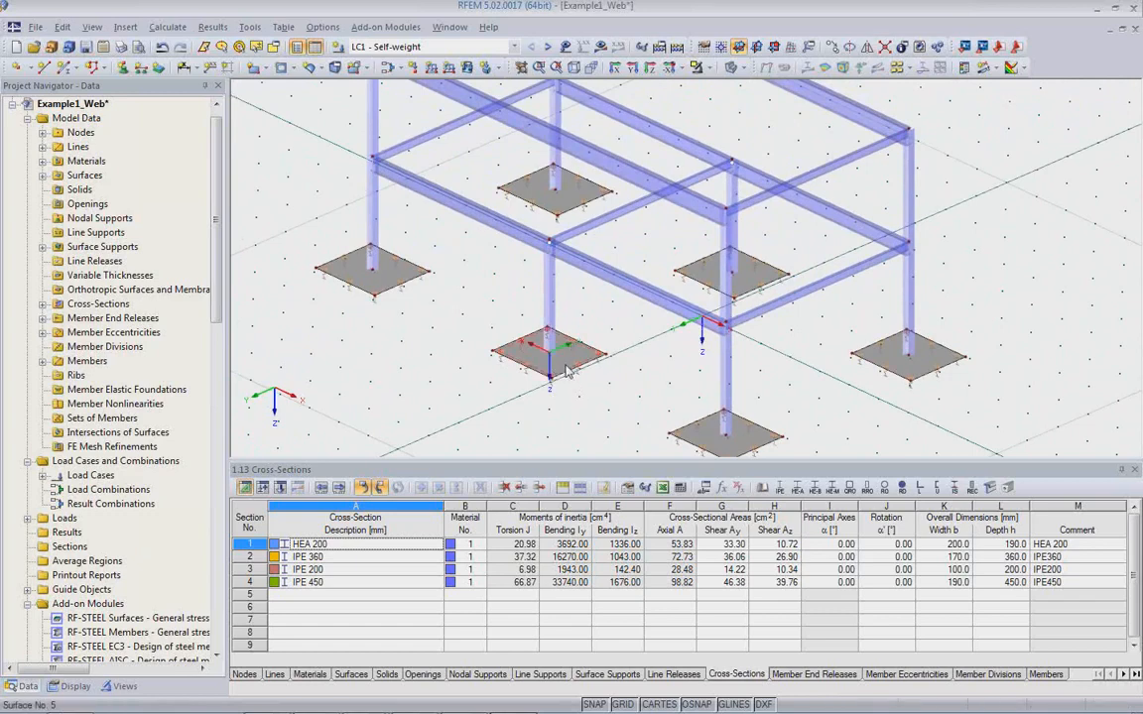
double_click(570, 369)
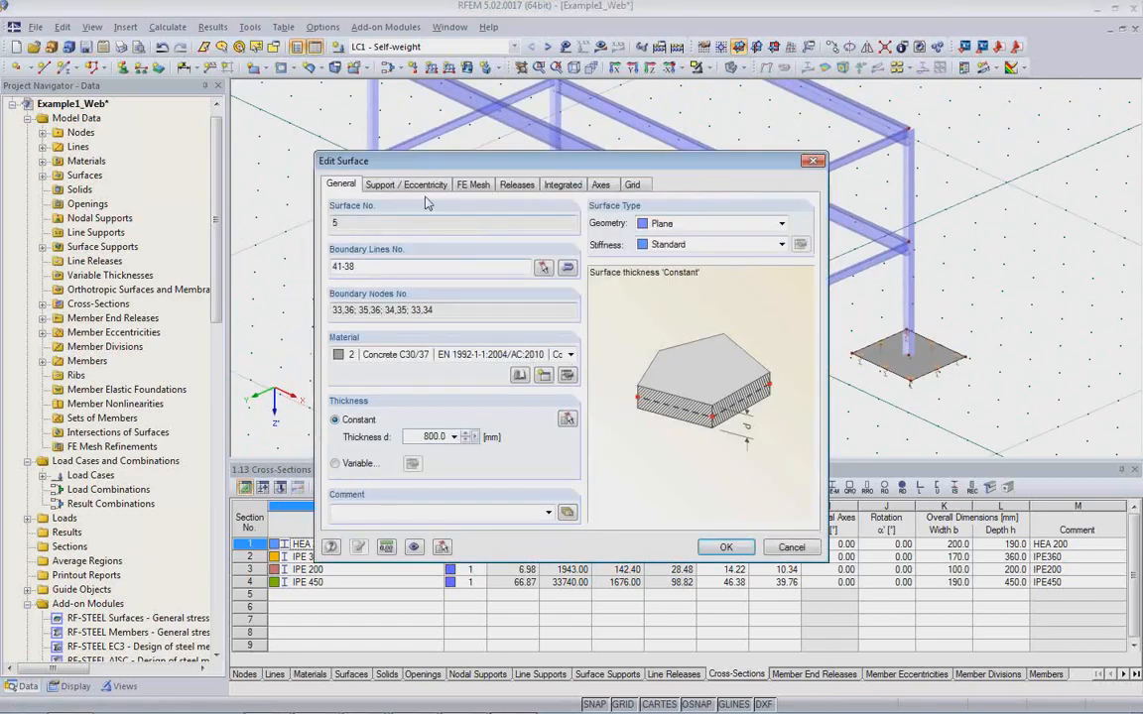
left_click(427, 186)
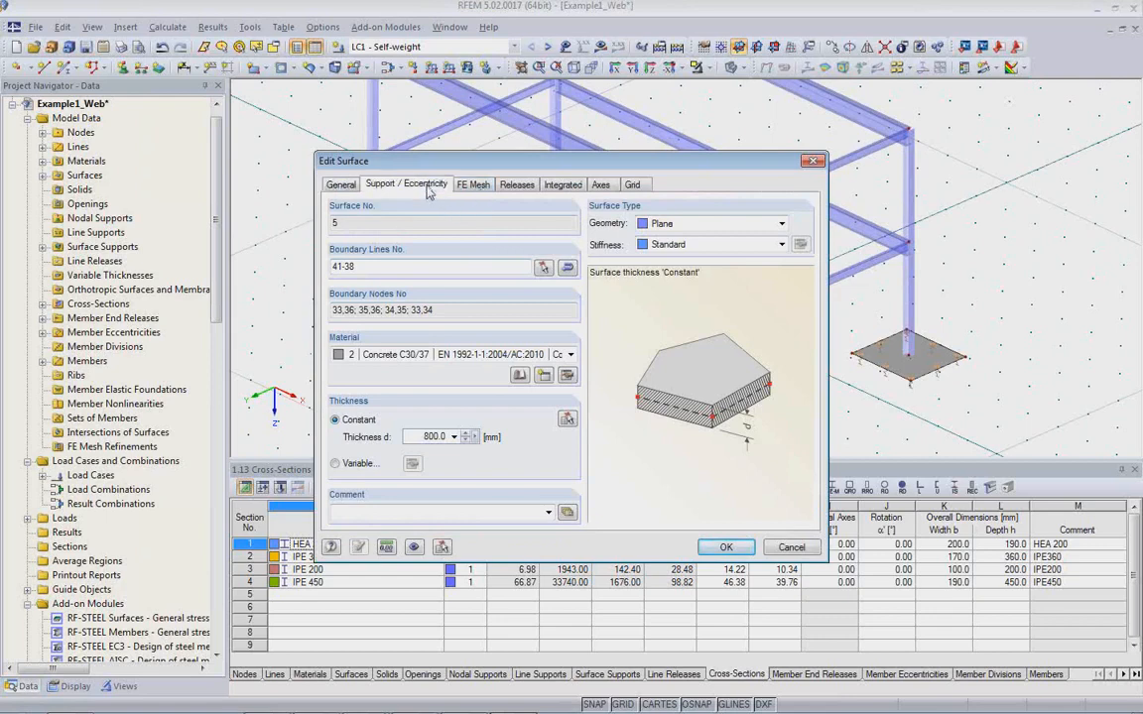
left_click(567, 306)
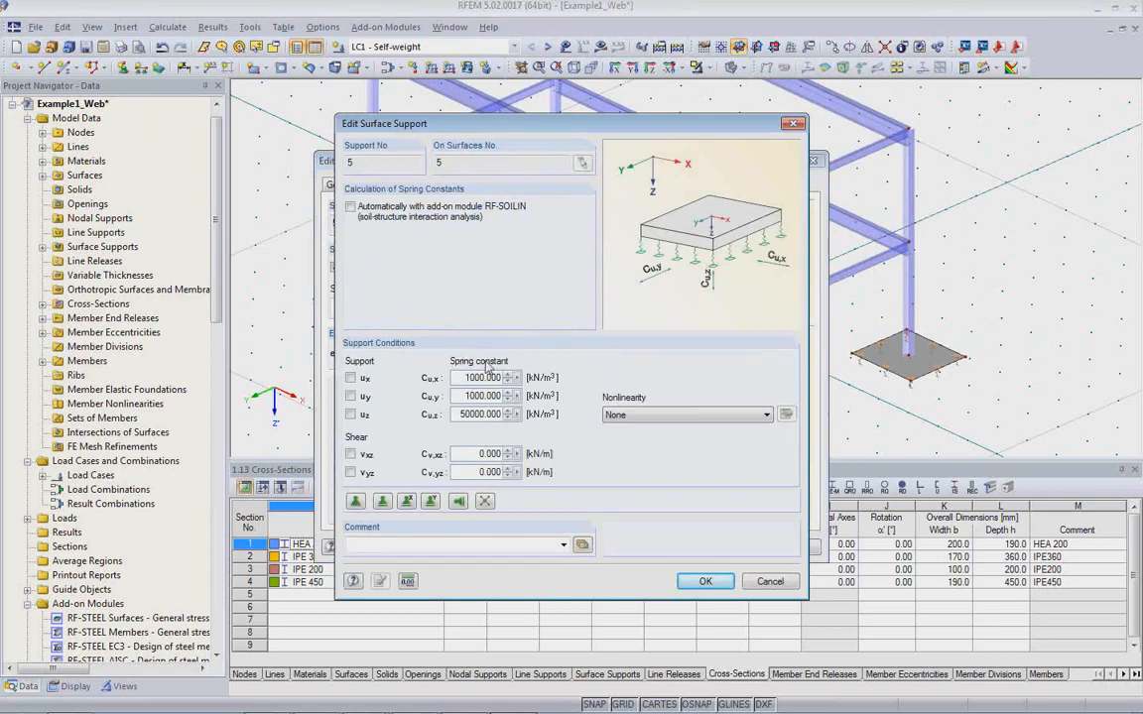
left_click(765, 584)
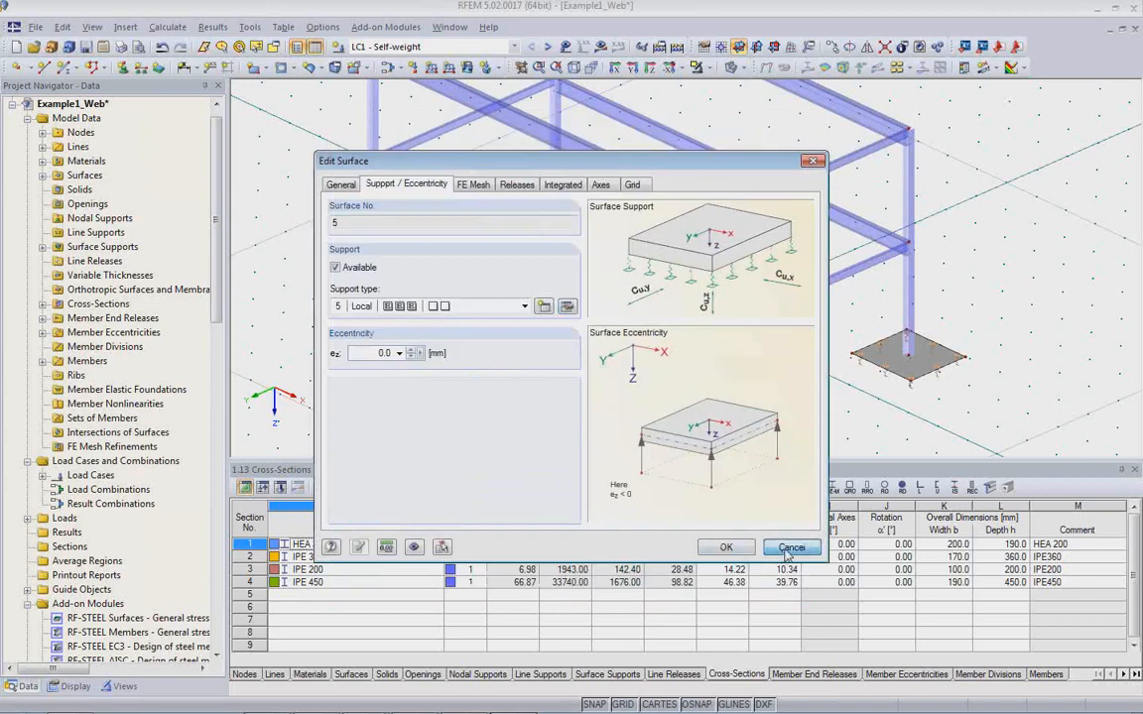
left_click(734, 548)
Inspect the HEA 200 column above that foundation, including its cross-section and the release conditions at the member end
scroll(564, 327, "up", 5)
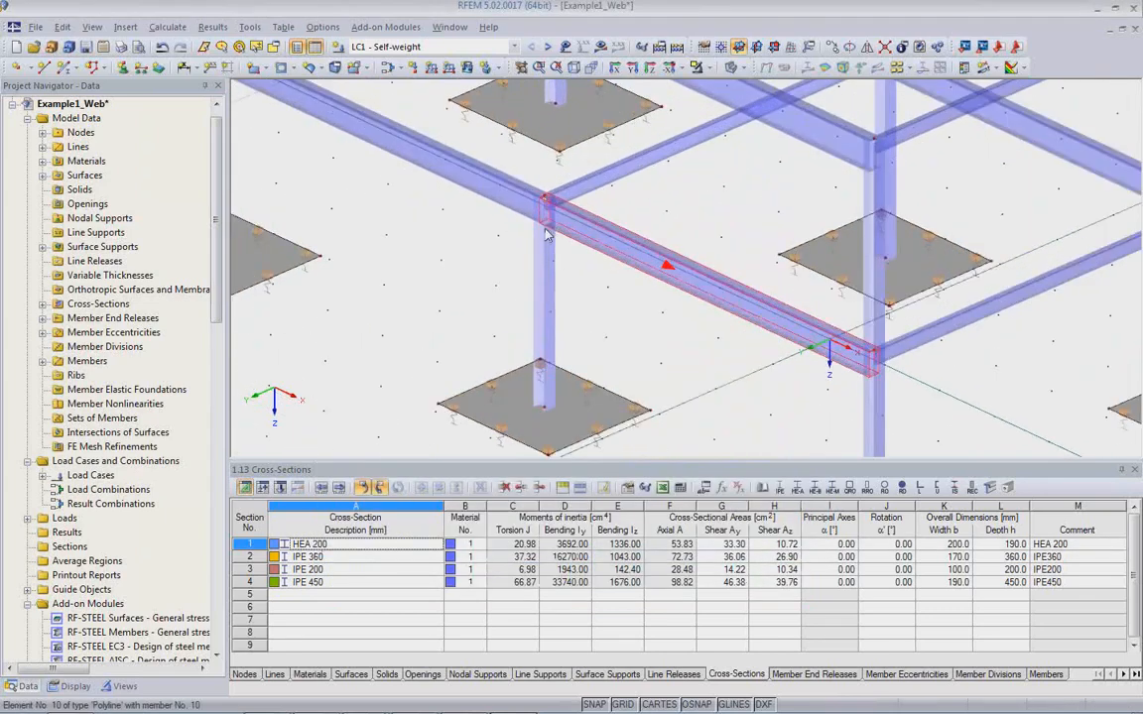
scroll(545, 234, "up", 2)
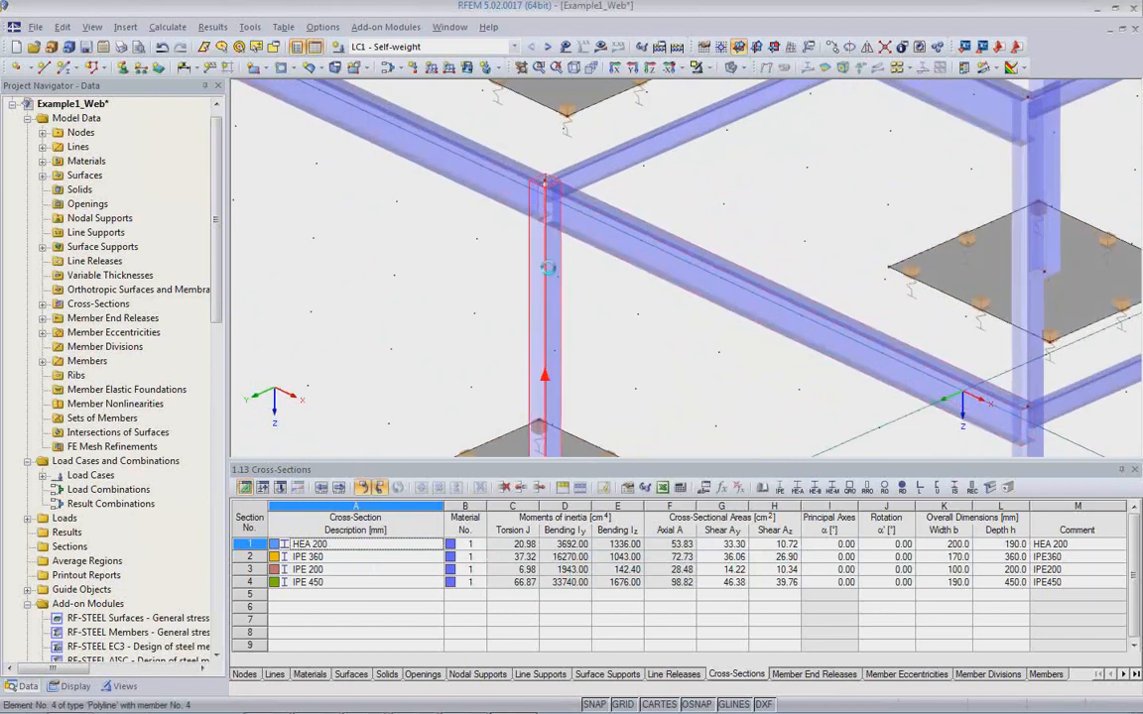
double_click(547, 267)
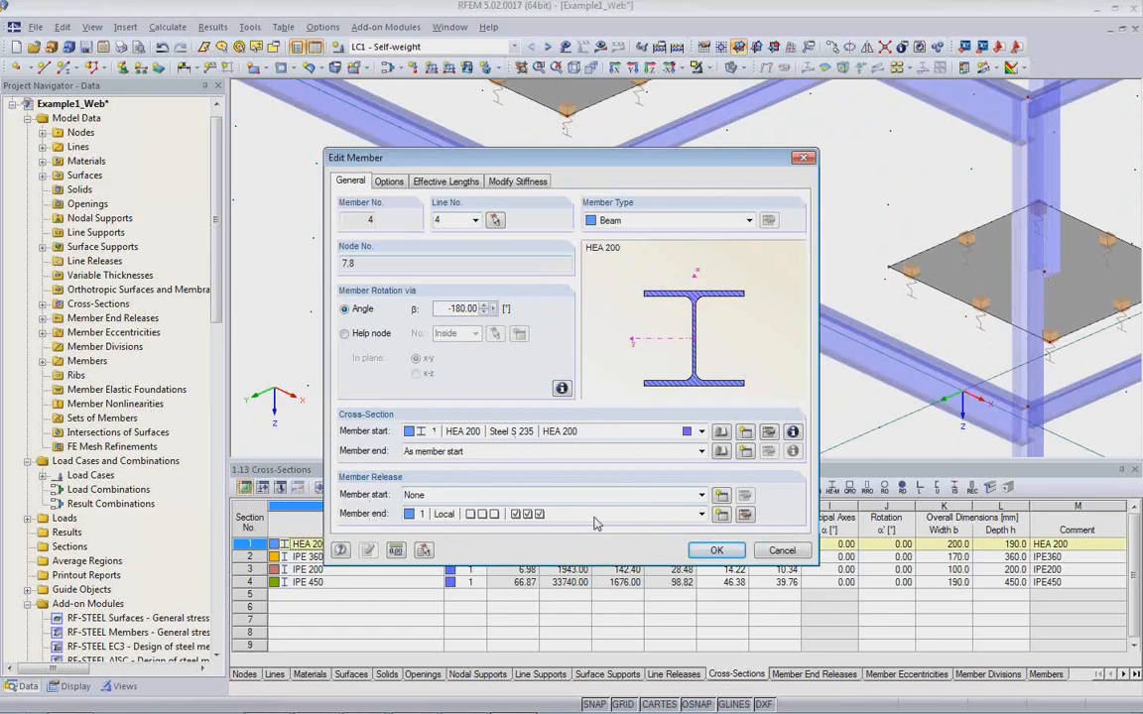
left_click(745, 513)
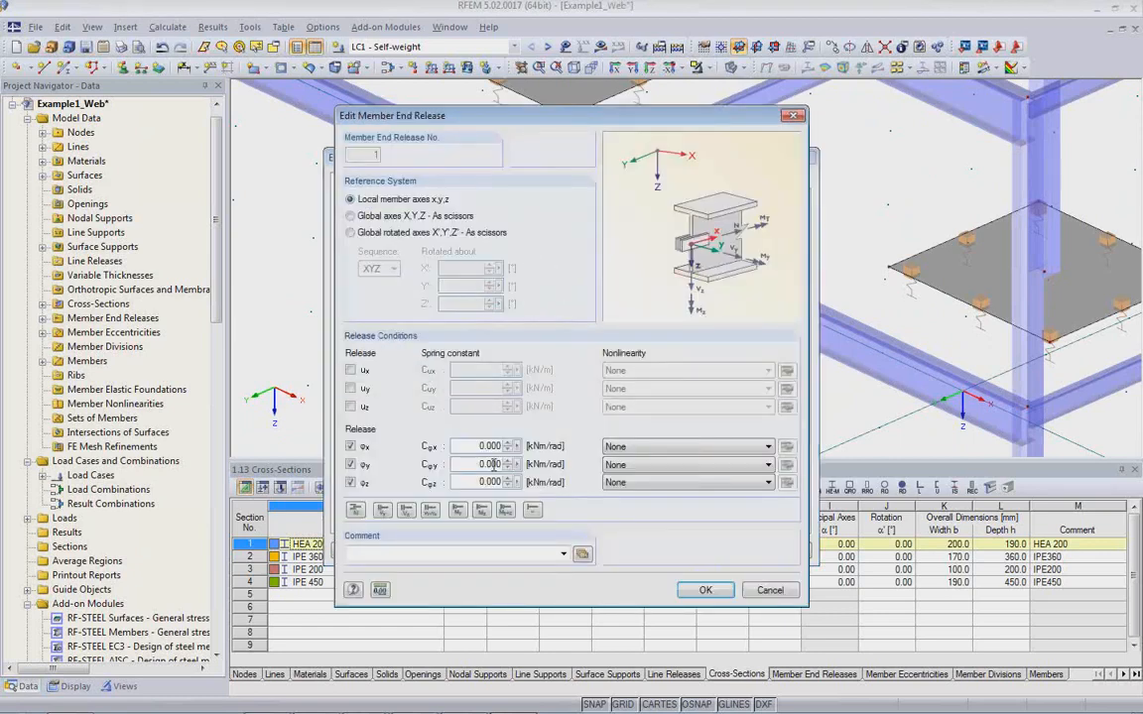
left_click(770, 590)
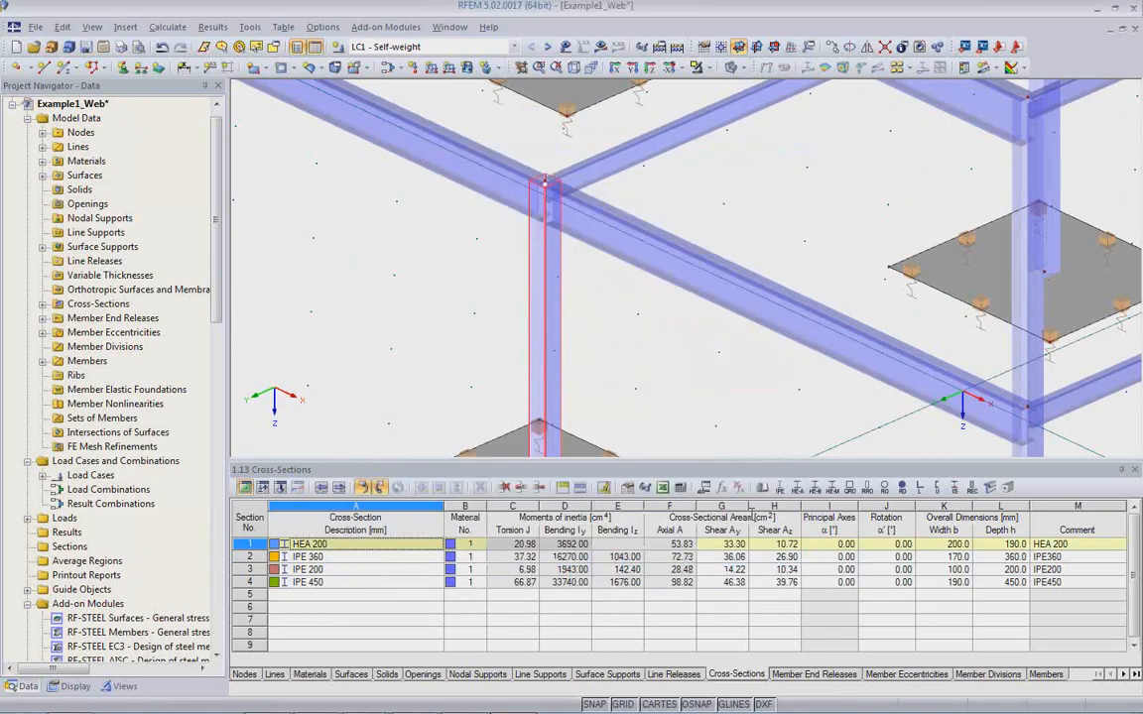
key("Escape")
scroll(627, 384, "down", 5)
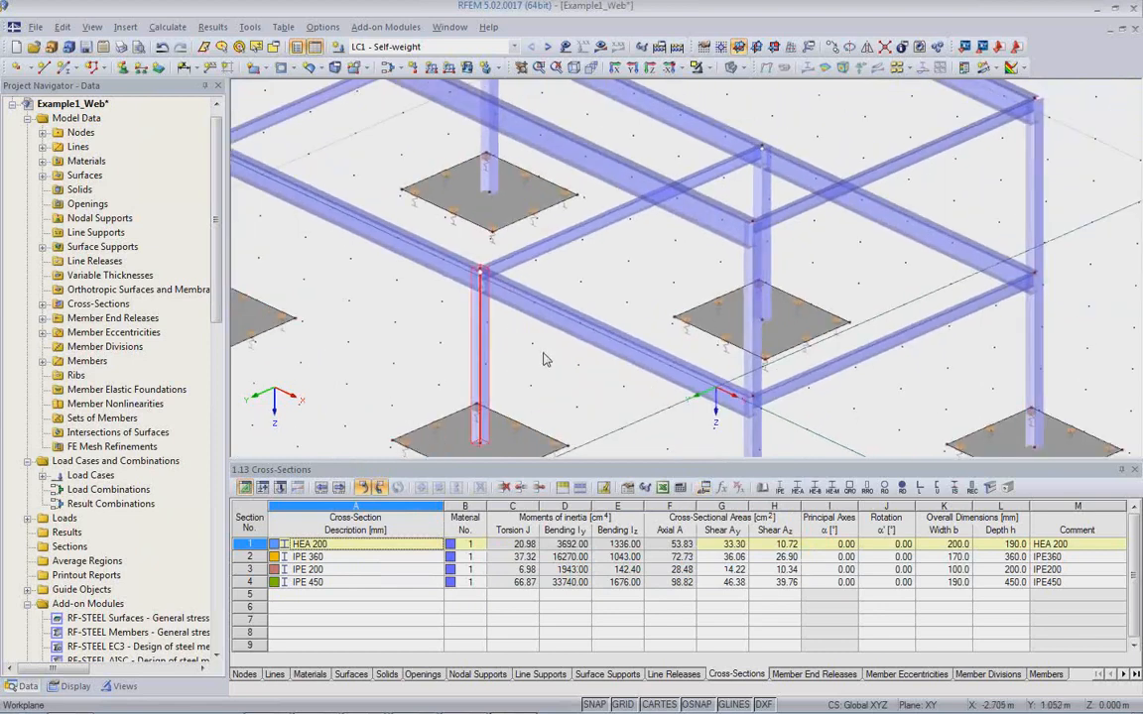
middle_click_drag(581, 384, 501, 301, "ctrl")
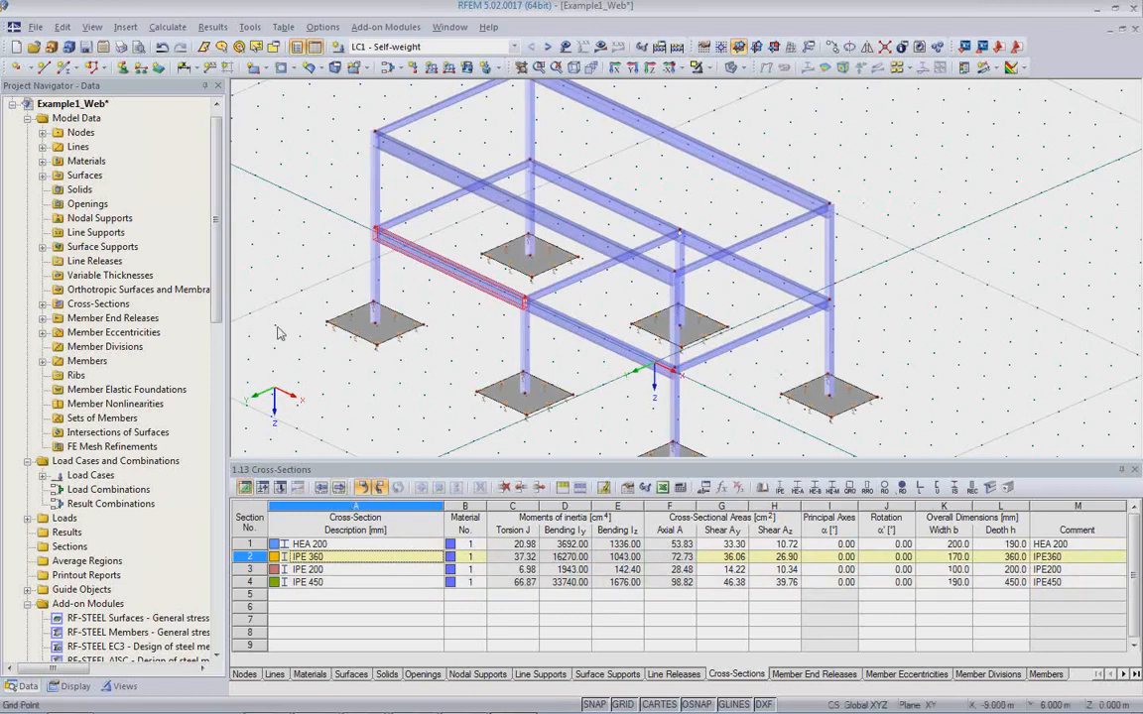
Open the import detail settings and examine the cross-section conversion table mapping HEA profile names to Dlubal names
left_click(34, 28)
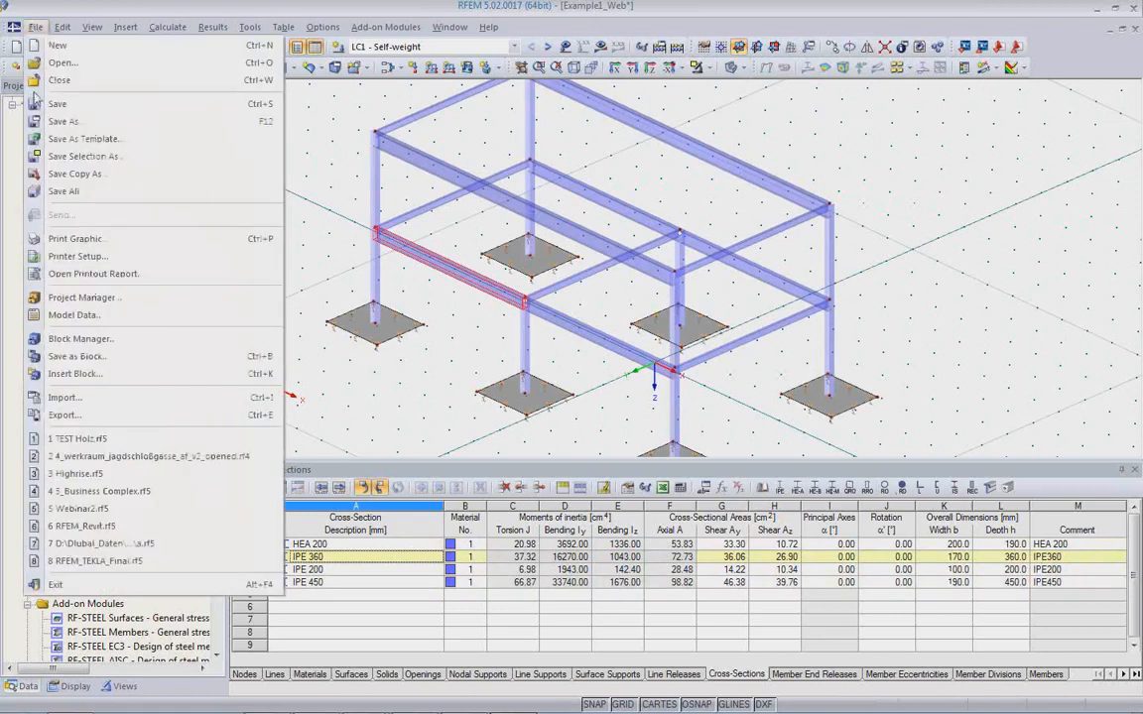
left_click(66, 398)
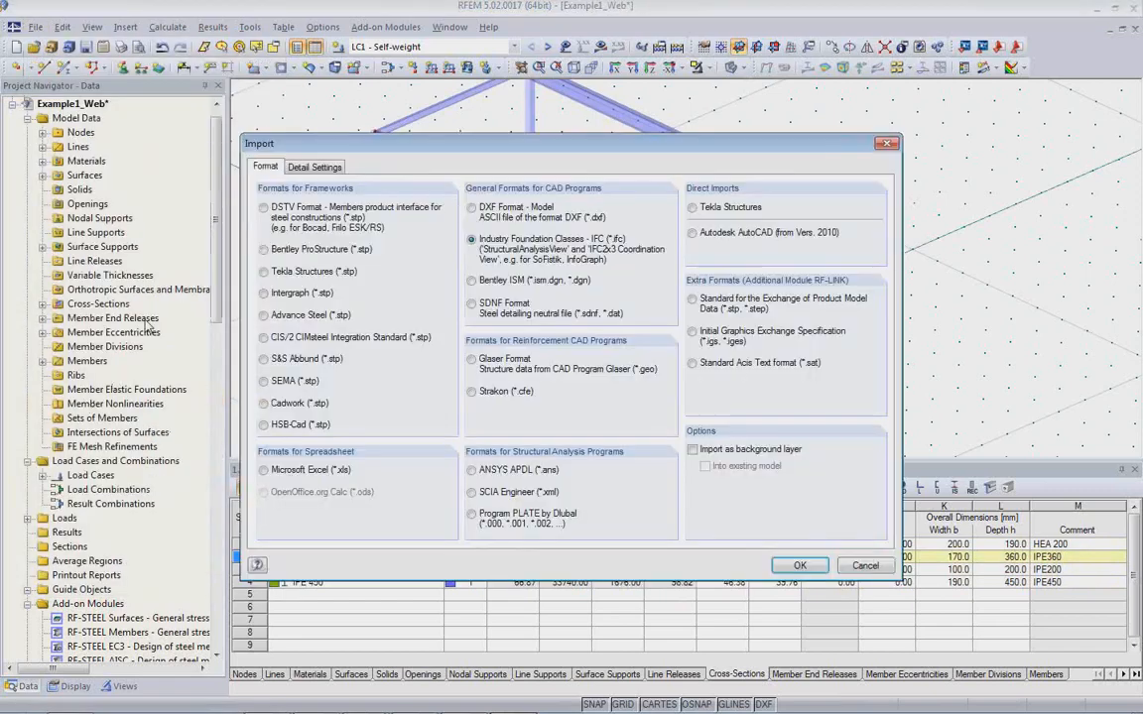
left_click(314, 166)
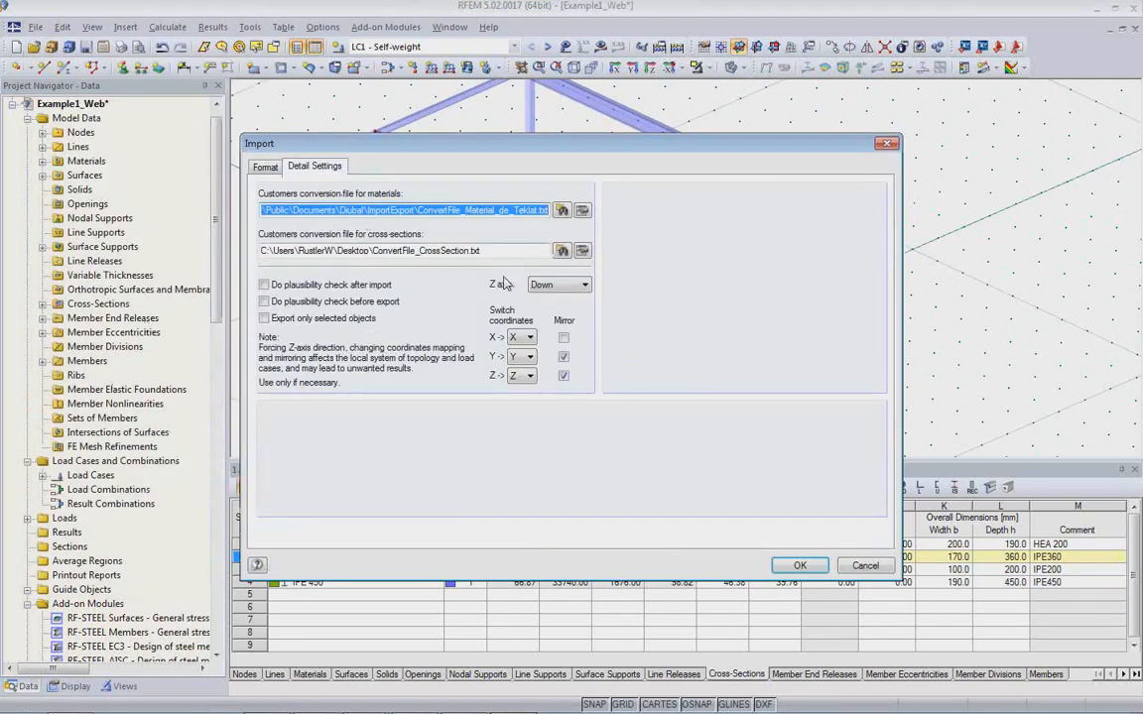
left_click(582, 251)
left_click(568, 351)
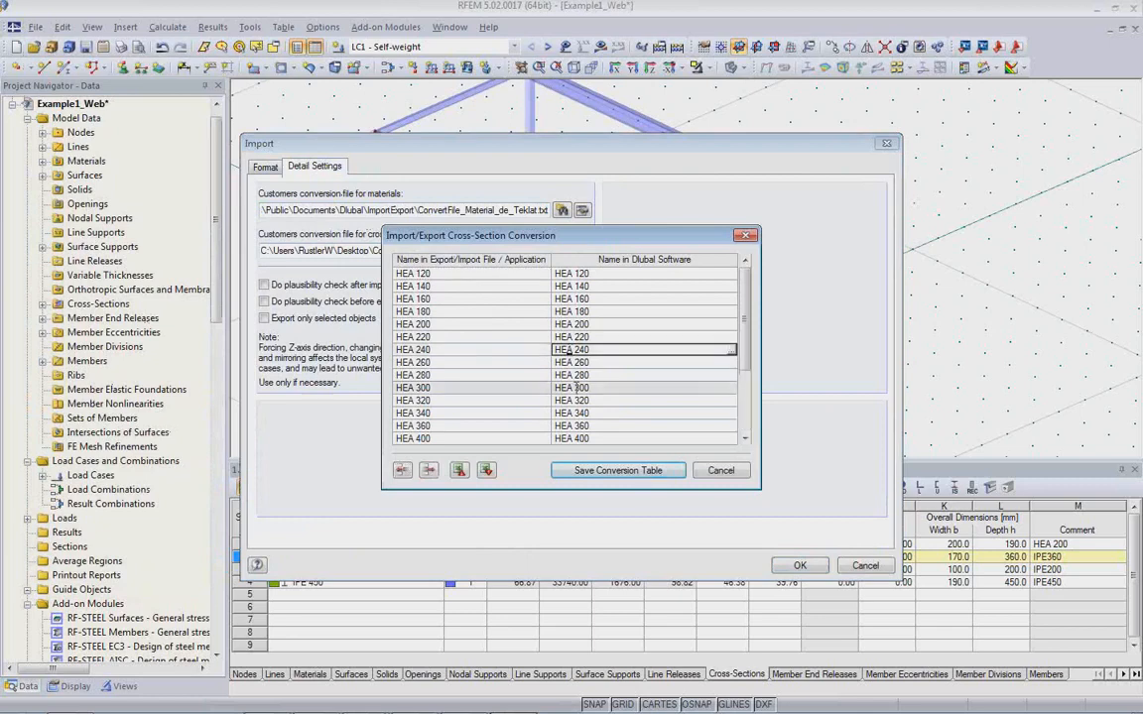
scroll(574, 410, "down", 6)
scroll(574, 410, "up", 6)
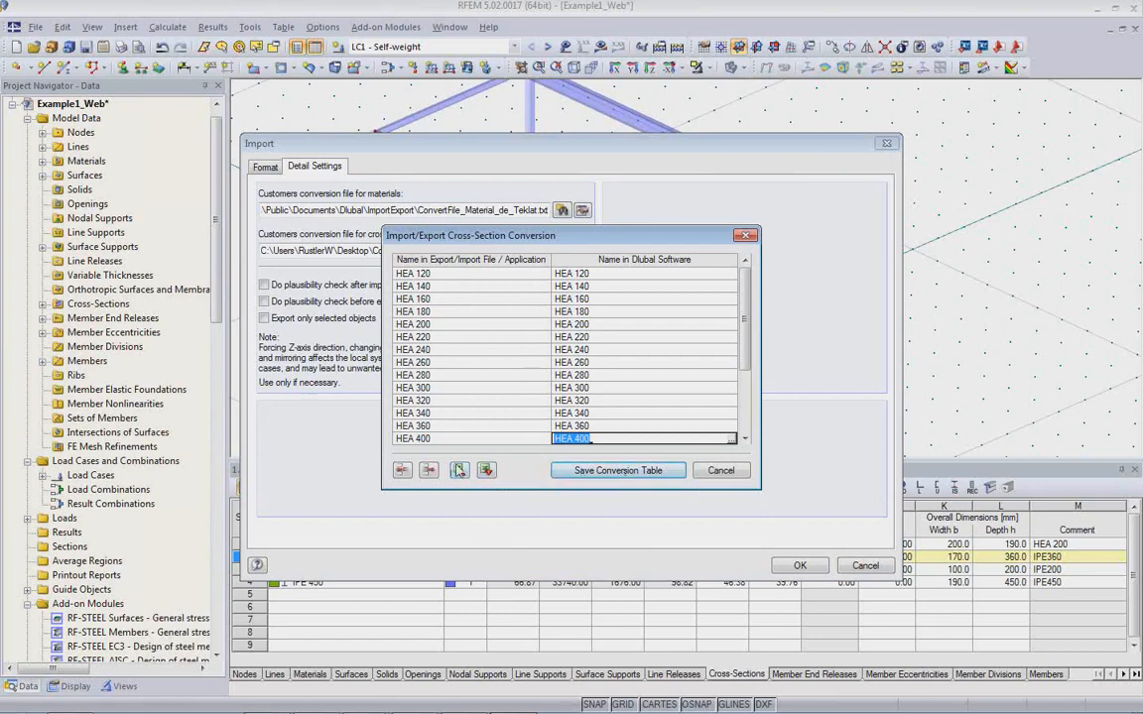
left_click(721, 471)
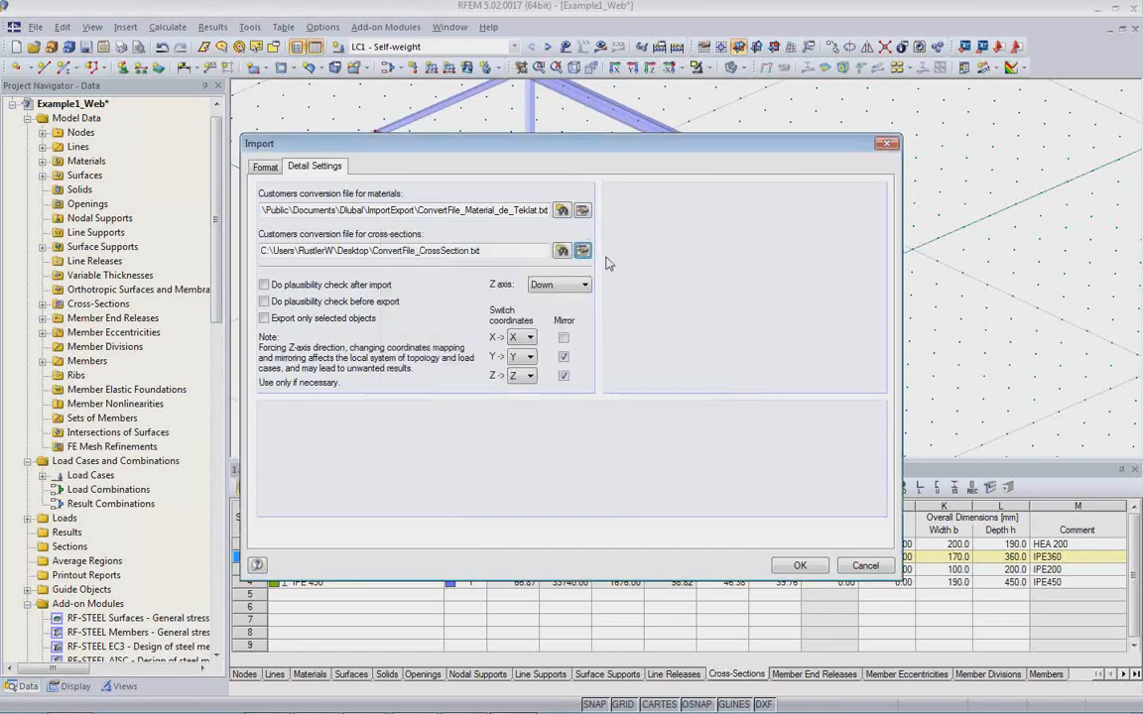
Examine the material conversion table for steel and concrete names, then leave the import settings
left_click(583, 211)
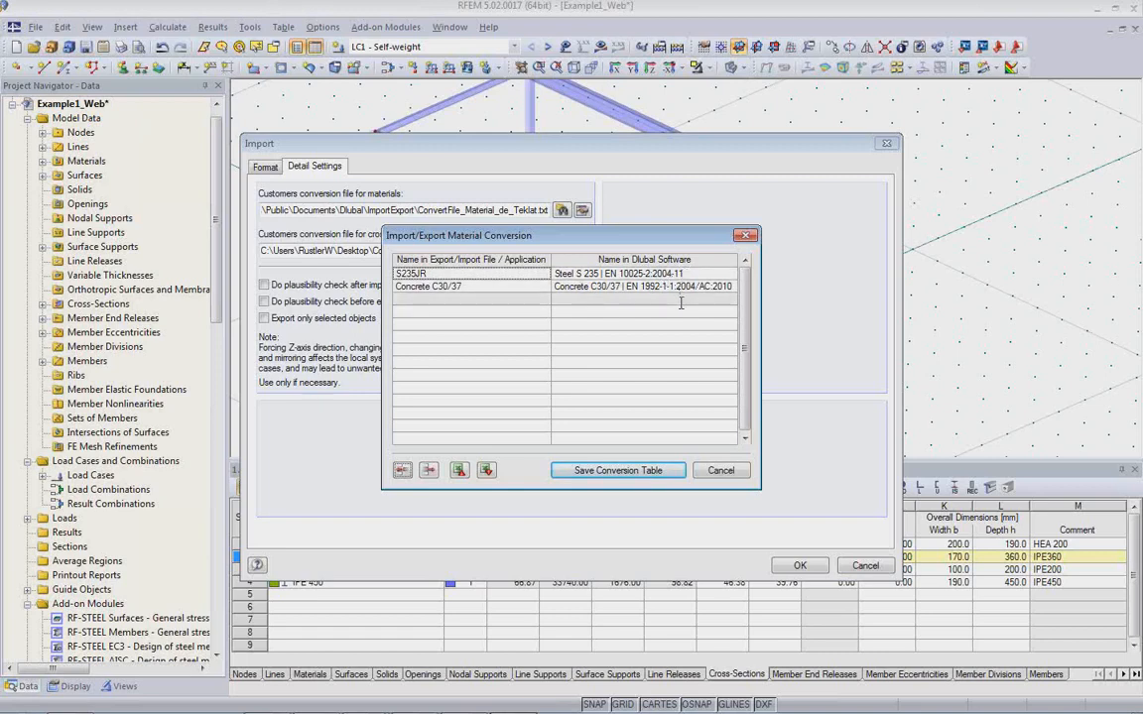
left_click(721, 470)
left_click(800, 566)
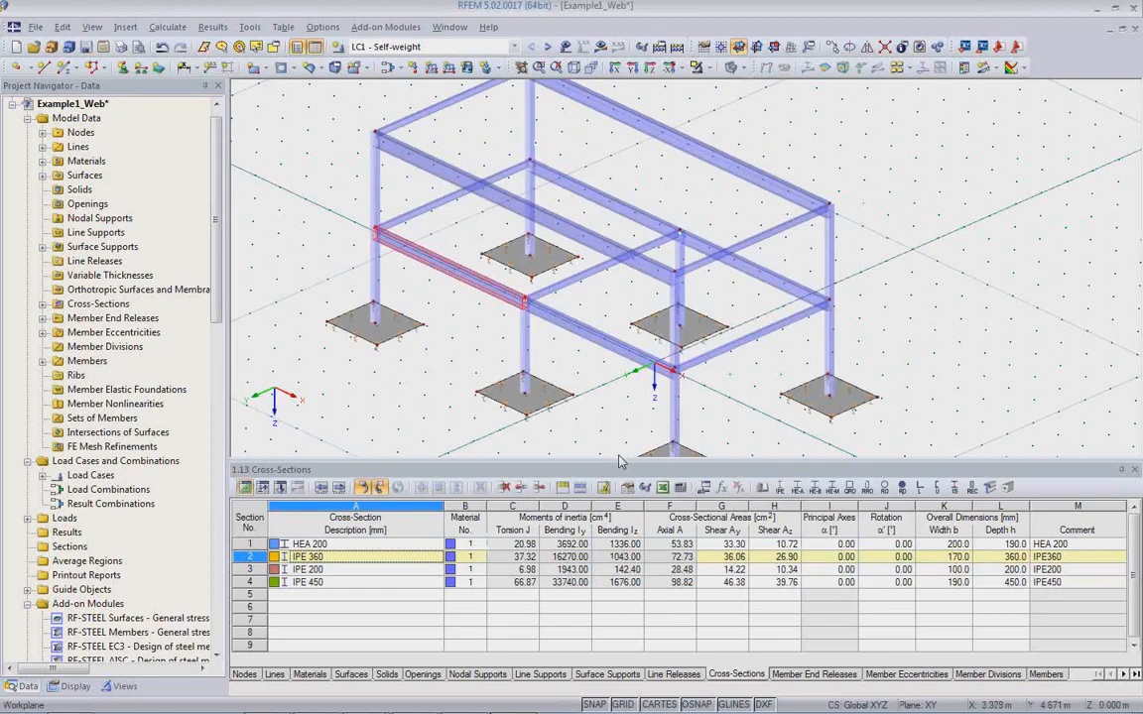
Enlarge the model area, calculate load case LC1 - Self-weight, and display the global deformations of the whole frame
left_click_drag(619, 459, 615, 523)
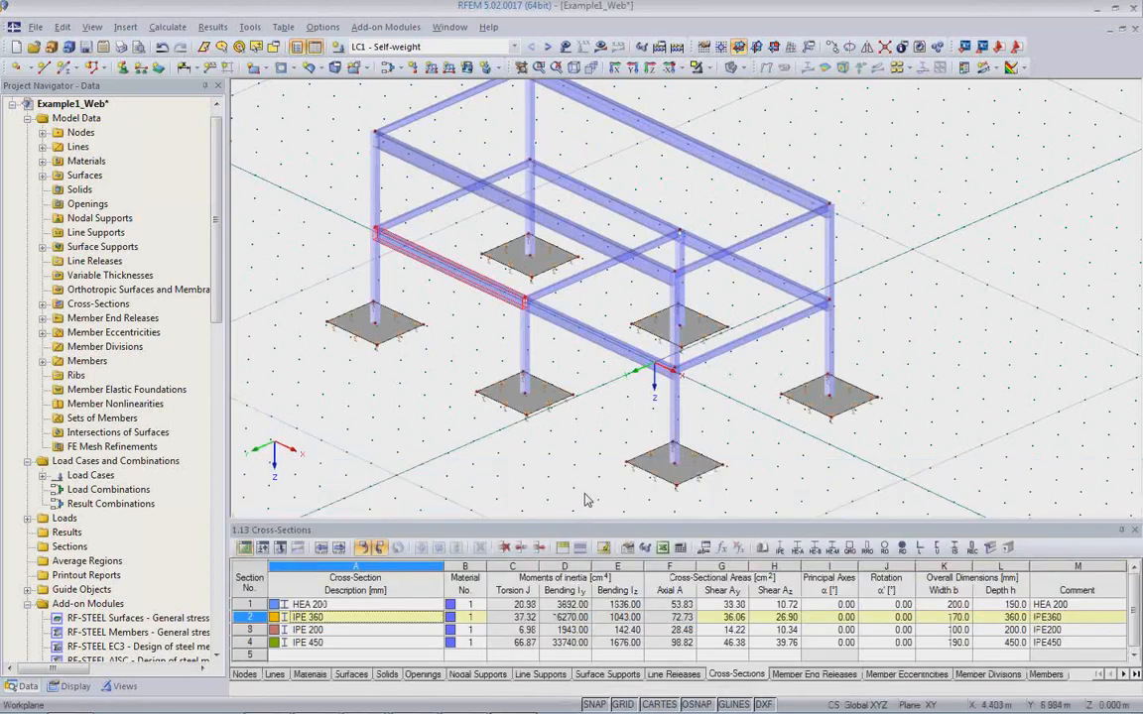
middle_click_drag(584, 486, 599, 508)
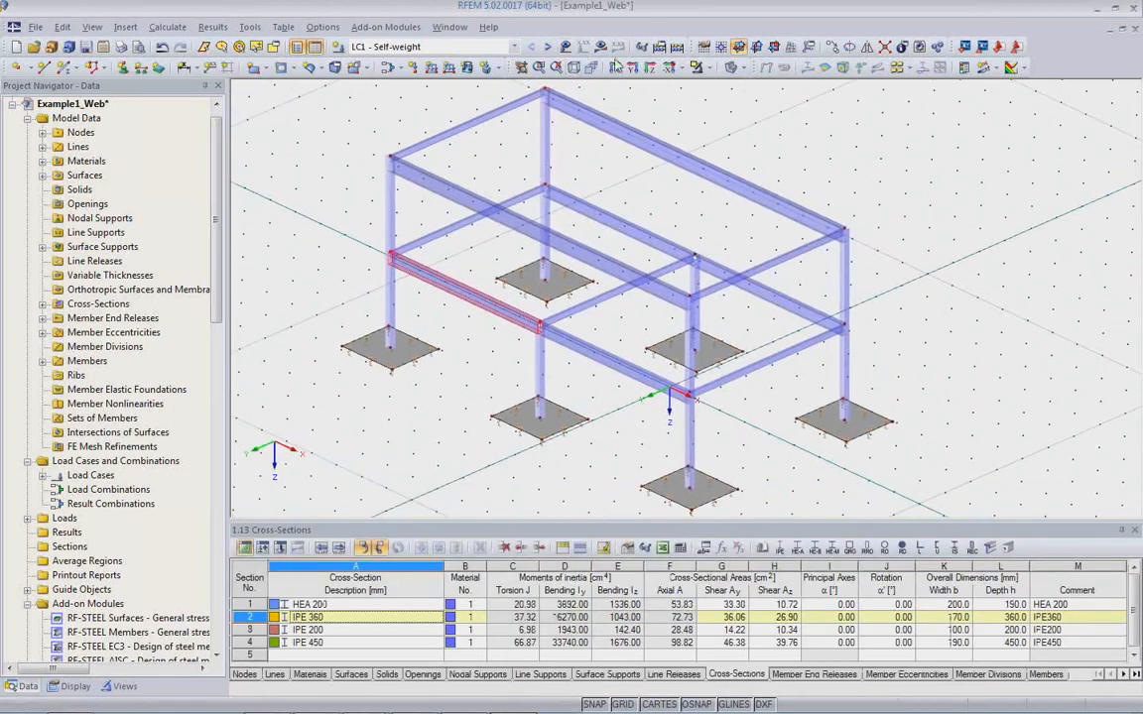
left_click(466, 47)
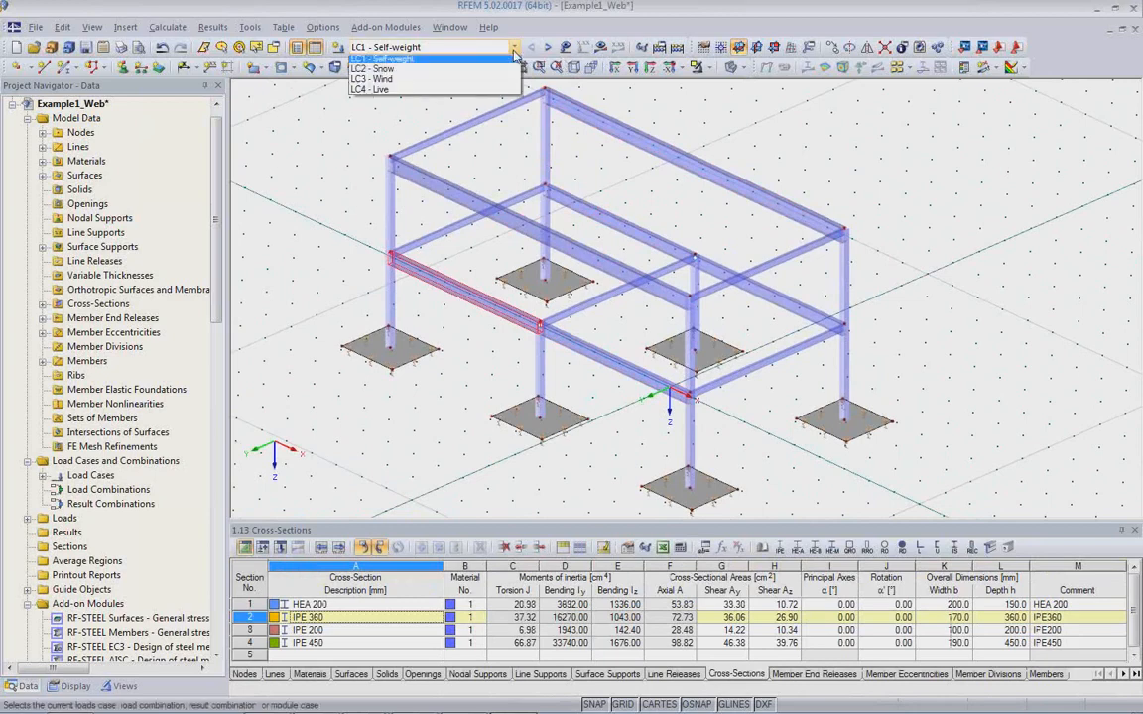
left_click(437, 63)
left_click(638, 102)
left_click(600, 47)
left_click(507, 358)
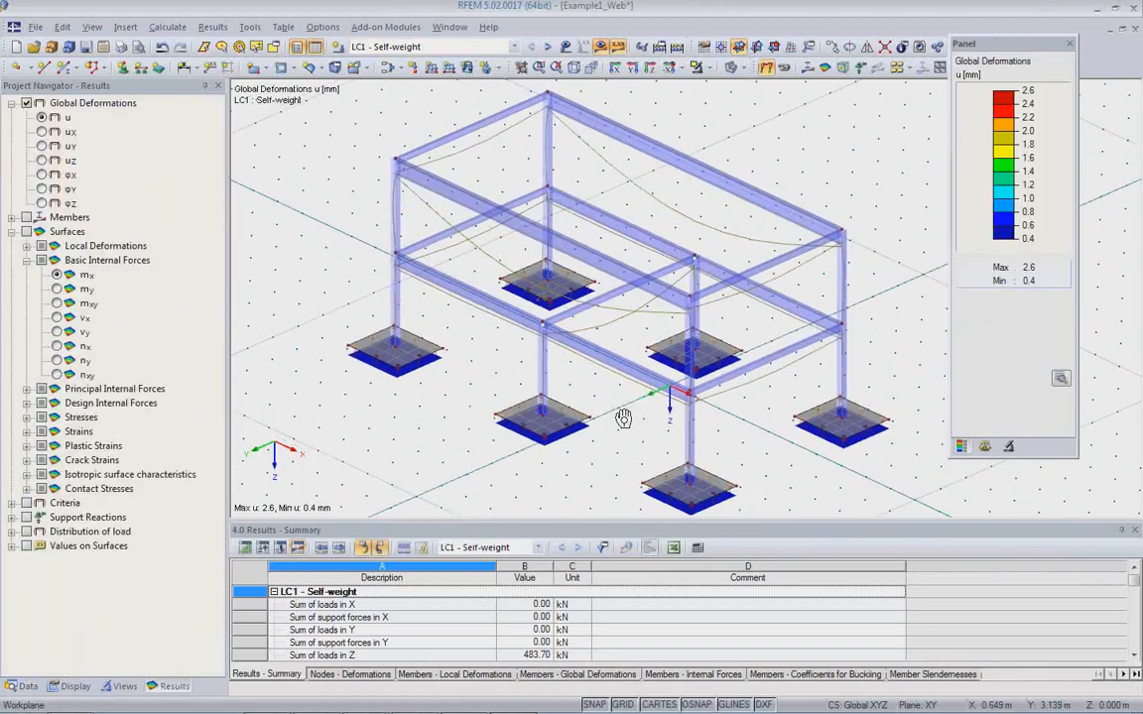
middle_click_drag(623, 418, 741, 367, "ctrl")
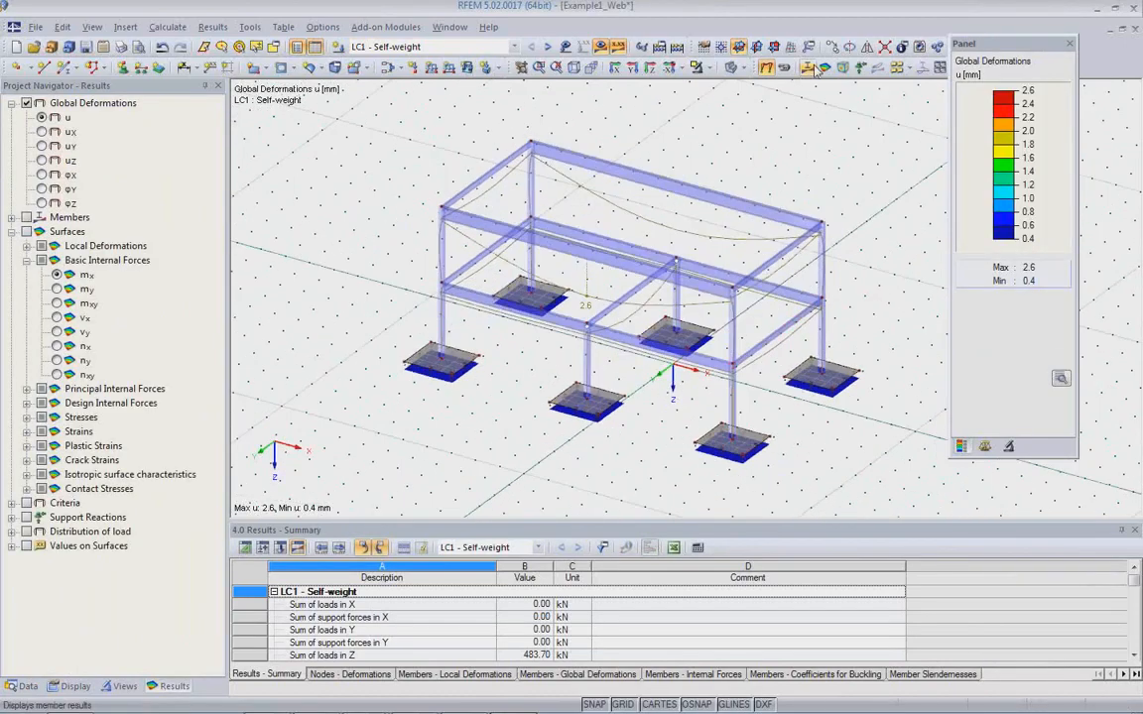
Display the member internal forces M-y and the surface internal forces m-x for LC1 - Self-weight
left_click(808, 68)
middle_click_drag(802, 338, 754, 382, "ctrl")
left_click(824, 67)
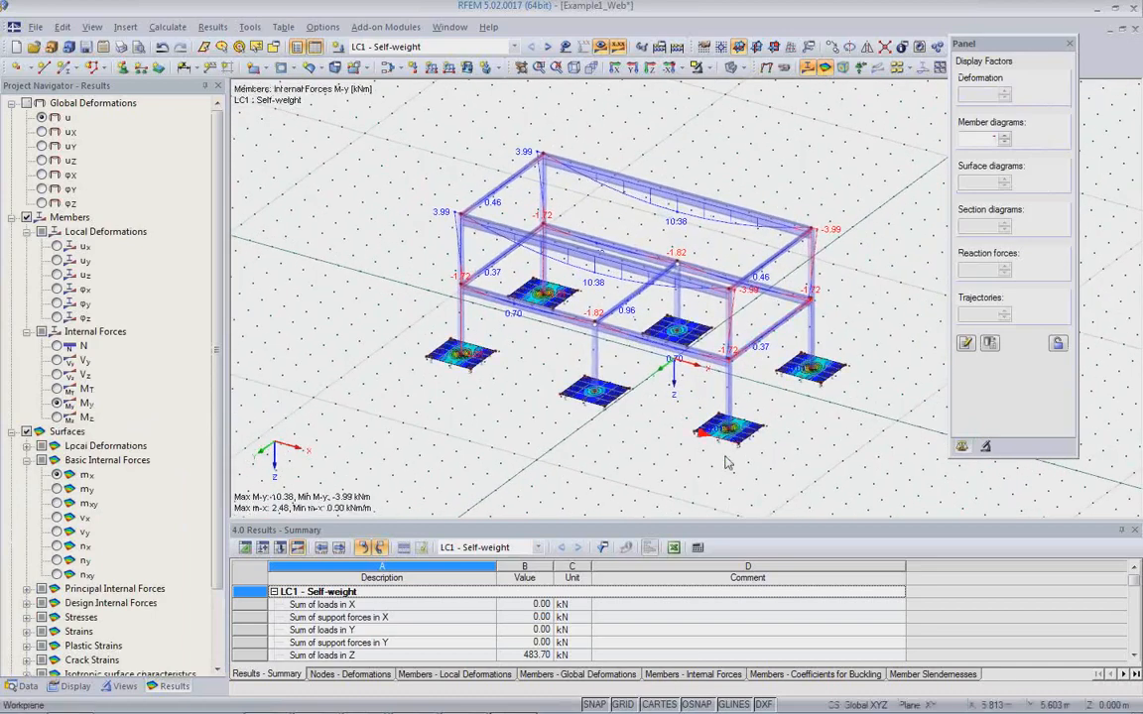
Examine the m-x contours on the foundation plates and the M-y moment diagrams on the frame's beams and columns
scroll(595, 408, "up", 5)
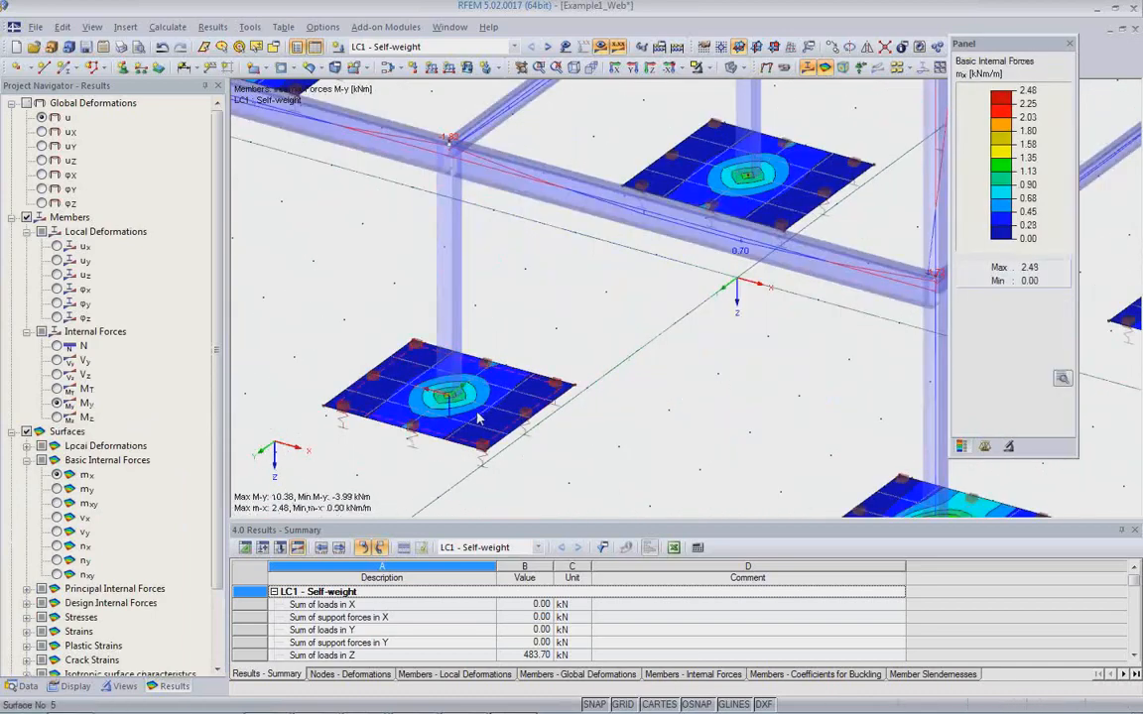
scroll(477, 420, "down", 6)
middle_click_drag(667, 444, 560, 384, "ctrl")
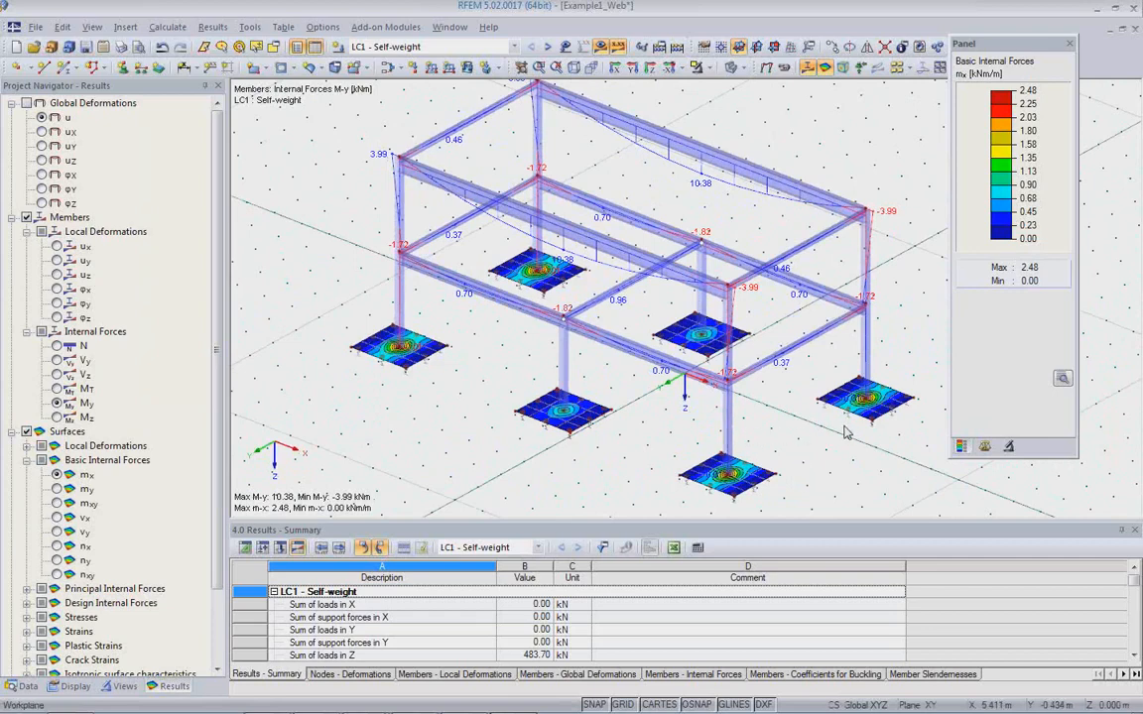
scroll(855, 436, "up", 2)
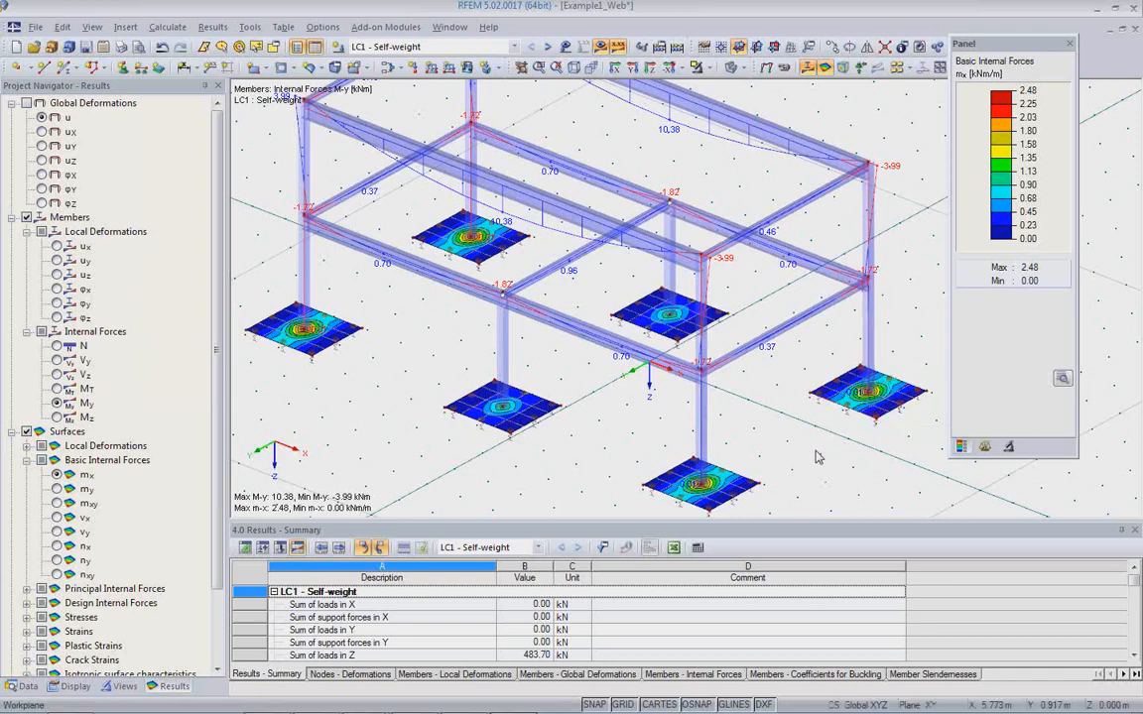
scroll(818, 455, "up", 3)
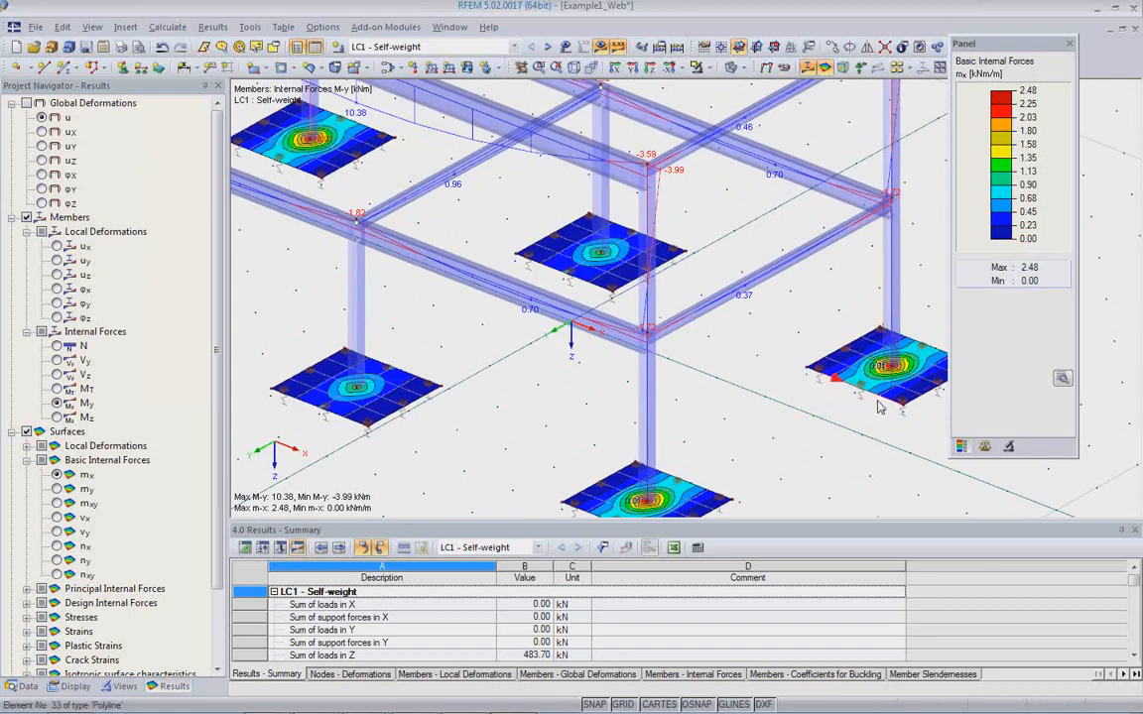
scroll(786, 447, "down", 2)
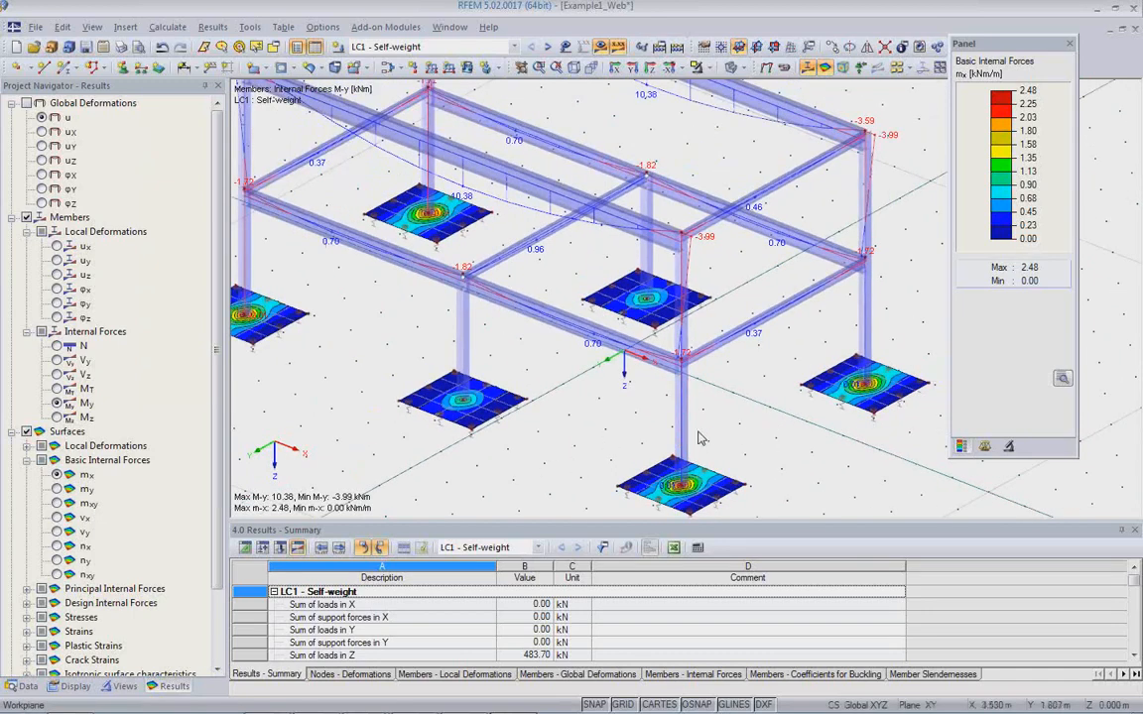
scroll(739, 429, "down", 2)
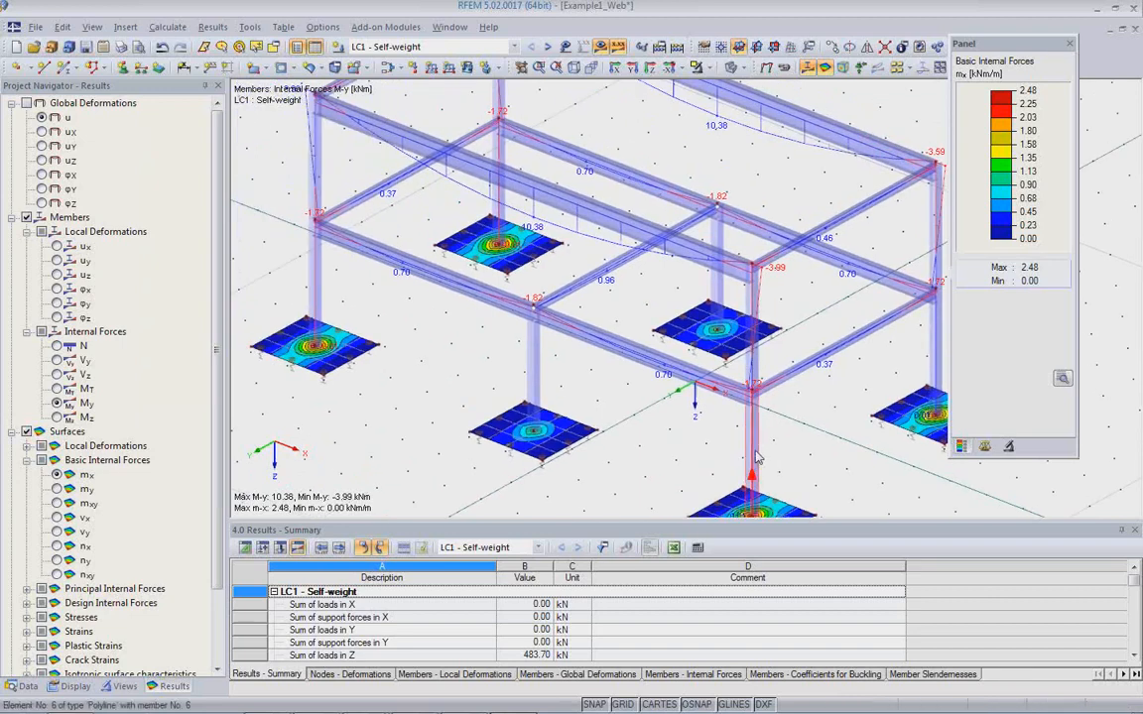
middle_click_drag(781, 433, 700, 436)
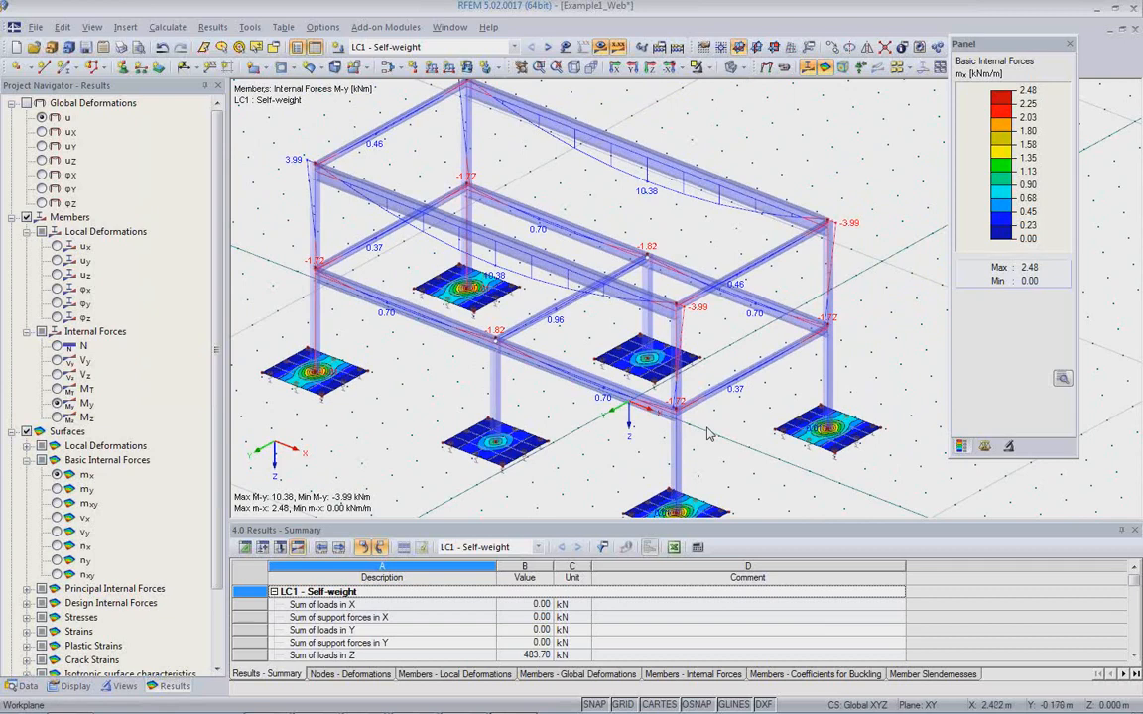
scroll(708, 433, "down", 1)
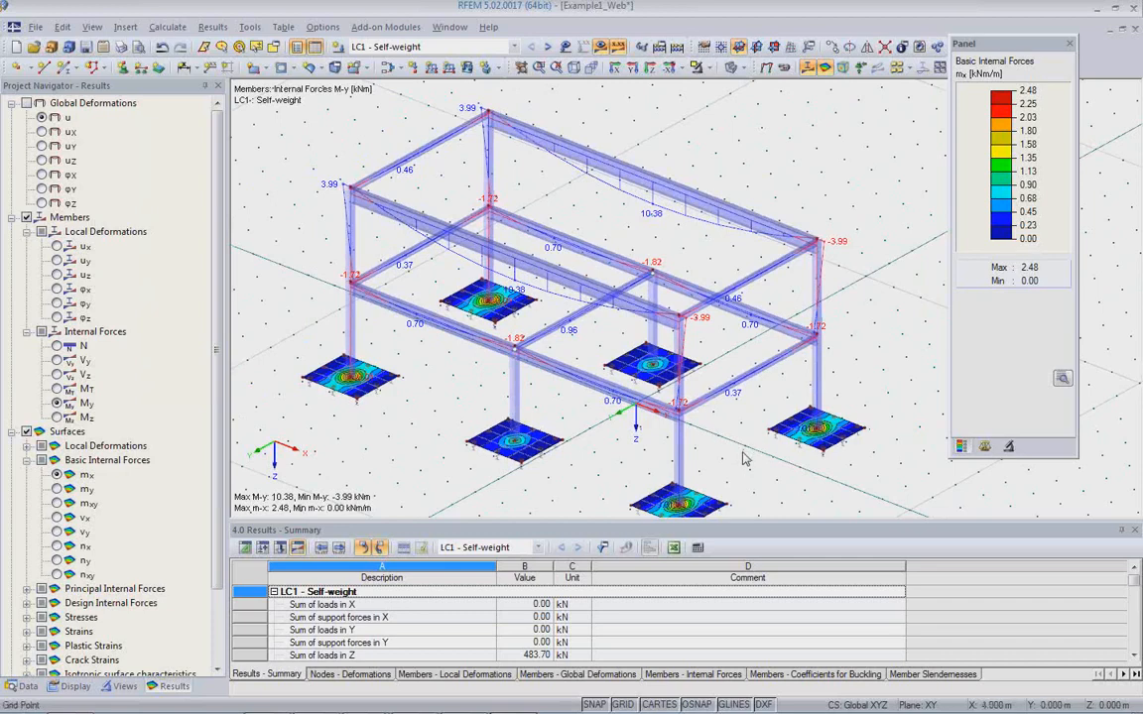
middle_click_drag(738, 446, 742, 408)
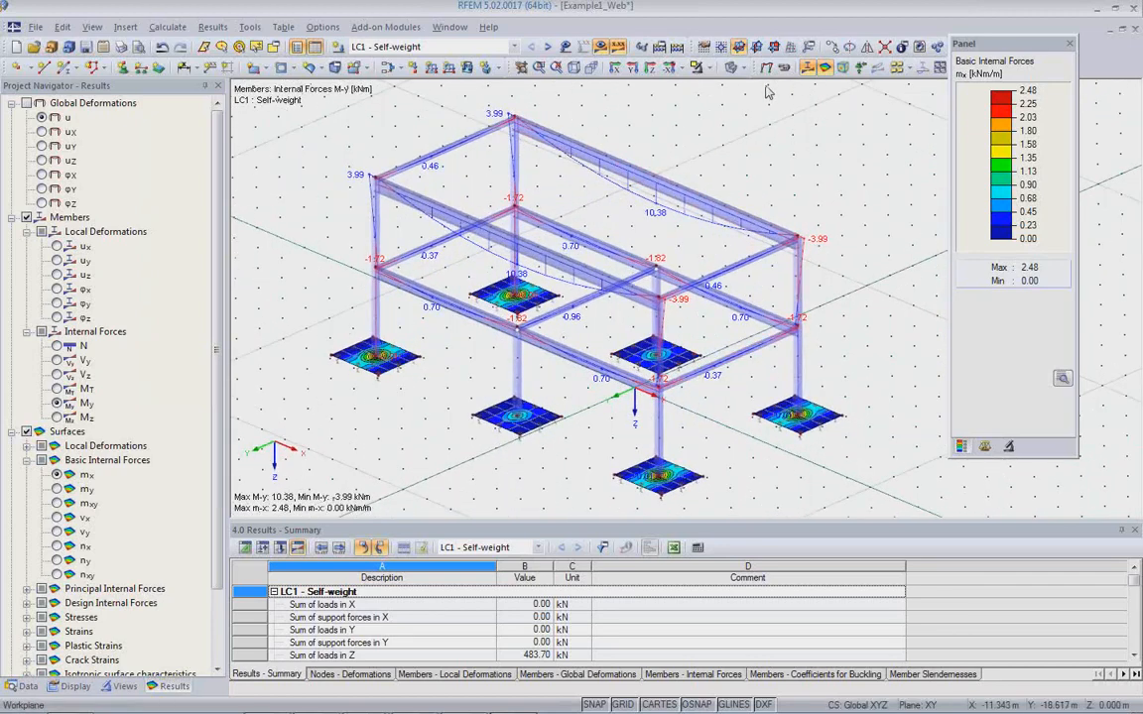
Hide the results, show the model in wireframe, and examine the member axes where beams meet columns
left_click(601, 47)
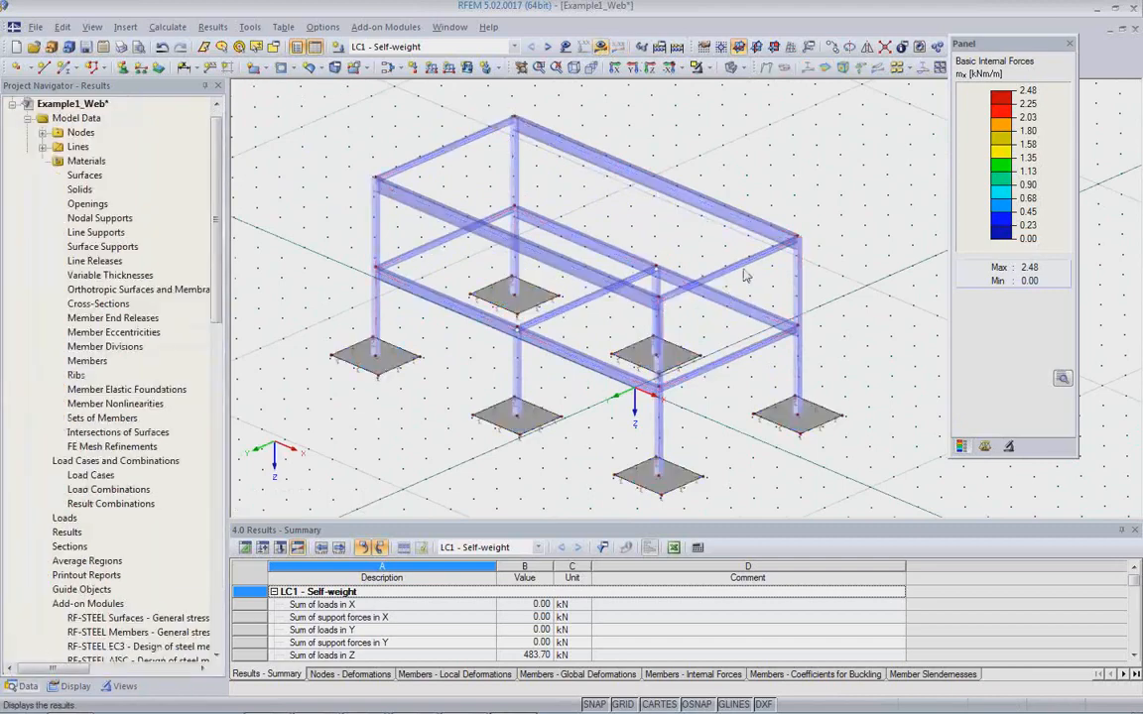
left_click(733, 69)
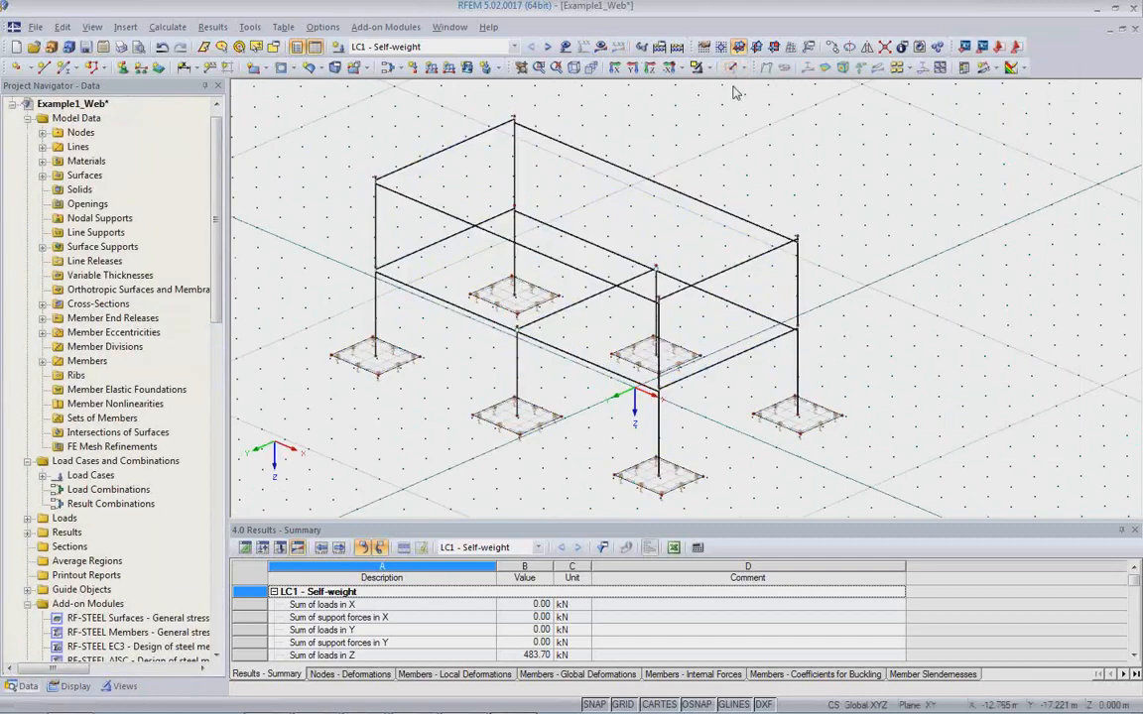
scroll(700, 374, "up", 5)
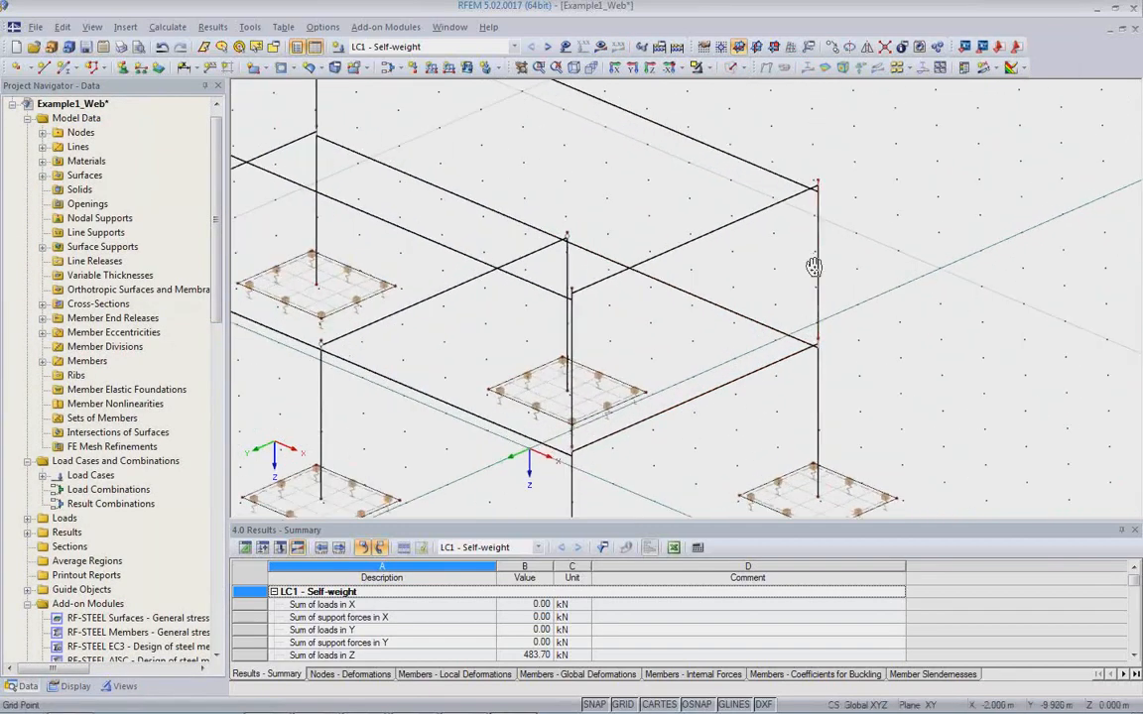
scroll(568, 426, "up", 4)
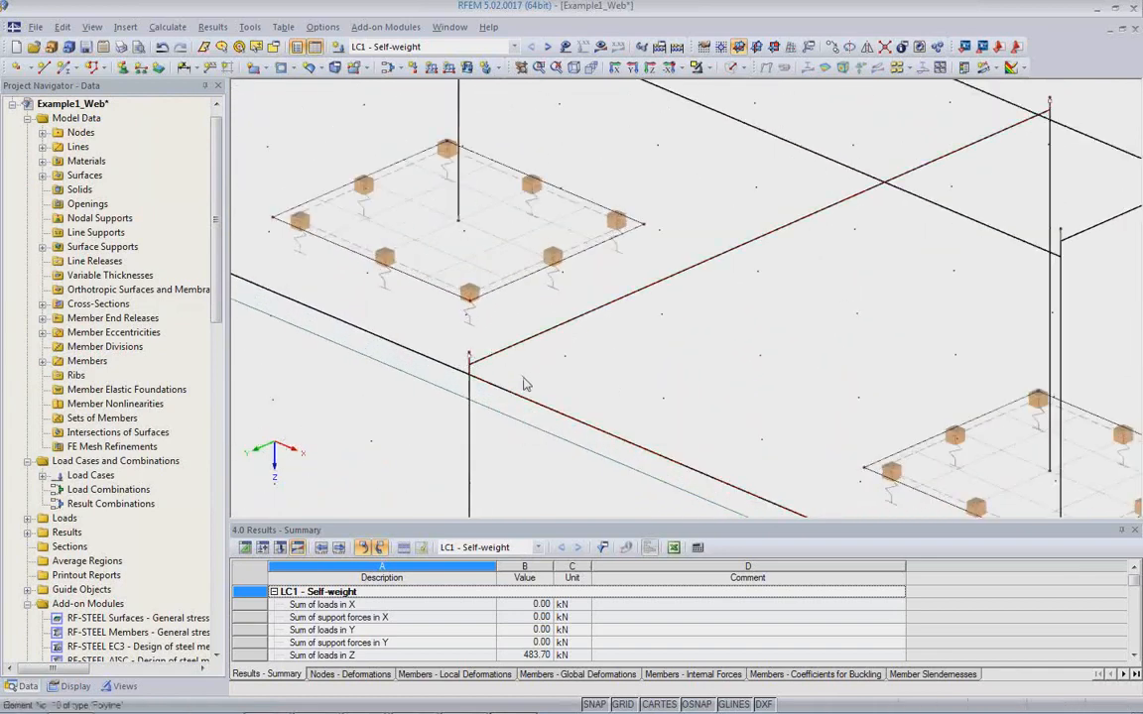
scroll(486, 373, "down", 2)
scroll(485, 374, "down", 5)
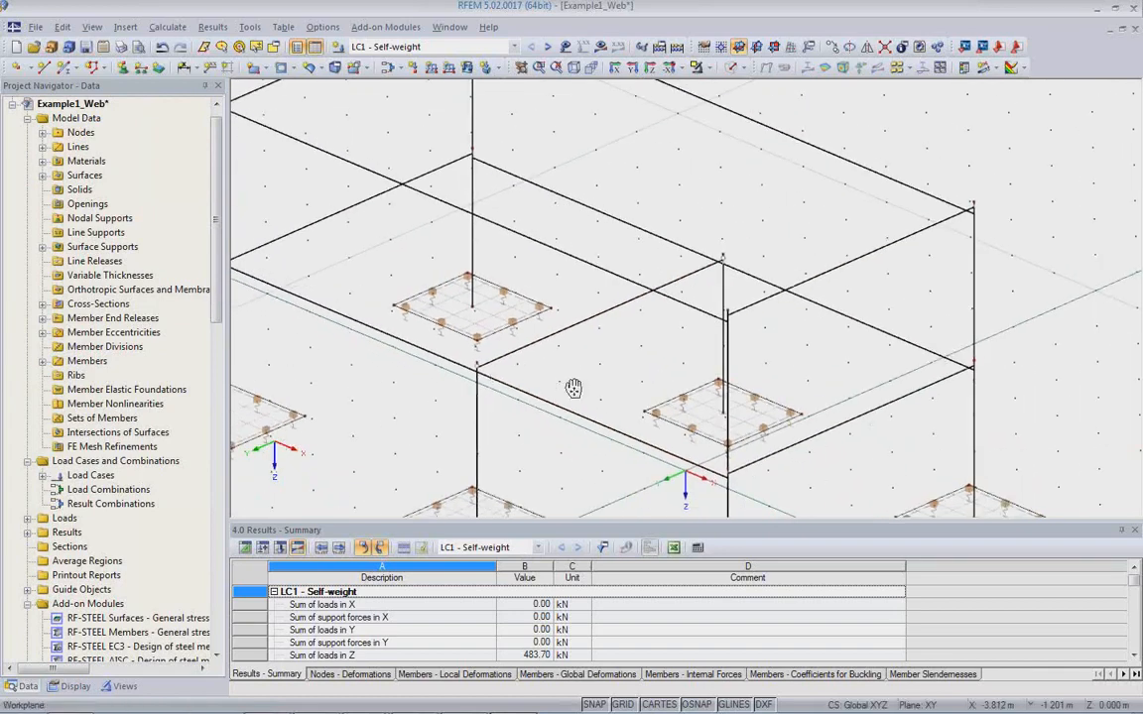
scroll(679, 325, "up", 3)
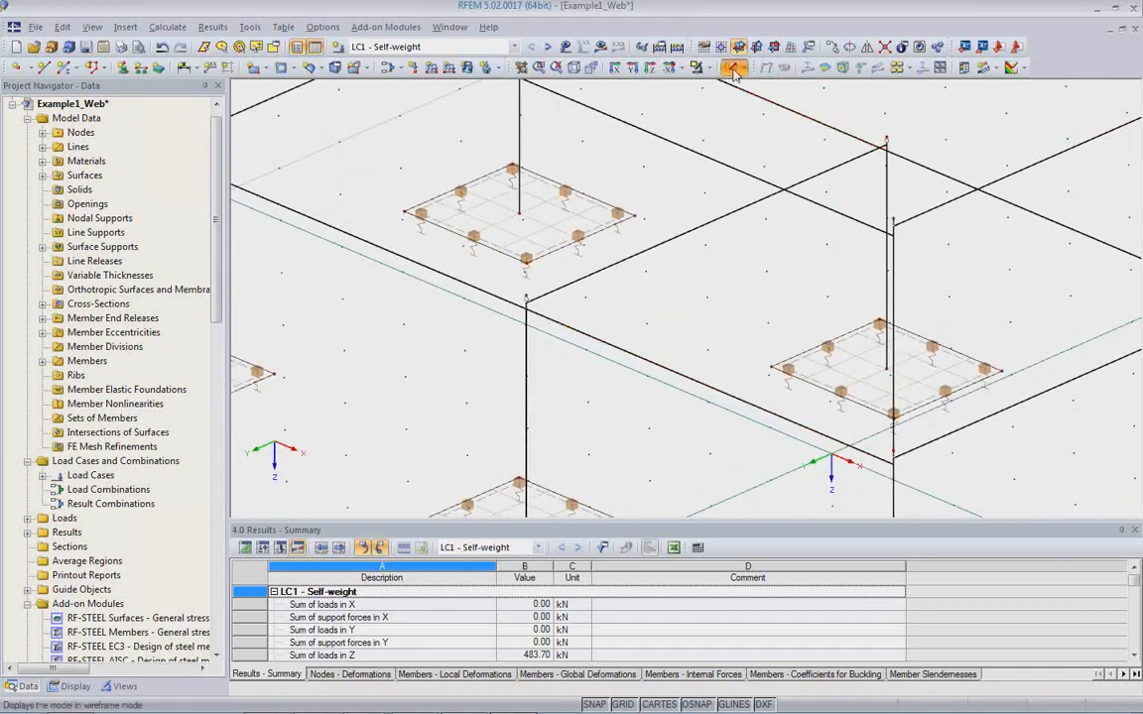
Return to the solid rendering and inspect the eccentric beam-to-column connections and the whole frame
left_click(657, 62)
scroll(697, 272, "up", 2)
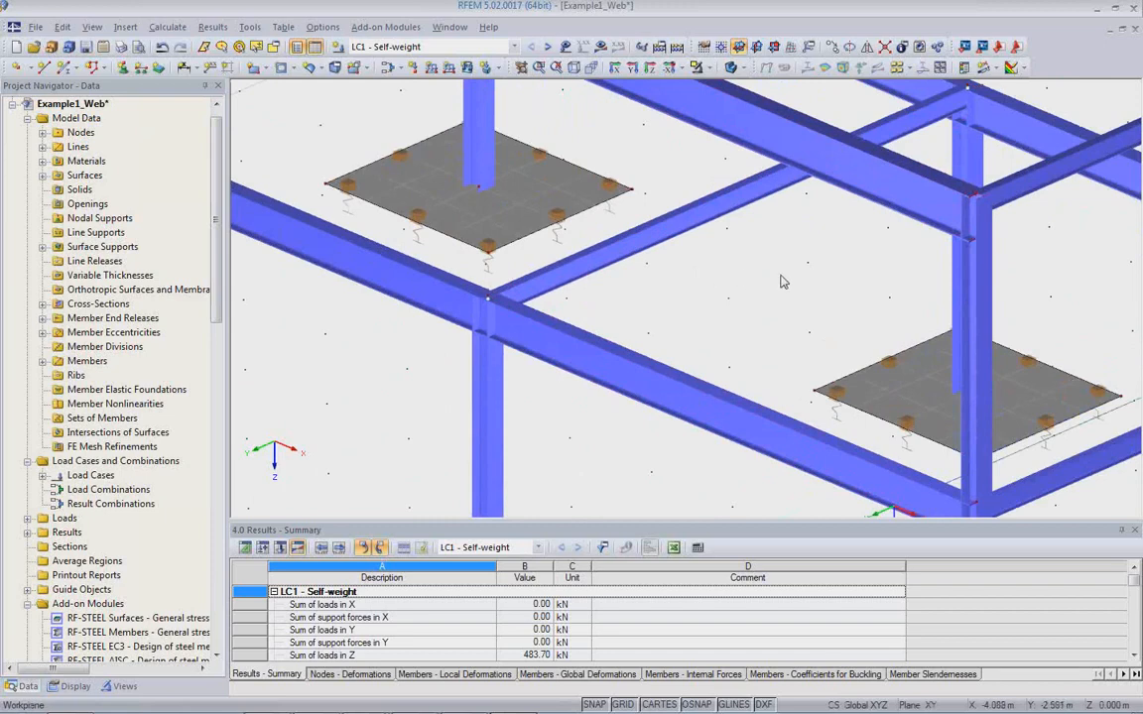
middle_click_drag(586, 311, 571, 366)
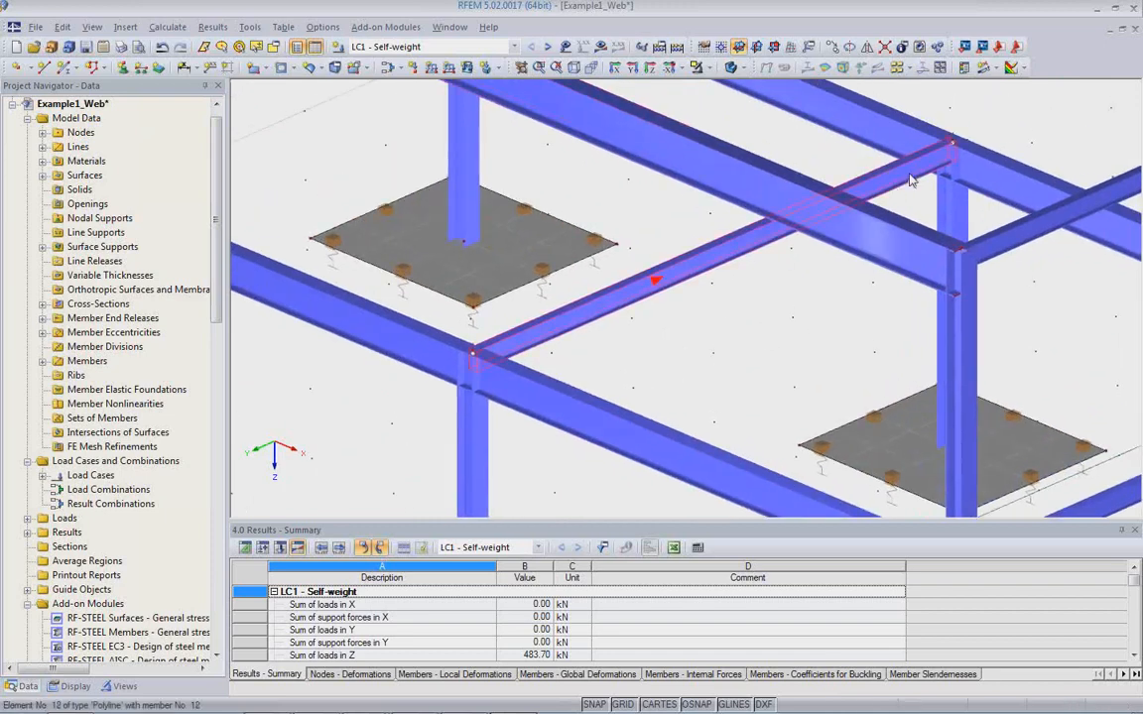
middle_click_drag(998, 282, 739, 266, "ctrl")
scroll(740, 266, "down", 5)
middle_click_drag(660, 283, 694, 348)
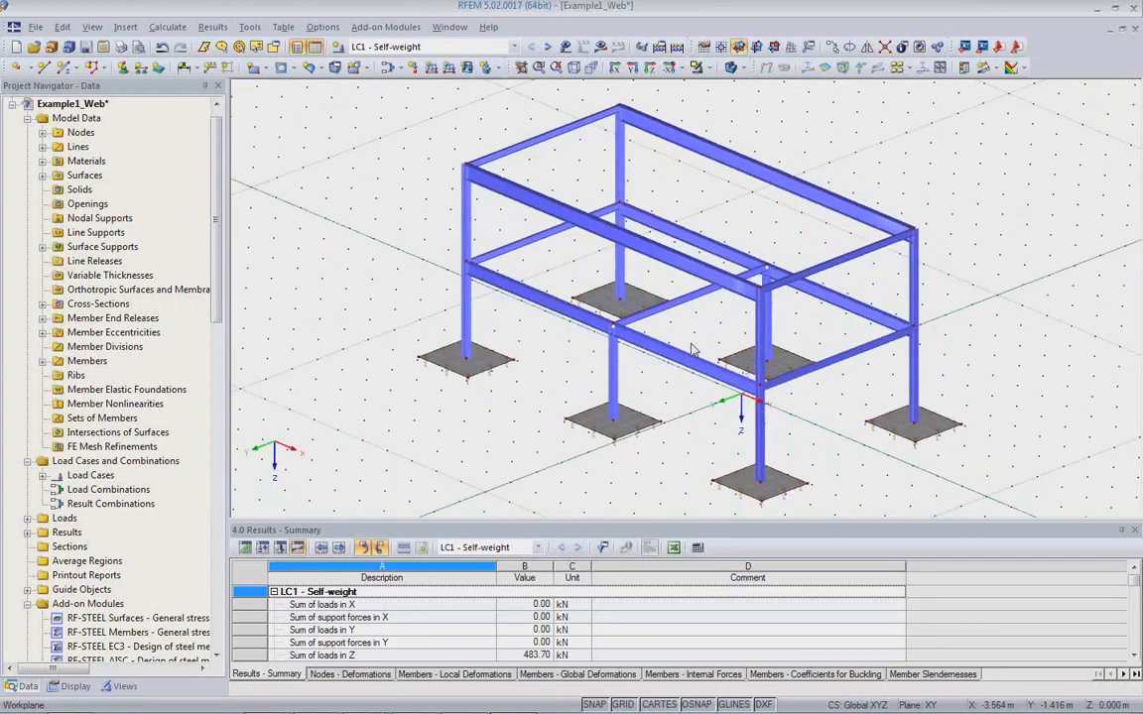
Switch to Revit and re-export the frame to RFEM, updating the existing structure without member eccentricities and with isolated foundations as nodal supports YYY NNY
mouse_move(363, 712)
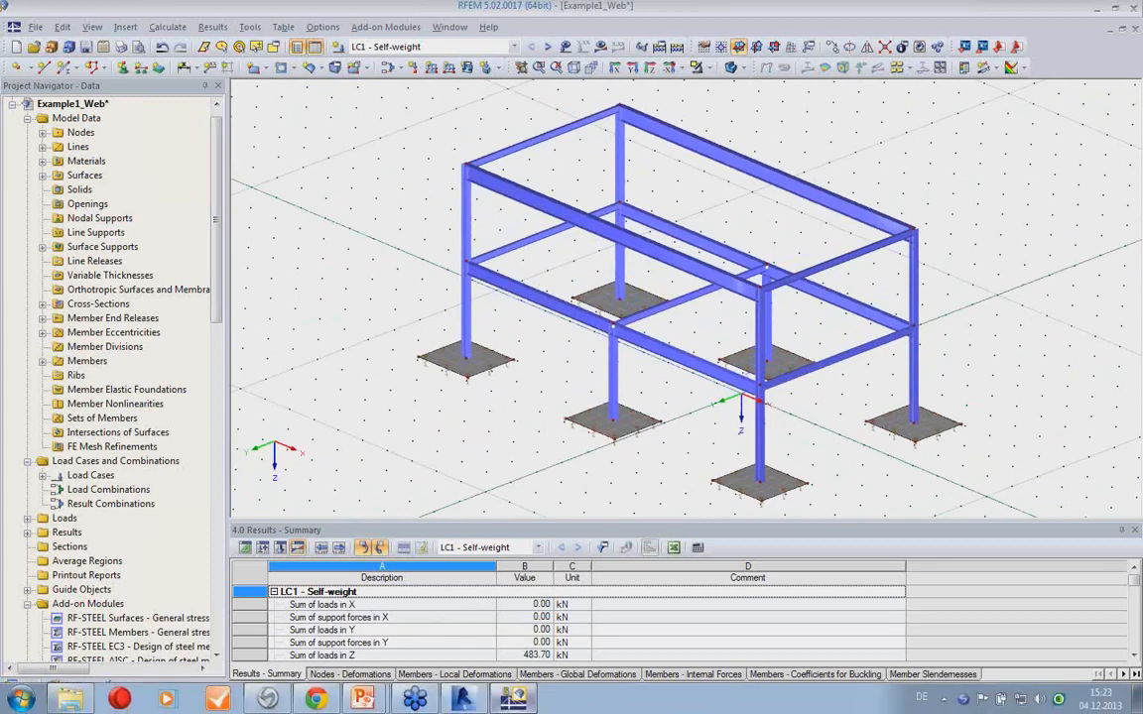
left_click(463, 700)
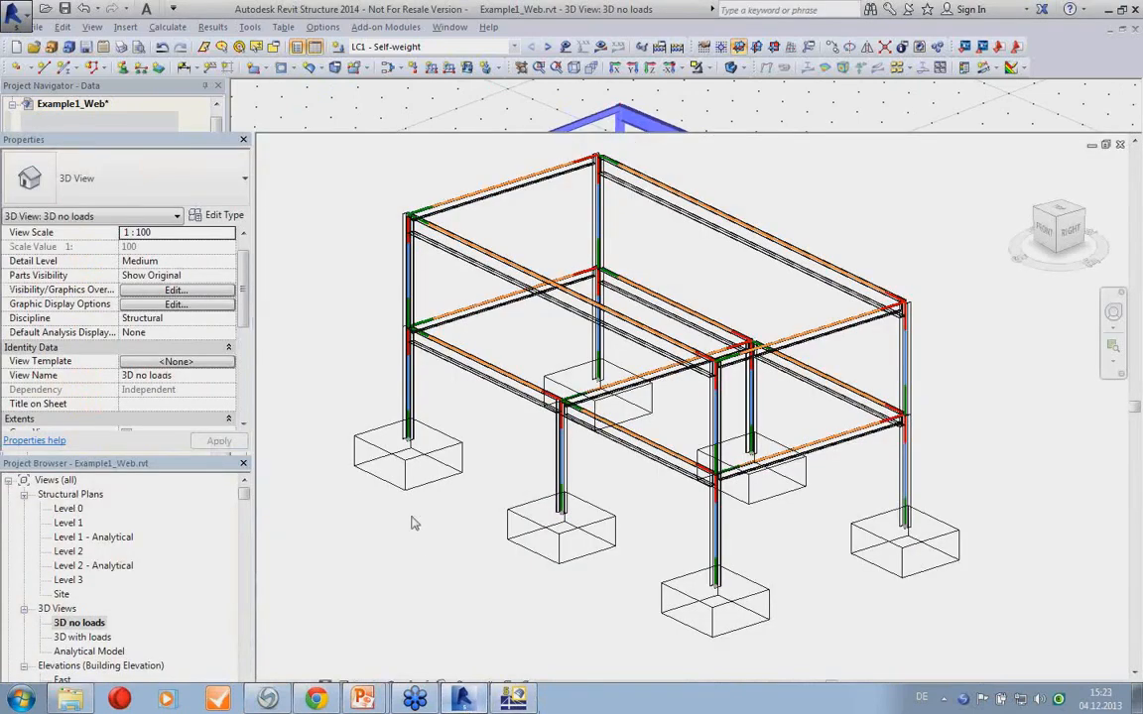
left_click(33, 68)
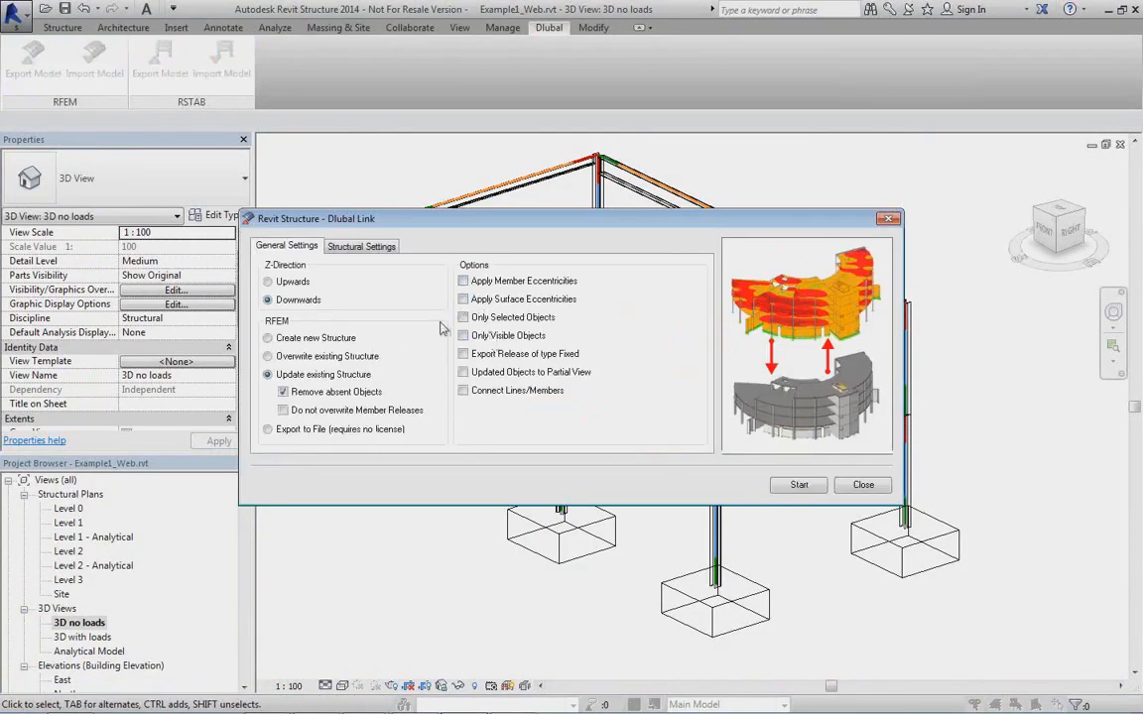
left_click(365, 247)
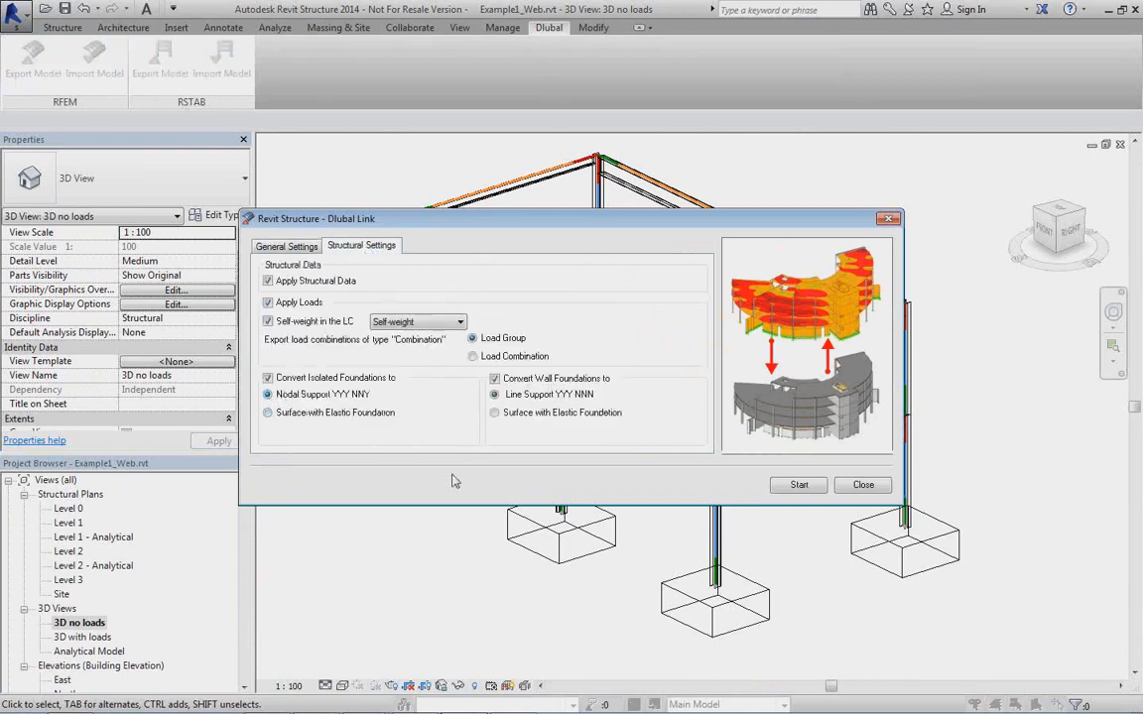
left_click(282, 243)
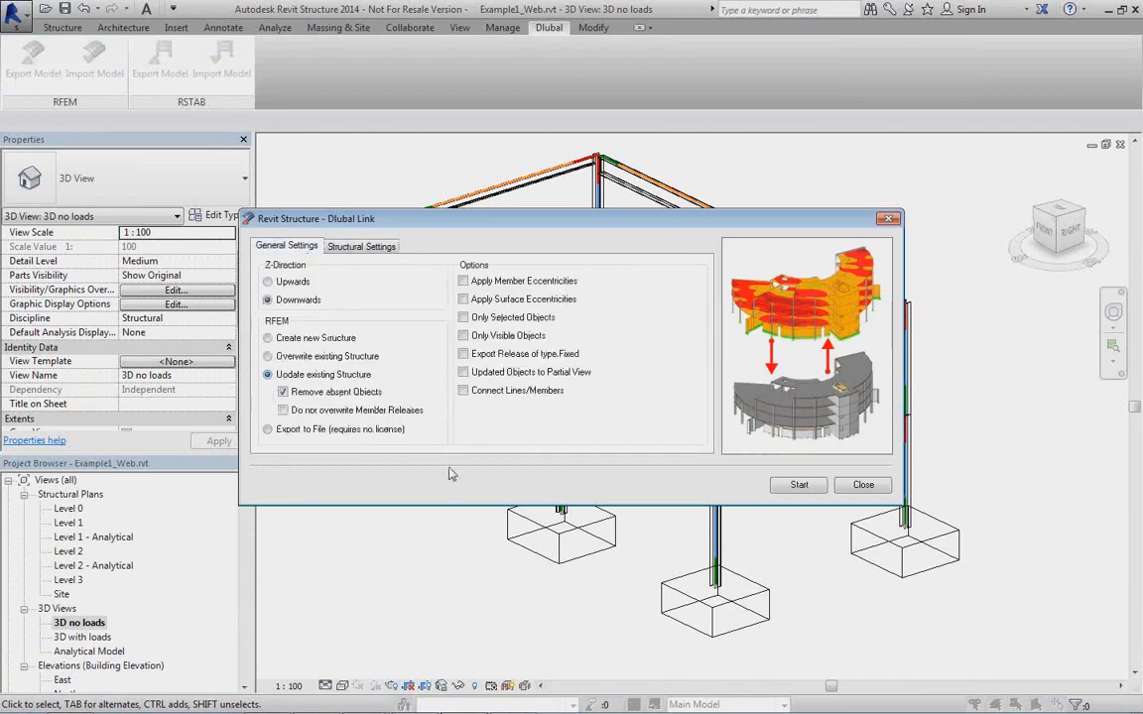
left_click(812, 491)
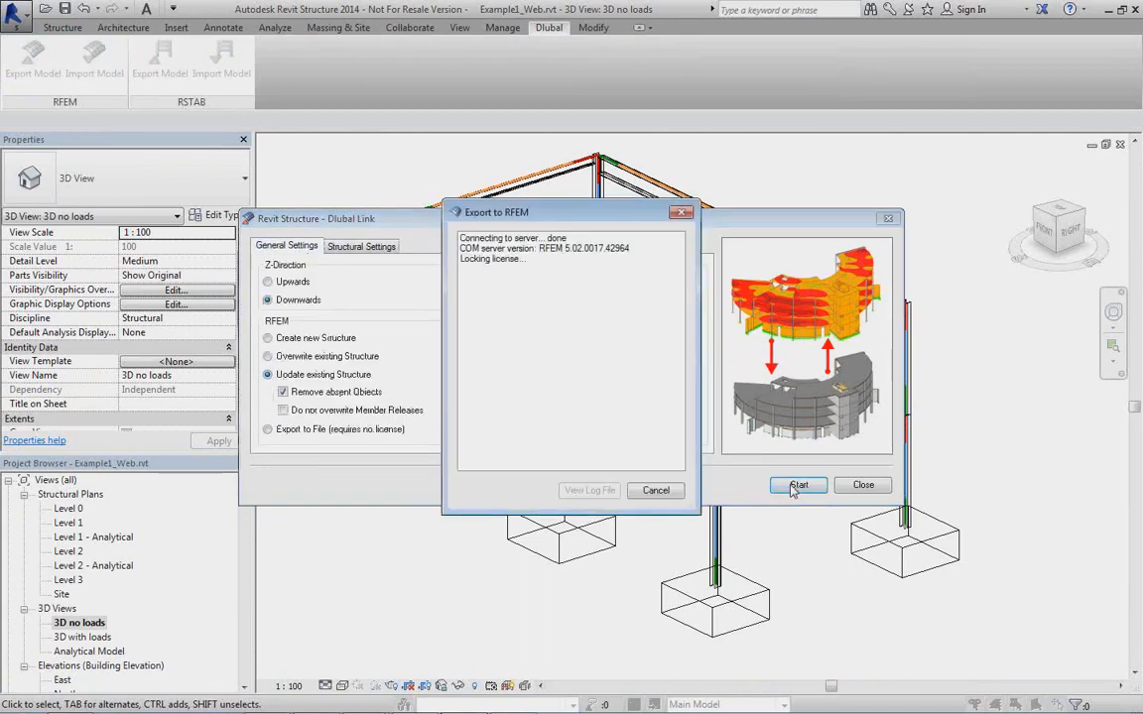
left_click(656, 490)
left_click(863, 484)
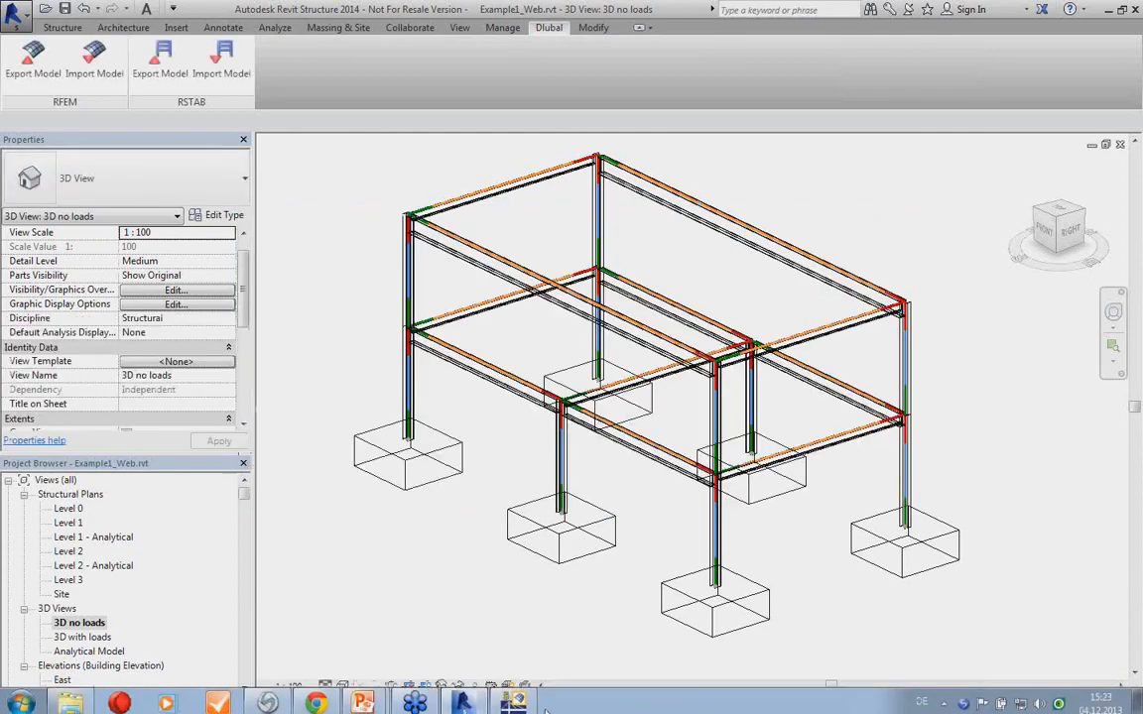
Switch to RFEM and inspect the updated frame with its nodal supports from an elevated angle
left_click(515, 697)
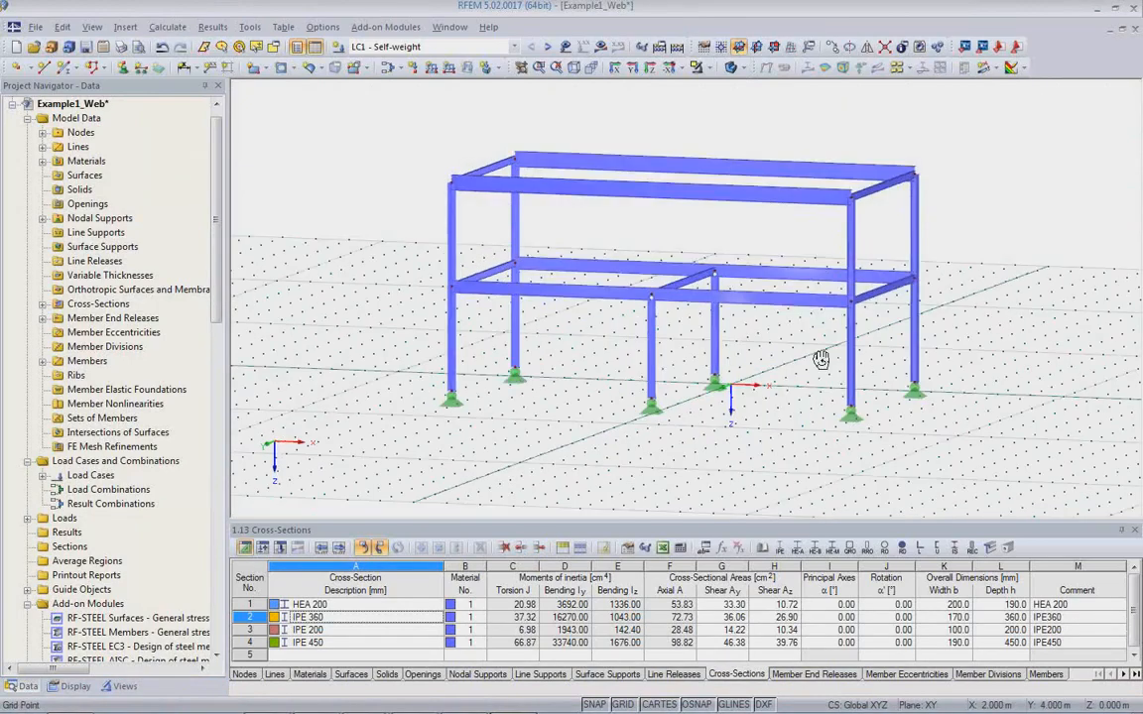
scroll(623, 424, "up", 3)
middle_click_drag(704, 408, 711, 289, "ctrl")
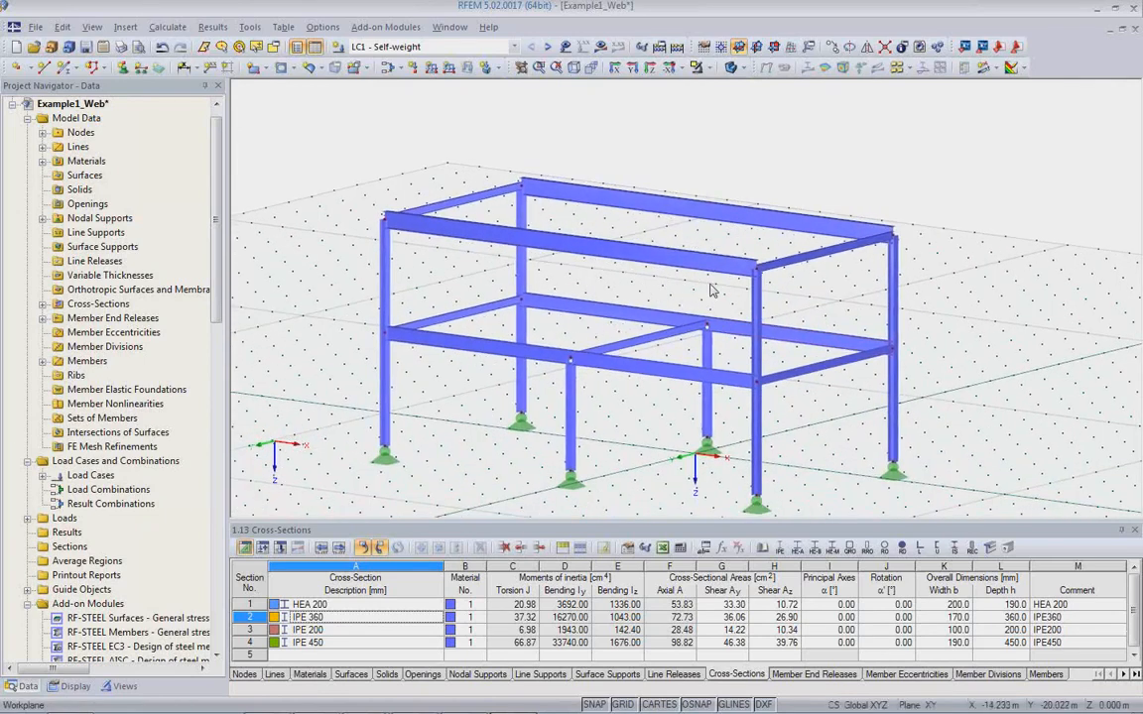
Calculate LC1 - Self-weight for the updated model and view the M-y moments on the members
left_click(601, 48)
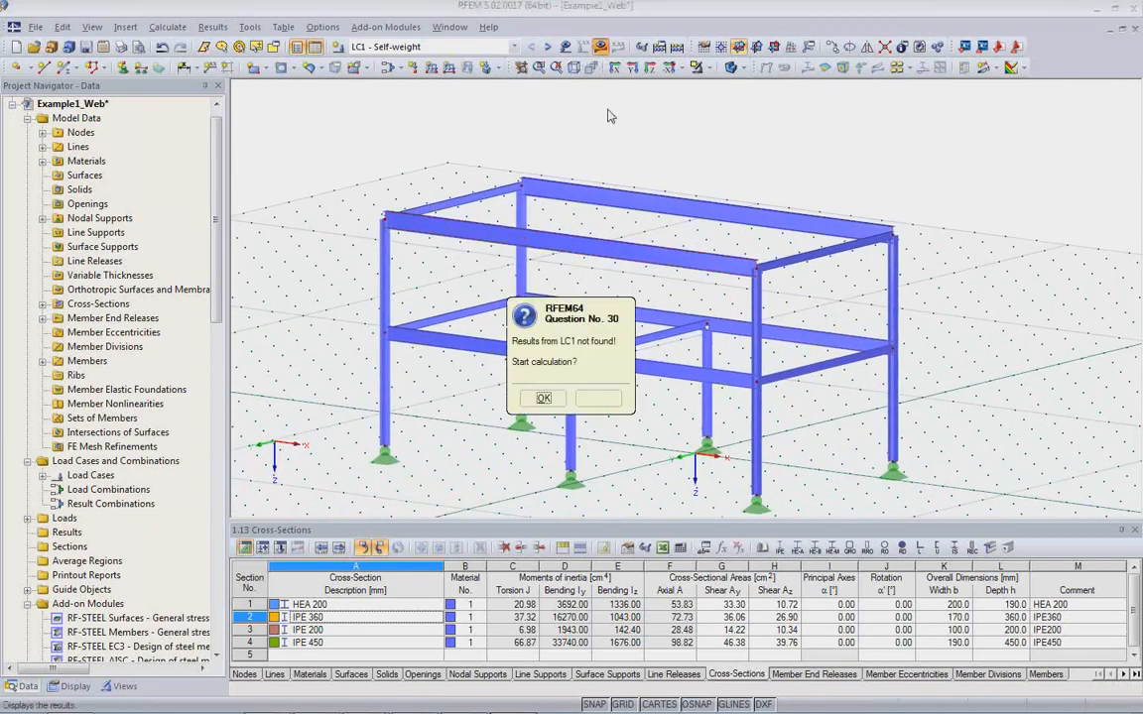
key("Return")
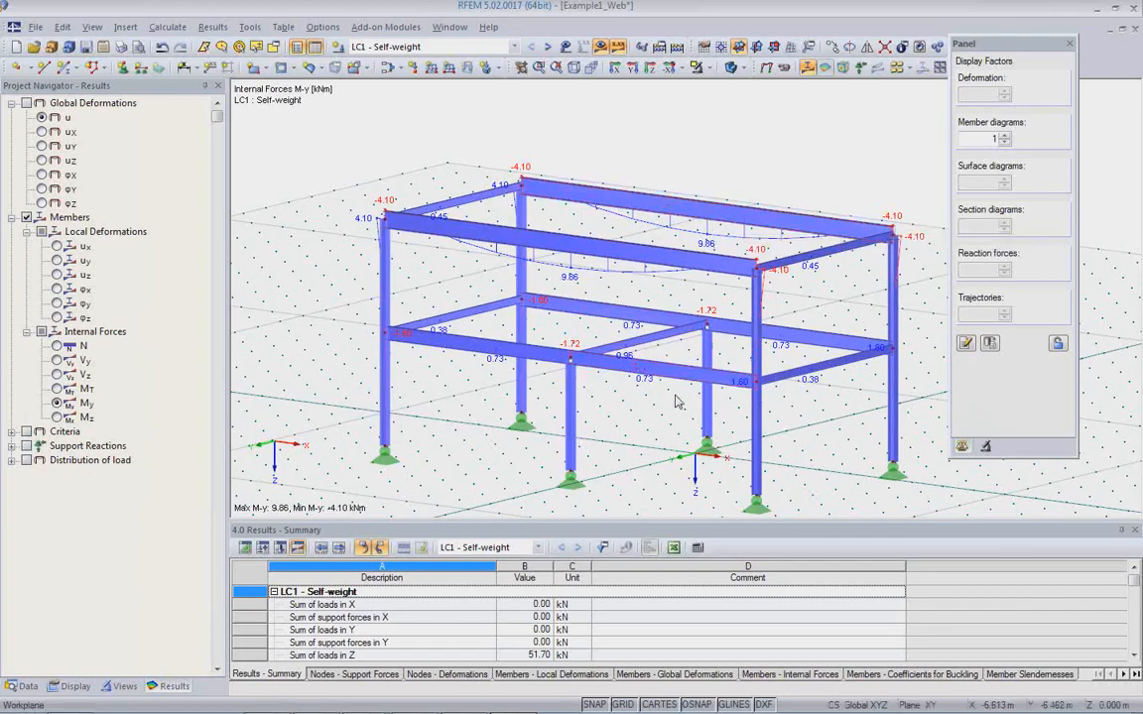
middle_click_drag(691, 380, 673, 349, "ctrl")
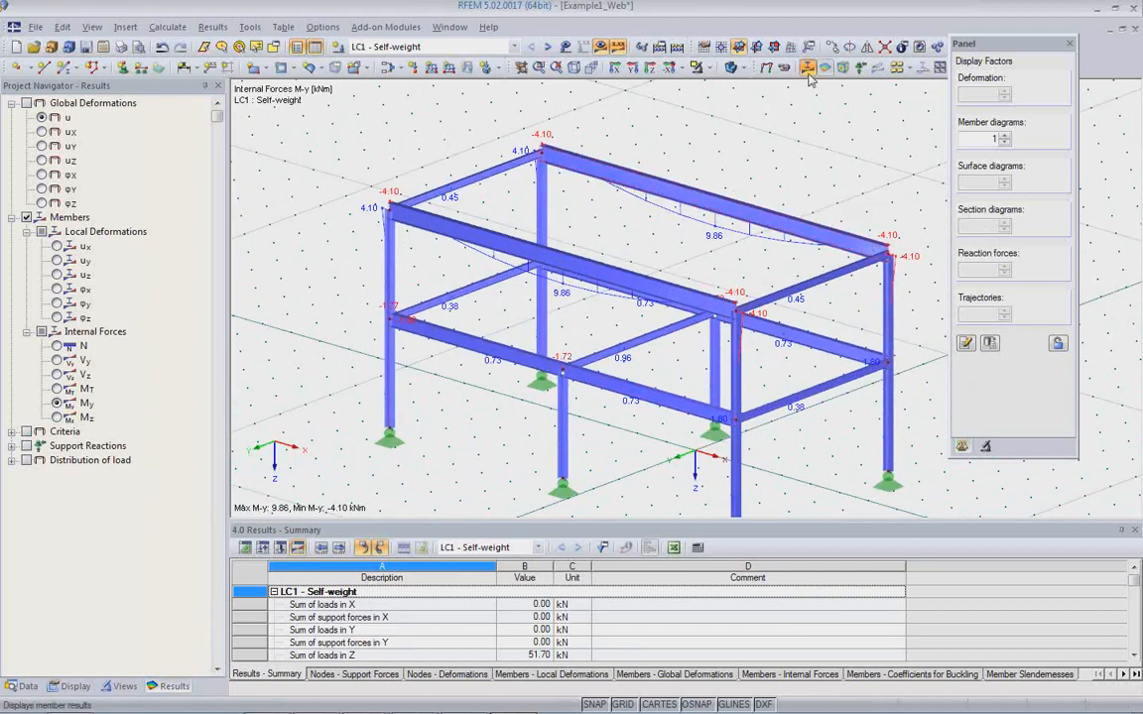
Hide the LC1 results and inspect the solid frame's beams, columns and nodal supports
left_click(540, 46)
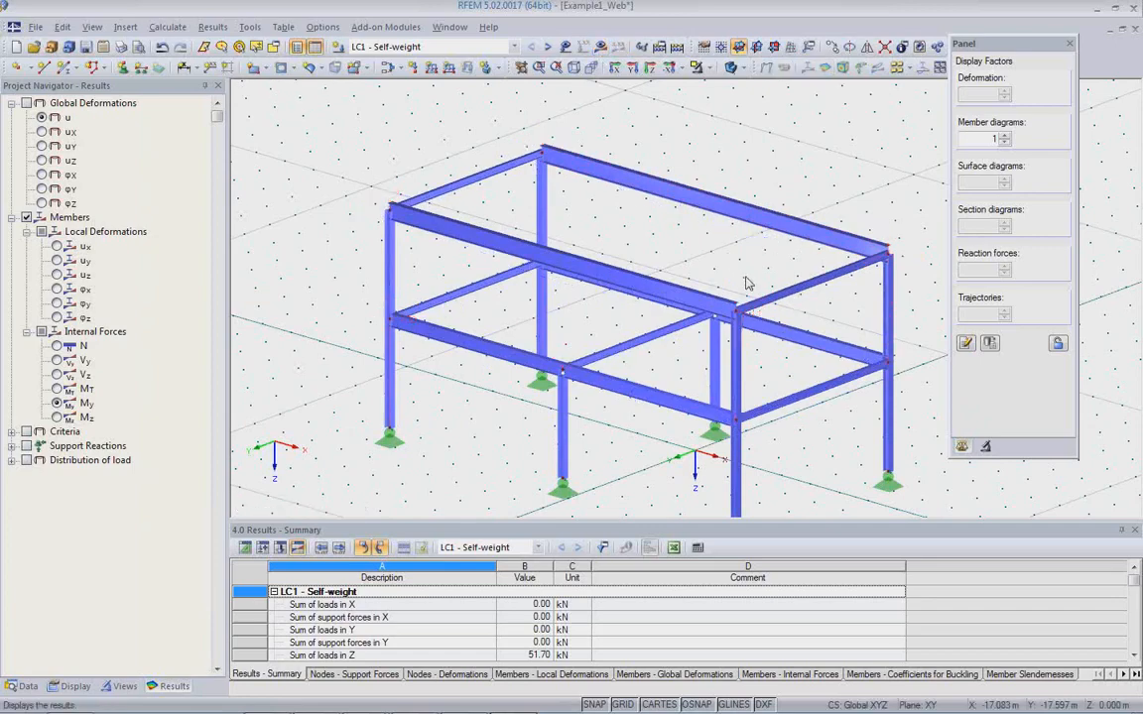
scroll(650, 283, "up", 3)
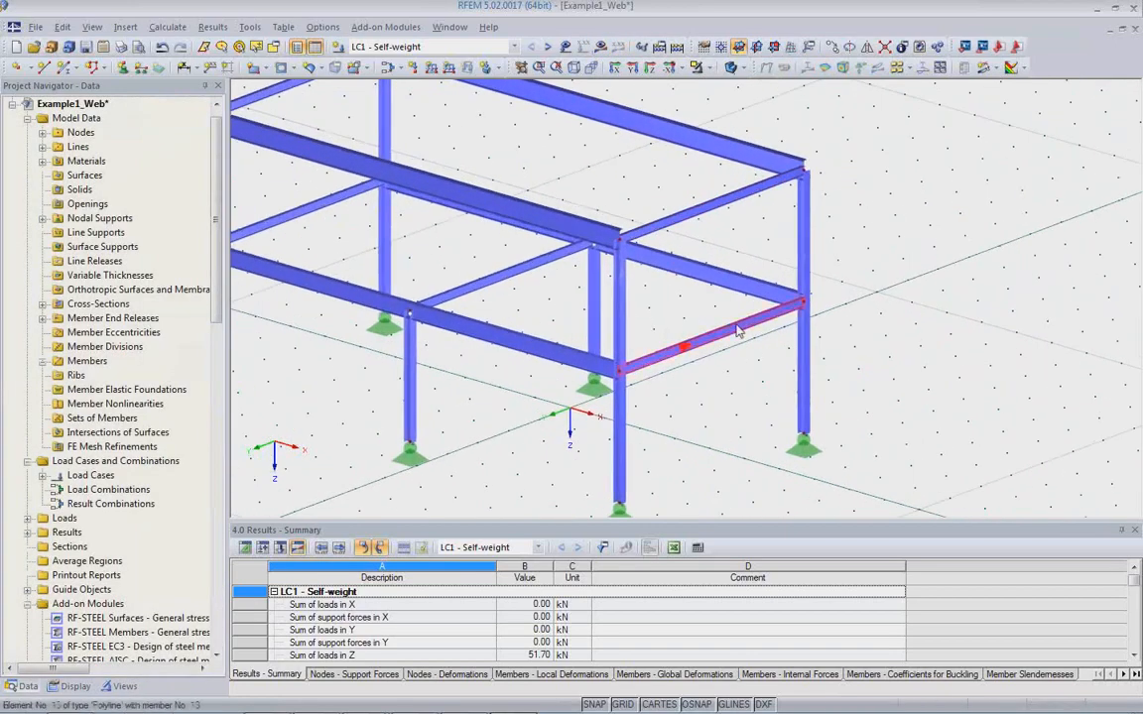
middle_click_drag(700, 383, 580, 313)
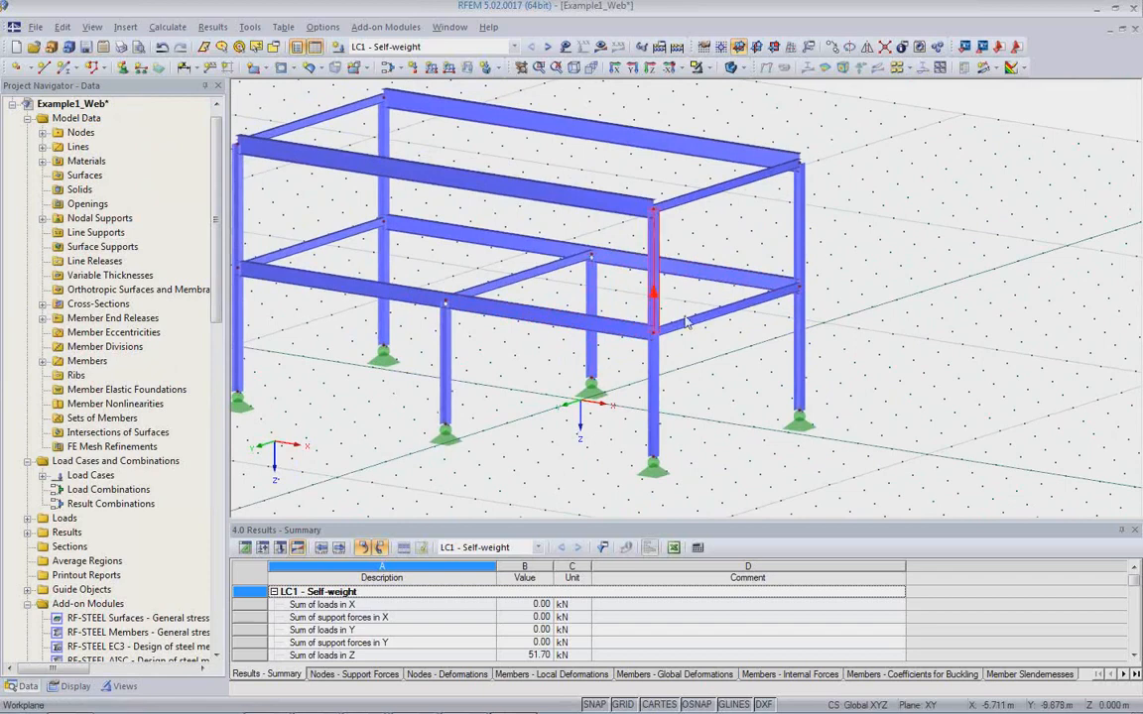
middle_click_drag(663, 355, 808, 424)
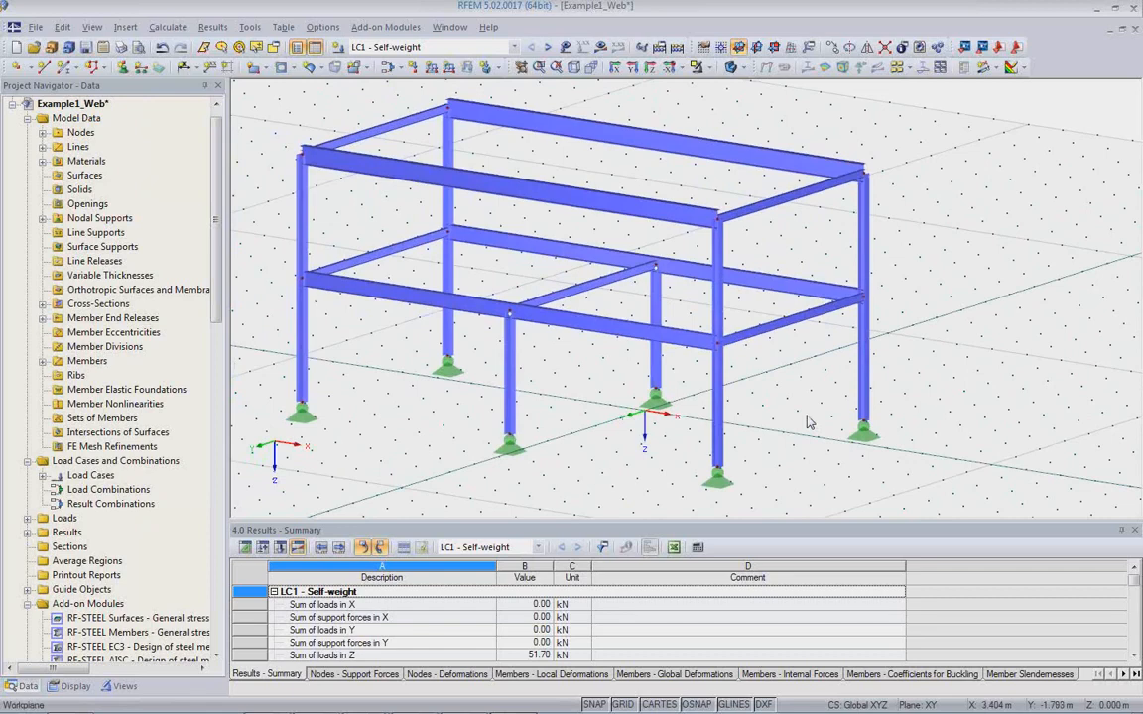
Copy the cross beam at the frame's lower end twice in the negative global X direction to add two intermediate floor beams
left_click(784, 332)
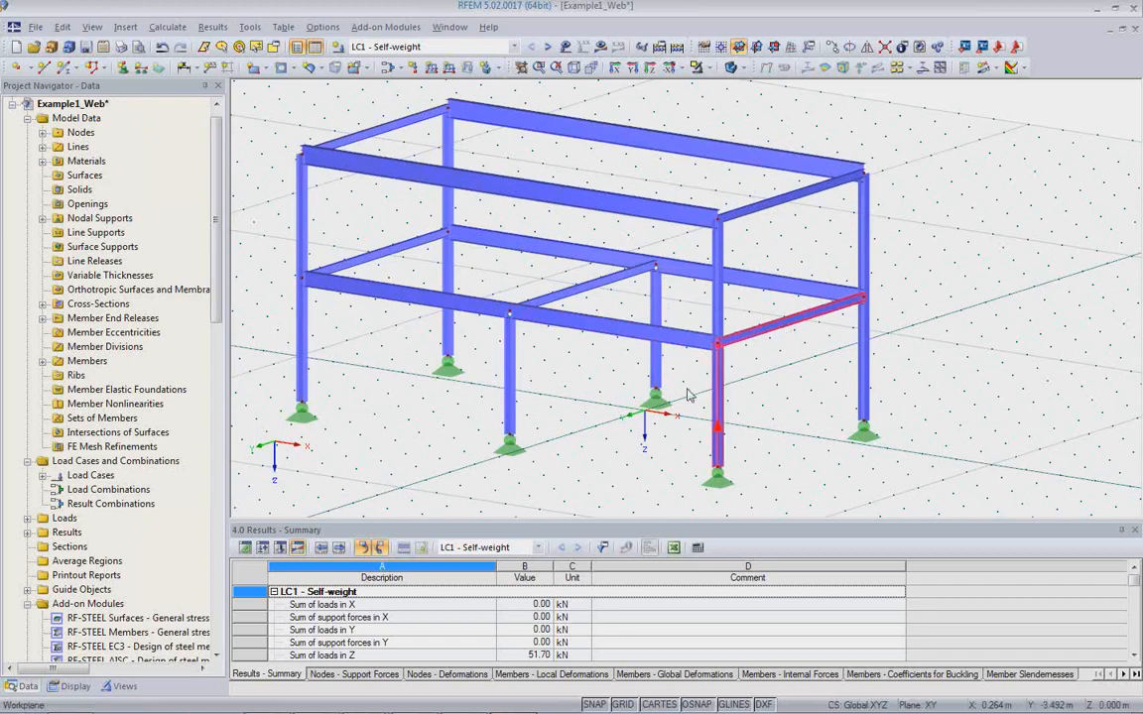
left_click(833, 49)
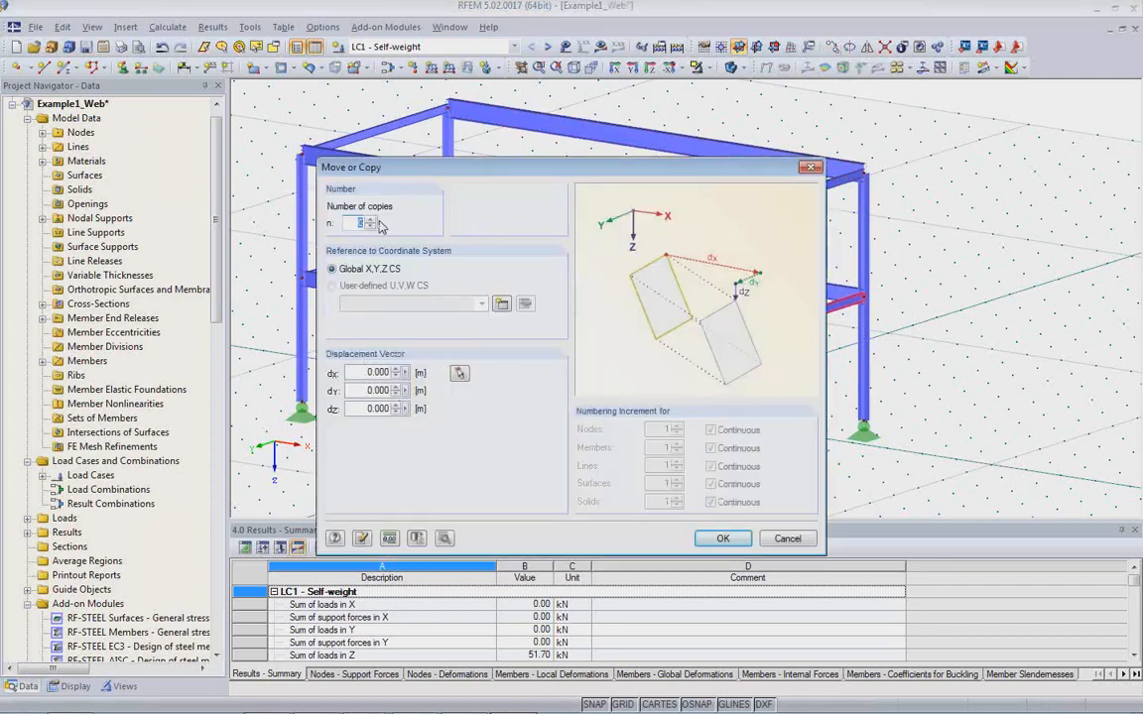
type("2")
left_click(383, 373)
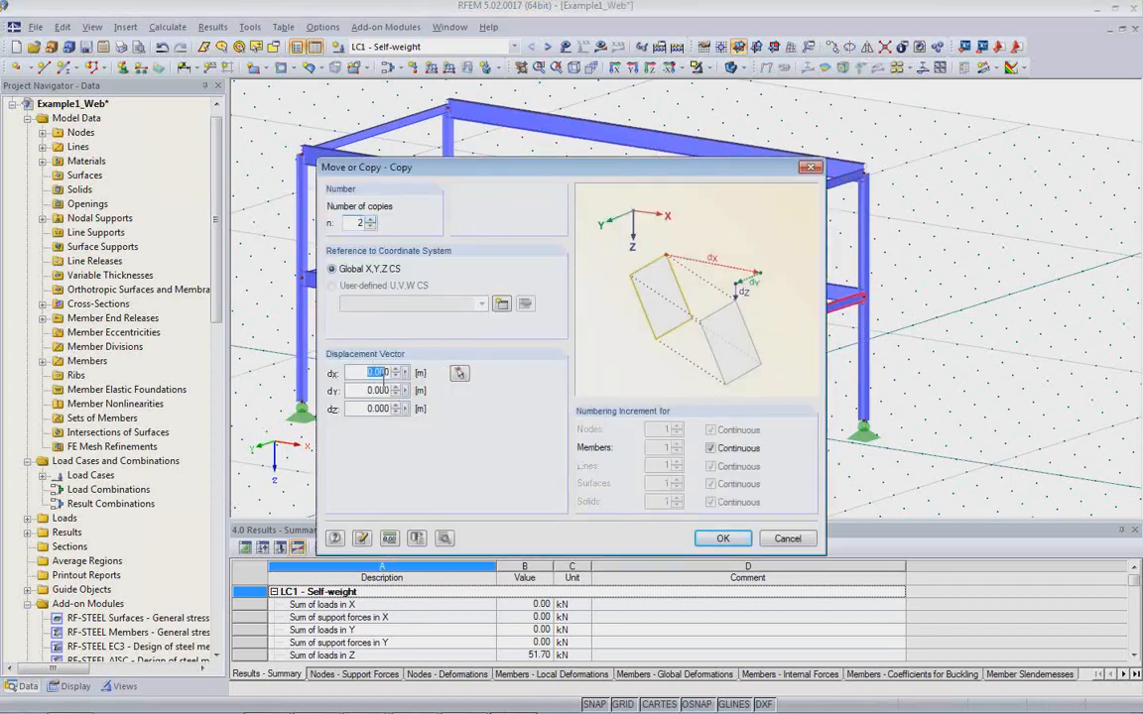
key("BackSpace")
left_click(723, 542)
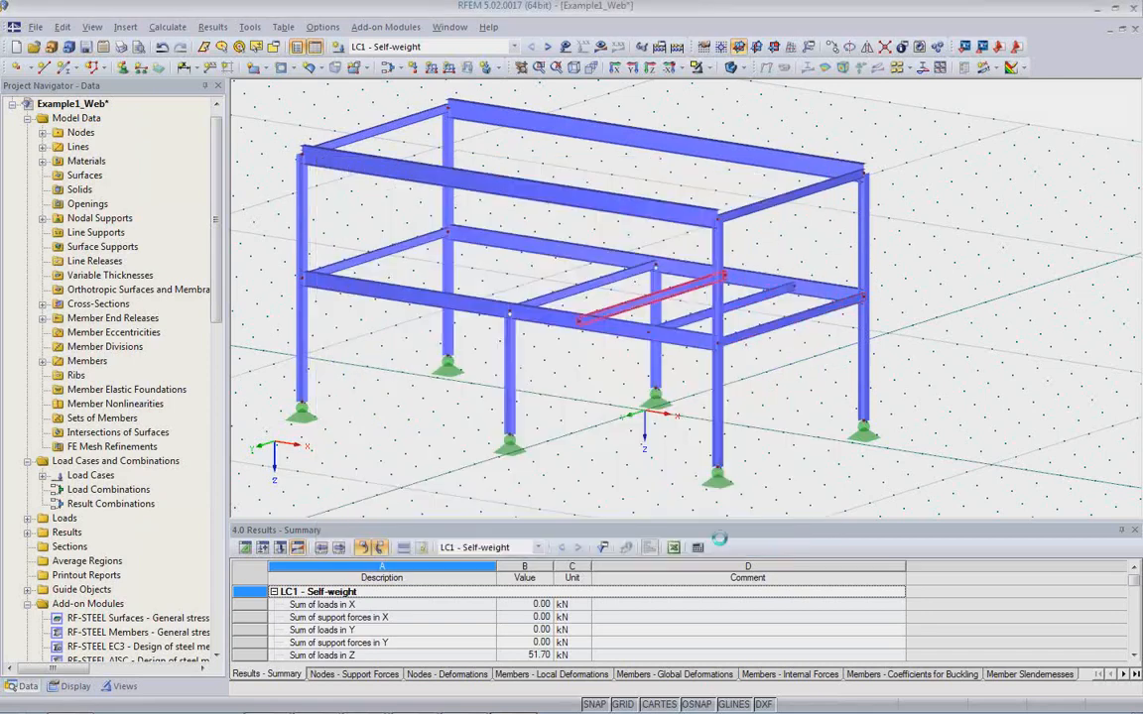
Assign a new IPE 500 cross-section in Steel S 235 to the two copied floor beams
scroll(696, 351, "up", 1)
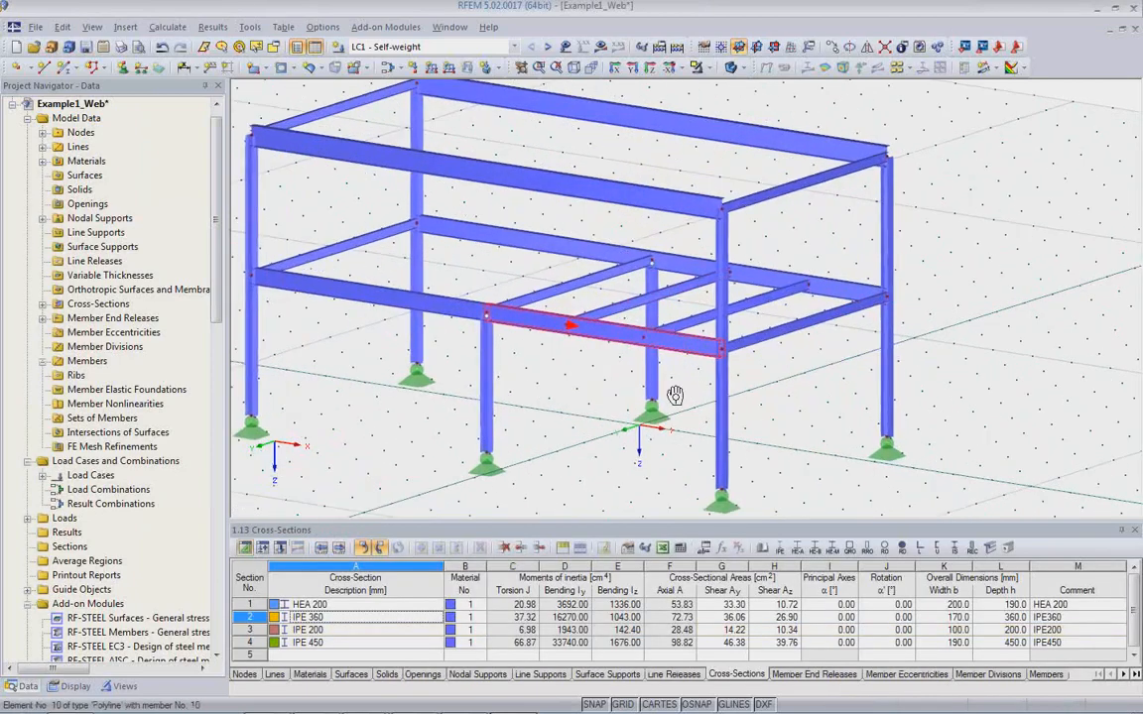
middle_click_drag(694, 362, 651, 433, "ctrl")
scroll(651, 432, "up", 2)
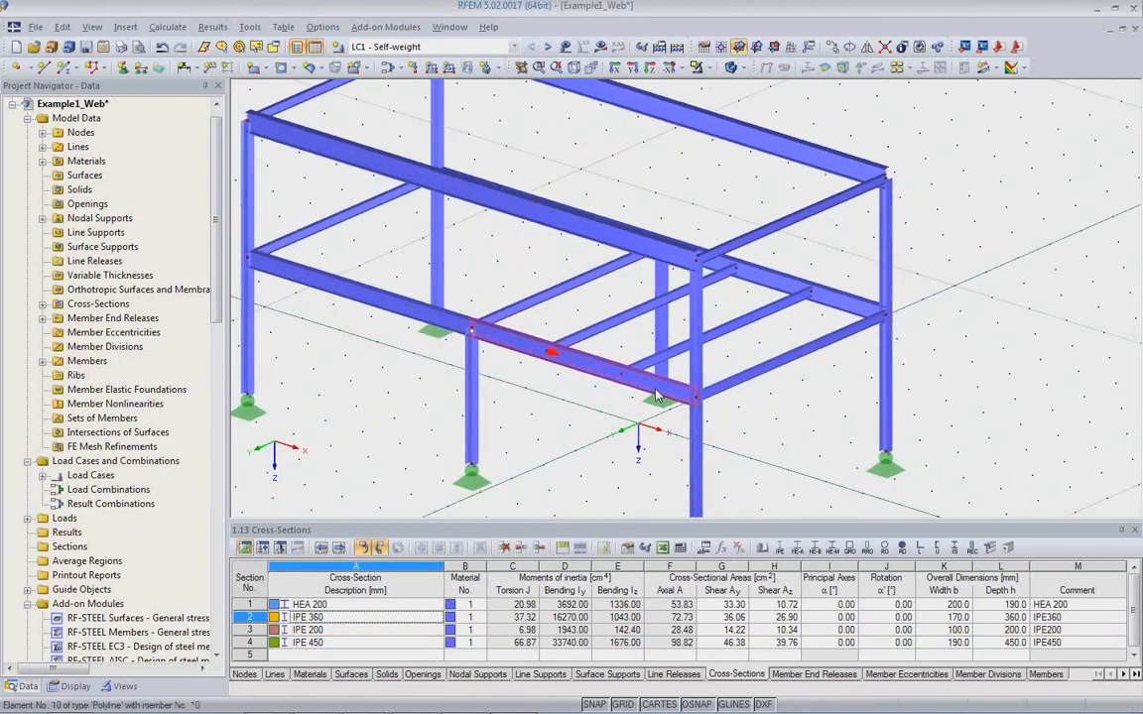
middle_click_drag(732, 377, 791, 356)
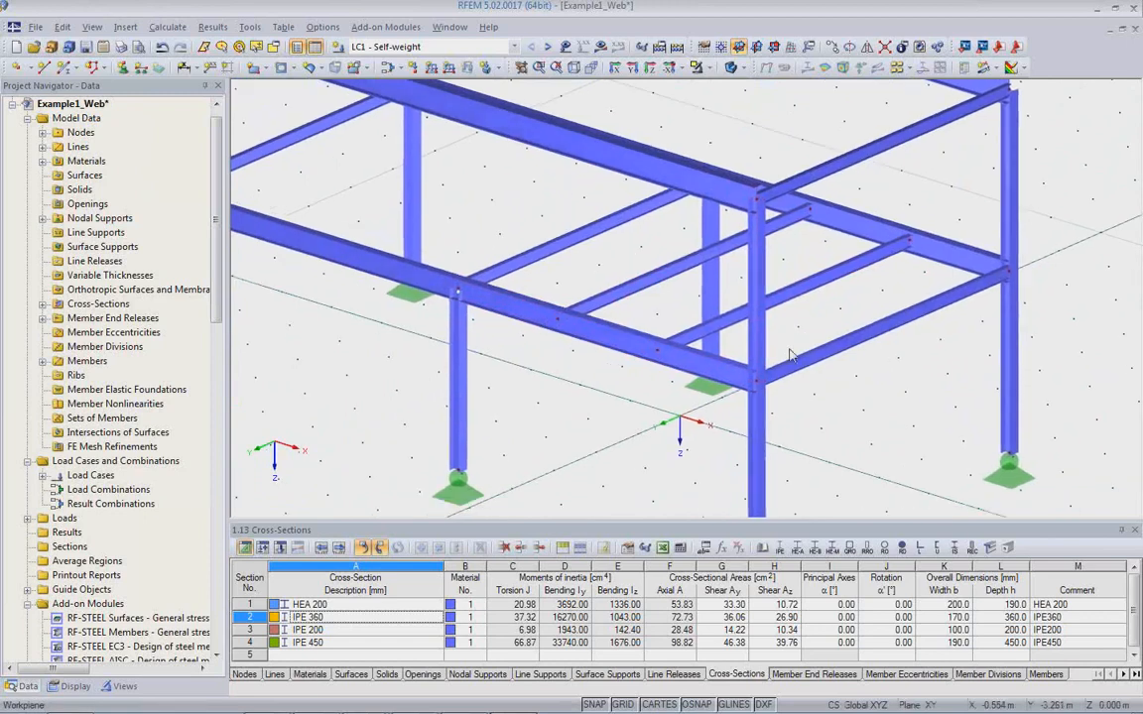
scroll(790, 354, "down", 1)
left_click(657, 292)
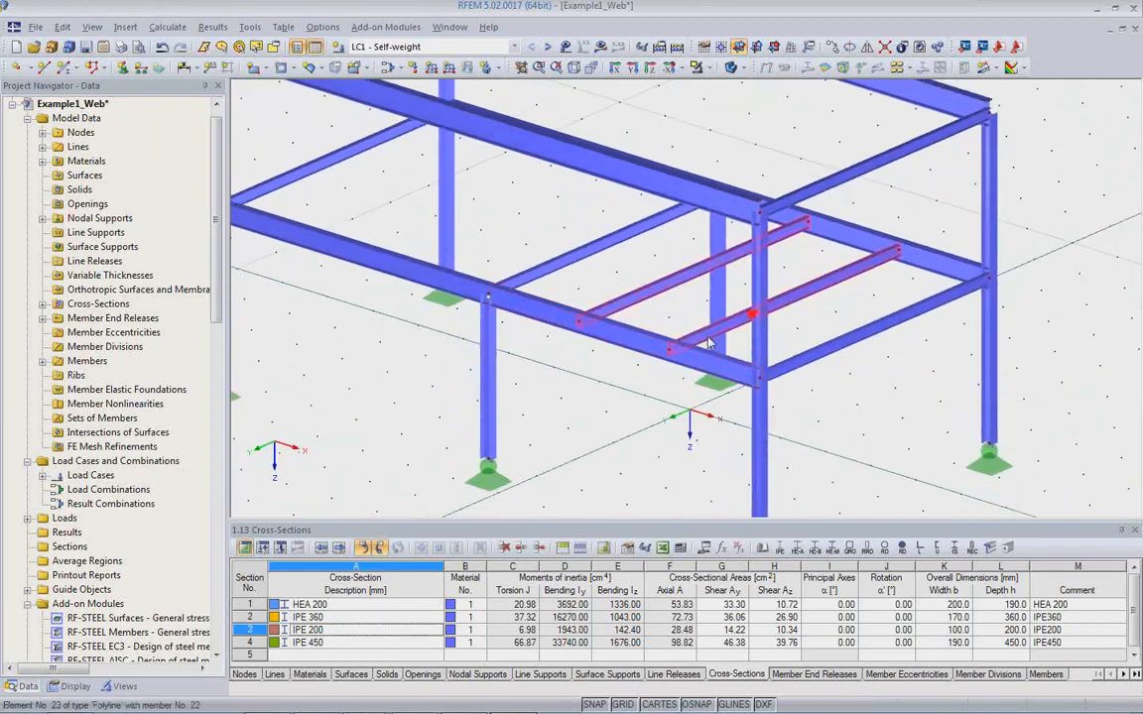
double_click(709, 344)
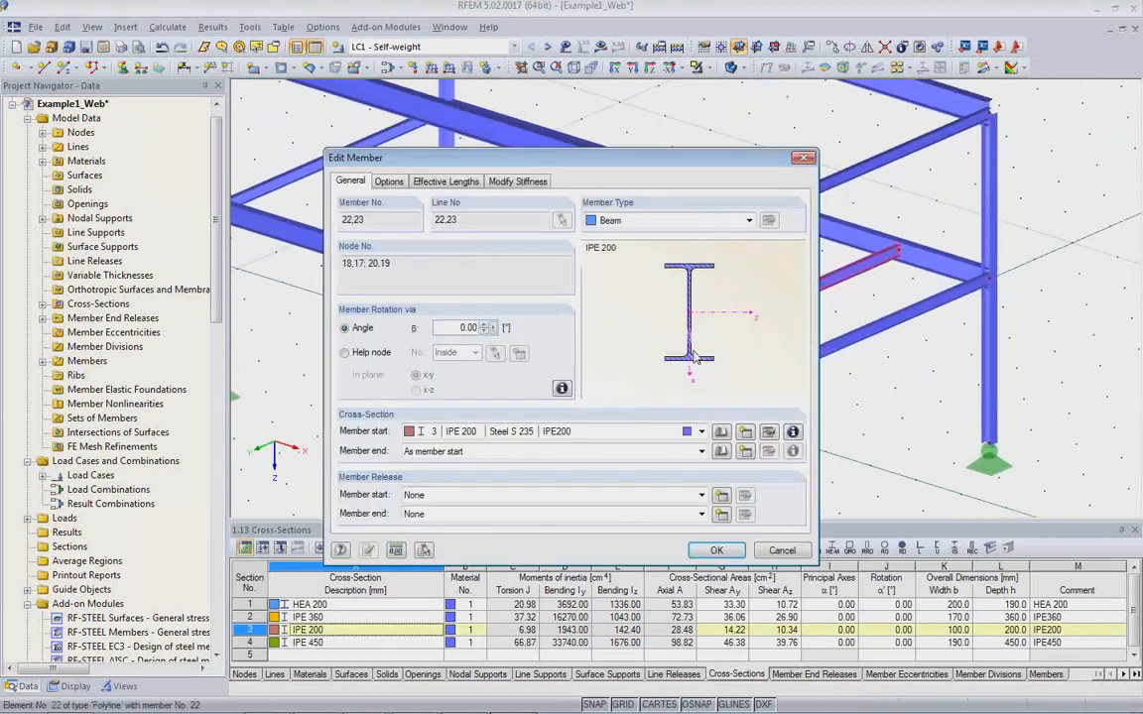
left_click(527, 412)
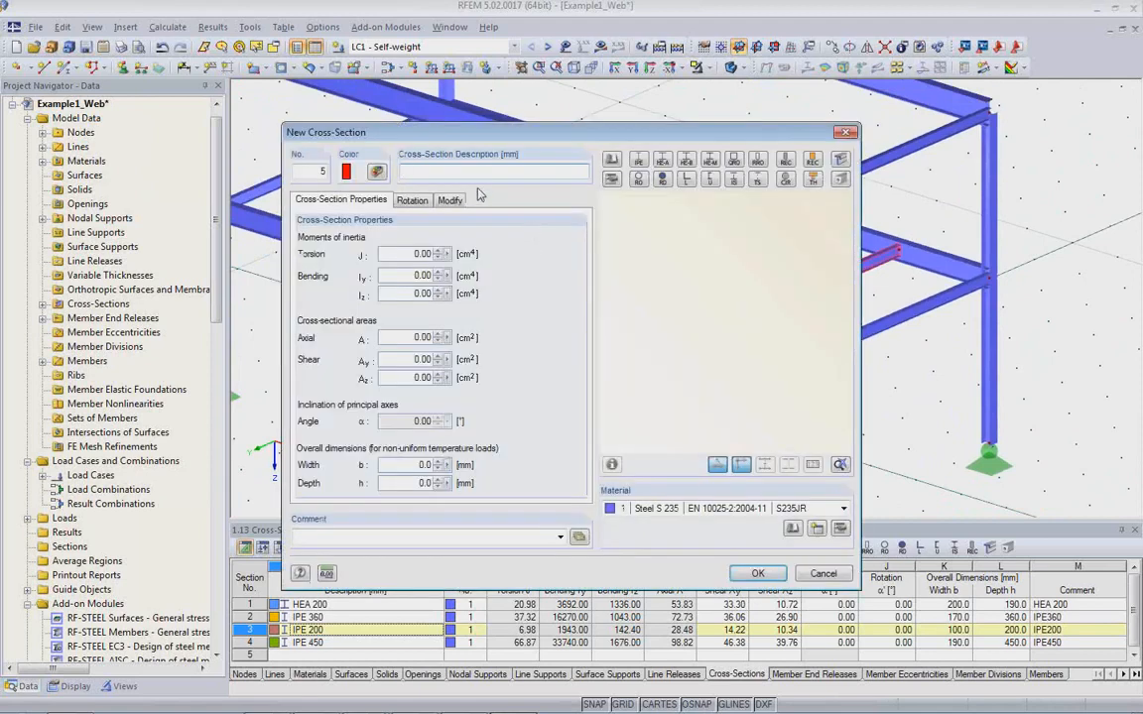
type("IPE 500")
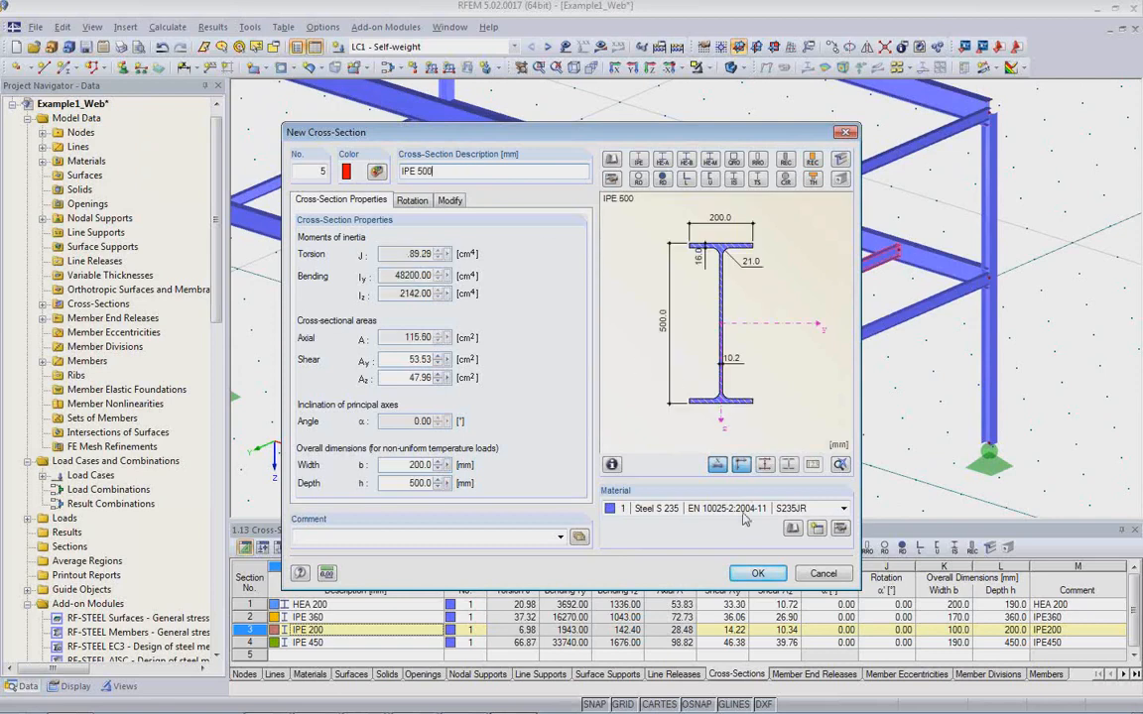
left_click(757, 573)
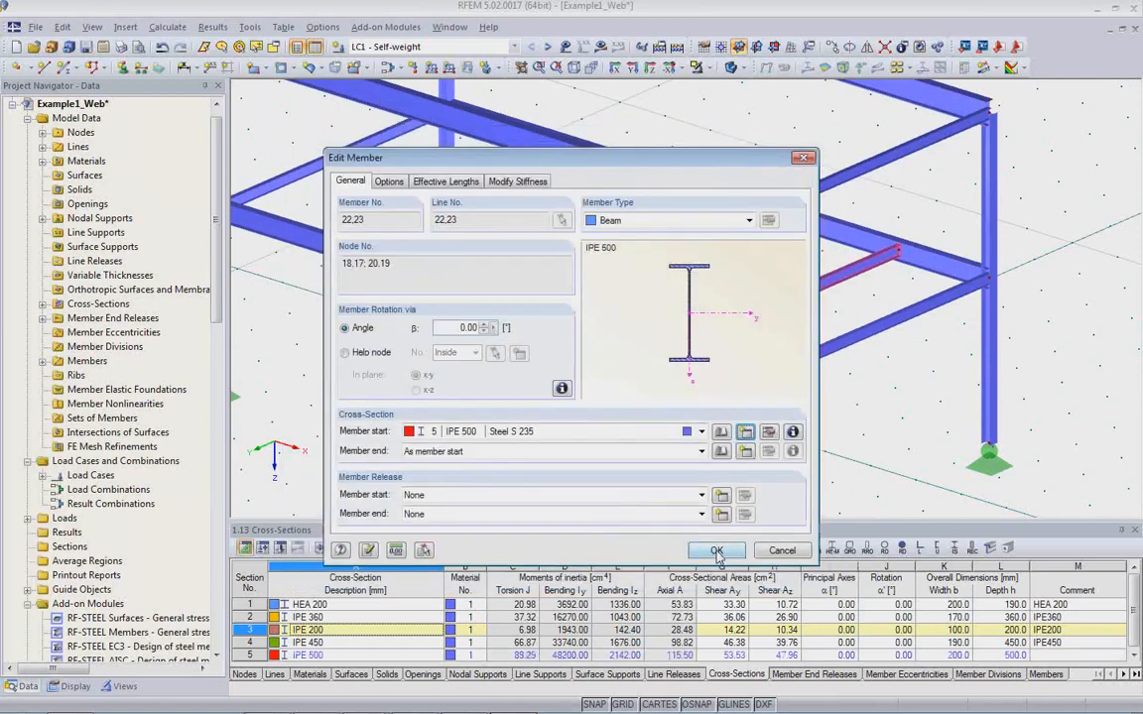
left_click(717, 551)
Set the member rotation angle of the two intermediate lower-storey columns to -90°
middle_click_drag(697, 377, 658, 357, "ctrl")
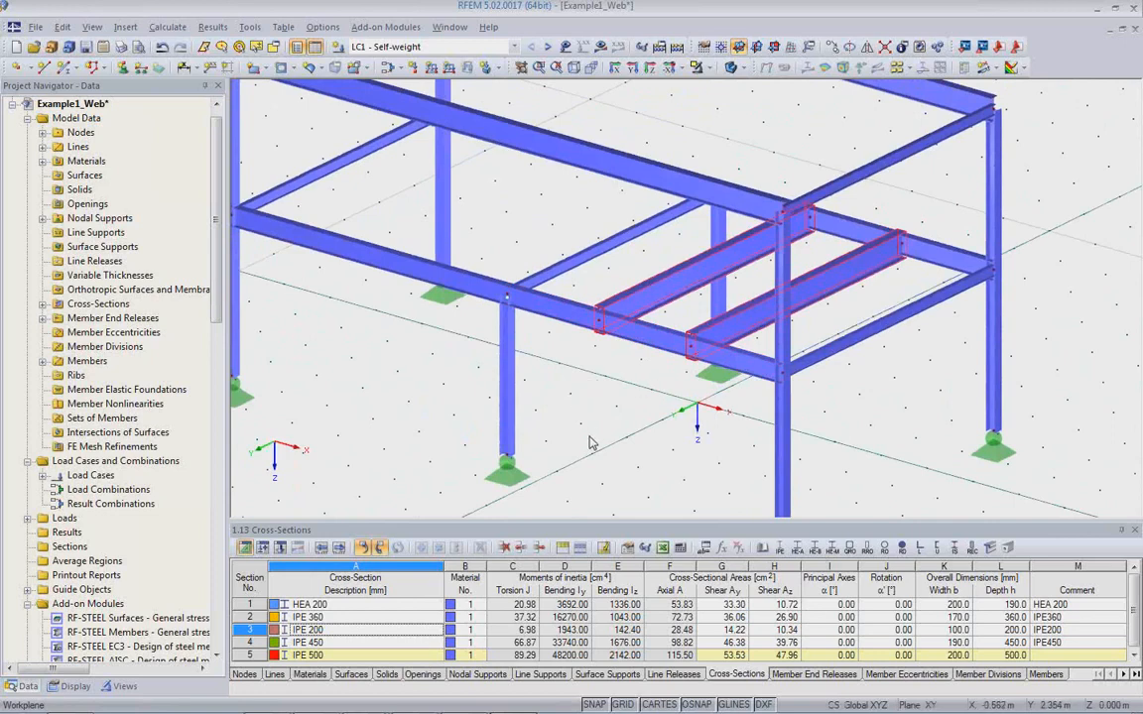
scroll(555, 416, "up", 4)
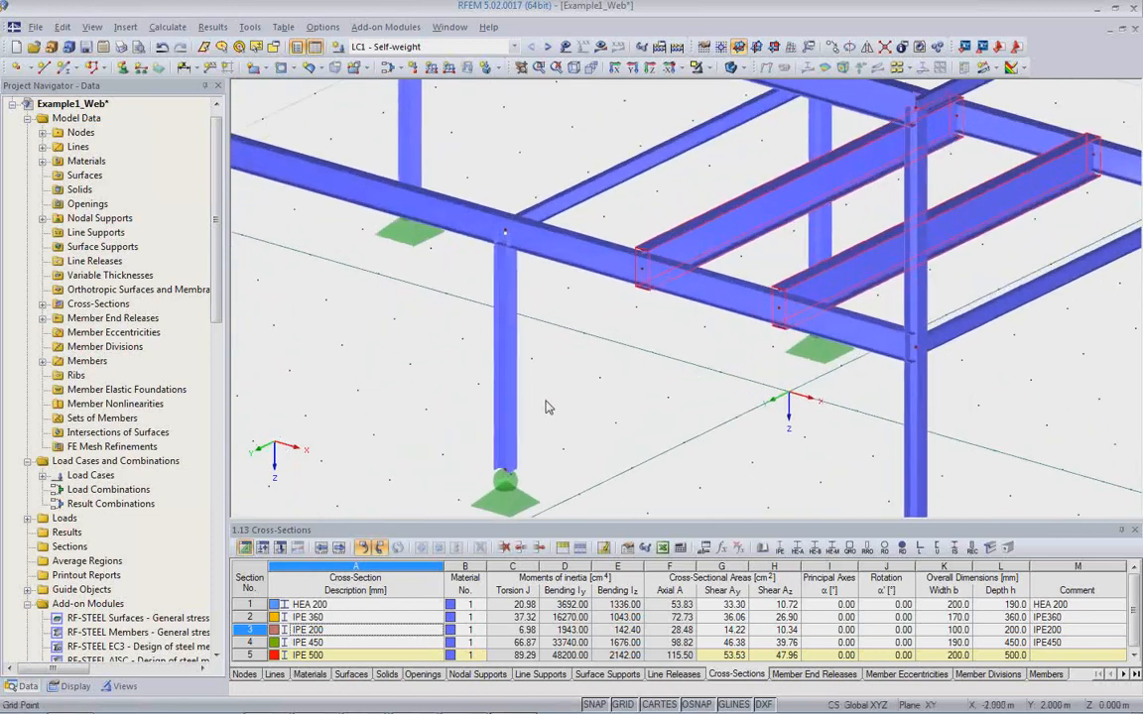
left_click(507, 406)
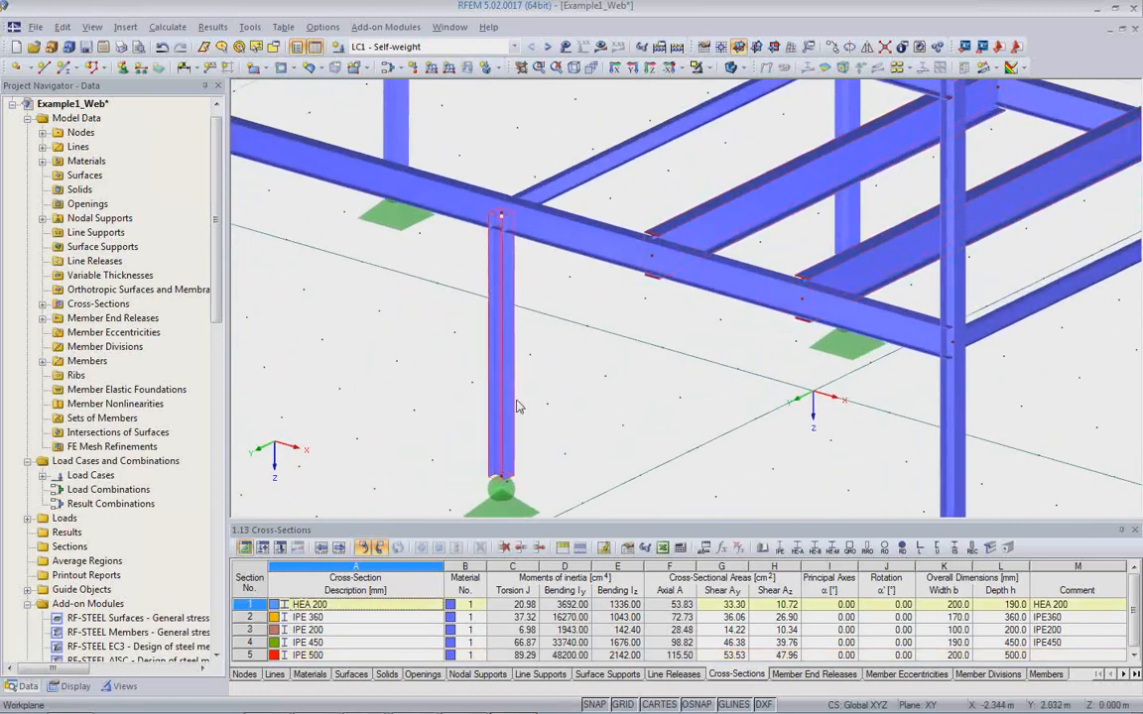
scroll(529, 446, "up", 1)
scroll(530, 446, "up", 2)
scroll(822, 208, "up", 2)
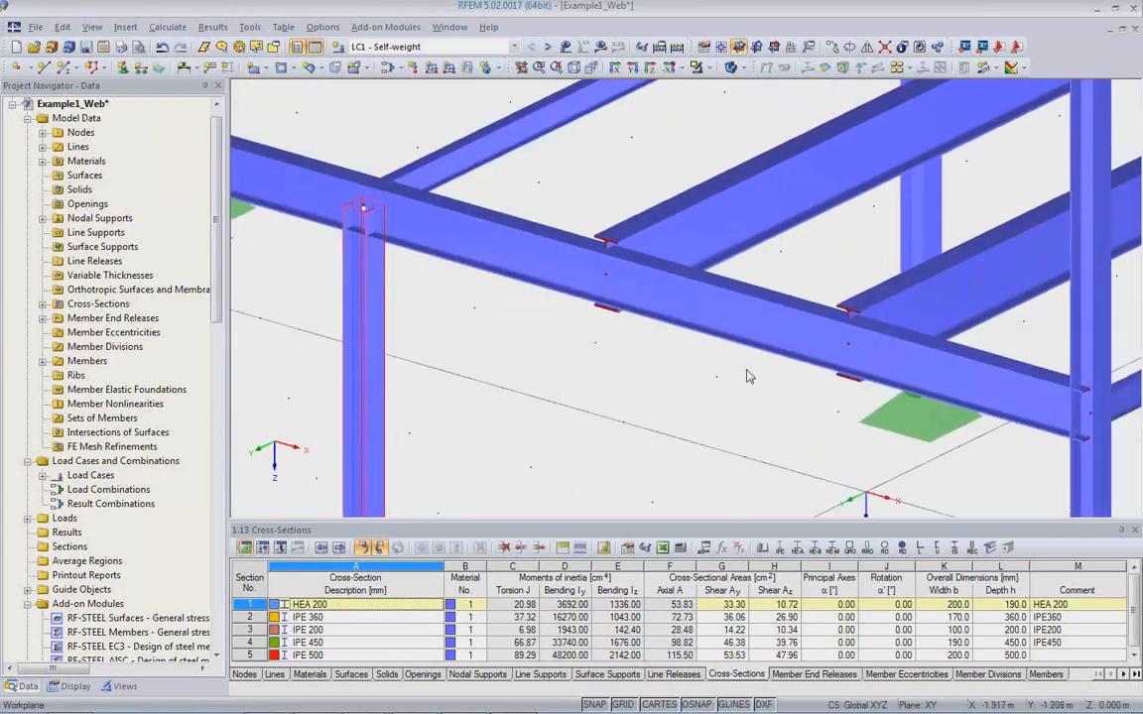
scroll(672, 337, "down", 1)
scroll(746, 375, "down", 1)
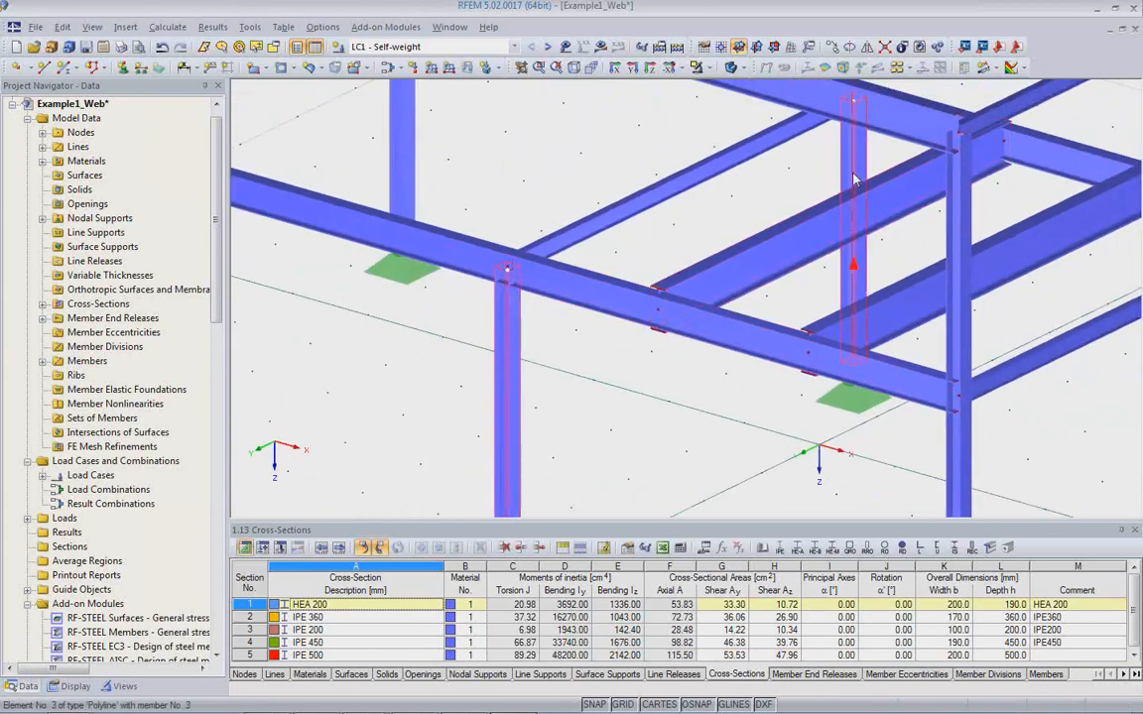
double_click(853, 179)
double_click(449, 328)
type("-90")
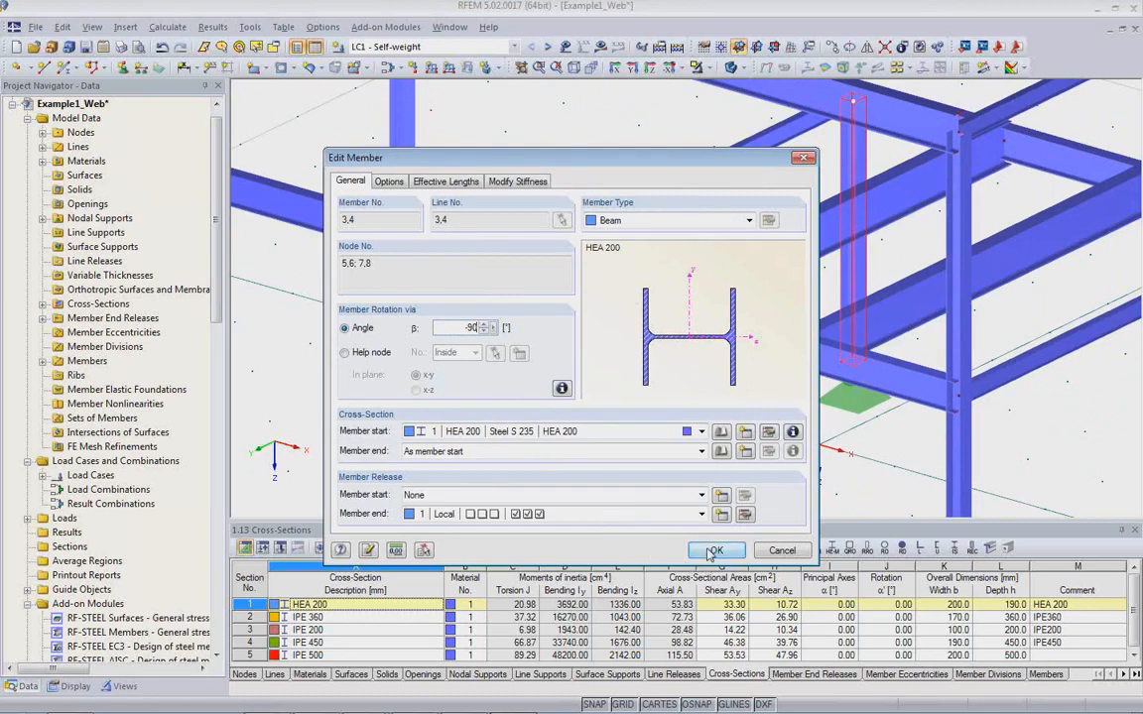
Change the columns' shared HEA 200 cross-section to HEA 300 and apply the member edits
left_click(769, 432)
left_click(472, 170)
key("BackSpace")
key("BackSpace")
key("BackSpace")
key("BackSpace")
type("300")
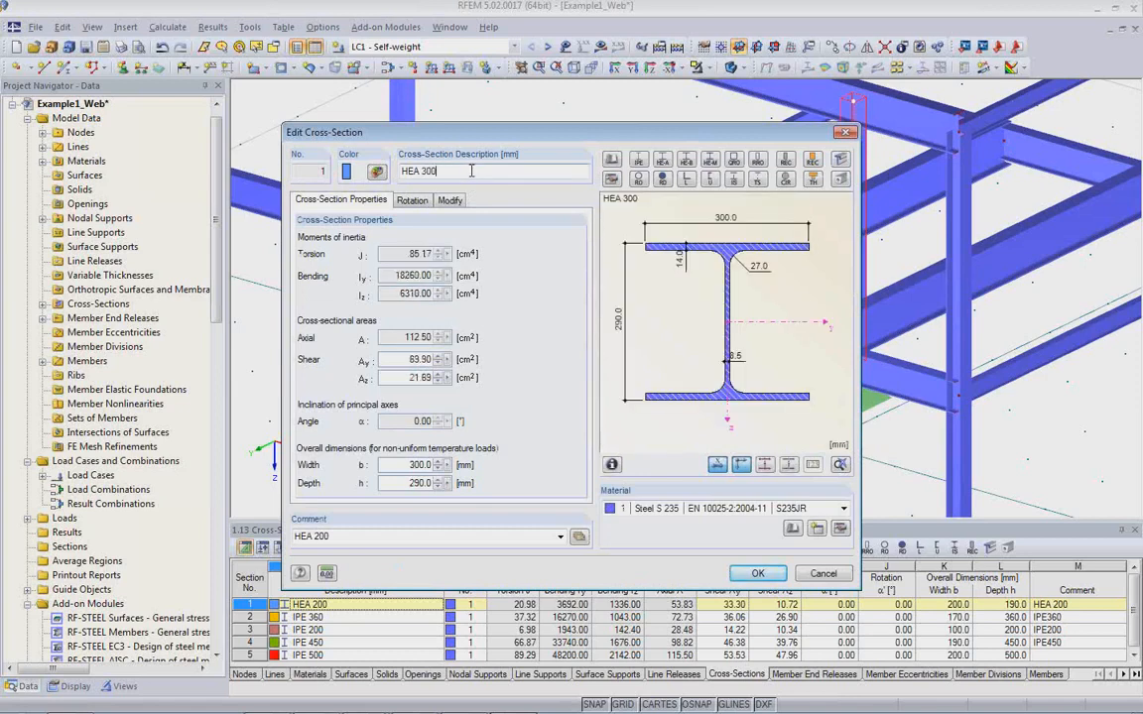
left_click(746, 573)
left_click(721, 548)
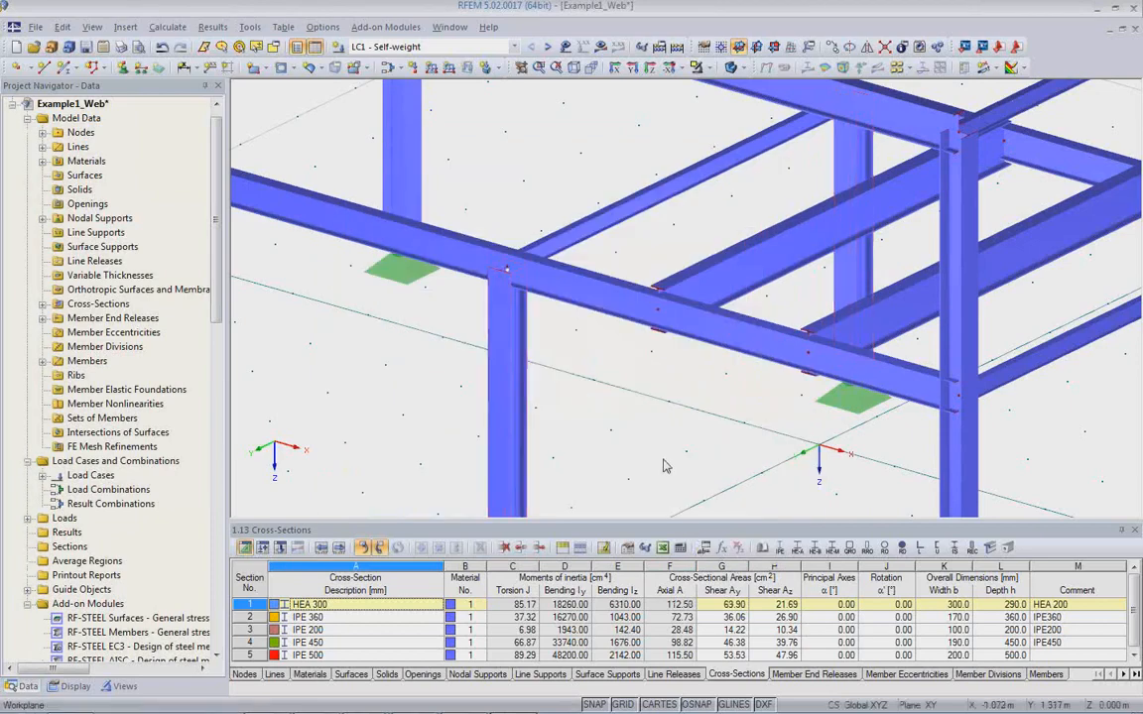
Check the front corner column's cross-section and rotation, and examine the whole modified frame
scroll(625, 428, "down", 2)
mouse_move(547, 364)
middle_mouse_down("ctrl")
mouse_move(500, 365)
mouse_move(599, 375)
mouse_move(466, 360)
mouse_move(600, 382)
mouse_move(536, 372)
middle_mouse_up("ctrl")
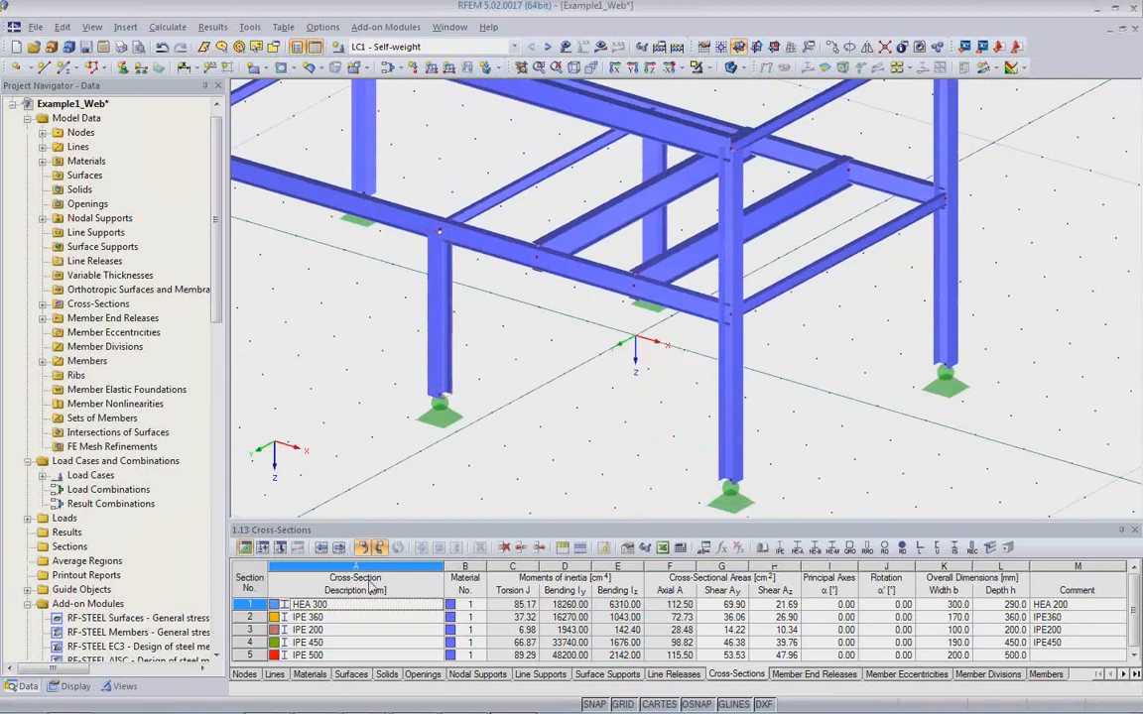
left_click(742, 434)
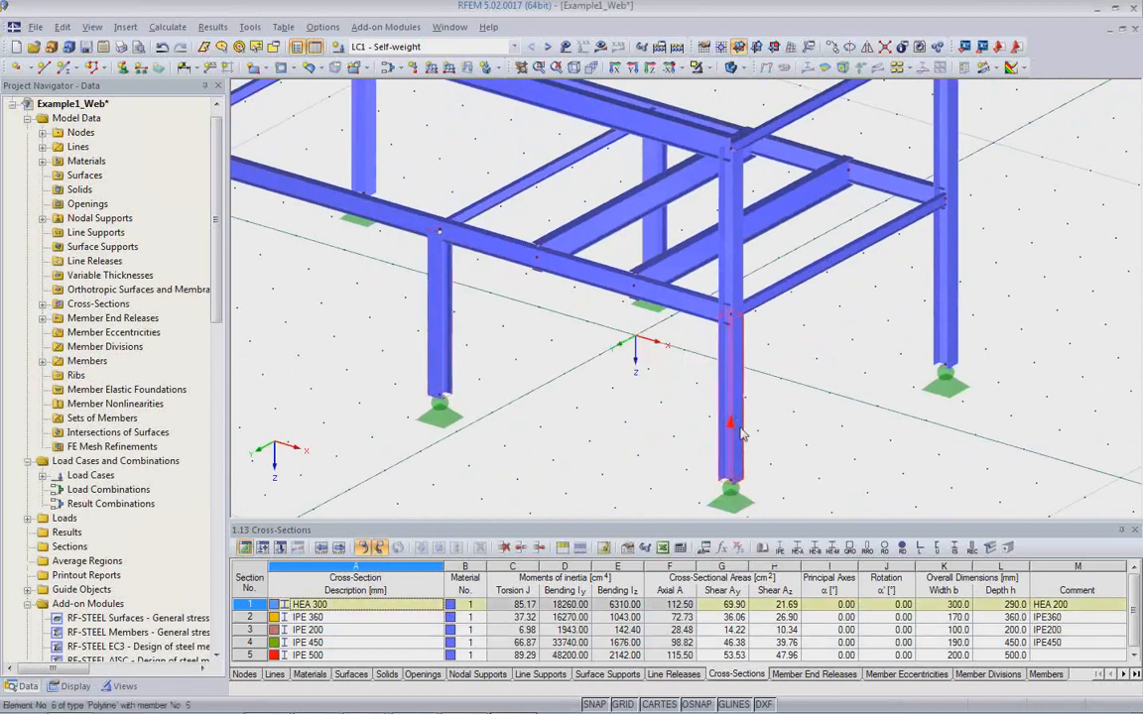
double_click(742, 441)
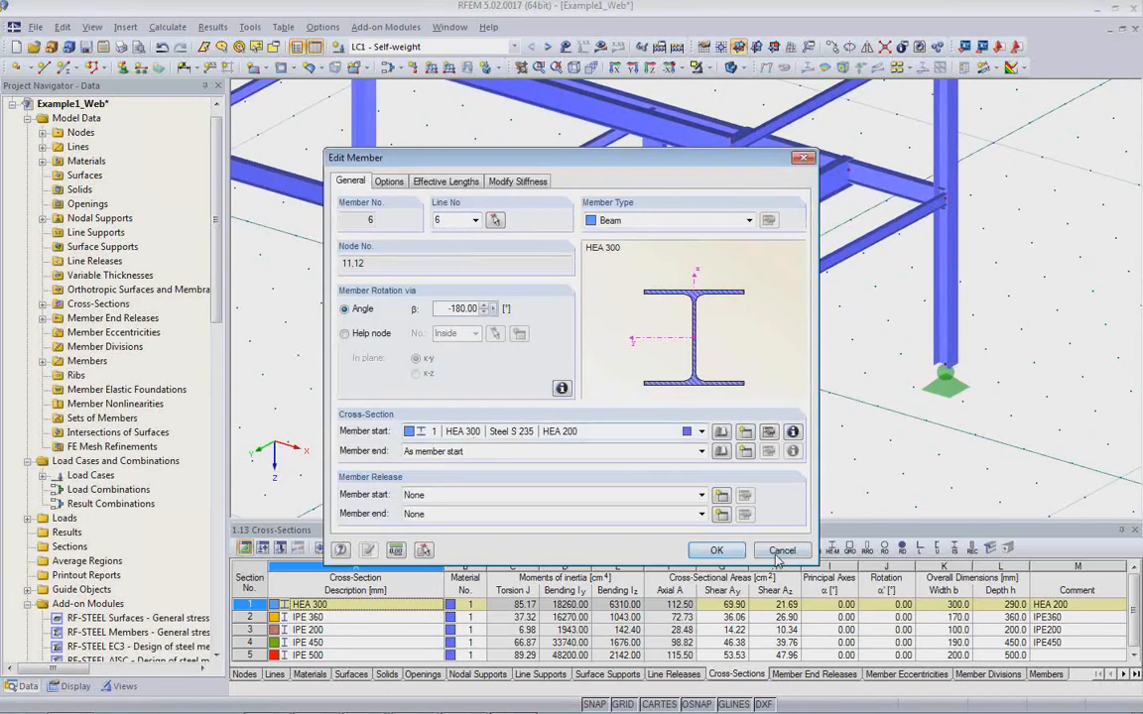
left_click(716, 551)
scroll(624, 435, "down", 3)
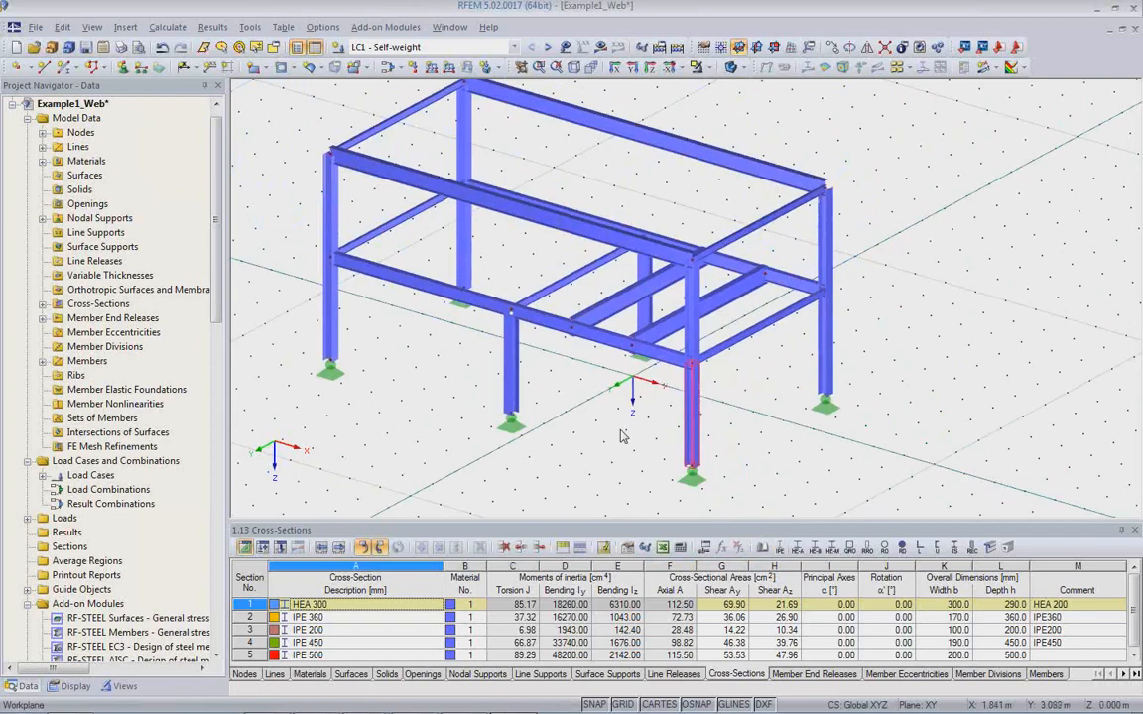
scroll(617, 402, "down", 2)
middle_click_drag(615, 404, 673, 422, "ctrl")
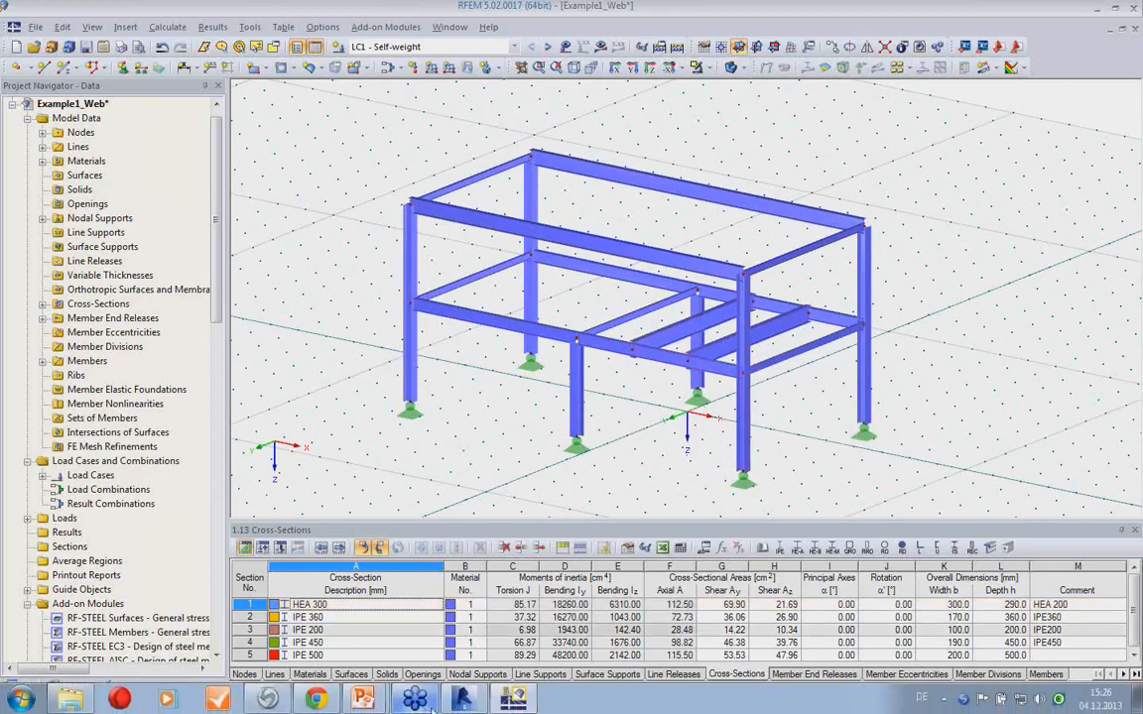
Switch to Revit and import the RFEM model, updating the existing structure with absent objects removed and no member eccentricities applied
left_click(462, 701)
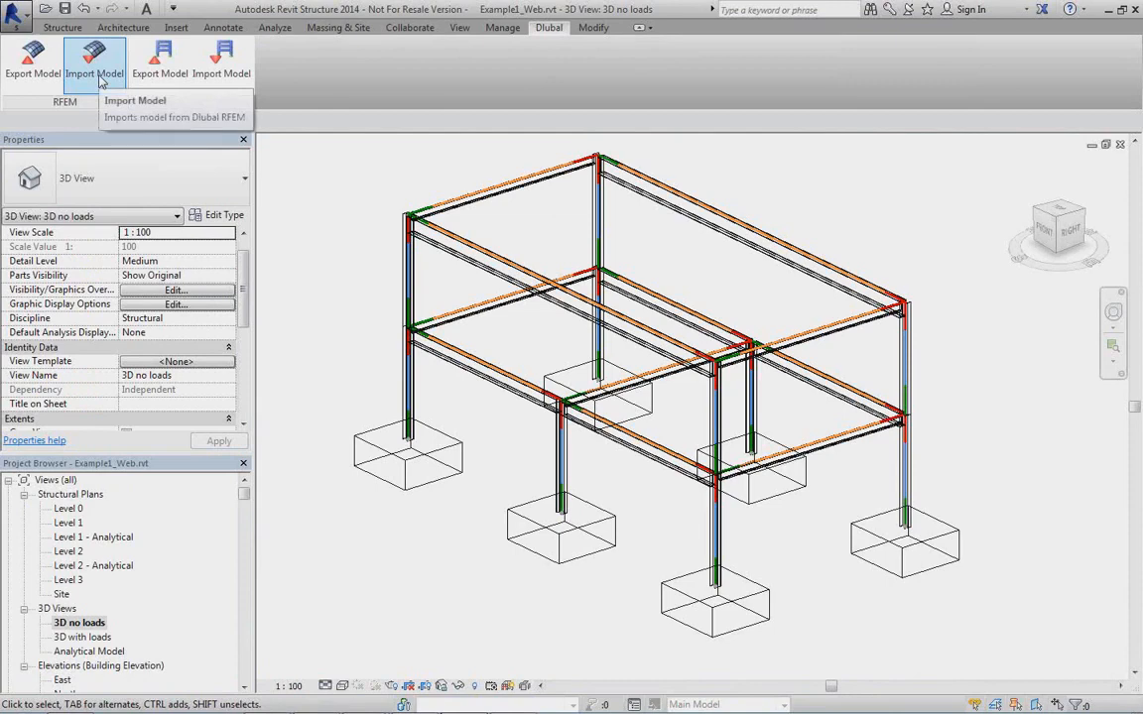
left_click(100, 81)
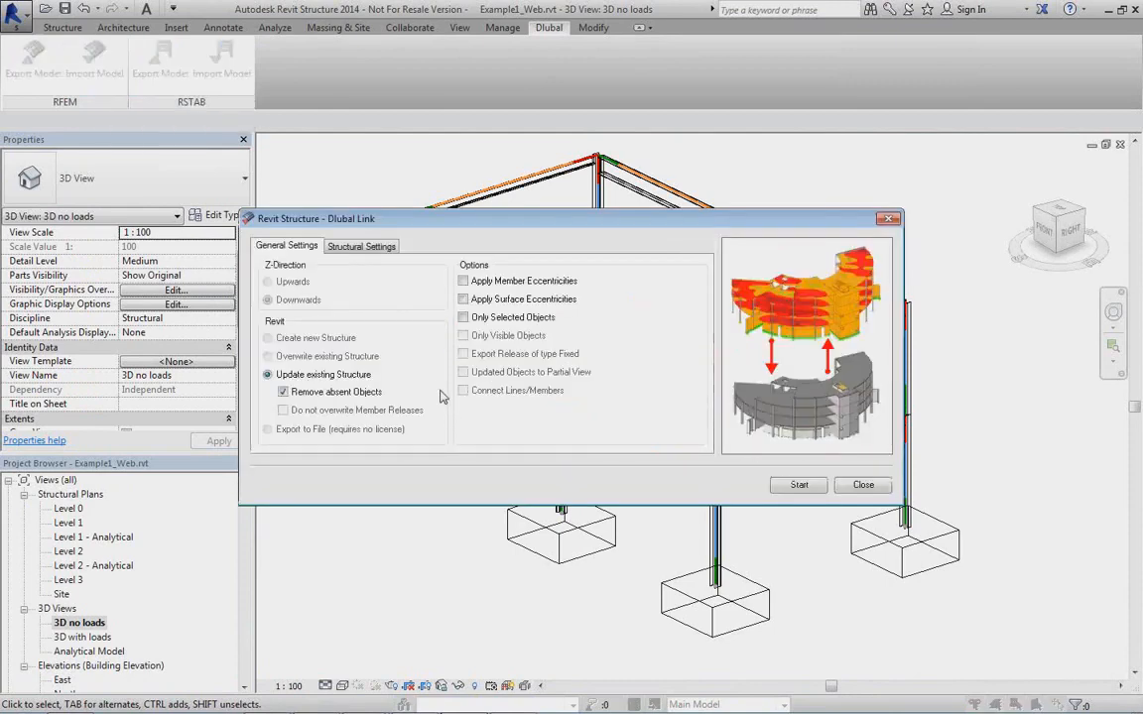
left_click(367, 248)
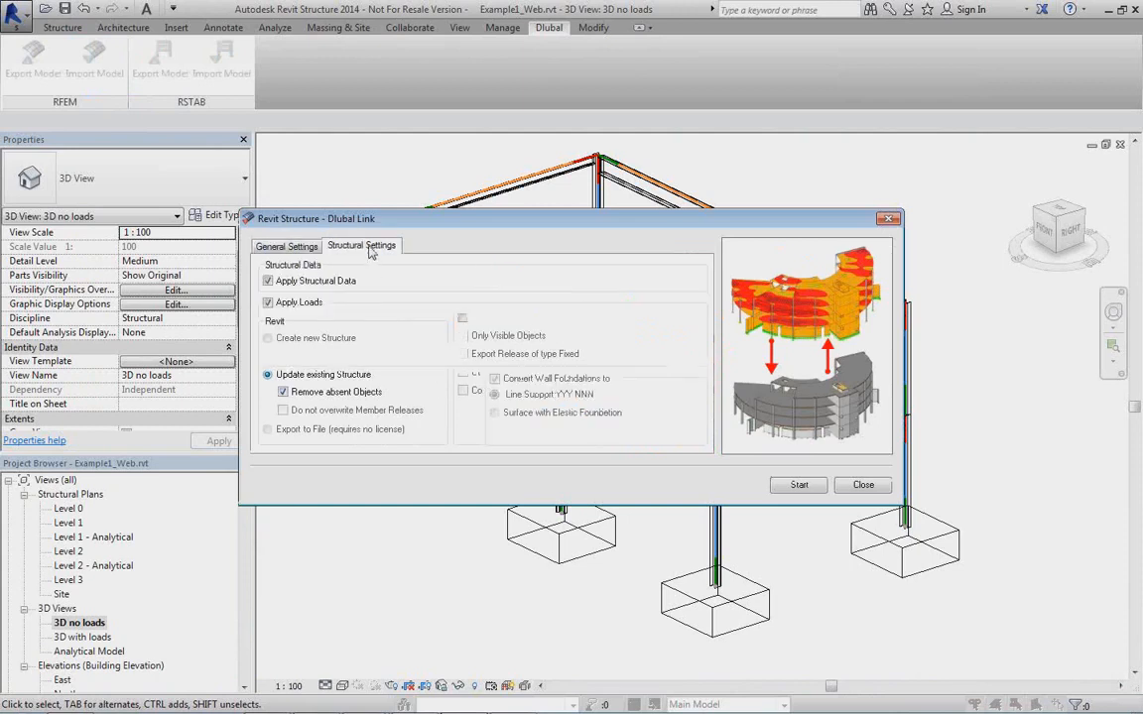
left_click(278, 250)
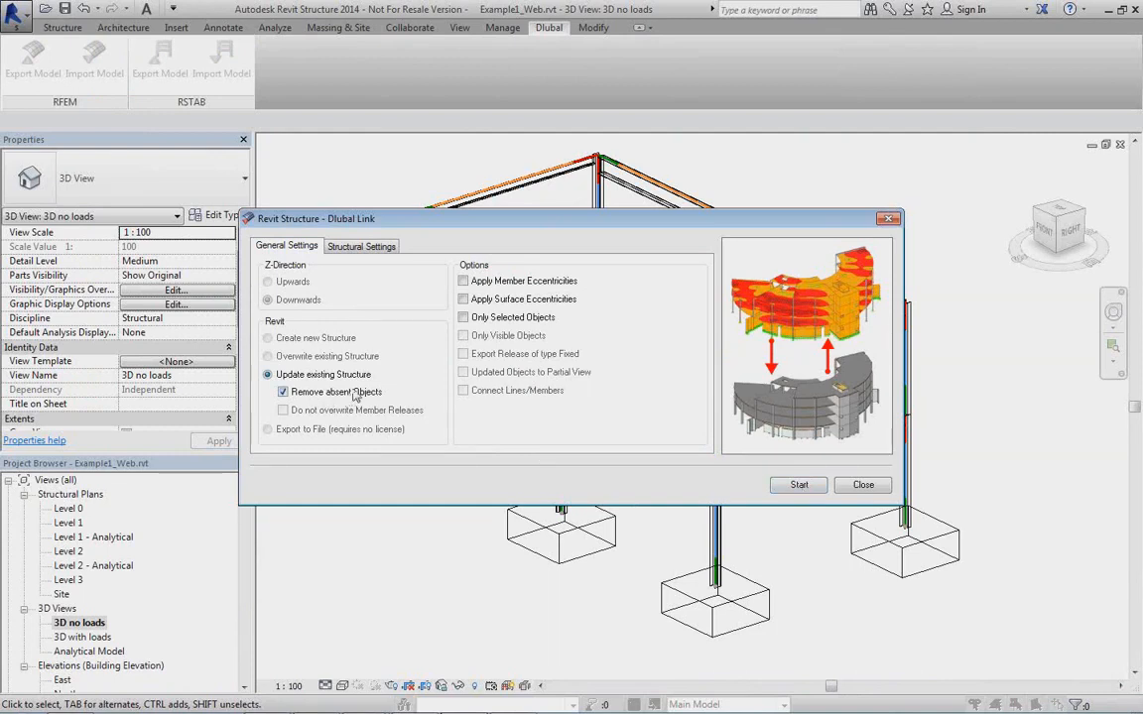
left_click(797, 486)
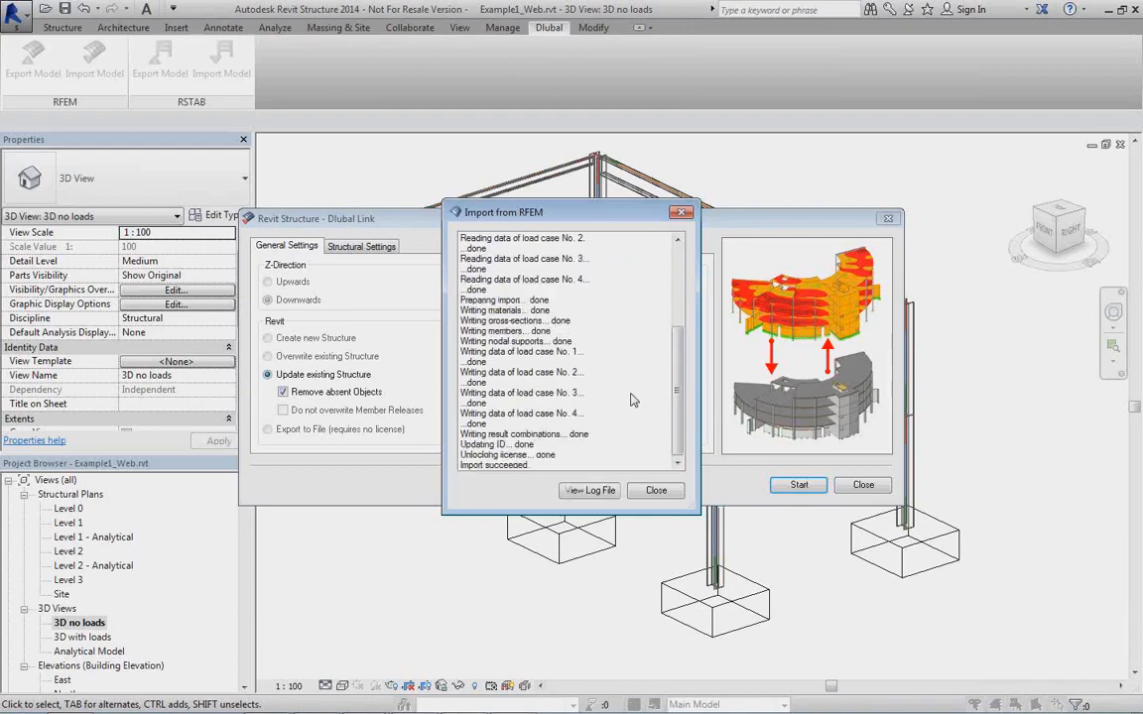
left_click(655, 494)
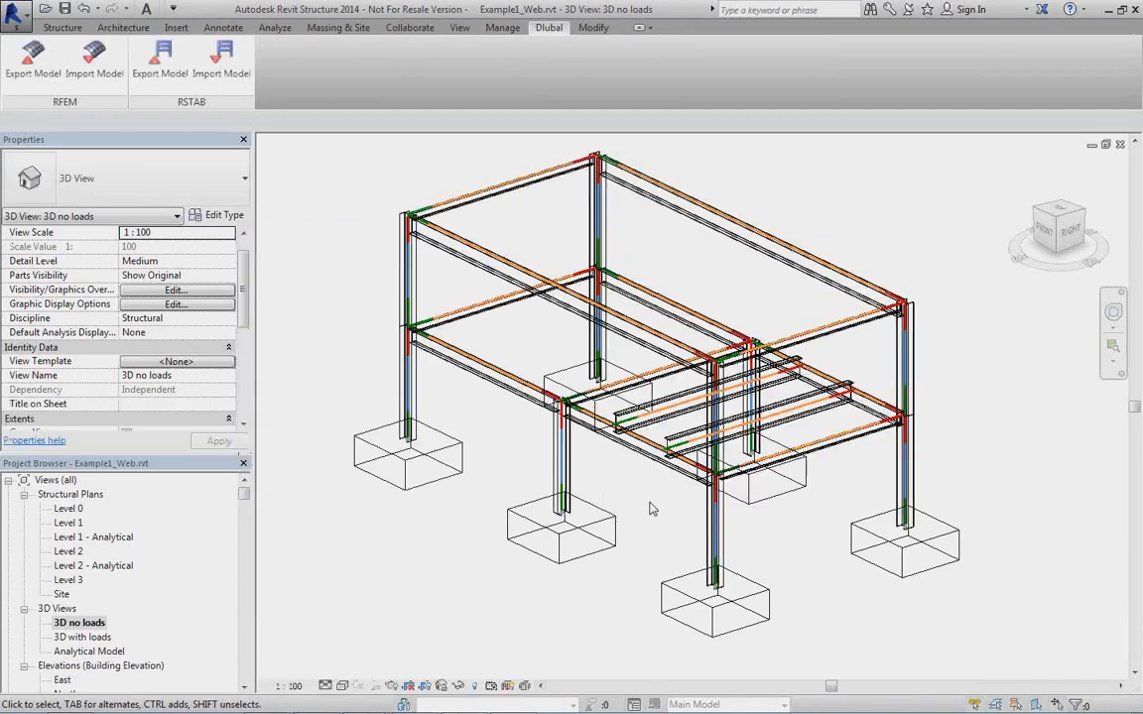
Examine the section type and properties of the intermediate column standing on its foundation in the updated 3D view
scroll(689, 452, "up", 2)
scroll(556, 426, "up", 3)
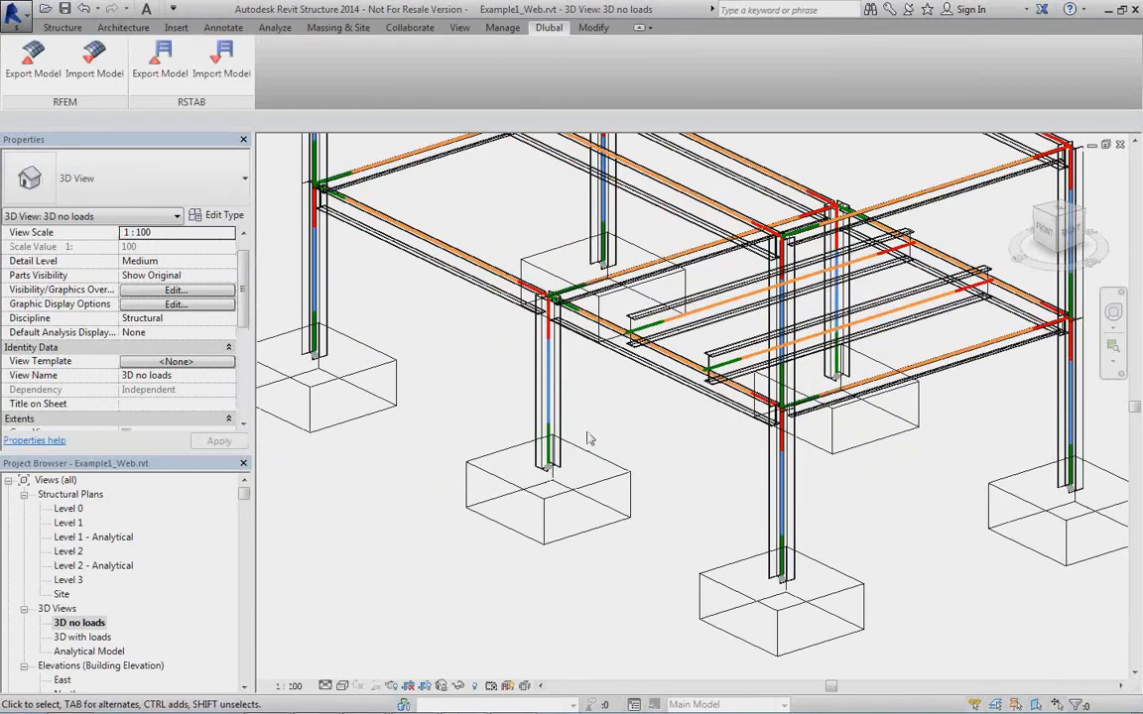
scroll(570, 452, "up", 2)
scroll(569, 422, "up", 3)
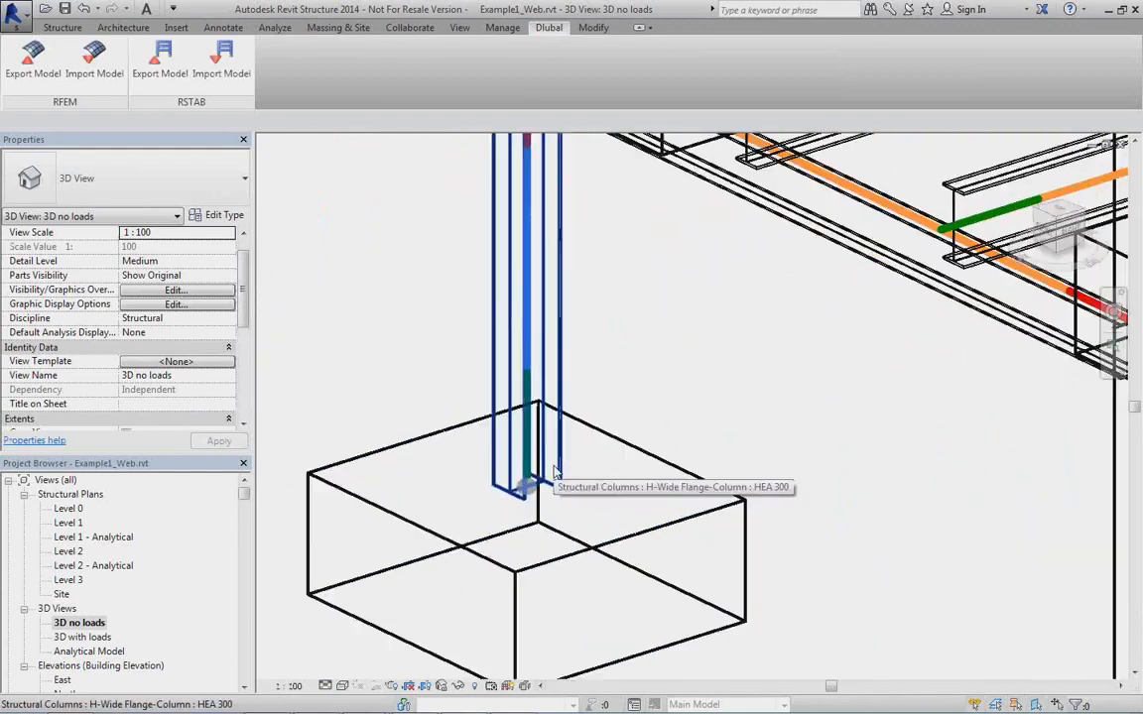
left_click(559, 422)
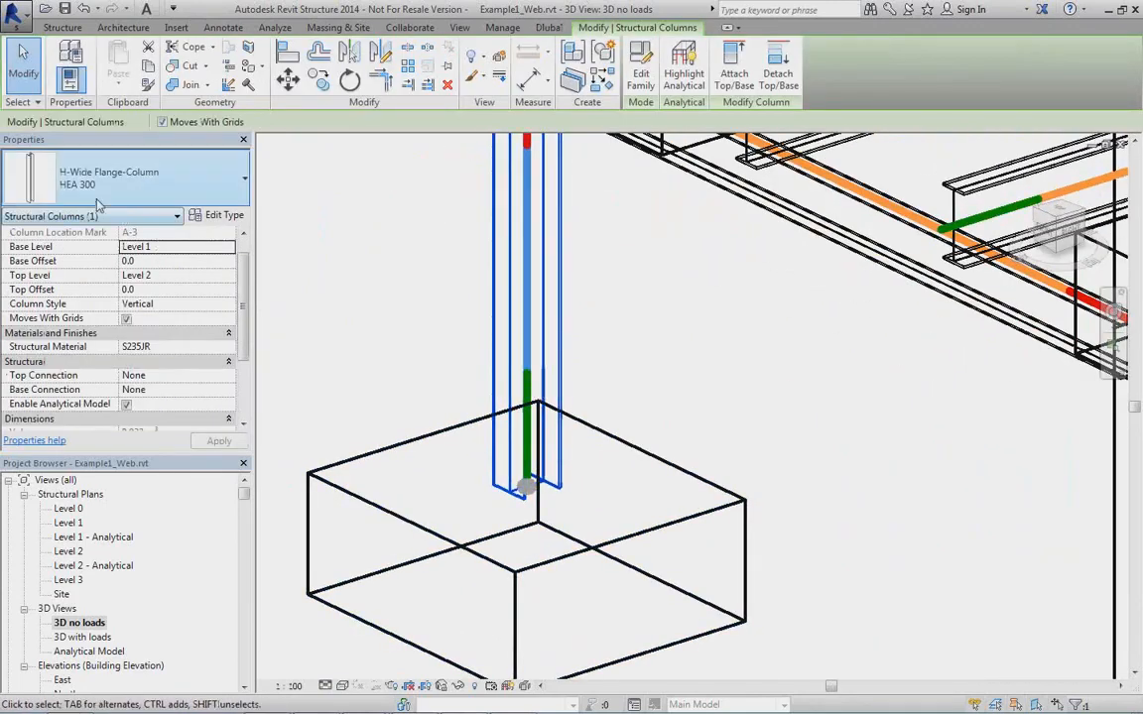
scroll(640, 475, "down", 5)
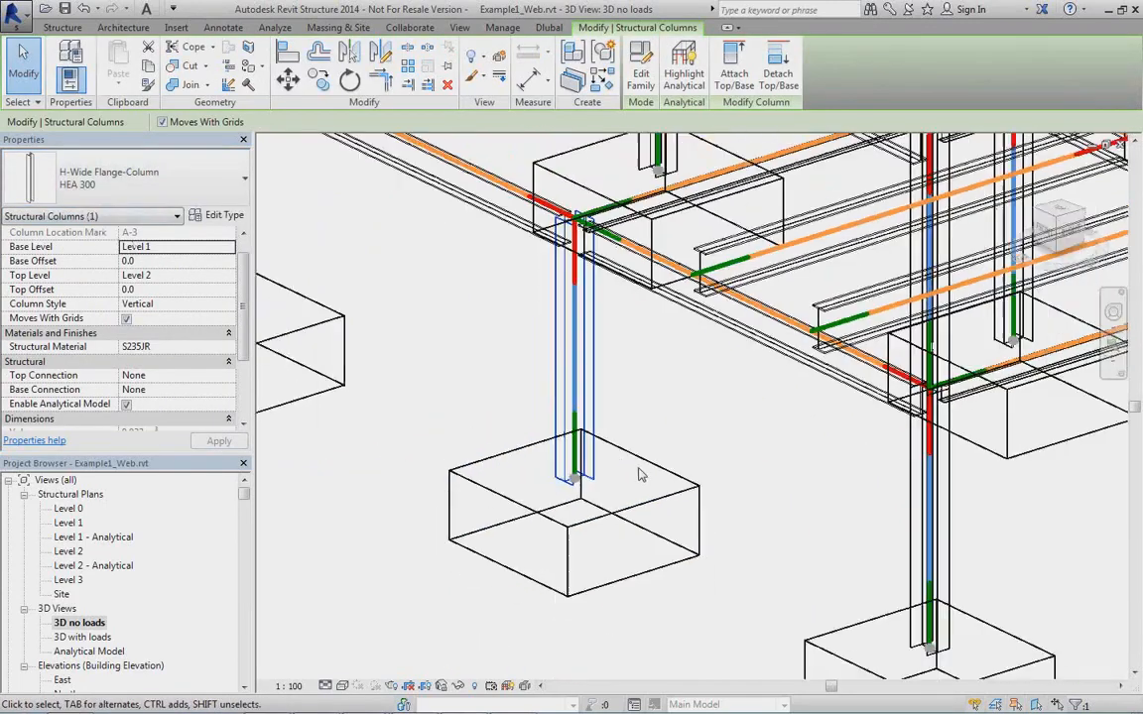
Set the z justification of the two intermediate IPE500 beams in the end bay to Top
scroll(645, 481, "down", 3)
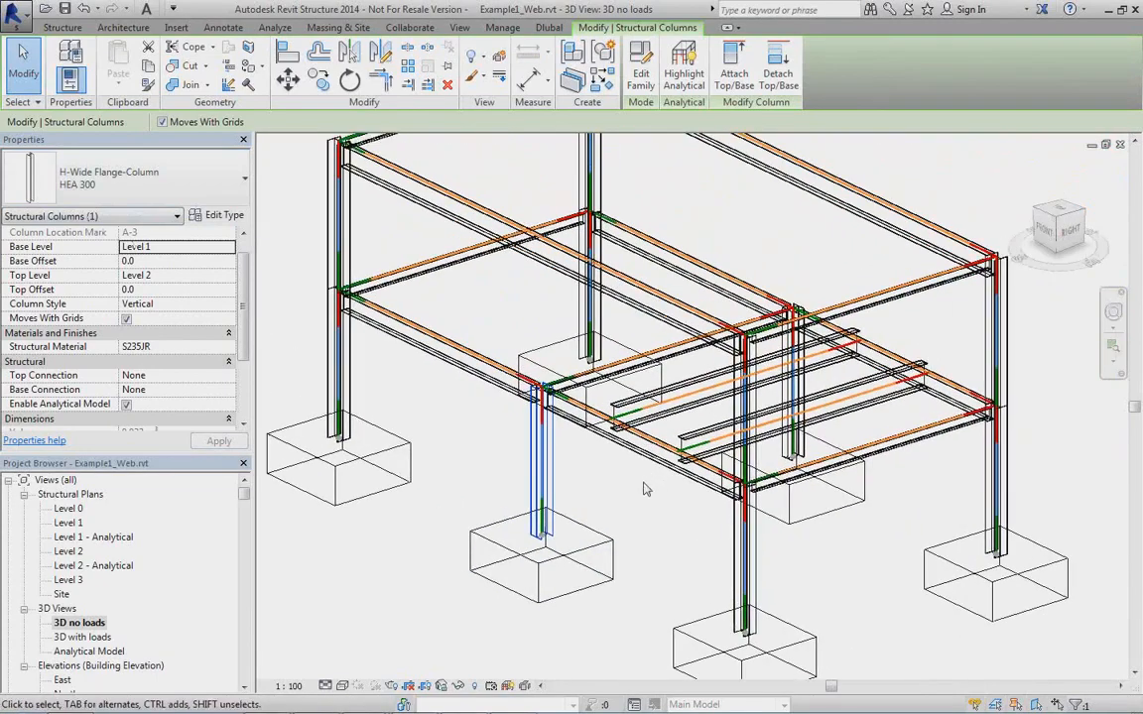
middle_click_drag(645, 485, 787, 449, "shift")
scroll(496, 397, "up", 5)
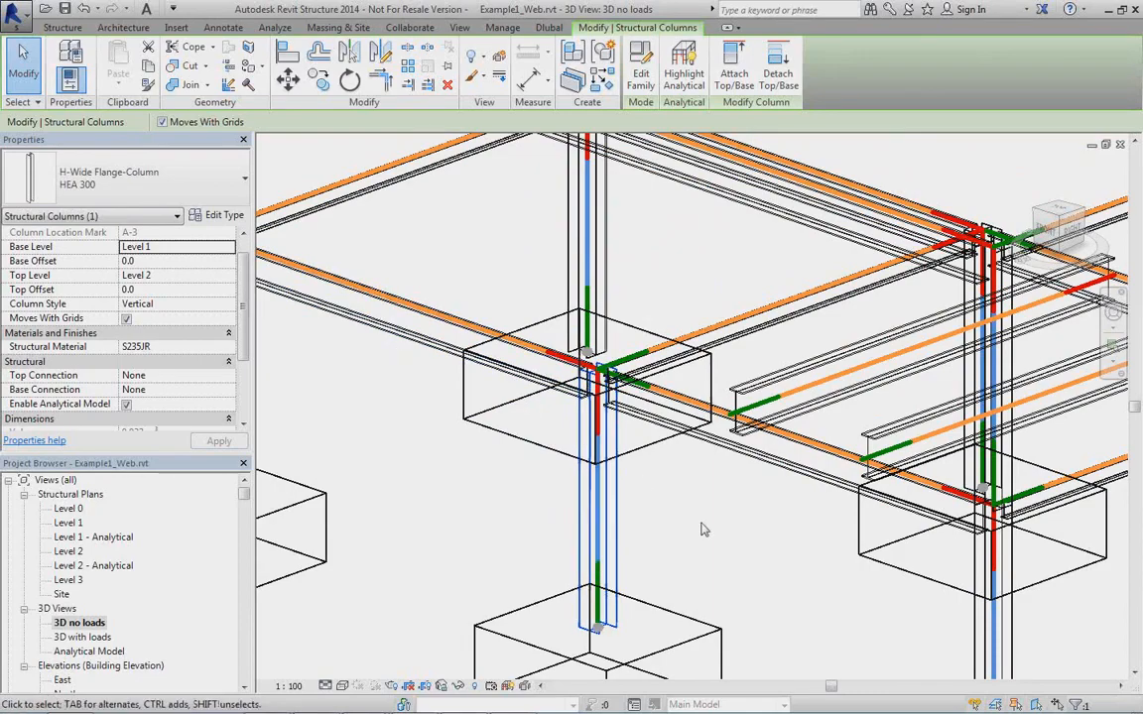
scroll(700, 521, "up", 5)
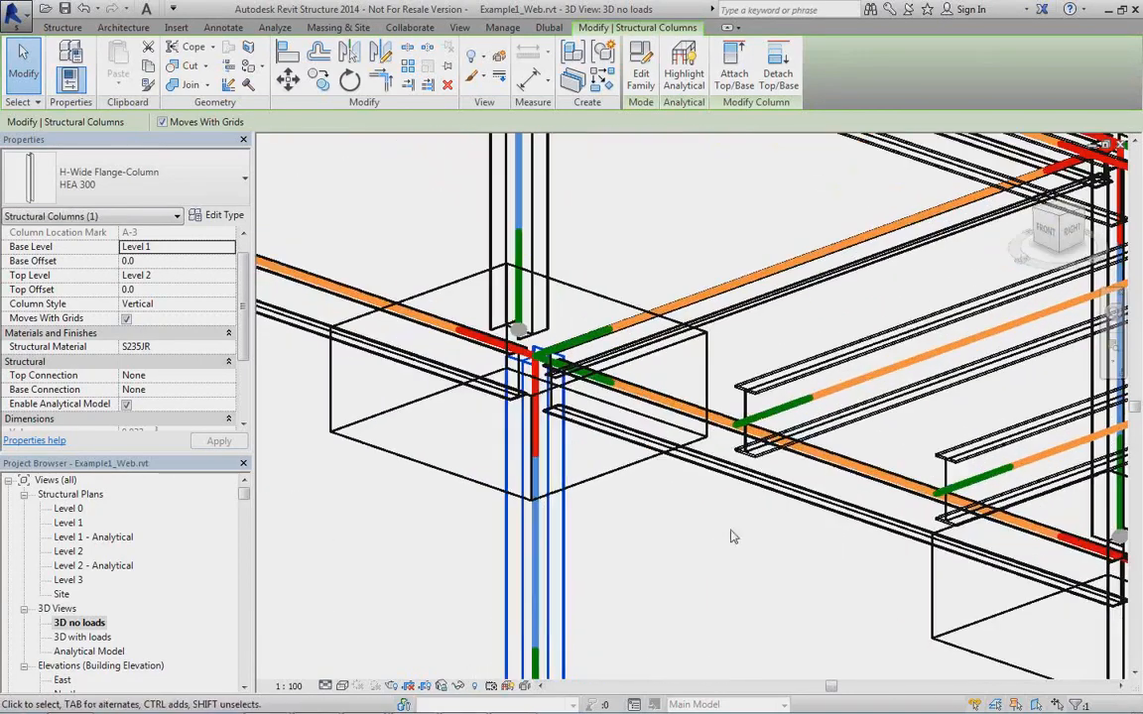
scroll(842, 387, "down", 3)
scroll(649, 451, "up", 1)
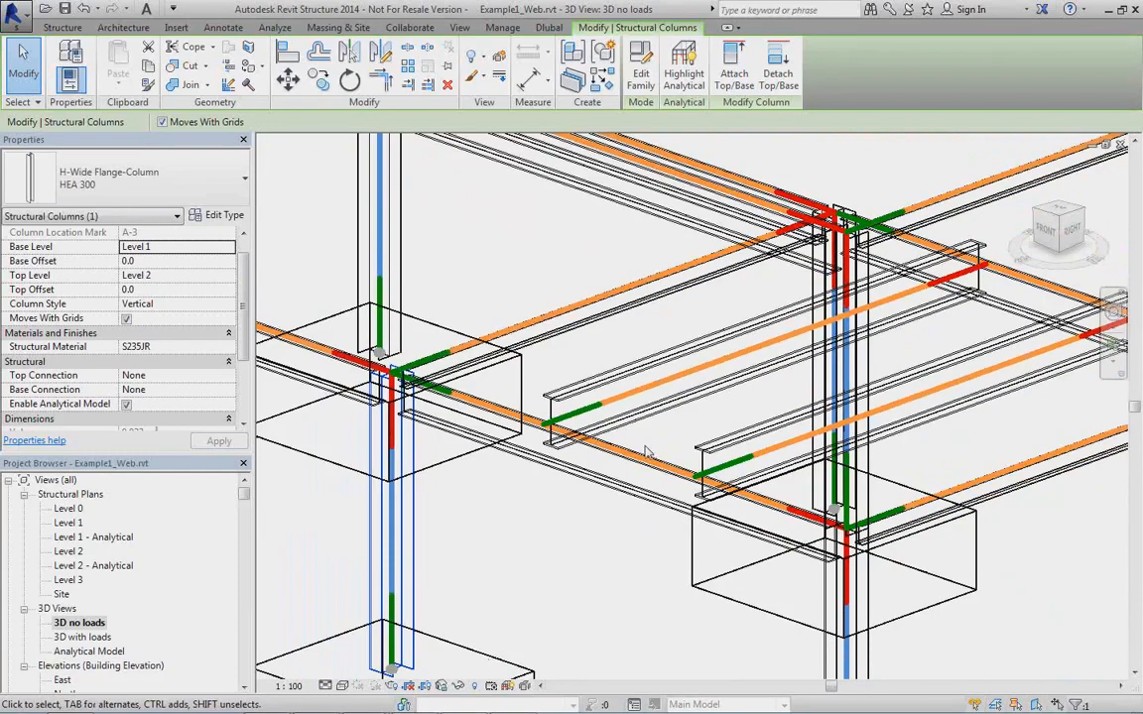
scroll(585, 405, "up", 2)
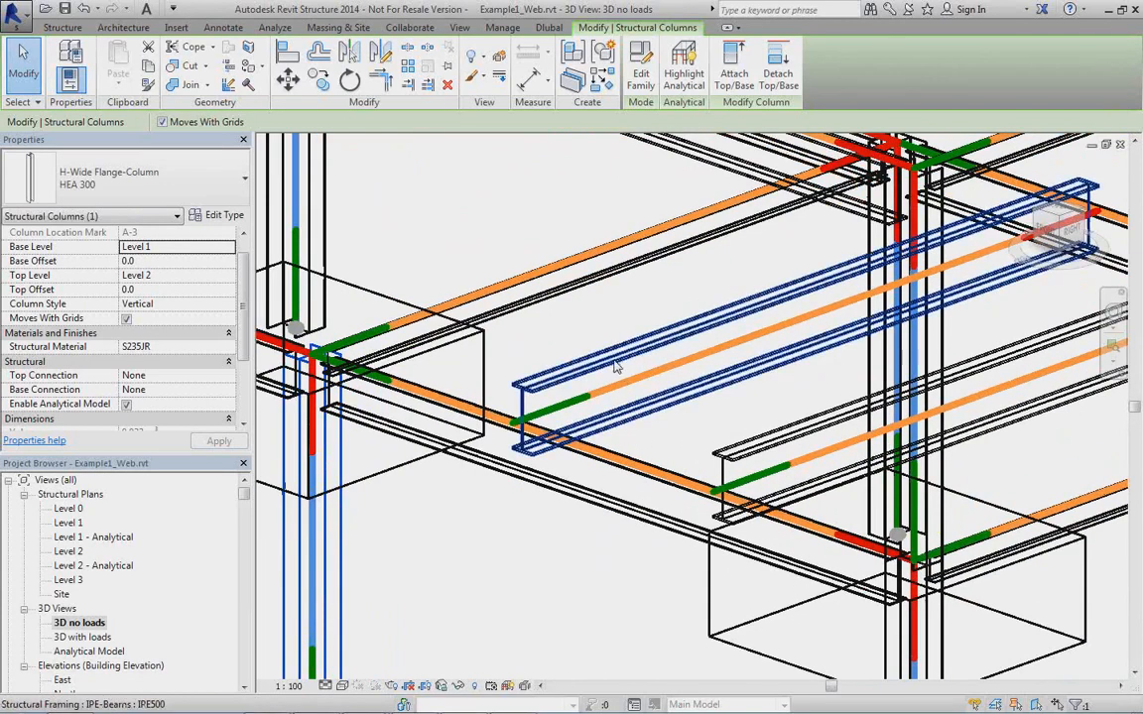
left_click(615, 367)
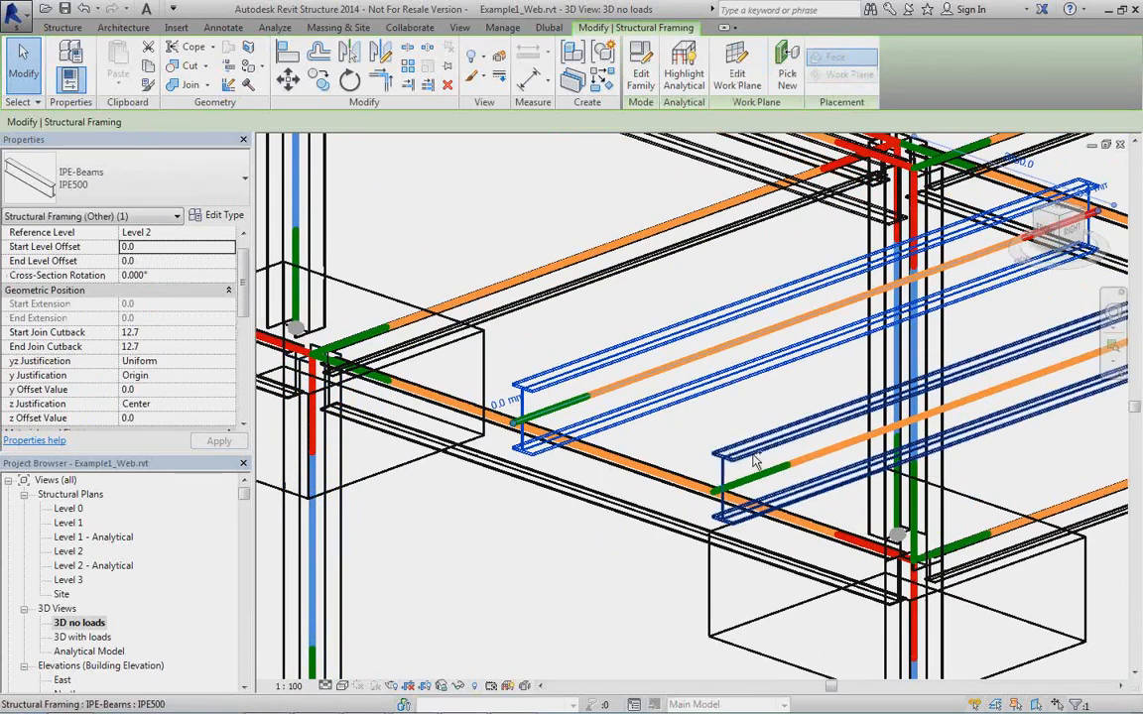
left_click(727, 459, "ctrl")
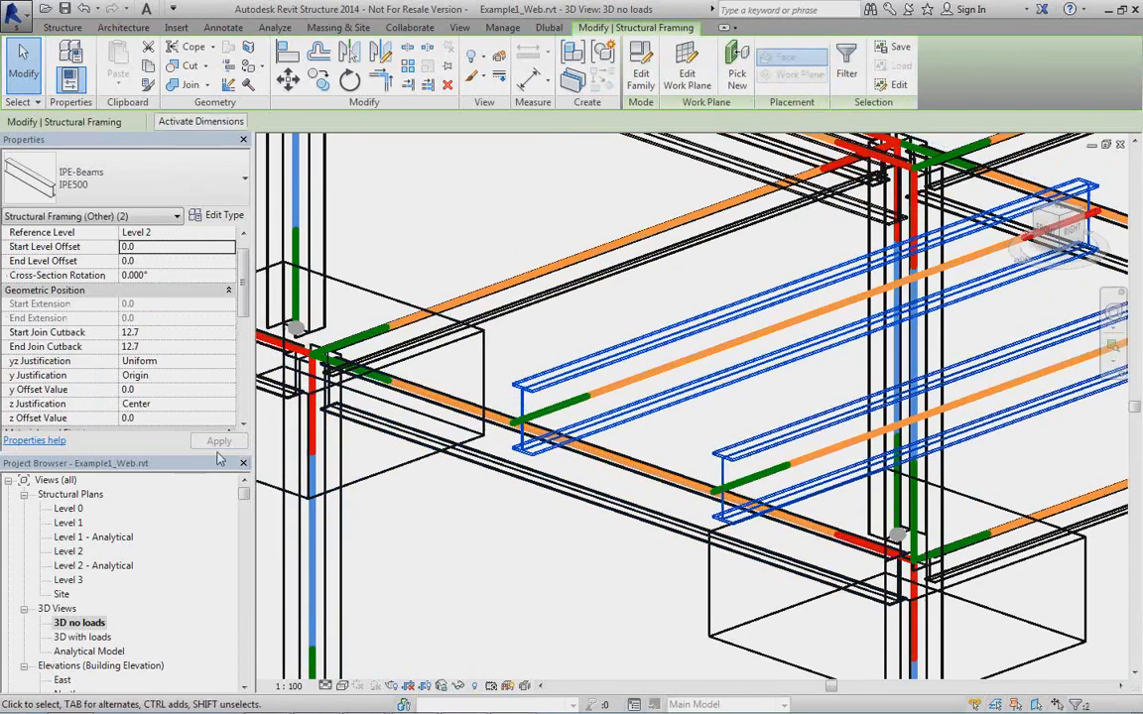
left_click(203, 406)
left_click(227, 407)
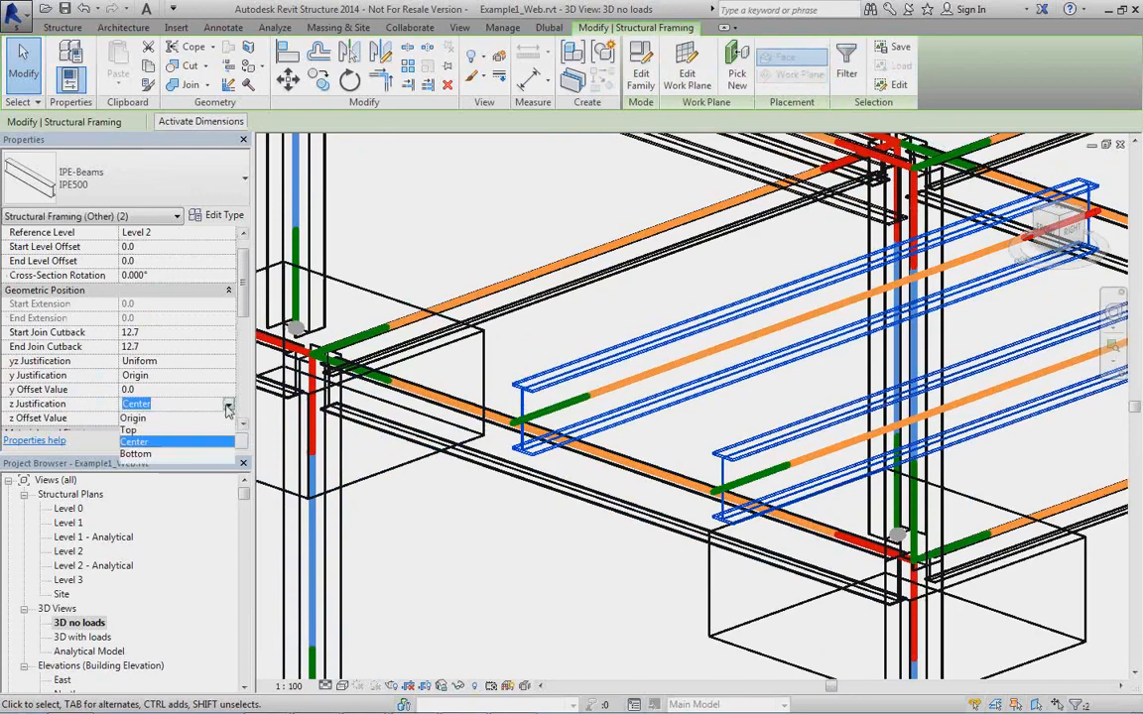
left_click(149, 430)
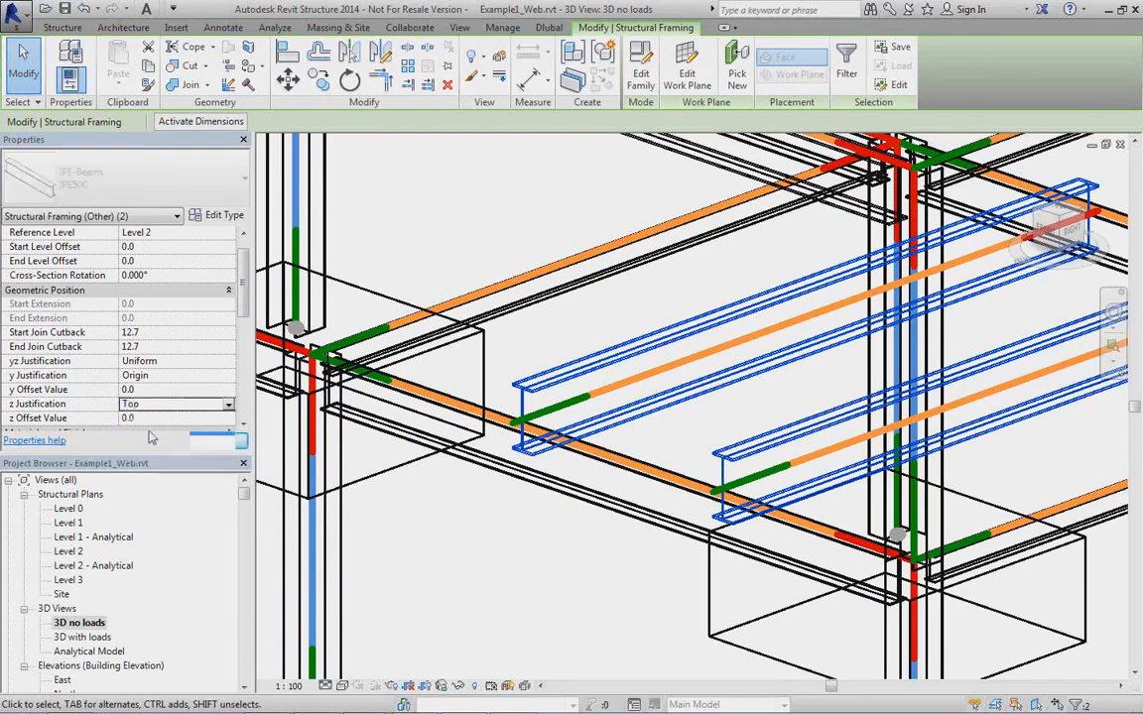
Set the start and end alignment methods of the two intermediate beams' analytical lines to Auto-Detect and check the frame
scroll(615, 535, "up", 5)
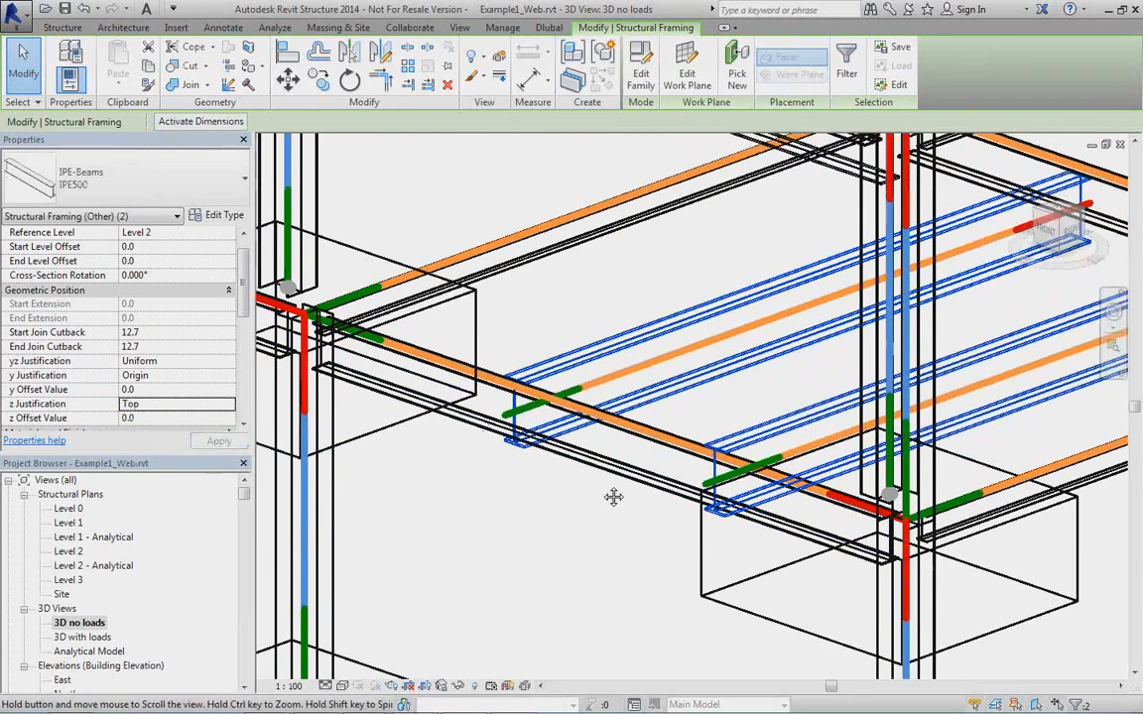
left_click(619, 328)
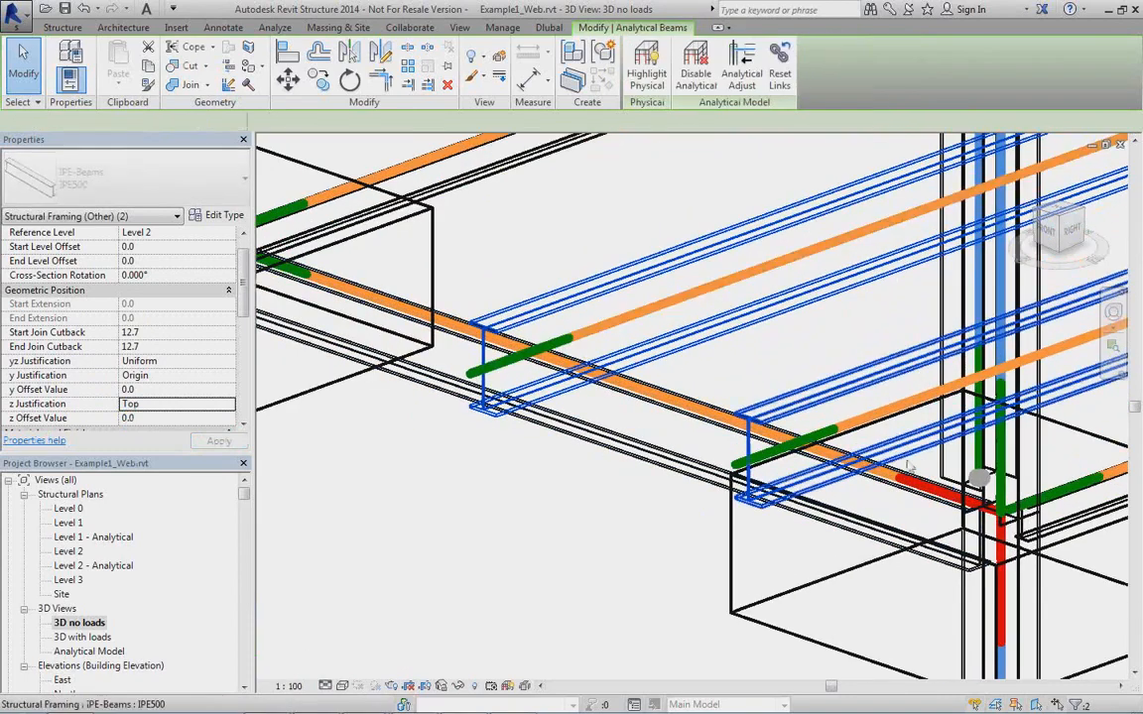
left_click(855, 427, "ctrl")
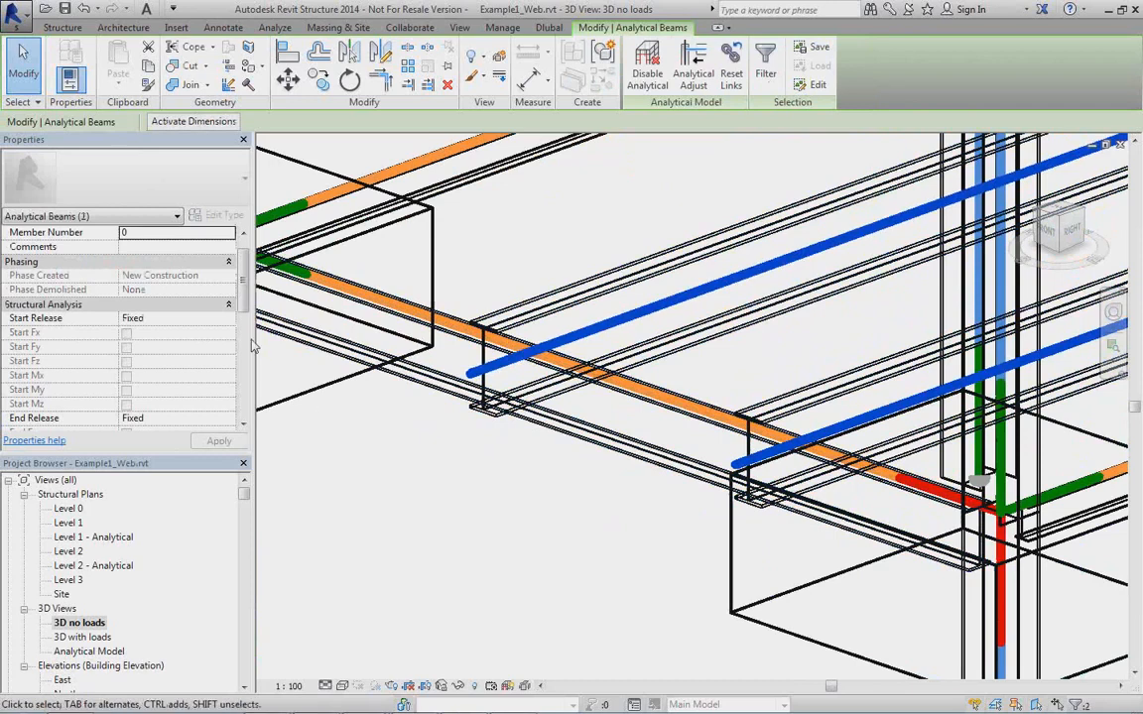
left_click_drag(243, 302, 248, 405)
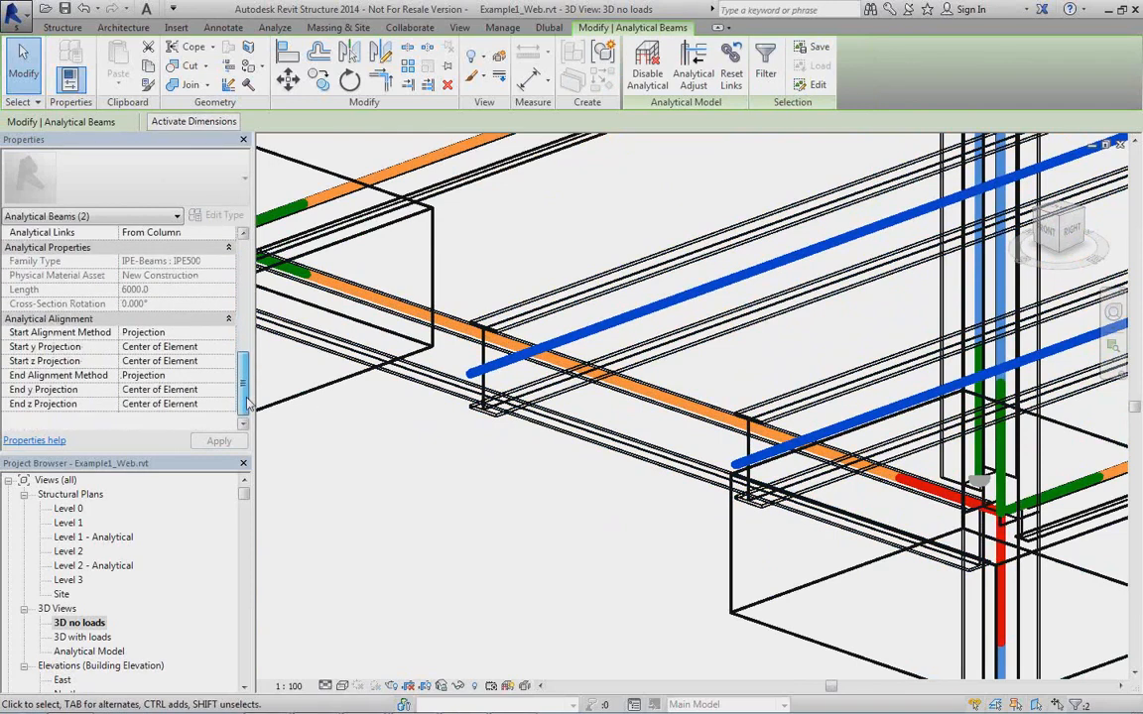
left_click(228, 333)
left_click(188, 348)
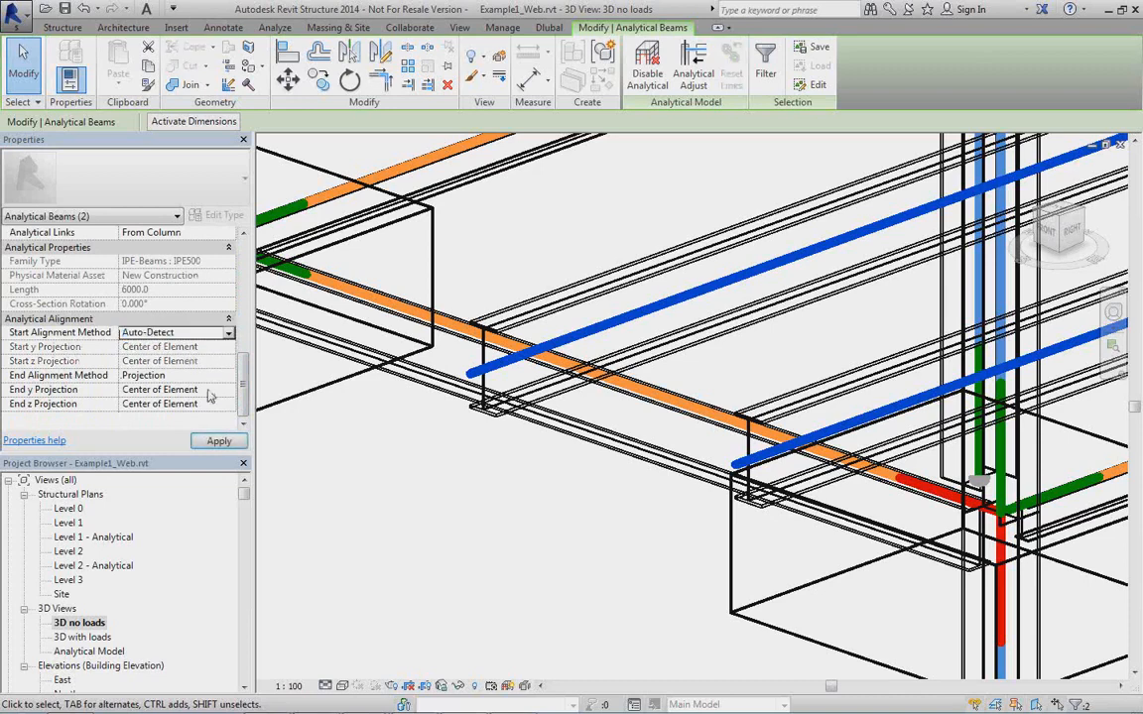
left_click(212, 377)
left_click(227, 377)
left_click(178, 390)
middle_click_drag(675, 397, 514, 425)
scroll(635, 379, "down", 4)
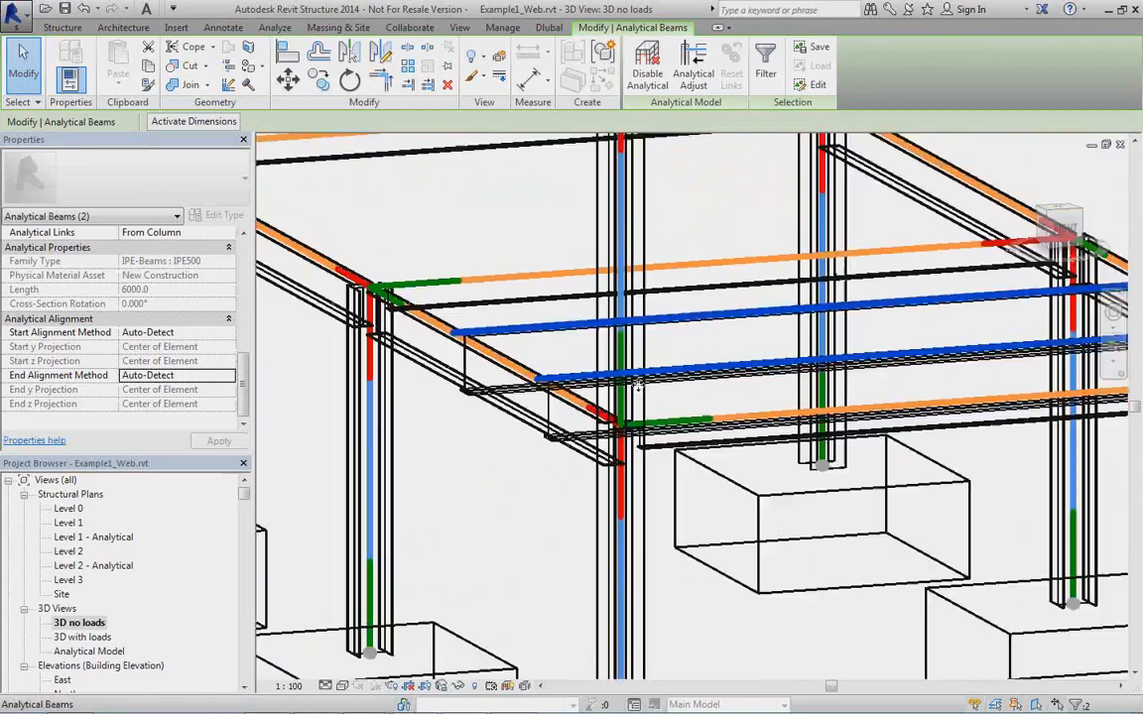
middle_click_drag(693, 421, 726, 455, "shift")
scroll(727, 454, "down", 4)
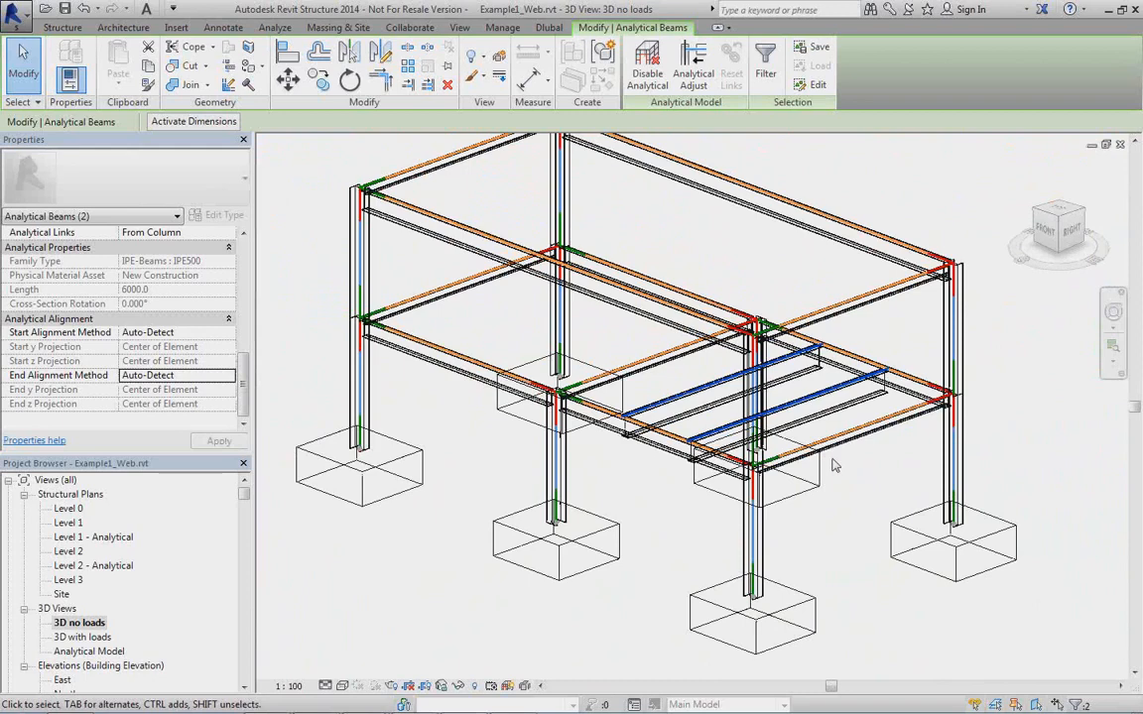
Open the Level 1 structural plan and set the spacing between grids 3 and 4 to 5500 mm
double_click(63, 523)
scroll(643, 440, "up", 5)
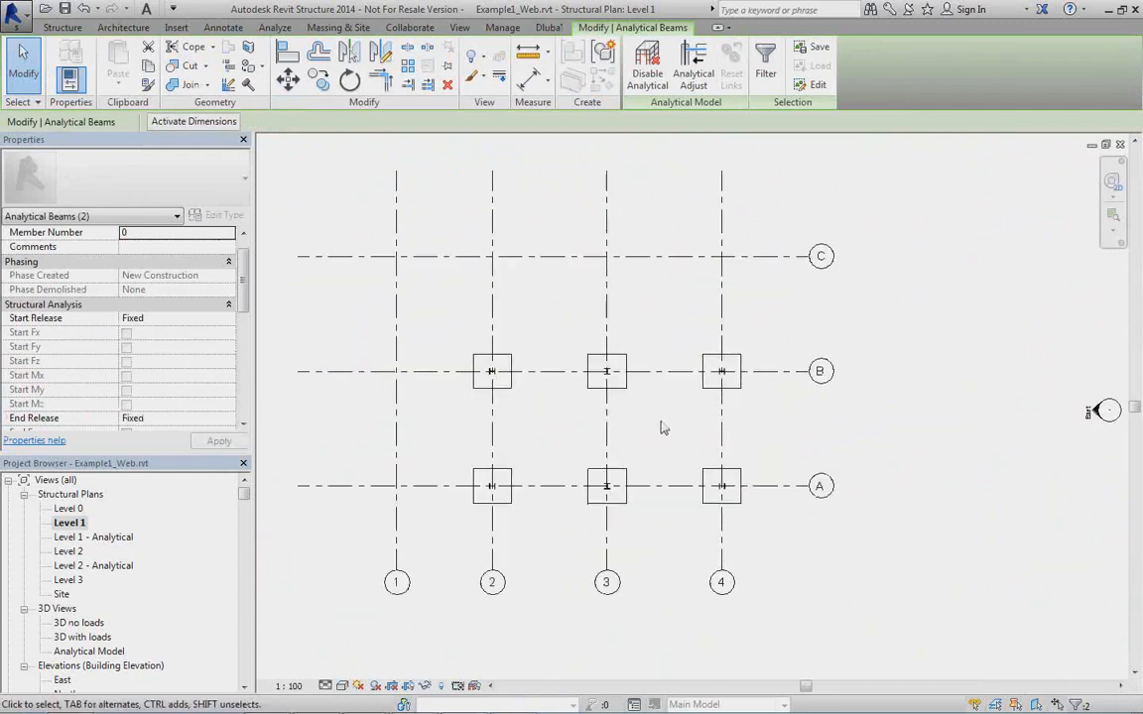
left_click(605, 318)
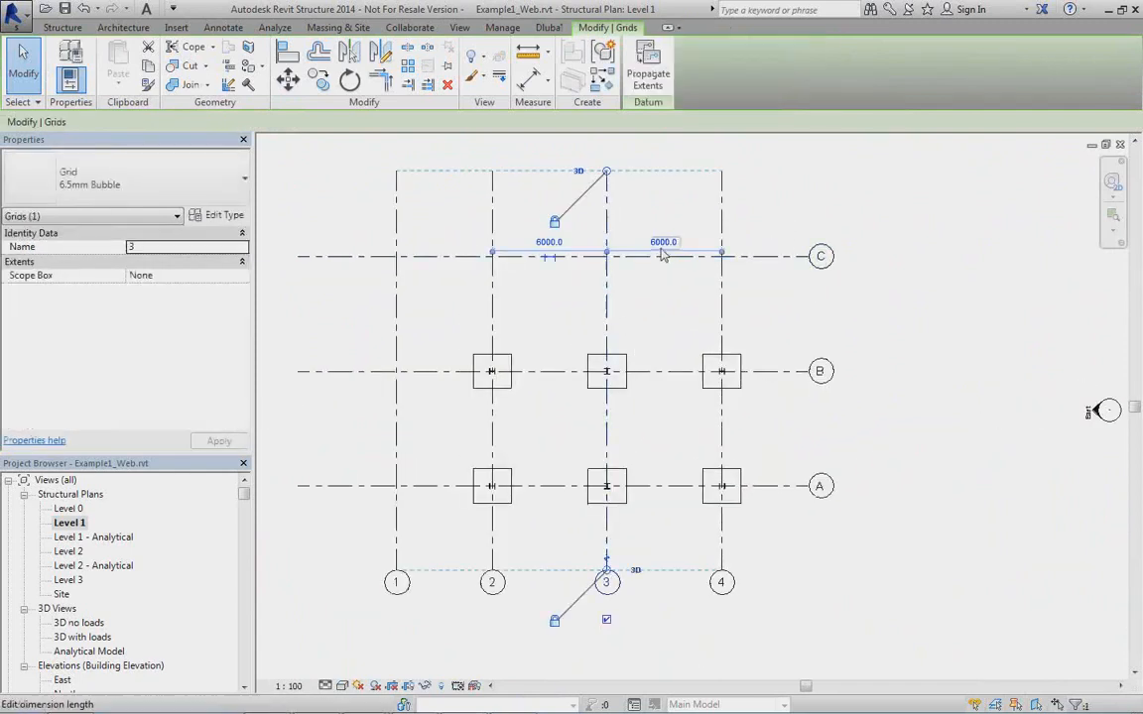
left_click(659, 242)
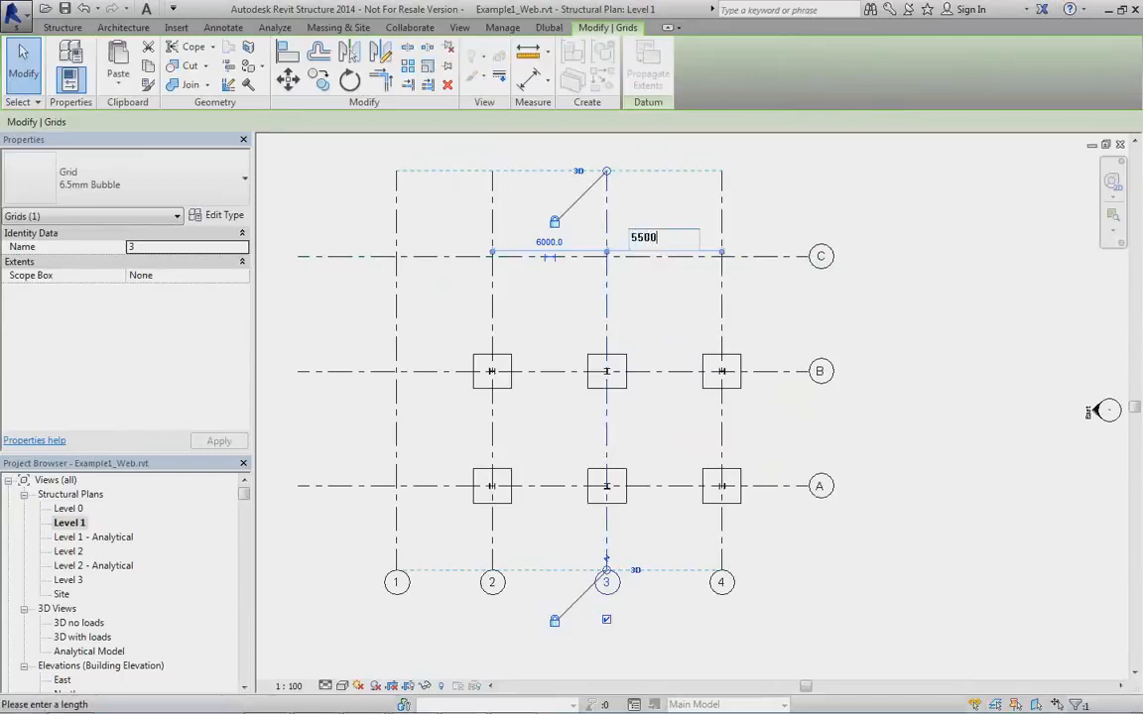
type("5500")
key("Return")
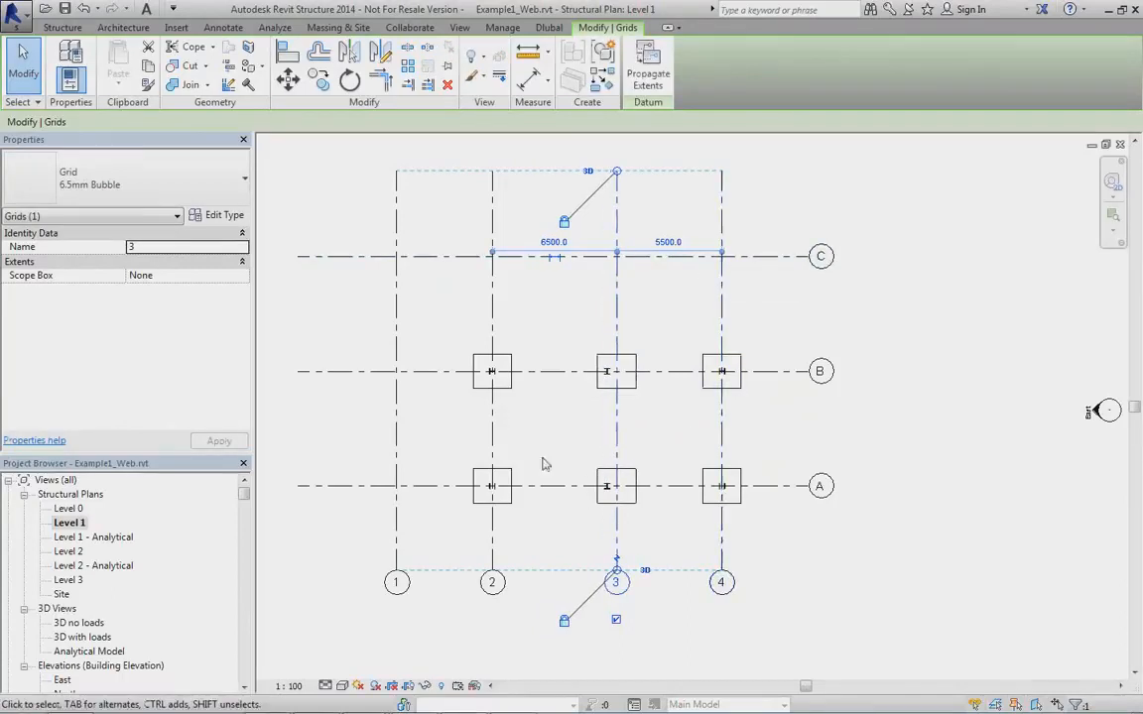
Try a 5500 mm spacing between grids A and B, and undo the grid moves
left_click(443, 485)
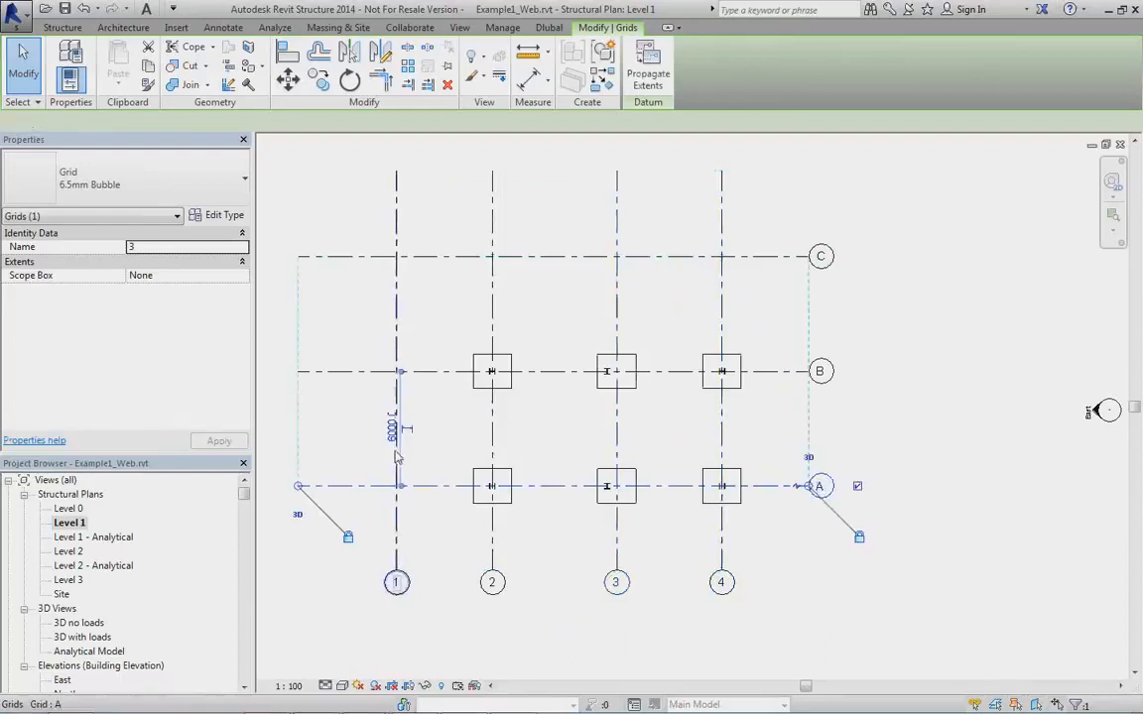
left_click(395, 428)
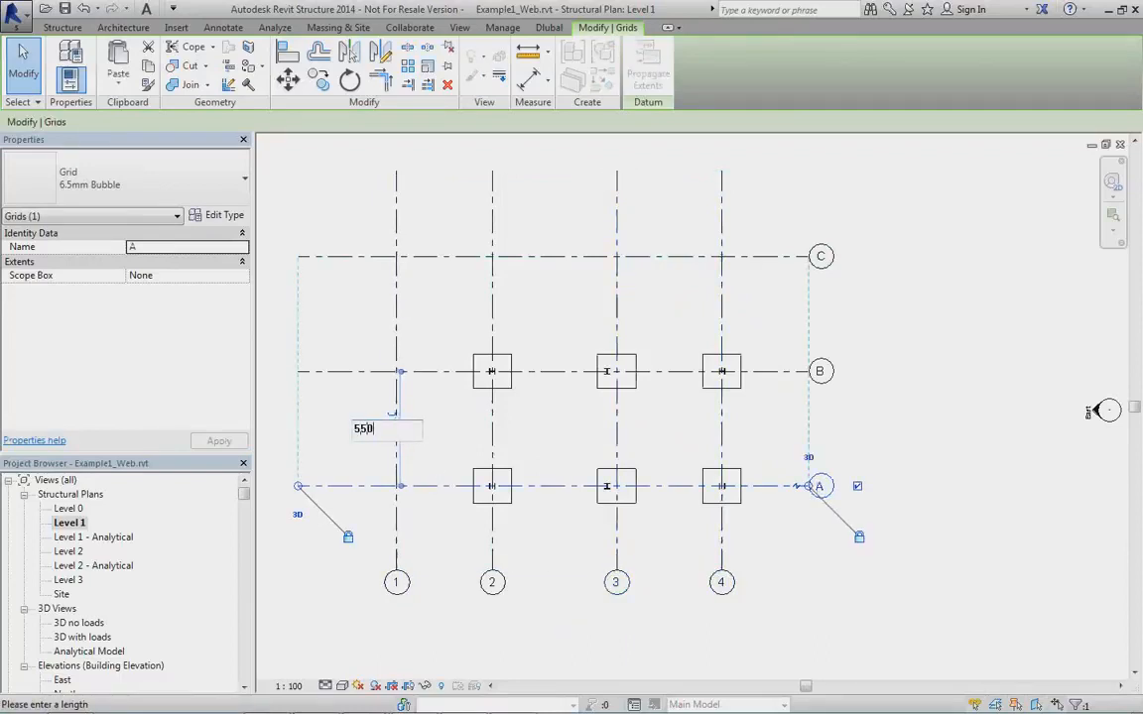
key("Return")
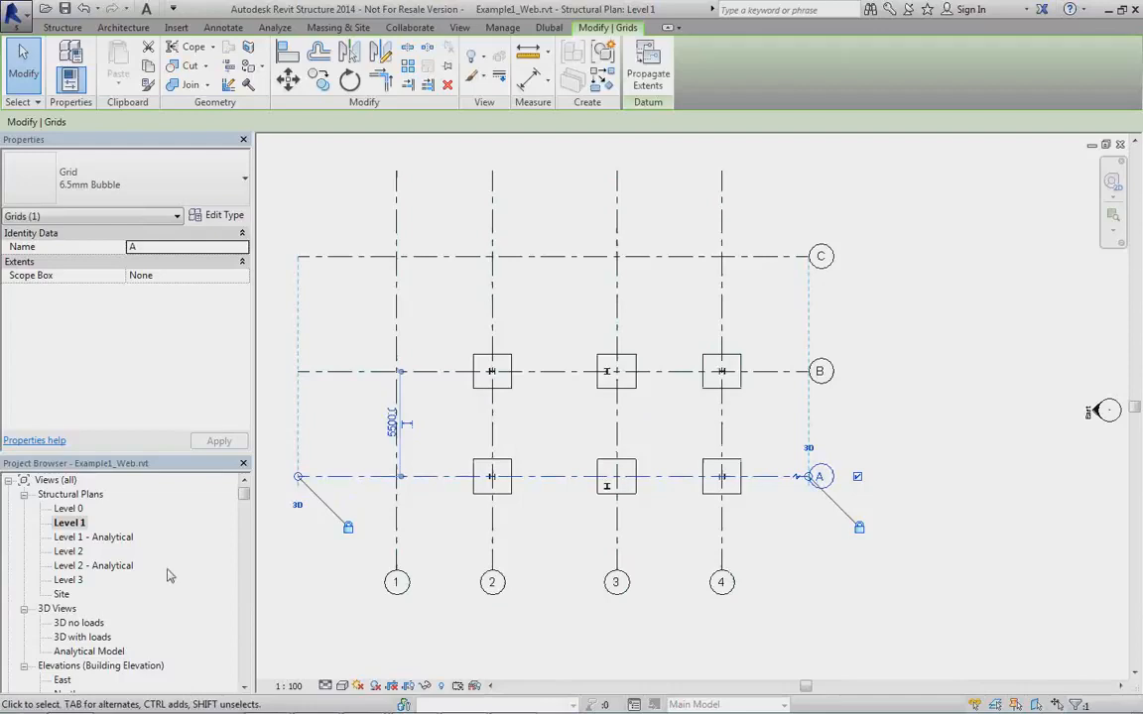
left_click(84, 9)
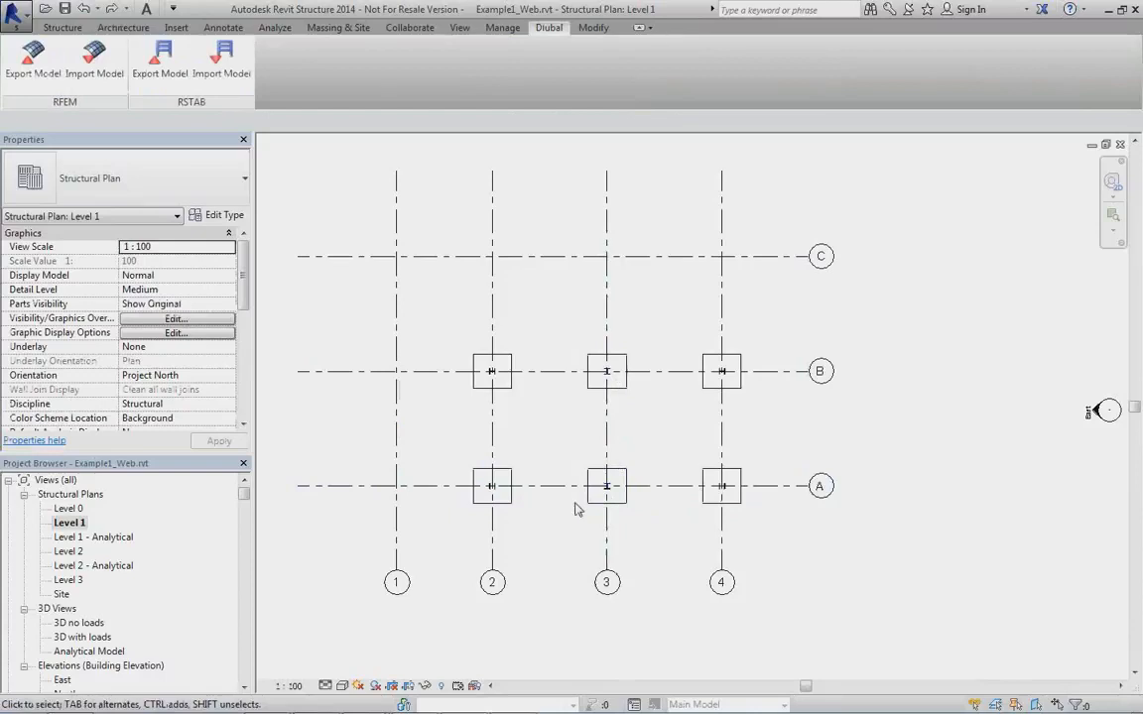
Move only grid A so that its spacing to grid B is 5500 mm
left_click(416, 485)
left_click(393, 437)
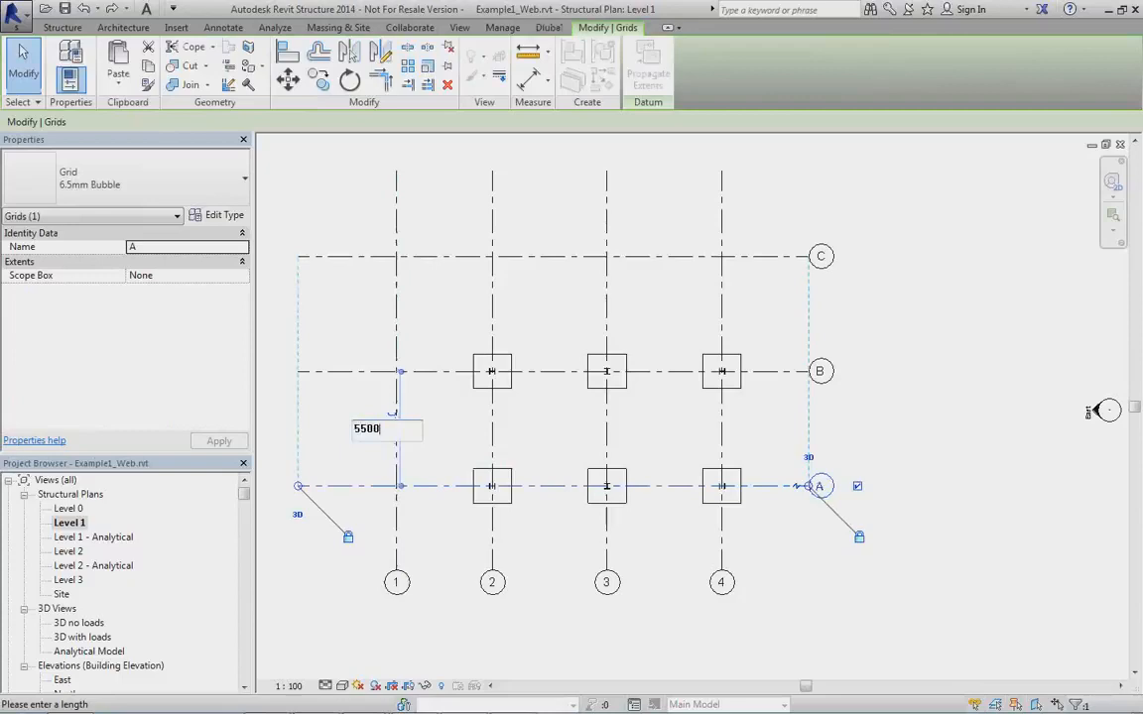
type("5500")
key("Return")
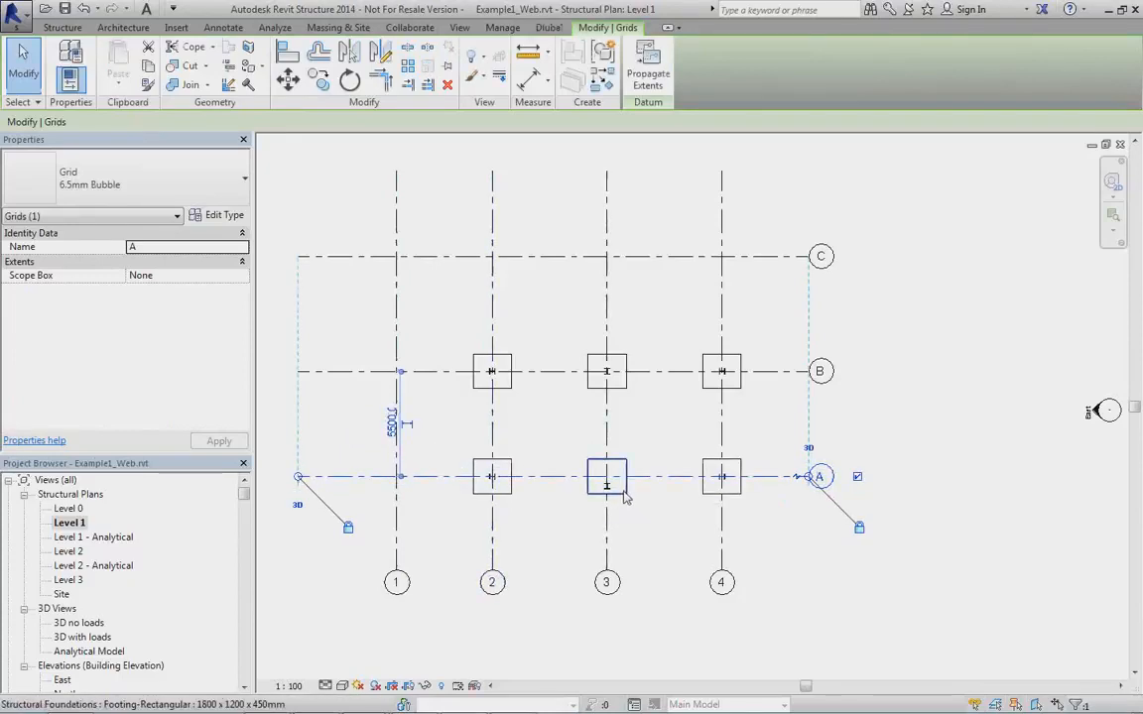
Examine the offset intermediate front column and its properties in the 3D no loads view, and undo the grid A move
scroll(626, 498, "up", 5)
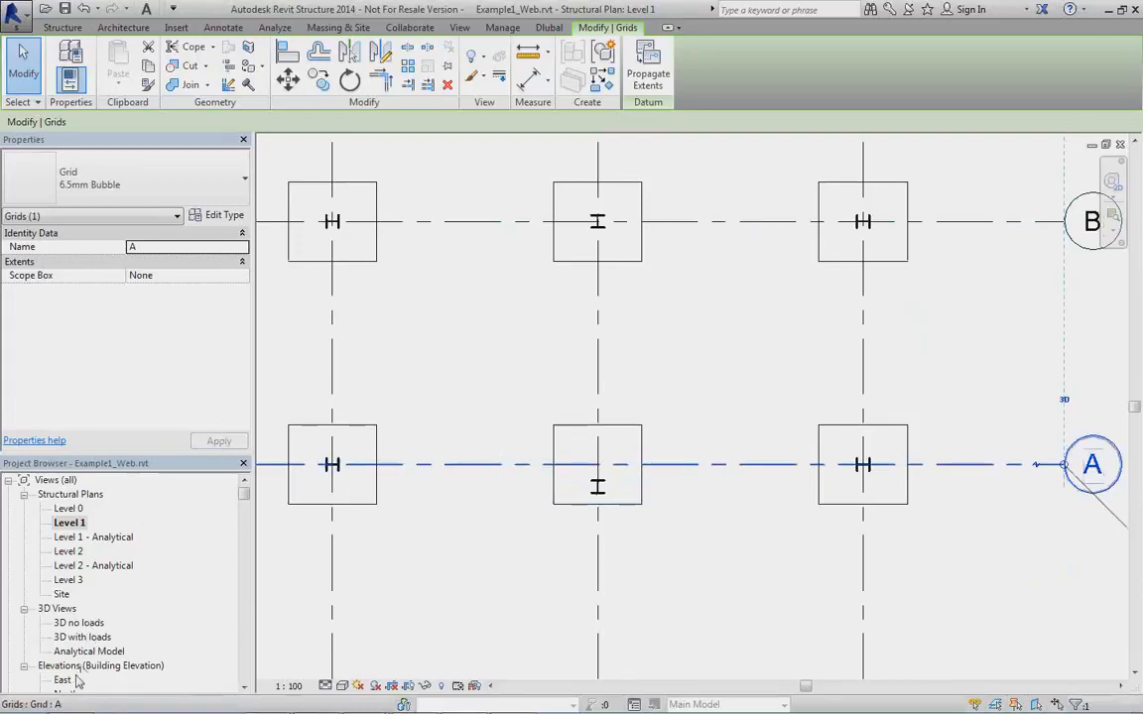
double_click(79, 623)
scroll(556, 496, "up", 2)
middle_click_drag(553, 501, 615, 471, "shift")
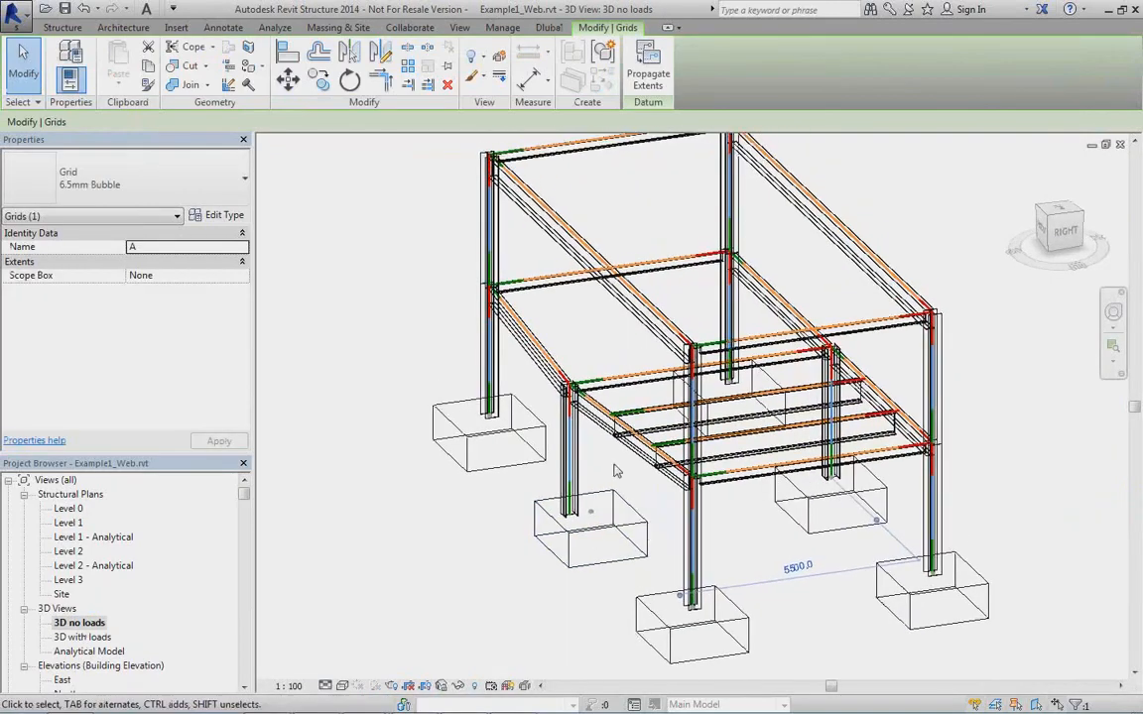
scroll(600, 468, "up", 3)
left_click(543, 452)
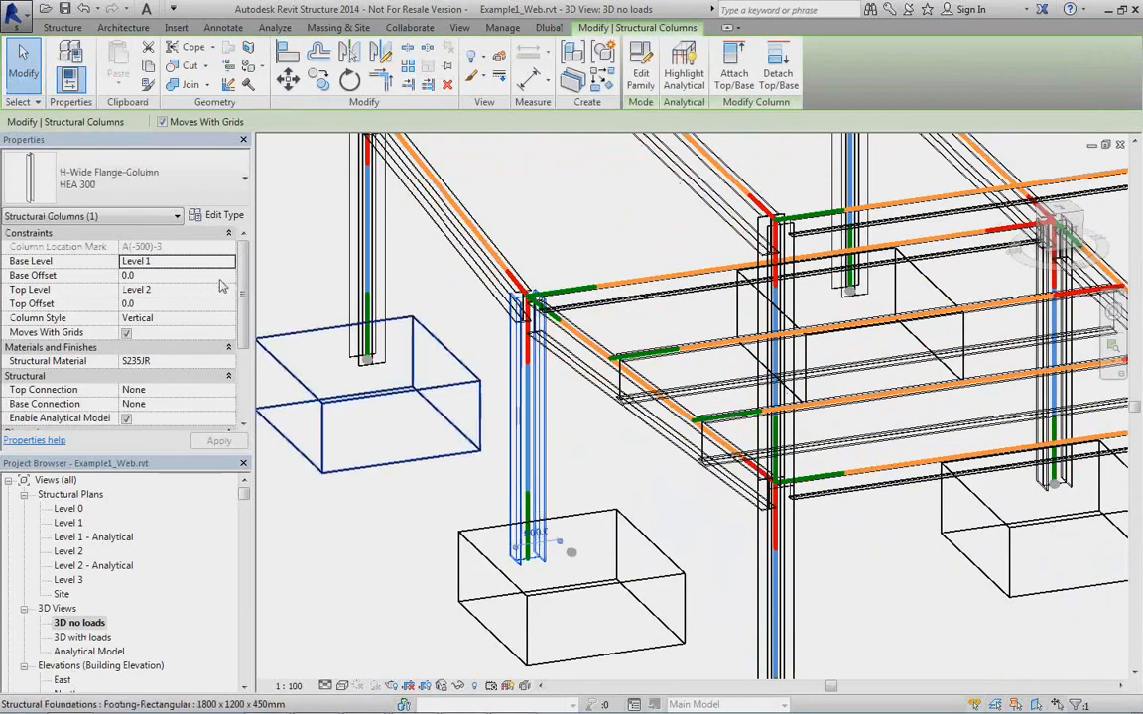
left_click_drag(245, 301, 245, 366)
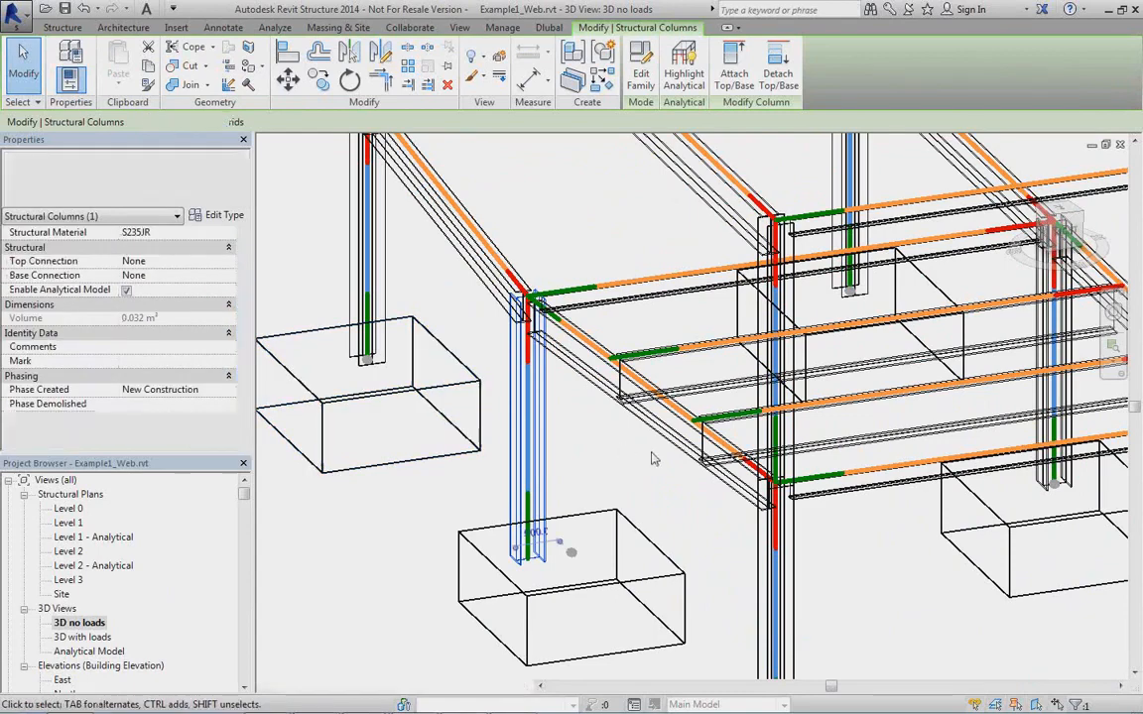
middle_click_drag(623, 451, 643, 484)
scroll(580, 411, "down", 2)
scroll(627, 450, "down", 2)
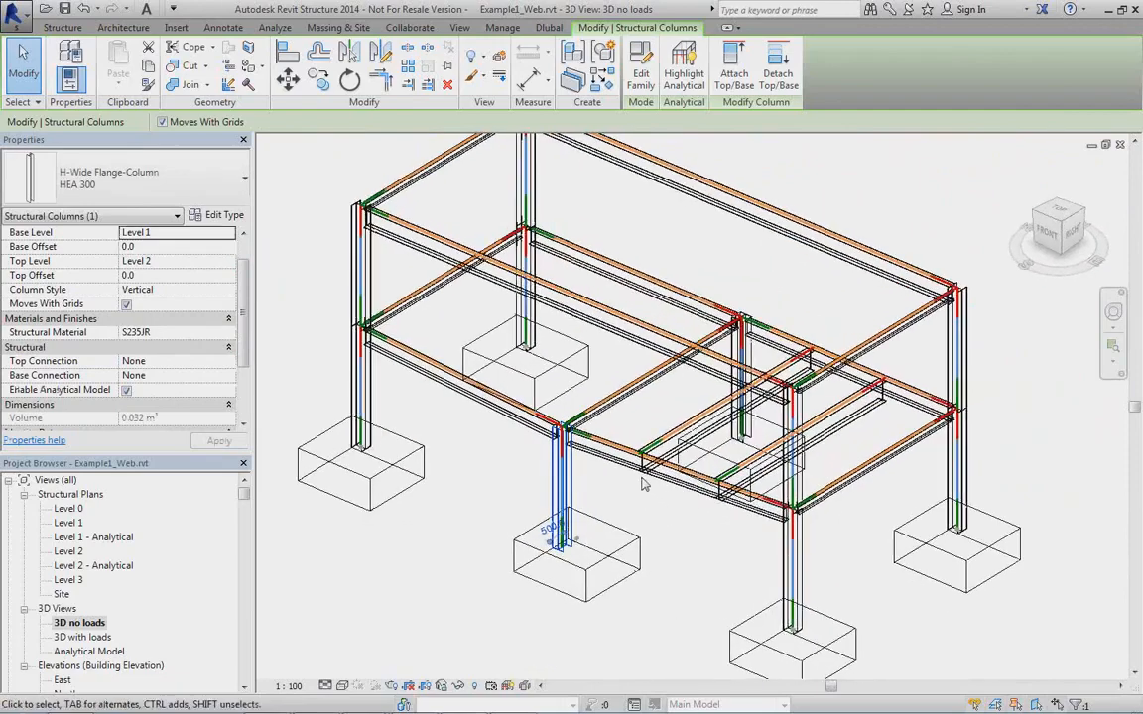
scroll(643, 484, "down", 1)
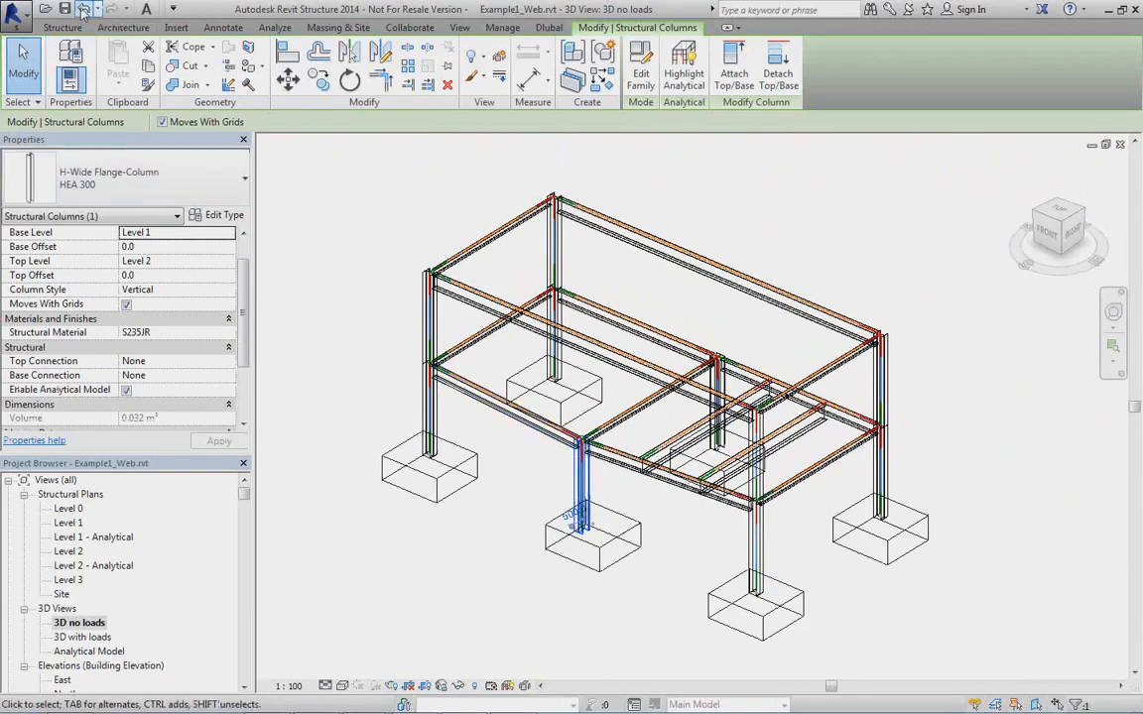
left_click(83, 12)
Set the distance from the intermediate column line to the nearest intermediate IPE500 beam to 1750 mm
middle_click_drag(666, 534, 645, 478)
middle_click_drag(716, 523, 635, 417, "shift")
scroll(654, 433, "up", 3)
left_click(623, 392)
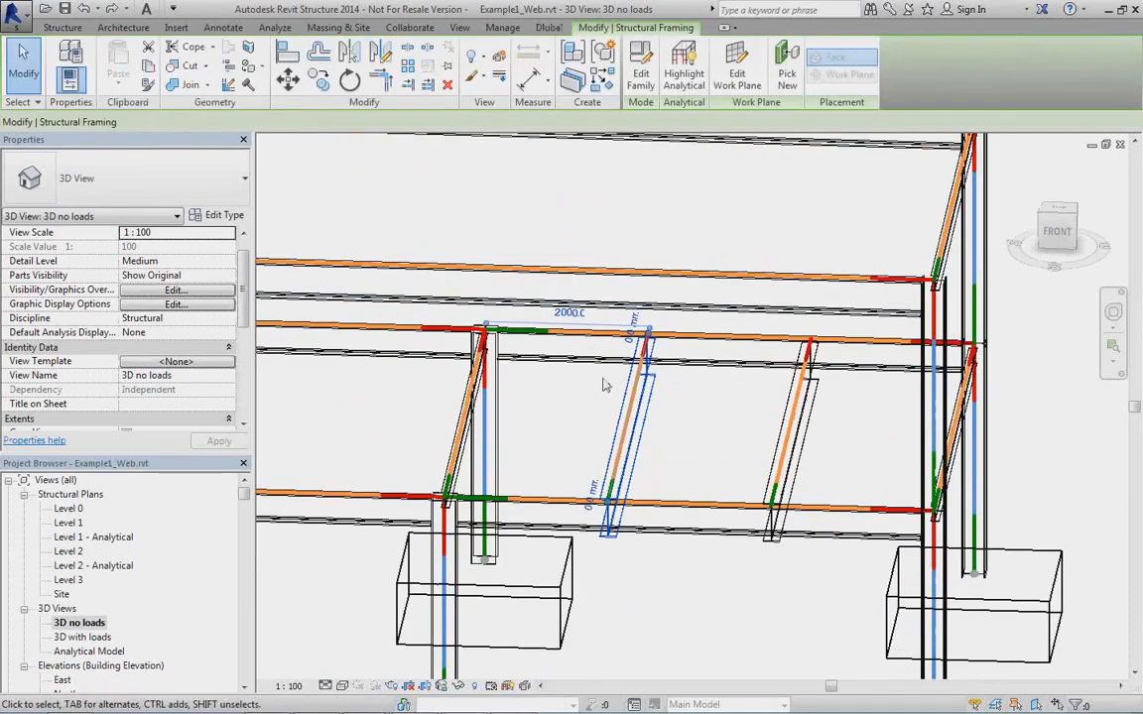
left_click(571, 314)
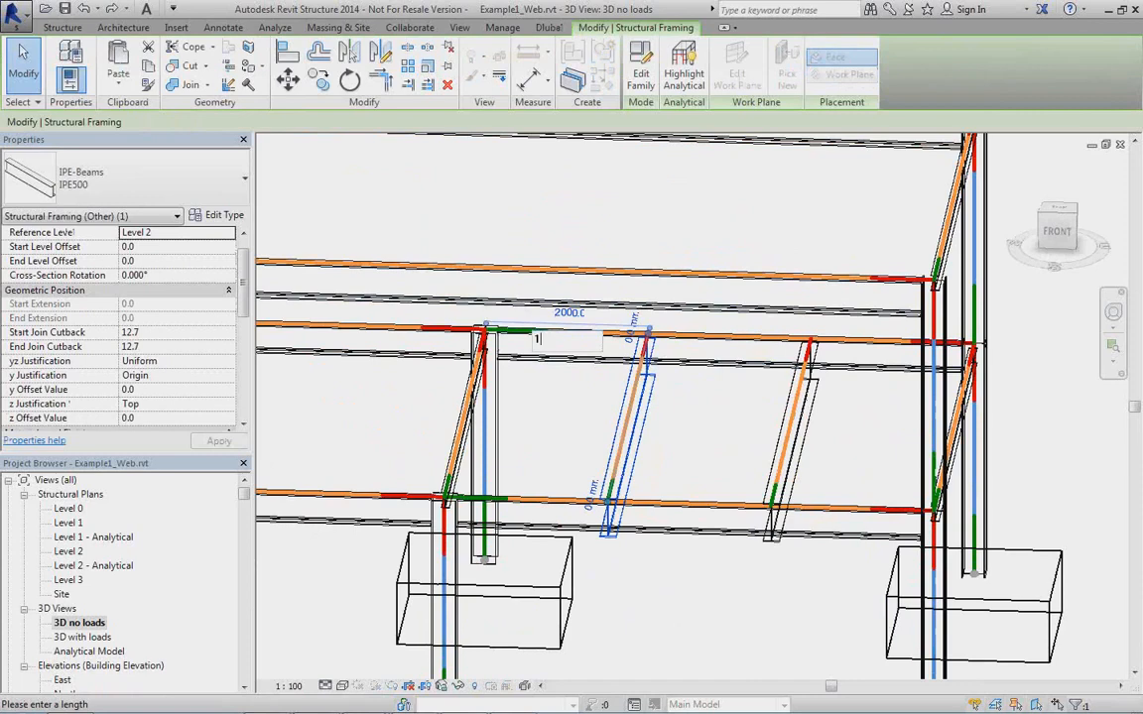
key("Return")
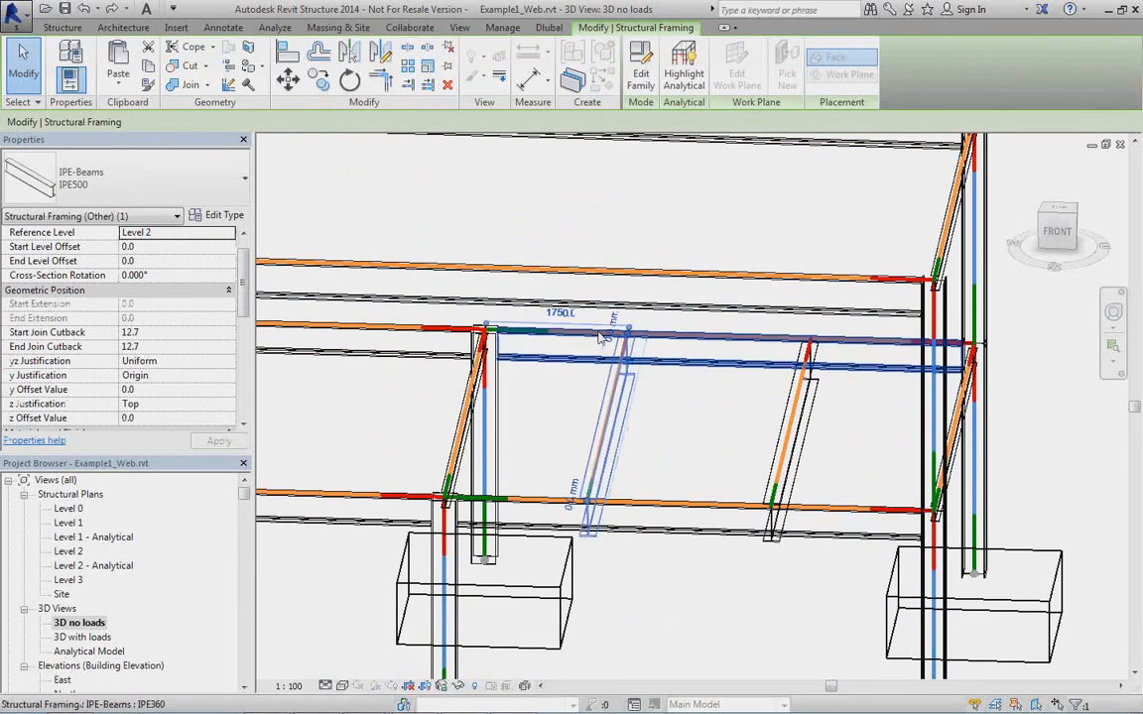
Set the distance between the two intermediate IPE500 beams on Level 2 to 2500 mm
middle_click_drag(666, 562, 729, 375)
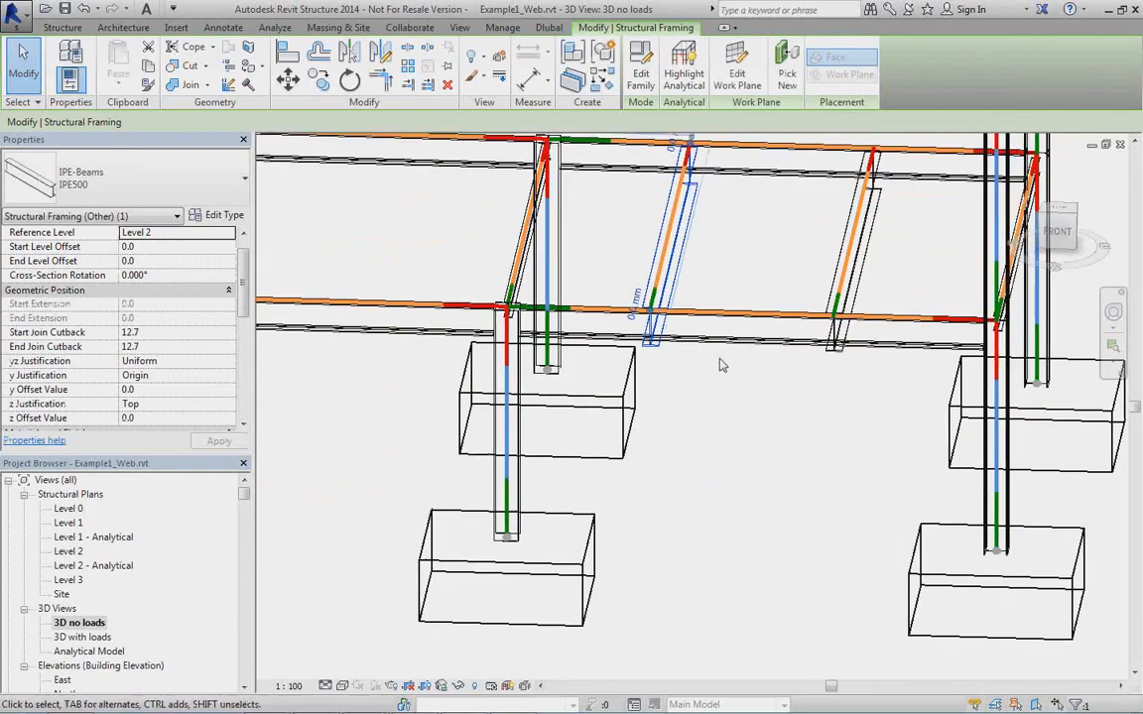
scroll(678, 459, "down", 2)
middle_click_drag(754, 466, 770, 243, "shift")
left_click(785, 327)
left_click(769, 241)
type("2500")
key("Return")
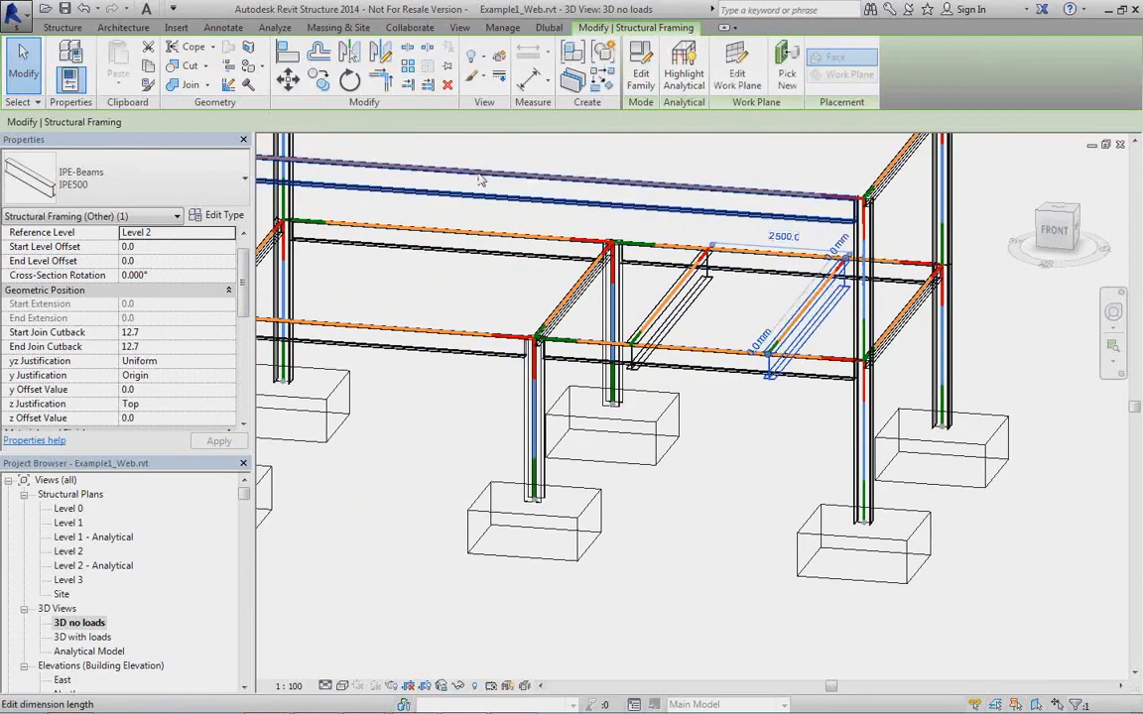
Change the IPE200 girder at the end of the 6000 mm bay without intermediate beams on Level 2 to type IPE270
scroll(714, 389, "up", 3)
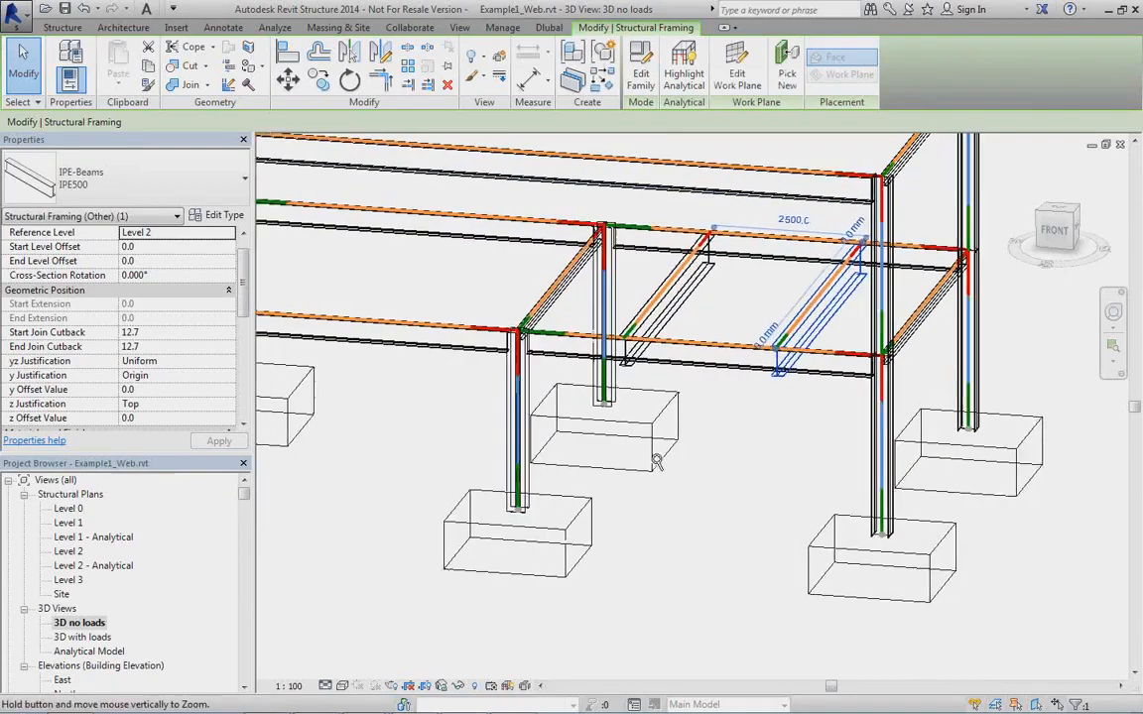
middle_click_drag(674, 405, 682, 561, "shift")
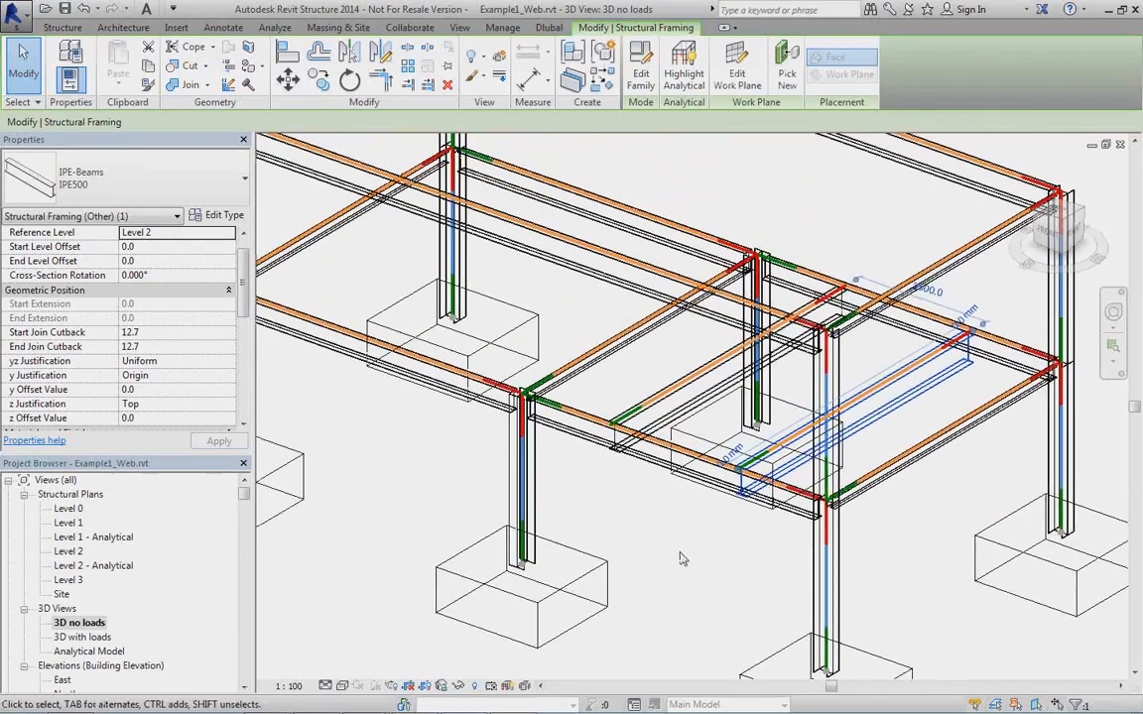
middle_click_drag(592, 520, 688, 579)
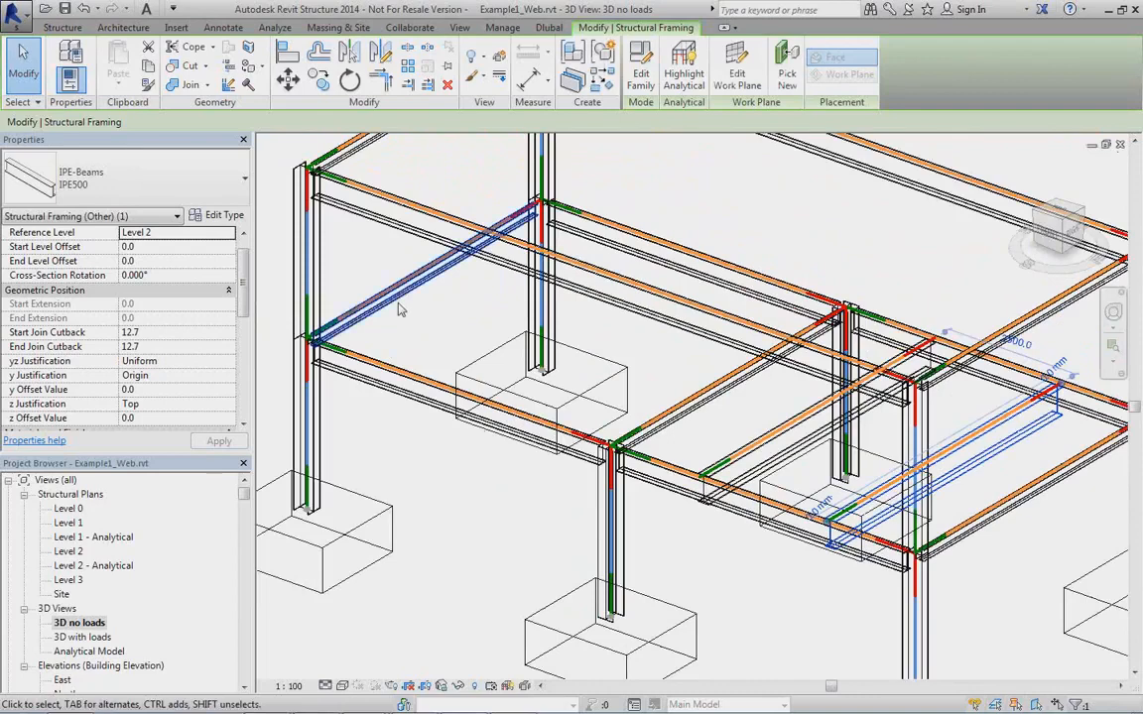
left_click(399, 309)
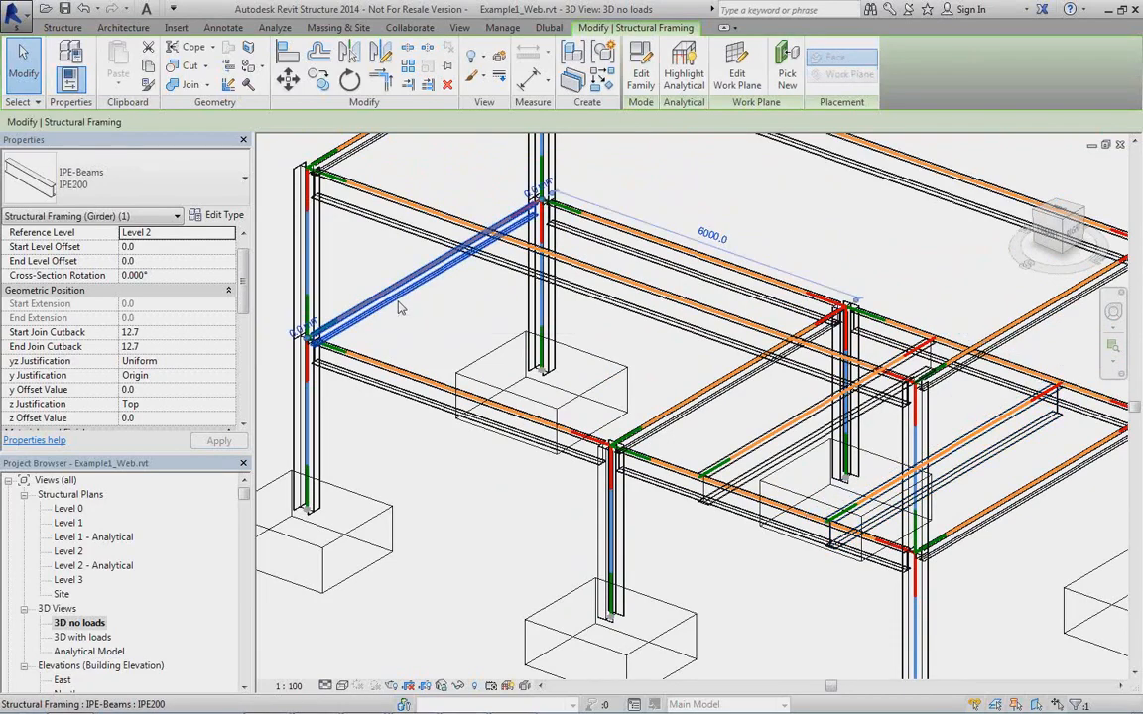
left_click(241, 198)
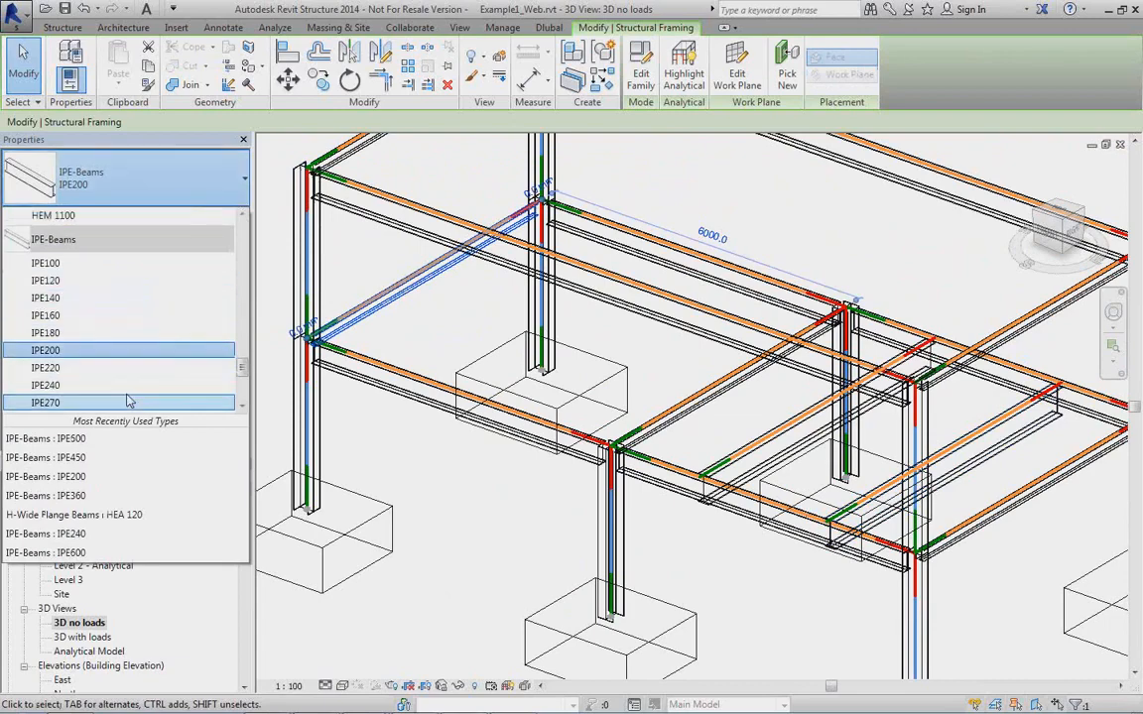
left_click(127, 403)
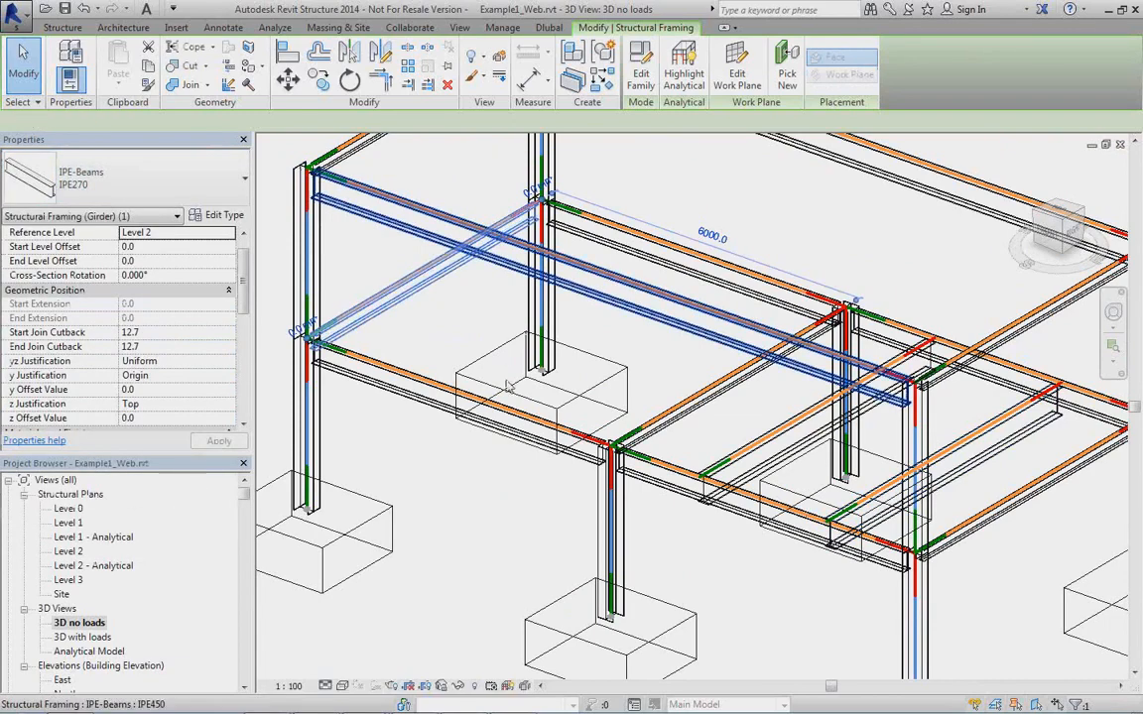
Export the model to RFEM by updating the existing structure with absent objects removed, after reviewing the structural export settings
scroll(523, 428, "down", 2)
scroll(522, 428, "down", 2)
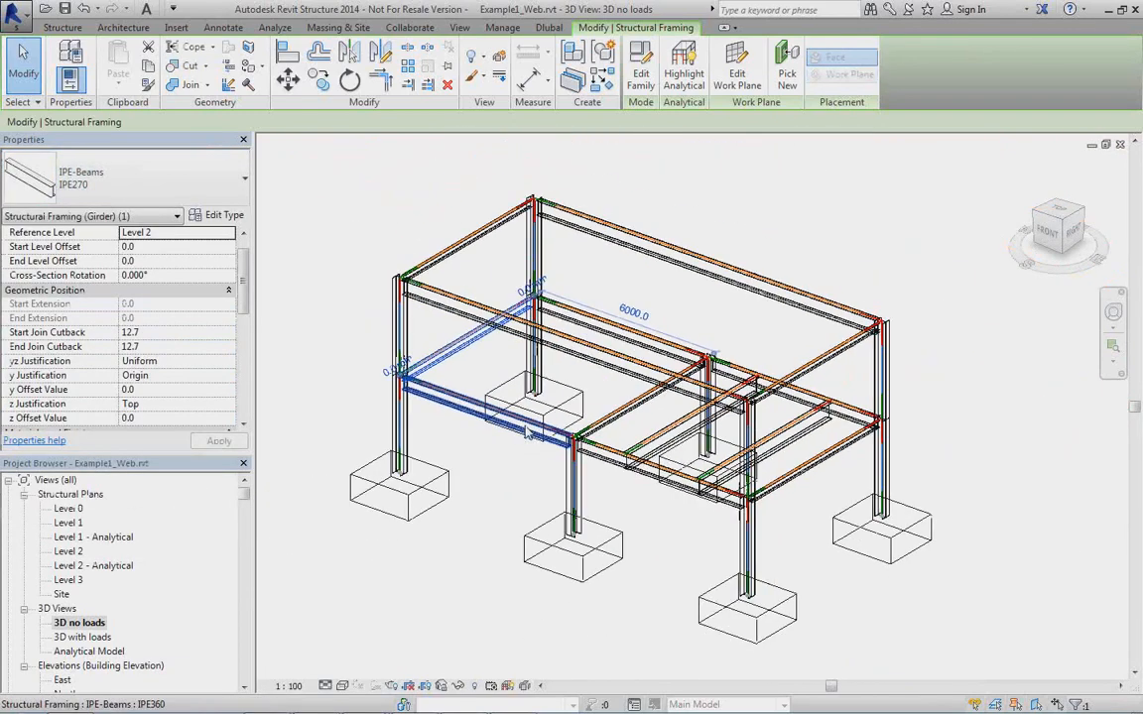
middle_click_drag(523, 429, 556, 442, "shift")
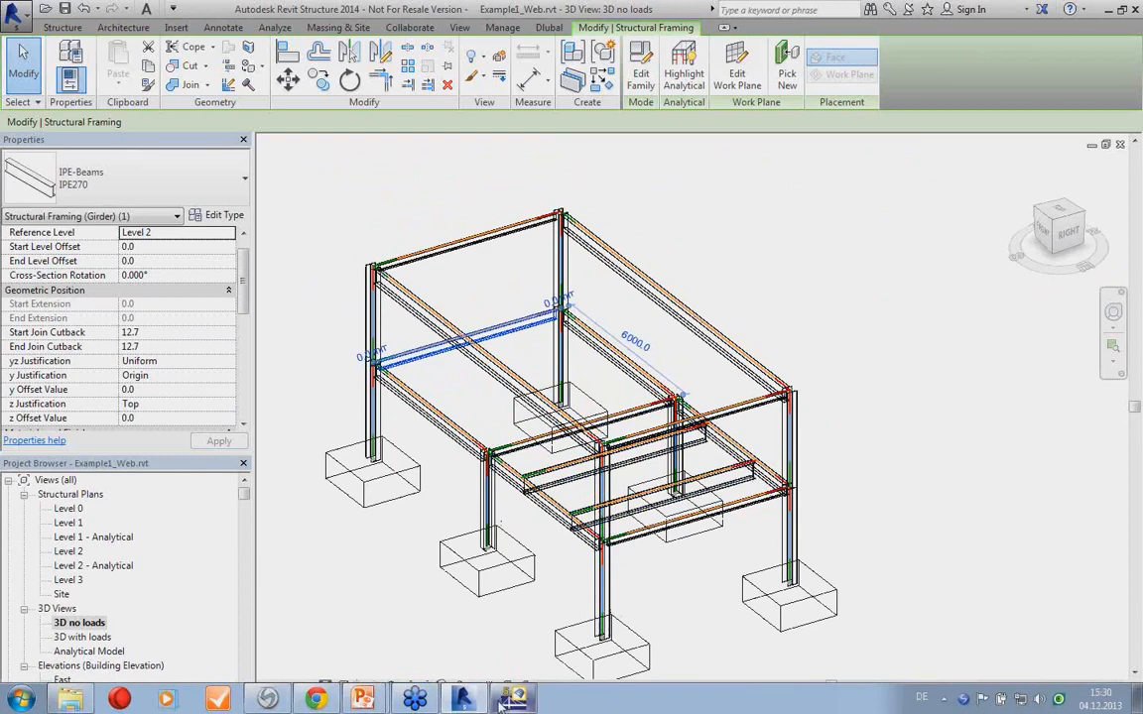
left_click(332, 264)
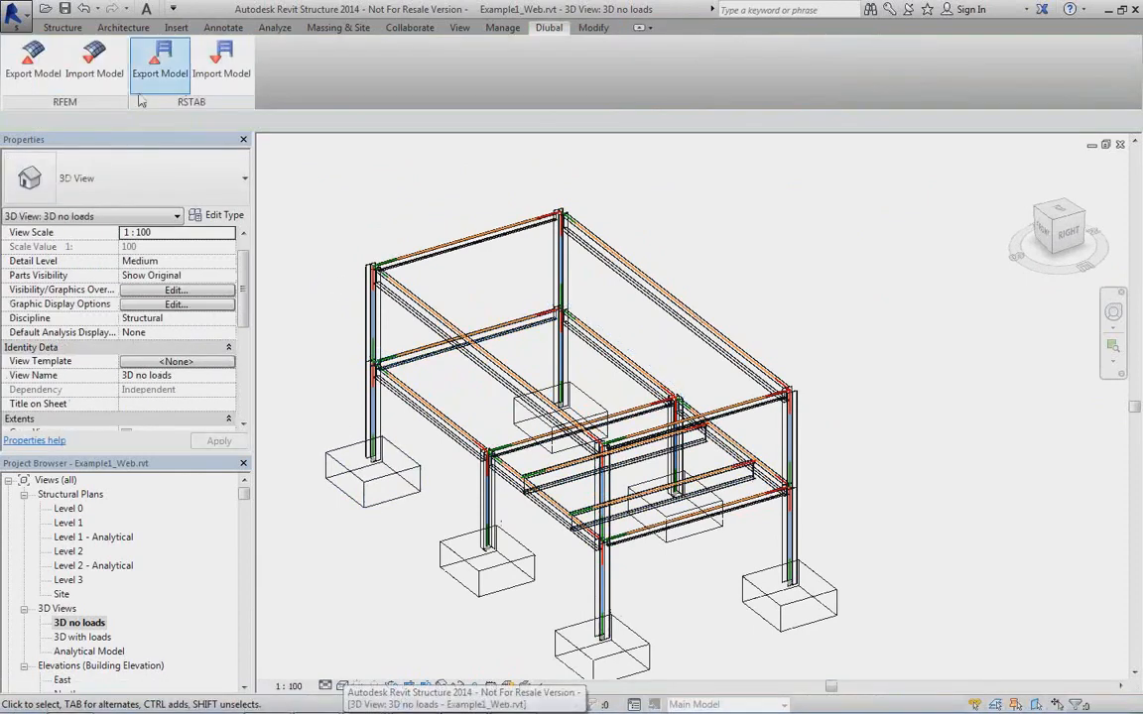
left_click(32, 67)
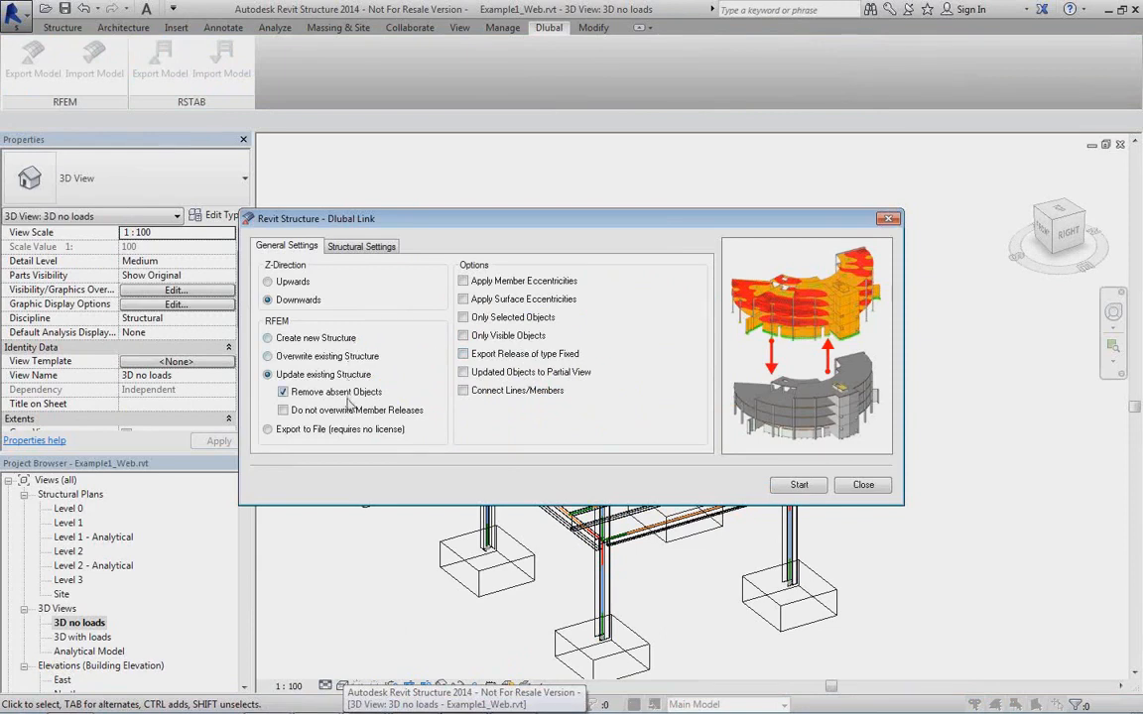
left_click(357, 247)
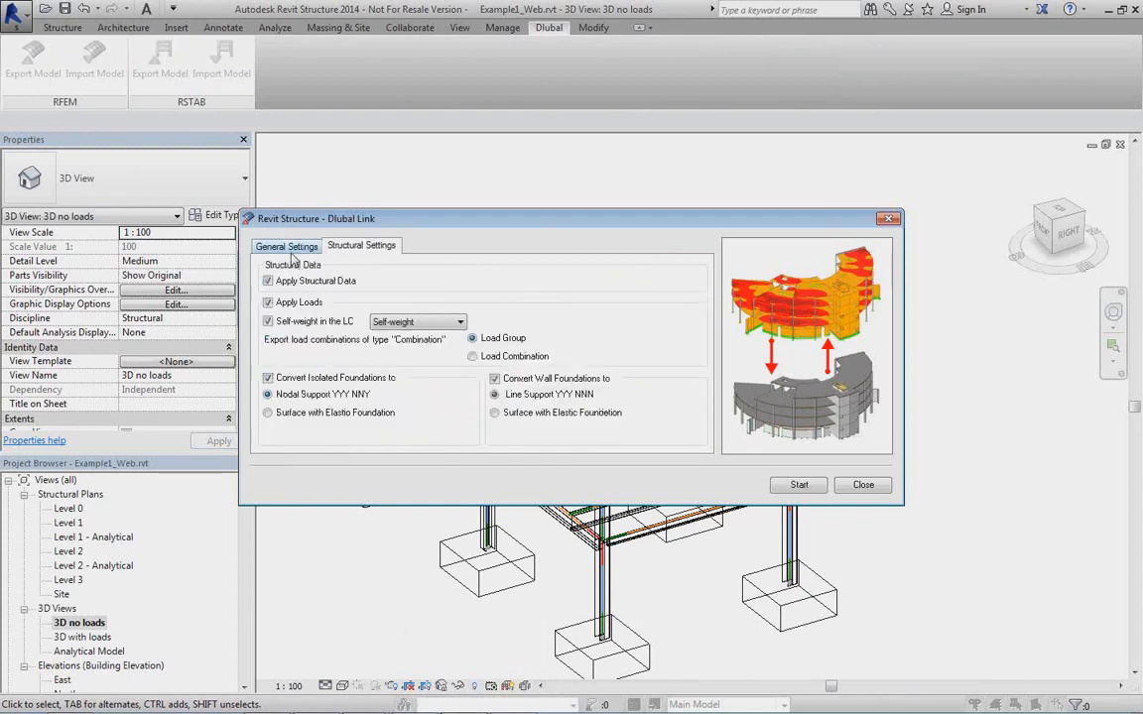
left_click(288, 247)
left_click(799, 485)
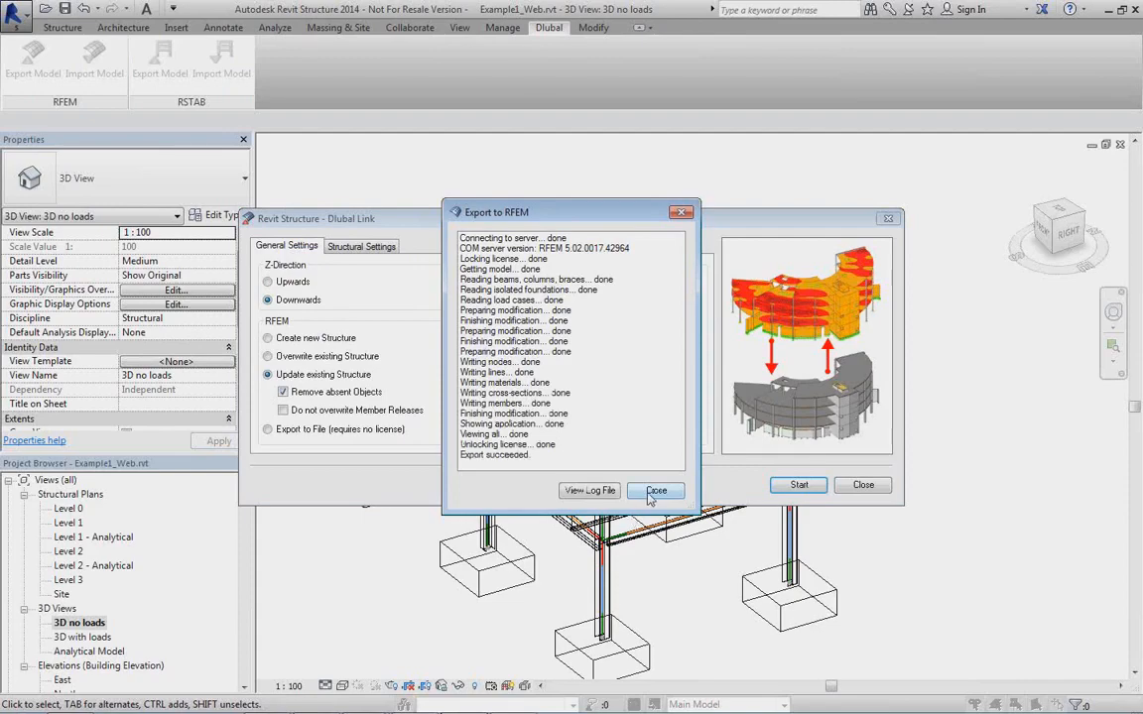
left_click(655, 490)
Switch to RFEM and inspect the cross-sections of the lower-level end beam and the beam between the intermediate columns
left_click(513, 699)
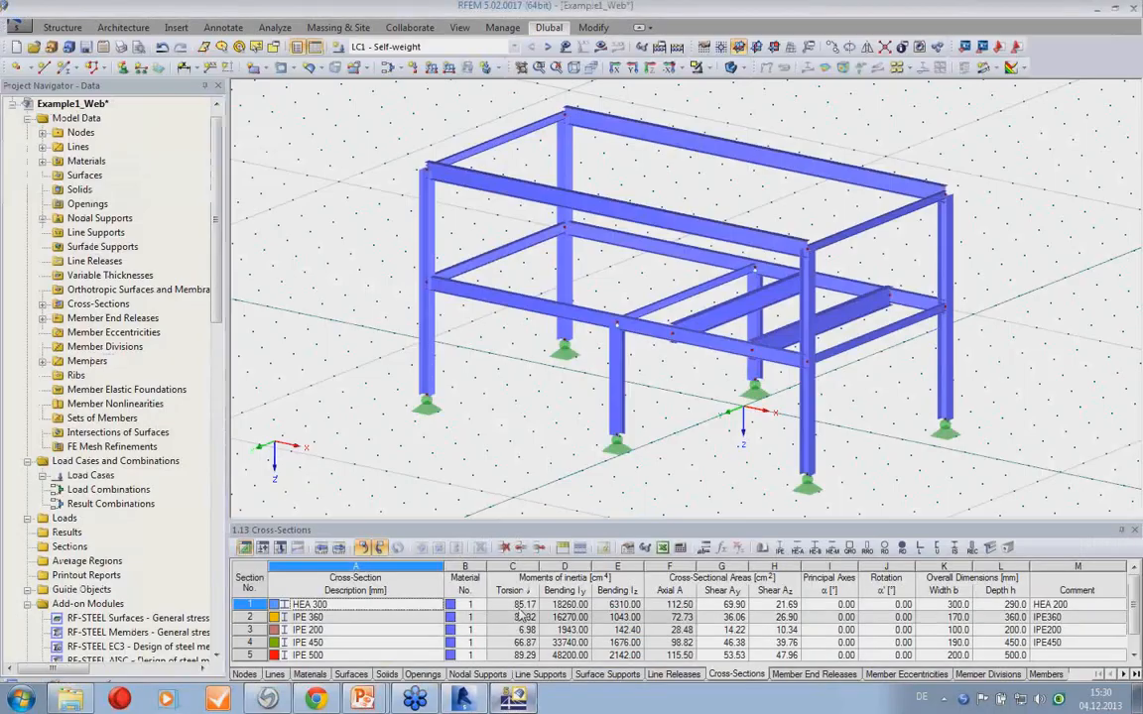
scroll(694, 412, "down", 1)
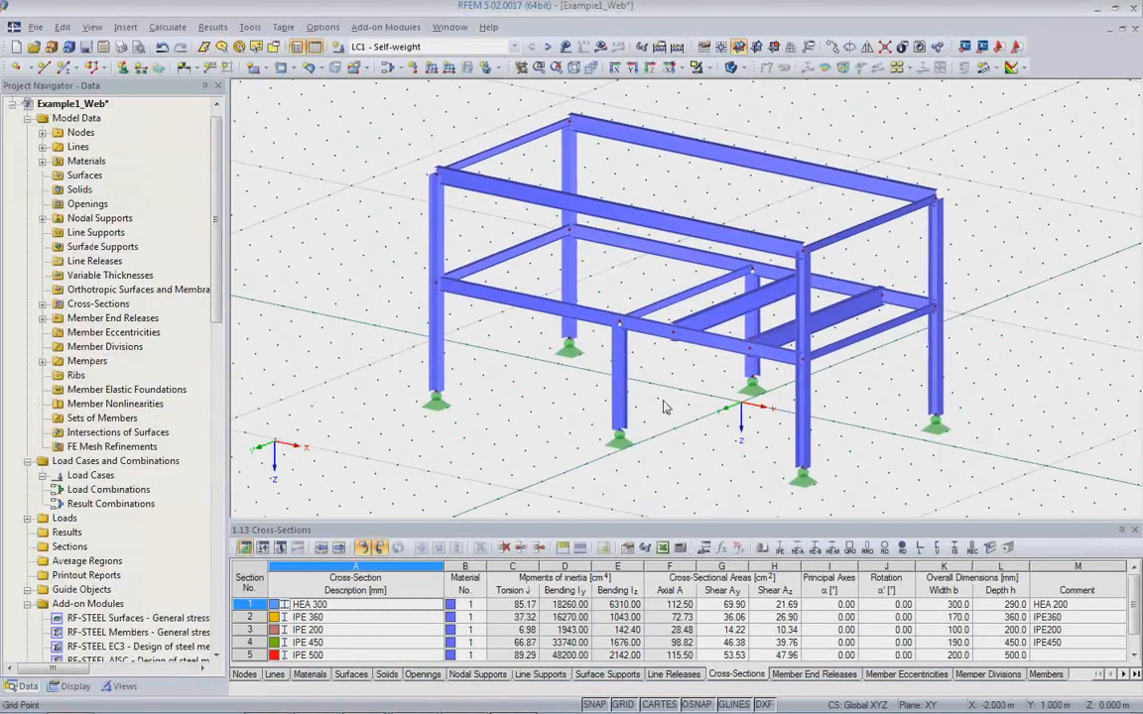
middle_click_drag(701, 420, 523, 248, "ctrl")
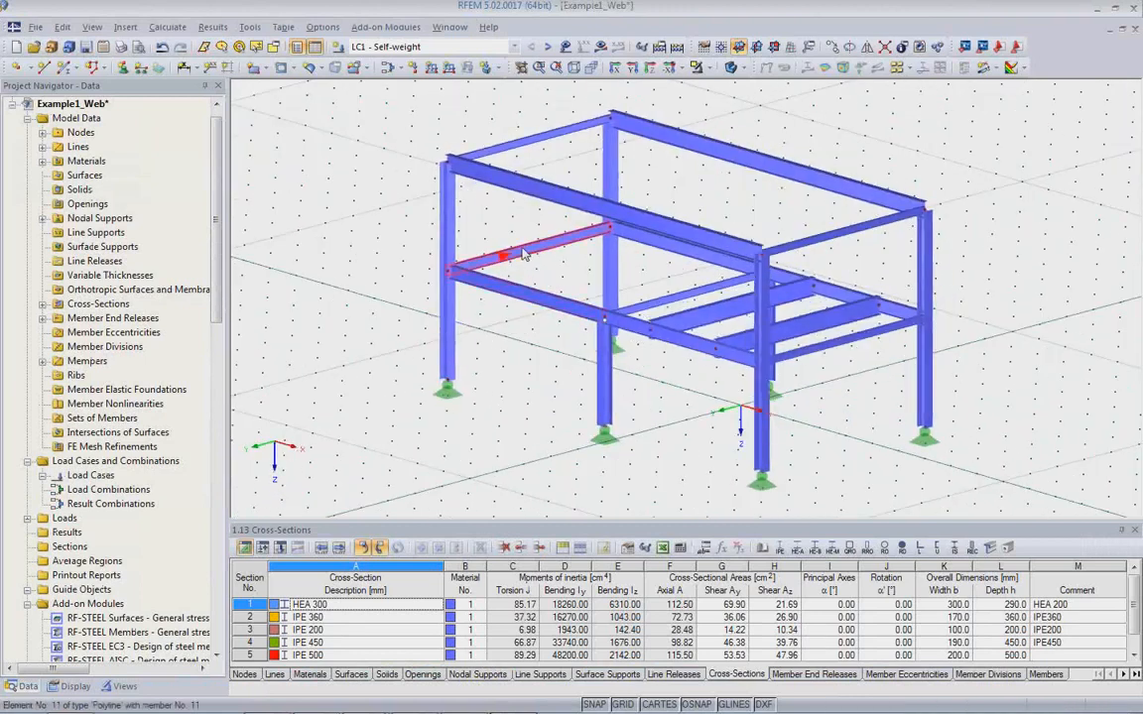
left_click(523, 254)
double_click(523, 254)
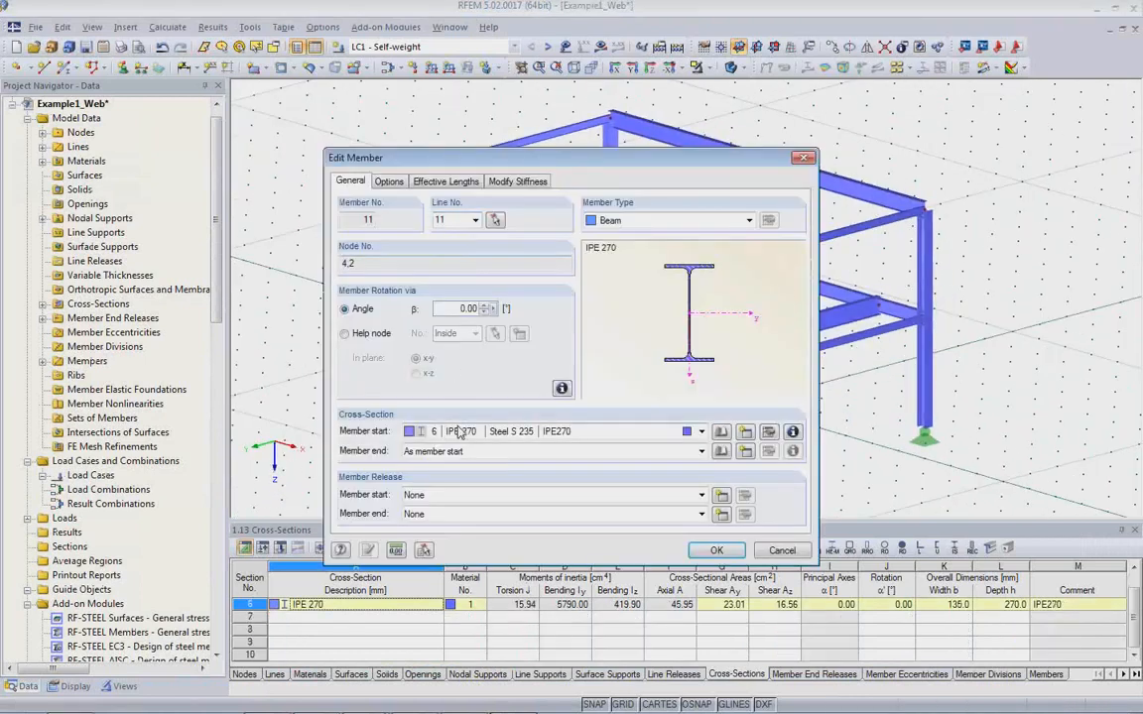
left_click(781, 552)
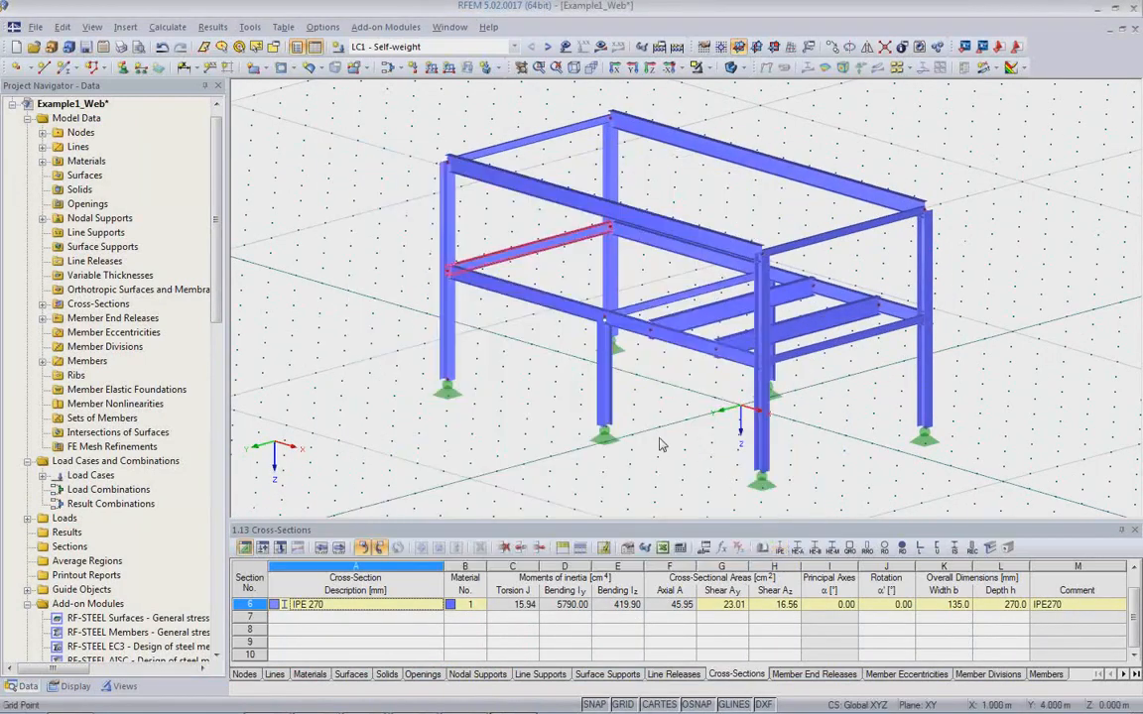
left_click(662, 311)
double_click(663, 310)
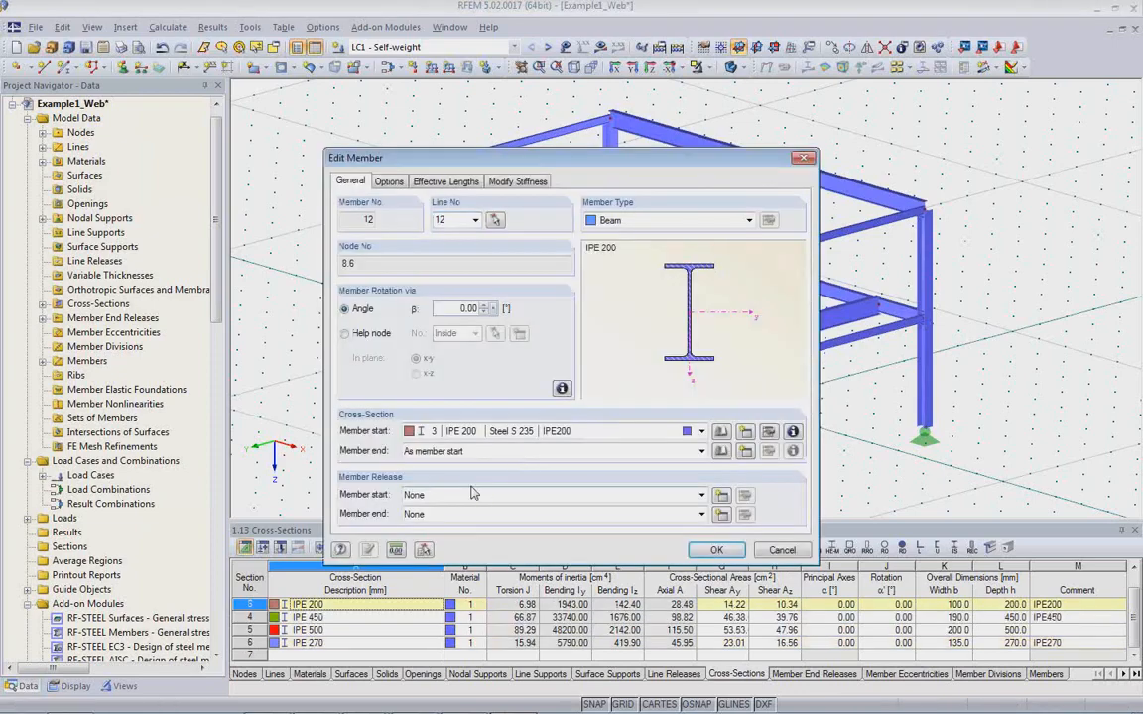
left_click(782, 552)
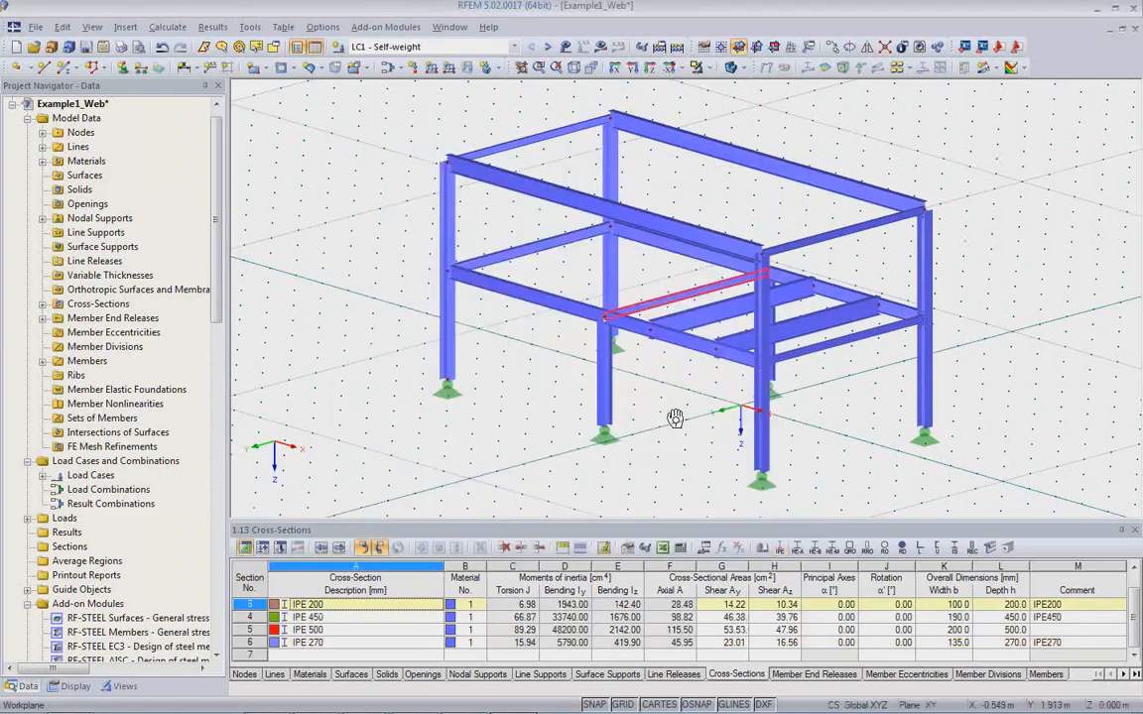
Dimension the front bay containing the intermediate beams in the X direction, and the distance from the intermediate column to the nearest intermediate beam
middle_click_drag(691, 414, 824, 408)
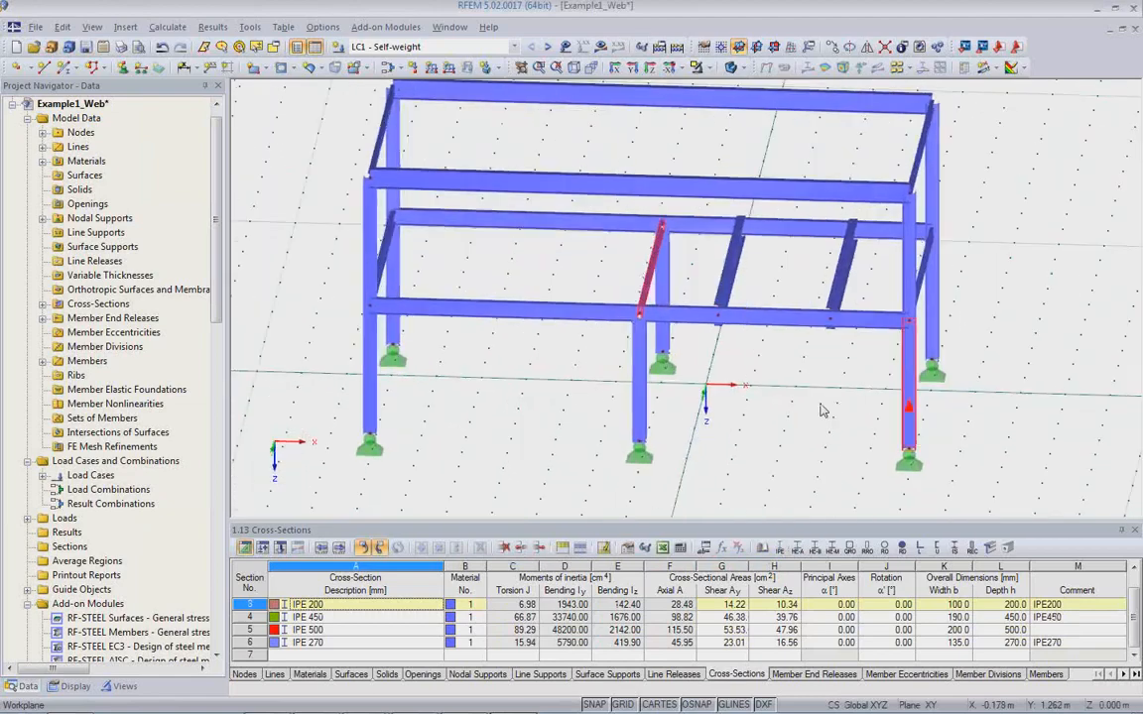
left_click(181, 67)
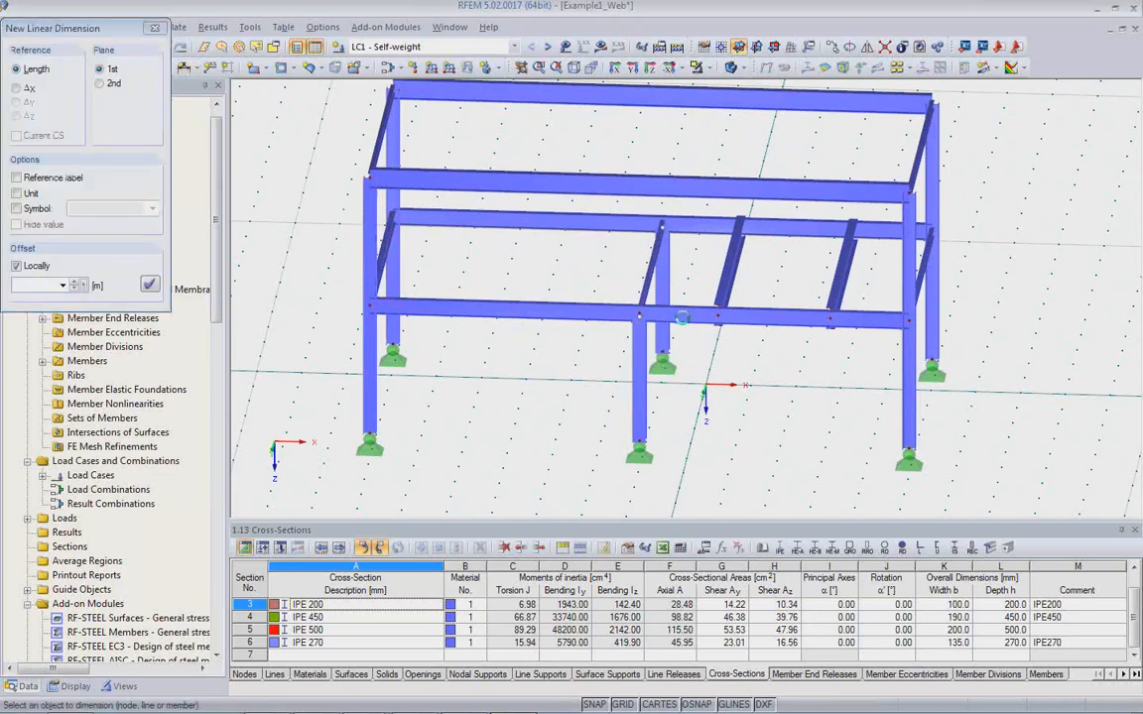
left_click(710, 299)
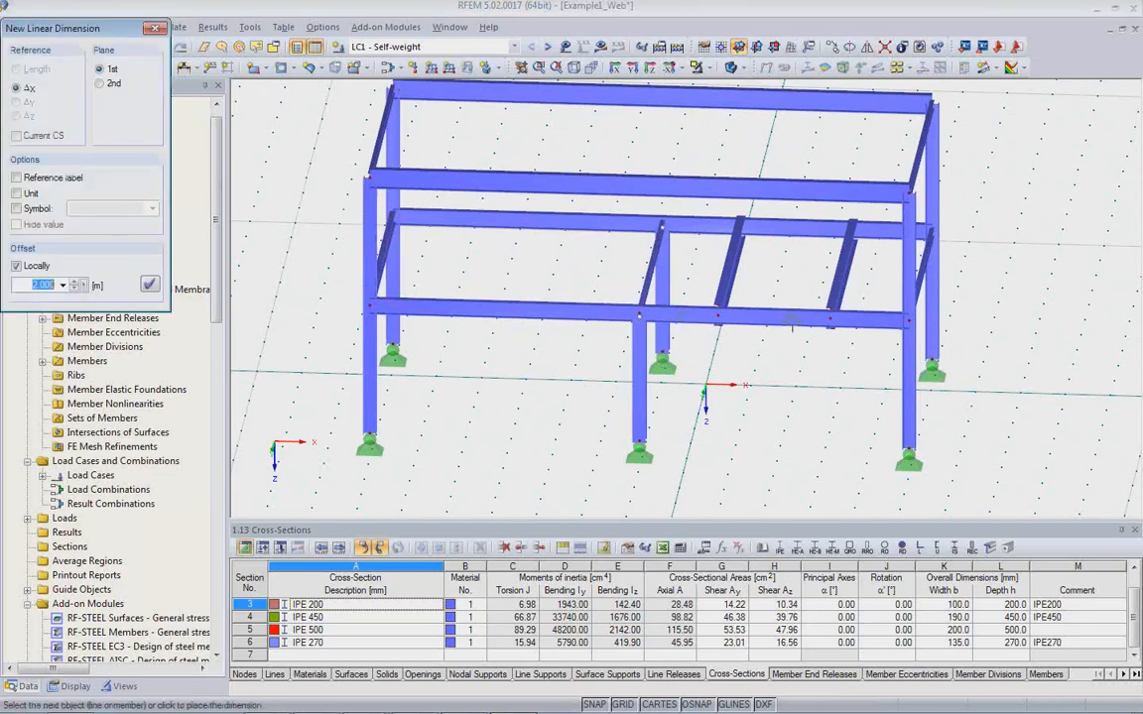
left_click(825, 369)
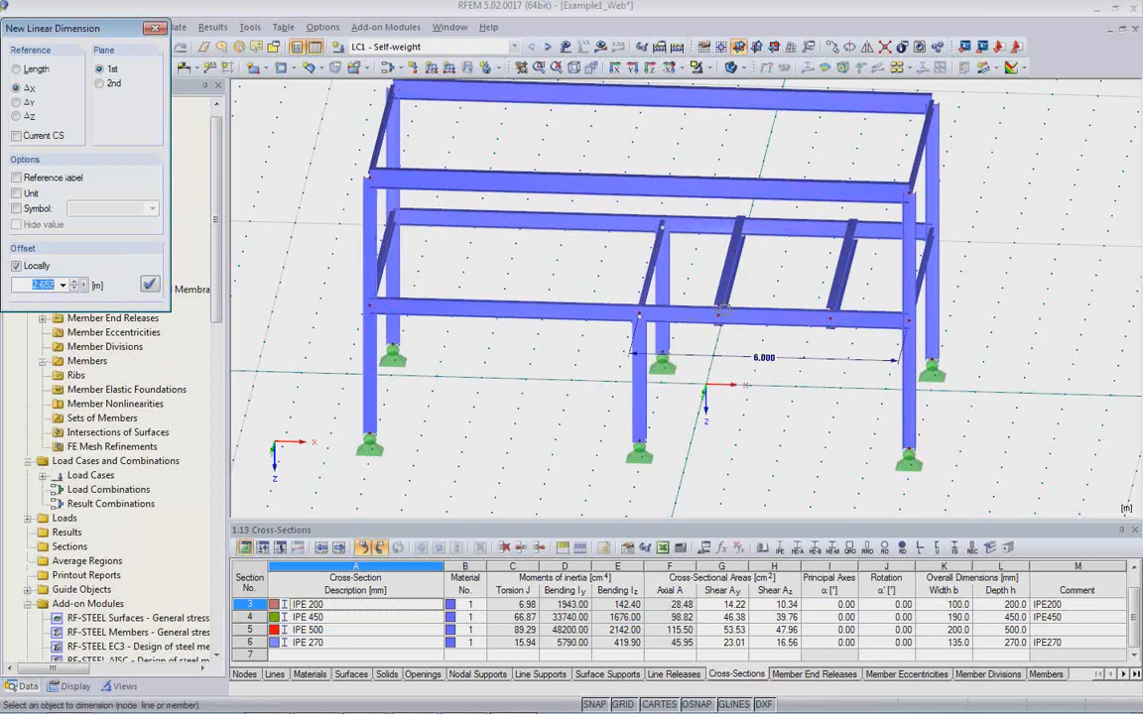
left_click(638, 315)
left_click(718, 316)
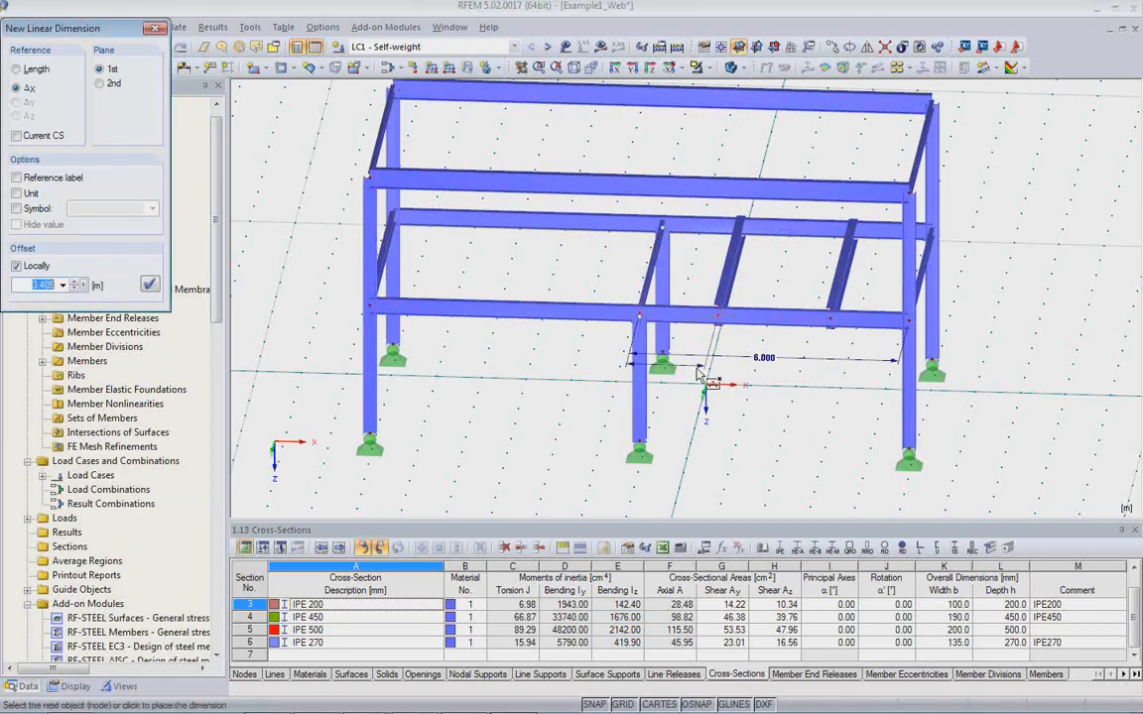
left_click(714, 425)
Show the model as wireframe and dimension the spacing between the two intermediate beams in the X direction
left_click(718, 315)
left_click(774, 316)
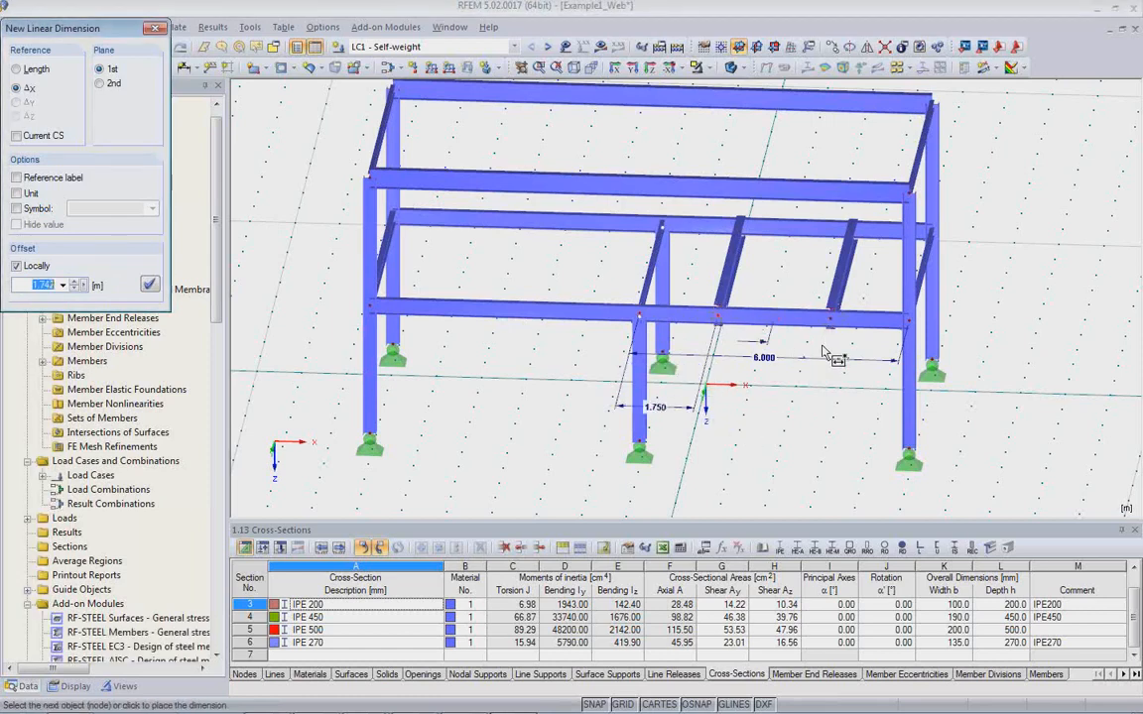
left_click(829, 339)
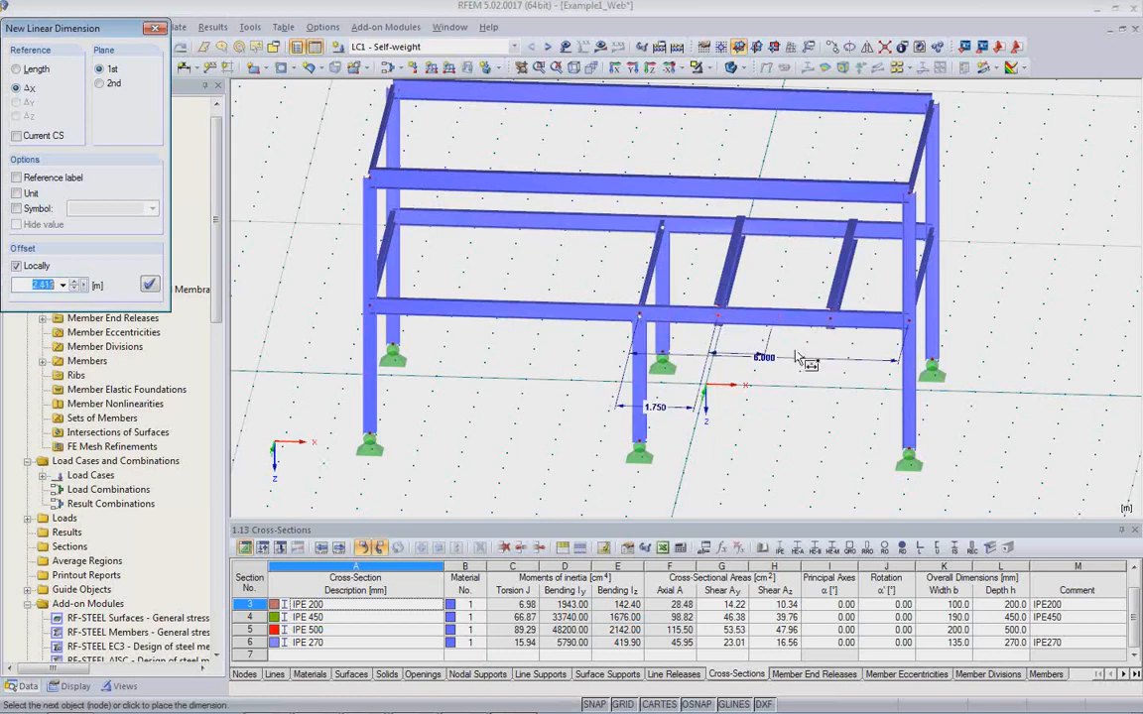
scroll(809, 411, "up", 2)
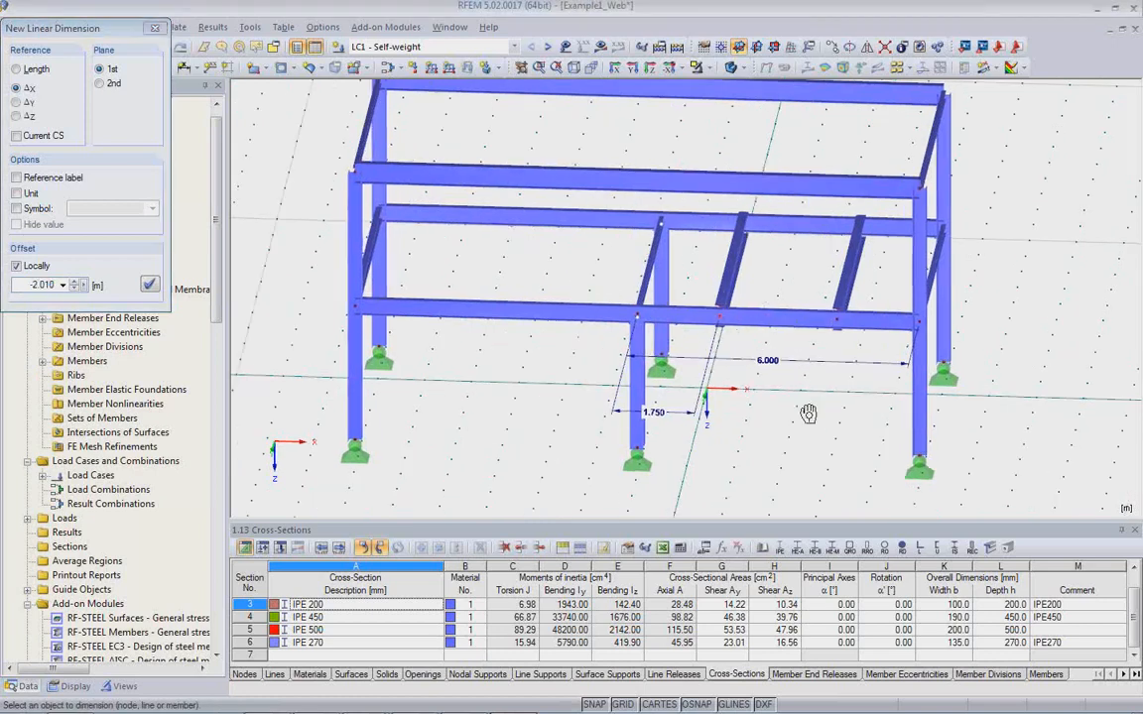
left_click(731, 69)
left_click(732, 70)
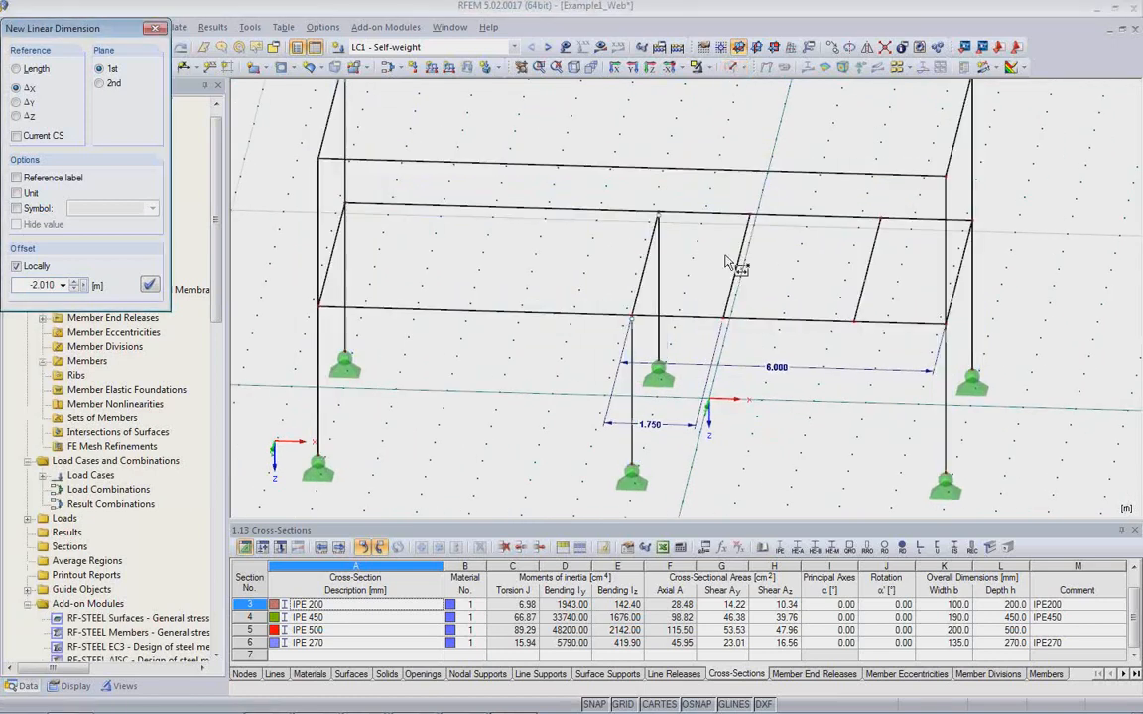
left_click(856, 324)
left_click(841, 399)
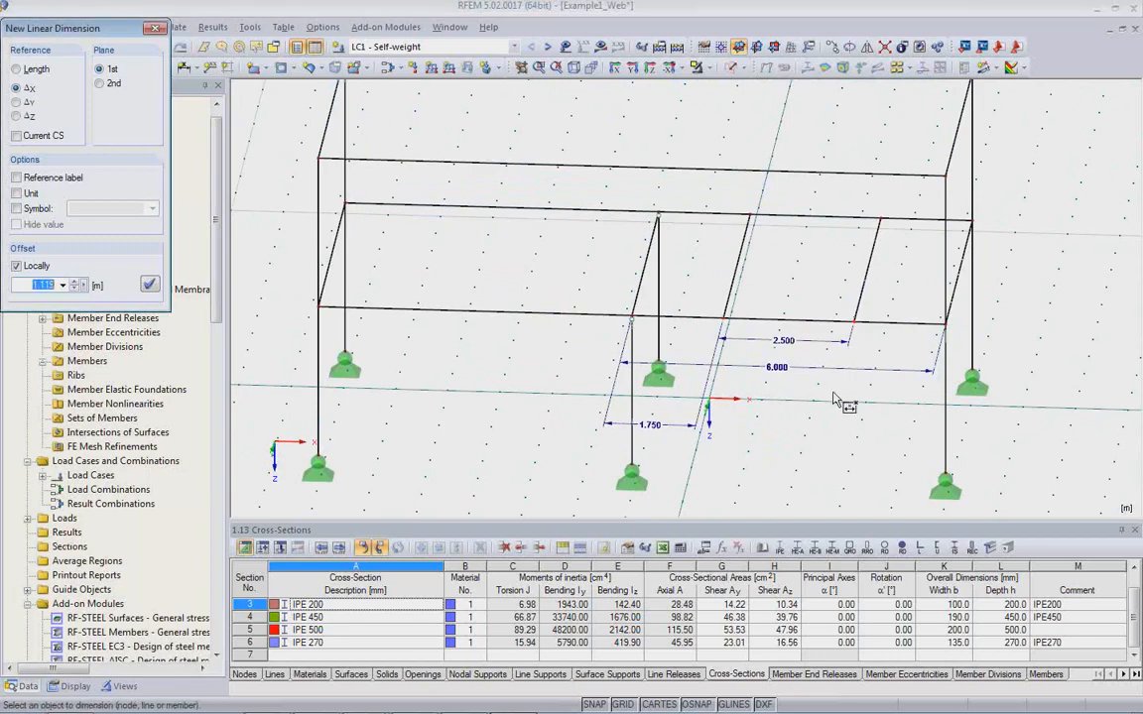
key("Escape")
middle_click_drag(754, 372, 470, 408, "ctrl")
scroll(470, 408, "down", 3)
middle_click_drag(544, 407, 544, 365)
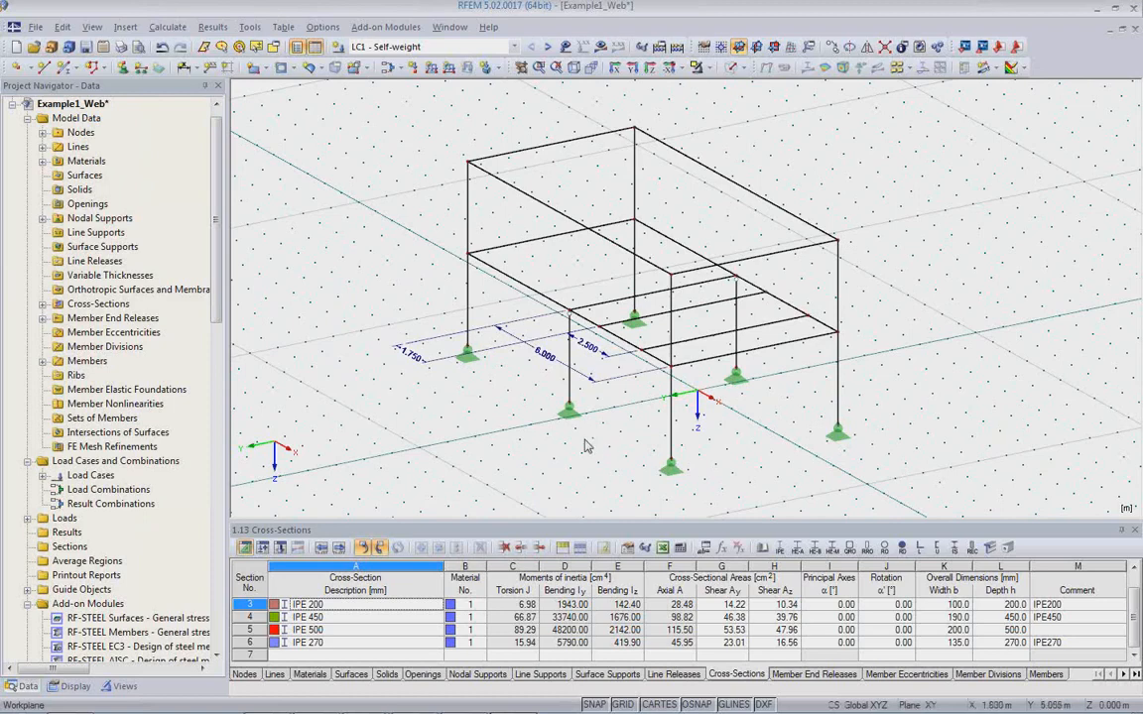
Switch to Revit and select all beams of the frame's lower level in the 3D no loads view
mouse_move(576, 708)
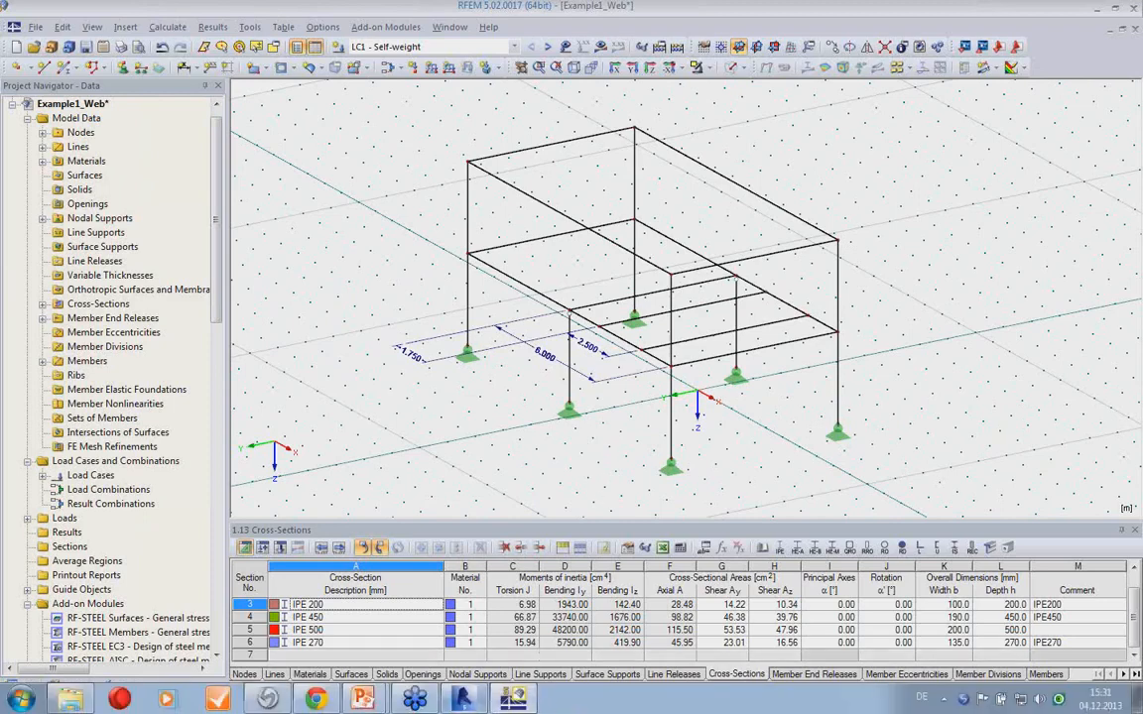
left_click(462, 700)
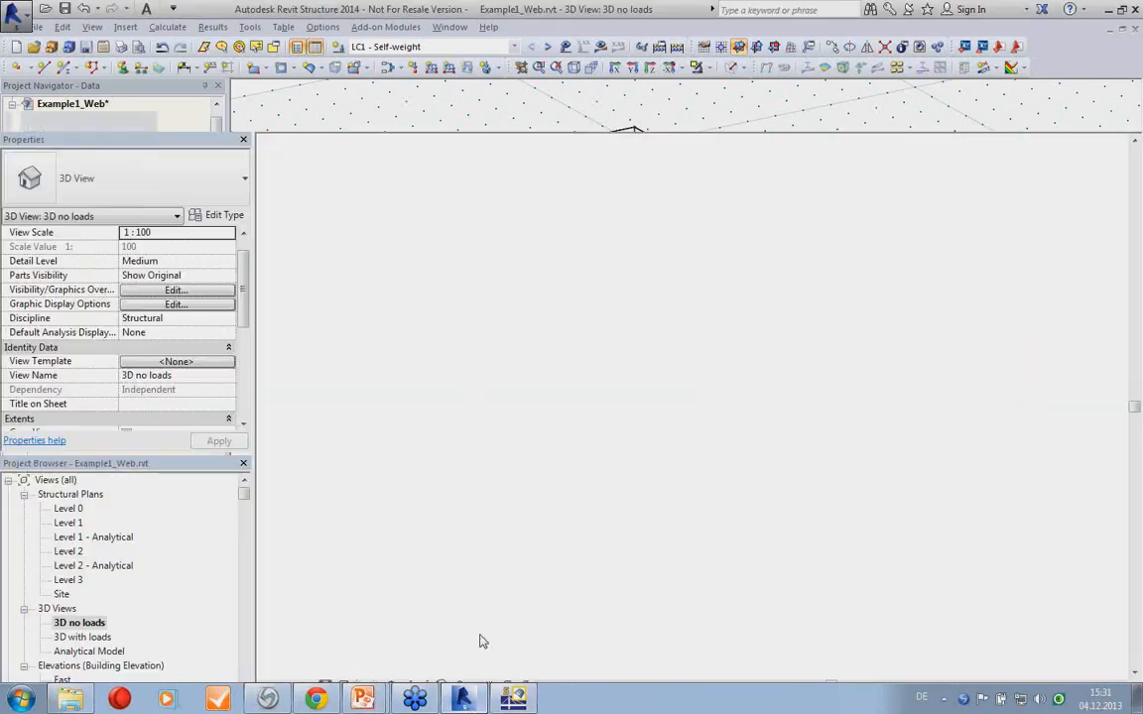
middle_click_drag(588, 519, 538, 403, "shift")
left_click_drag(399, 290, 845, 409)
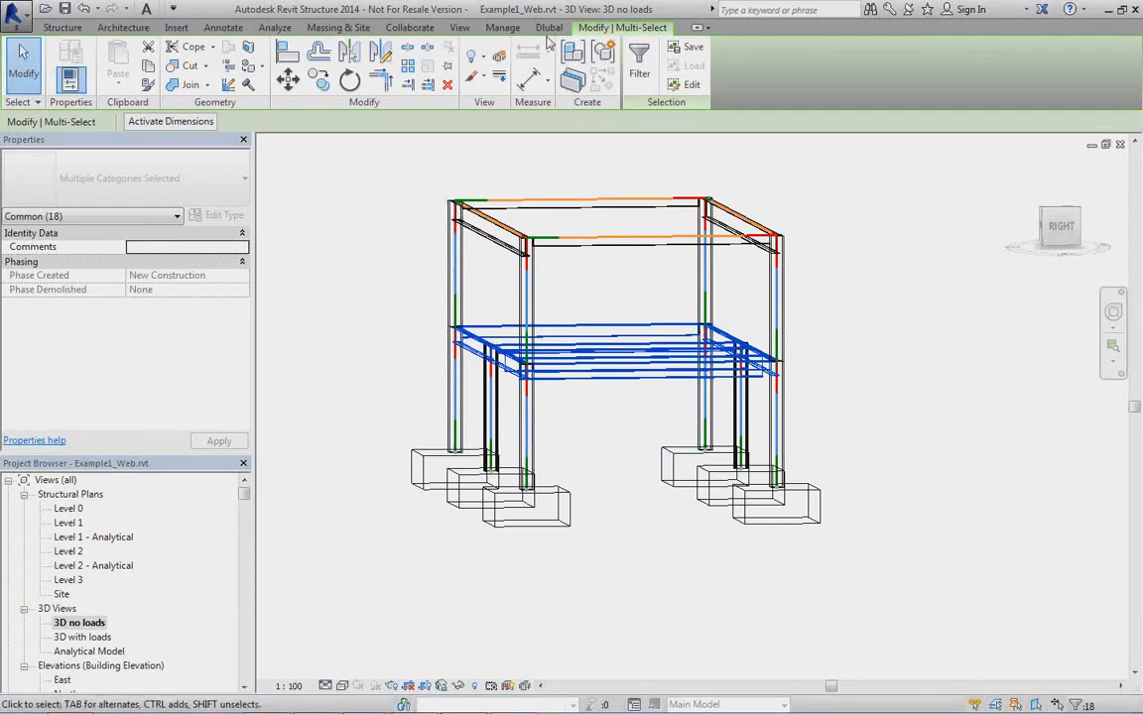
Export only the selected objects to RFEM as a new structure, with the Z-direction downwards
left_click(548, 28)
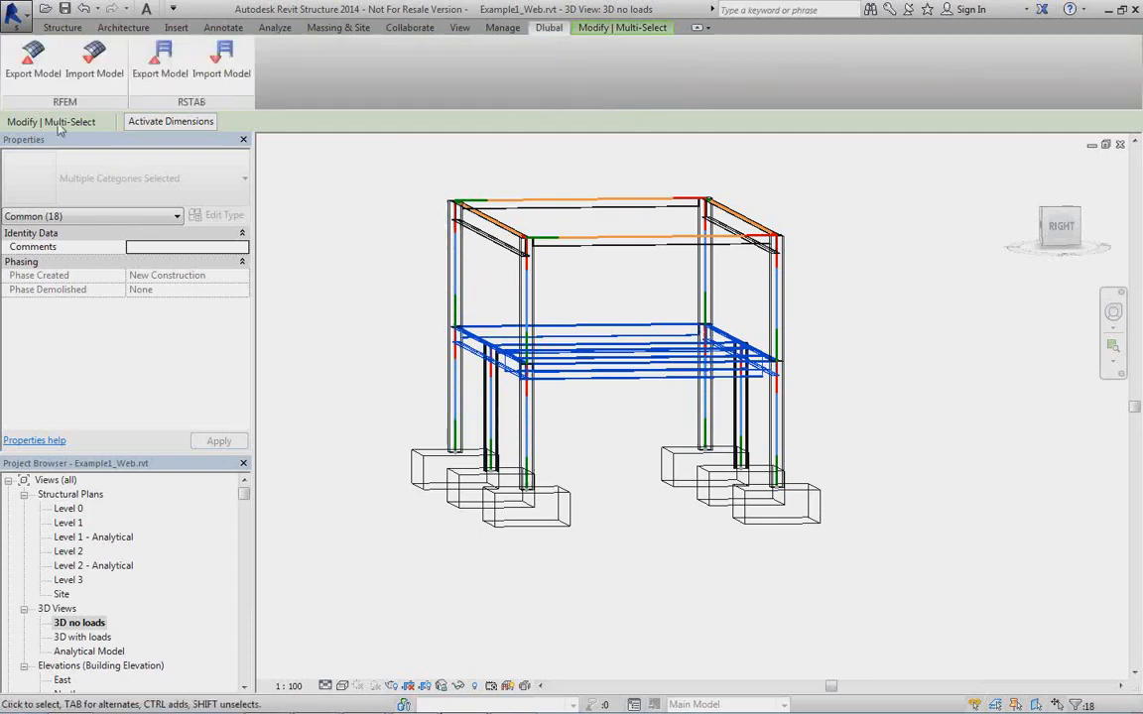
left_click(33, 61)
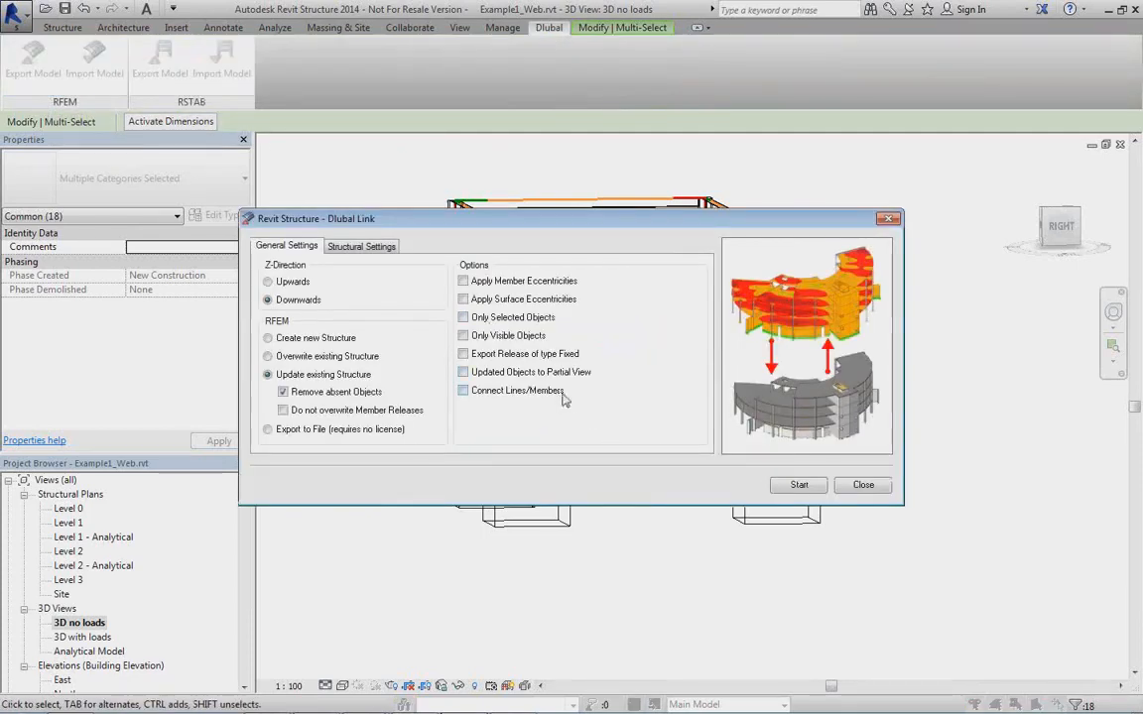
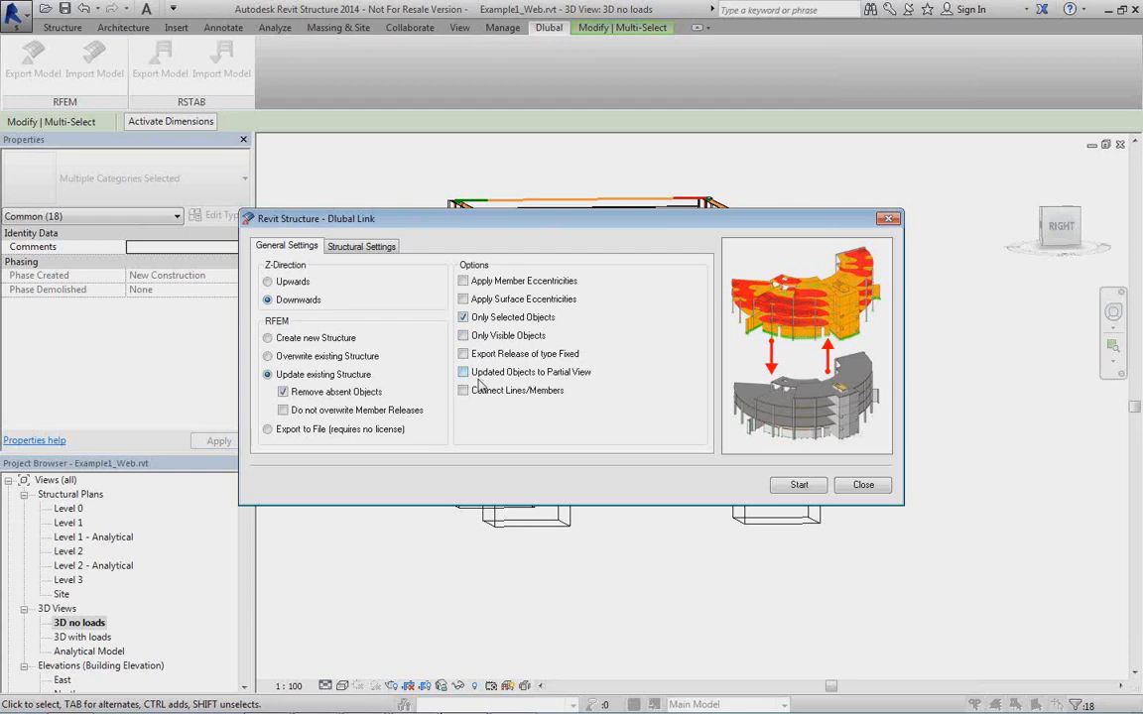
left_click(267, 338)
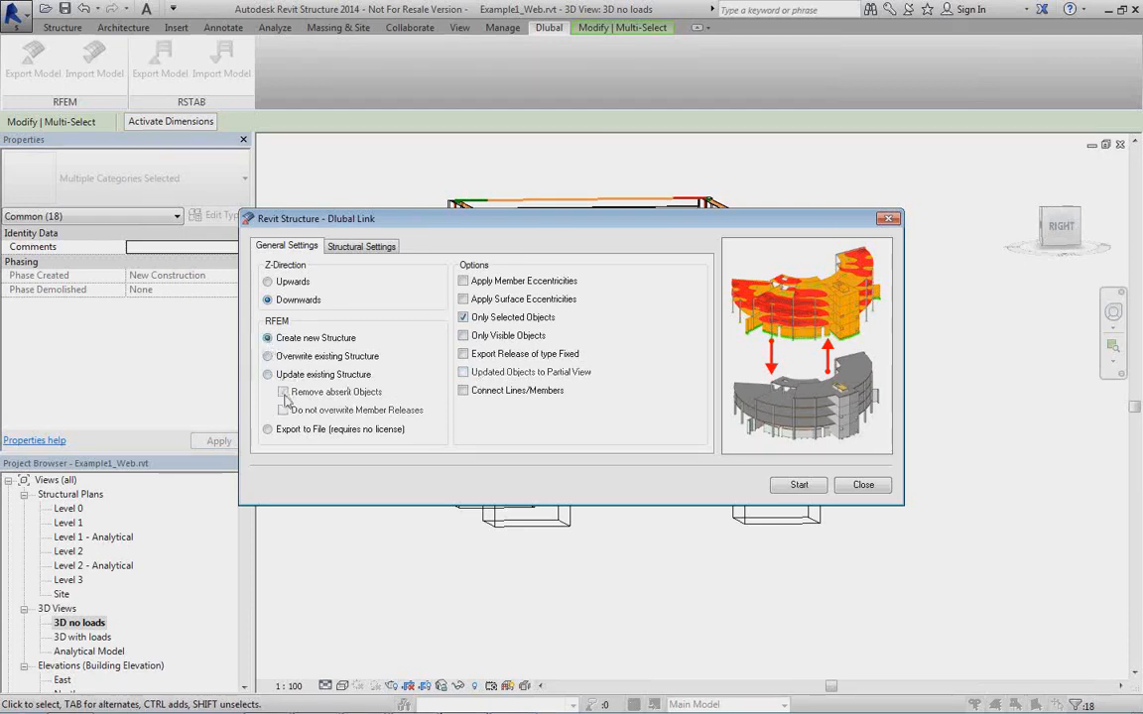
left_click(806, 487)
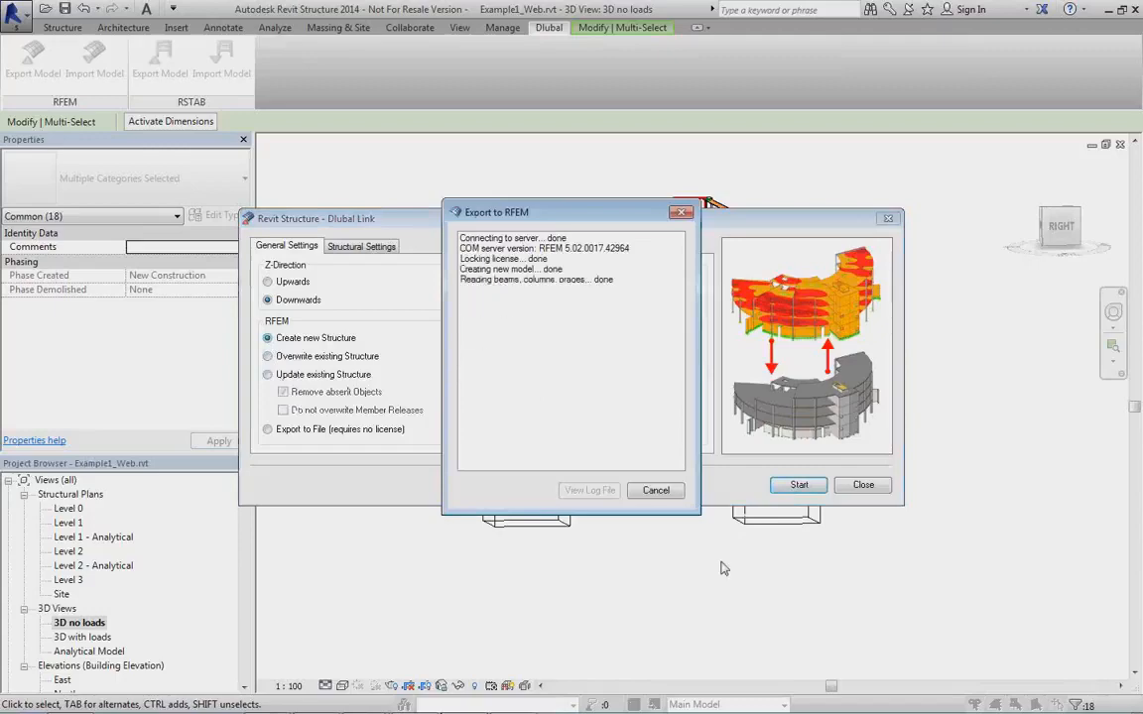
left_click(656, 491)
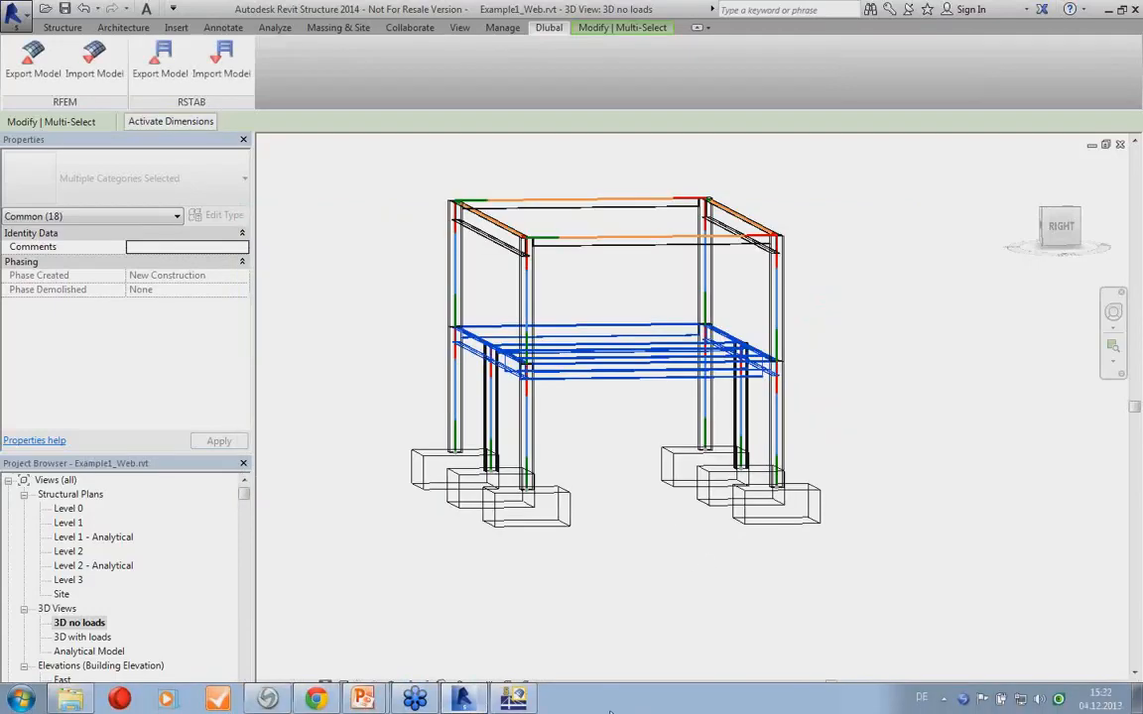
Switch to RFEM and examine the exported lower-level beam framing
left_click(511, 699)
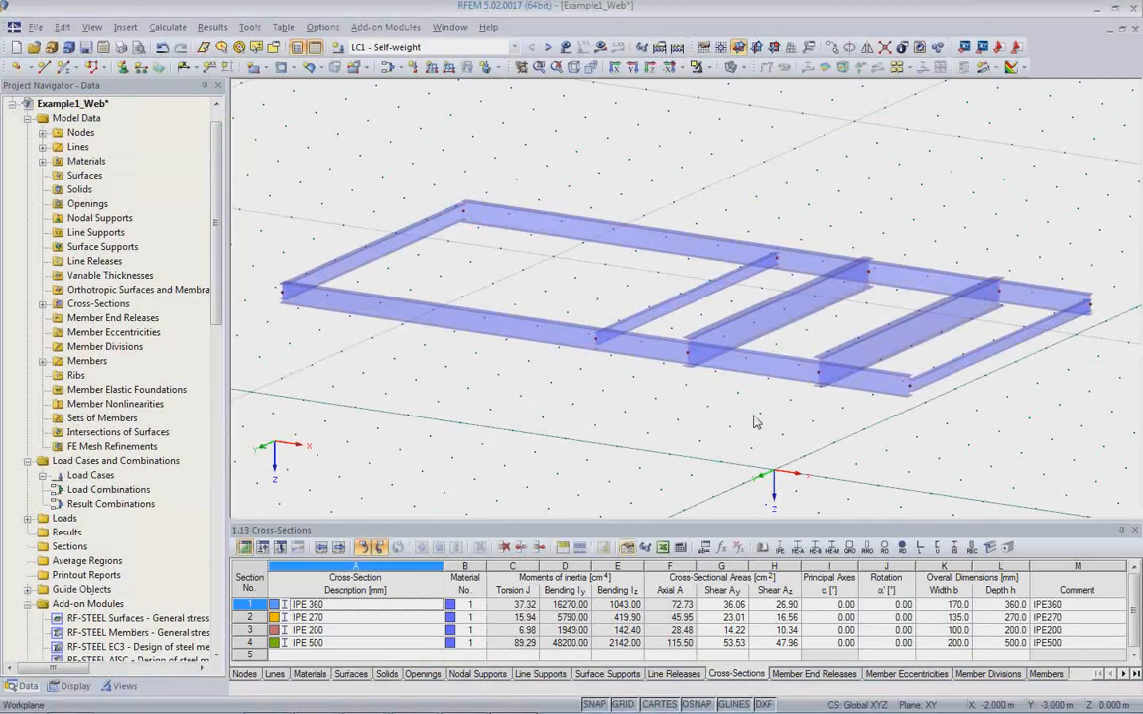
middle_click_drag(696, 413, 695, 387)
scroll(688, 359, "up", 1)
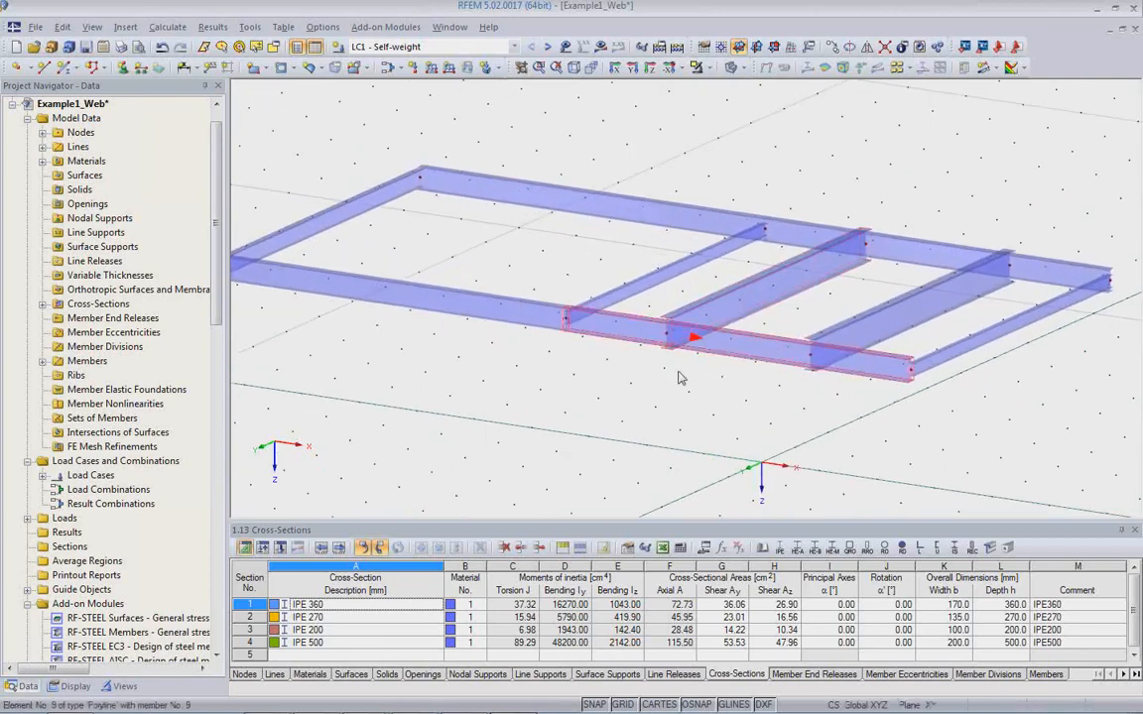
Switch to Revit, orbit the 3D view to the right side and window-select the near-side frame with its columns and foundations
scroll(501, 369, "down", 1)
left_click(472, 703)
scroll(643, 524, "up", 1)
left_click(643, 524)
middle_click_drag(643, 526, 630, 538, "shift")
left_click_drag(352, 146, 496, 567)
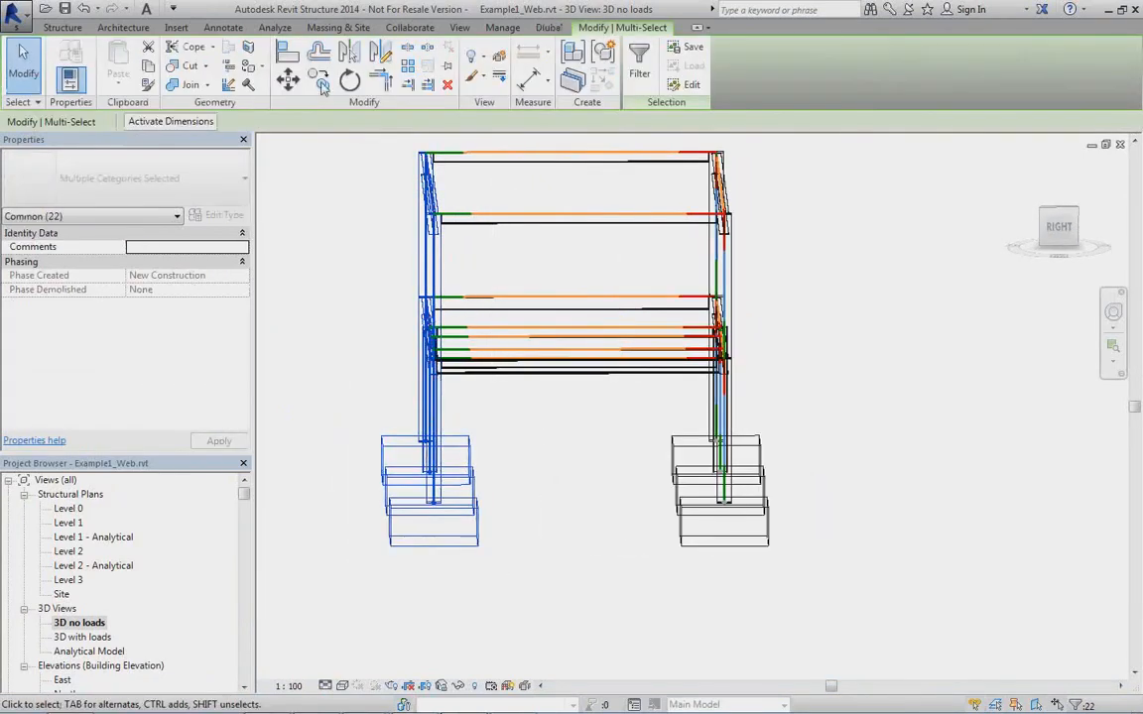
Export only the selected objects to RFEM, creating a new structure with the Z-direction downwards
scroll(494, 30, "up", 1)
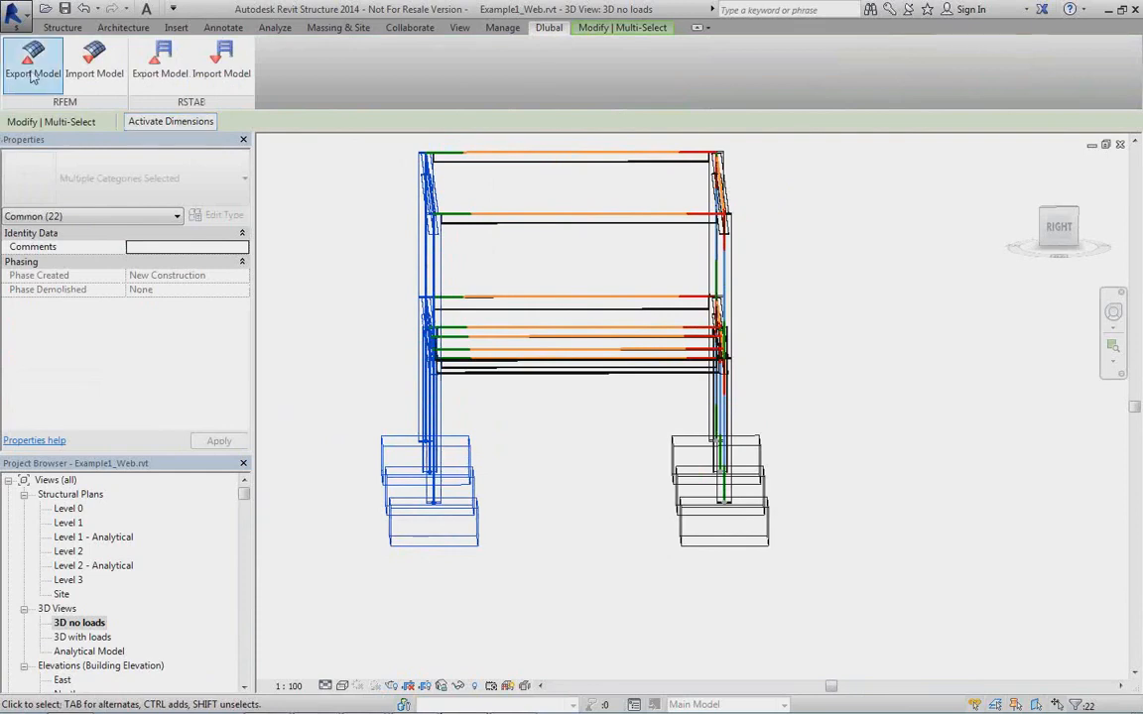
left_click(30, 61)
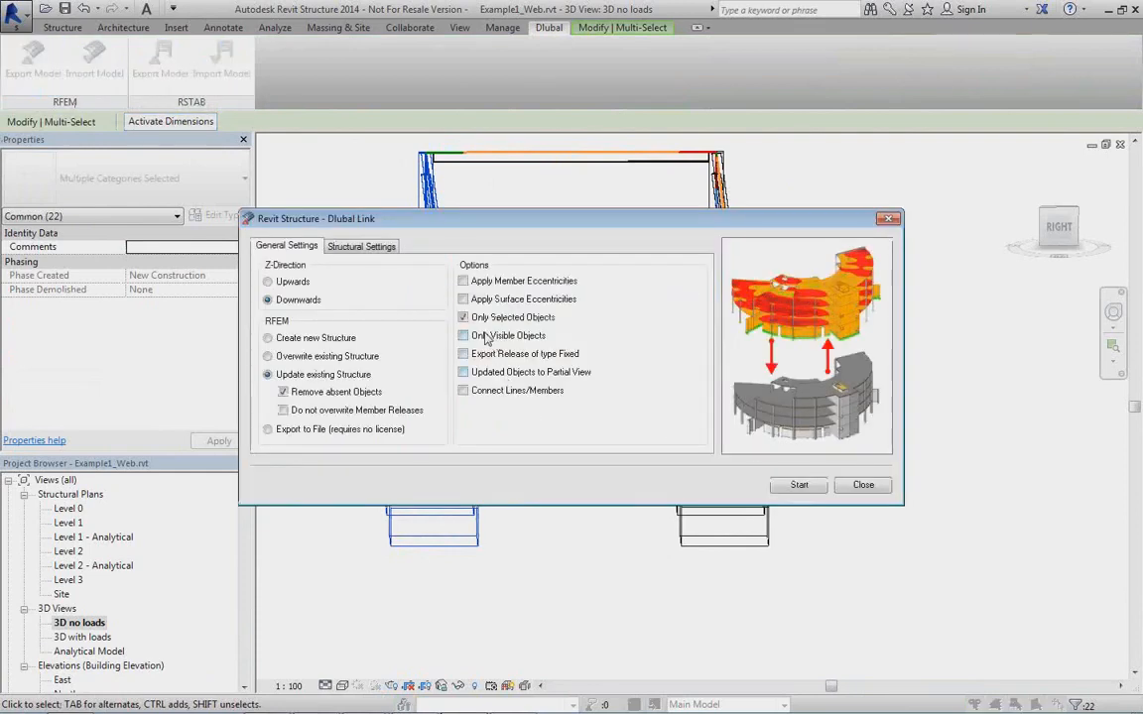
left_click(268, 338)
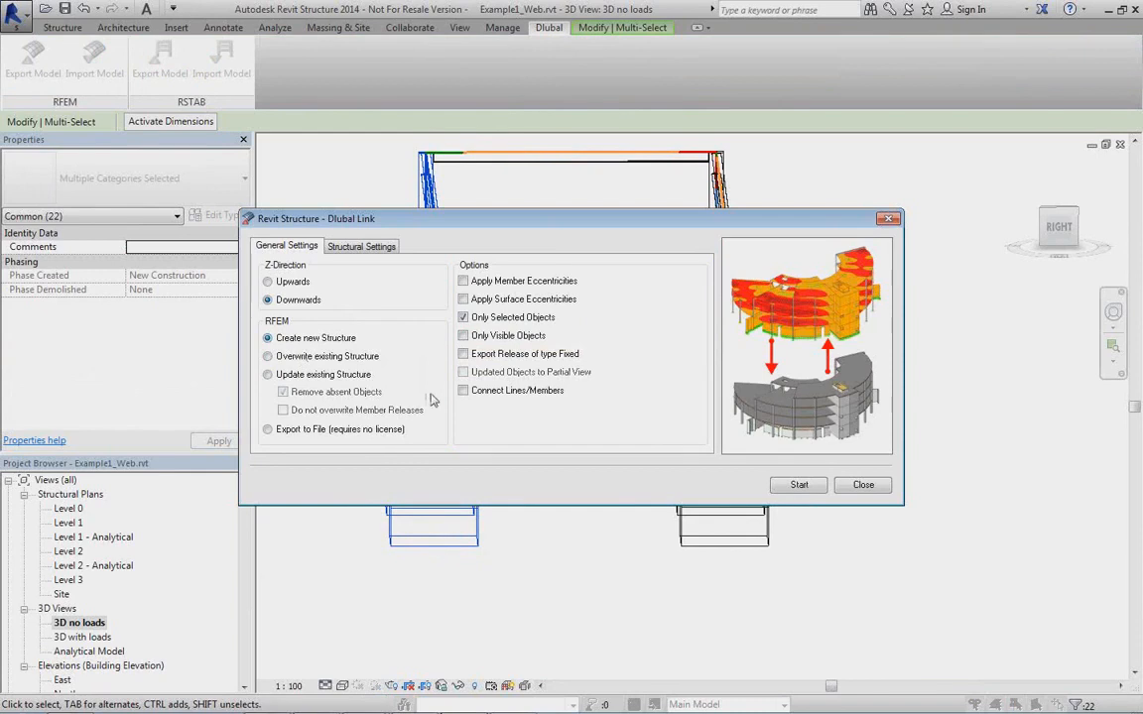
left_click(797, 485)
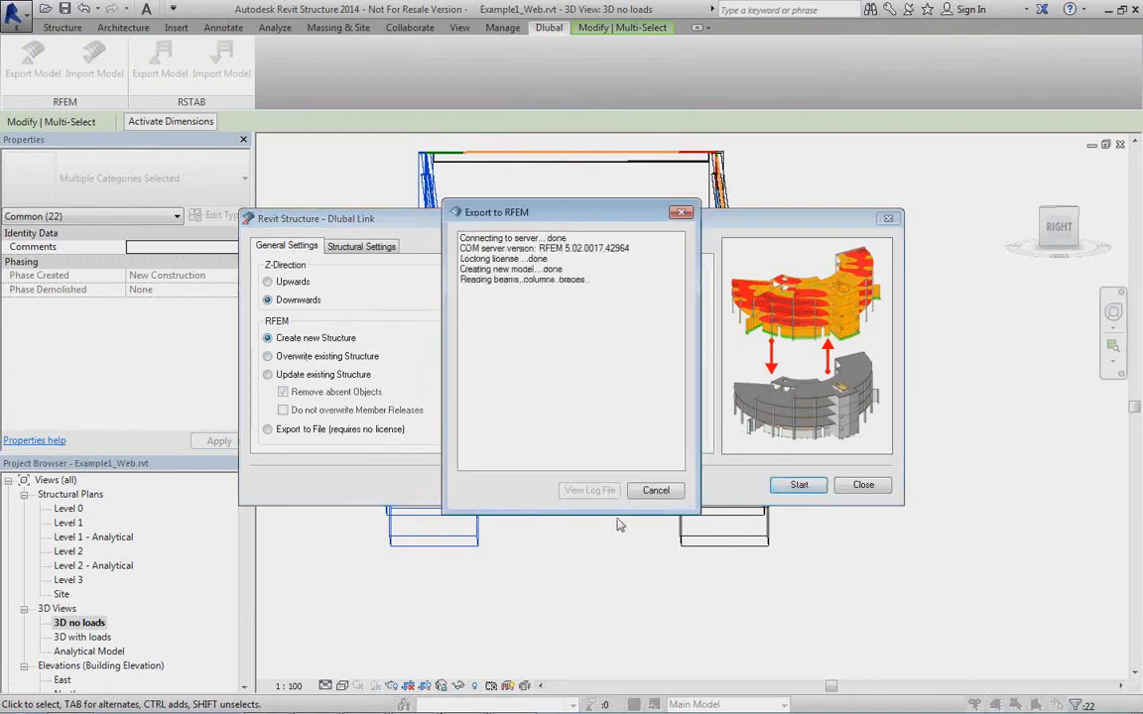
left_click(657, 491)
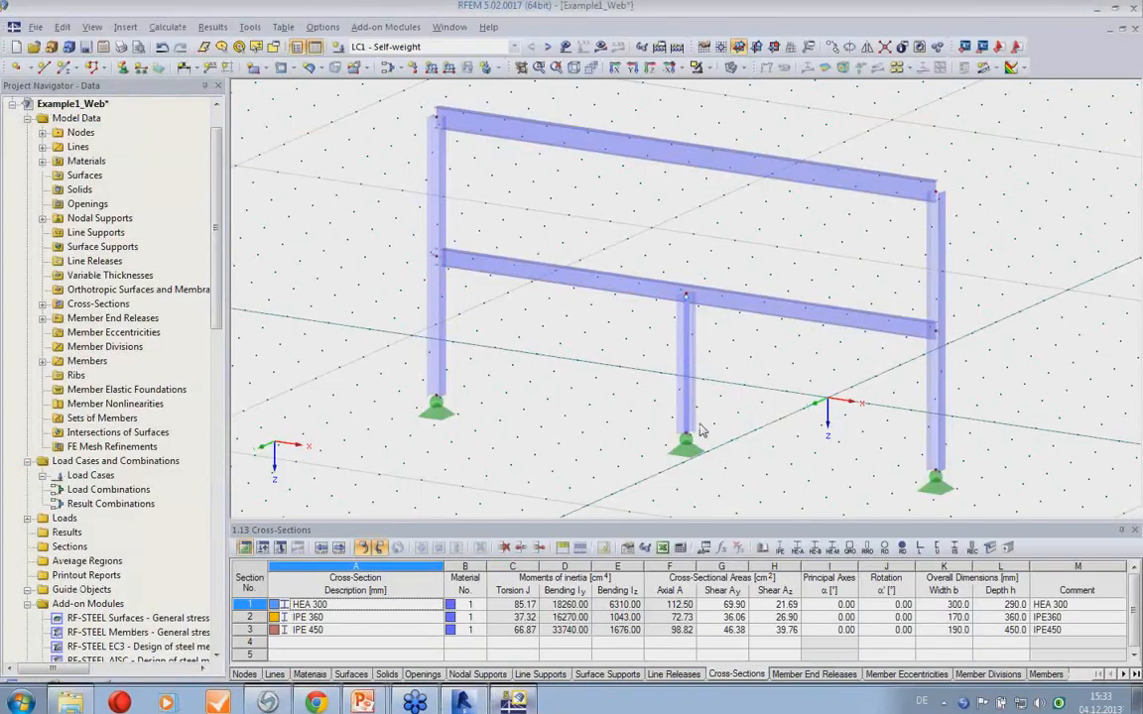
Inspect the exported two-storey frame in RFEM and close its model
middle_click_drag(791, 437, 683, 424, "ctrl")
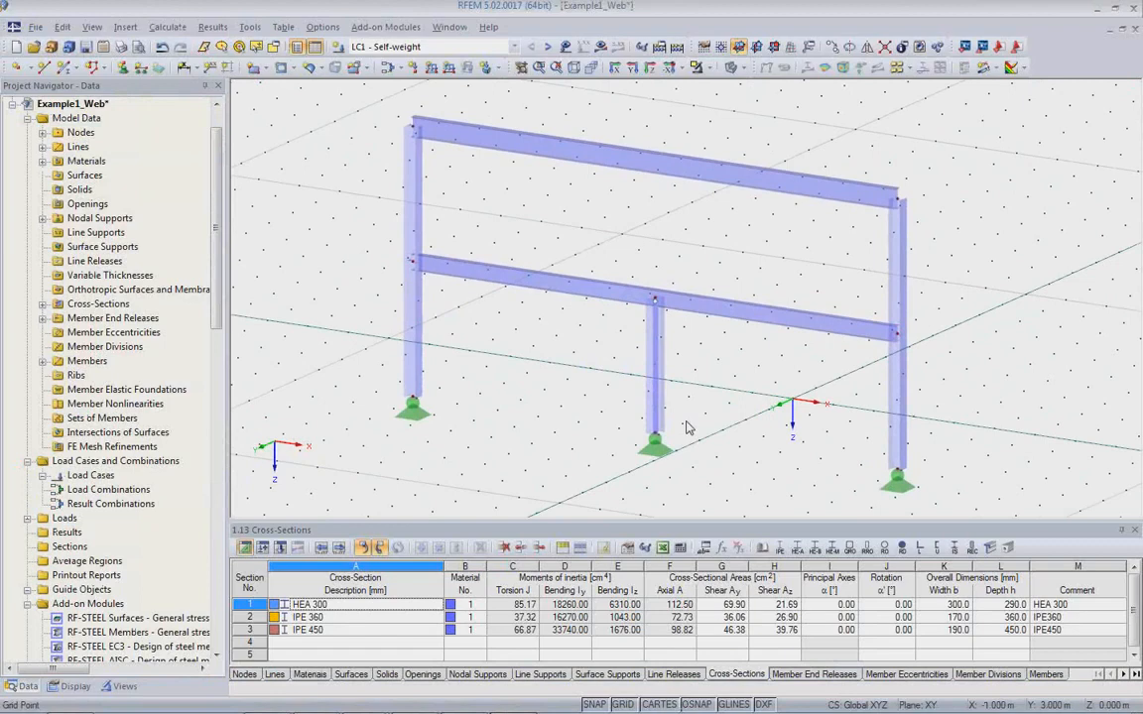
left_click(1136, 32)
left_click(593, 381)
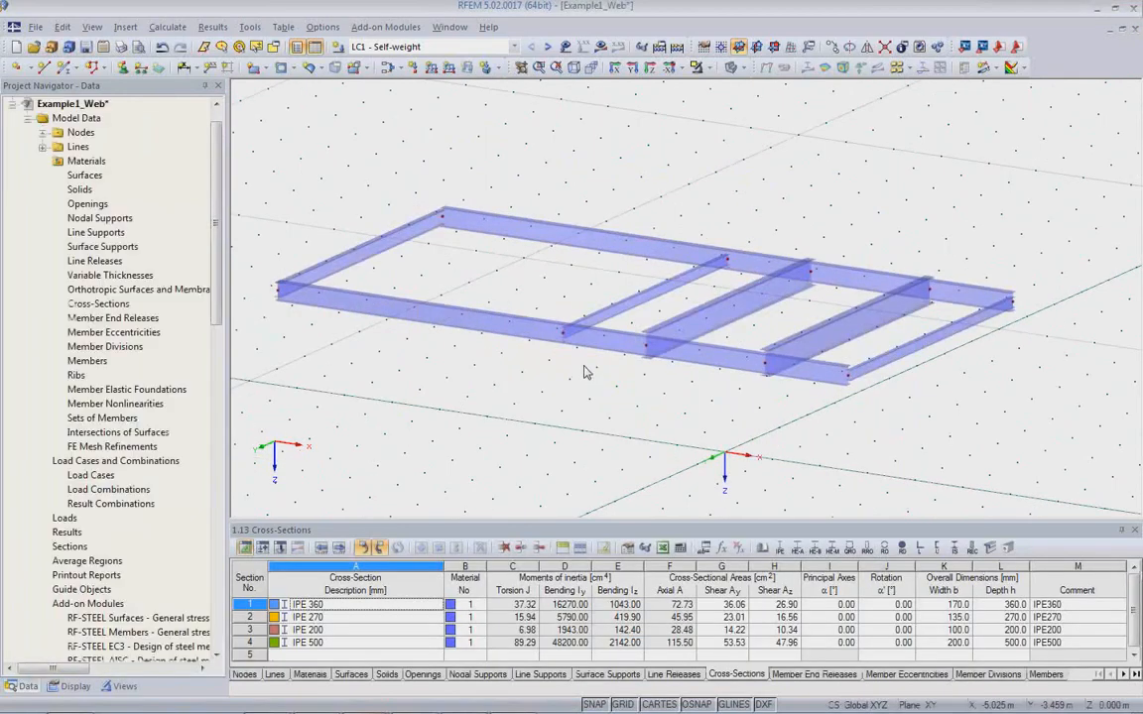
Change the IPE 500 cross-section of member 9 in the floor model to IPE 300
mouse_move(602, 379)
middle_mouse_down()
mouse_move(511, 403)
mouse_move(593, 379)
middle_mouse_up()
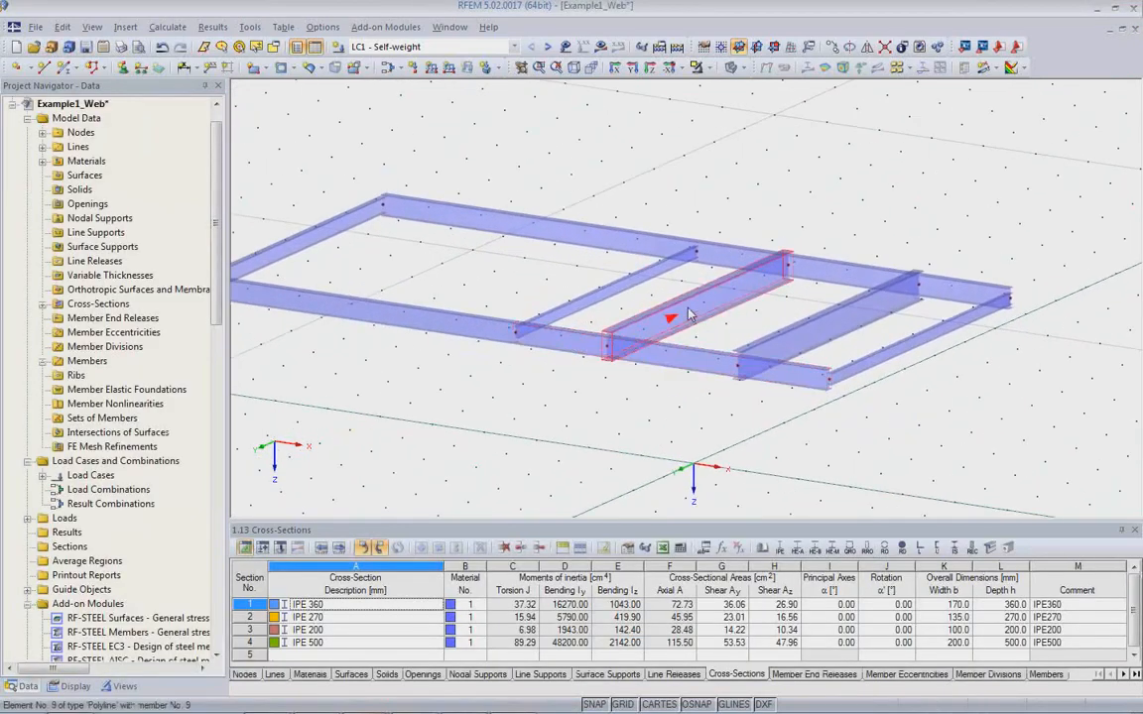
left_click(724, 319)
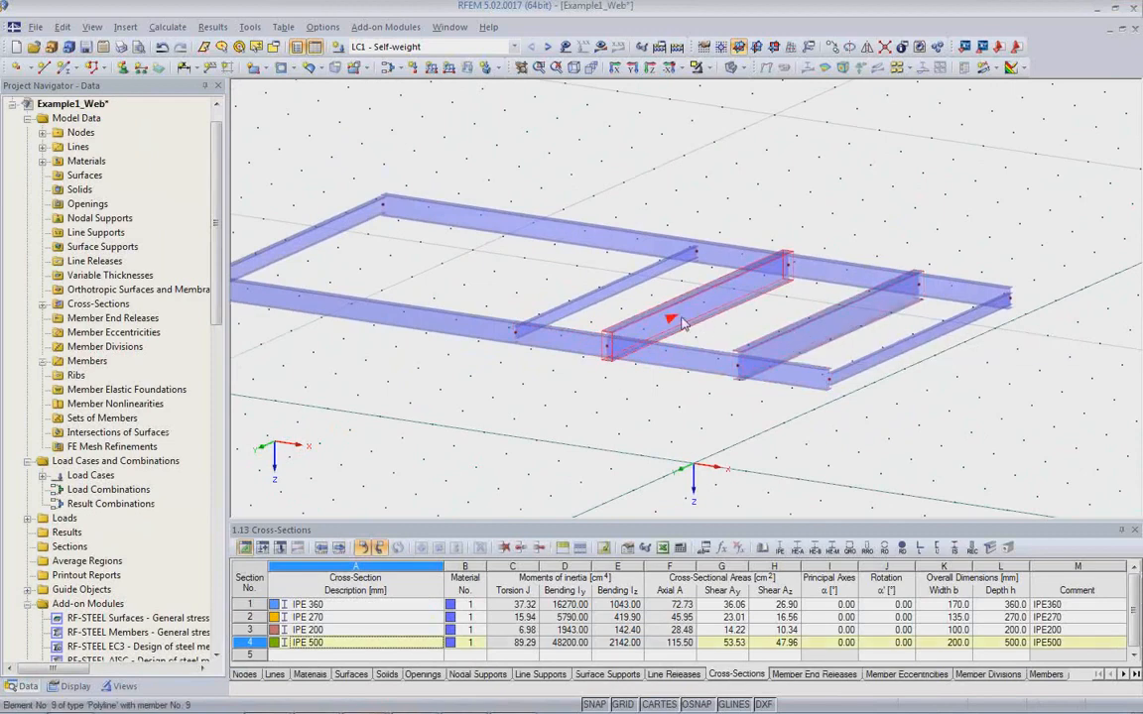
double_click(681, 322)
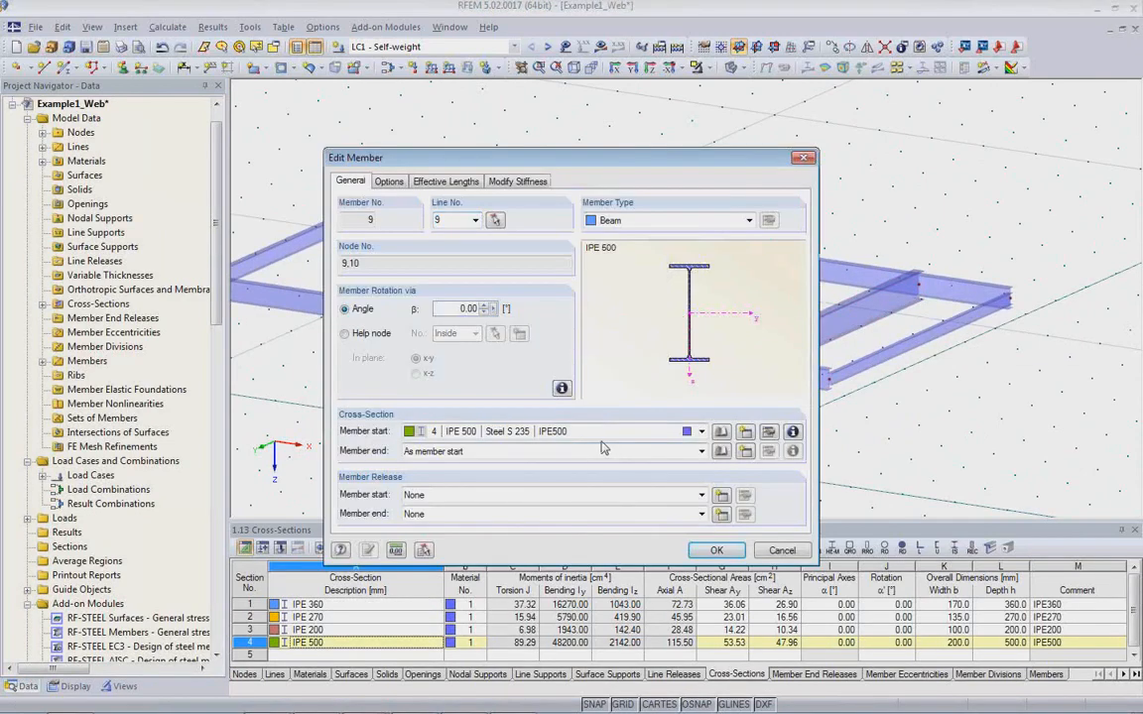
left_click(720, 435)
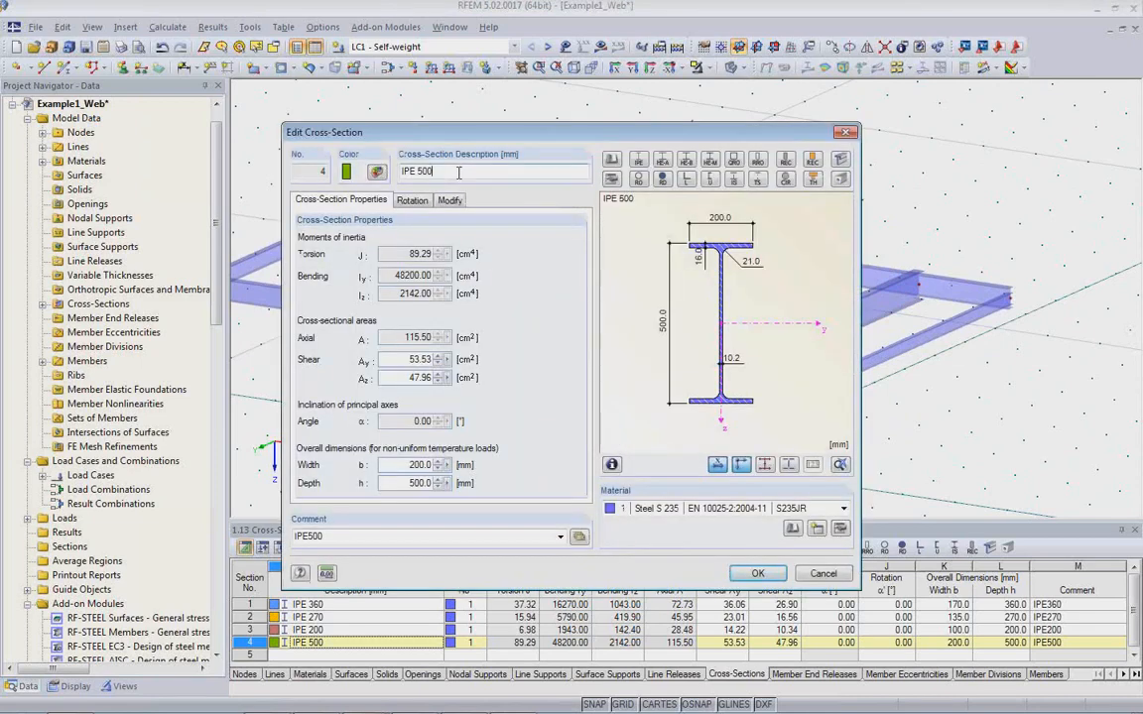
key("BackSpace")
key("BackSpace")
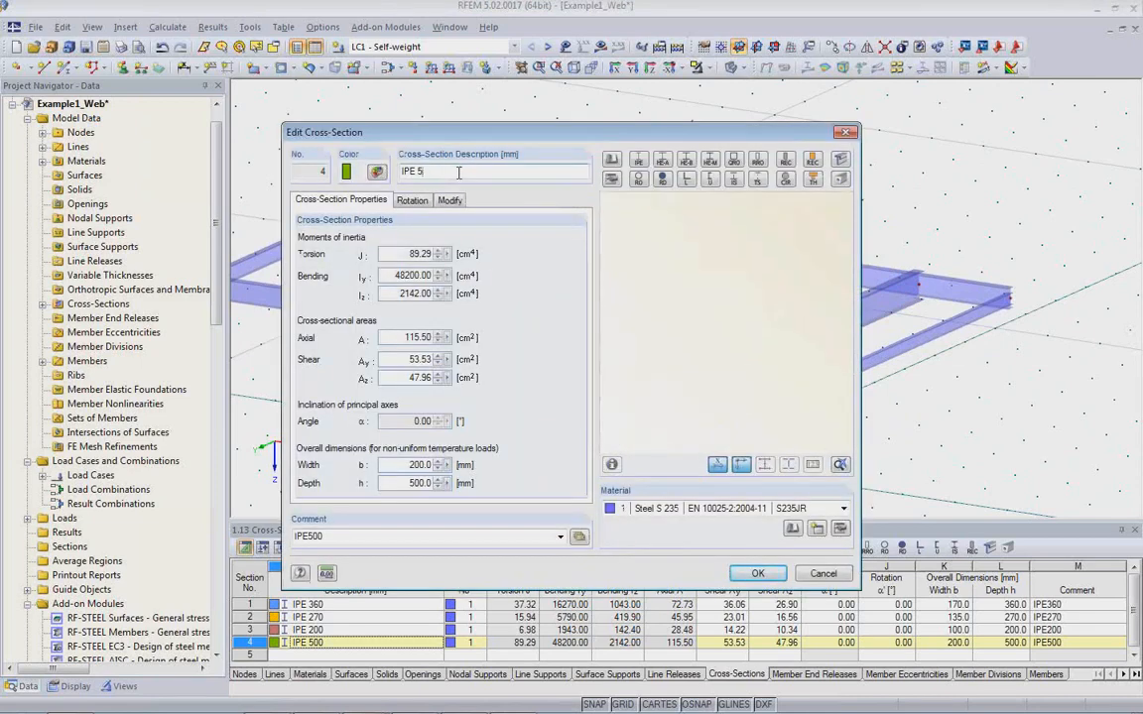
key("BackSpace")
type("300")
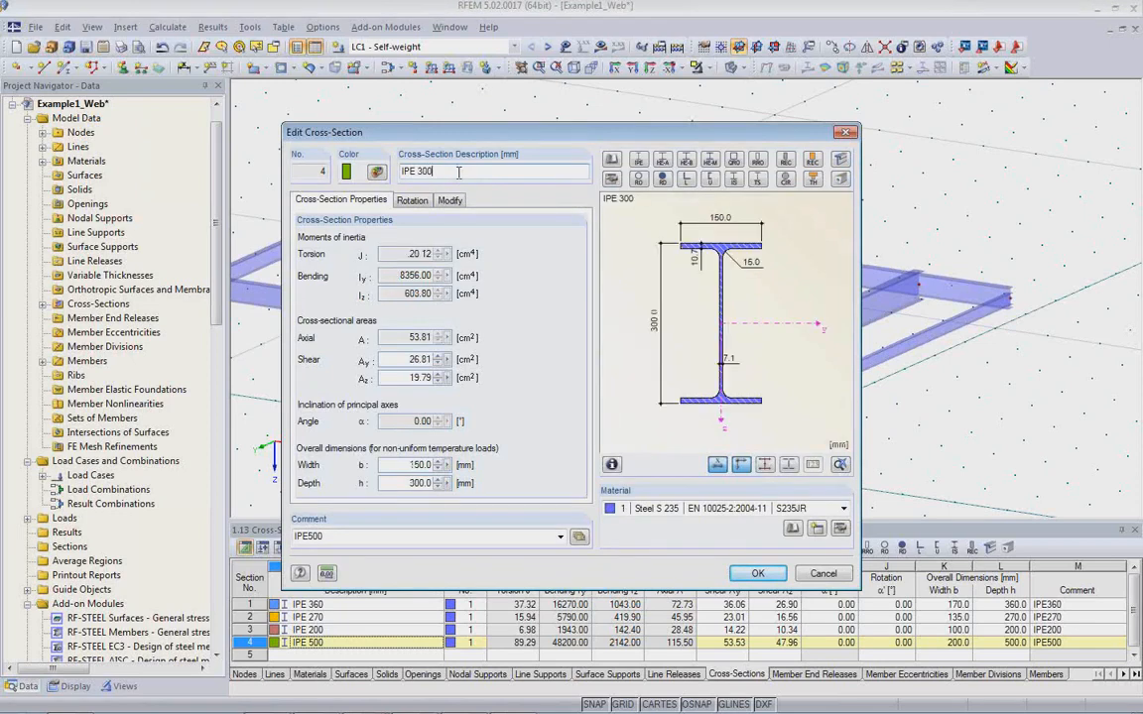
left_click(757, 573)
left_click(713, 550)
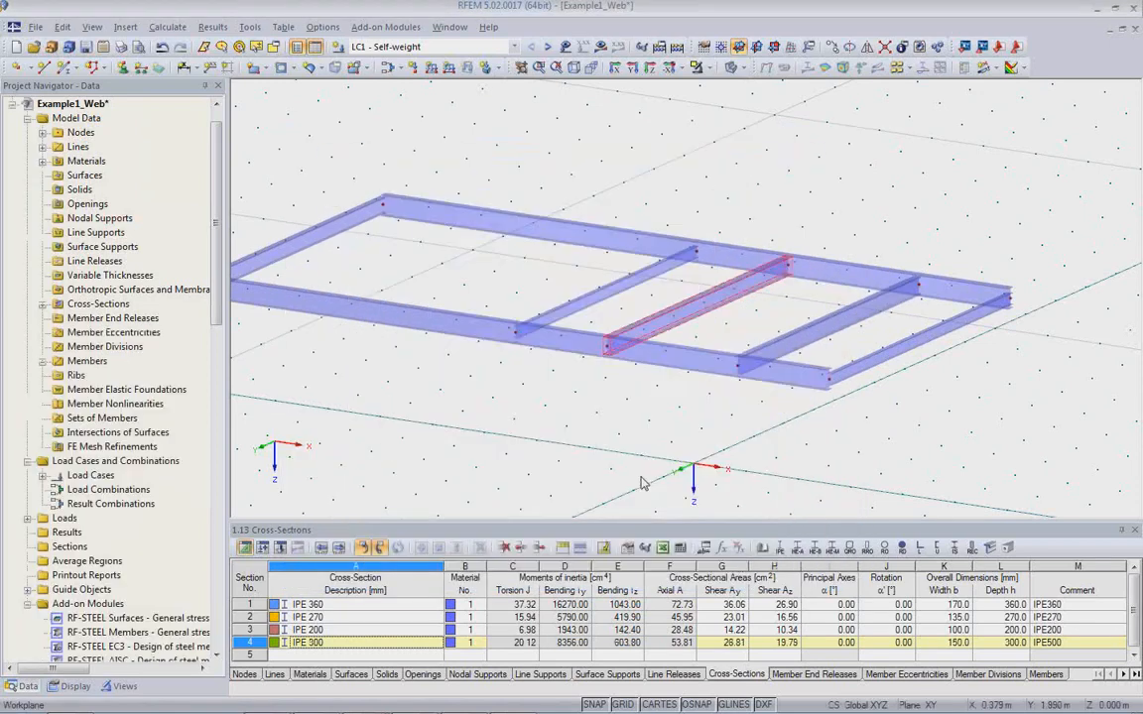
Switch to Revit, clear the object selection and open the settings for importing the model from RFEM
mouse_move(711, 386)
middle_mouse_down("ctrl")
mouse_move(635, 318)
mouse_move(596, 369)
mouse_move(592, 402)
mouse_move(488, 377)
mouse_move(719, 362)
middle_mouse_up("ctrl")
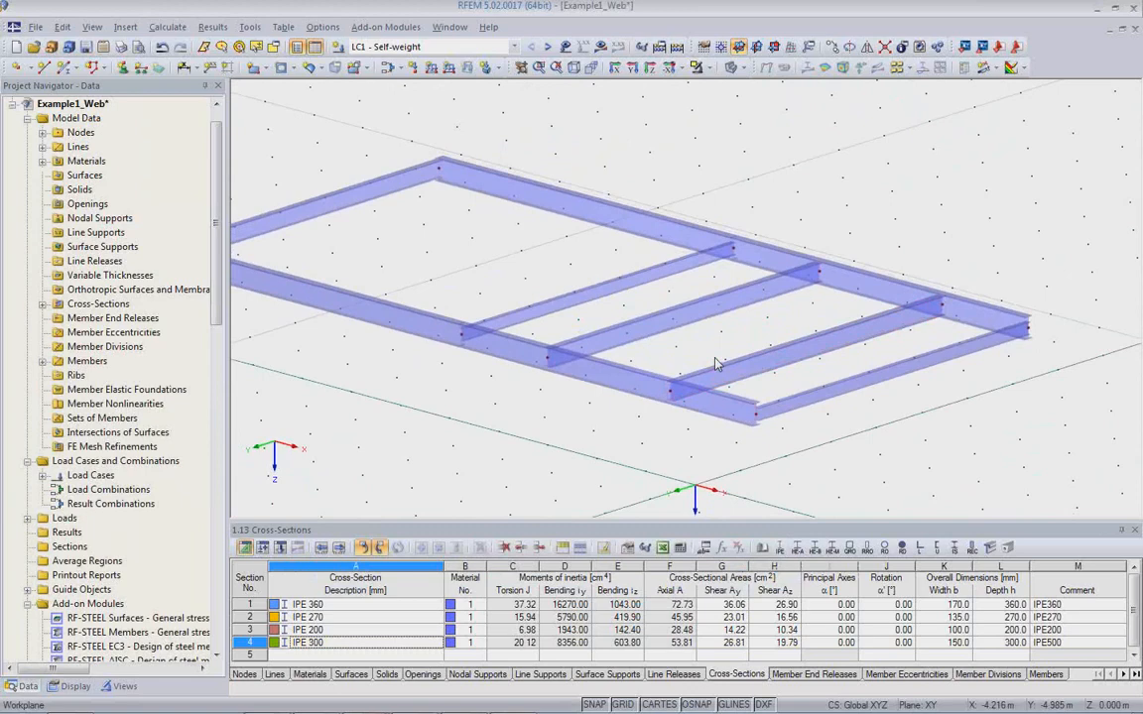
middle_click_drag(714, 392, 759, 471, "ctrl")
mouse_move(477, 706)
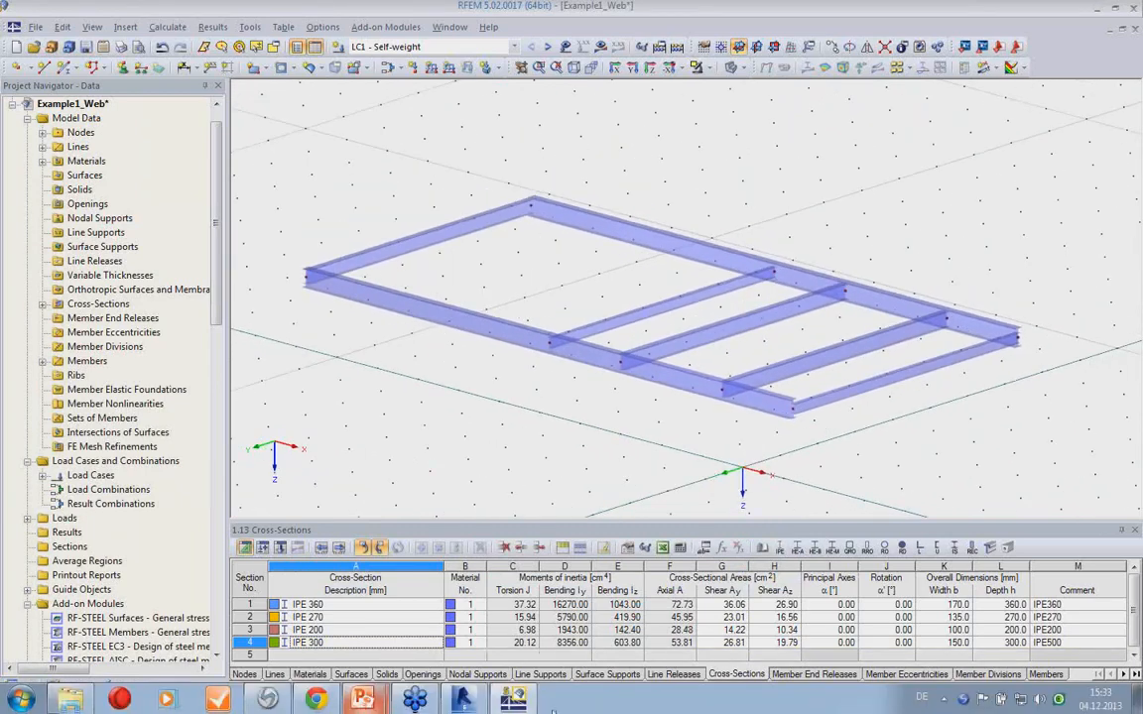
left_click(463, 699)
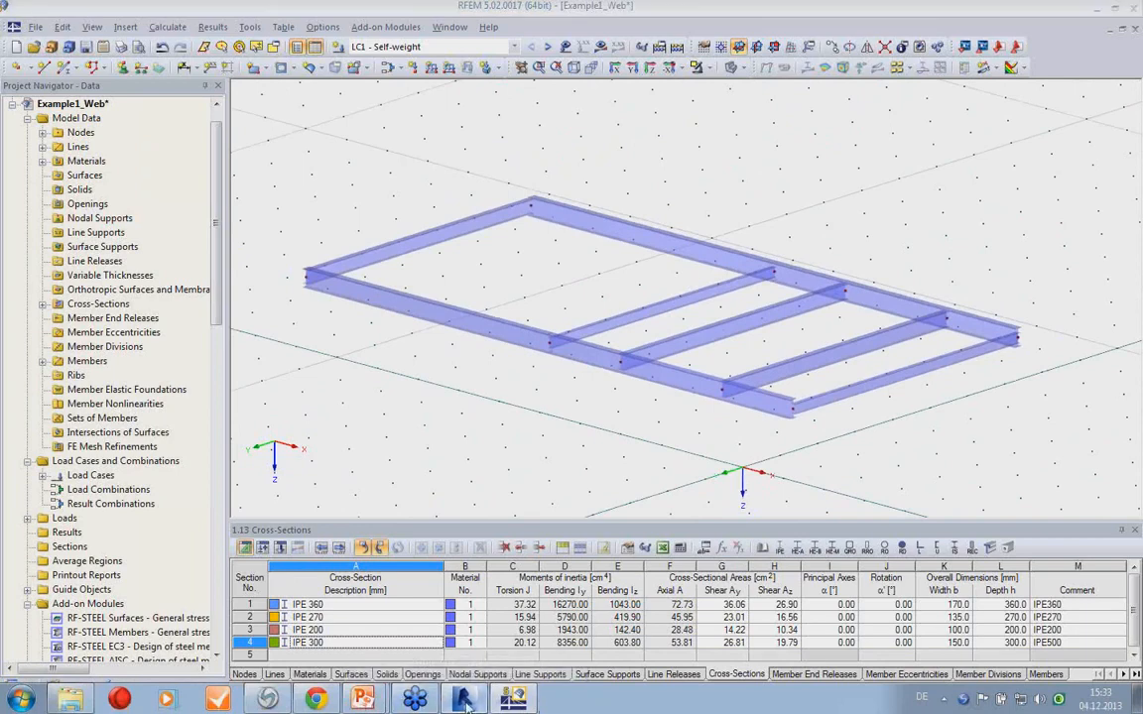
left_click(558, 497)
middle_click_drag(559, 497, 552, 469, "shift")
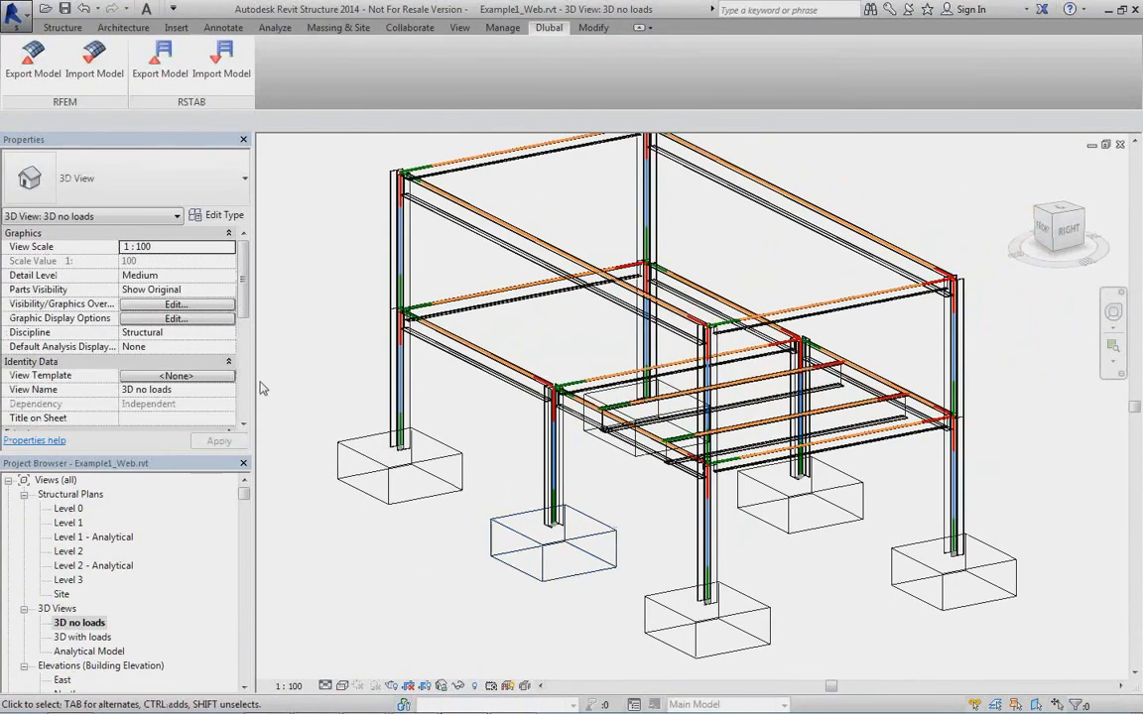
left_click(87, 67)
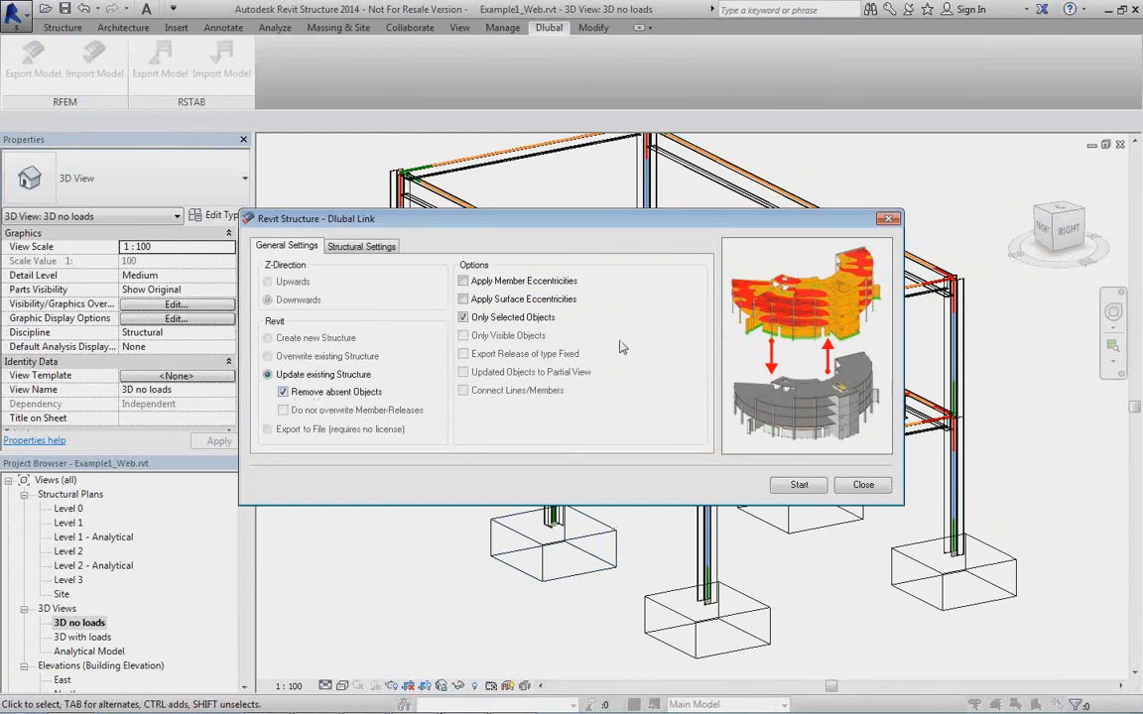
Turn off Only Selected Objects and Remove absent Objects for the update of the existing structure
left_click_drag(547, 217, 279, 411)
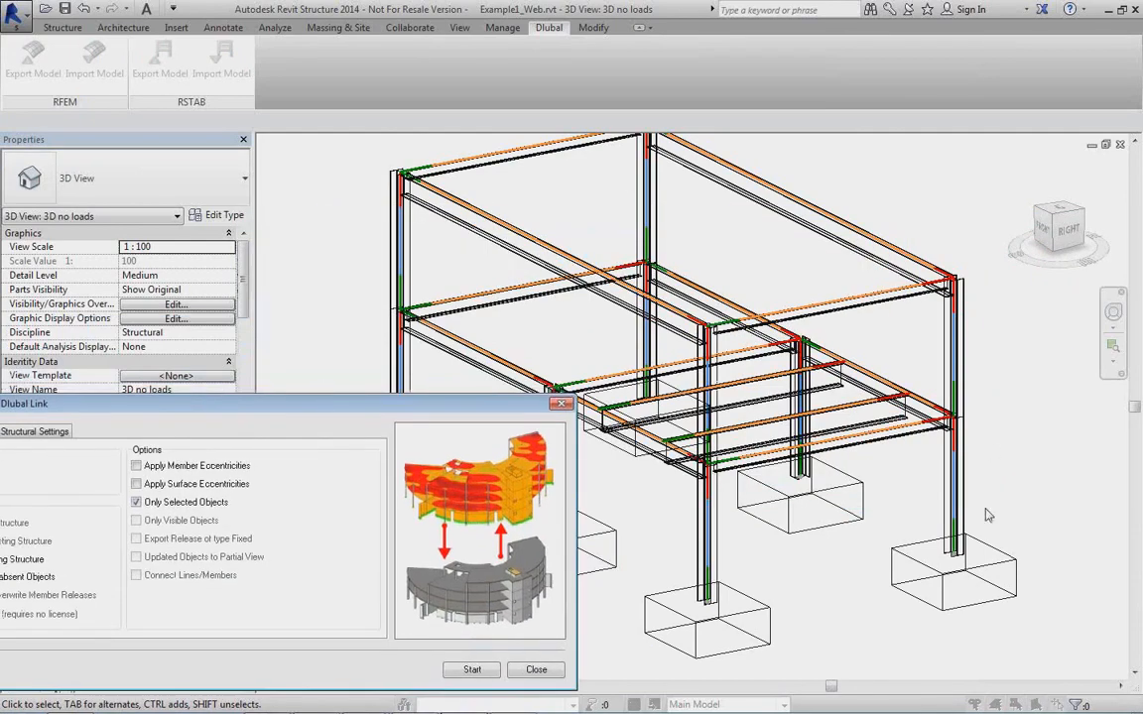
left_click_drag(456, 409, 625, 290)
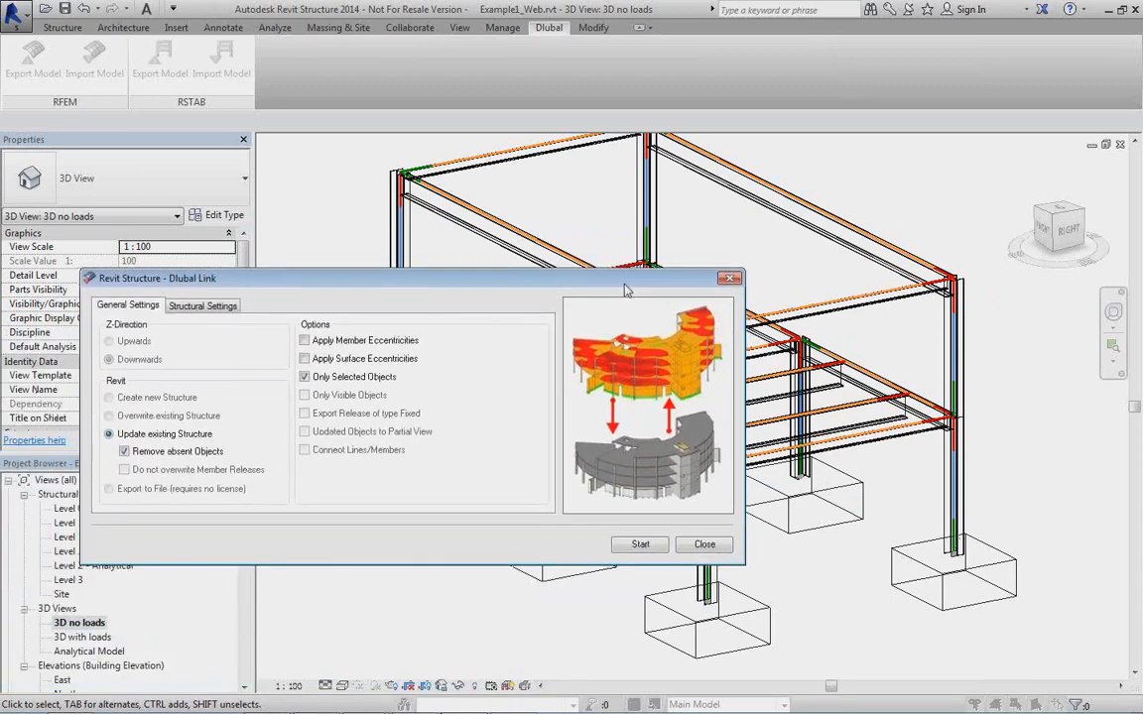
left_click(359, 378)
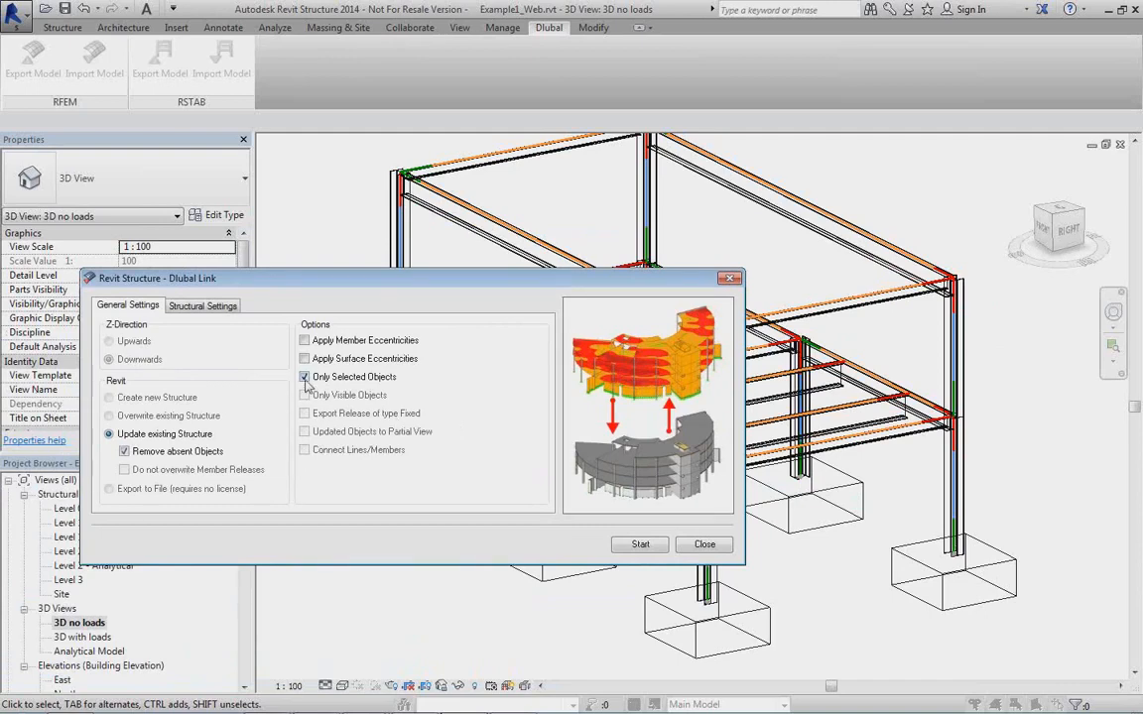
left_click(124, 453)
left_click_drag(495, 284, 428, 214)
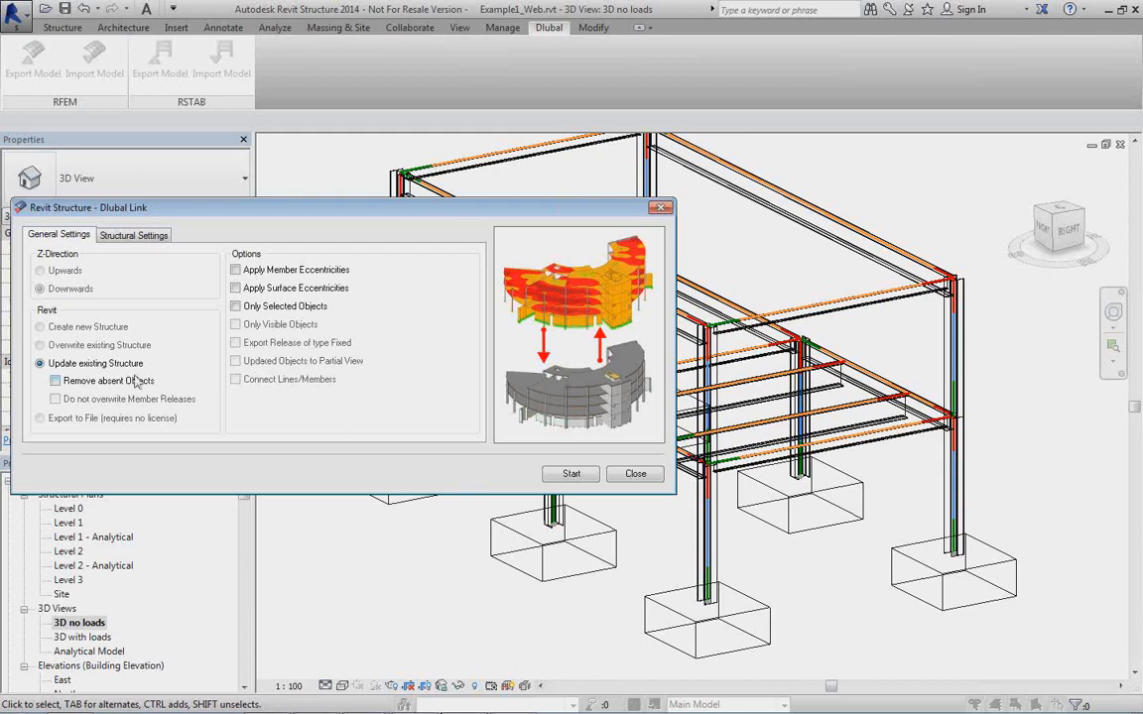
Run the import from RFEM using the second Example1_Web model and close the import log
left_click(566, 475)
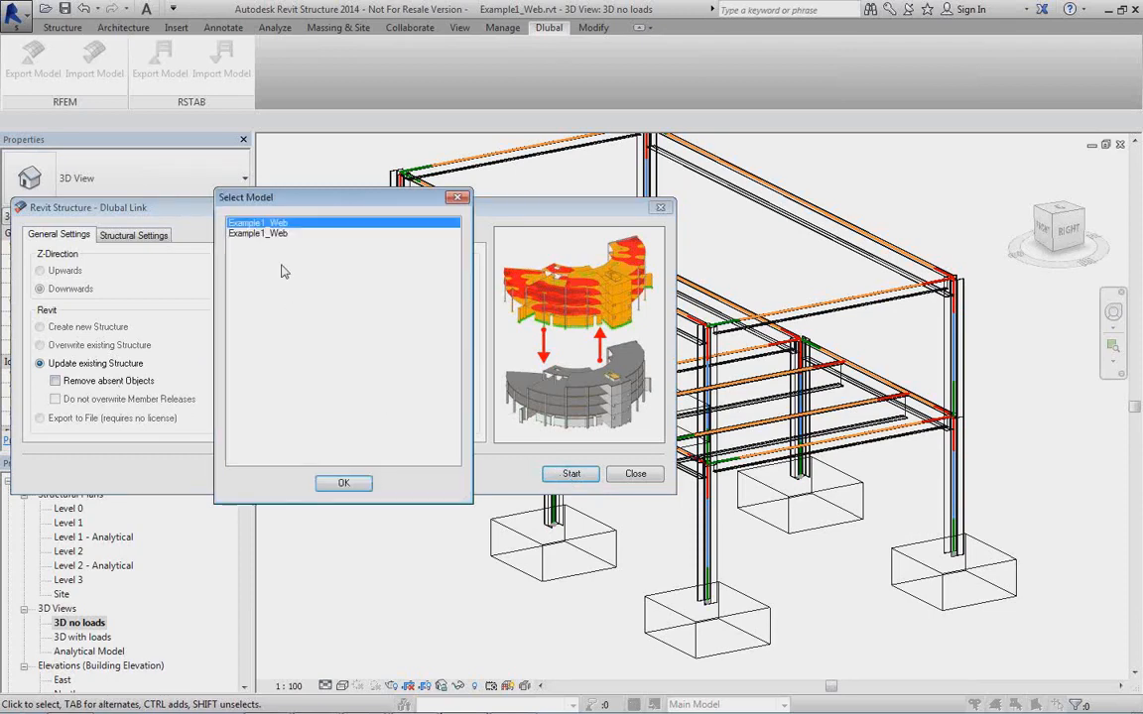
left_click(269, 235)
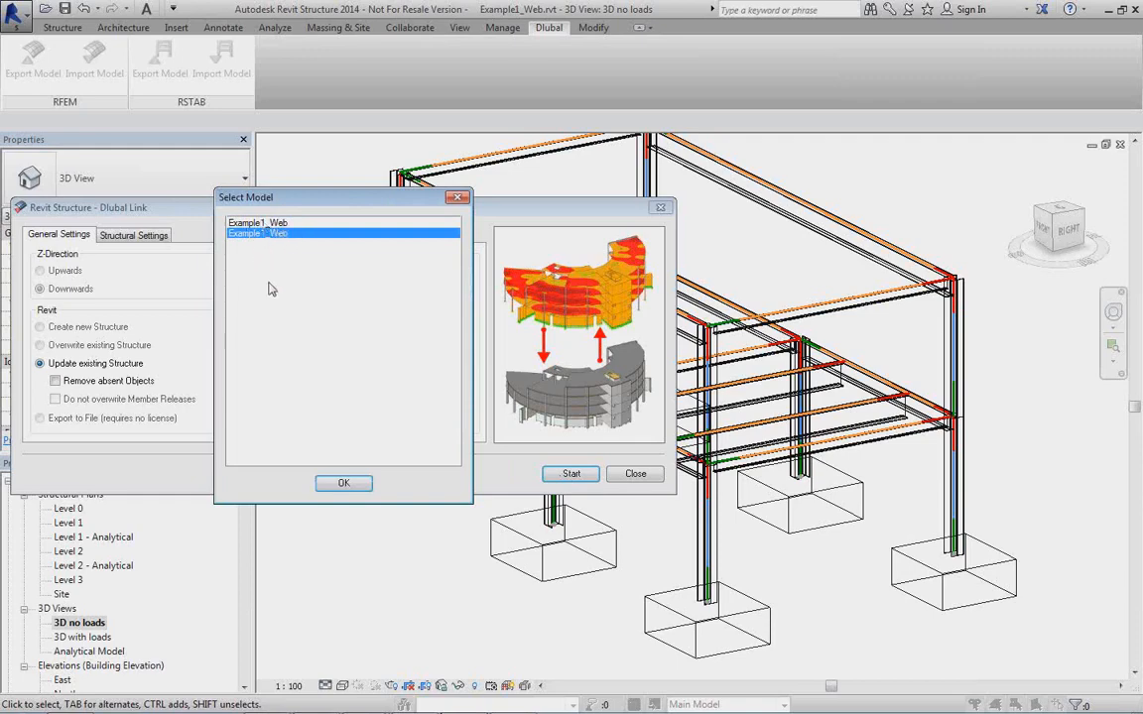
left_click(342, 484)
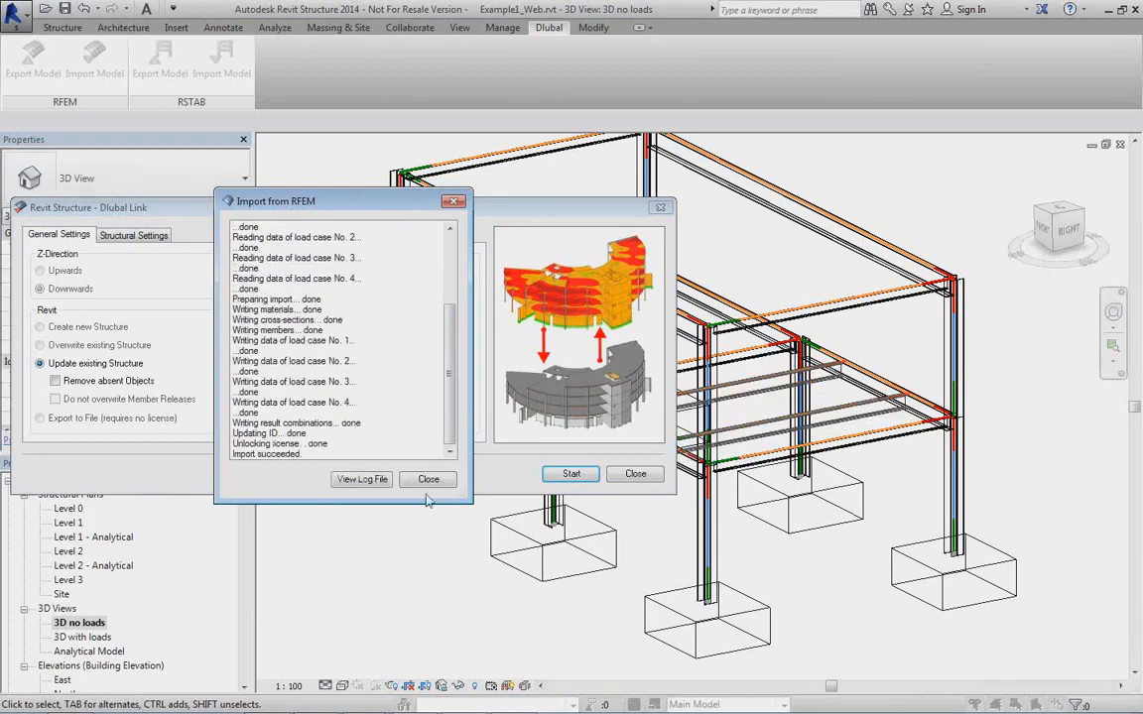
left_click(428, 479)
Examine the section of the updated floor crossbeams in the 3D view from several angles
middle_click_drag(765, 466, 744, 496)
scroll(764, 357, "up", 5)
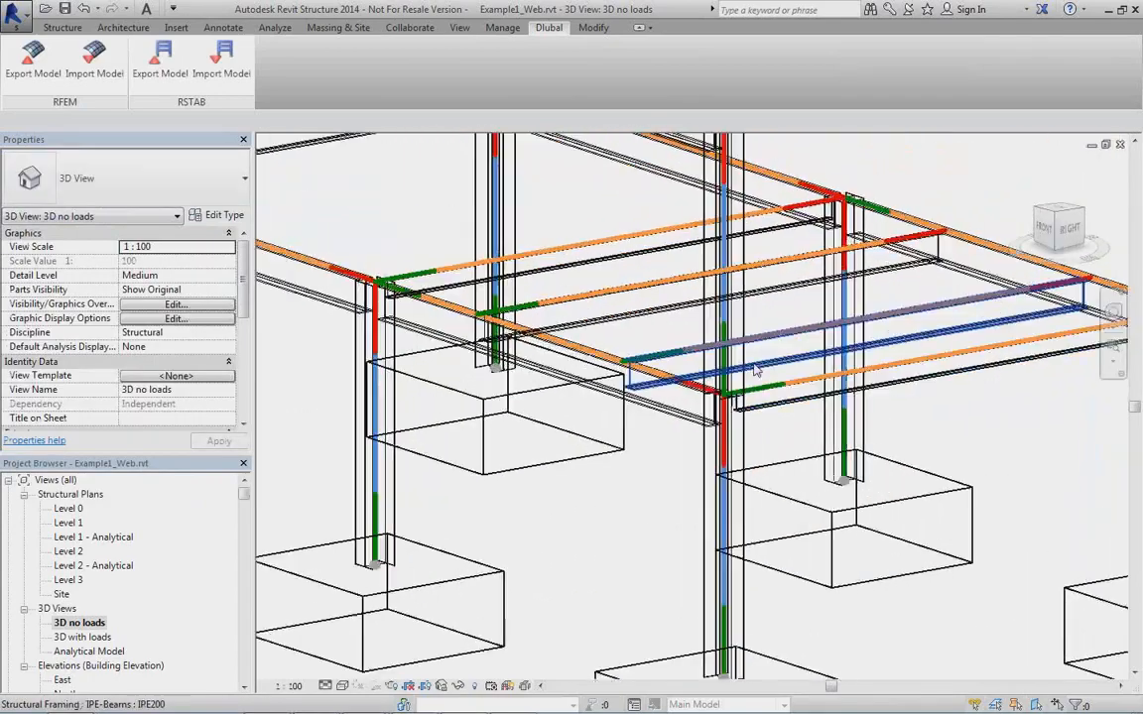
middle_click_drag(536, 354, 595, 347, "shift")
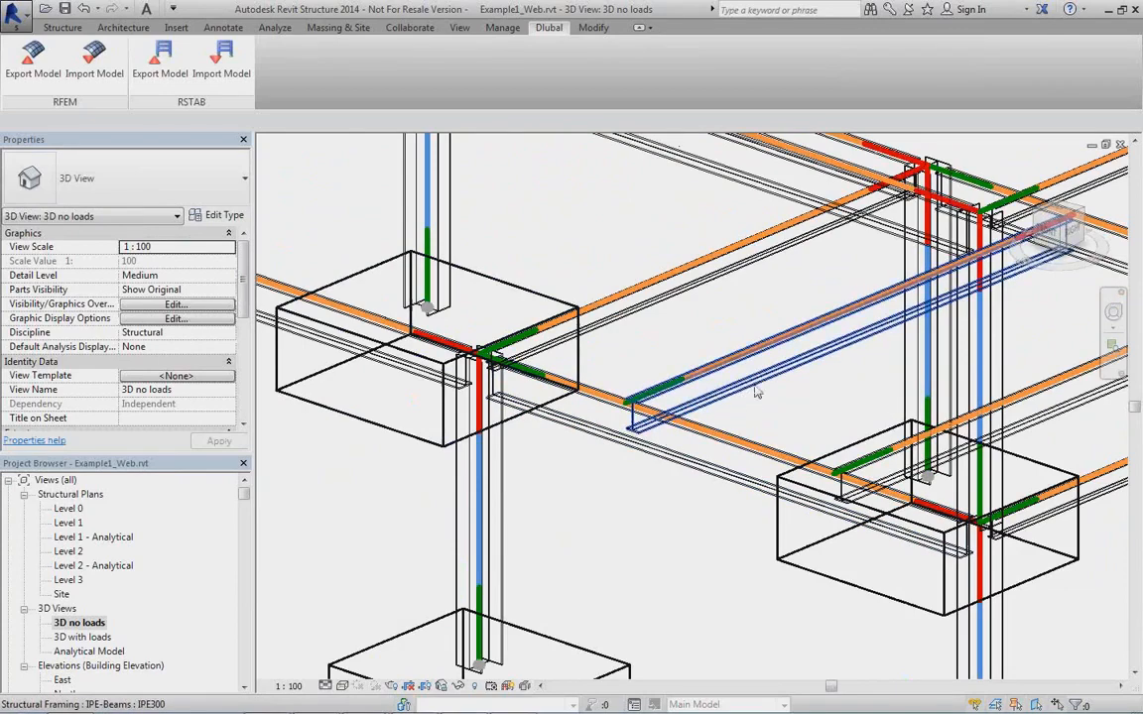
scroll(755, 399, "down", 1)
middle_click_drag(756, 398, 746, 427, "shift")
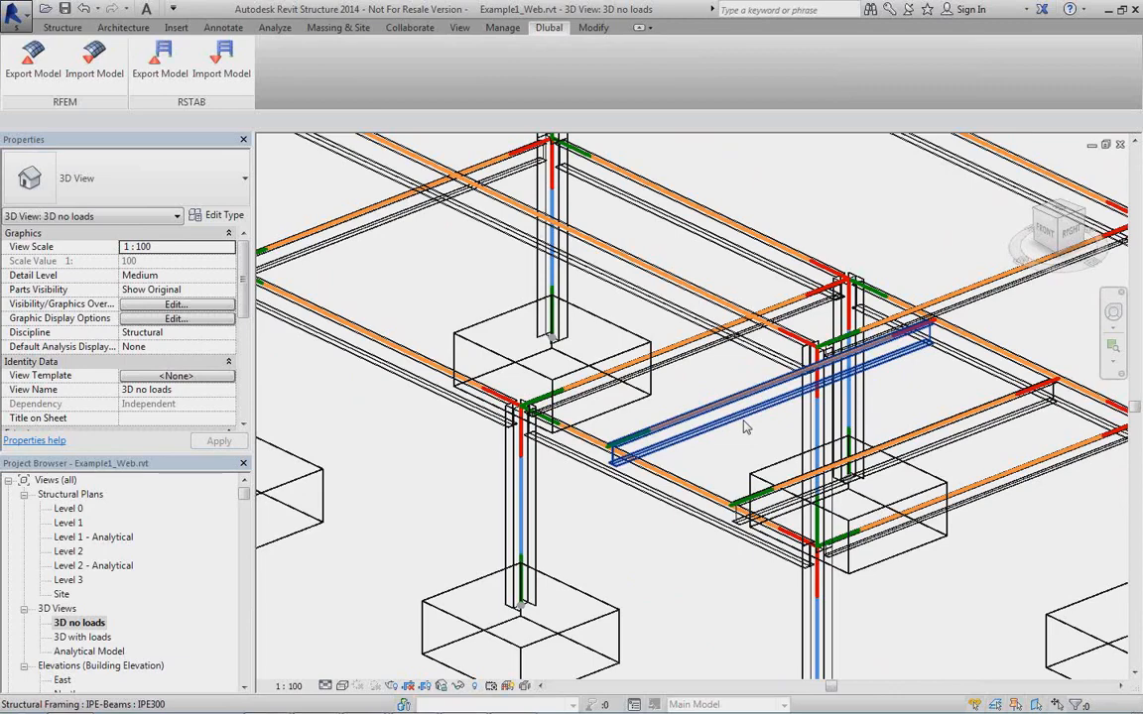
scroll(666, 451, "down", 5)
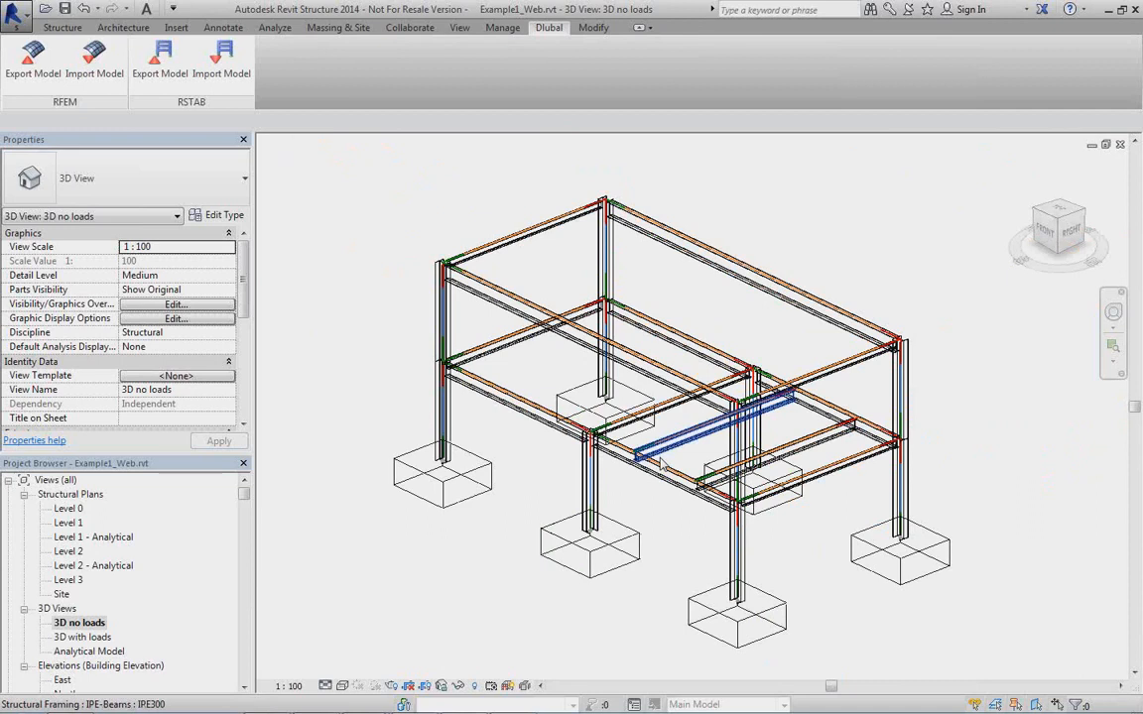
Close all open views of the Example1_Web project and discard the changes without saving
left_click(1120, 145)
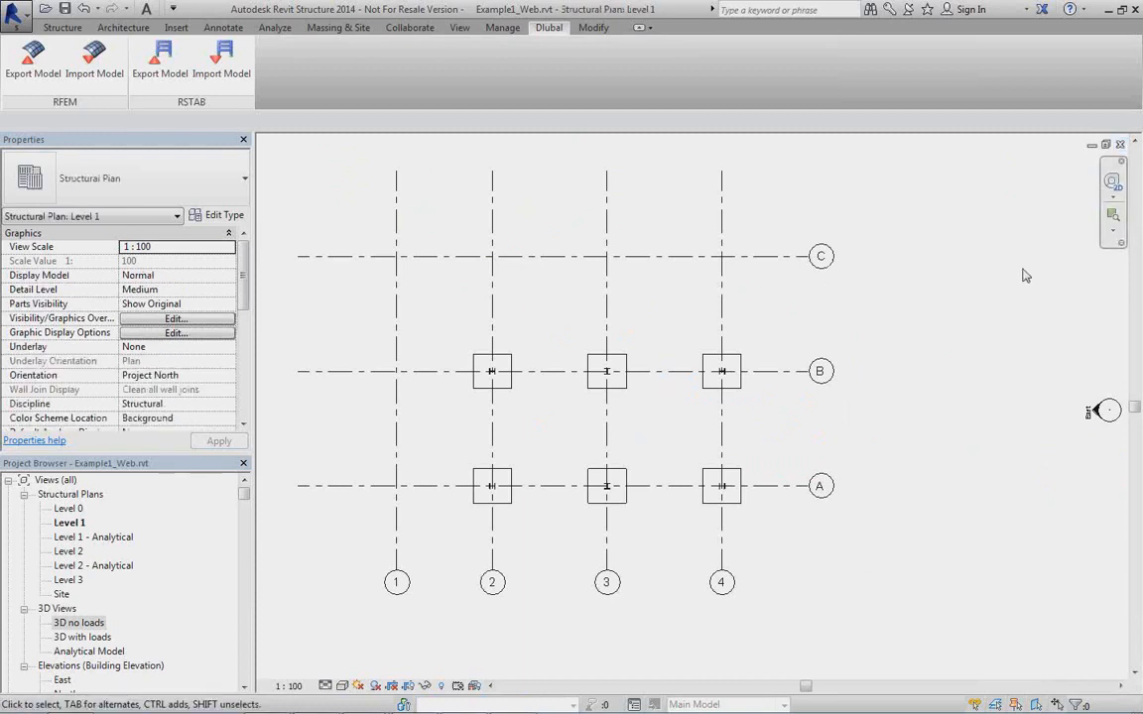
left_click(1120, 144)
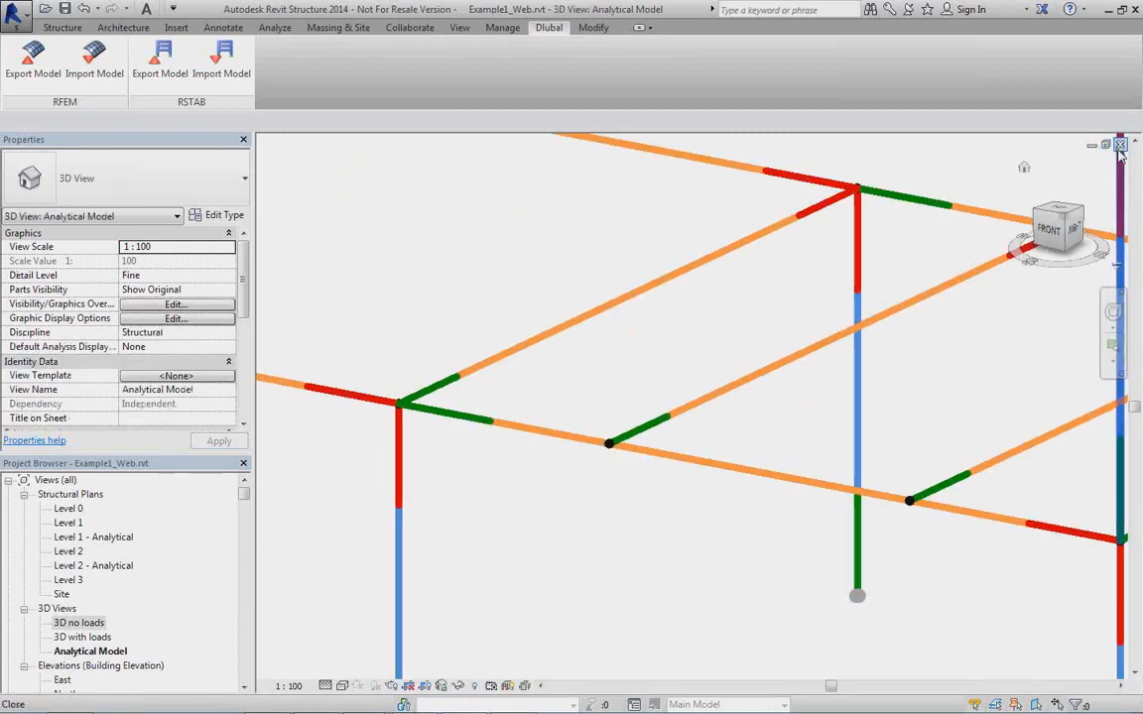
left_click(1120, 145)
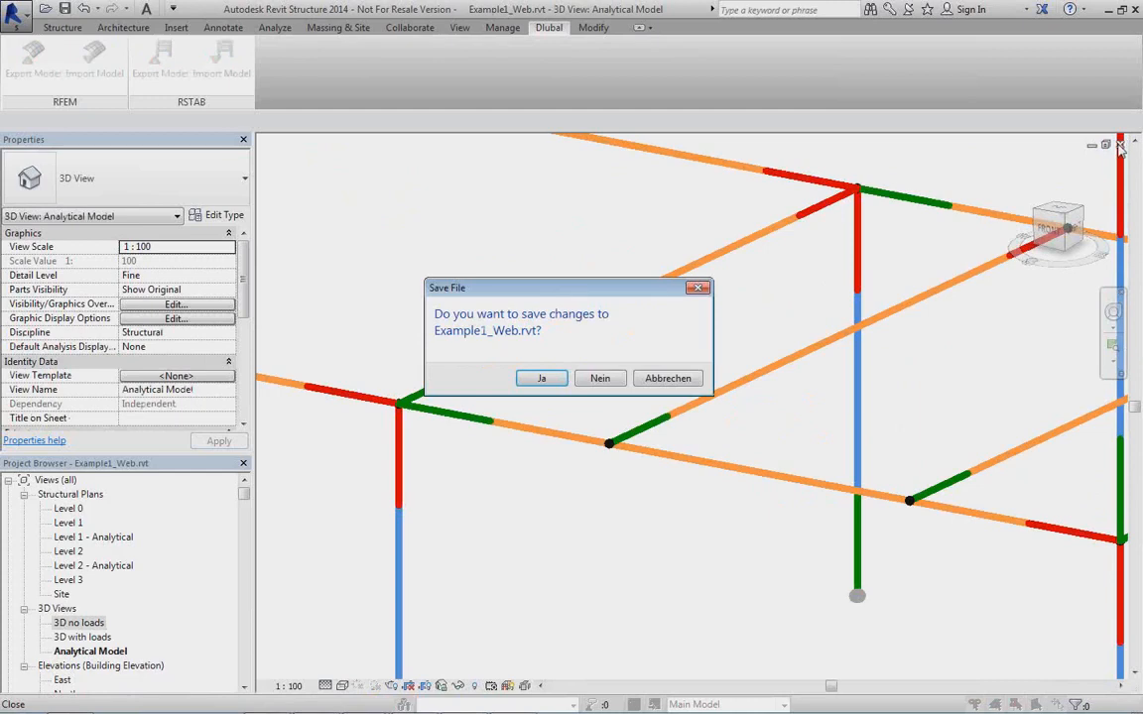
left_click(600, 379)
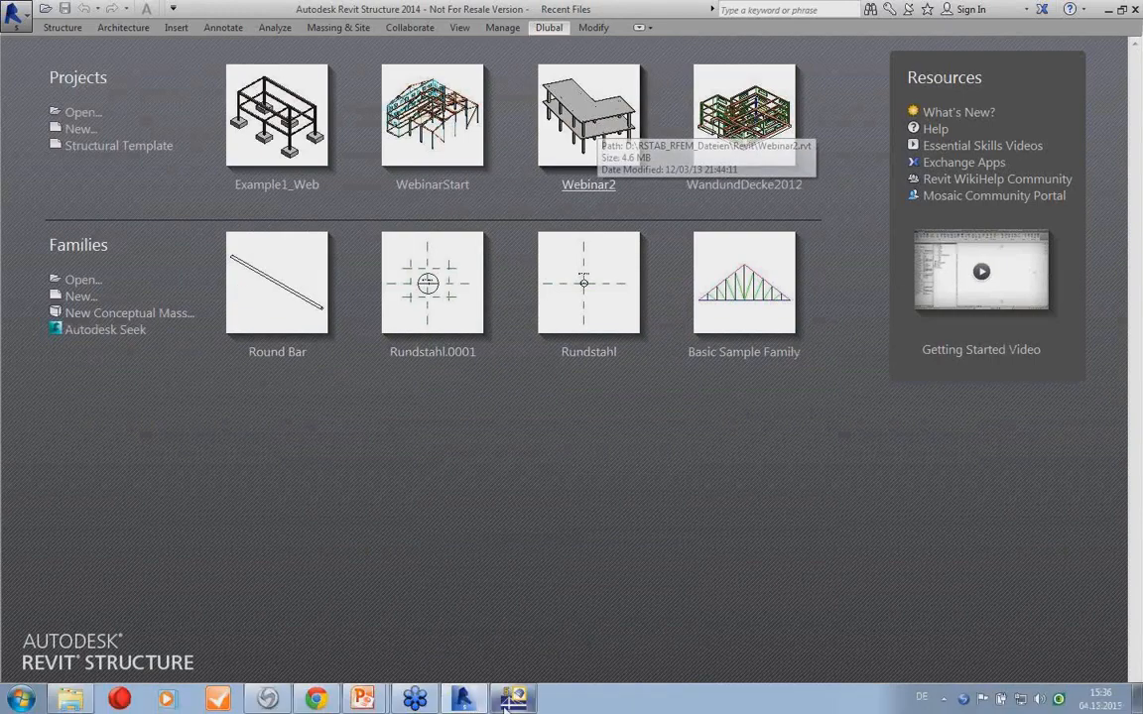
Switch to RFEM and close both open Example1_Web models
left_click(512, 699)
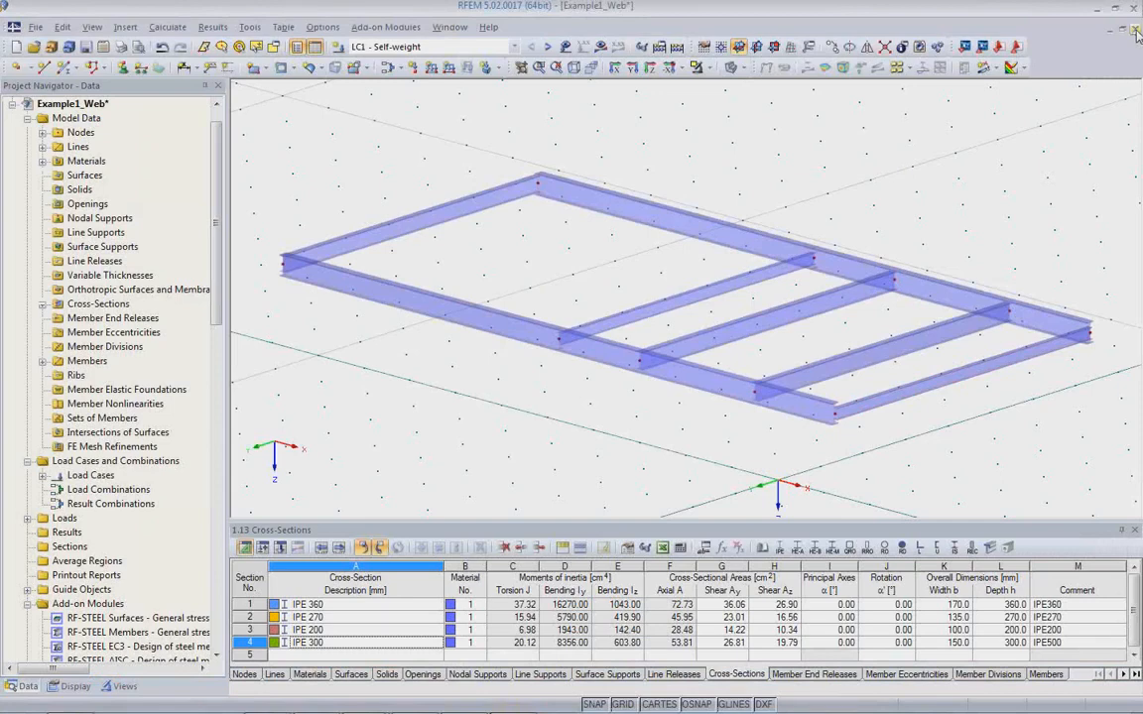
left_click(1135, 31)
left_click(573, 383)
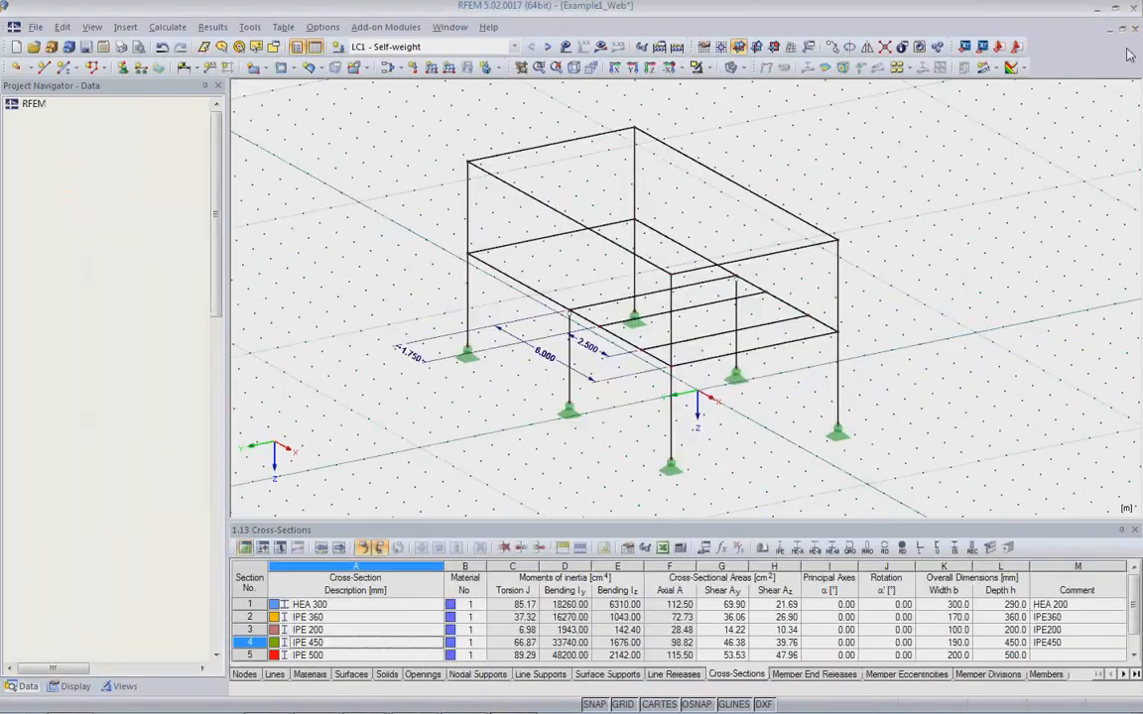
left_click(1133, 27)
left_click(566, 389)
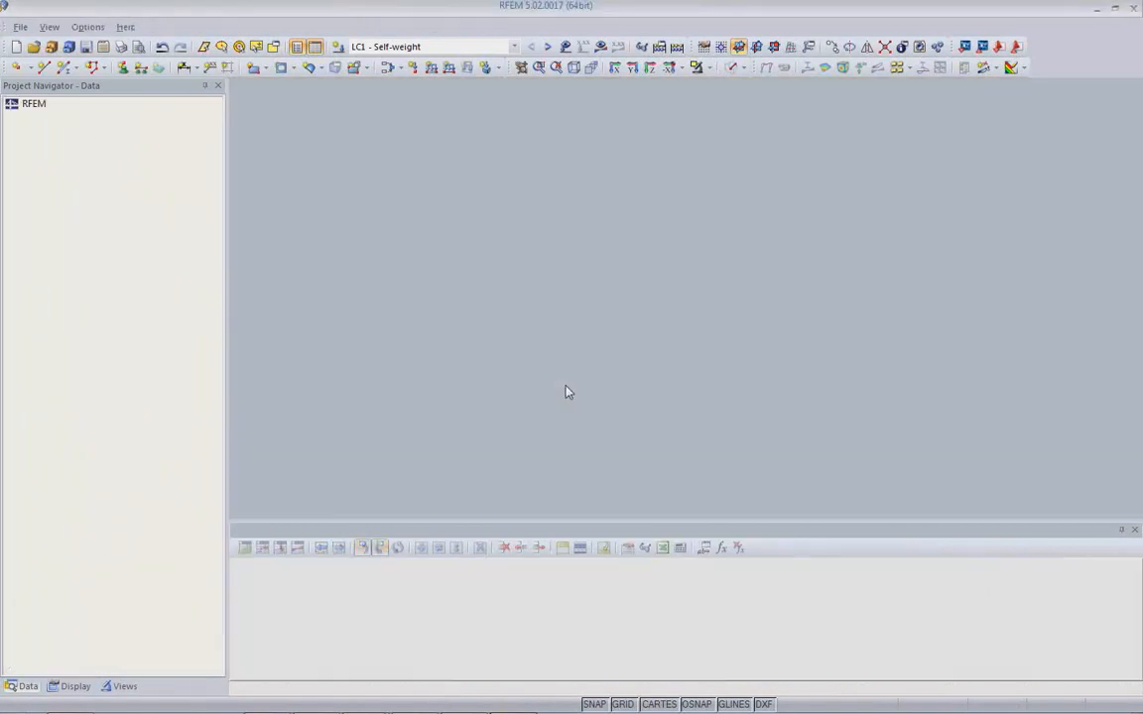
Switch back to Revit, open the Webinar2 project, and select a lower-storey column along the front edge in the 3D no loads view
mouse_move(512, 707)
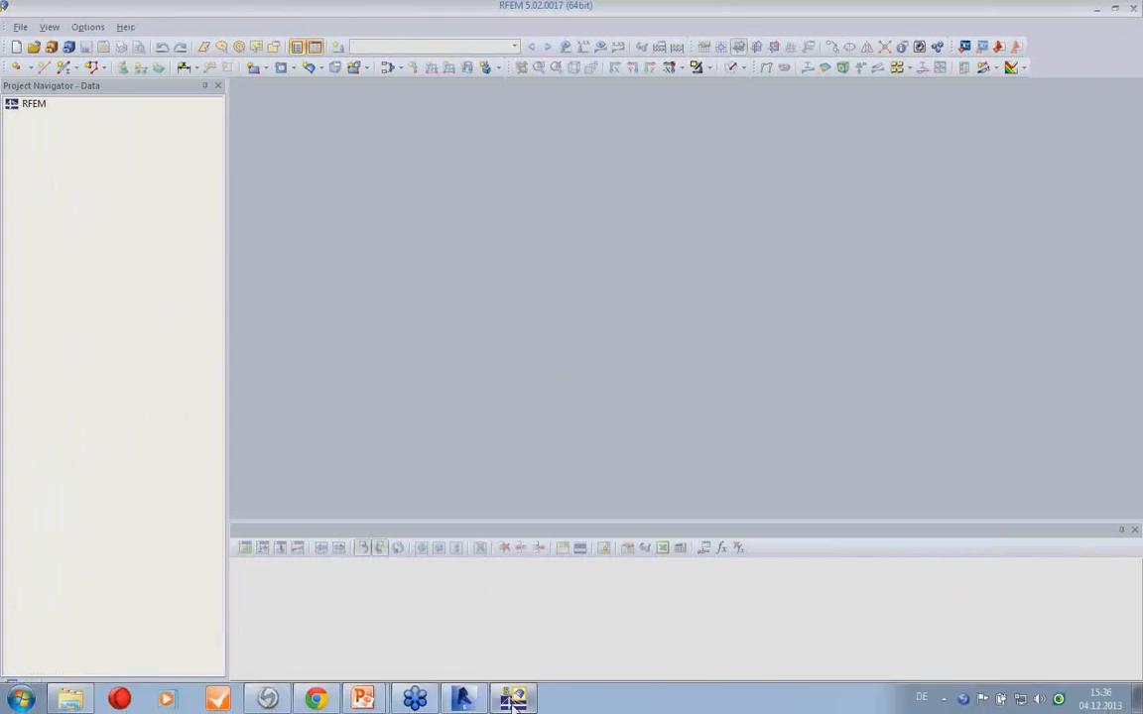
left_click(461, 700)
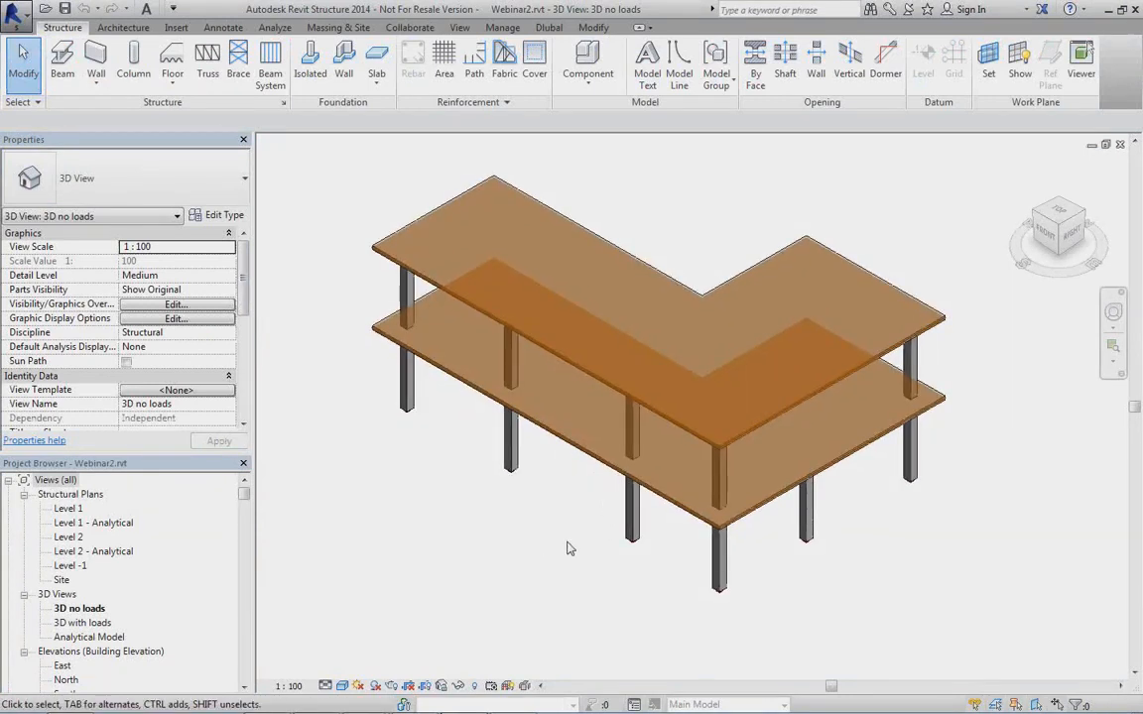
left_click(343, 686)
left_click(632, 530)
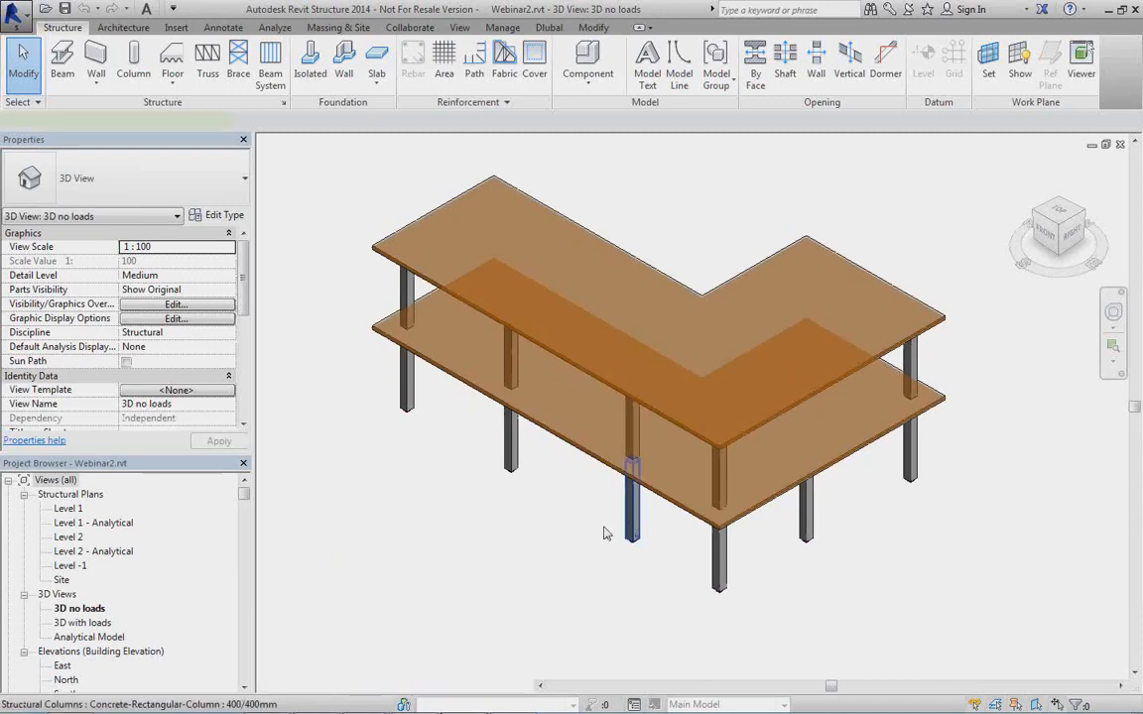
left_click(632, 511)
Open the 3D with loads view and examine the area loads and the boundary condition at the base of the selected column
double_click(82, 623)
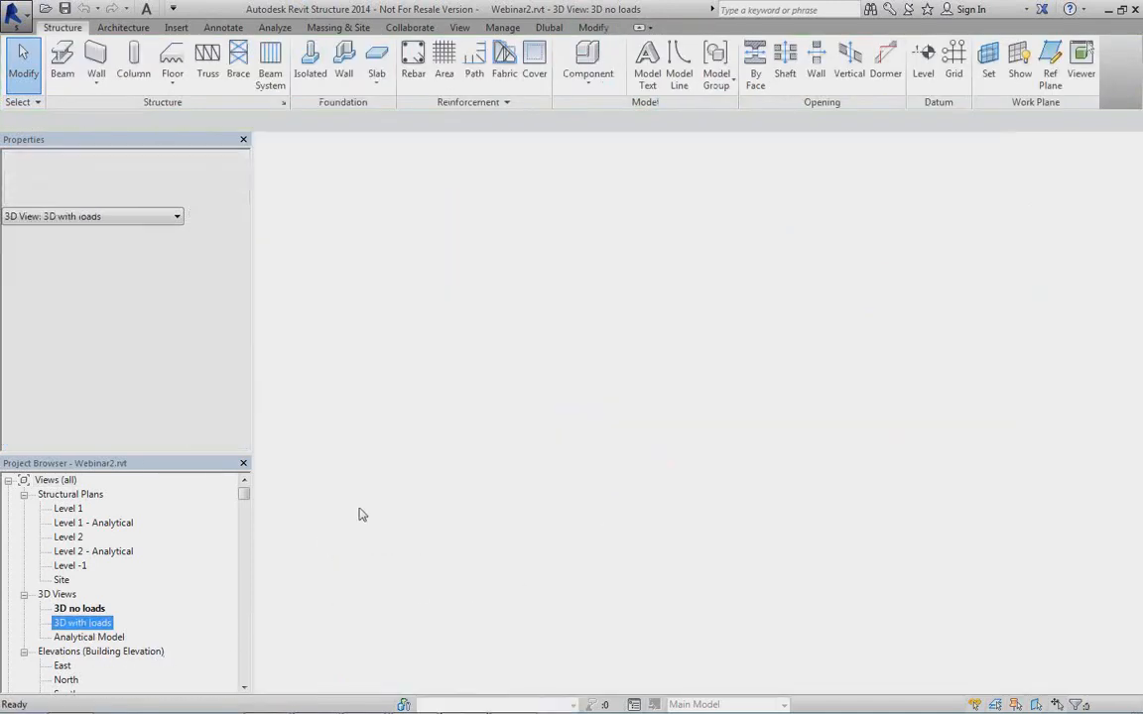
middle_click_drag(648, 531, 570, 436, "shift")
middle_click_drag(566, 490, 461, 484, "shift")
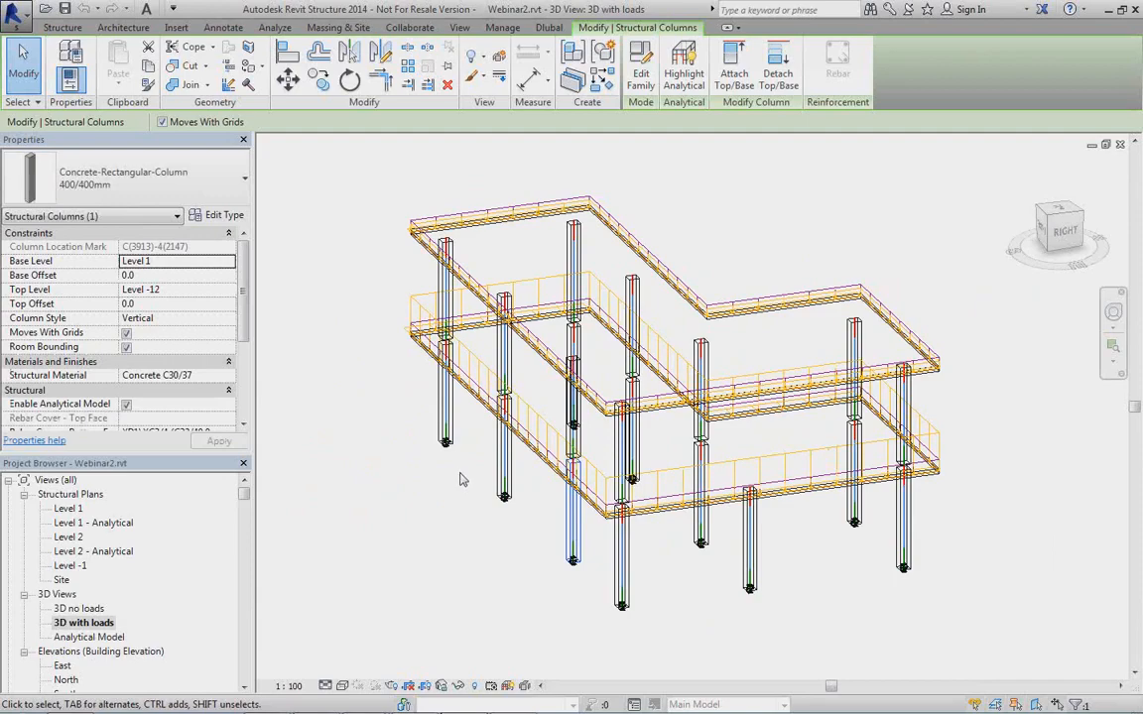
middle_click_drag(460, 509, 502, 508, "shift")
scroll(575, 566, "up", 10)
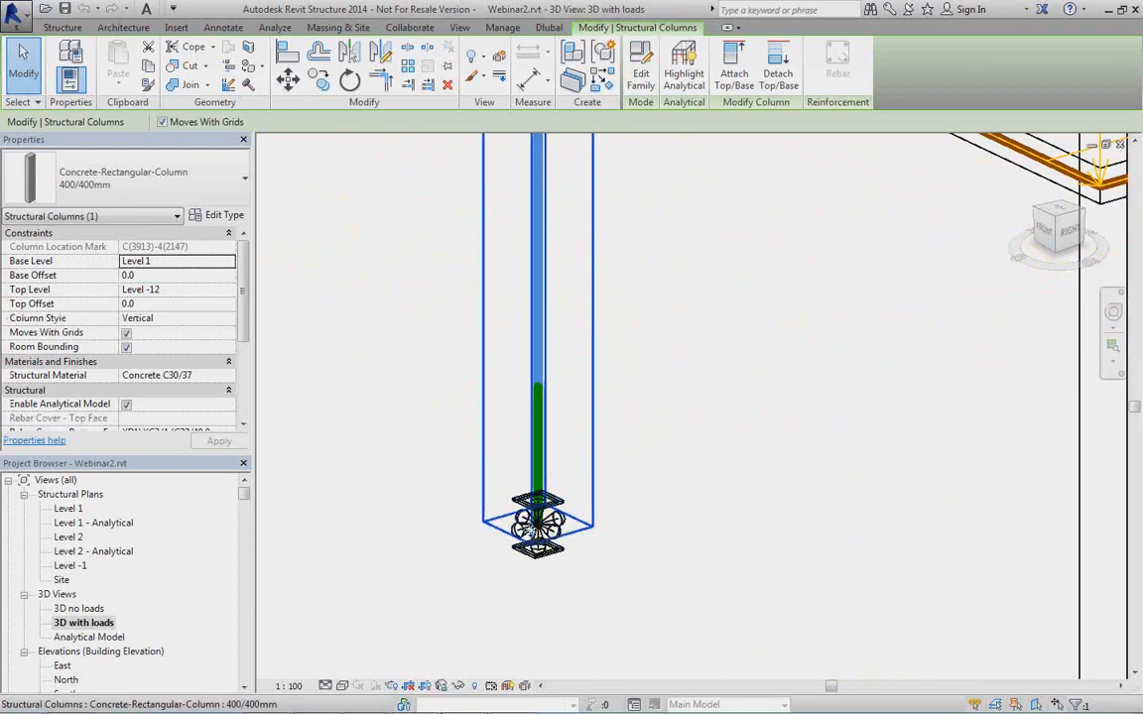
left_click(535, 563)
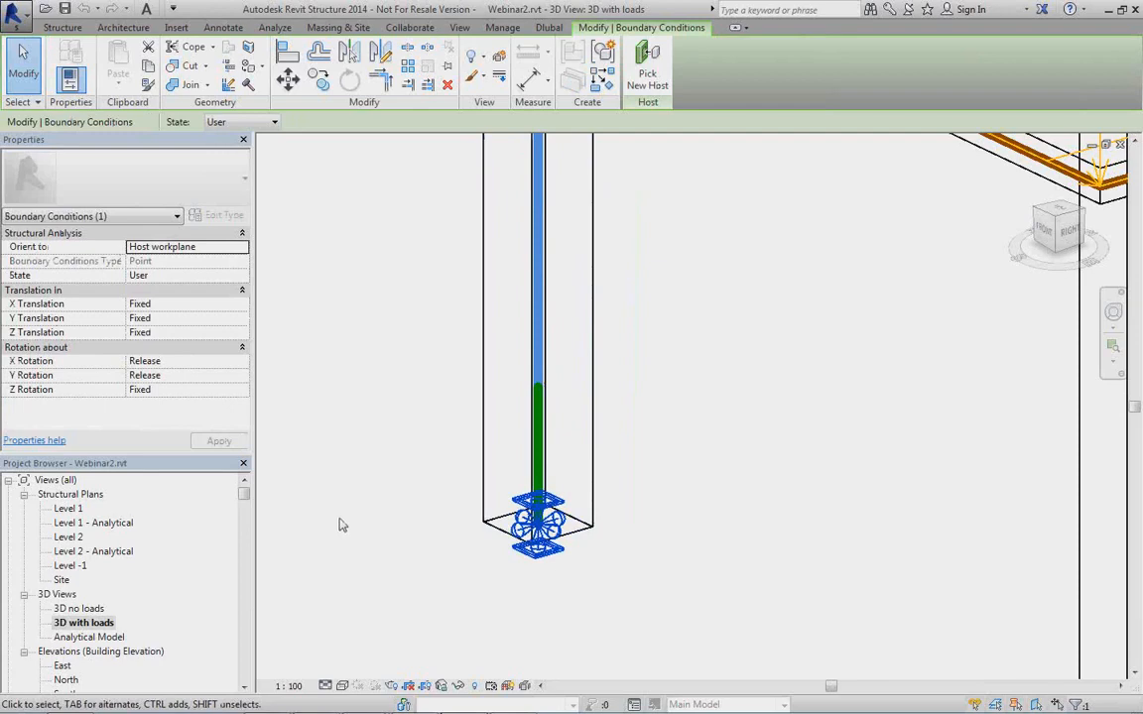
scroll(340, 516, "down", 5)
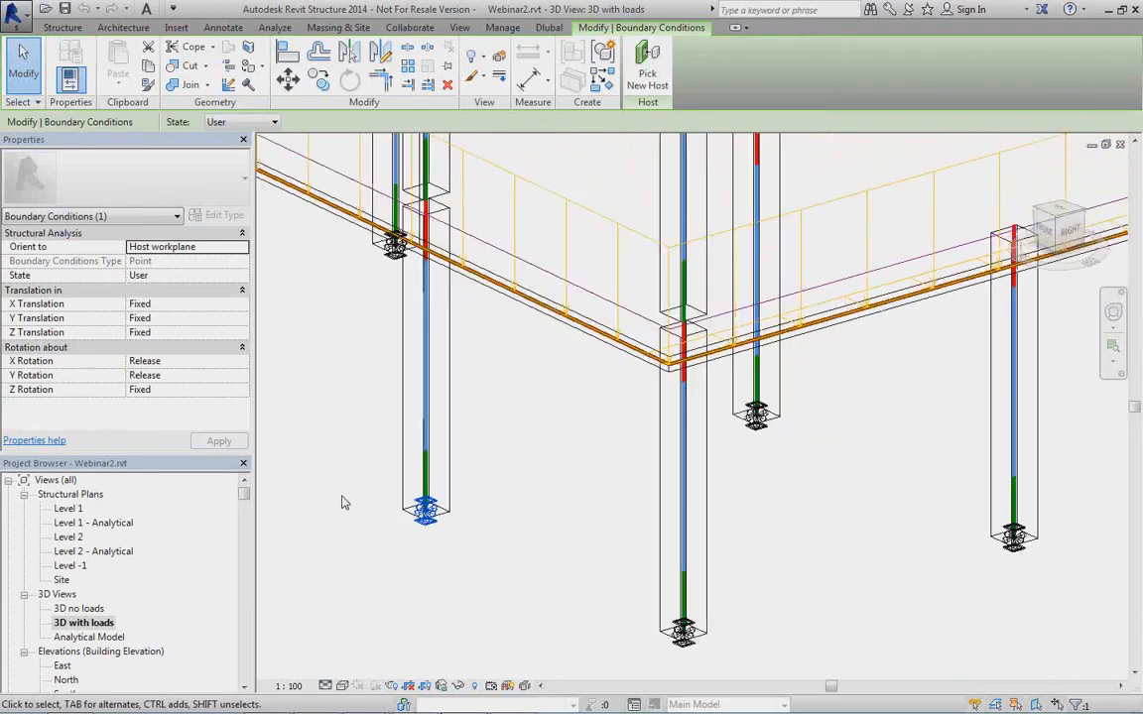
left_click(497, 476)
scroll(499, 476, "down", 3)
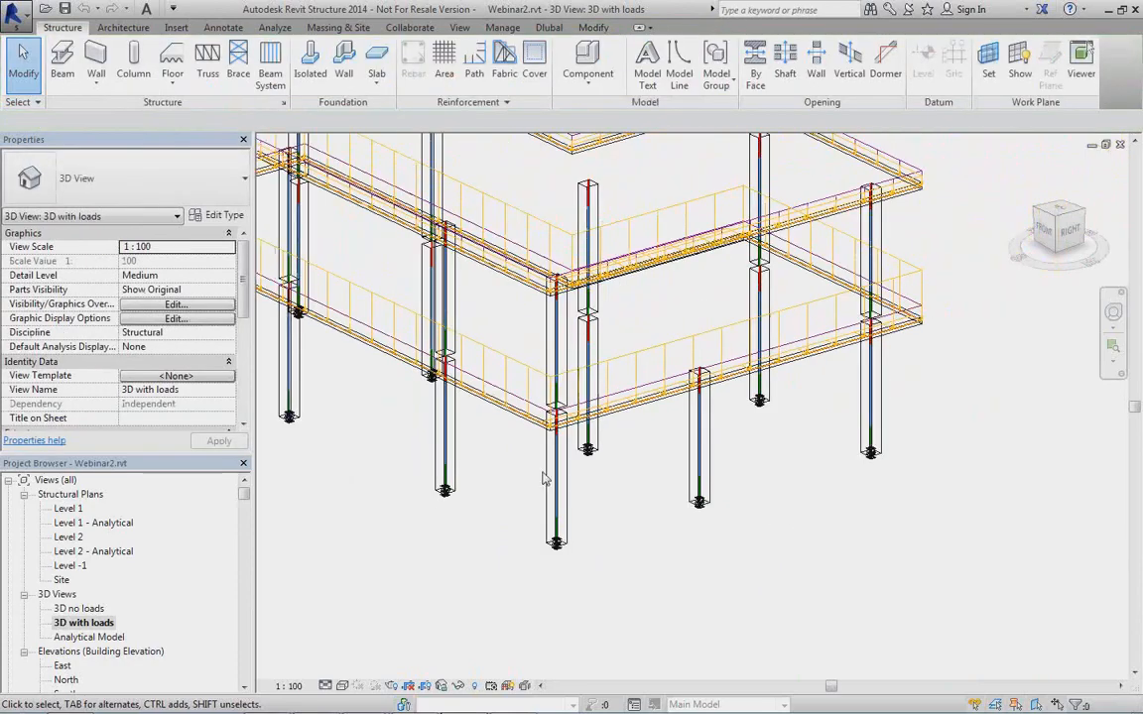
middle_click_drag(668, 493, 701, 493)
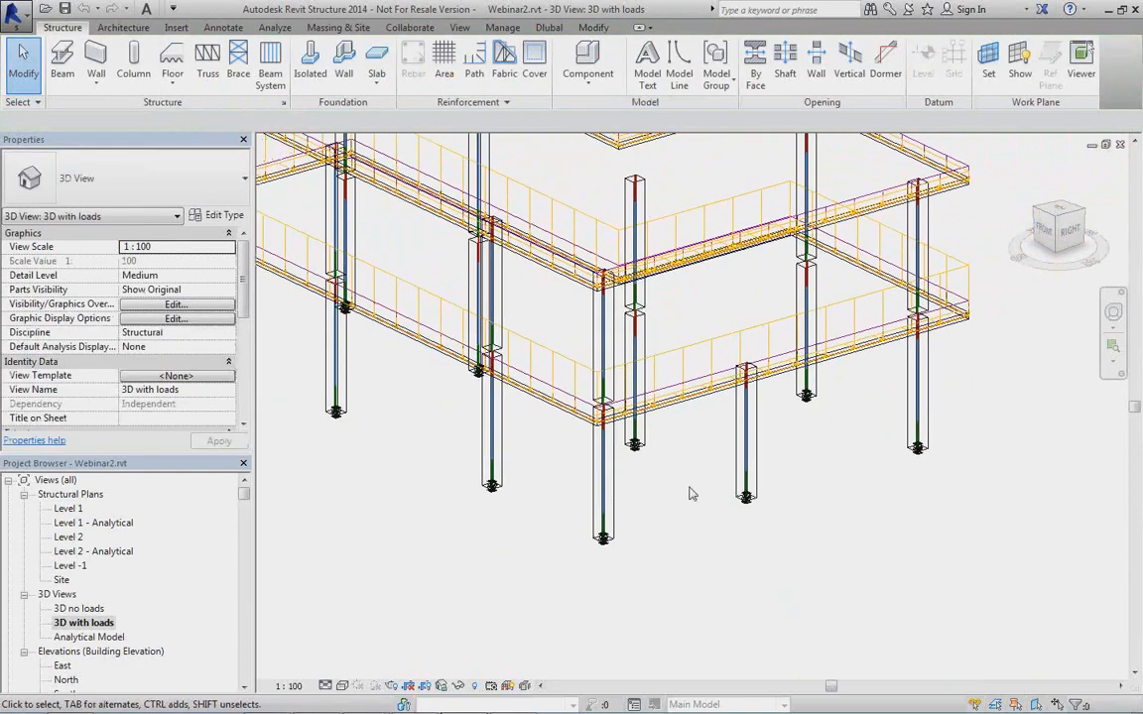
middle_click_drag(603, 508, 612, 498, "shift")
scroll(612, 498, "down", 2)
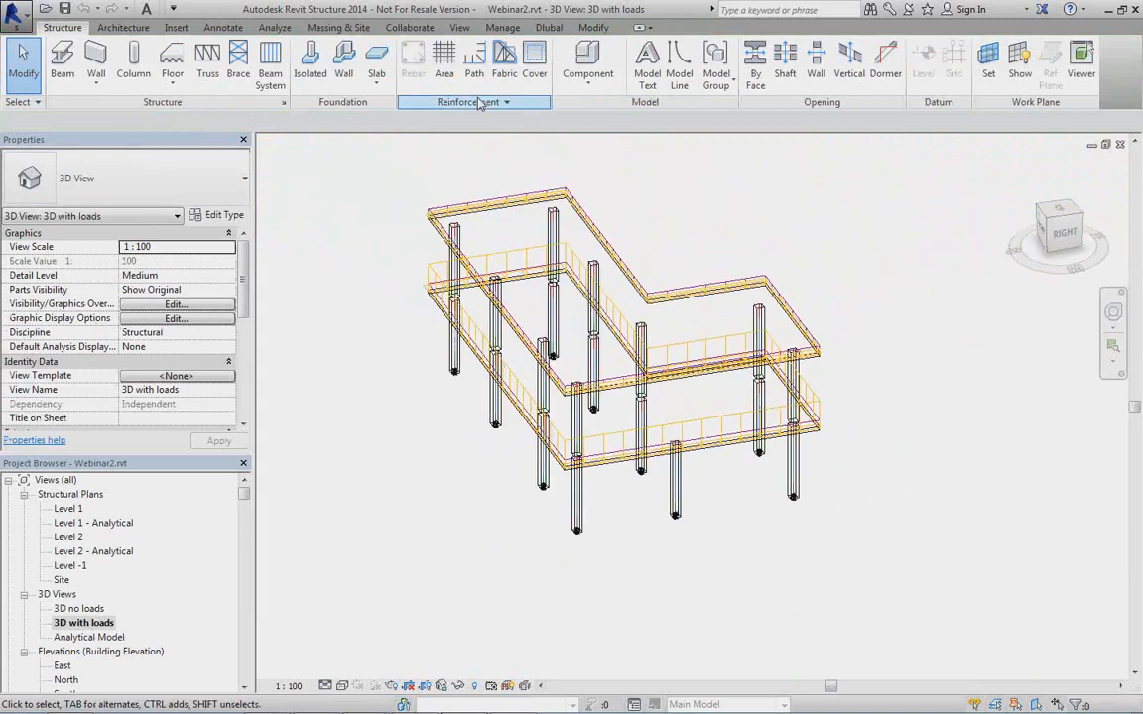
Export the Webinar2 model to RFEM as a new structure with structural data, loads and self-weight applied, and close the export log
left_click(548, 26)
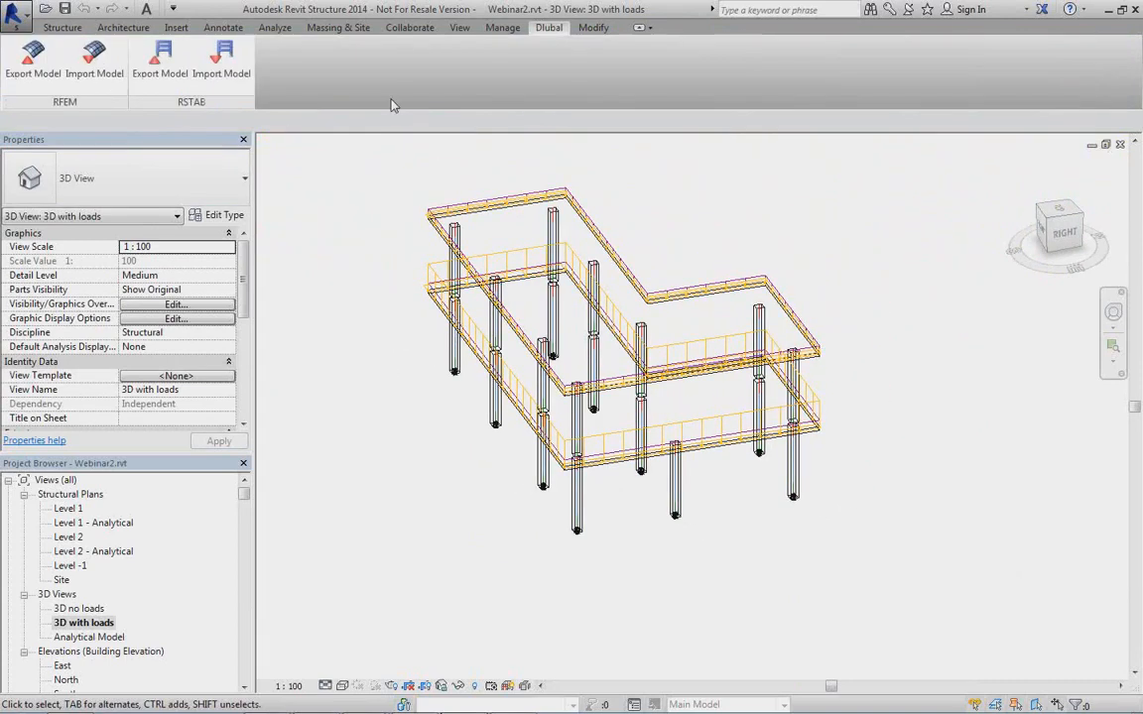
left_click(31, 62)
left_click(282, 341)
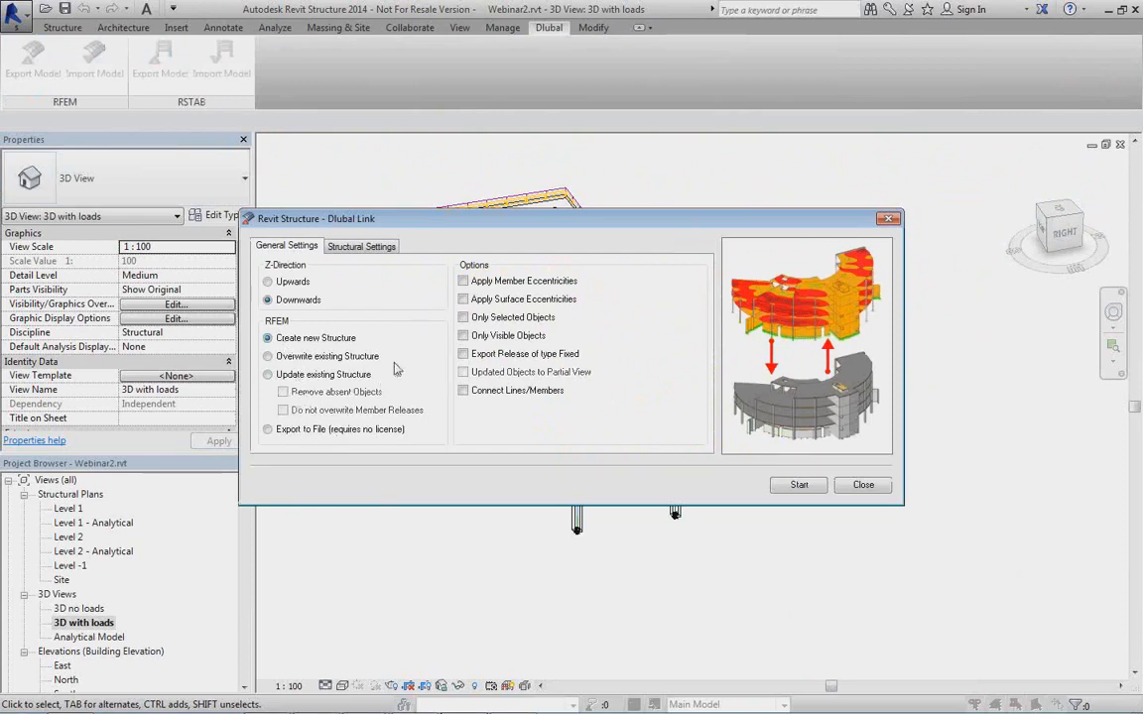
left_click(361, 247)
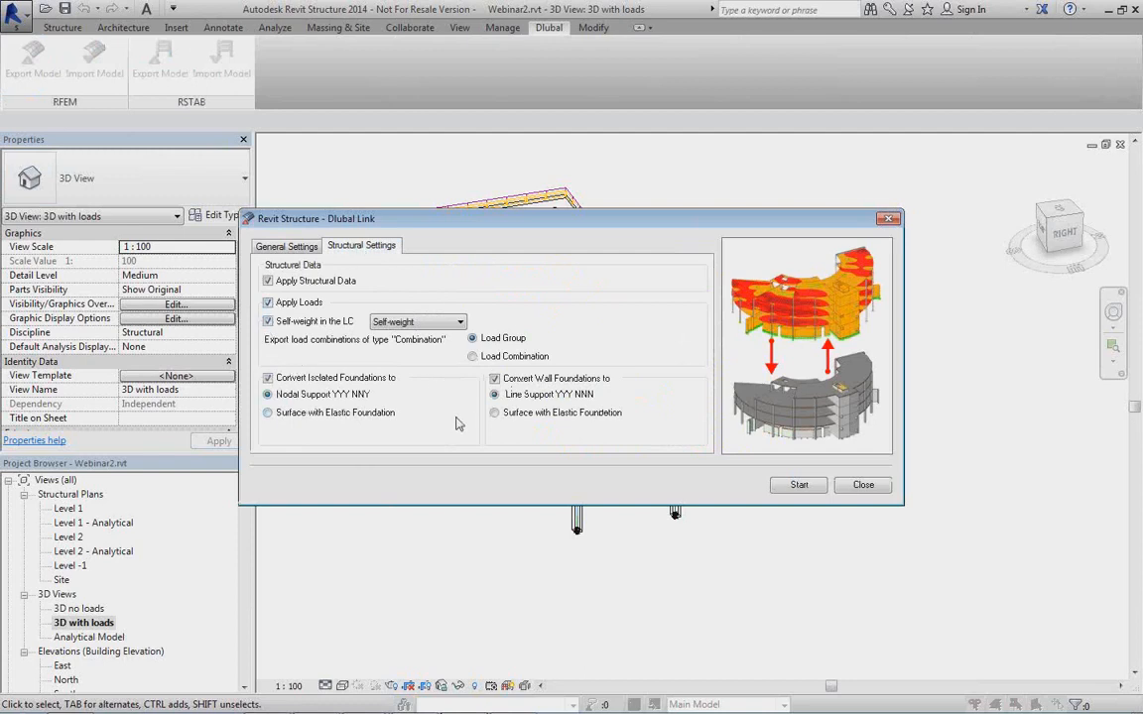
left_click(797, 486)
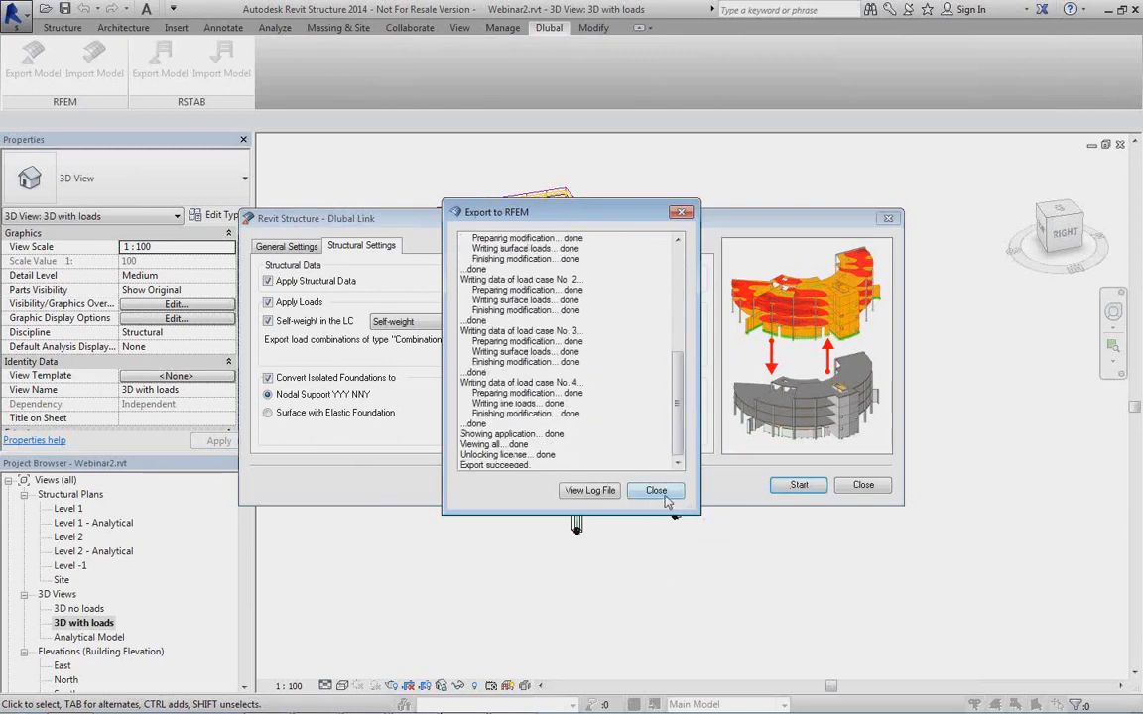
left_click(662, 496)
Switch to RFEM, display the loads on the Webinar2 model, and review the load cases from Self-weight through Wind
left_click(513, 699)
double_click(633, 208)
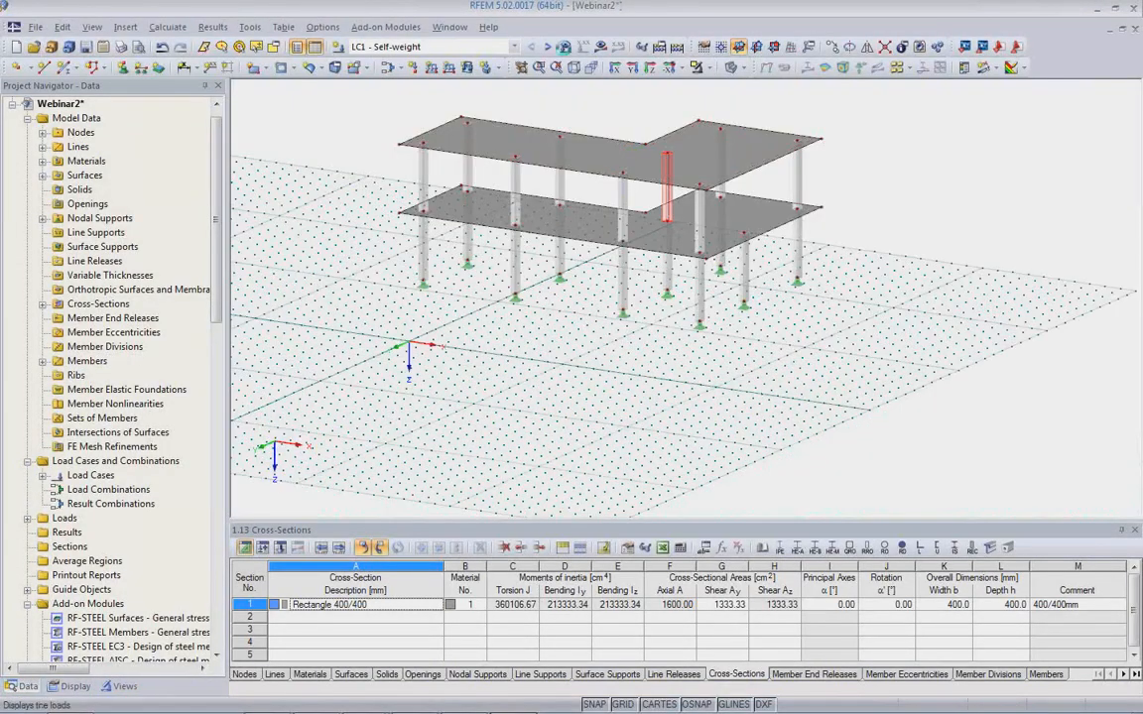
left_click(565, 46)
left_click_drag(606, 473, 571, 462)
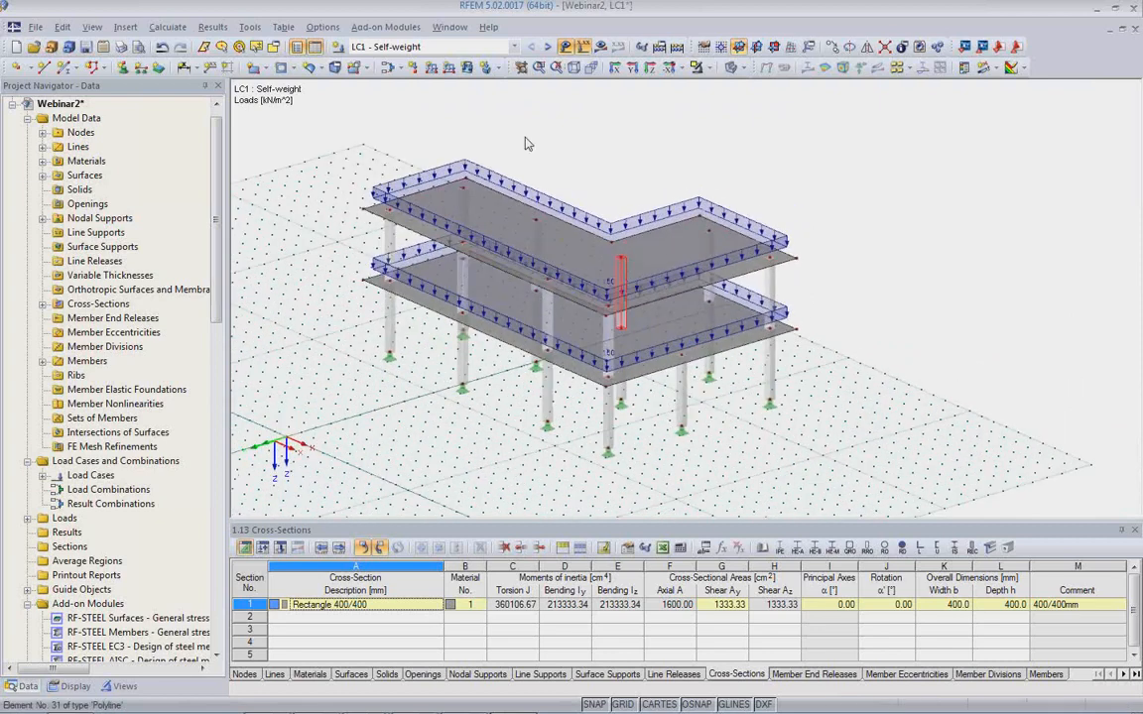
left_click(547, 46)
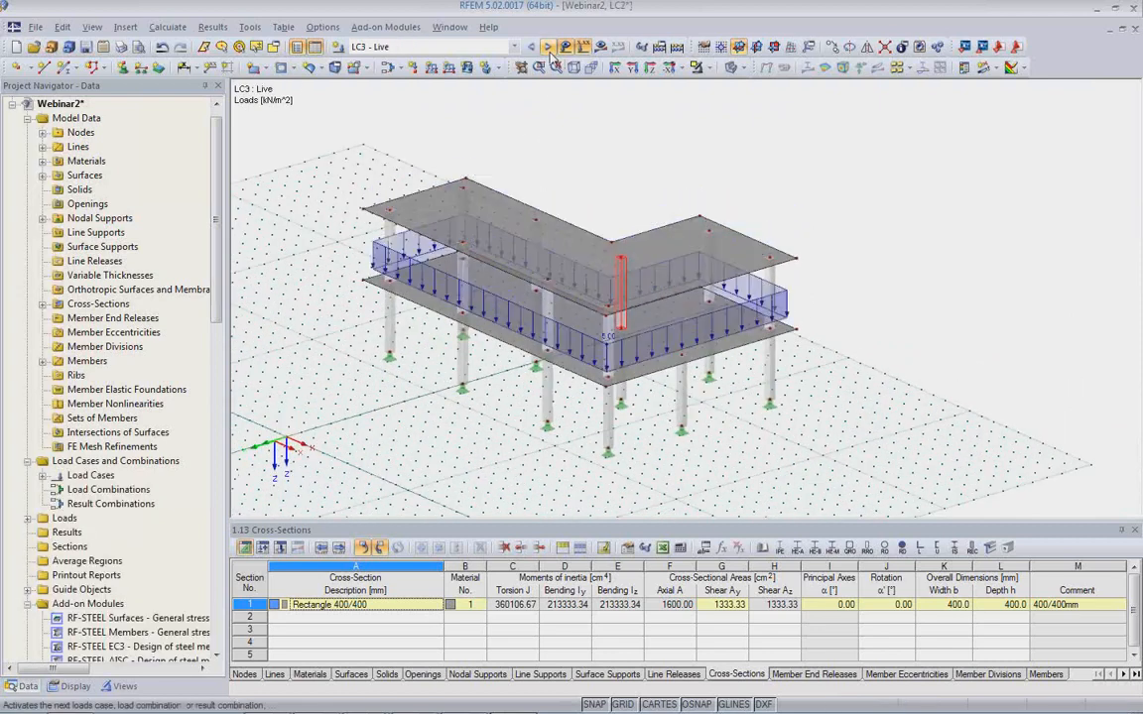
left_click(547, 47)
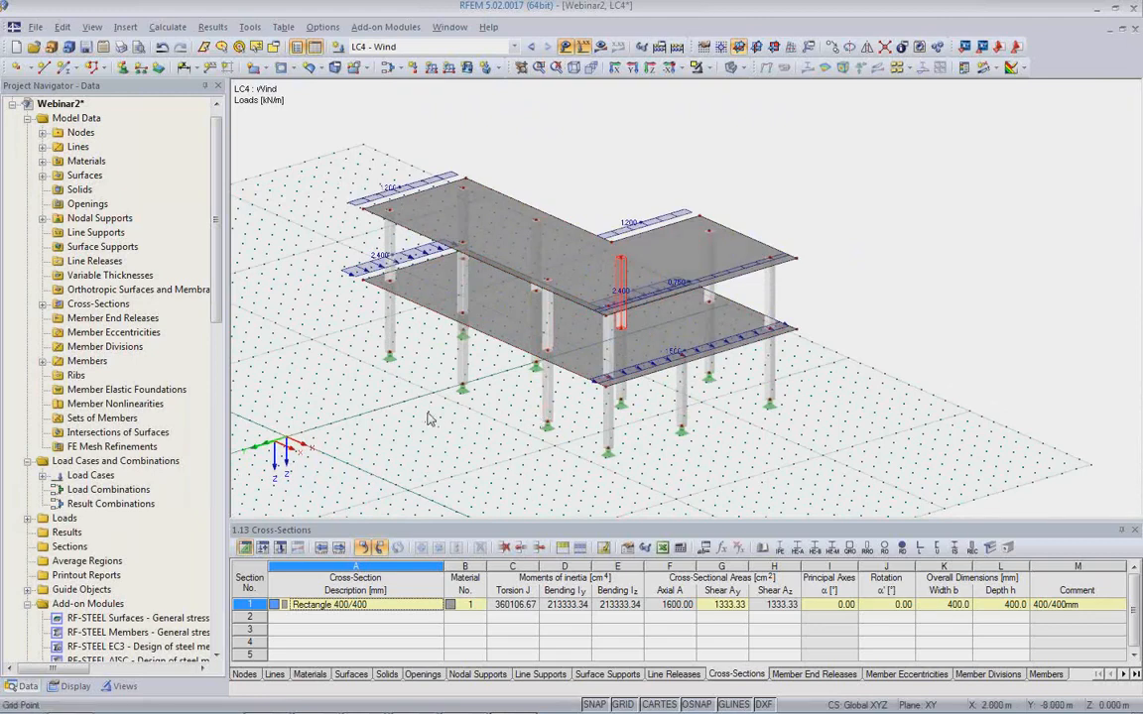
left_click(462, 48)
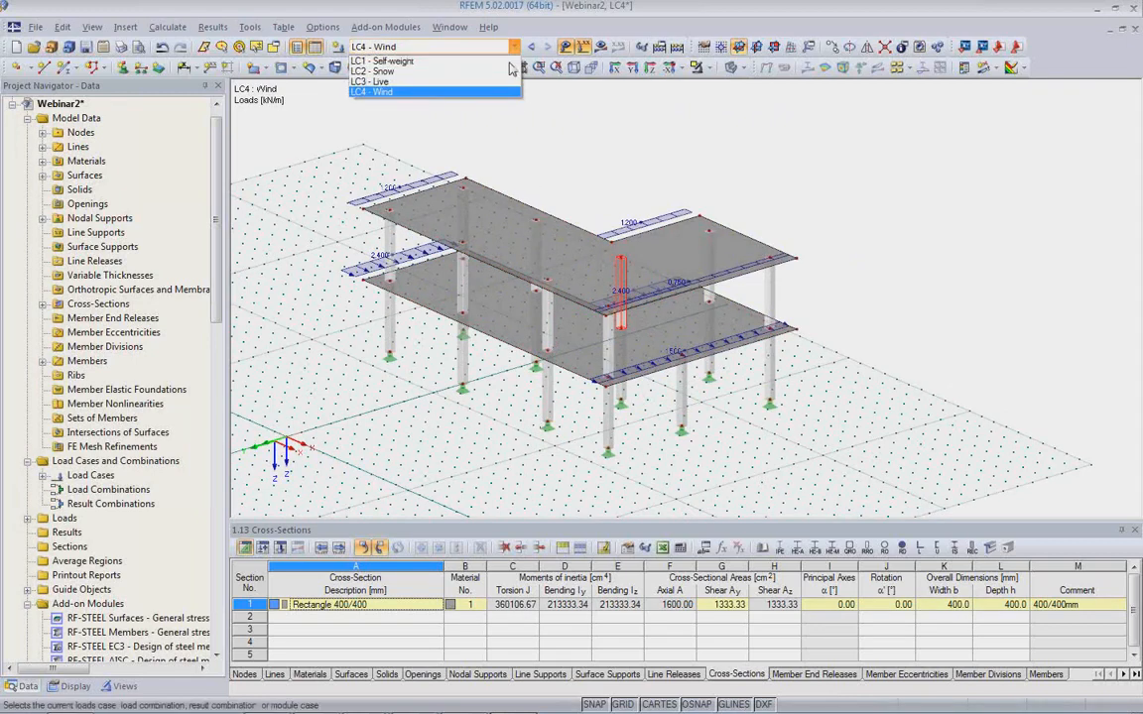
Set the model's load classification standard to EN 1990 with national annex CEN and have load combinations created automatically
right_click(79, 119)
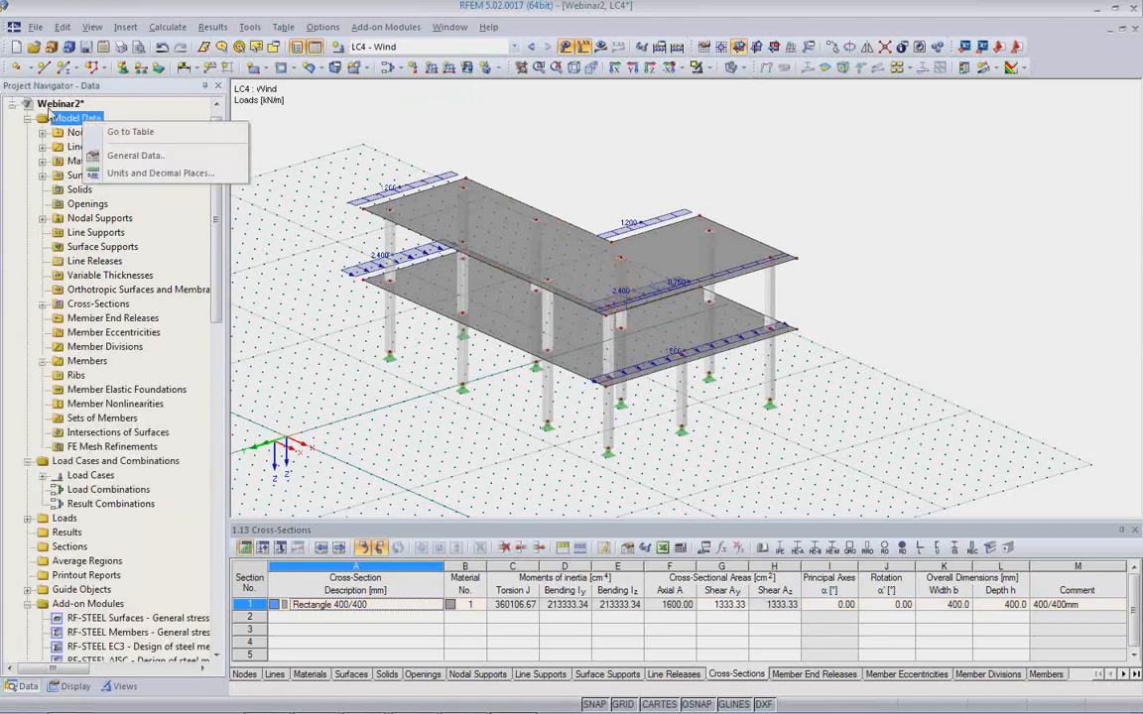
right_click(49, 104)
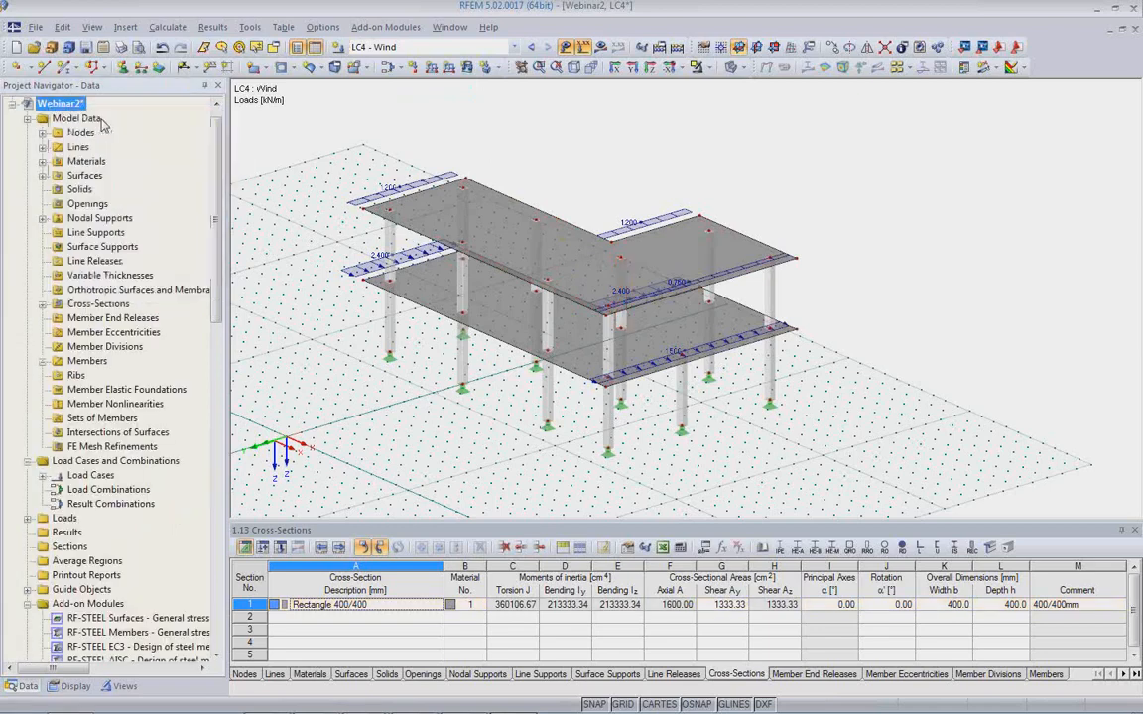
left_click(103, 118)
left_click(607, 355)
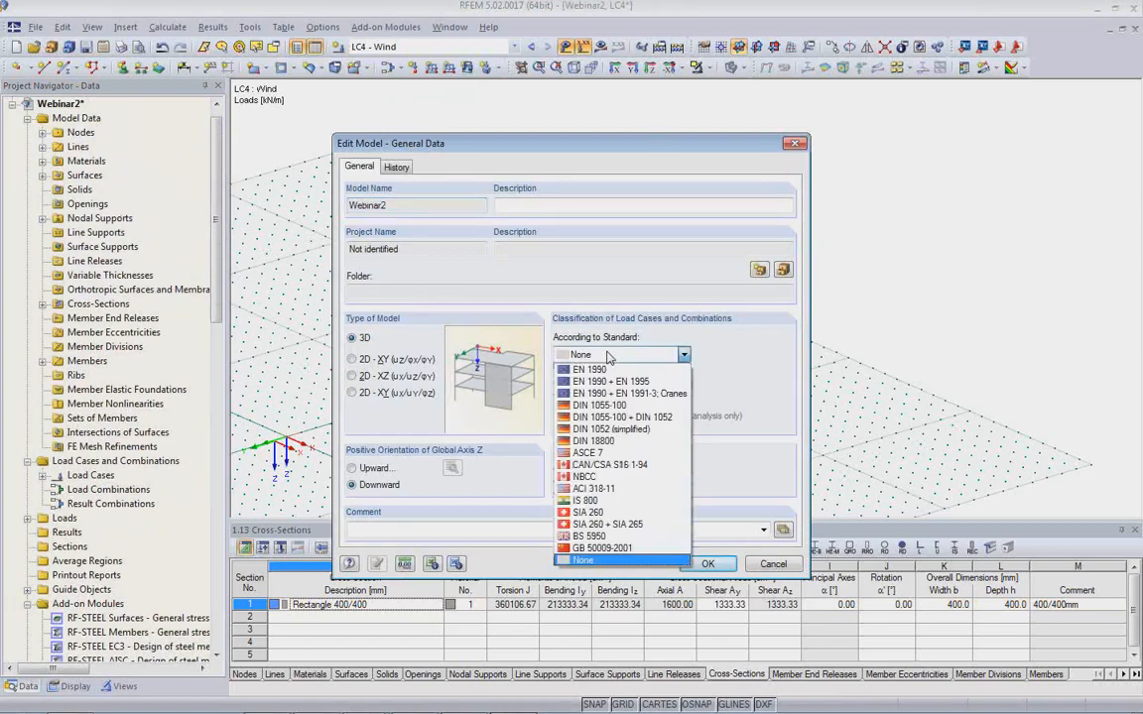
left_click(607, 369)
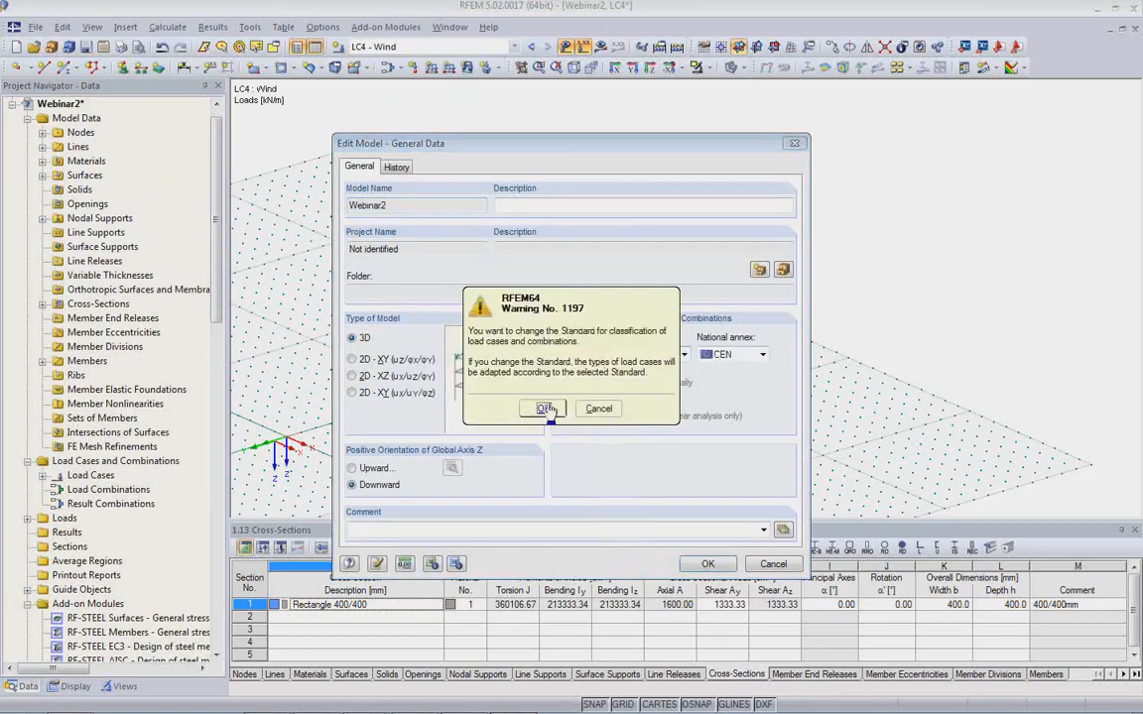
left_click(488, 370)
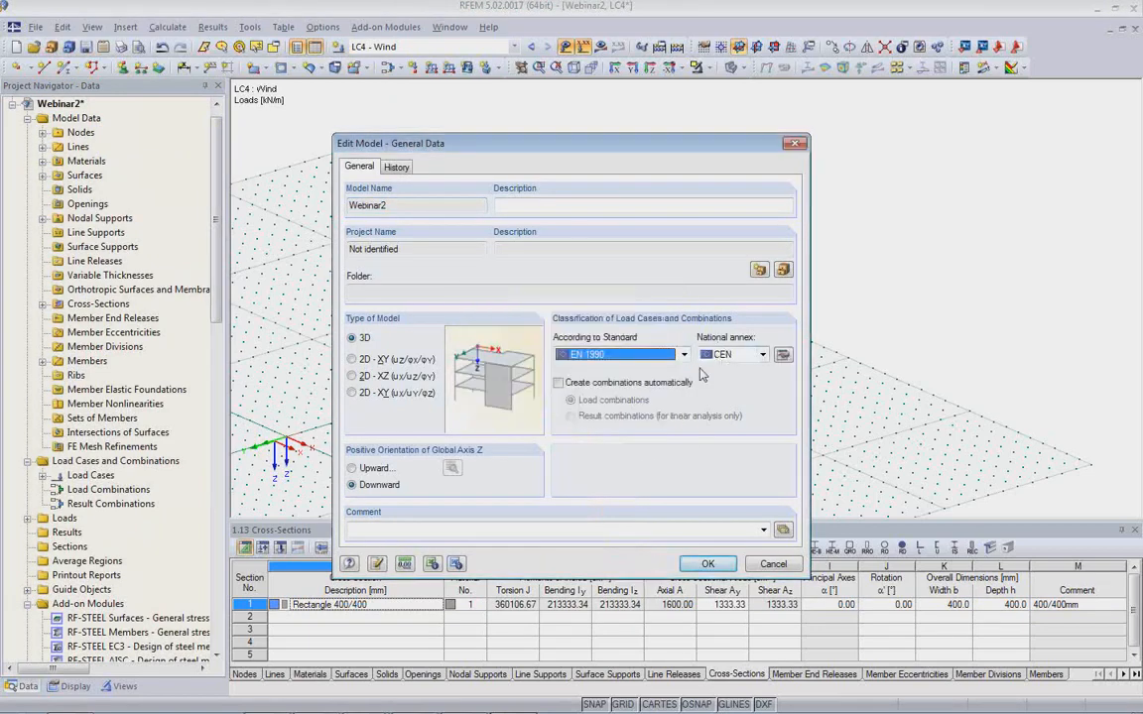
left_click(557, 382)
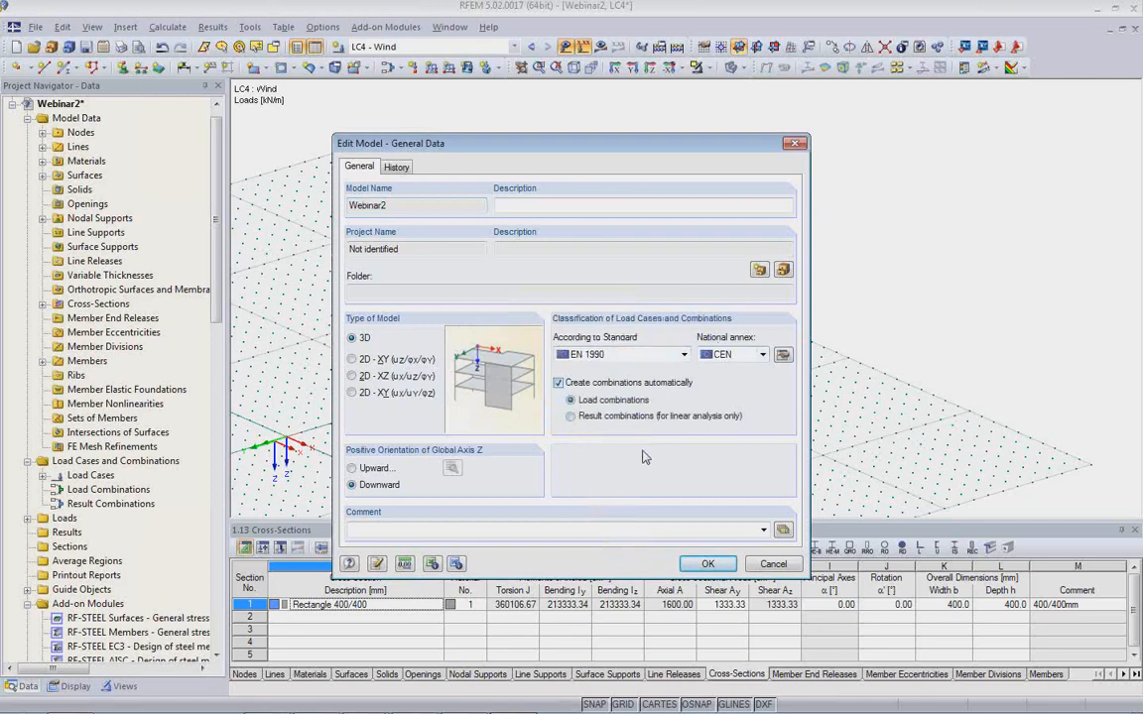
left_click(708, 565)
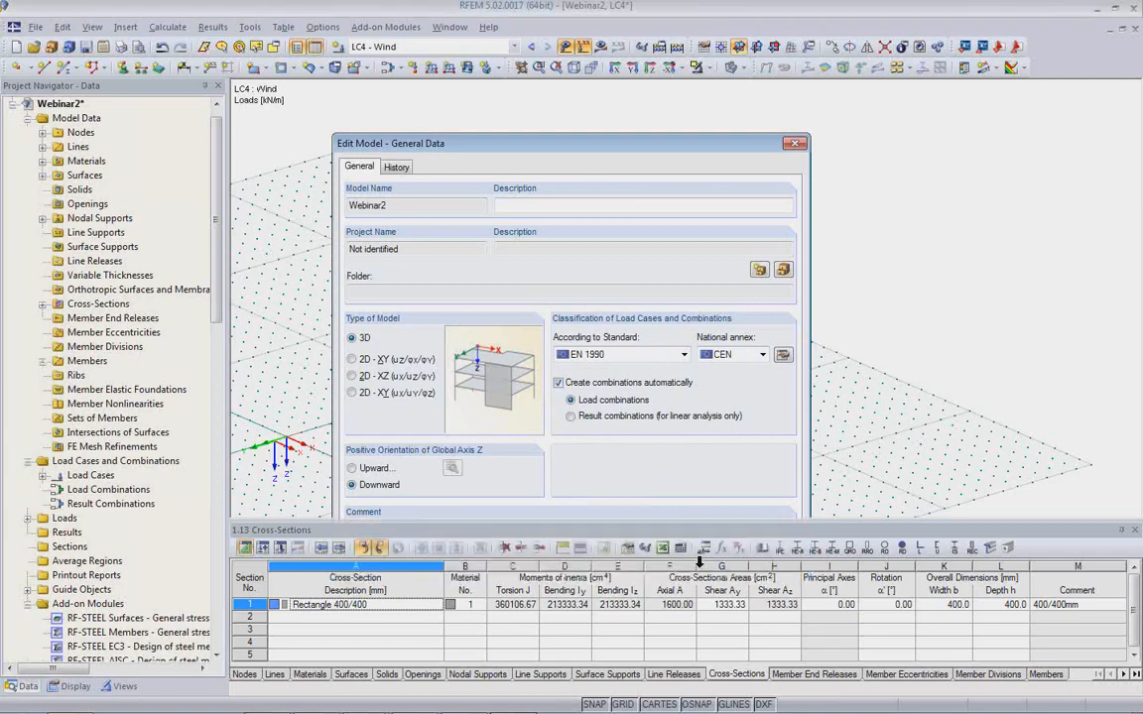
Enlarge the table area and review the load cases and the actions with their EN 1990 categories
left_click_drag(597, 530, 585, 419)
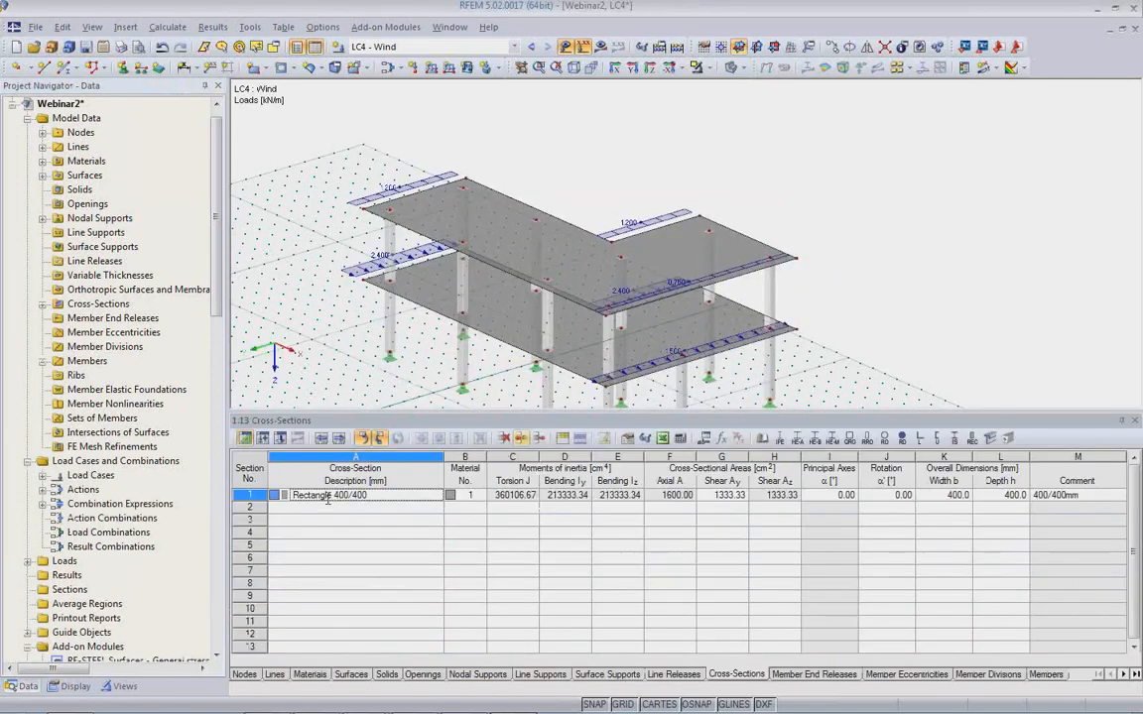
left_click(263, 439)
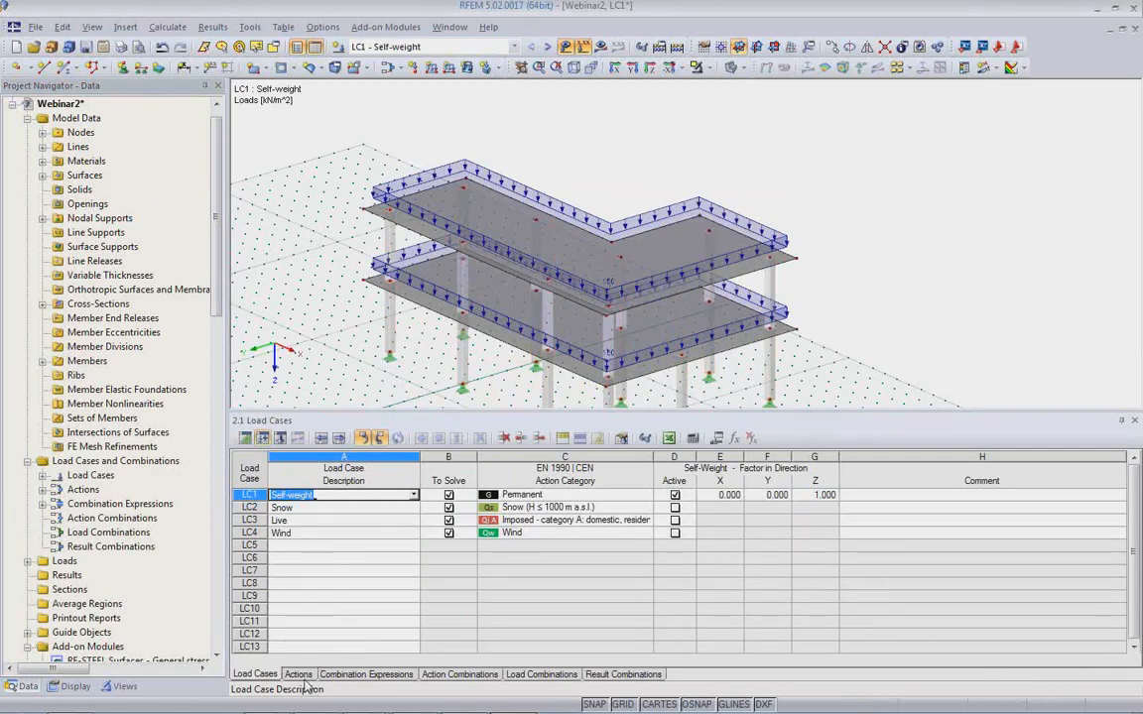
left_click(299, 675)
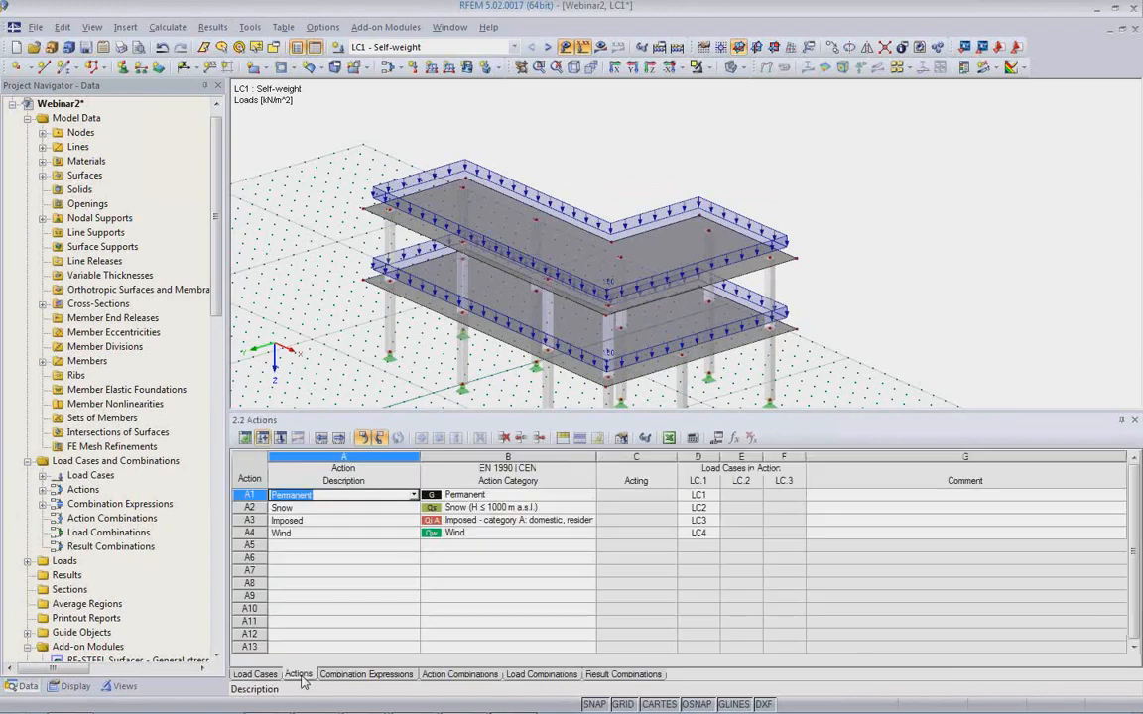
Exclude the SLS characteristic, frequent and quasi-permanent combination expressions, keeping only the ULS expression in use
left_click(363, 676)
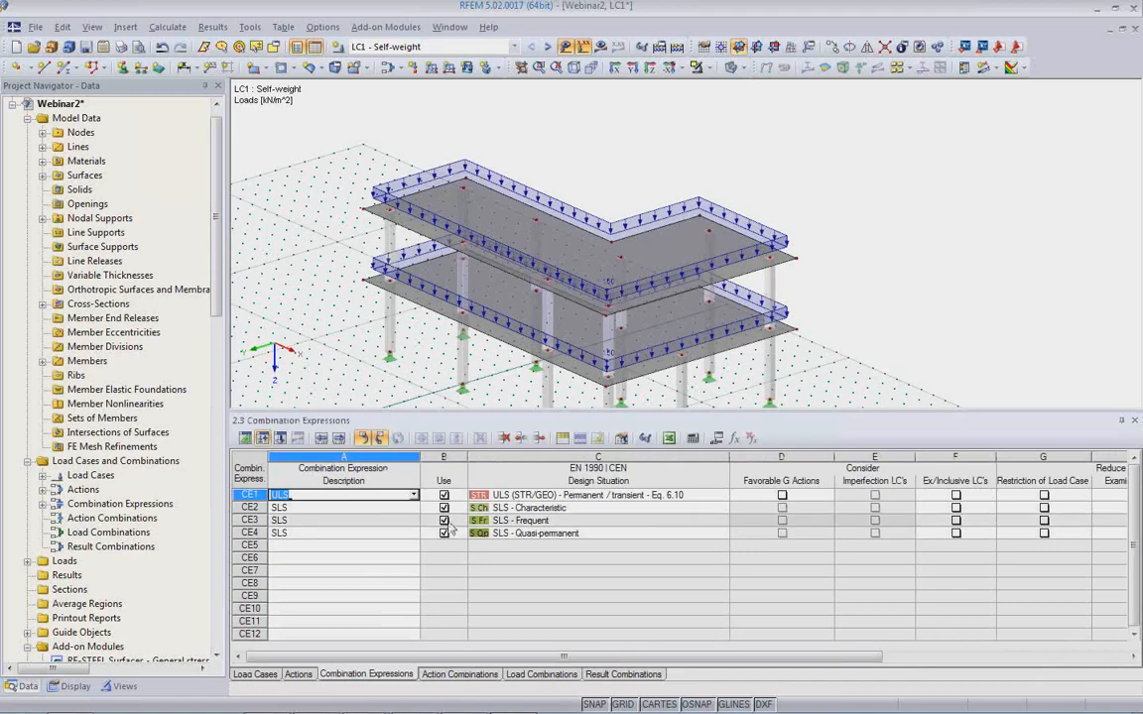
left_click(443, 507)
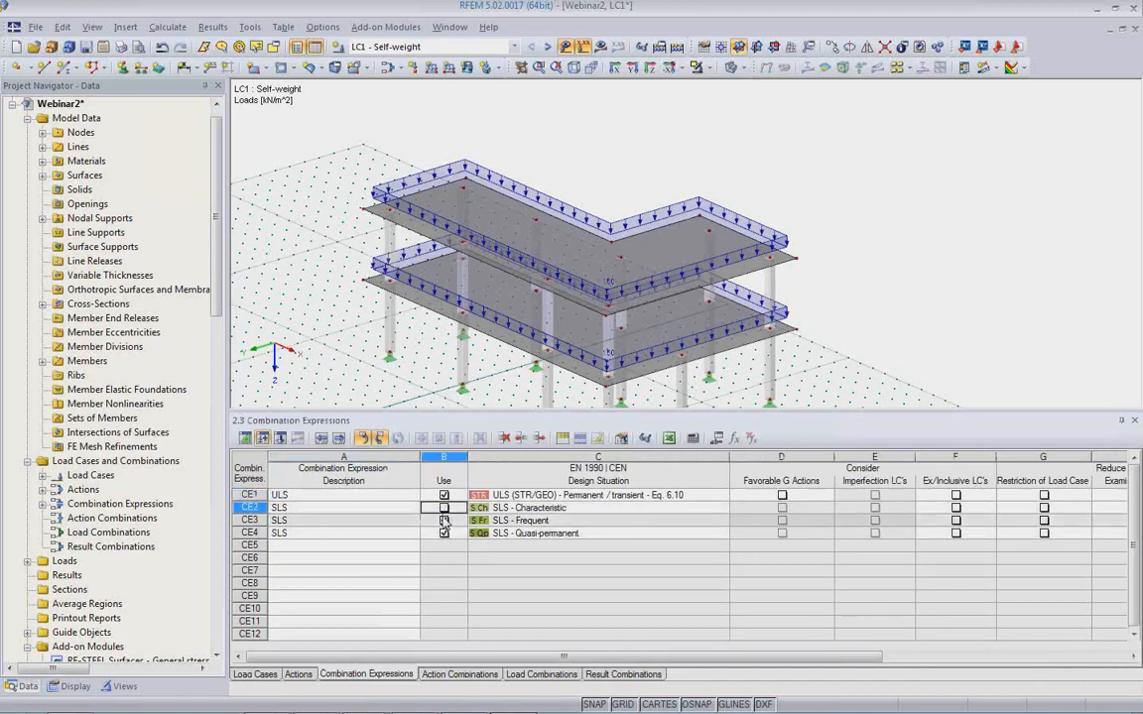
left_click(443, 520)
left_click(443, 534)
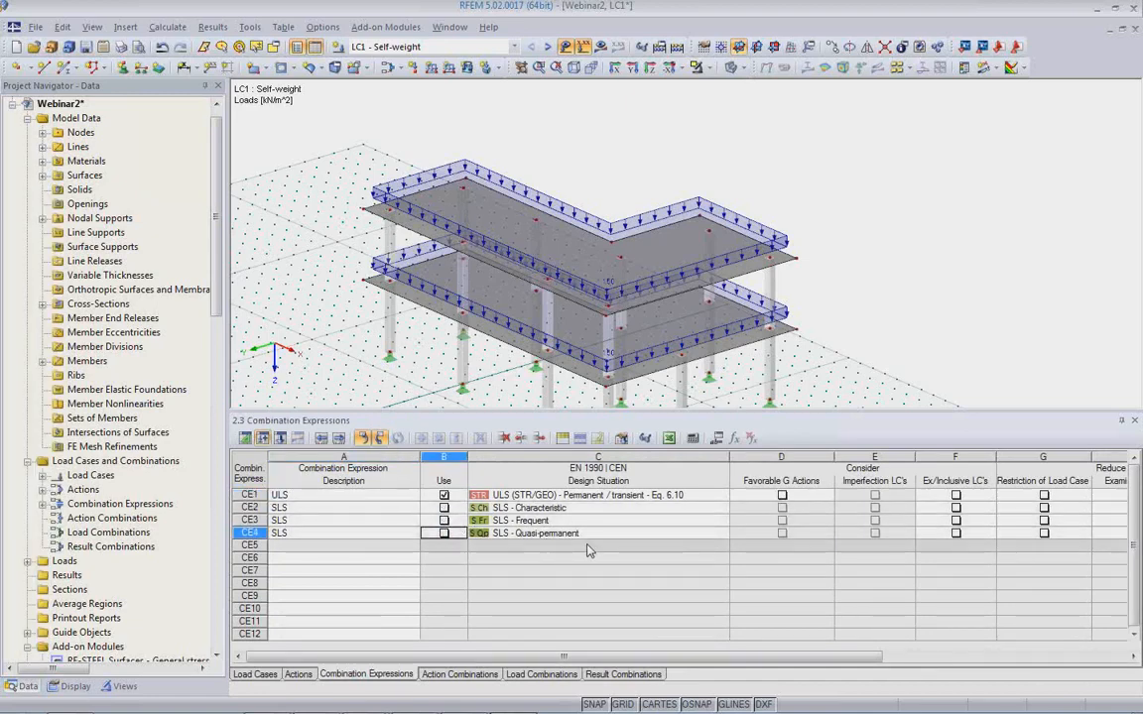
Turn off the additional Either/Or result combination (result envelopes) in the combination expression settings and accept them
right_click(96, 508)
left_click(178, 518)
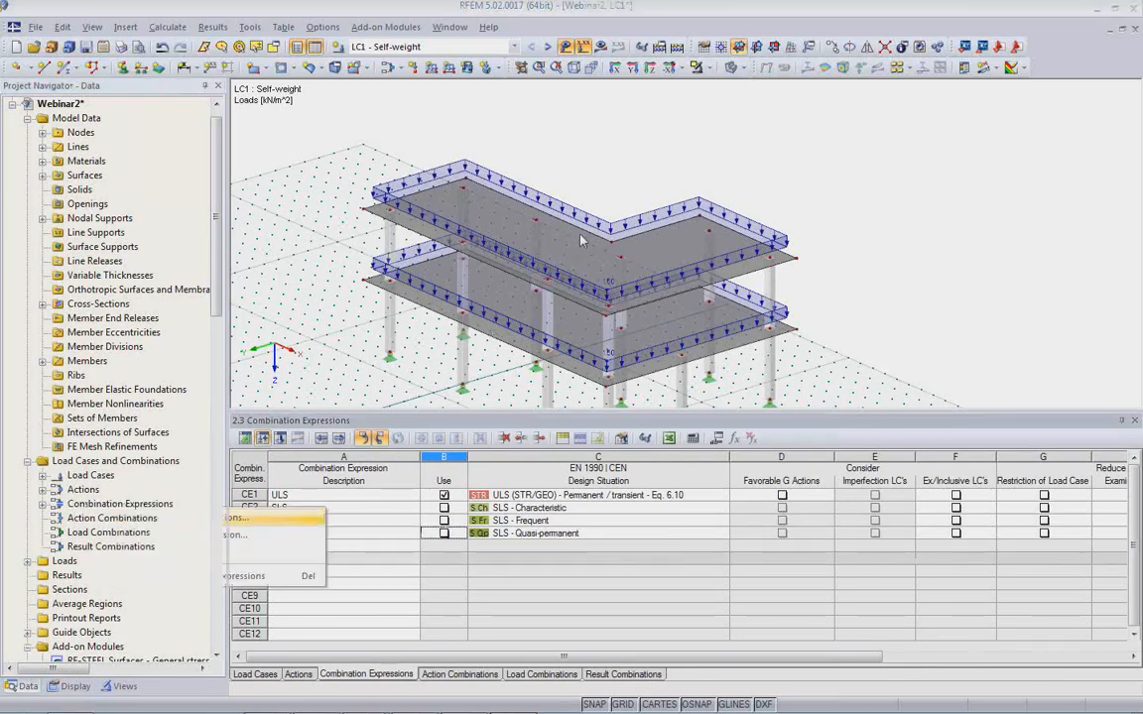
left_click(691, 440)
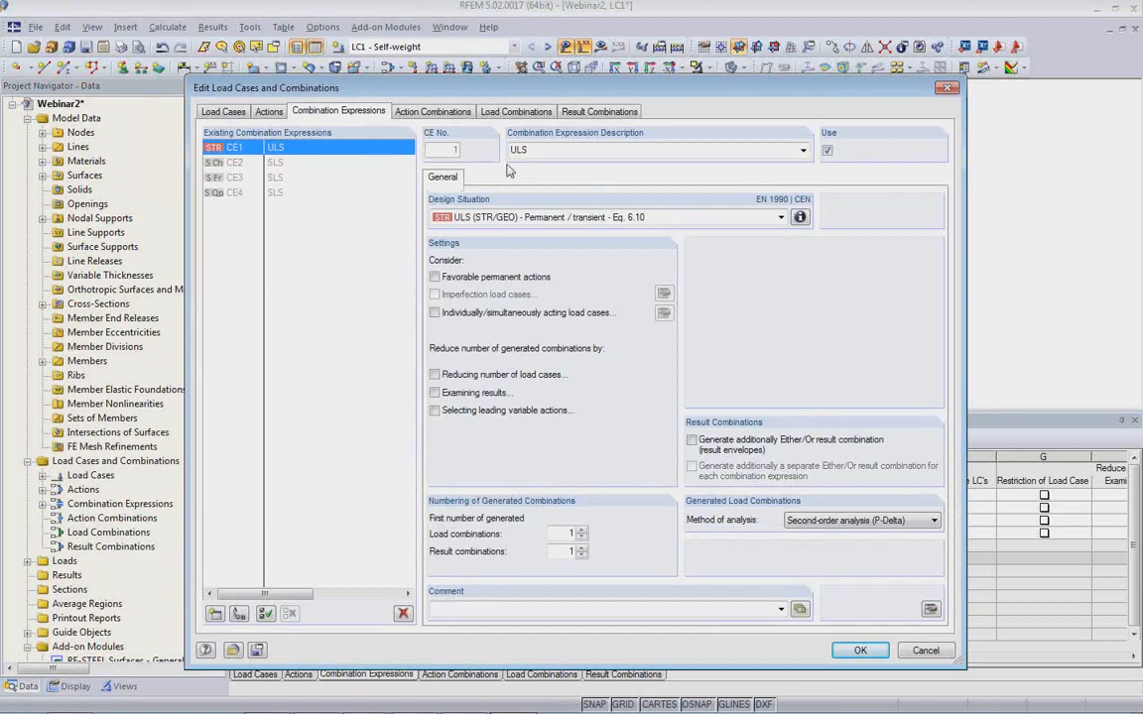
left_click(860, 650)
Generate and review the action and load combinations, select CO3 (1.35*LC1 + 1.5*LC2 + 1.05*LC3) and calculate its results
left_click(468, 675)
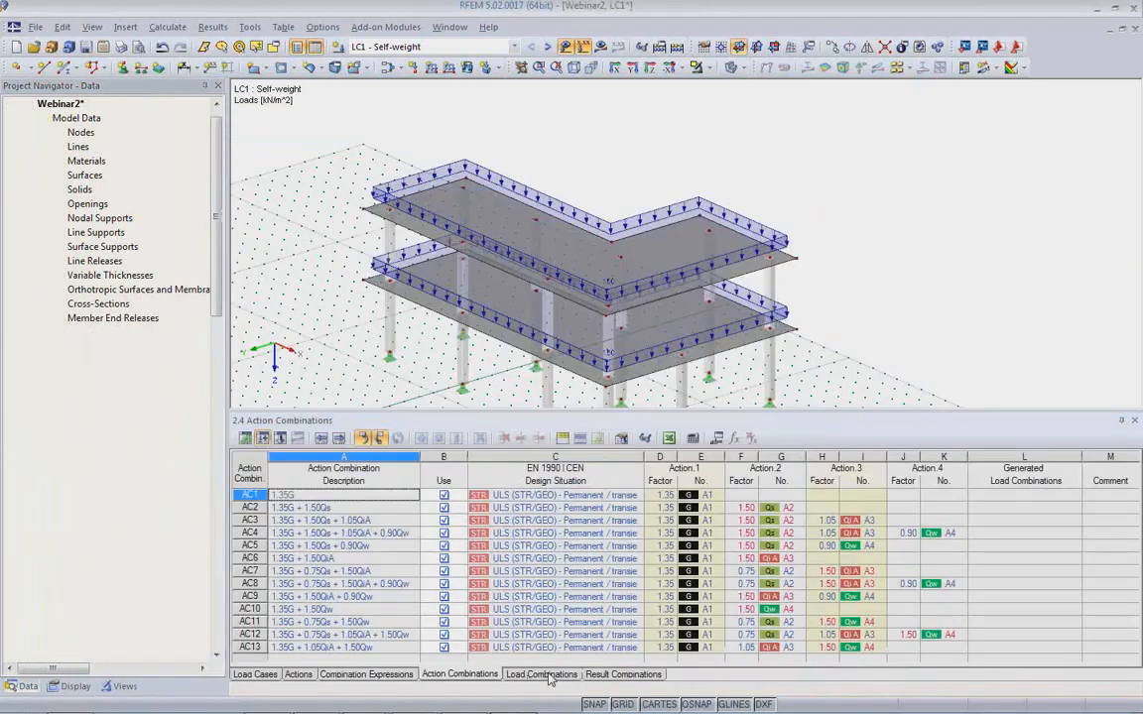
left_click(542, 674)
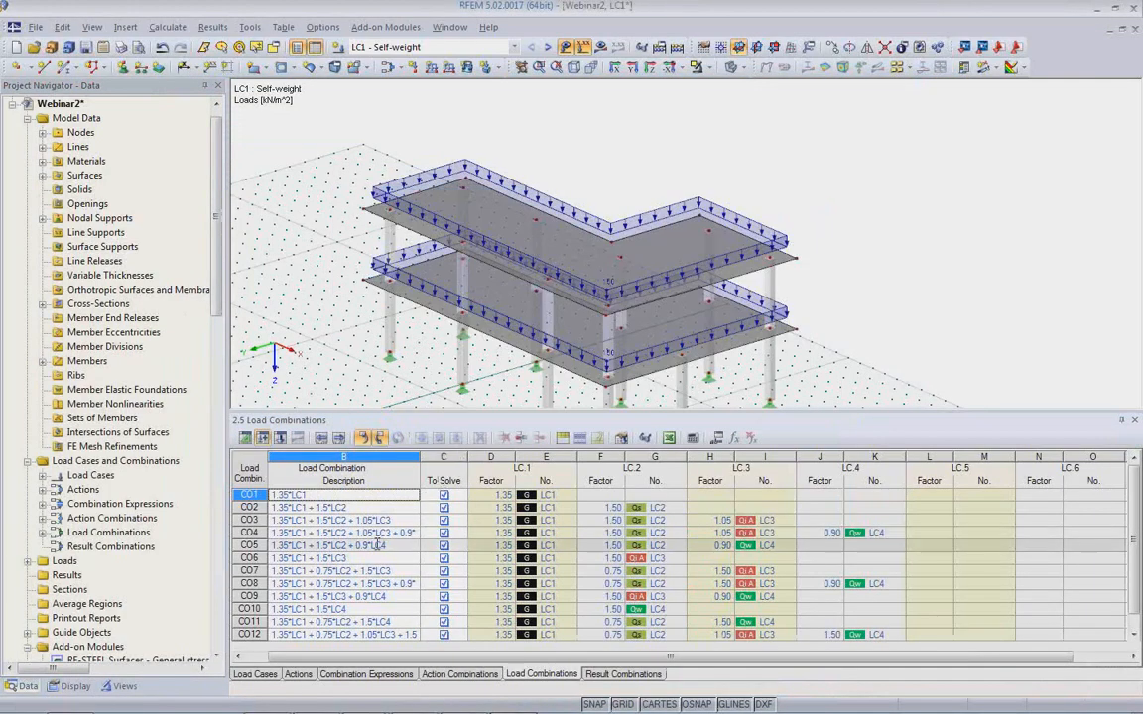
left_click(367, 520)
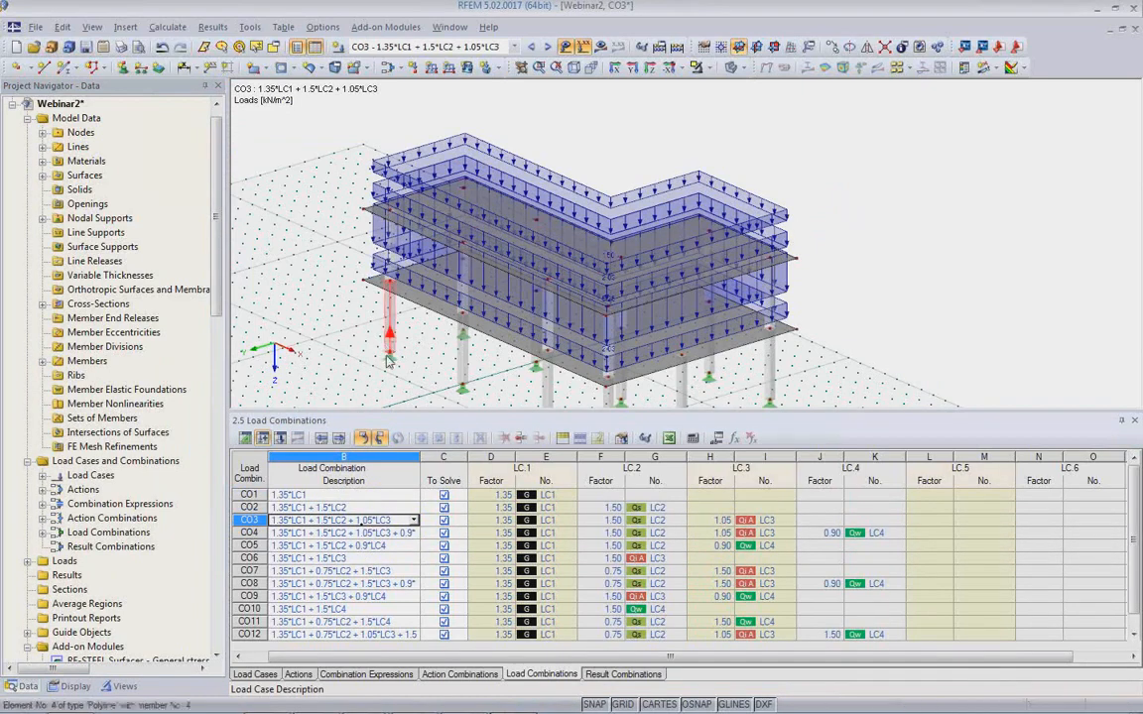
left_click(599, 46)
left_click(543, 398)
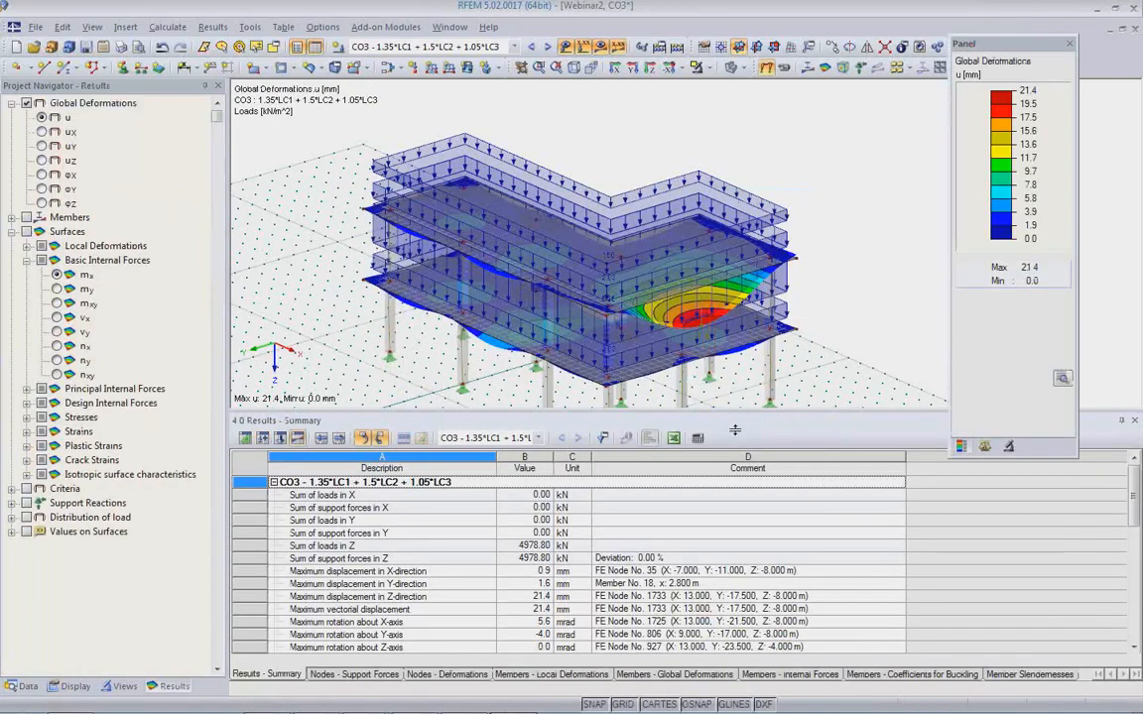
Enlarge the model area, hide the loads and examine the global deformations of CO3
left_click_drag(736, 429, 735, 509)
scroll(712, 335, "up", 2)
left_click(582, 48)
middle_click_drag(812, 432, 706, 298, "ctrl")
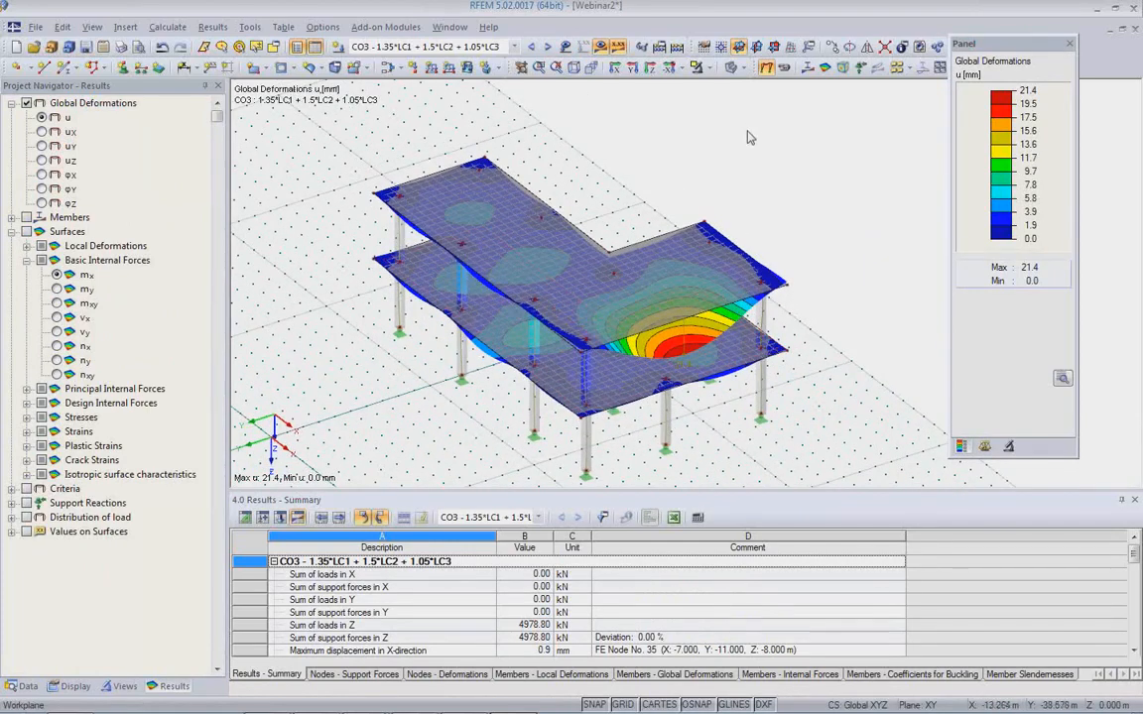
Hide the results and reduce the constant thickness of the upper slab, surface 1
left_click(765, 67)
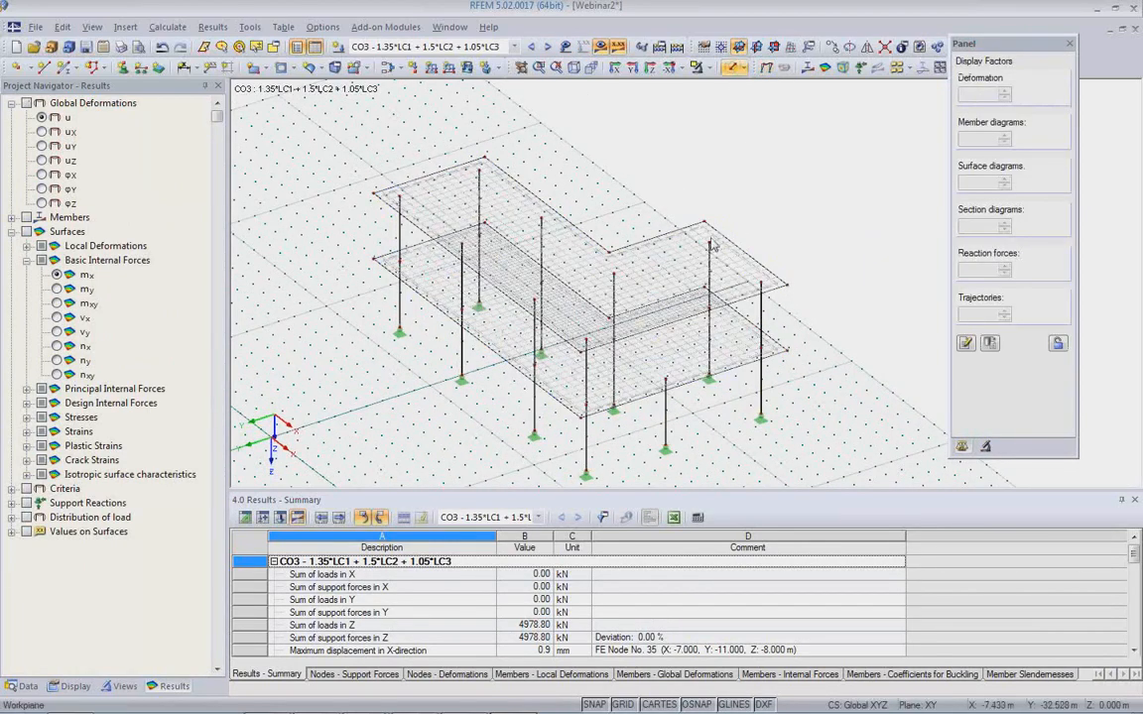
middle_click_drag(658, 393, 573, 191, "ctrl")
scroll(628, 404, "up", 3)
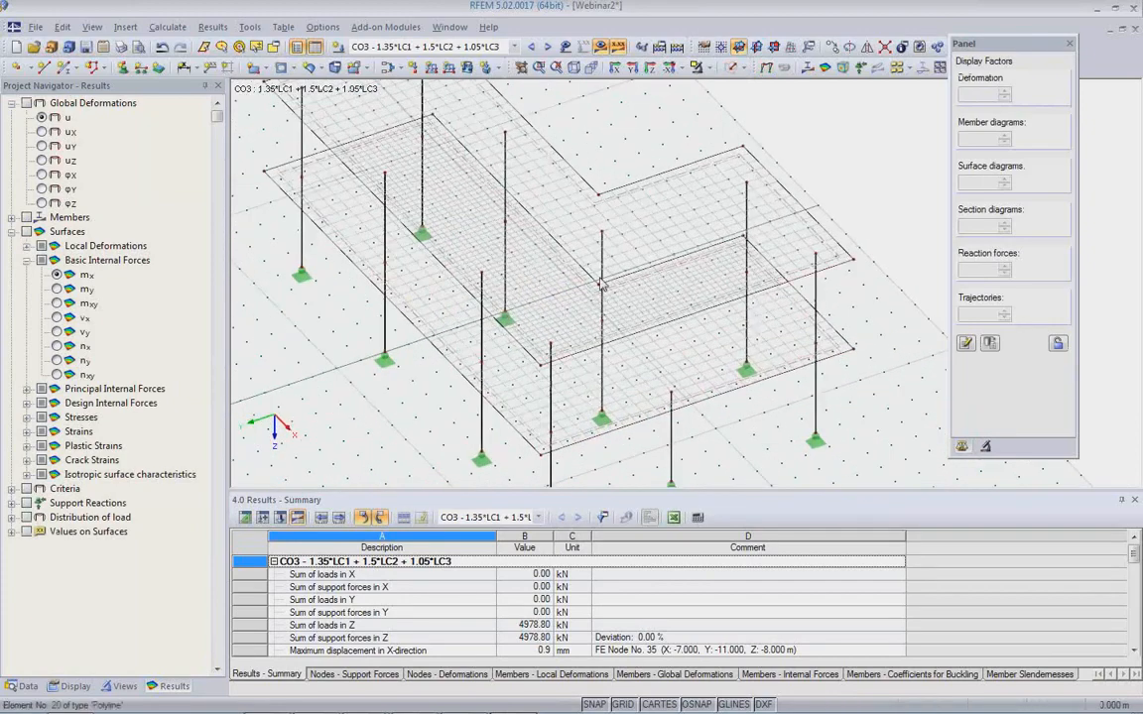
double_click(572, 190)
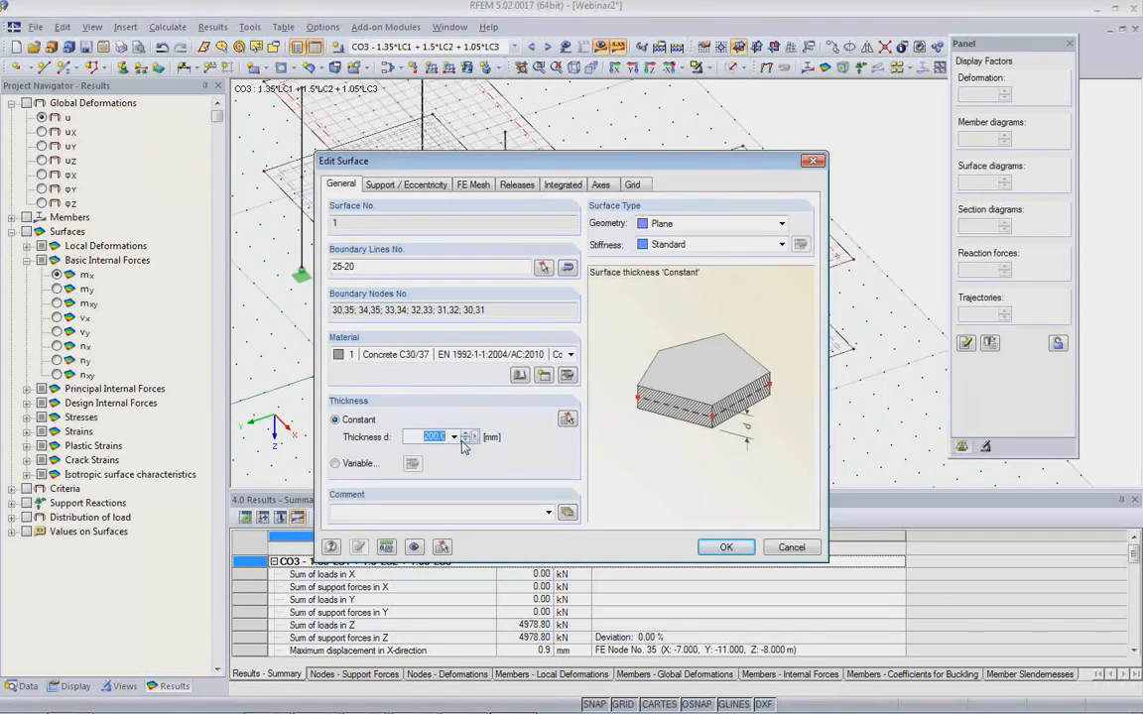
type("16")
left_click(707, 547)
left_click(537, 371)
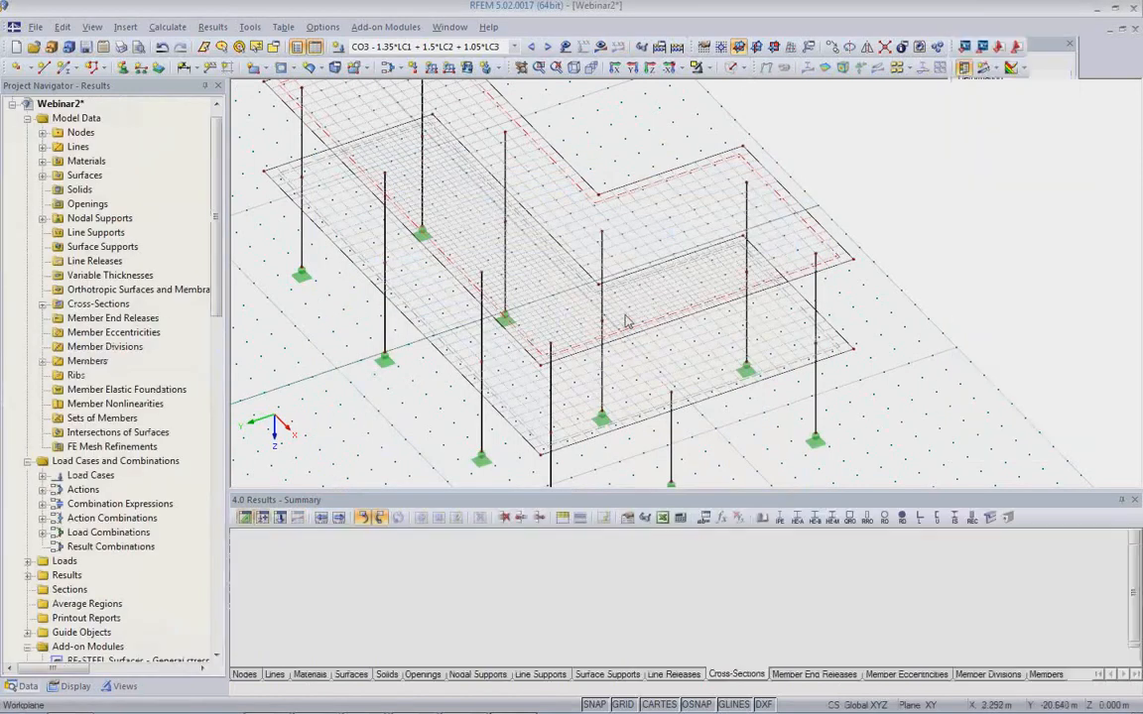
Draw an 11 m line between the heads of the two outer columns under the upper slab's front edge
left_click(44, 68)
left_click(815, 255)
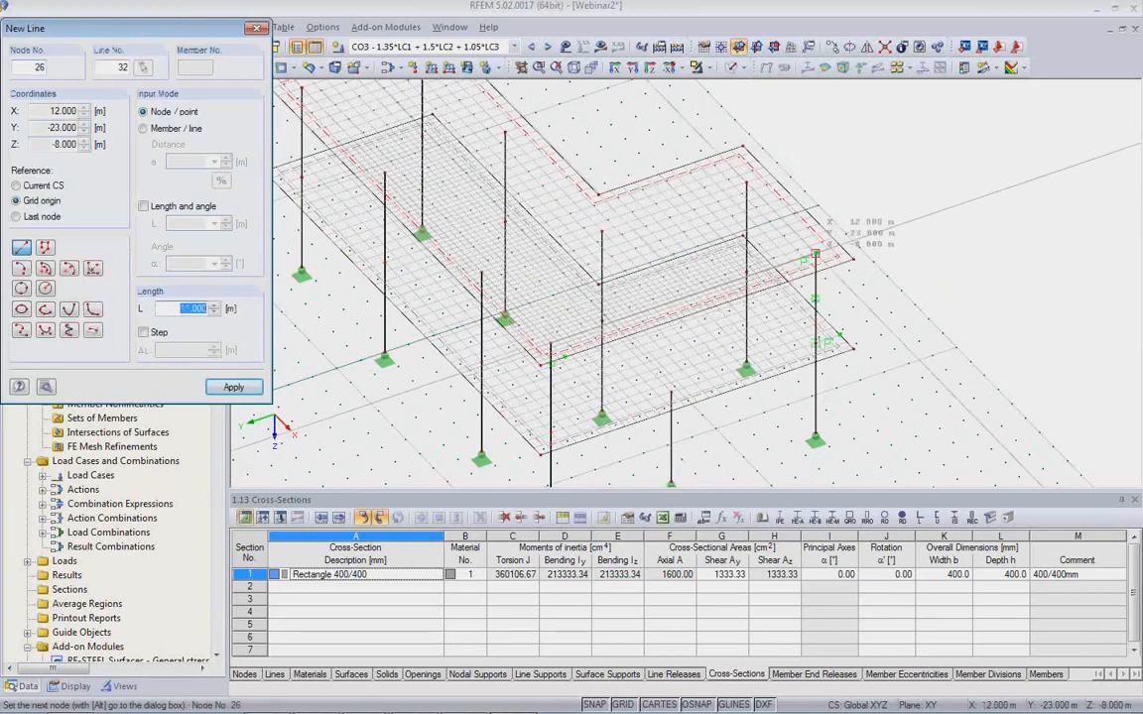
key("Escape")
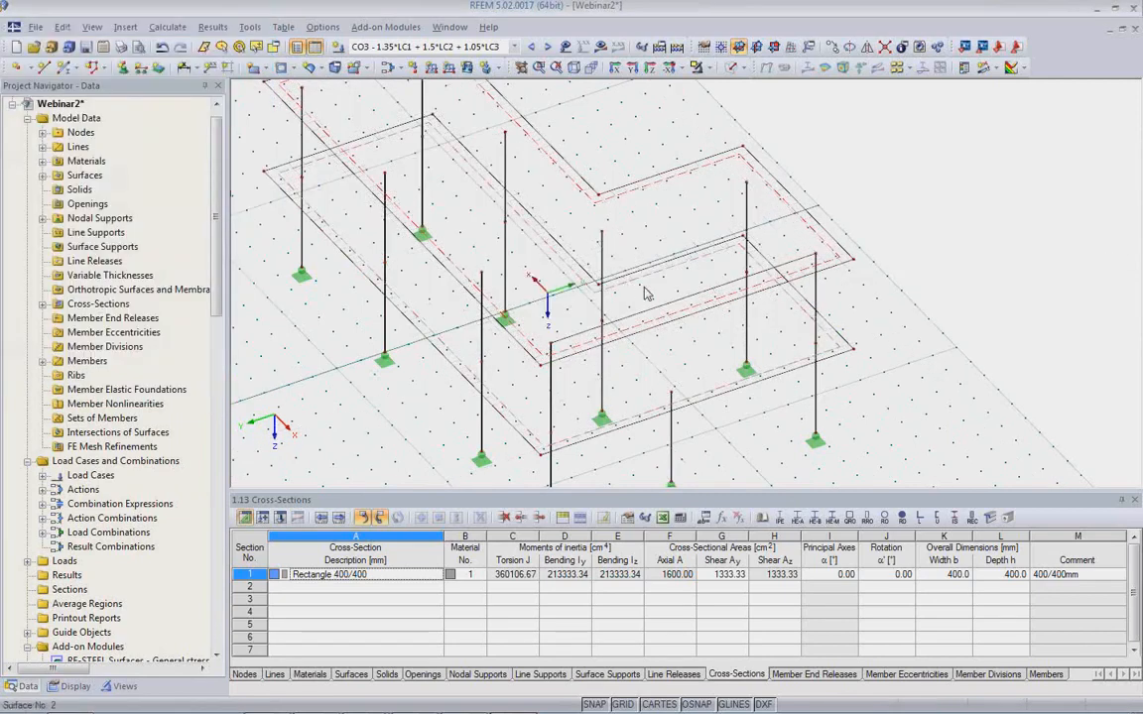
Add a member to the new line and define its cross-section as Rectangle 300/800 in Concrete C30/37
double_click(609, 279)
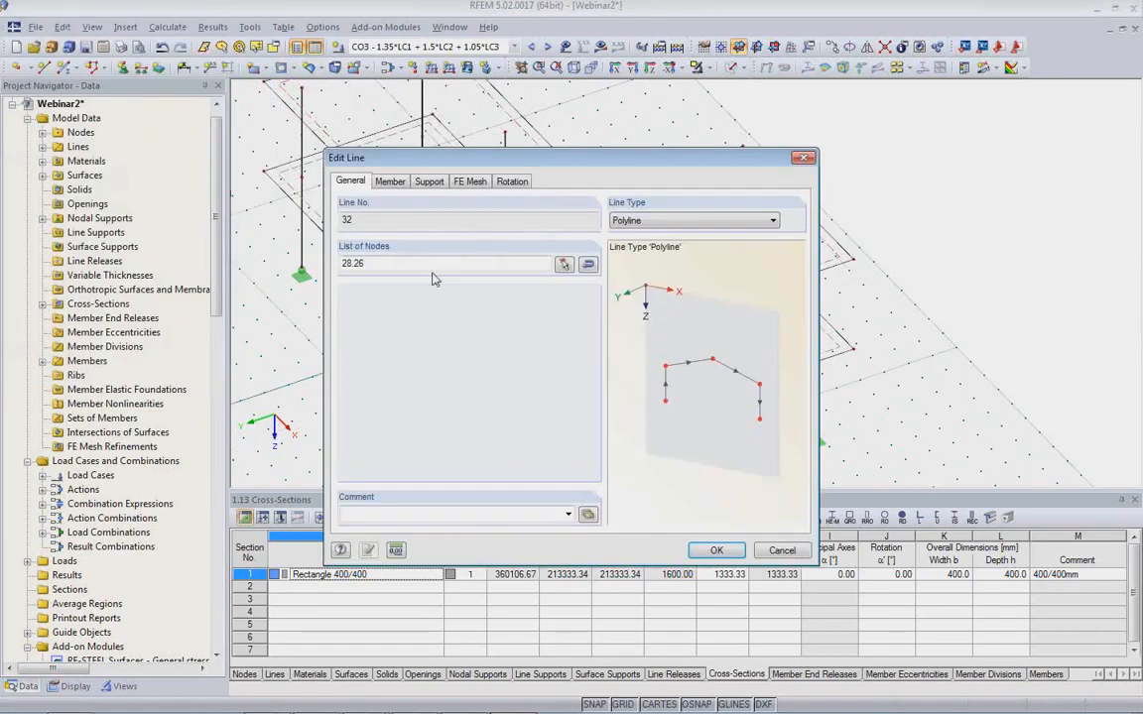
left_click(390, 182)
left_click(344, 264)
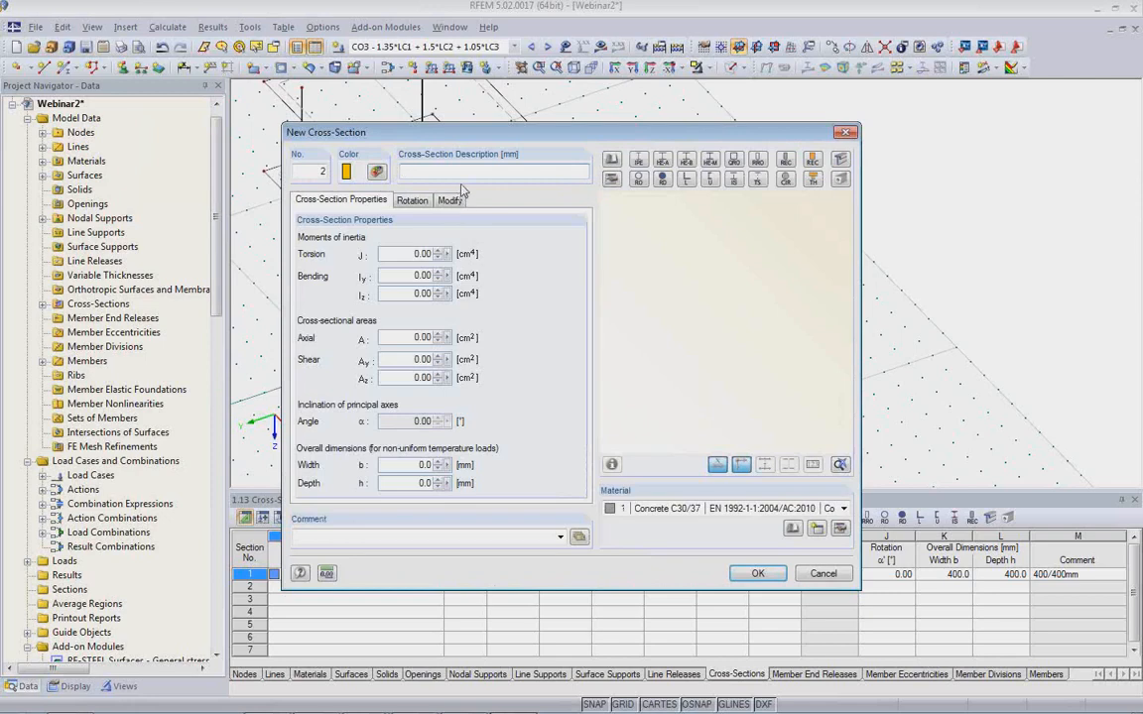
type("Rectangle 300/800")
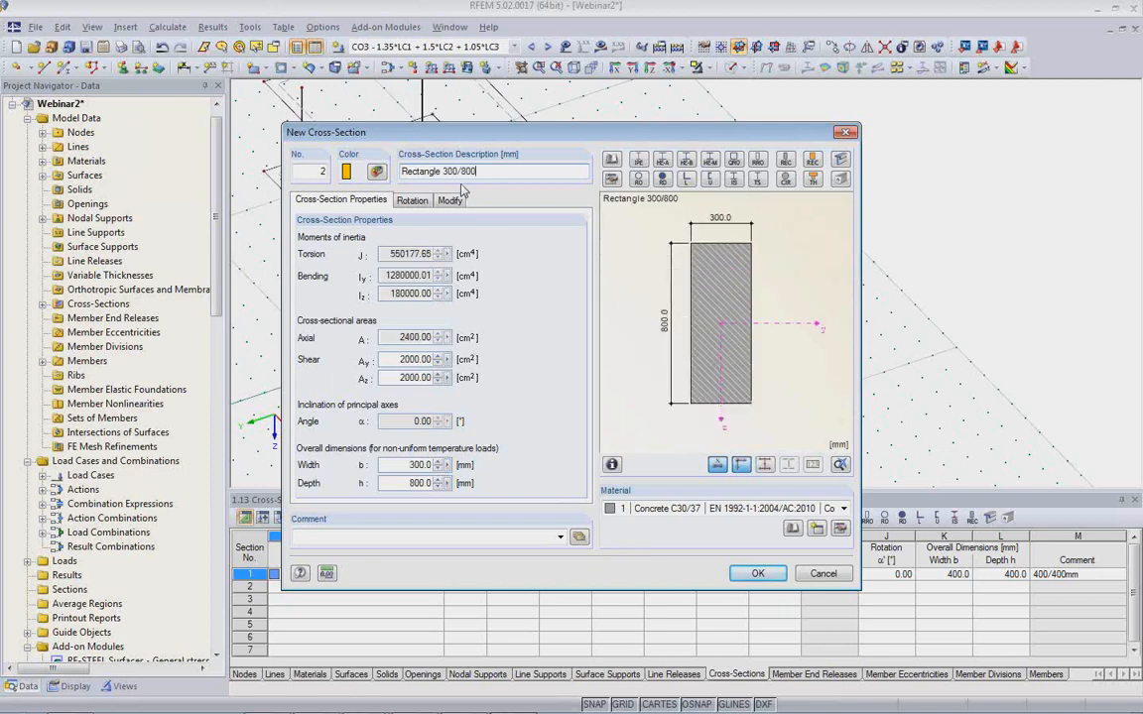
left_click(751, 573)
Make the new member a rib on the +z-side of the surface, with integration width L/8 on both sides
left_click(749, 220)
left_click(744, 259)
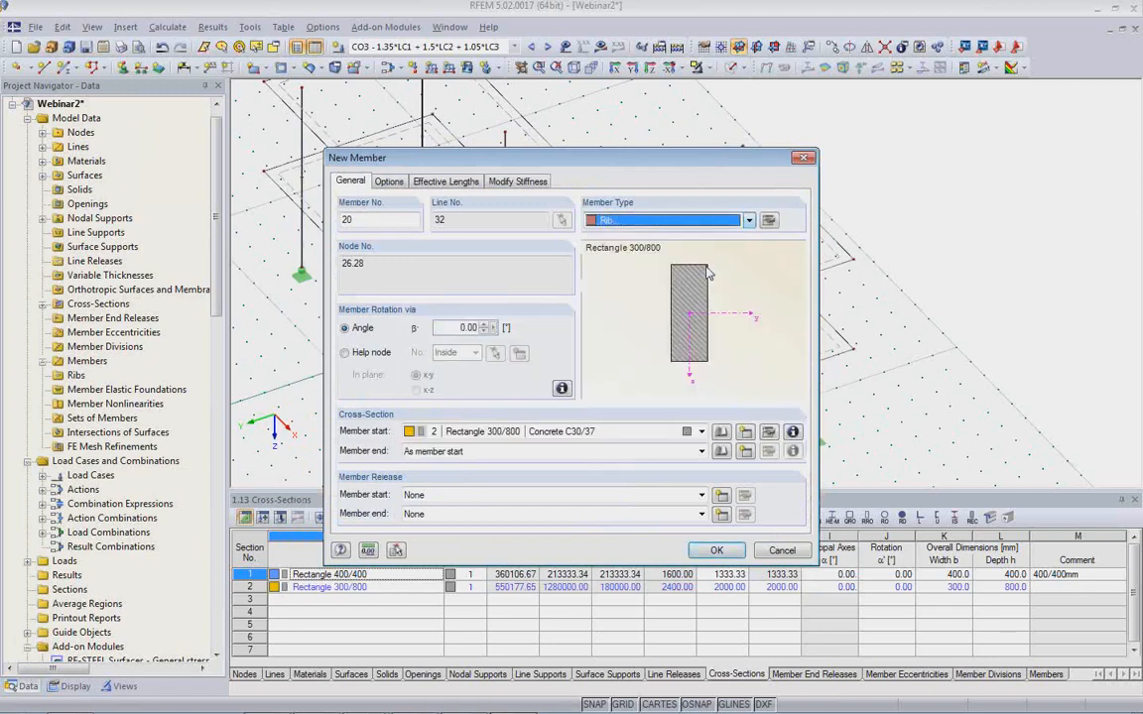
left_click(769, 221)
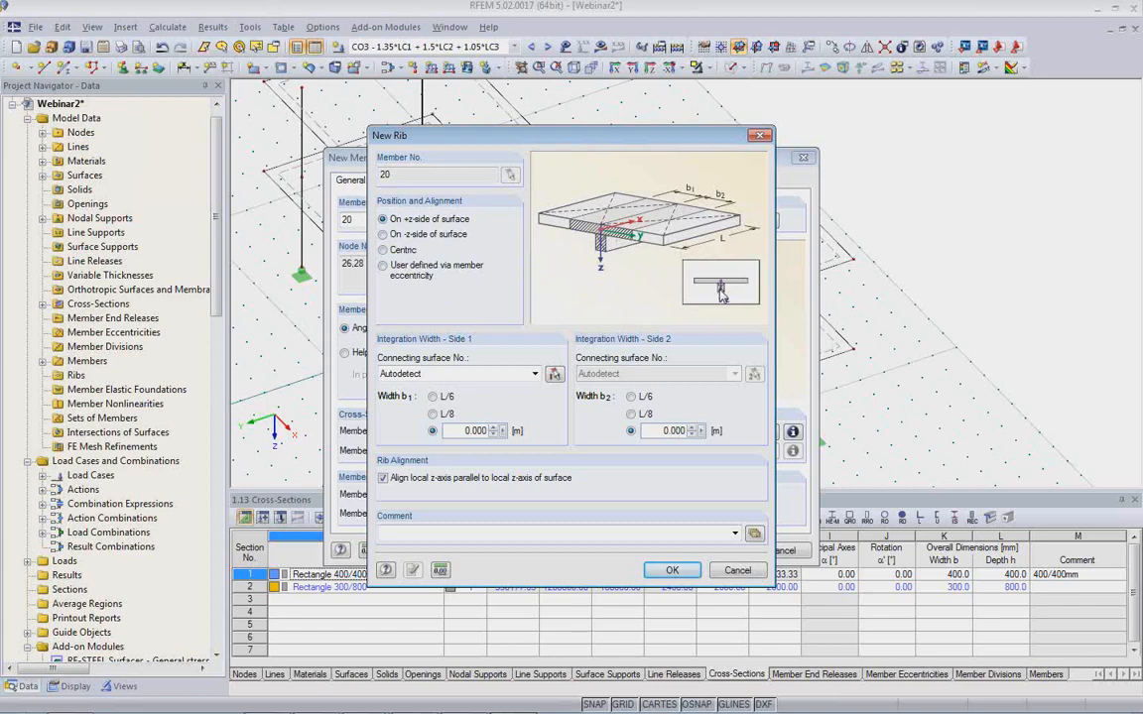
left_click(630, 413)
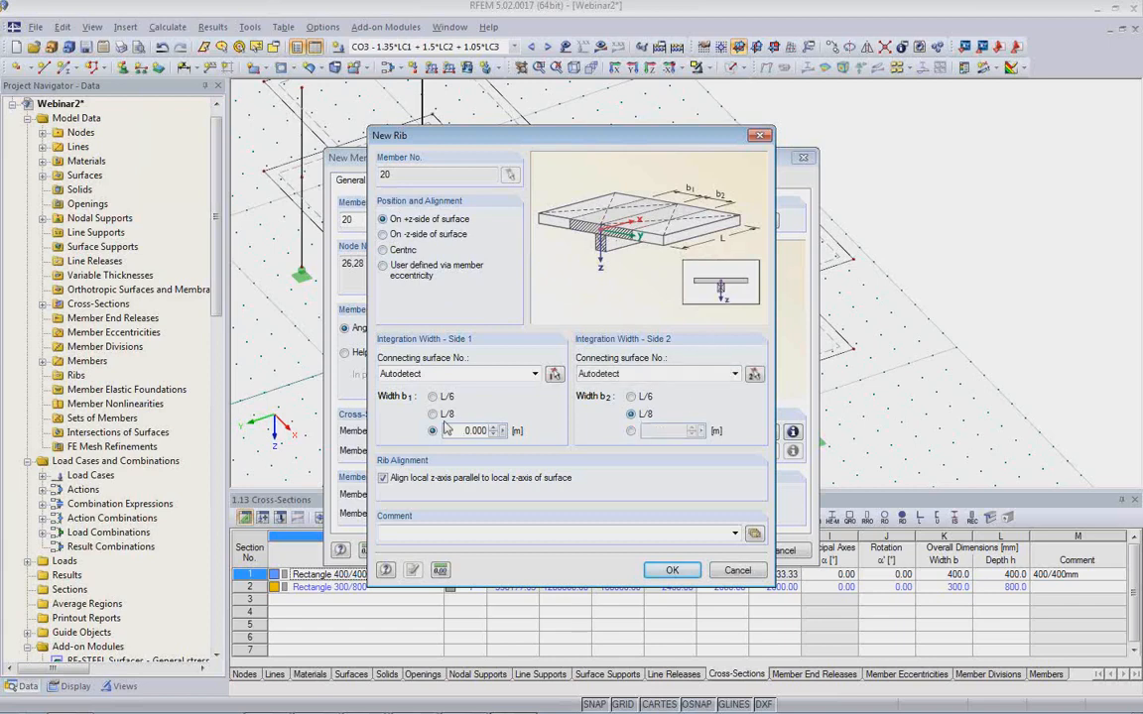
left_click(433, 414)
left_click(675, 574)
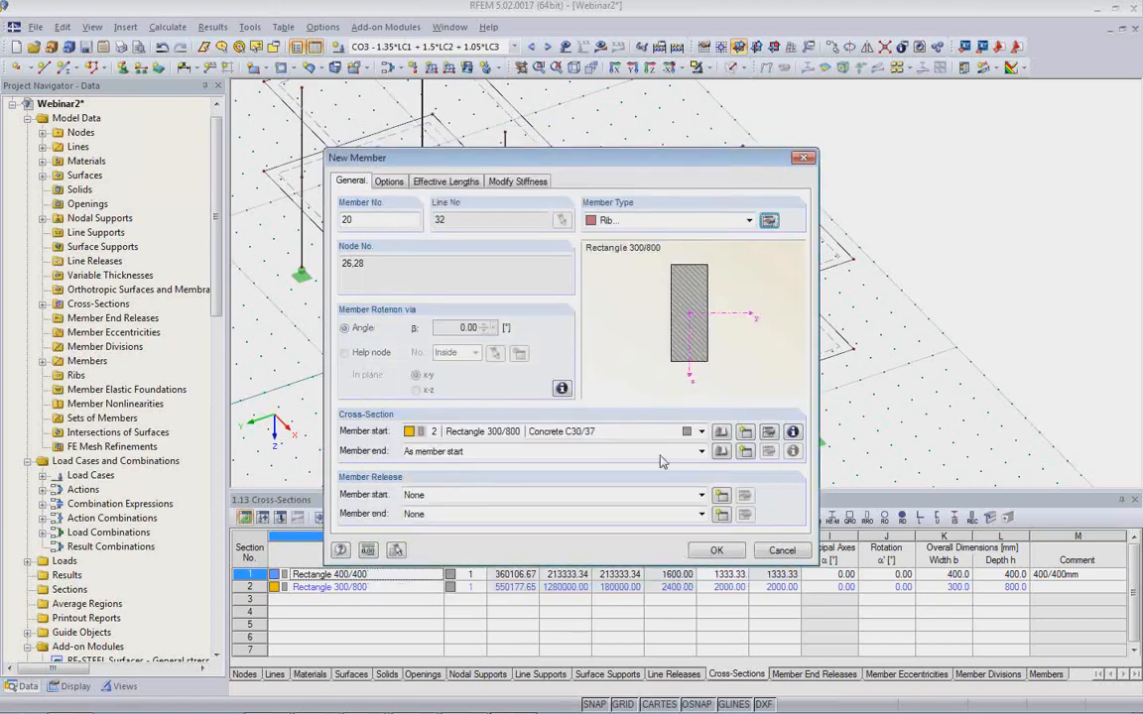
left_click(716, 552)
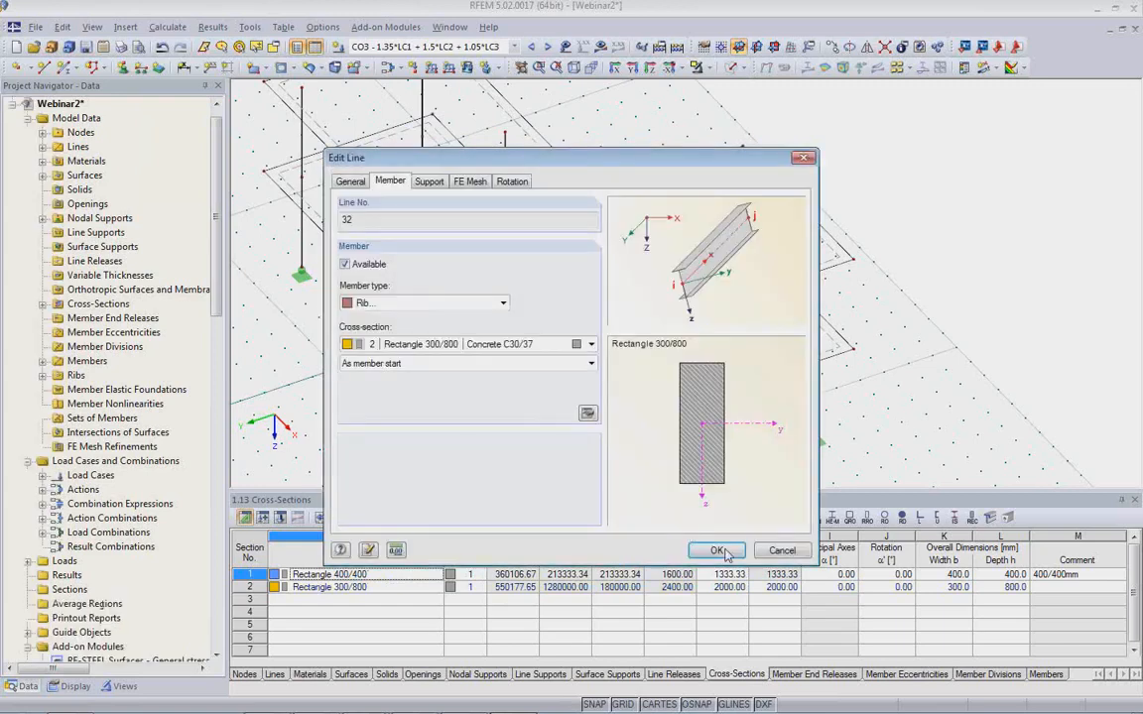
left_click(722, 548)
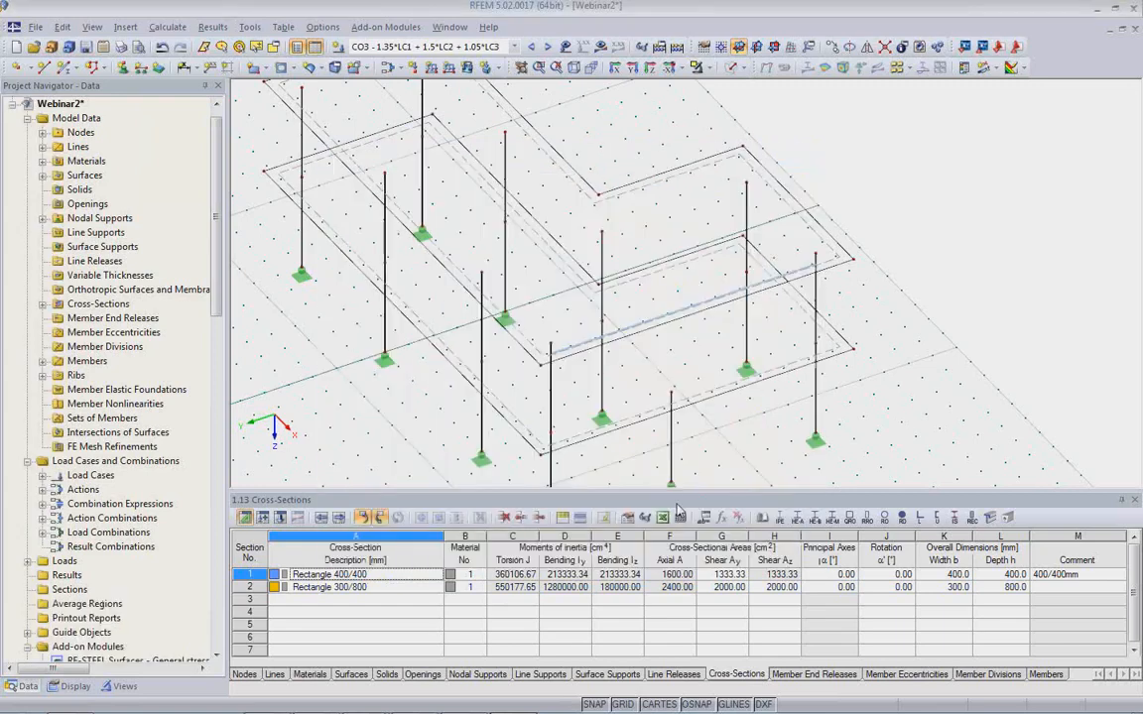
Display the model as a solid rendering and examine the rib beneath the upper slab from several angles
left_click(731, 74)
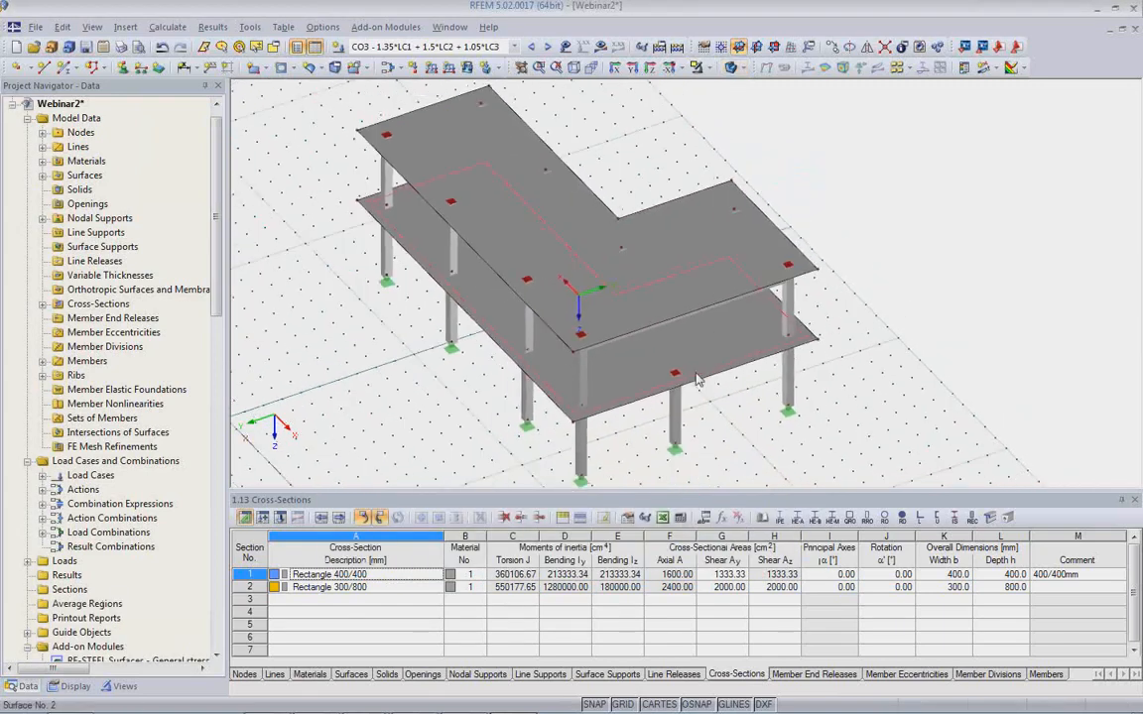
middle_click_drag(670, 278, 674, 206, "ctrl")
scroll(674, 206, "up", 4)
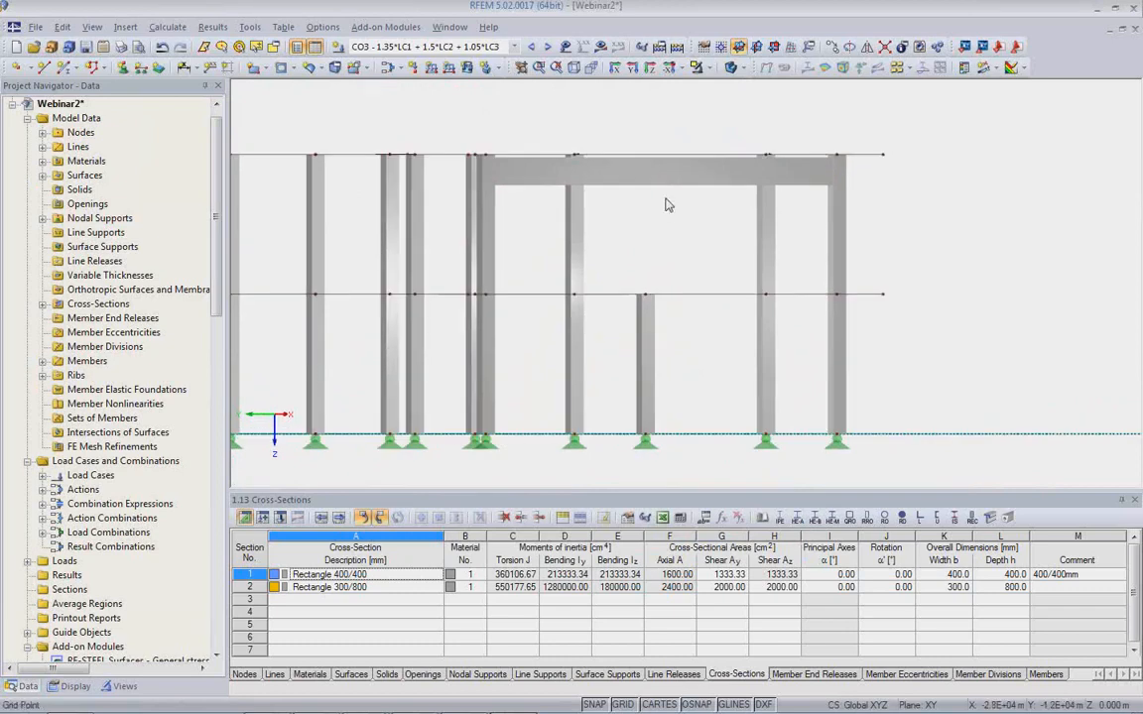
middle_click_drag(608, 174, 594, 202, "ctrl")
scroll(500, 258, "down", 4)
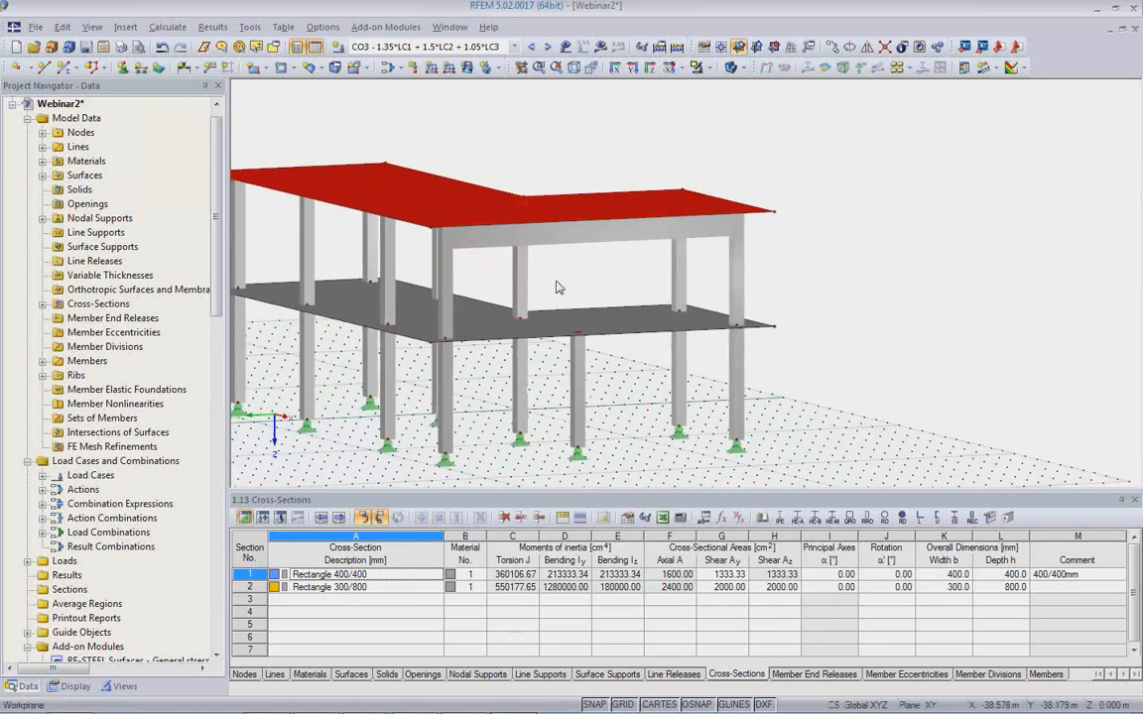
middle_click_drag(573, 292, 727, 392, "ctrl")
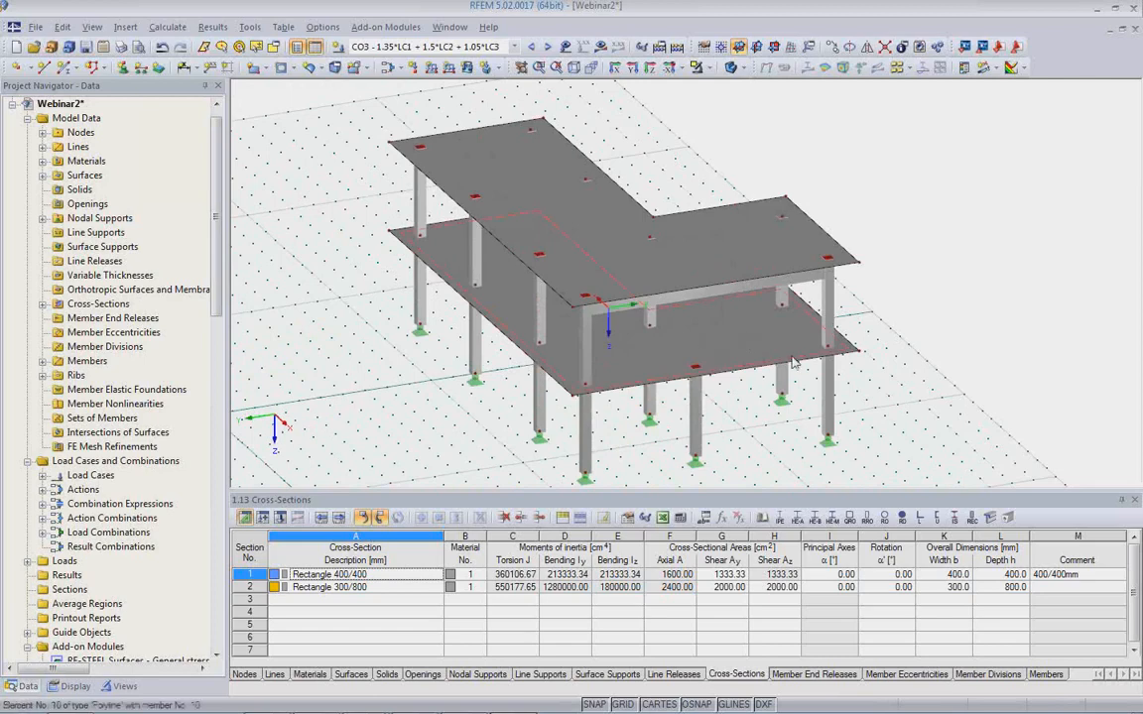
Move the work plane origin to the lower slab and cut a rectangular opening with corners chamfered 0.500 m into it
left_click(280, 68)
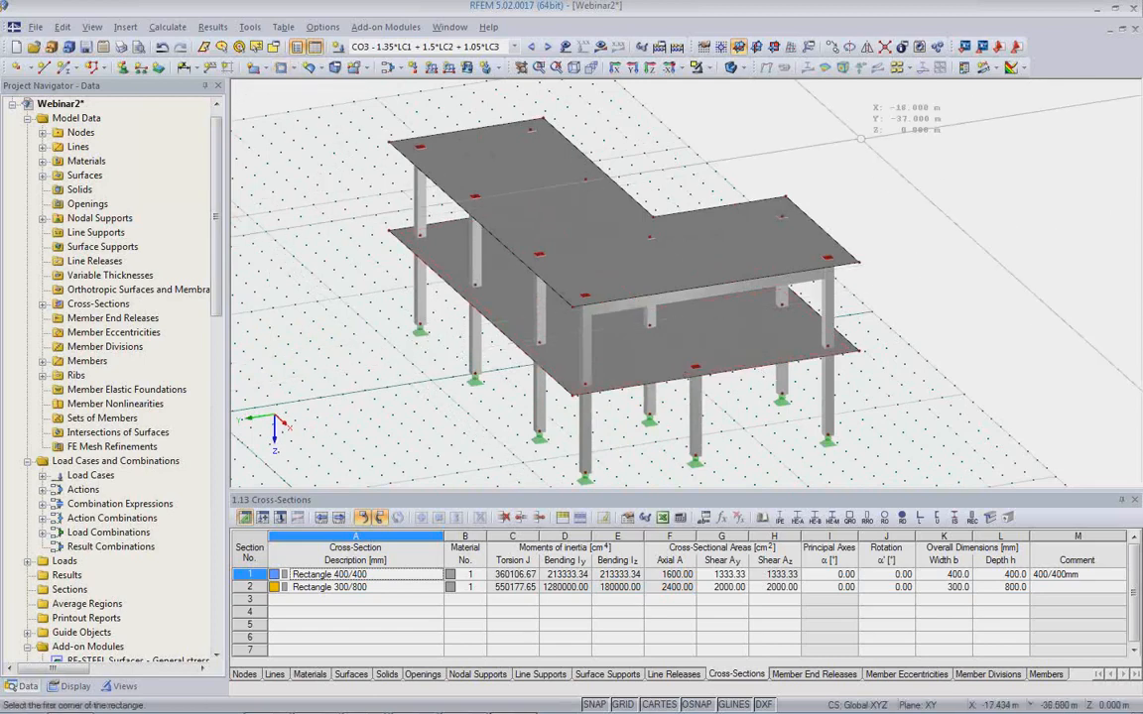
left_click(657, 45)
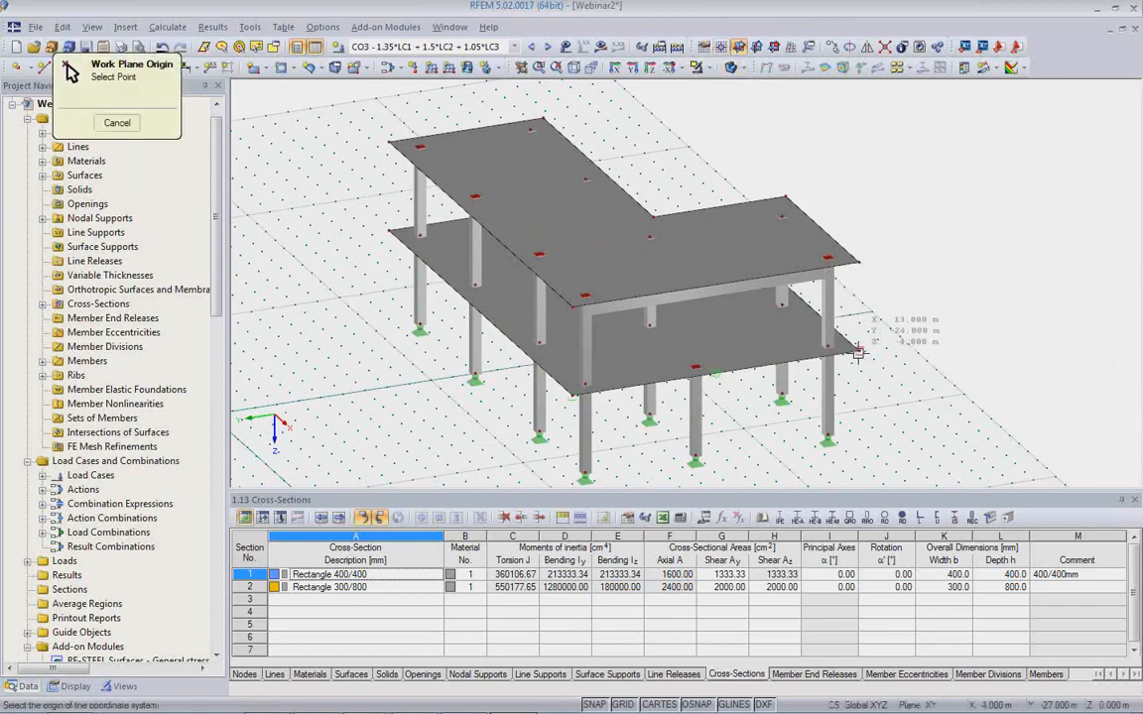
left_click(774, 315)
middle_click_drag(774, 374, 764, 273, "ctrl")
left_click(730, 300)
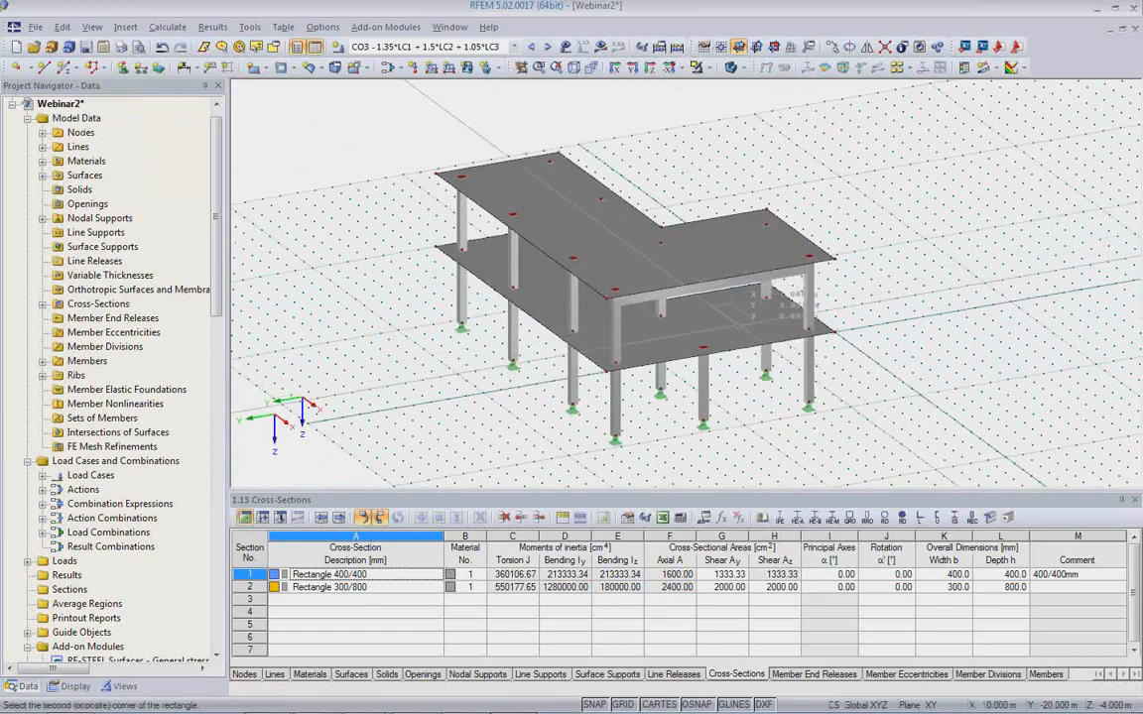
left_click(730, 328)
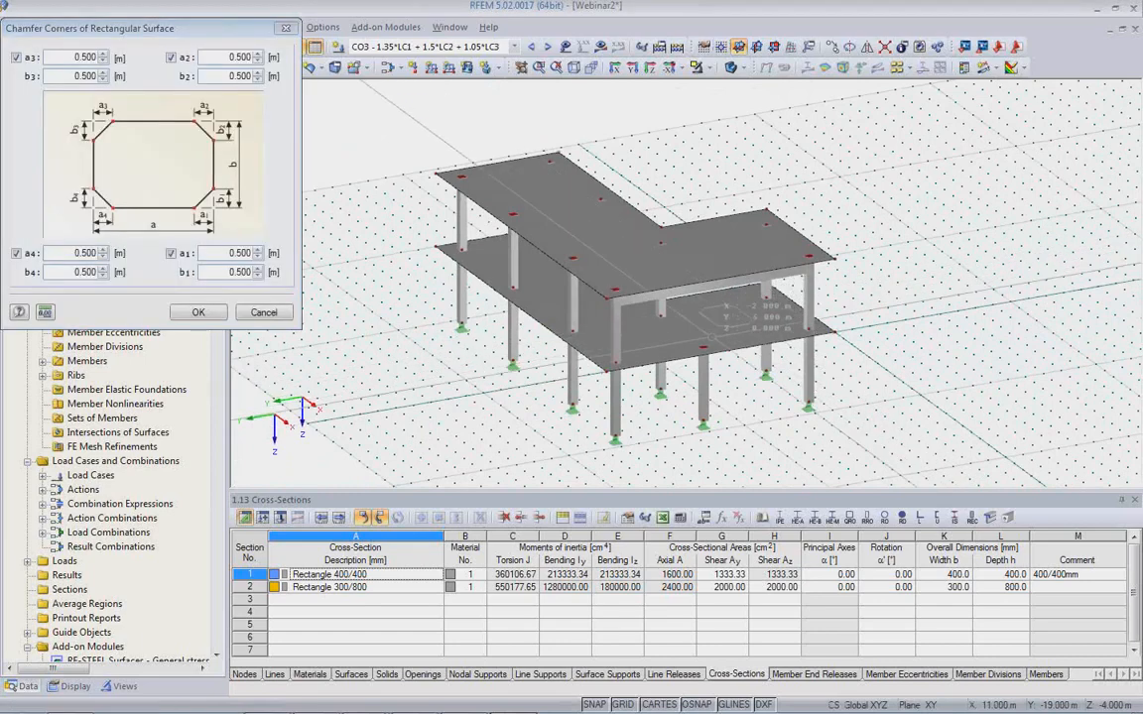
left_click(198, 313)
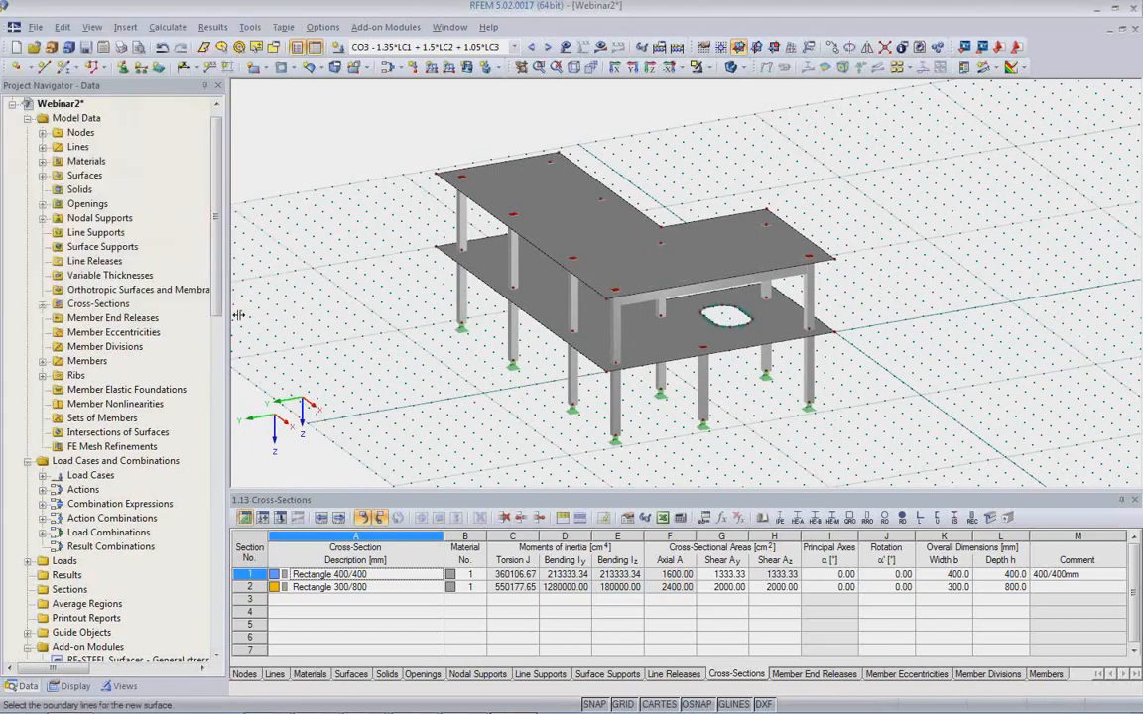
right_click(766, 431)
left_click(733, 412)
scroll(729, 407, "down", 1)
middle_click_drag(736, 385, 799, 403, "ctrl")
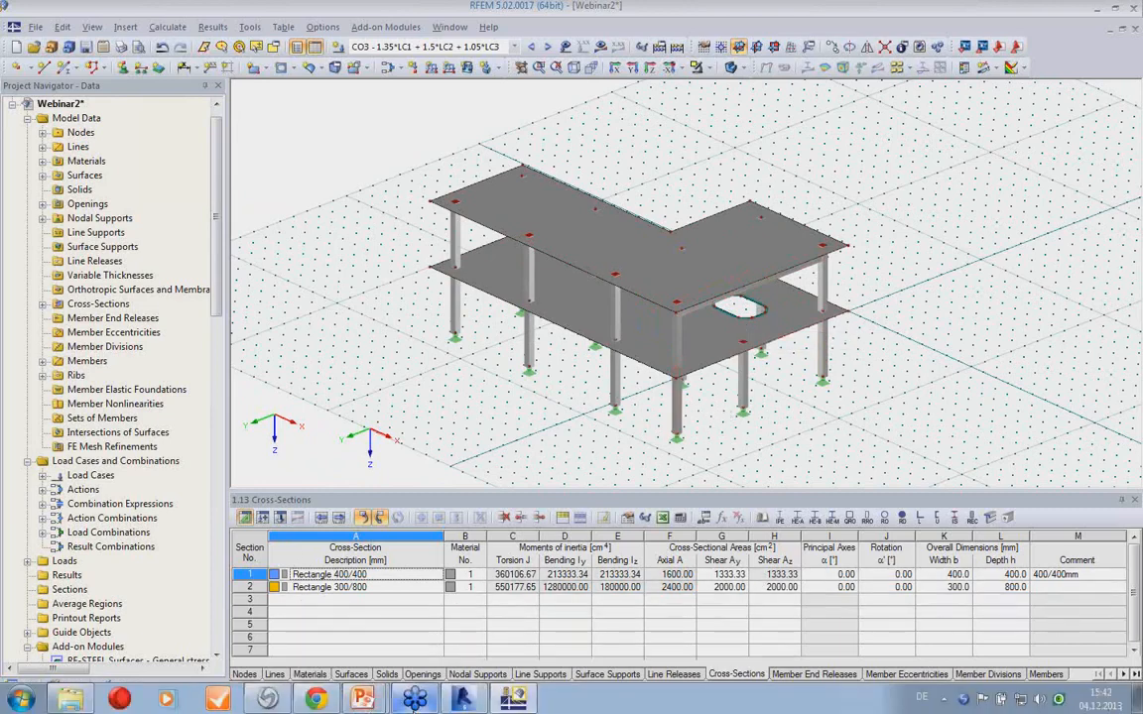
Switch to Revit and import the RFEM model, updating the existing structure with absent objects removed and structural data and loads applied
left_click(462, 699)
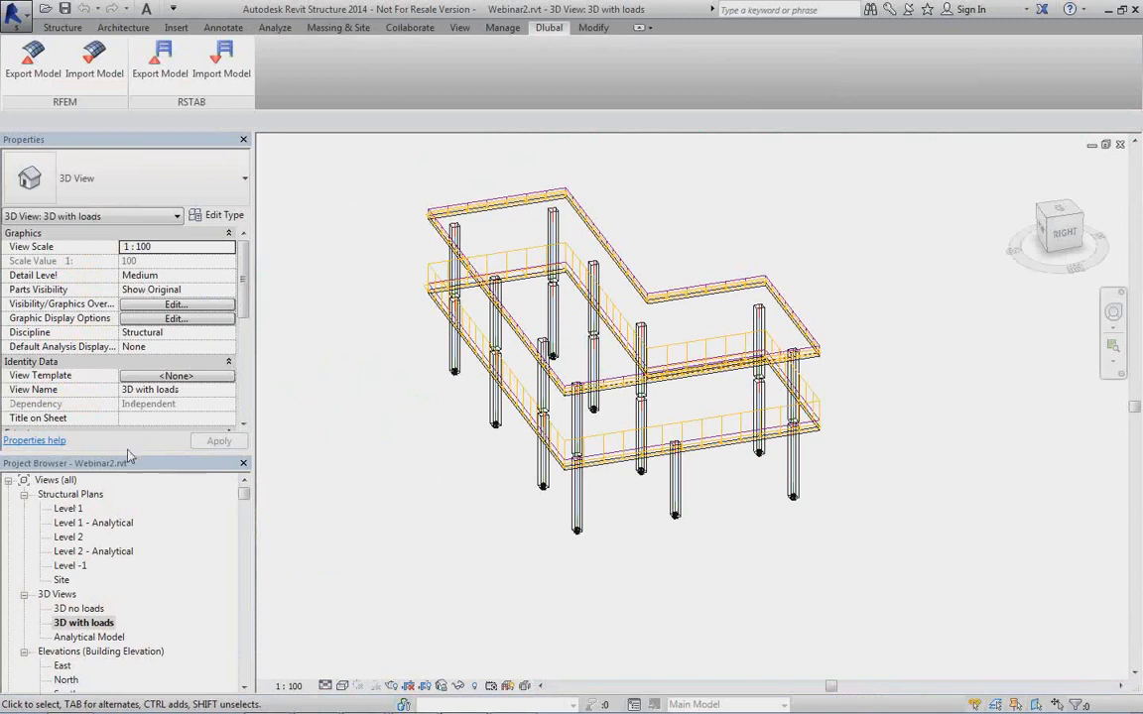
left_click(87, 68)
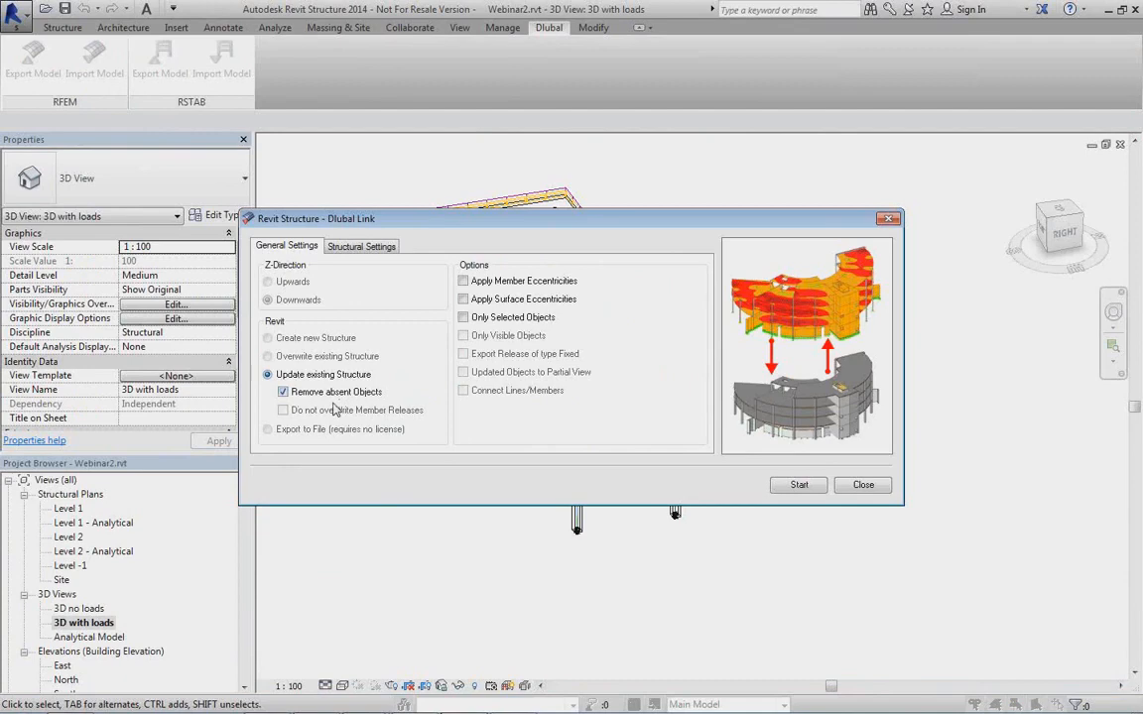
left_click(361, 246)
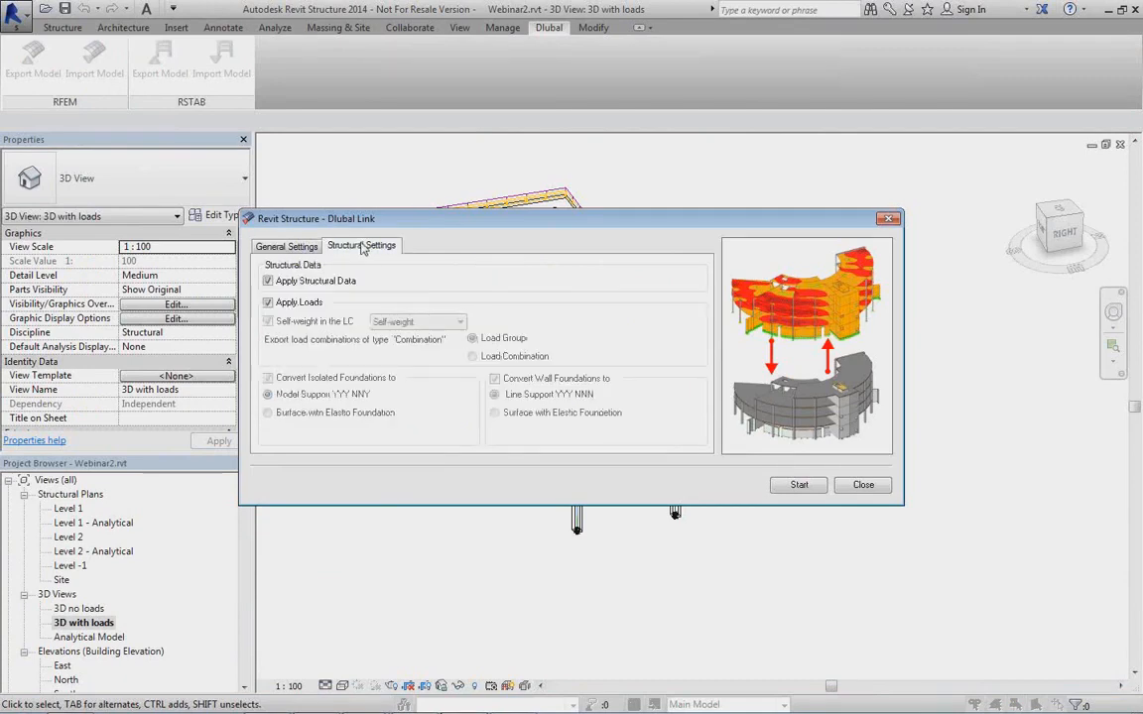
left_click(286, 246)
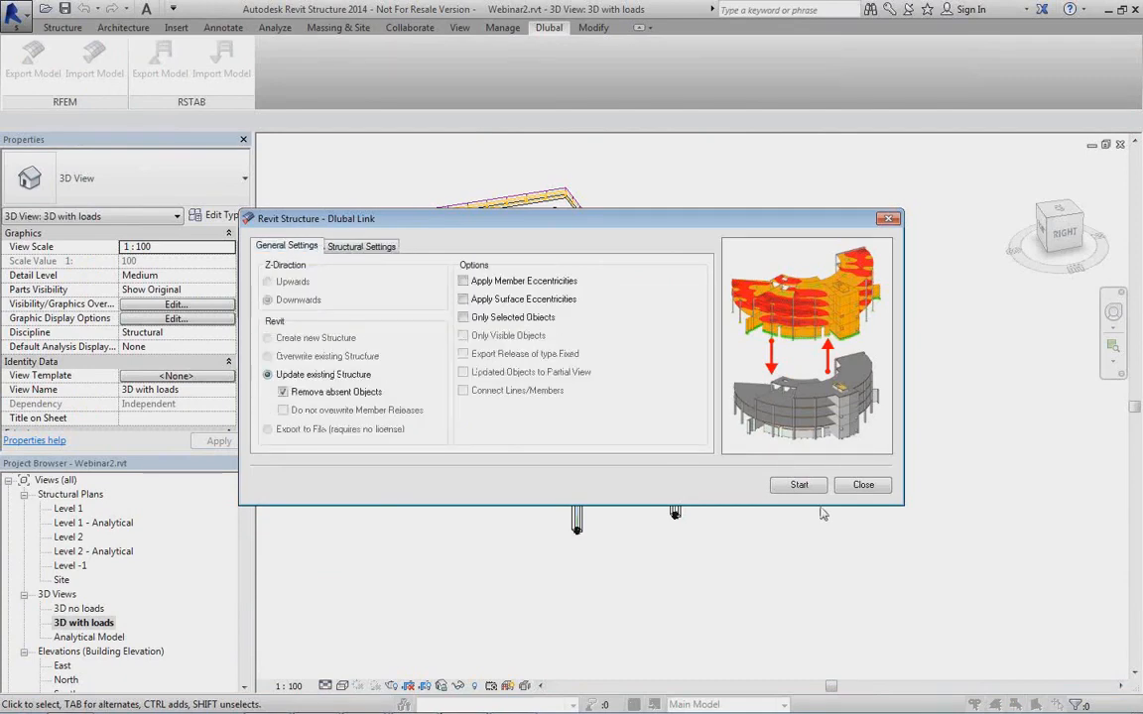
left_click(800, 485)
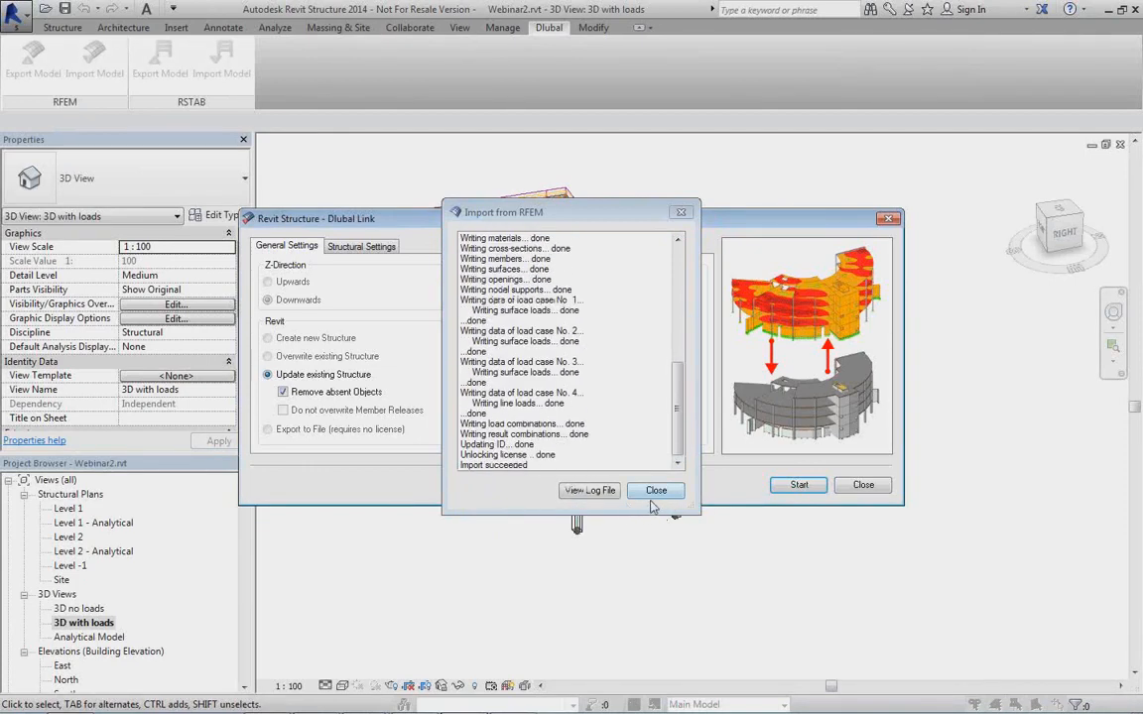
left_click(655, 491)
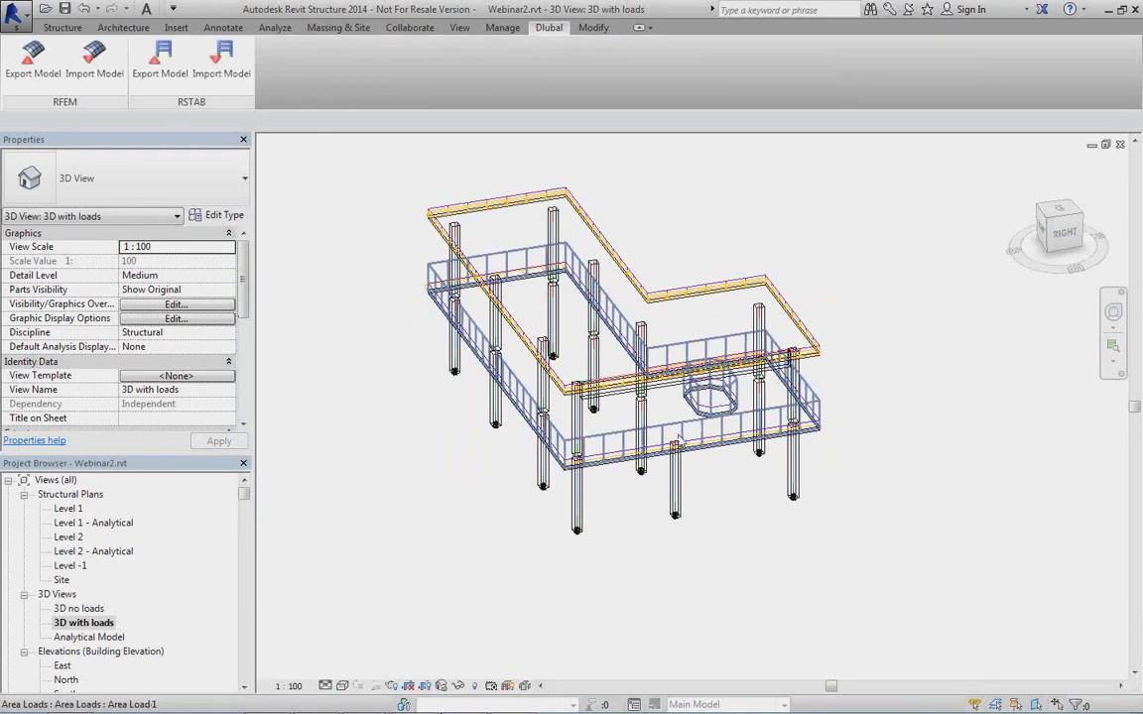
Examine the updated 3D model with loads and check the upper floor slab's type and properties
middle_click_drag(716, 421, 763, 365, "shift")
scroll(763, 365, "up", 5)
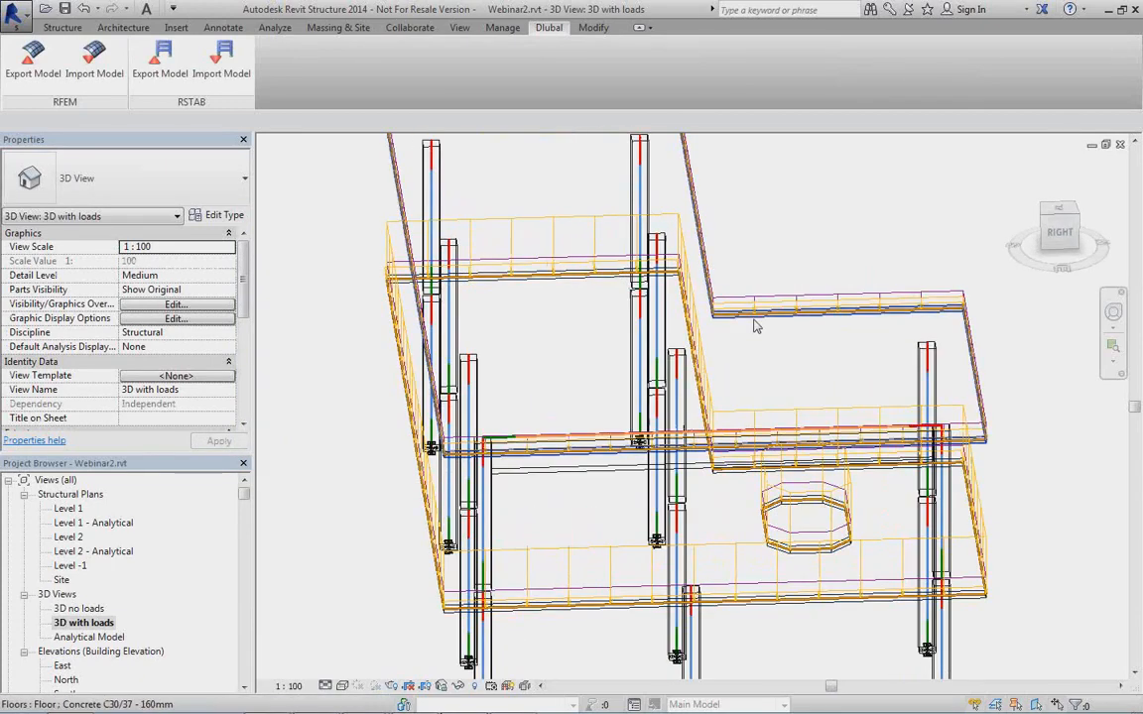
left_click(755, 324)
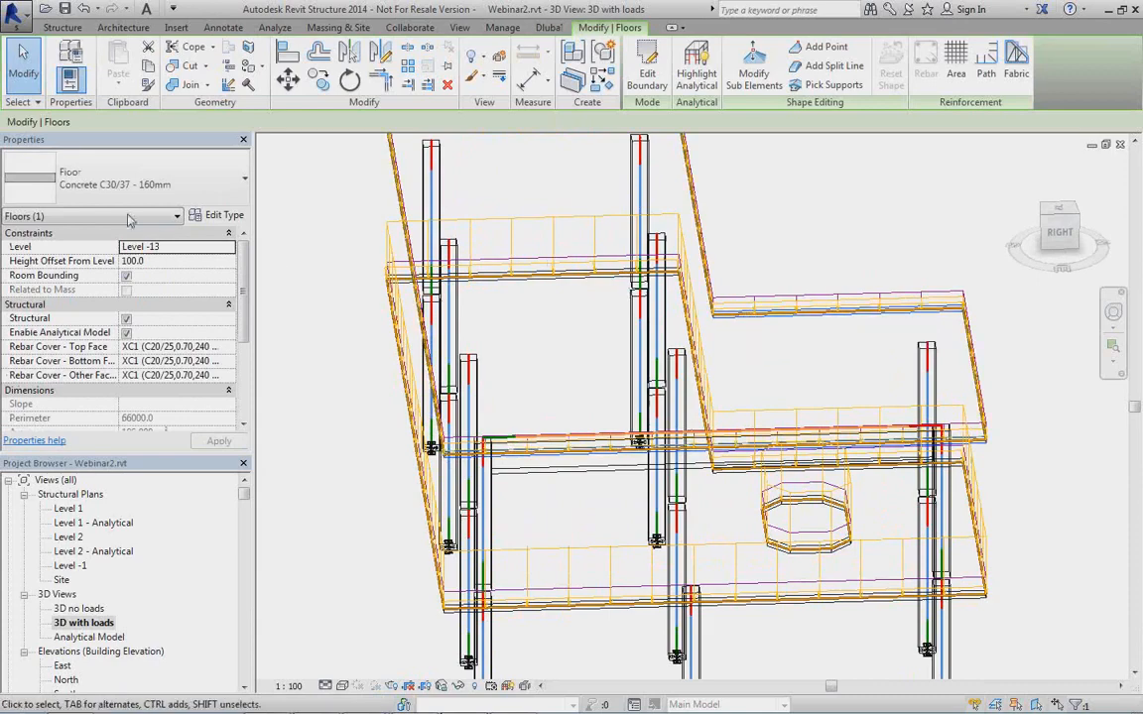
scroll(580, 493, "down", 5)
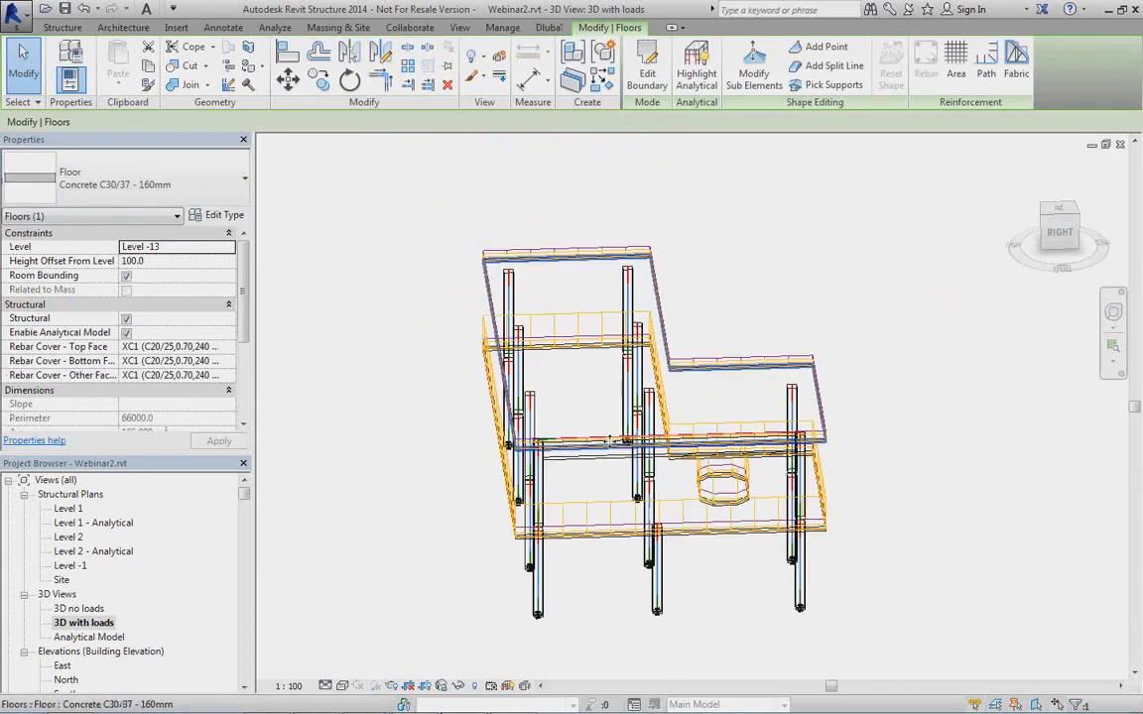
middle_click_drag(581, 493, 456, 501, "shift")
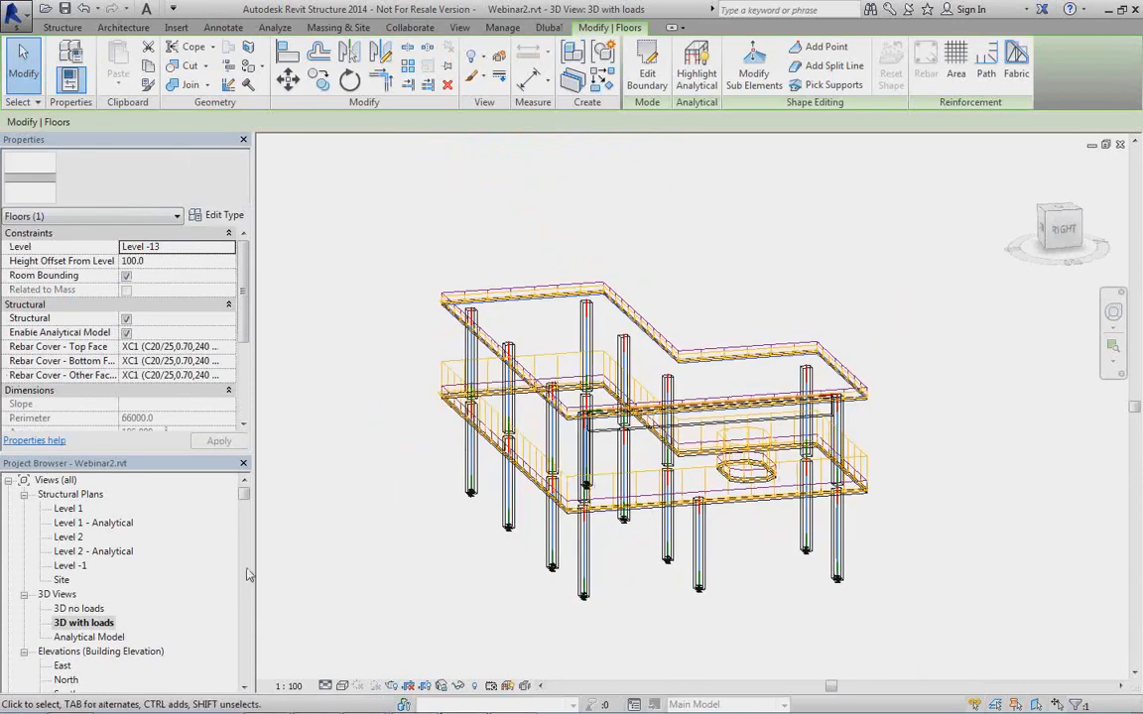
Open the East building elevation with the beam beneath the upper slab in view
left_click(84, 622)
scroll(84, 596, "down", 3)
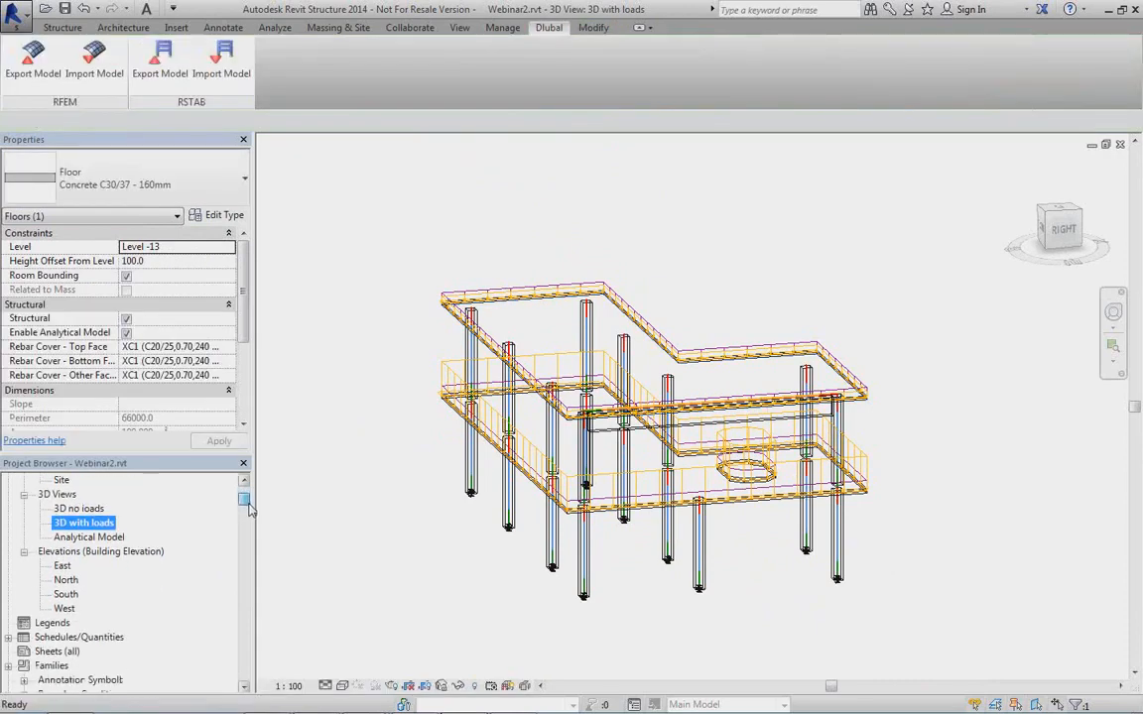
double_click(63, 564)
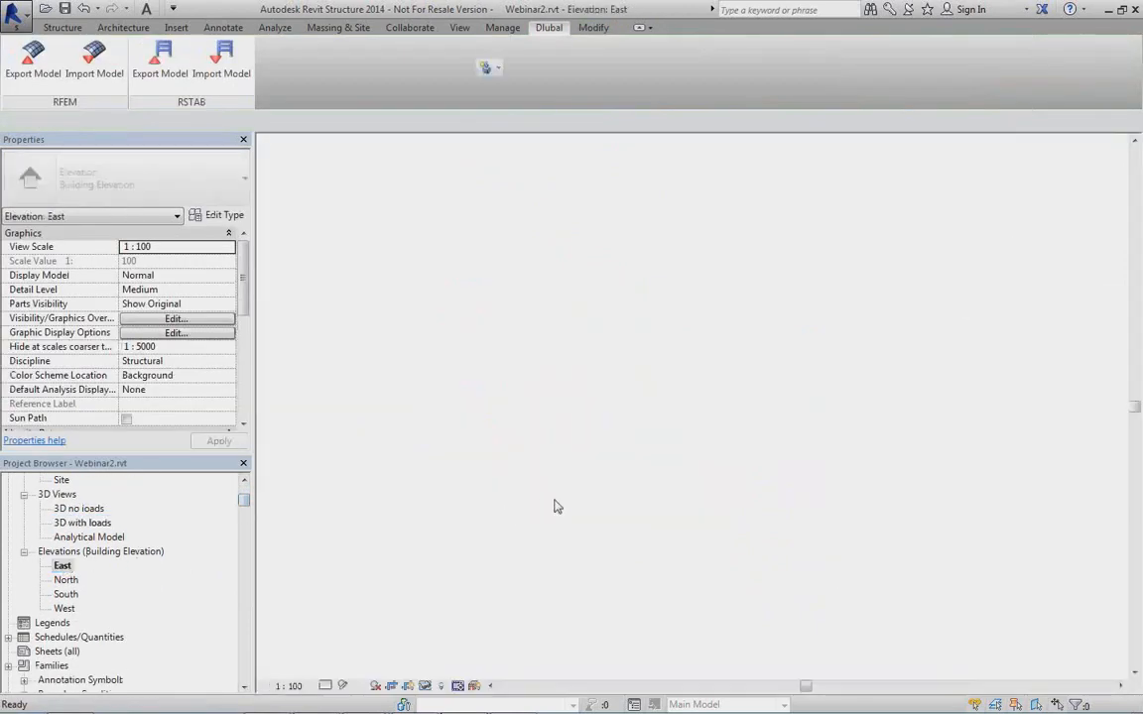
left_click(461, 354)
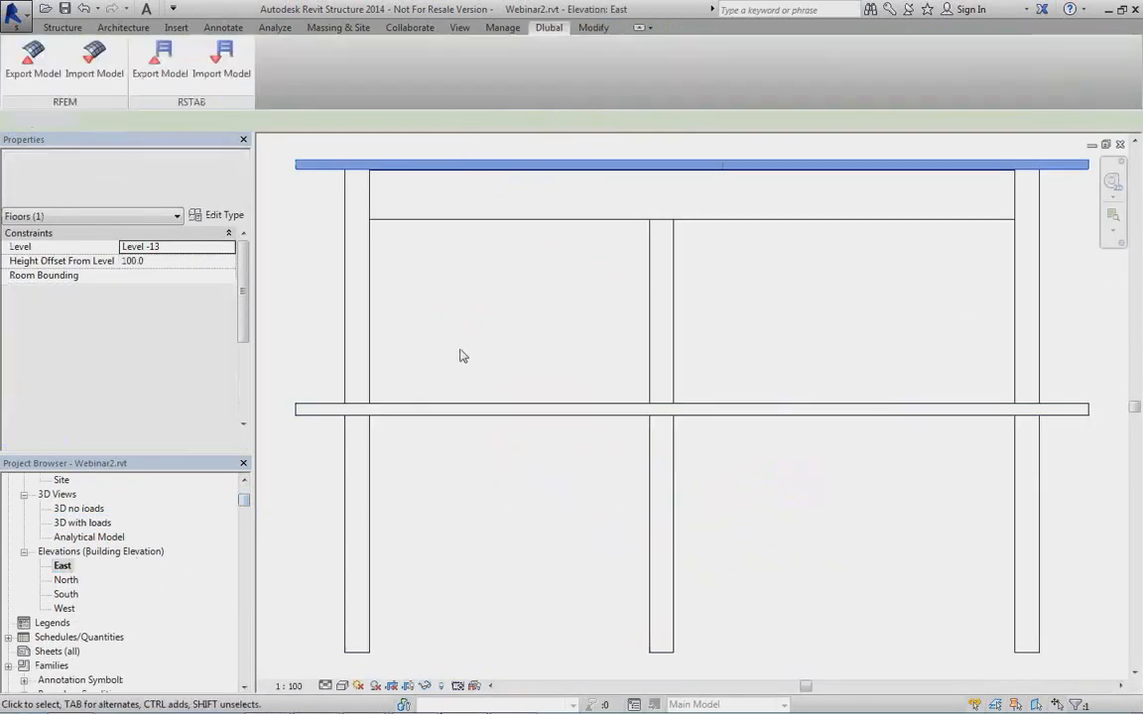
middle_click_drag(791, 318, 772, 395)
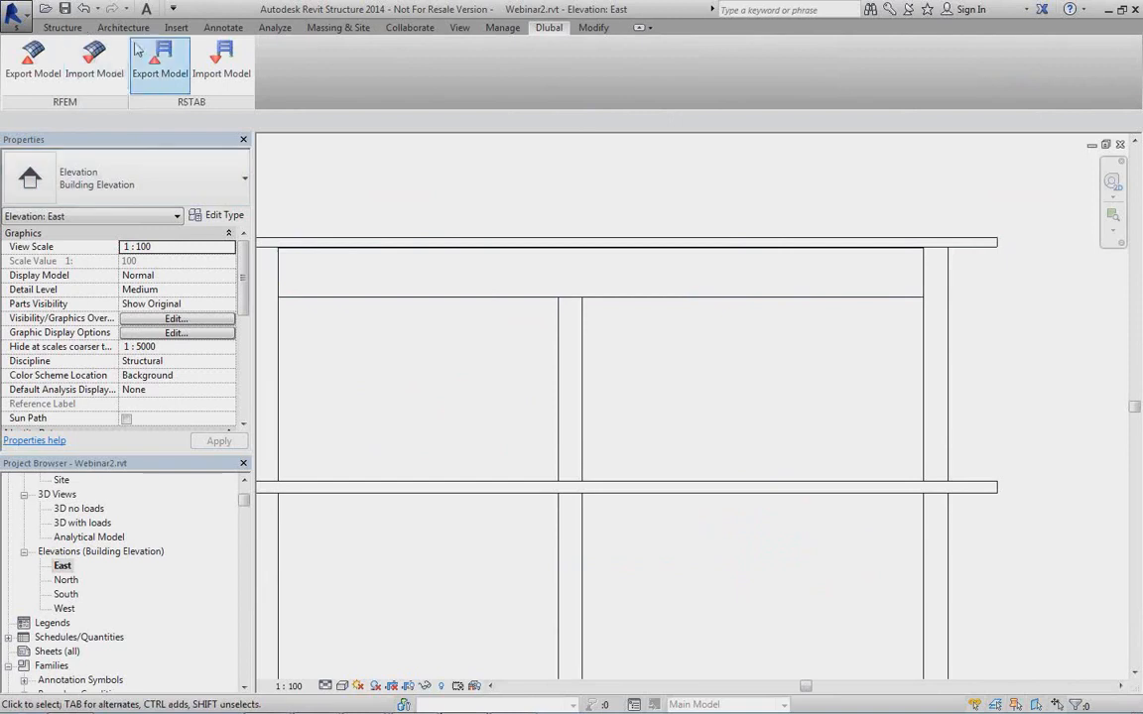
Add an aligned dimension for the depth of the beam beneath the upper slab
left_click(218, 28)
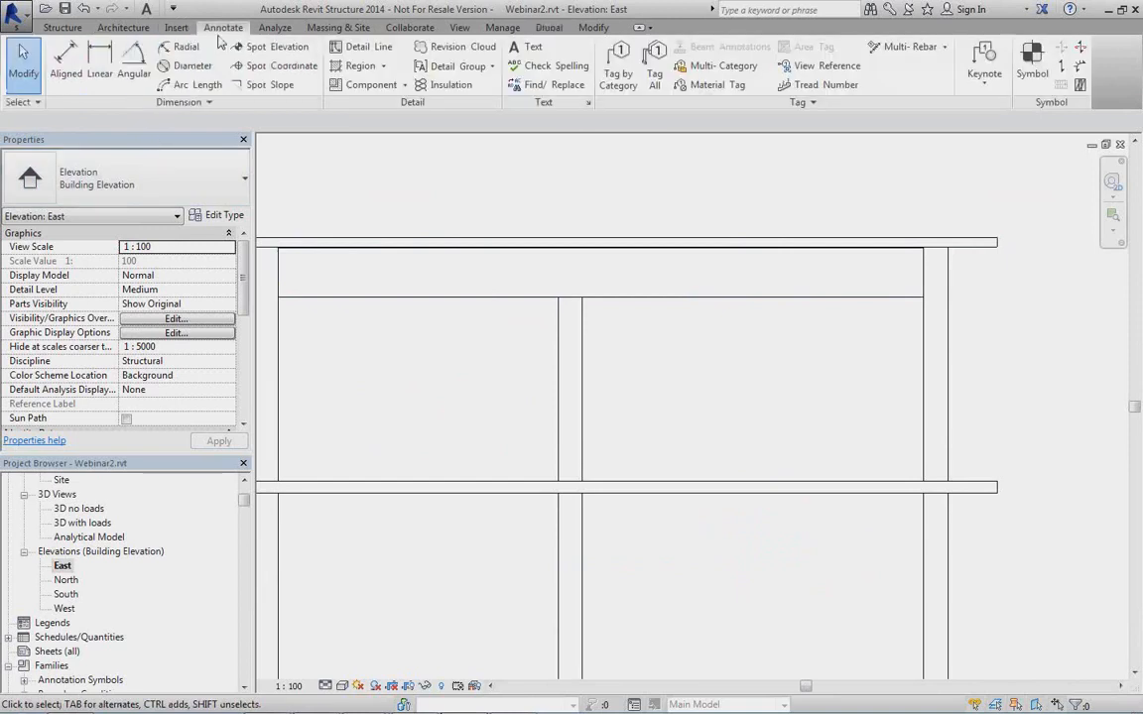
left_click(81, 70)
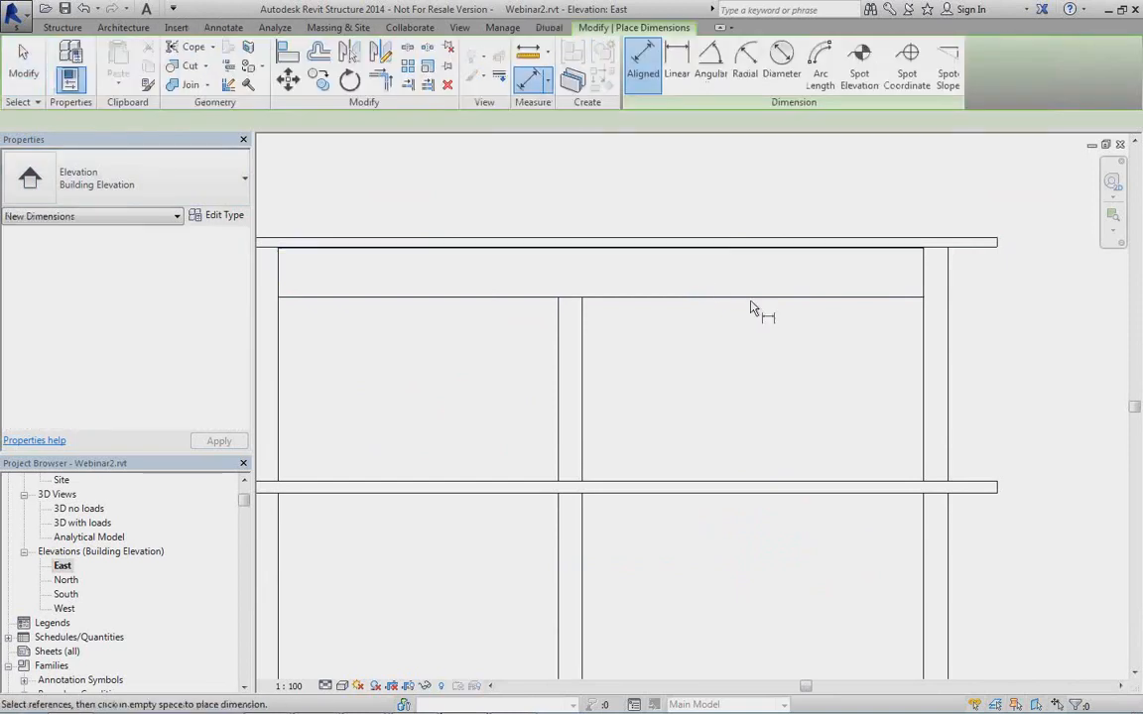
left_click(751, 250)
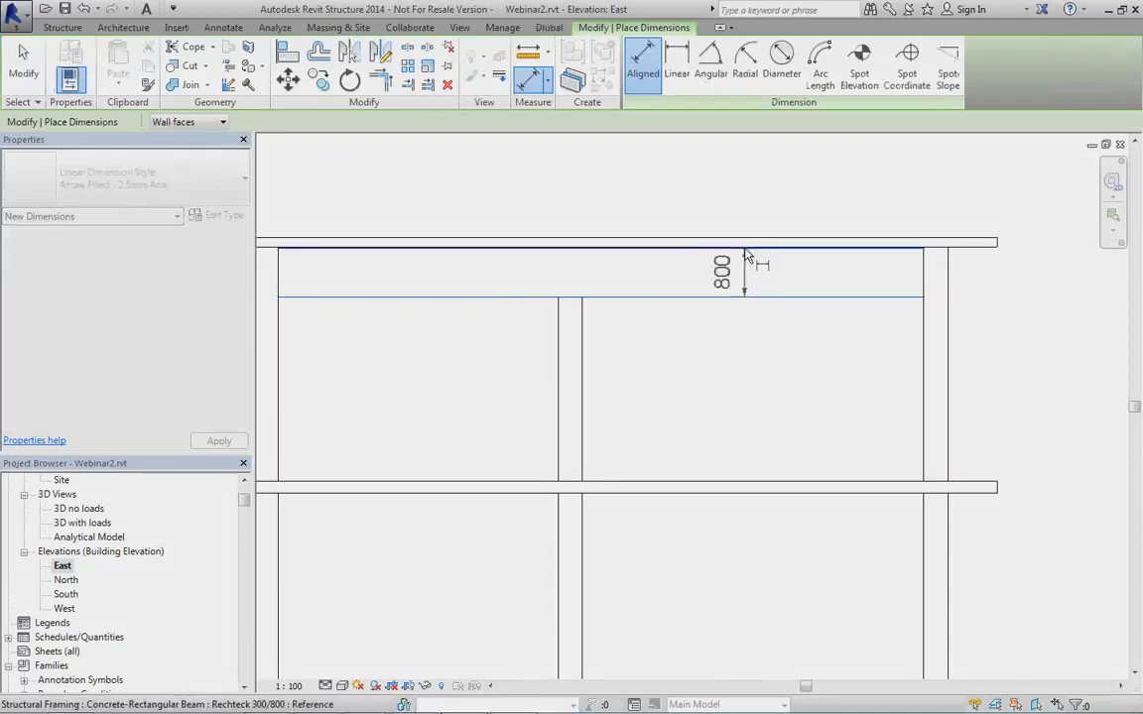
left_click(763, 230)
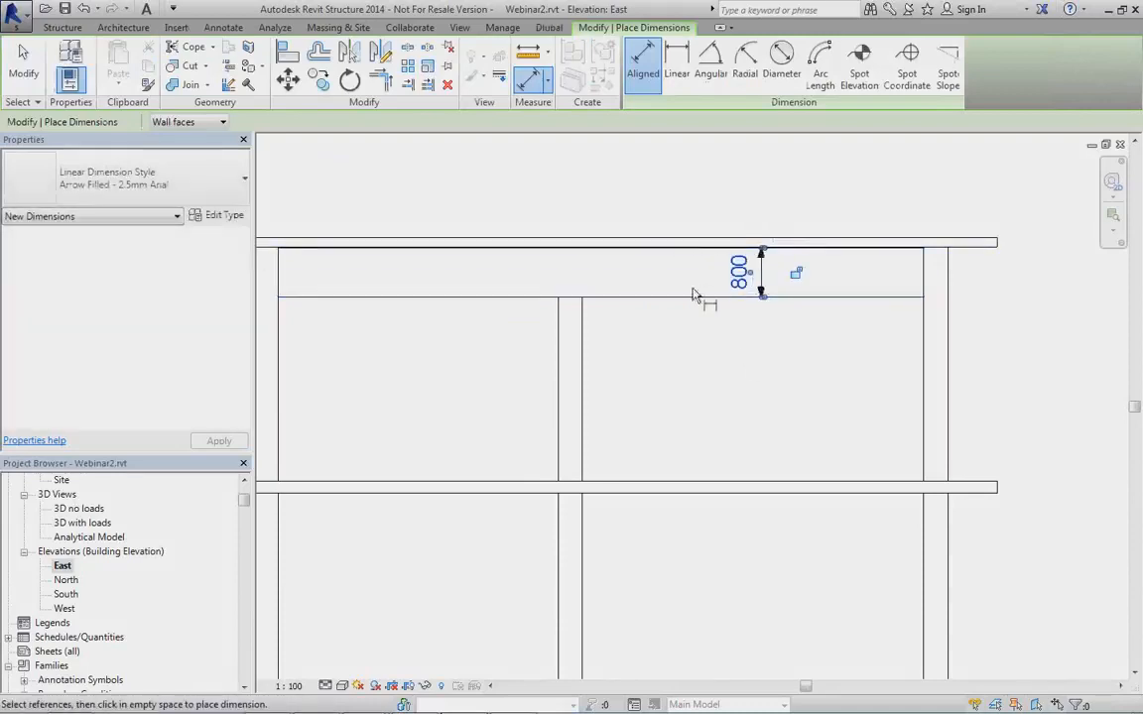
scroll(746, 372, "down", 2)
scroll(746, 372, "down", 1)
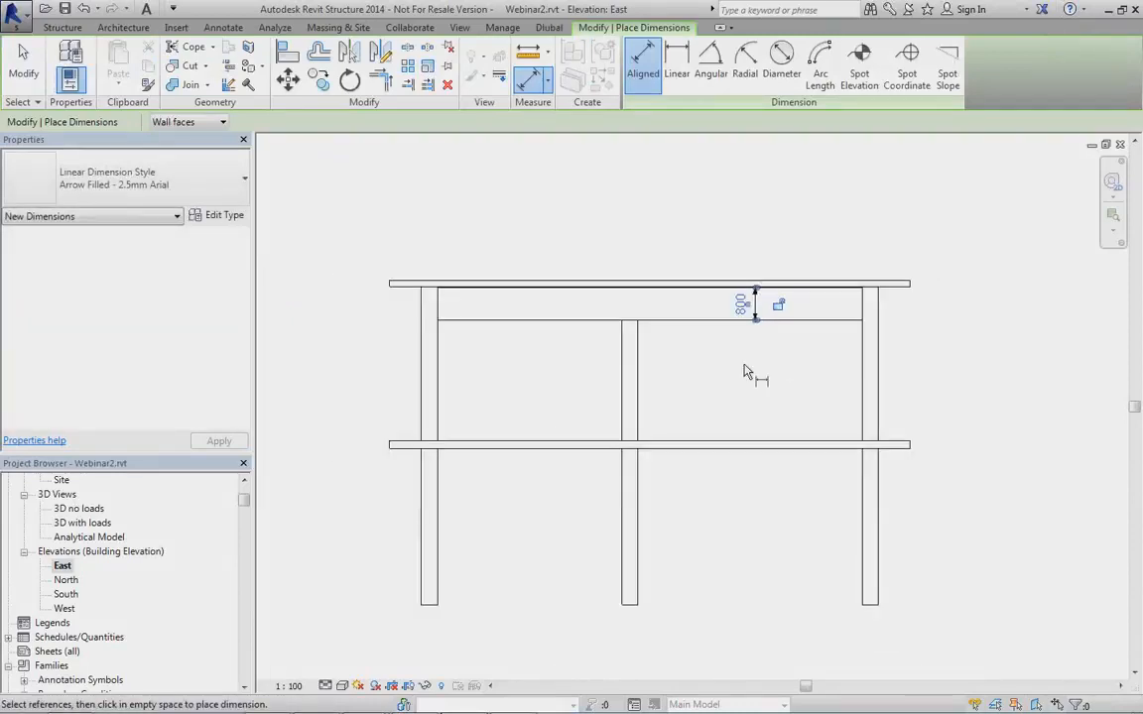
right_click(746, 372)
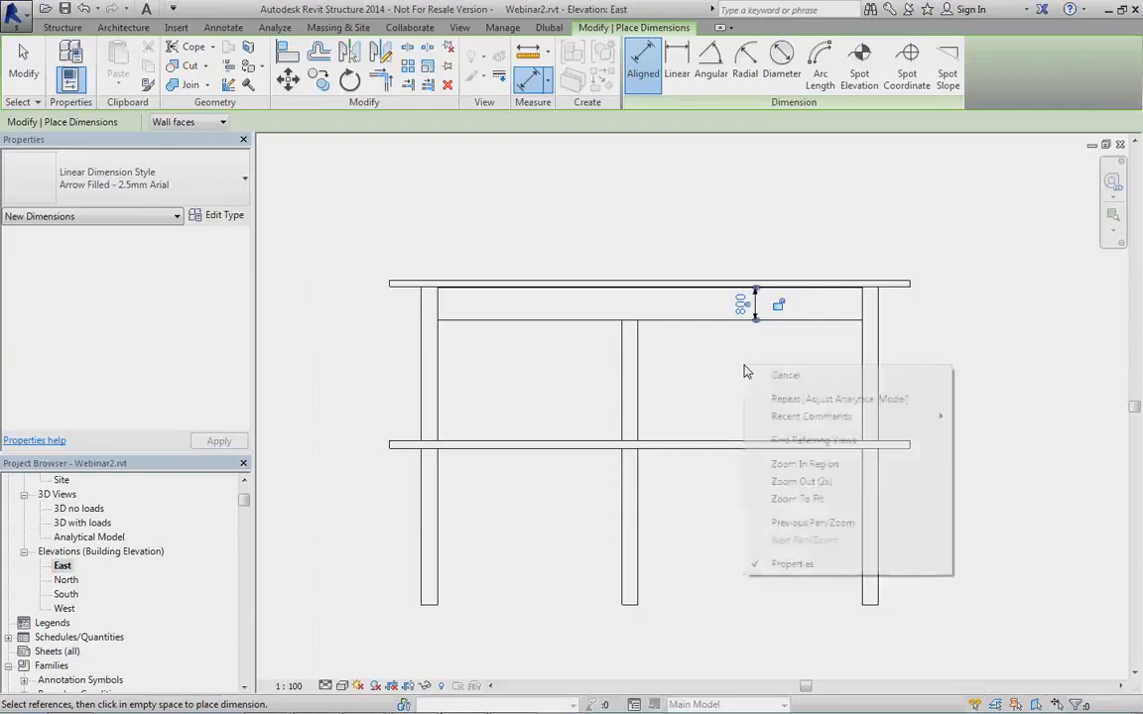
left_click(742, 376)
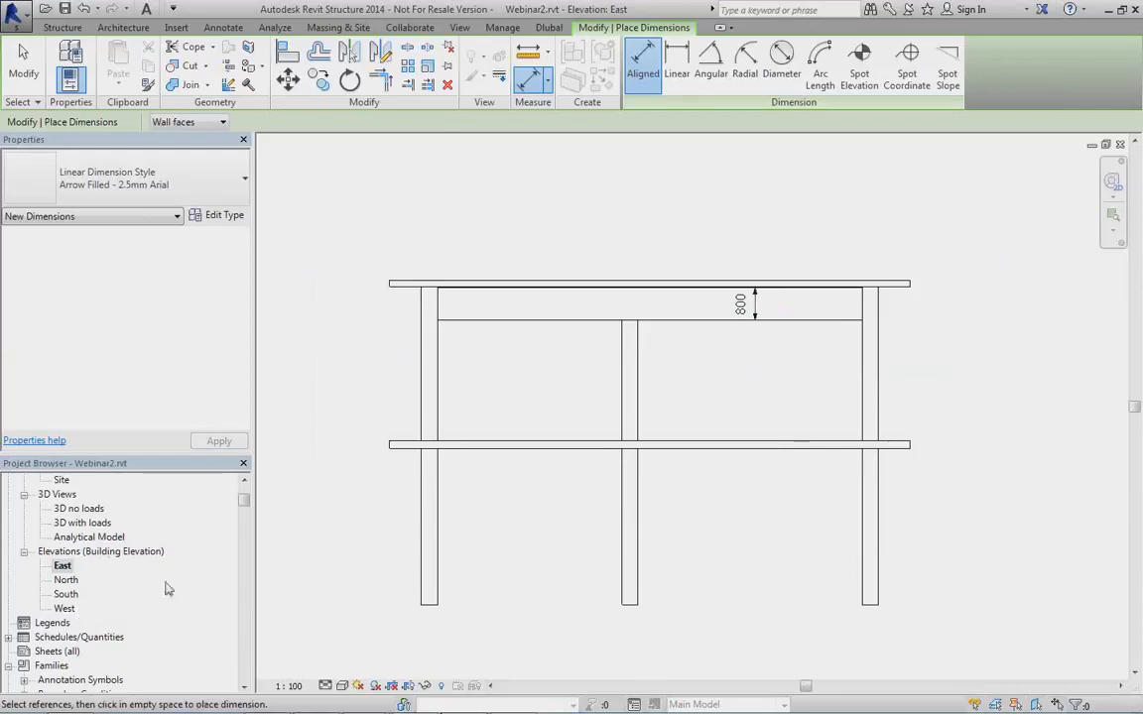
key("Escape")
Open the 3D no loads view and show the third-party generated load combinations in the structural settings
scroll(245, 499, "up", 2)
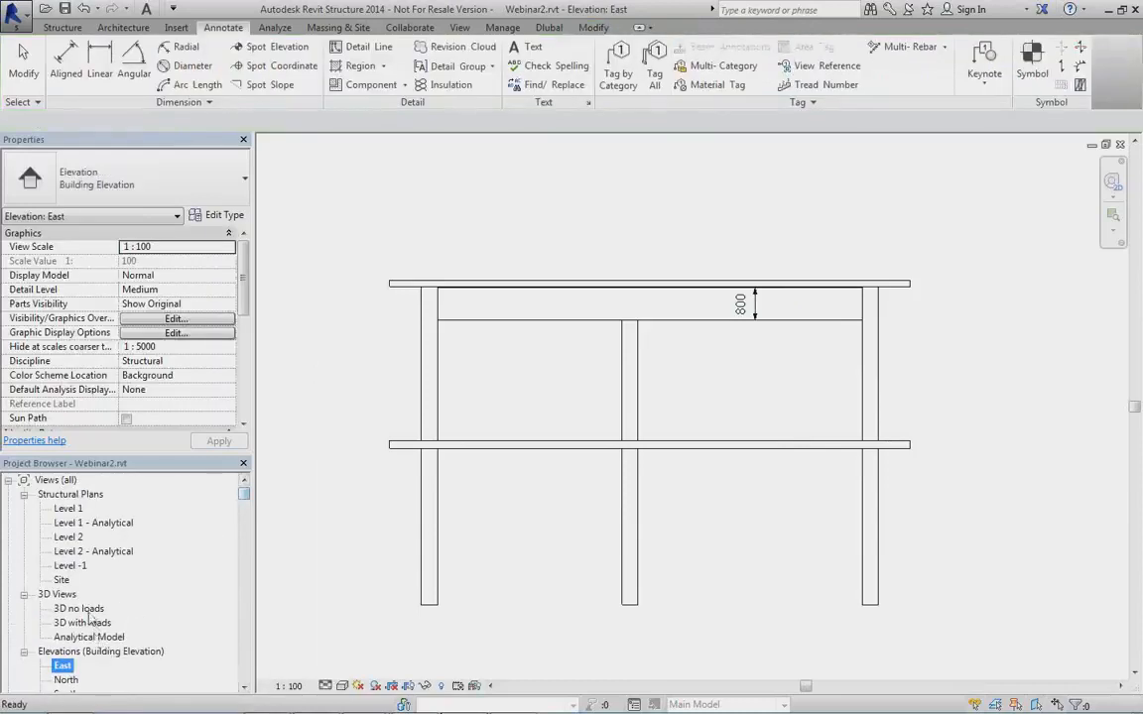
double_click(79, 609)
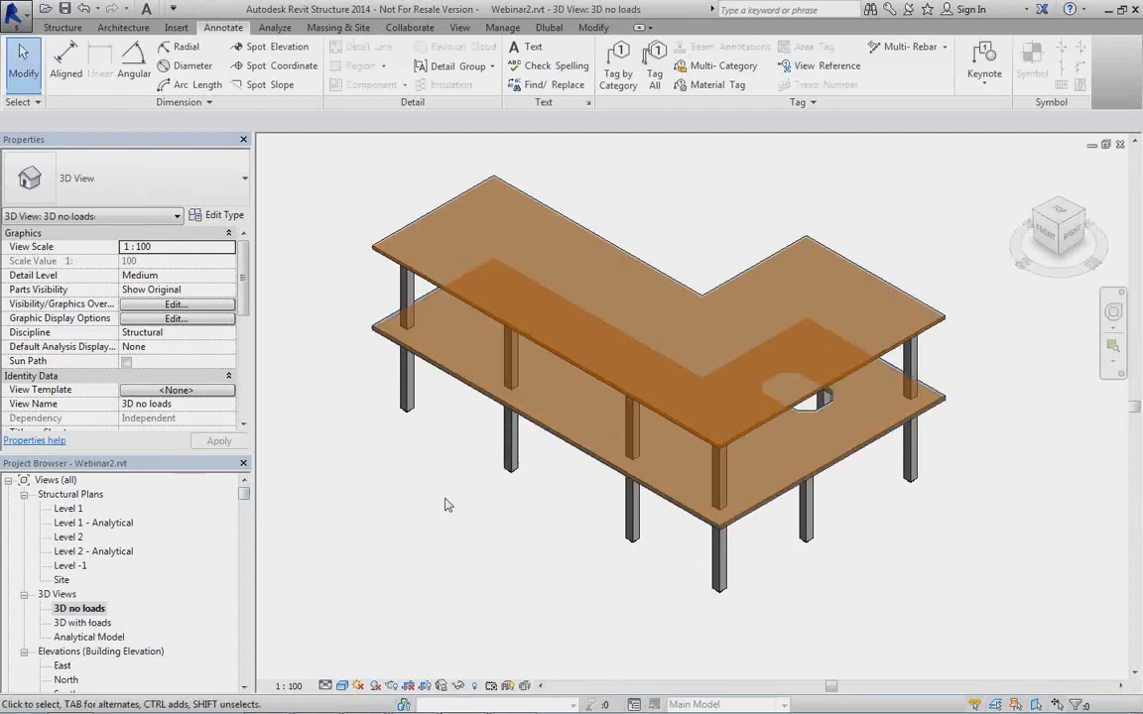
left_click(272, 27)
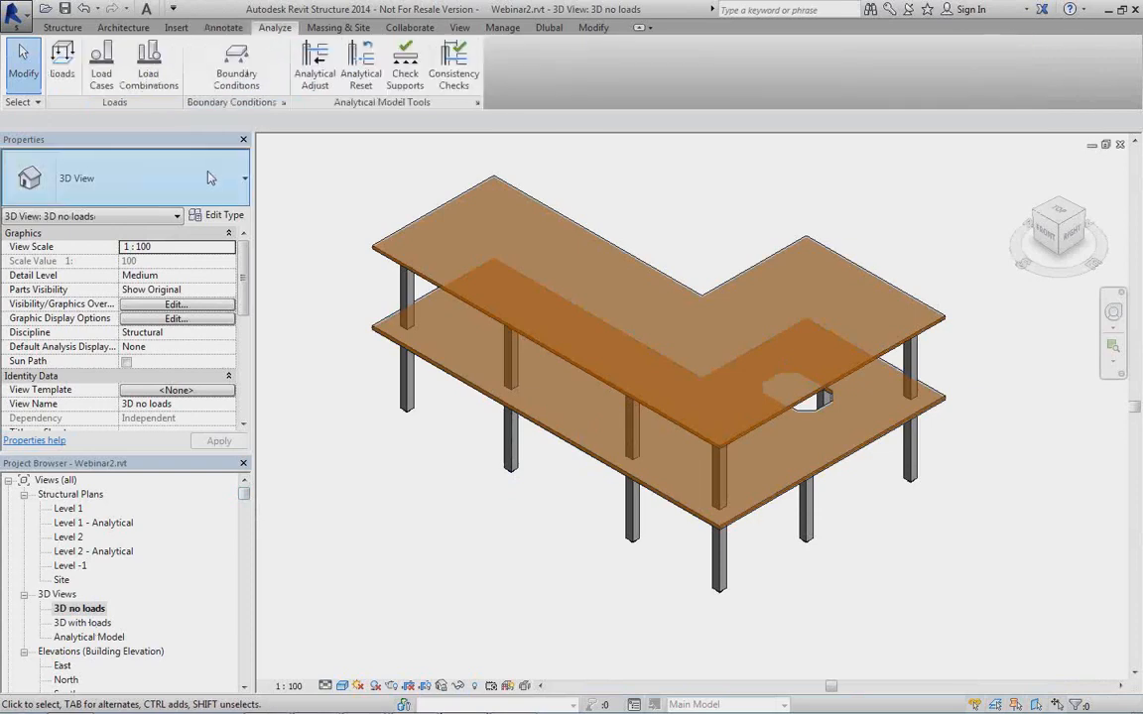
left_click(147, 64)
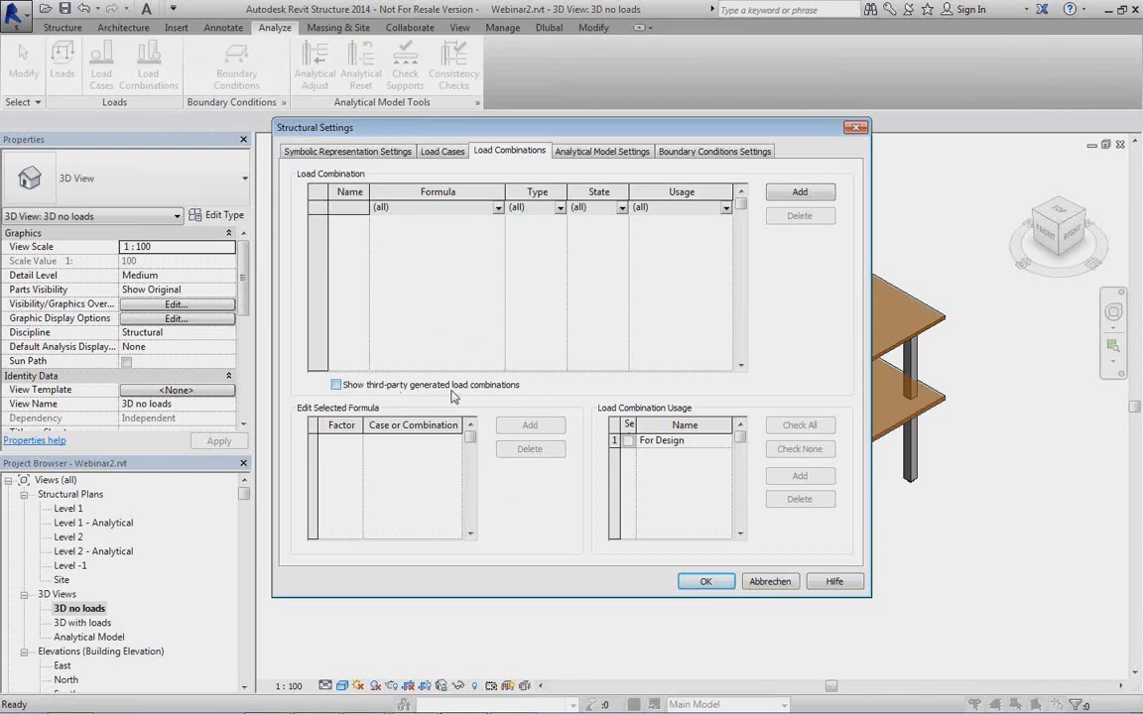
left_click(337, 385)
Examine the factors and load cases of combinations CO6, CO10, CO4 and CO3, and close the structural settings
left_click(382, 292)
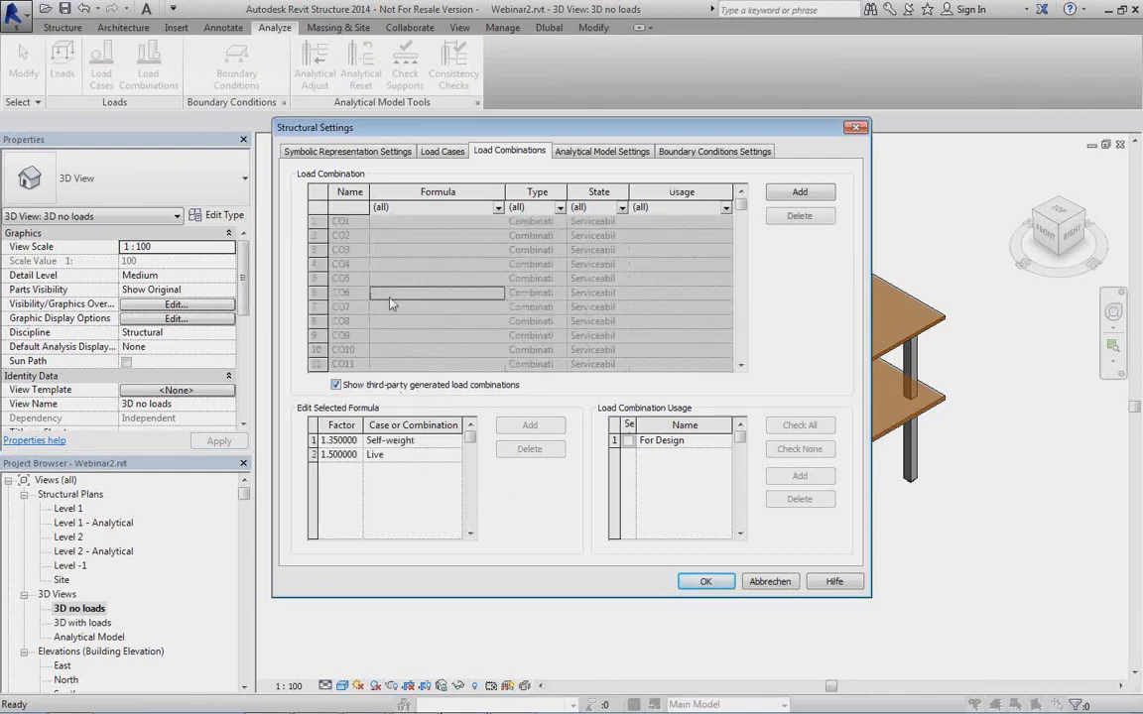
left_click(373, 351)
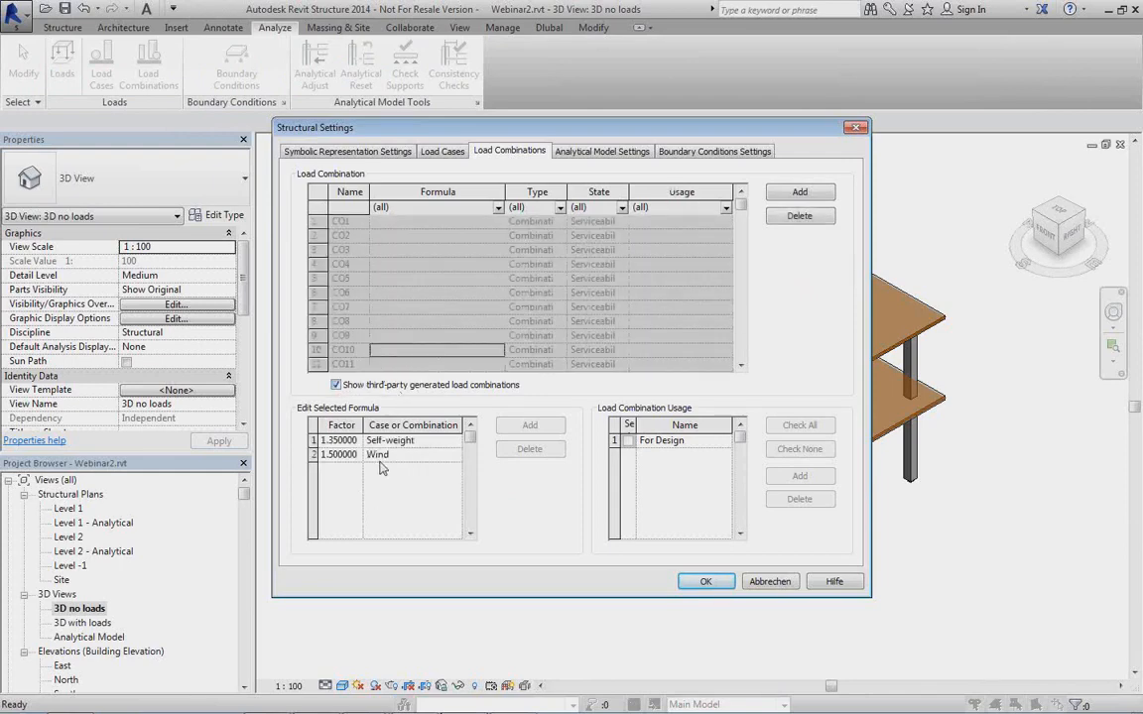
left_click(337, 264)
left_click(340, 249)
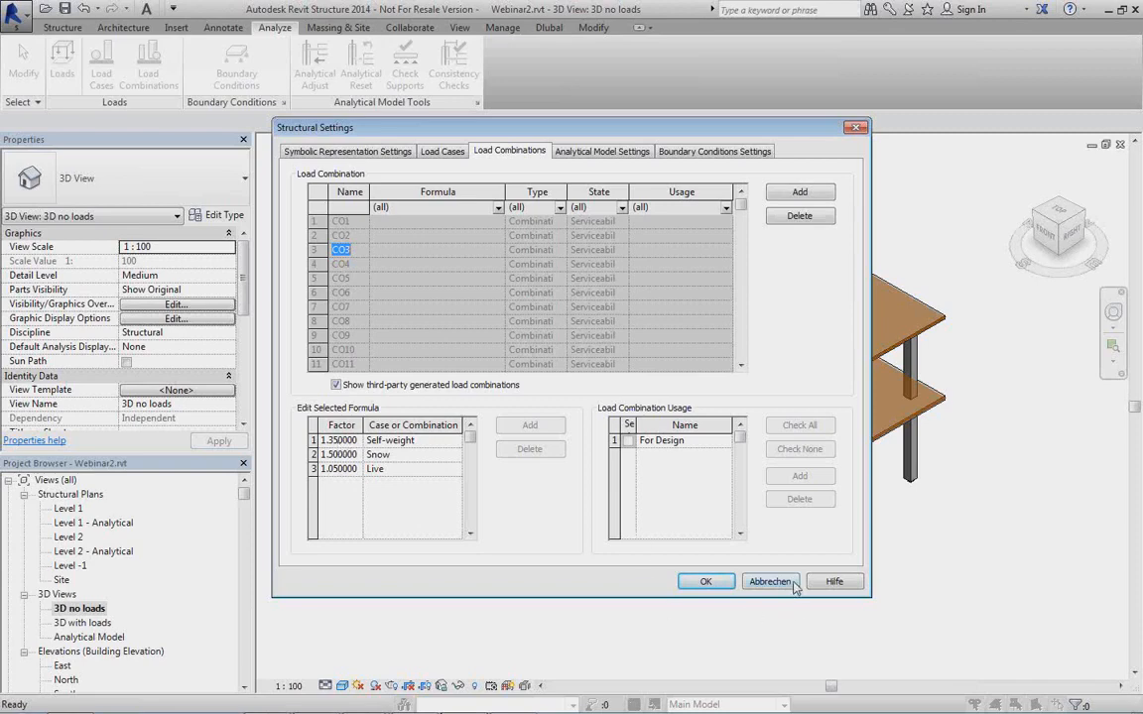
left_click(705, 581)
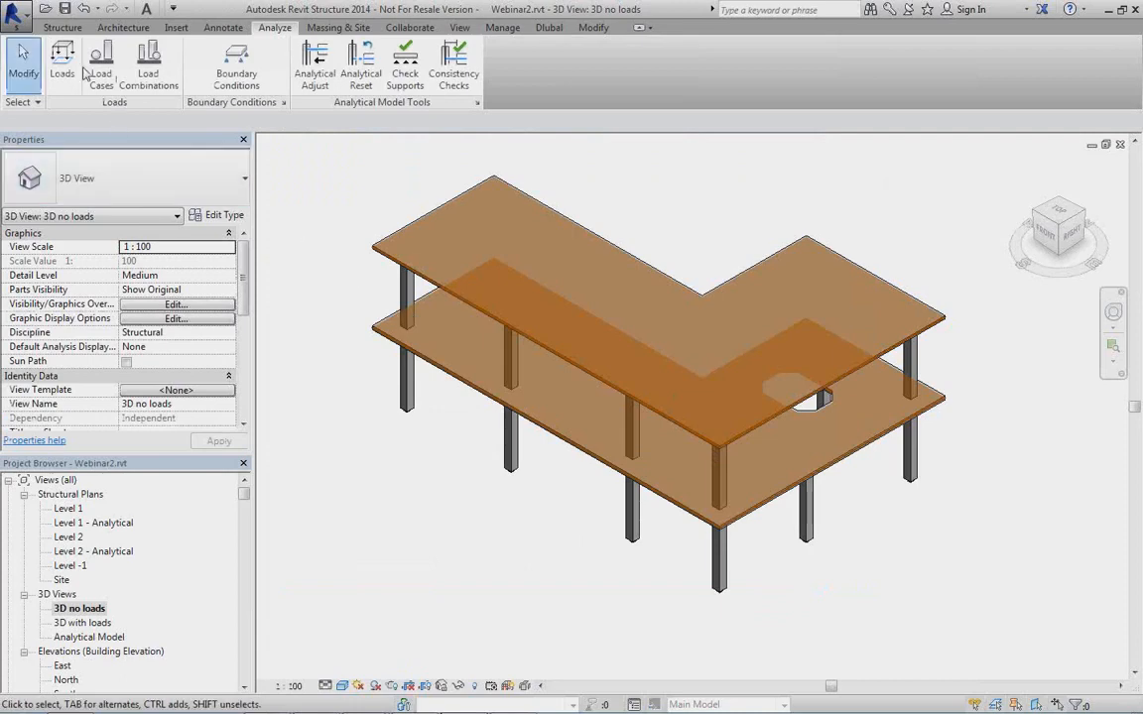
Review the structural settings of the Dlubal link for RFEM and close it without starting a transfer
left_click(63, 27)
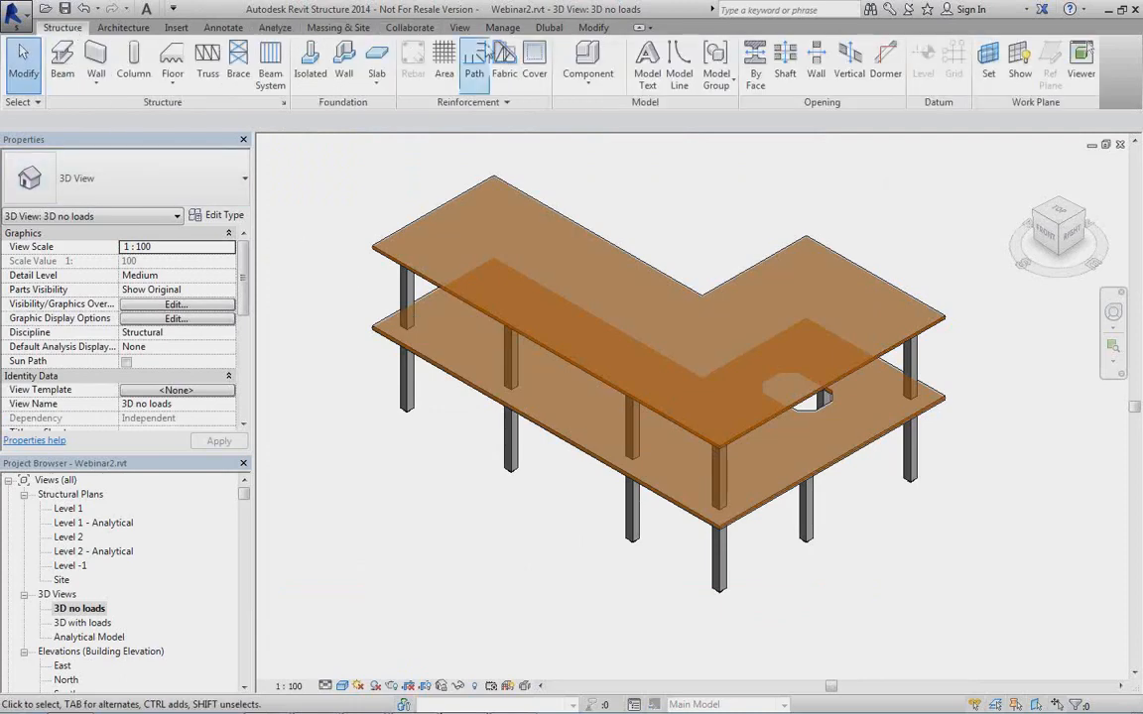
left_click(548, 28)
left_click(109, 83)
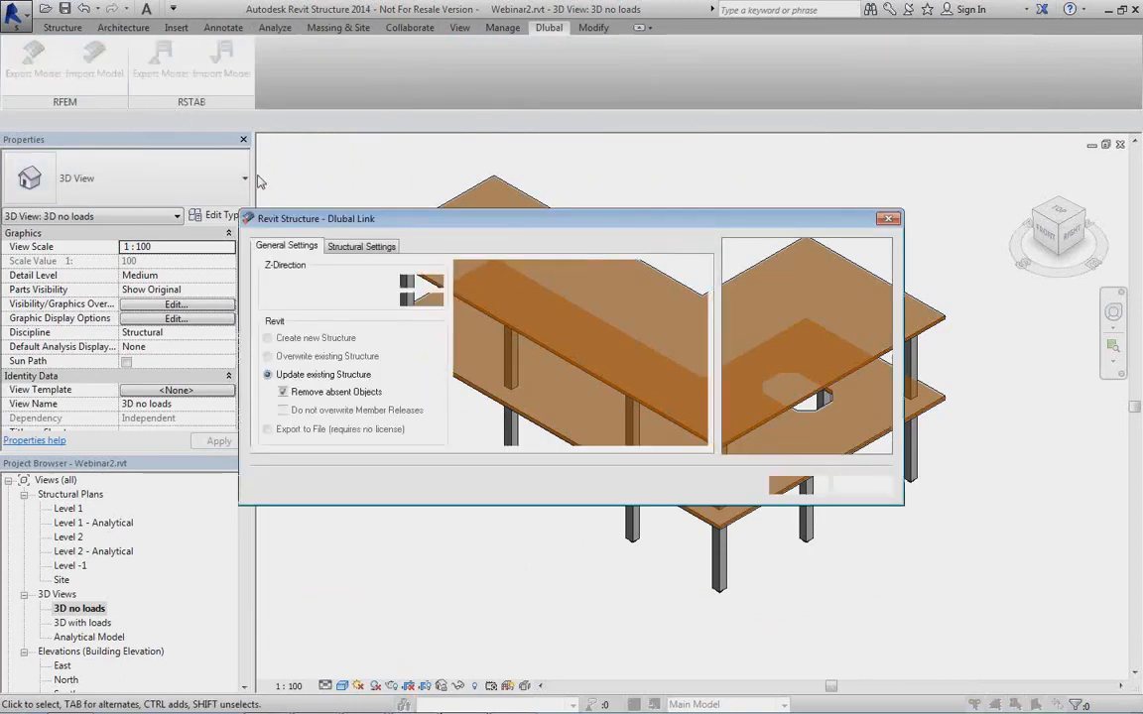
left_click(342, 245)
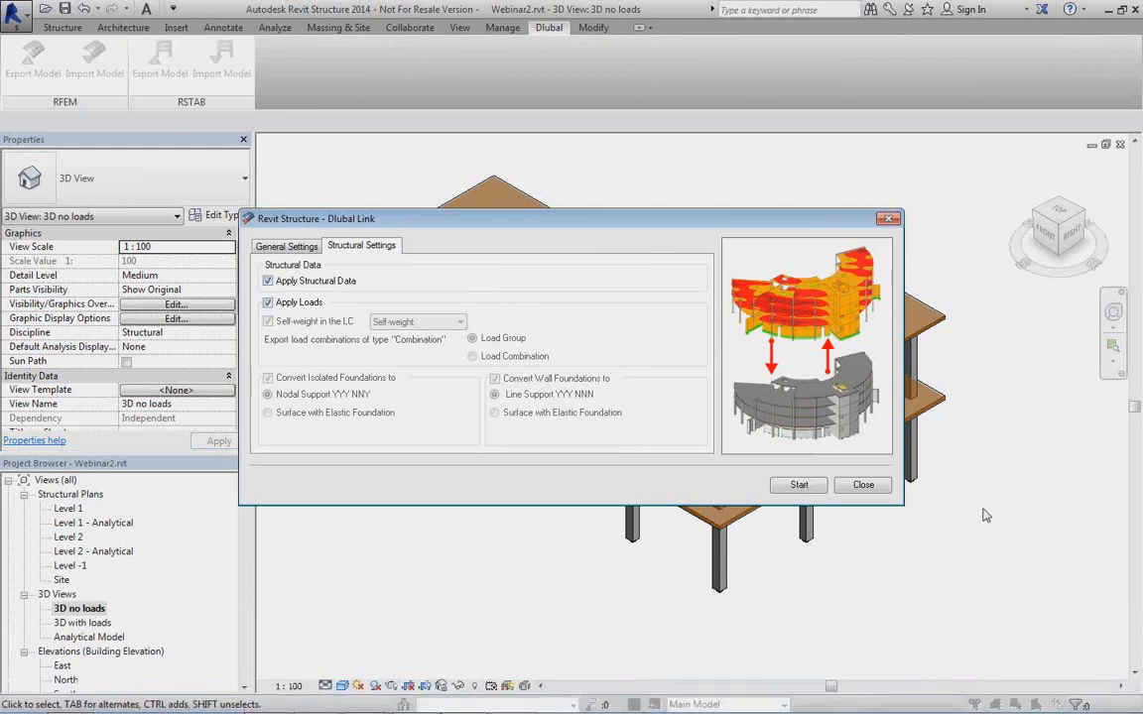
left_click(862, 485)
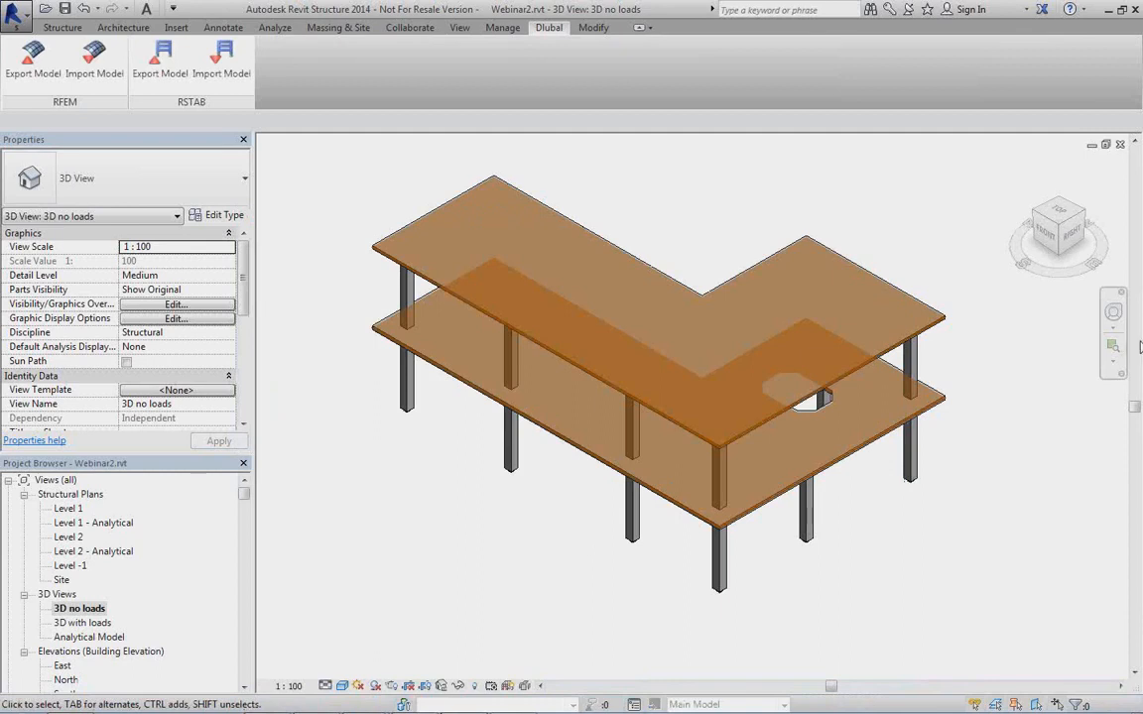
Close all open views of the Webinar2 project in Revit without saving the changes
left_click(1105, 144)
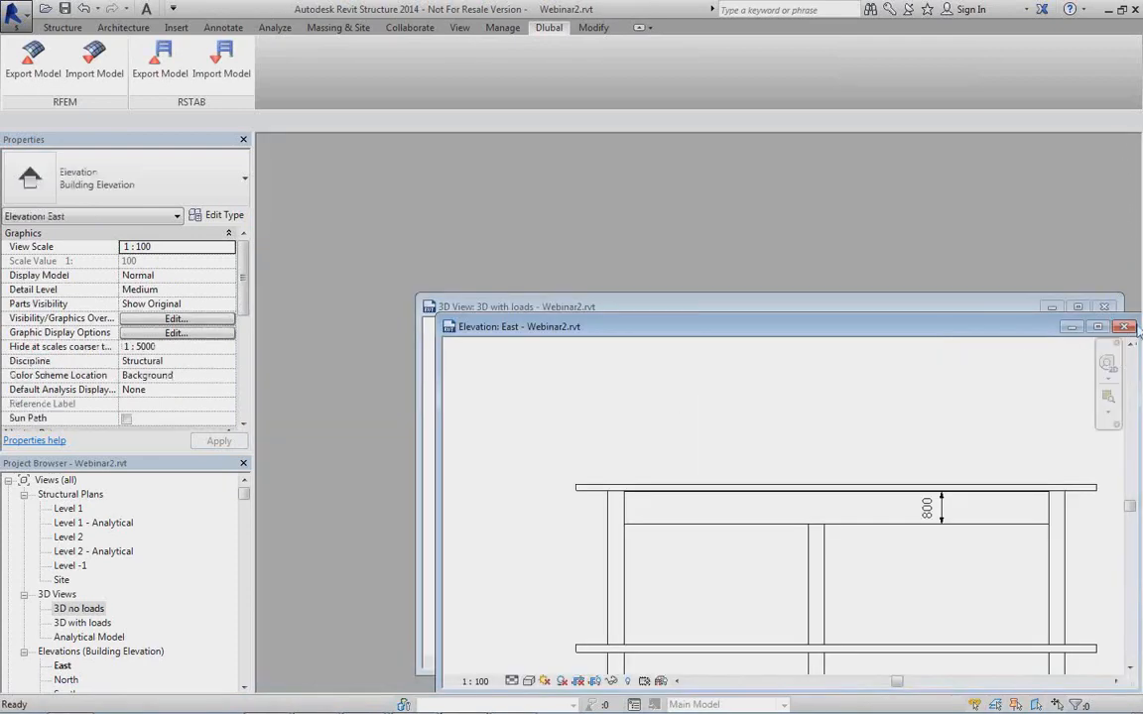
left_click(1124, 327)
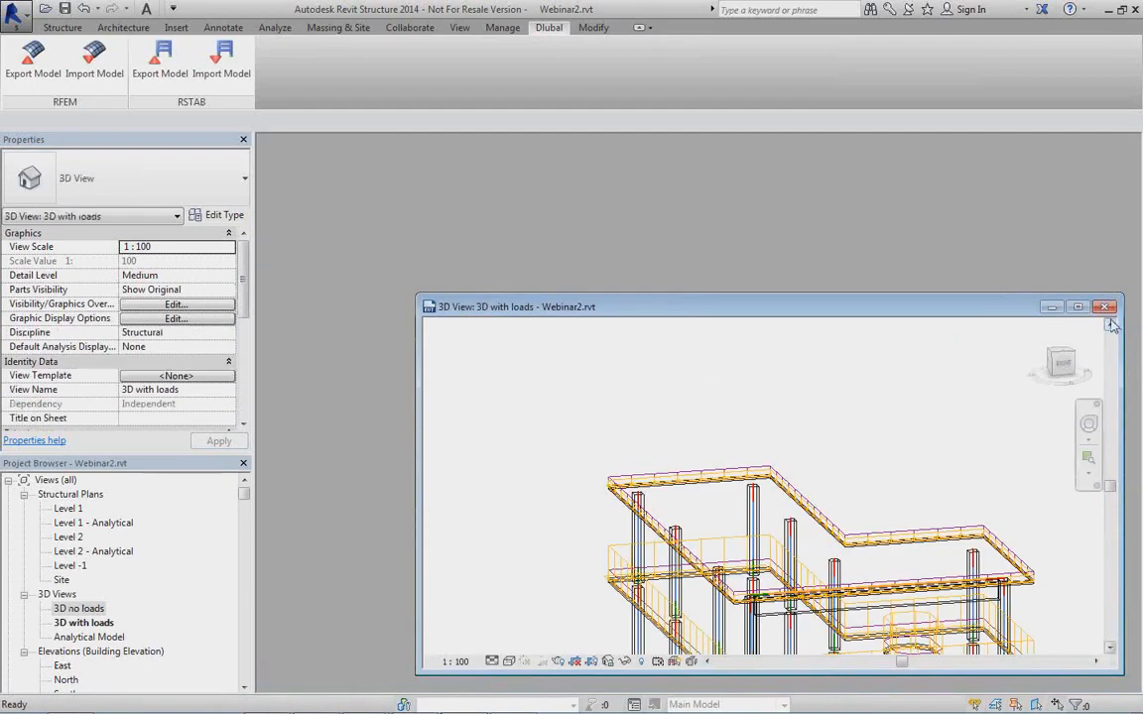
left_click(1104, 306)
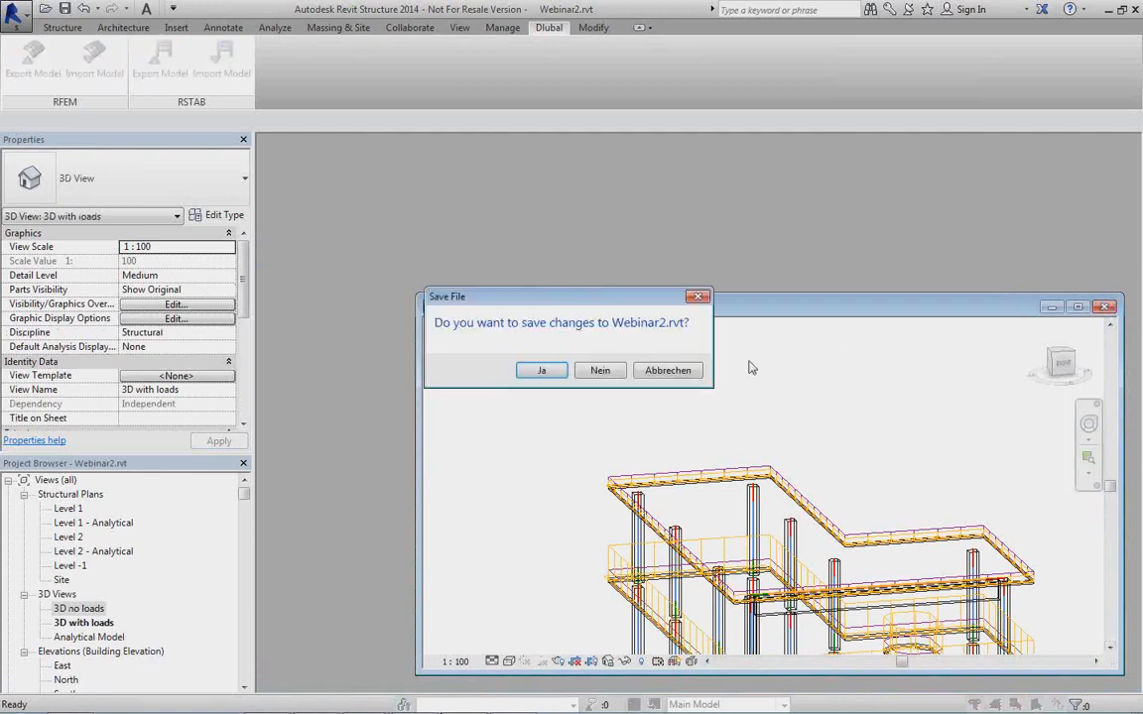
left_click(621, 372)
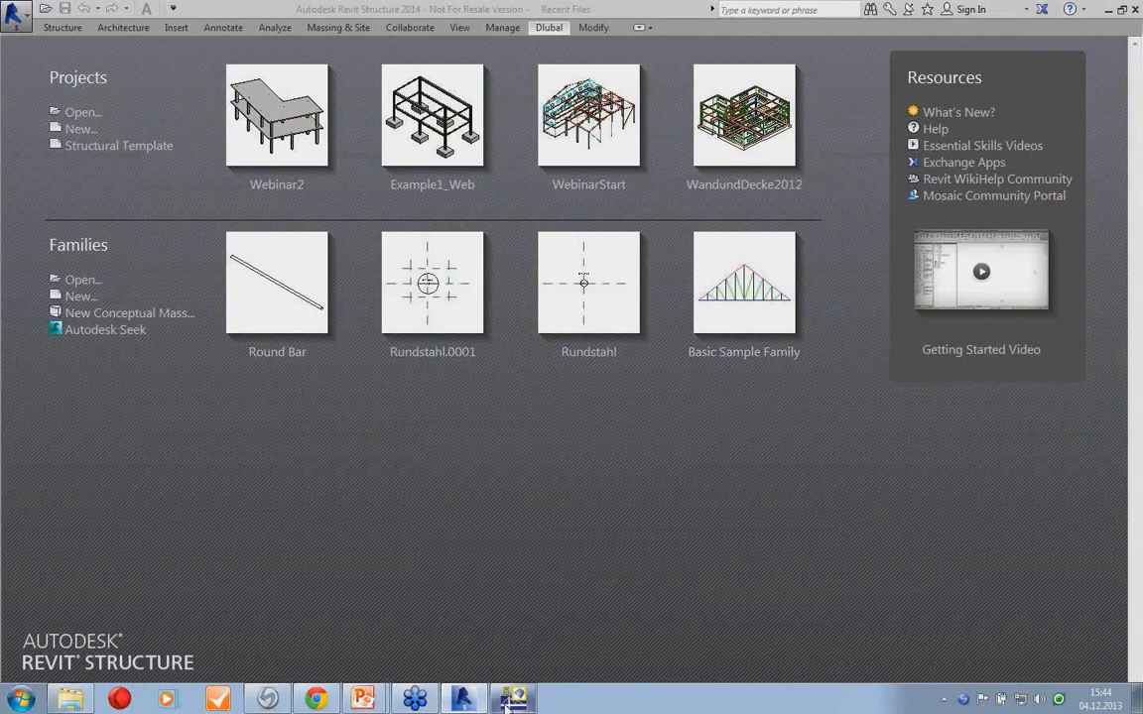
Switch to RFEM and close the Webinar2 model
left_click(512, 699)
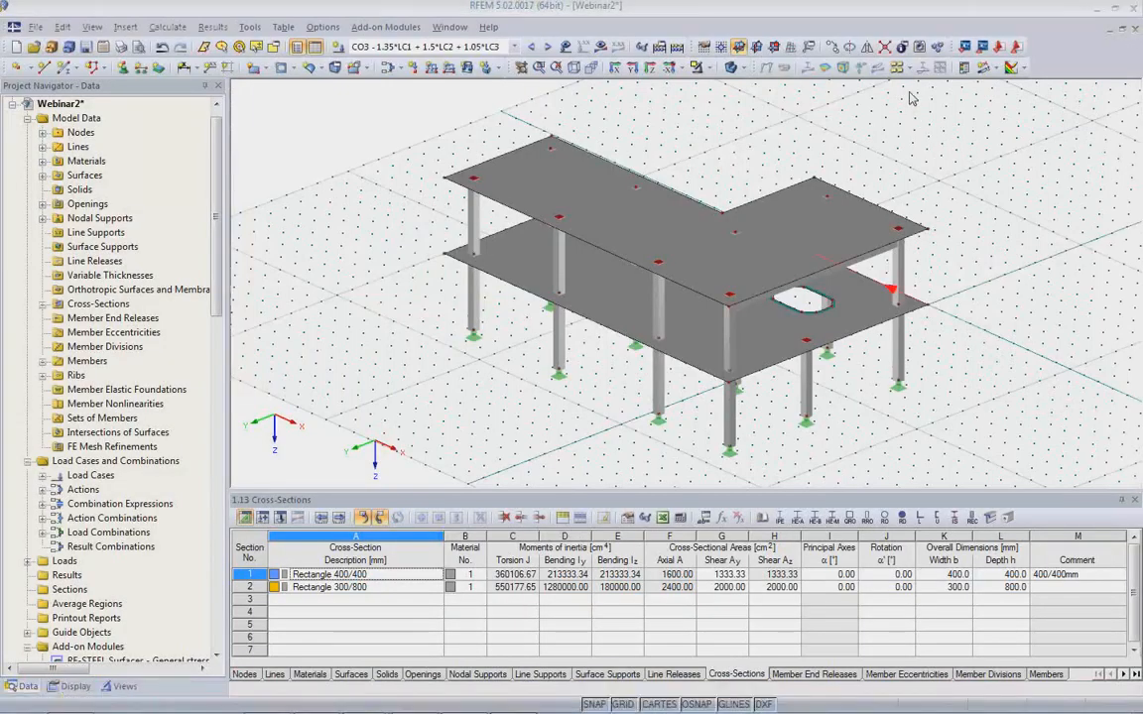
left_click(1134, 27)
left_click(514, 384)
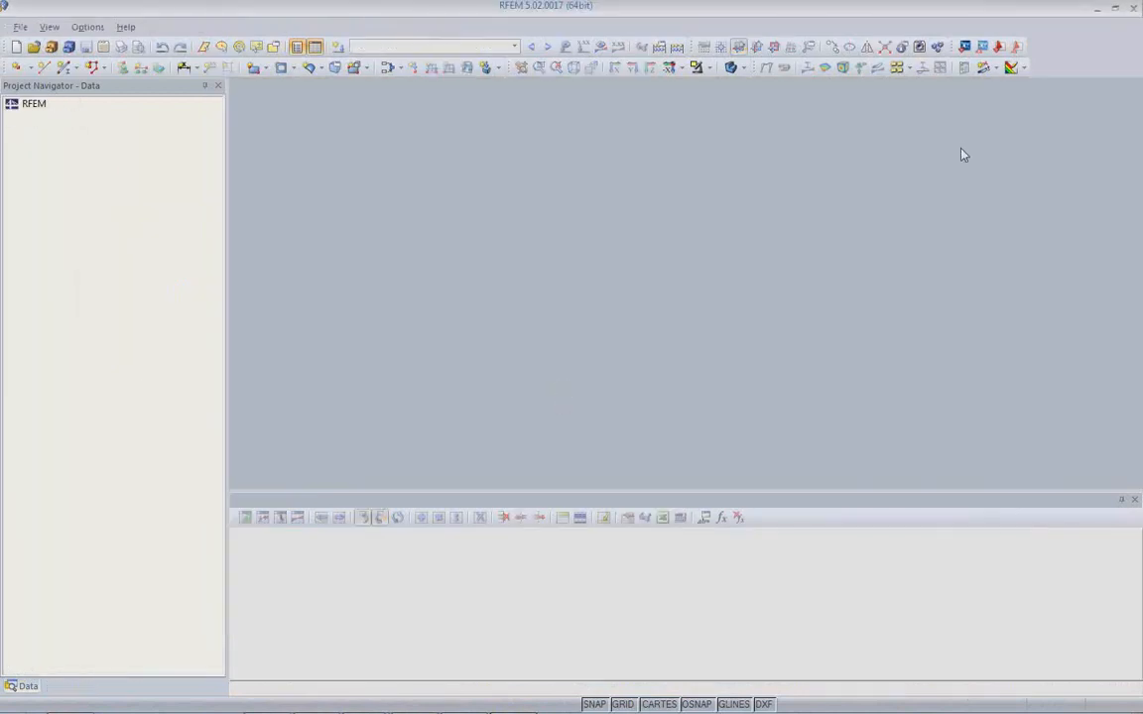
Switch to Revit, open the recent project WebinarStart and set its 3D no loads view to the Shaded visual style
mouse_move(512, 711)
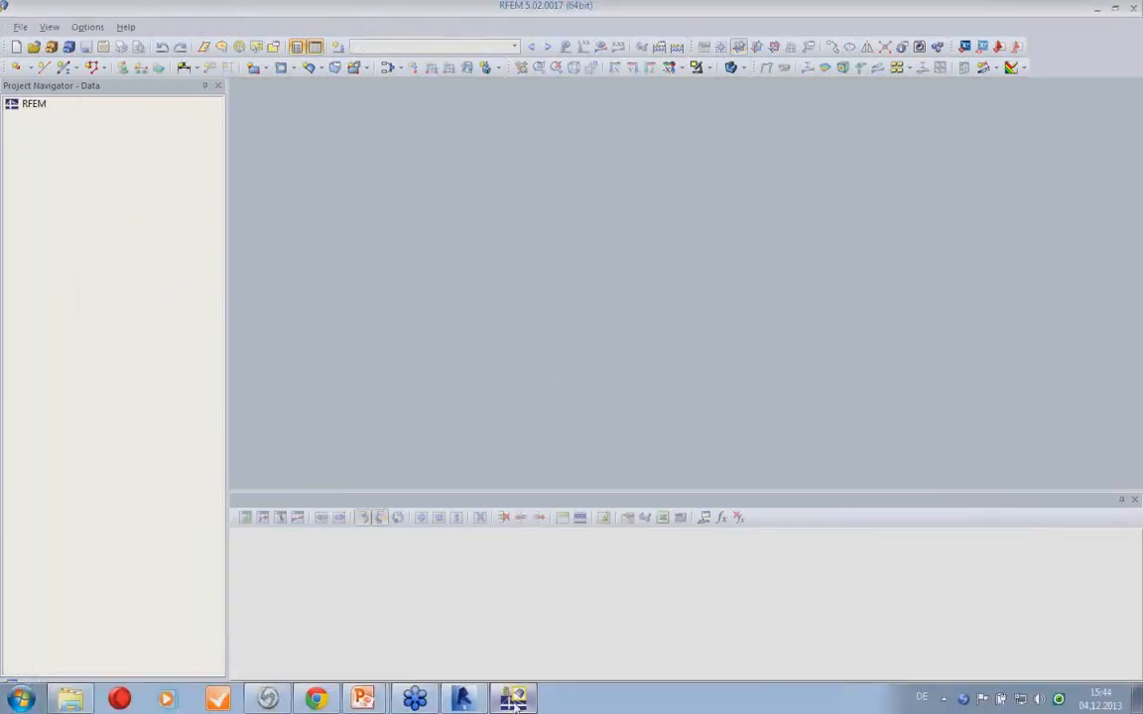
left_click(515, 700)
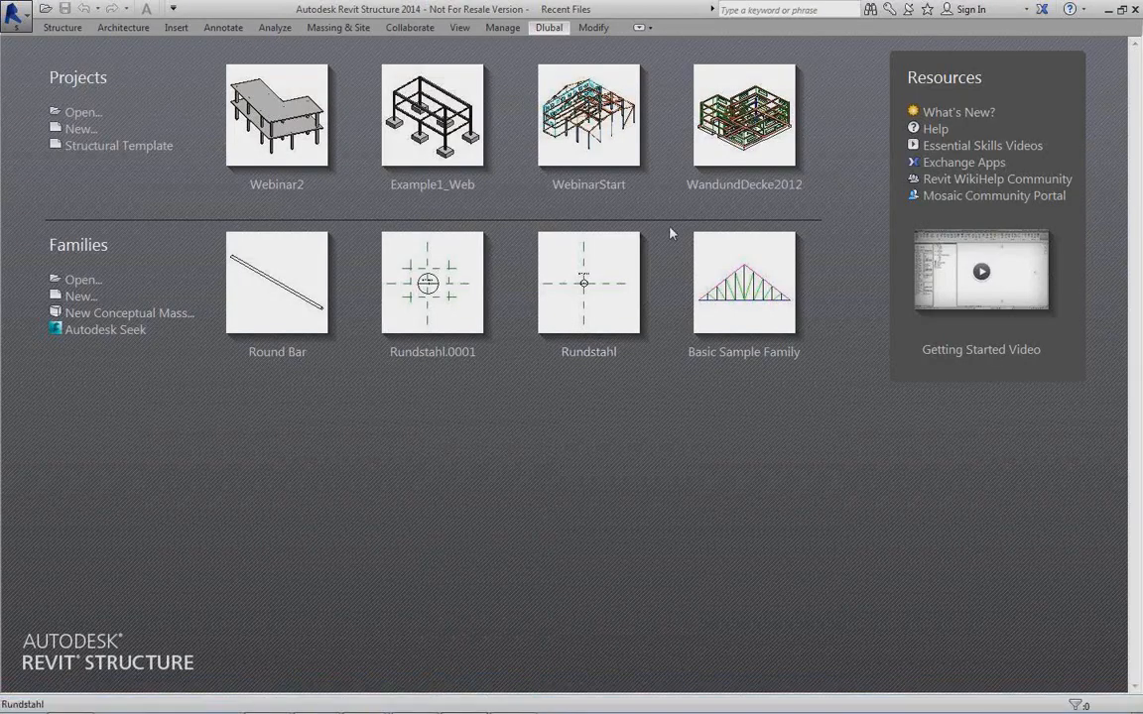
left_click(591, 154)
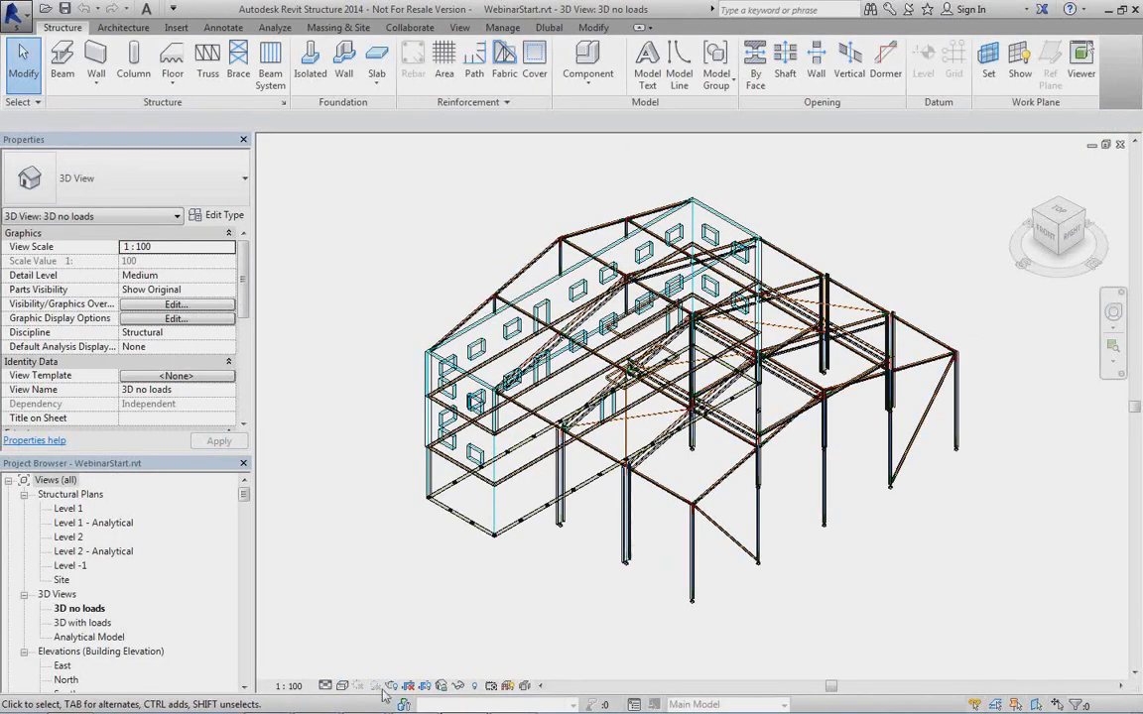
left_click(343, 685)
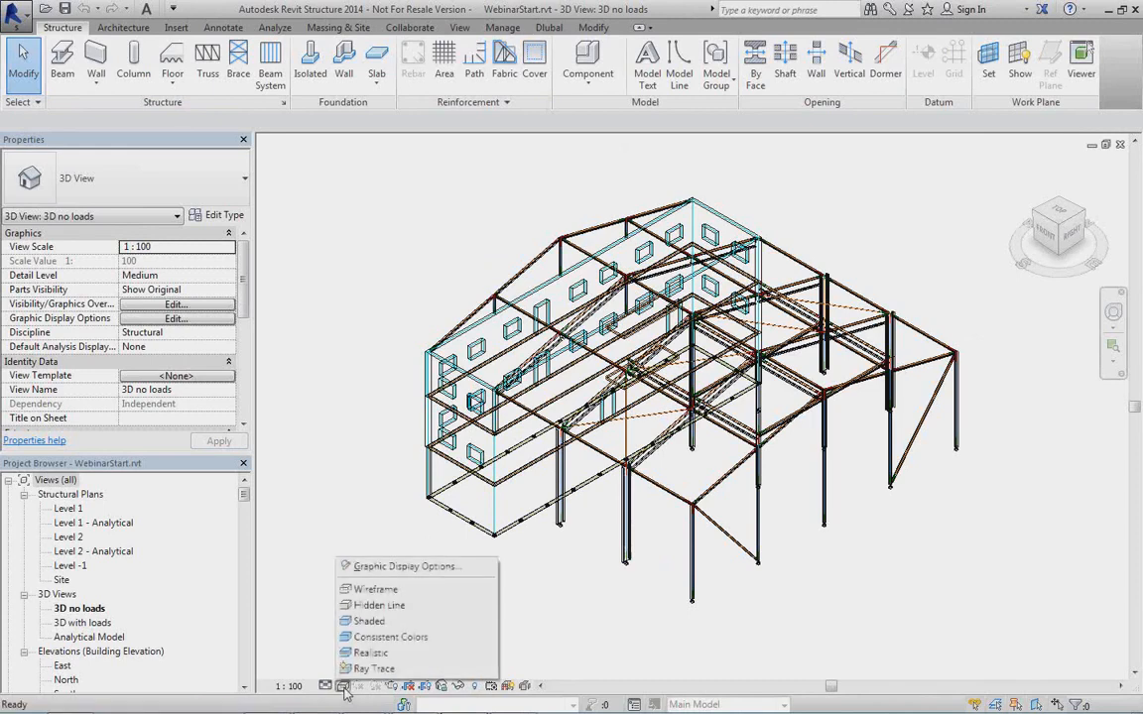
left_click(362, 621)
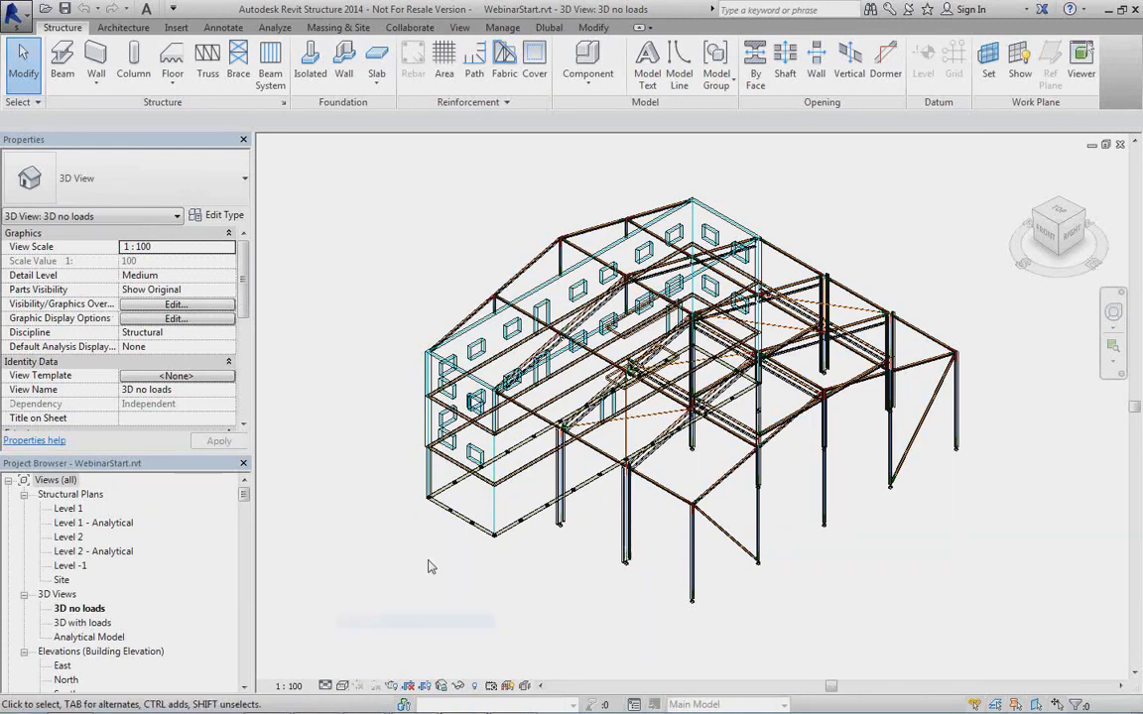
middle_click_drag(543, 578, 429, 525, "shift")
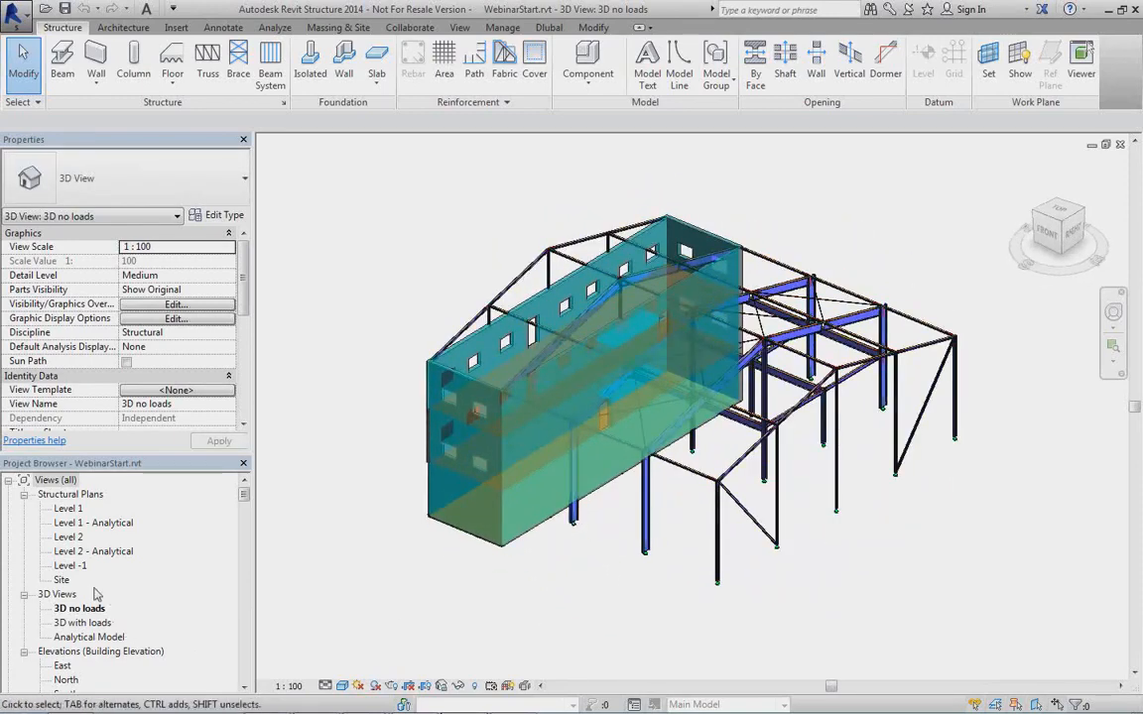
Open the Analytical Model view and examine the member ends, supports and loads of the hall from several angles
double_click(90, 637)
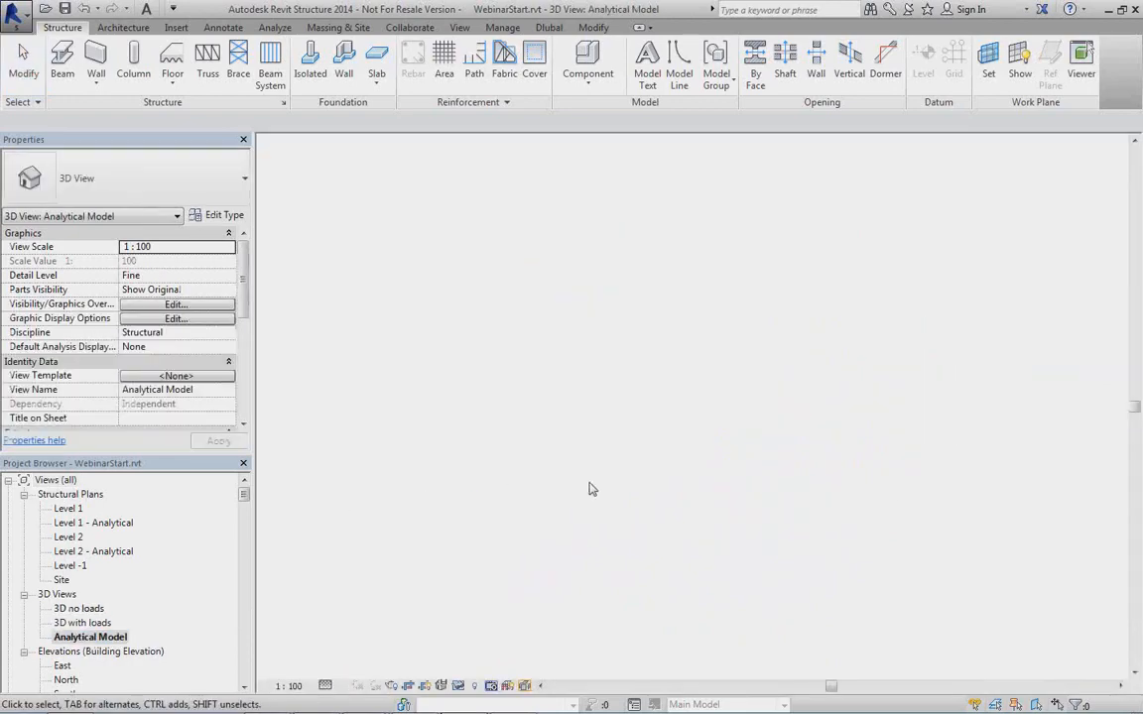
scroll(488, 488, "up", 2)
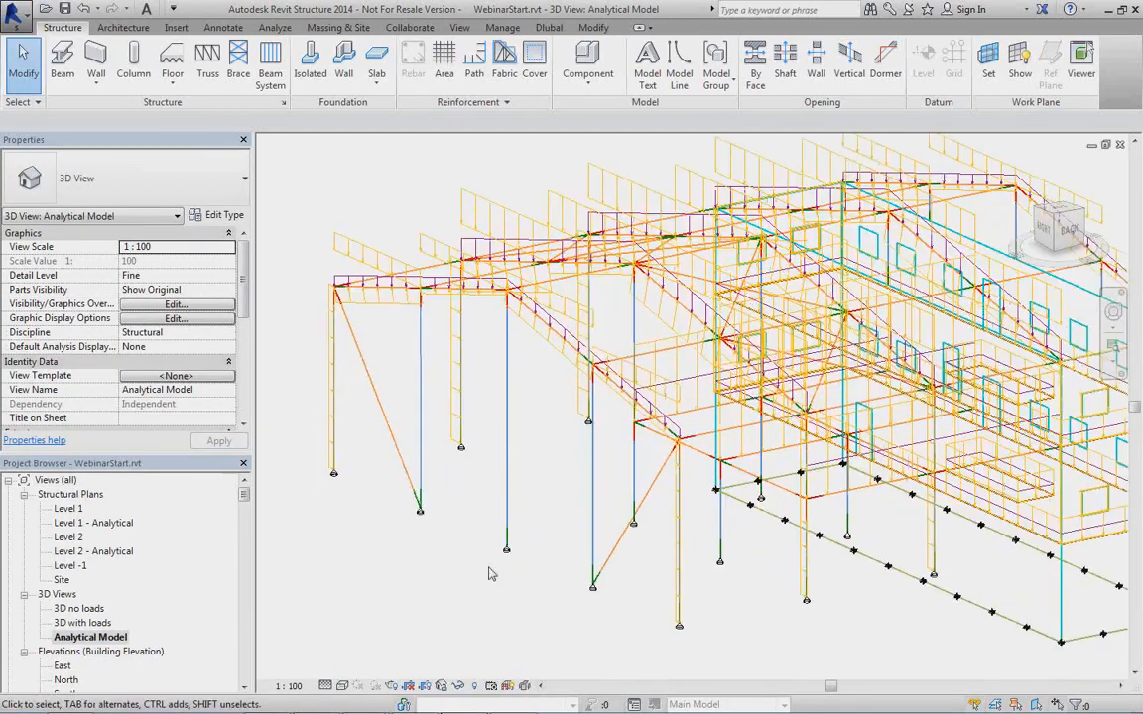
scroll(498, 586, "up", 2)
middle_click_drag(556, 417, 593, 402)
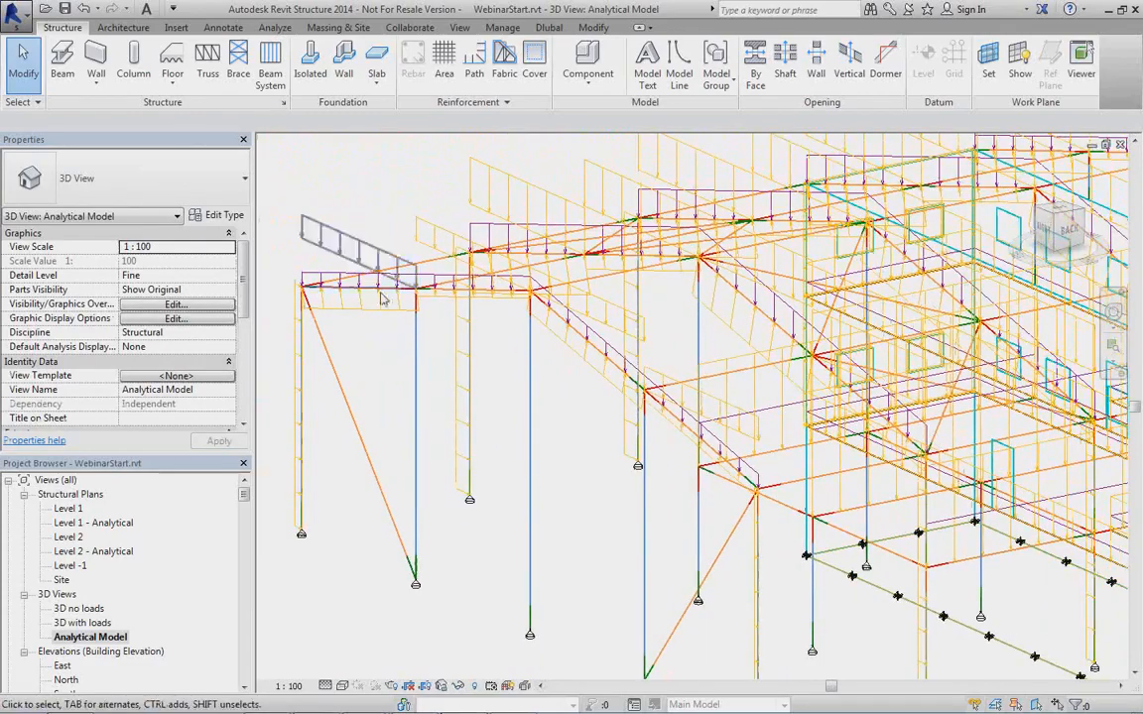
scroll(476, 342, "down", 4)
middle_click_drag(504, 354, 508, 451, "shift")
scroll(510, 459, "up", 6)
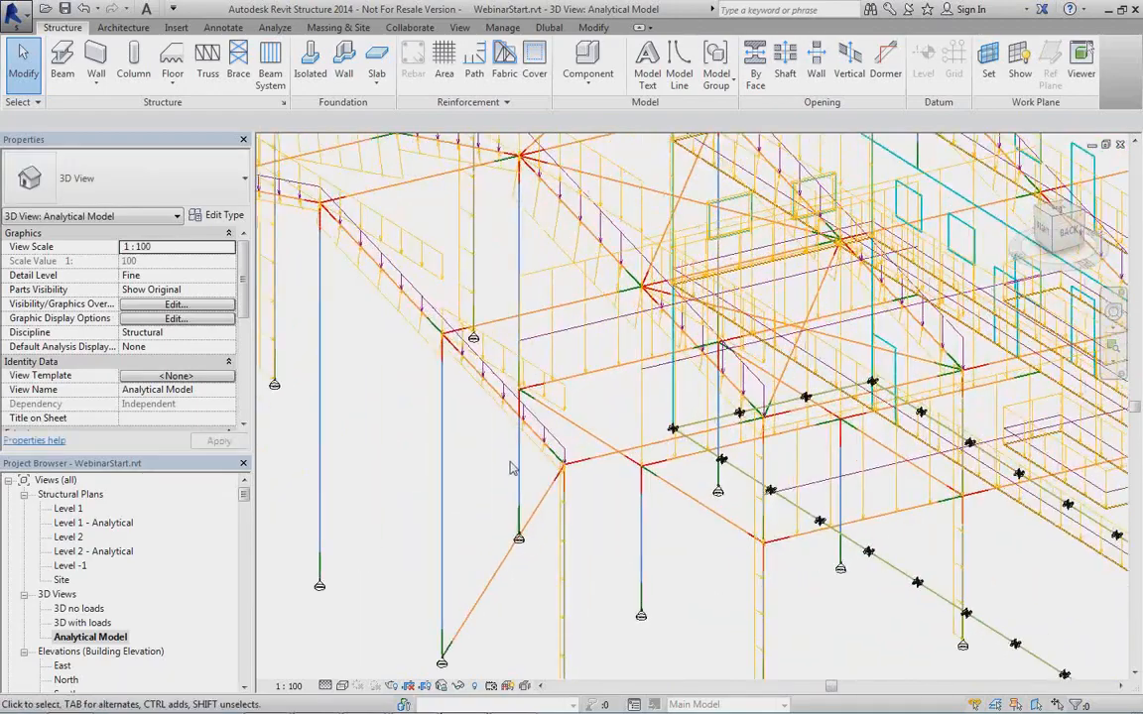
scroll(605, 466, "up", 2)
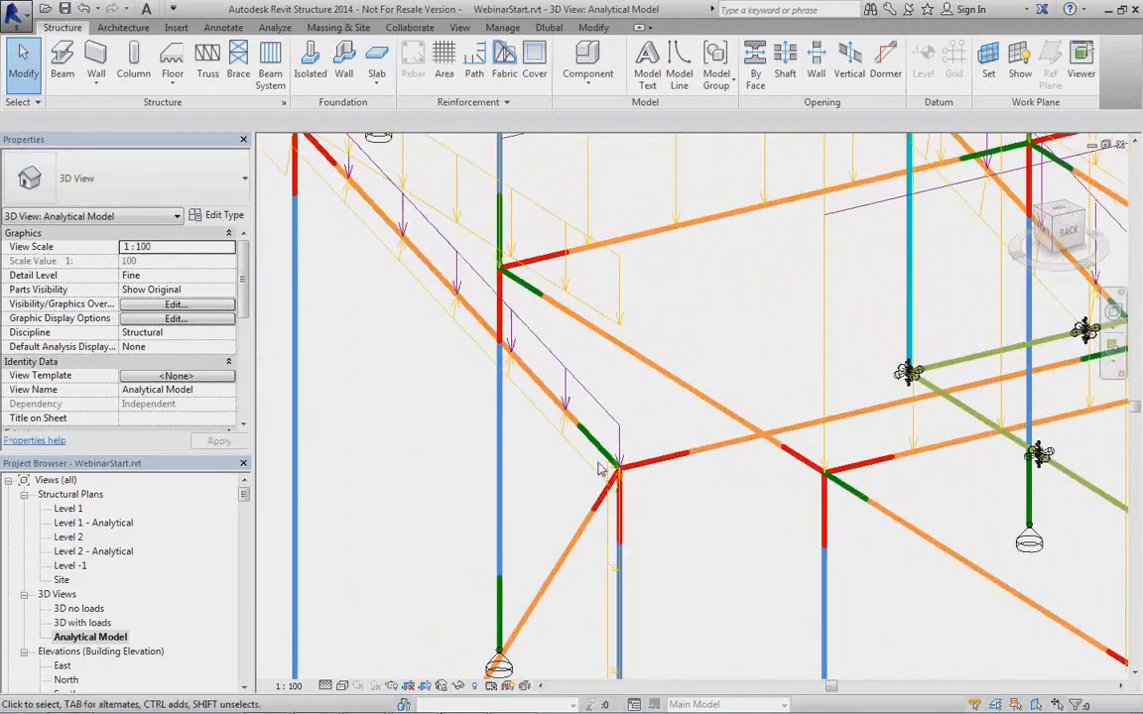
scroll(600, 466, "up", 1)
scroll(600, 466, "down", 8)
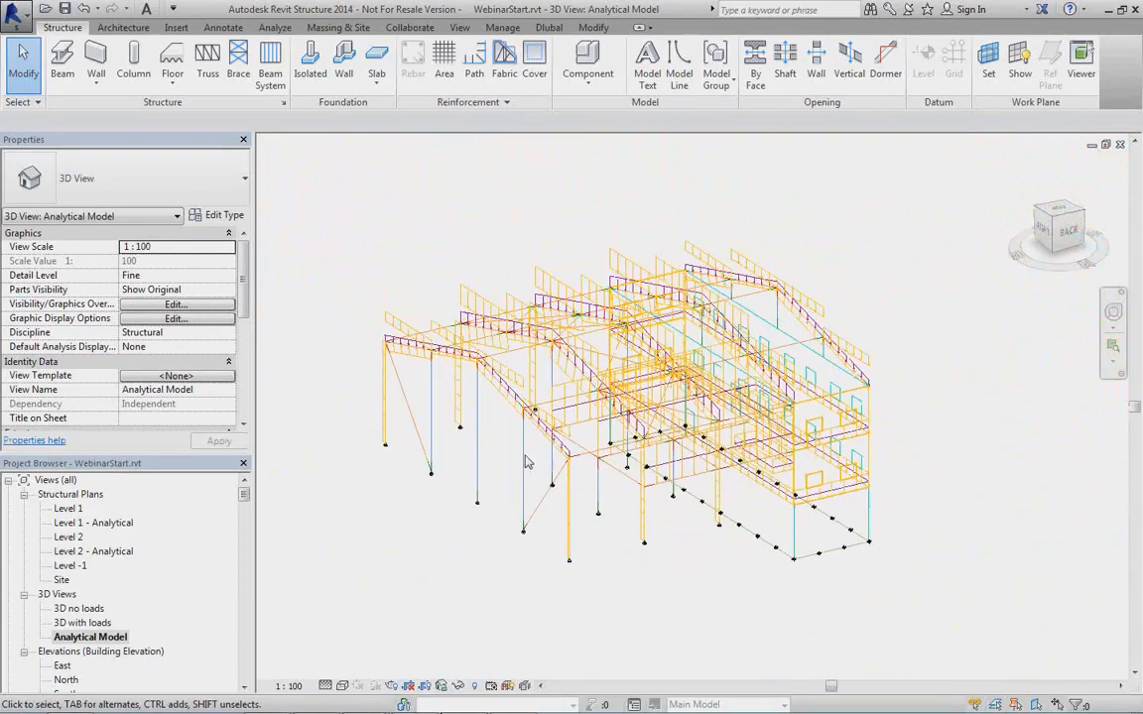
mouse_move(506, 466)
middle_mouse_down("shift")
mouse_move(461, 422)
mouse_move(523, 466)
mouse_move(549, 354)
mouse_move(576, 485)
mouse_move(505, 451)
middle_mouse_up("shift")
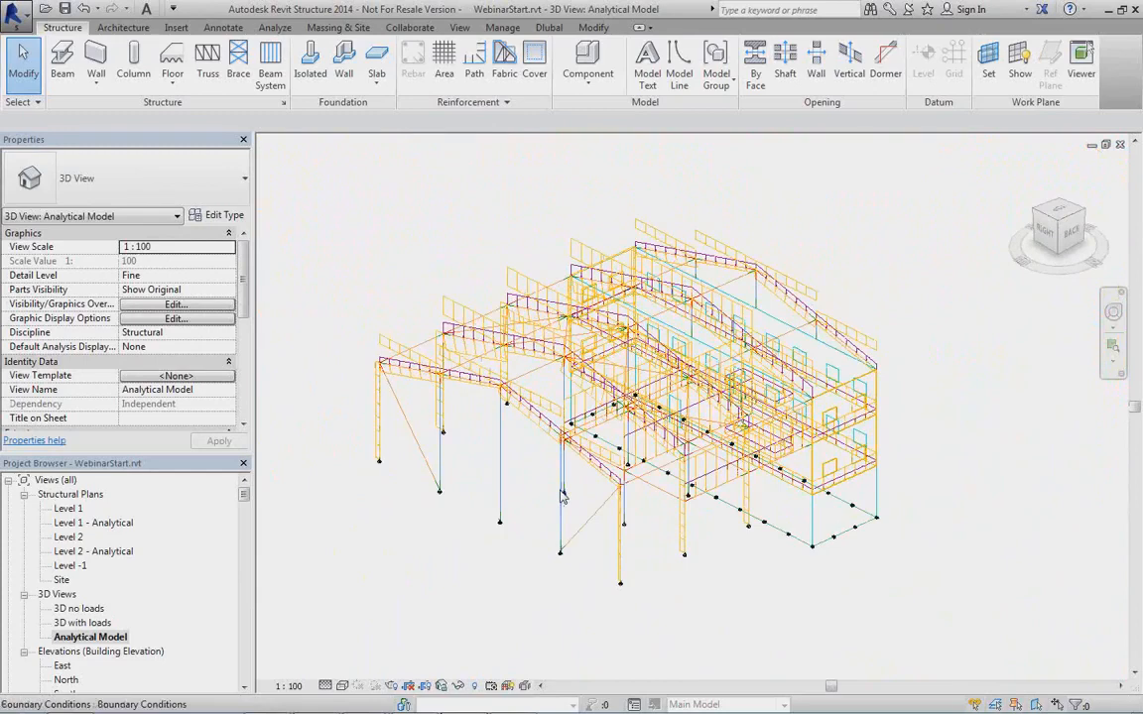
Return to the 3D no loads view and turn off the display of all analytical model categories in it
double_click(79, 608)
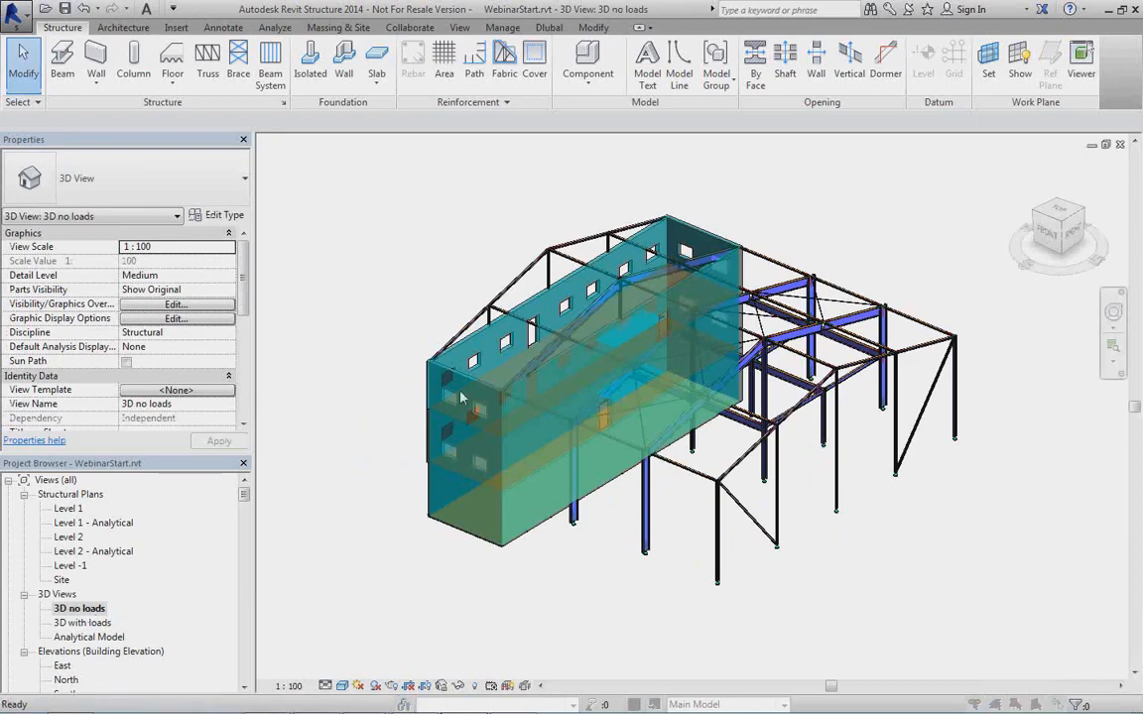
key("v")
key("g")
left_click(605, 235)
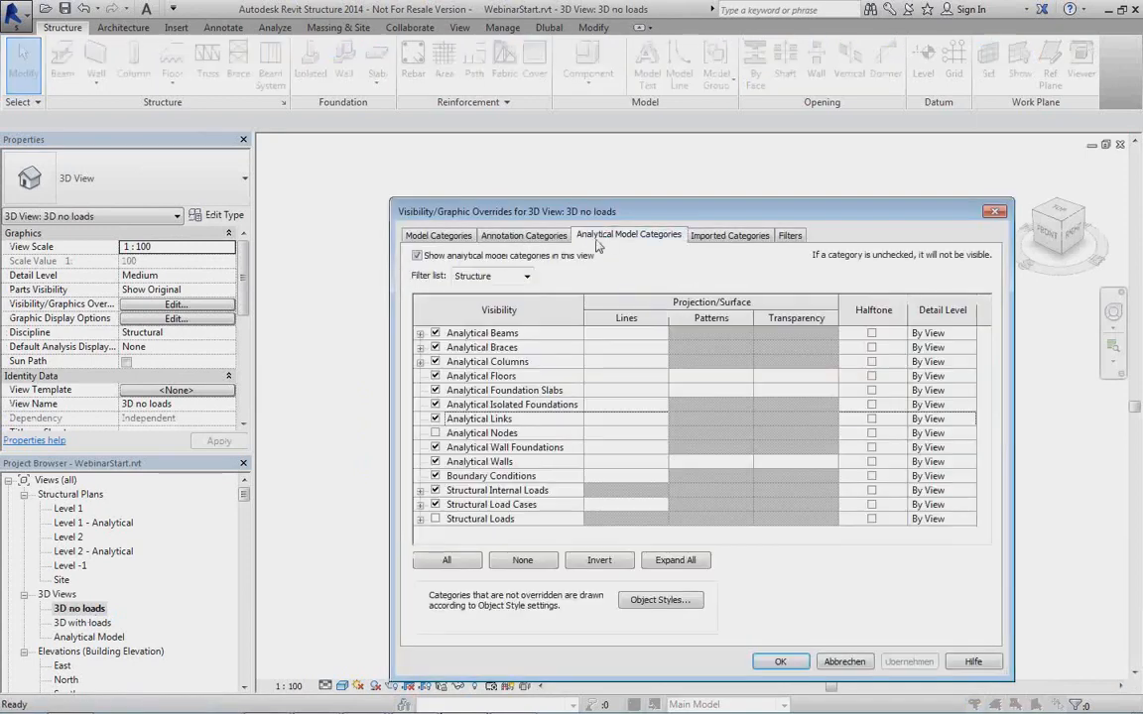
left_click(418, 255)
left_click(779, 661)
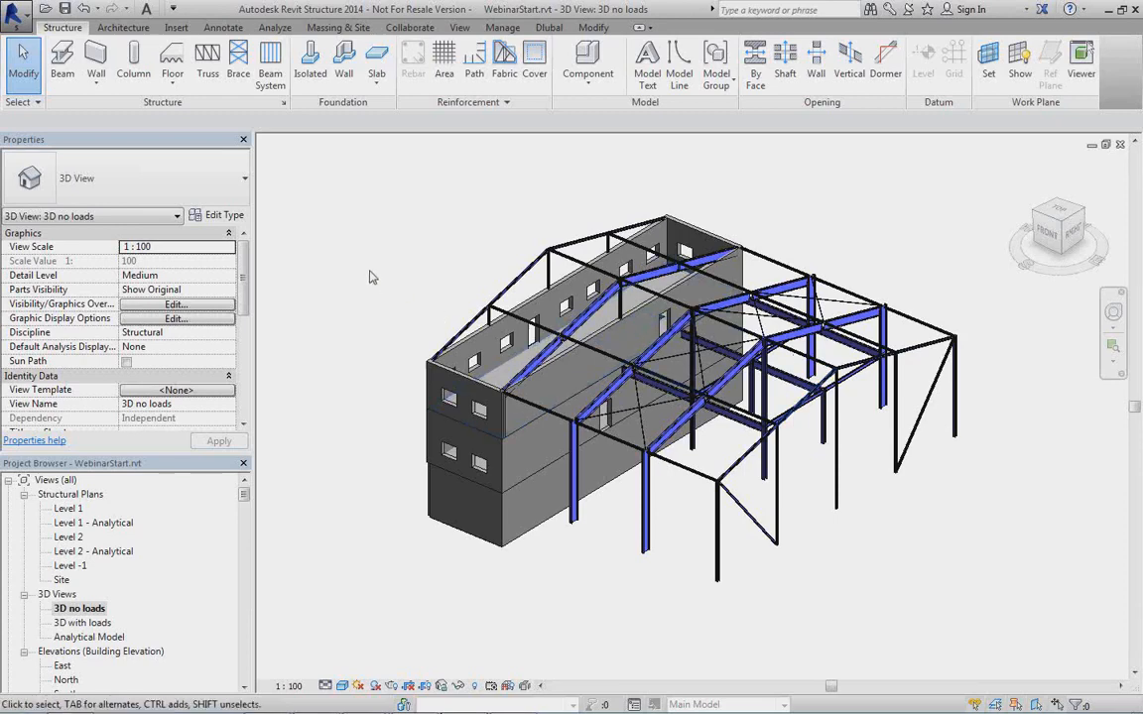
Export the model to RFEM as a new structure, with the self-weight assigned to the Self-weight load case
left_click(548, 27)
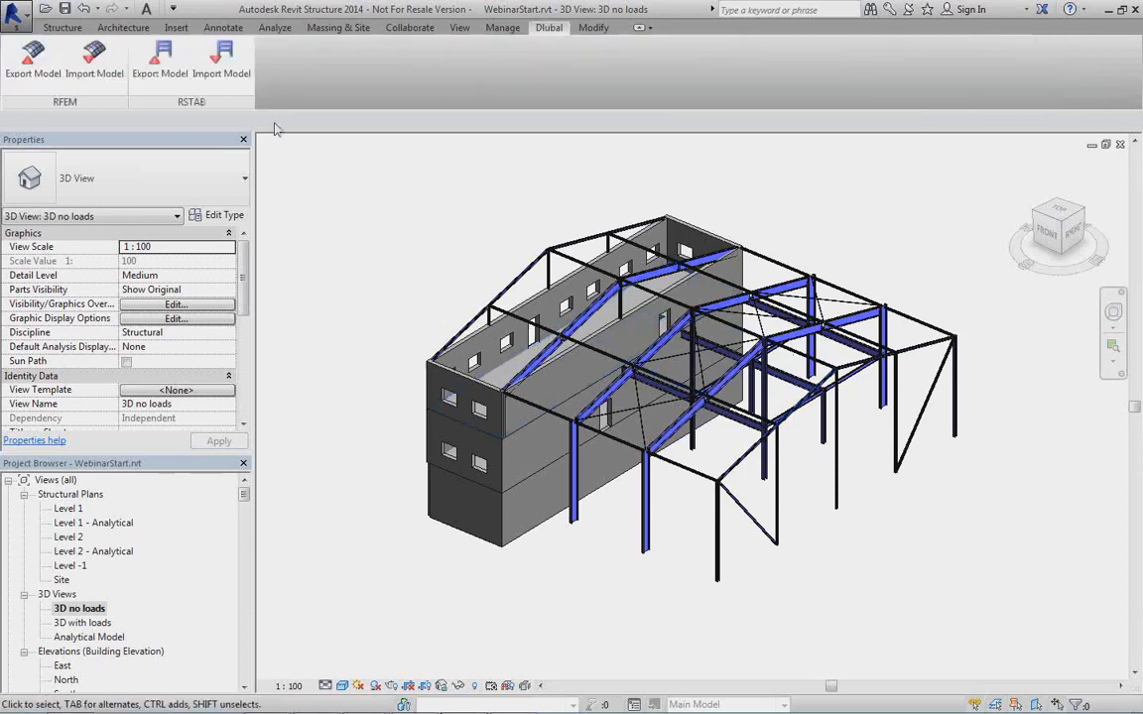
left_click(33, 69)
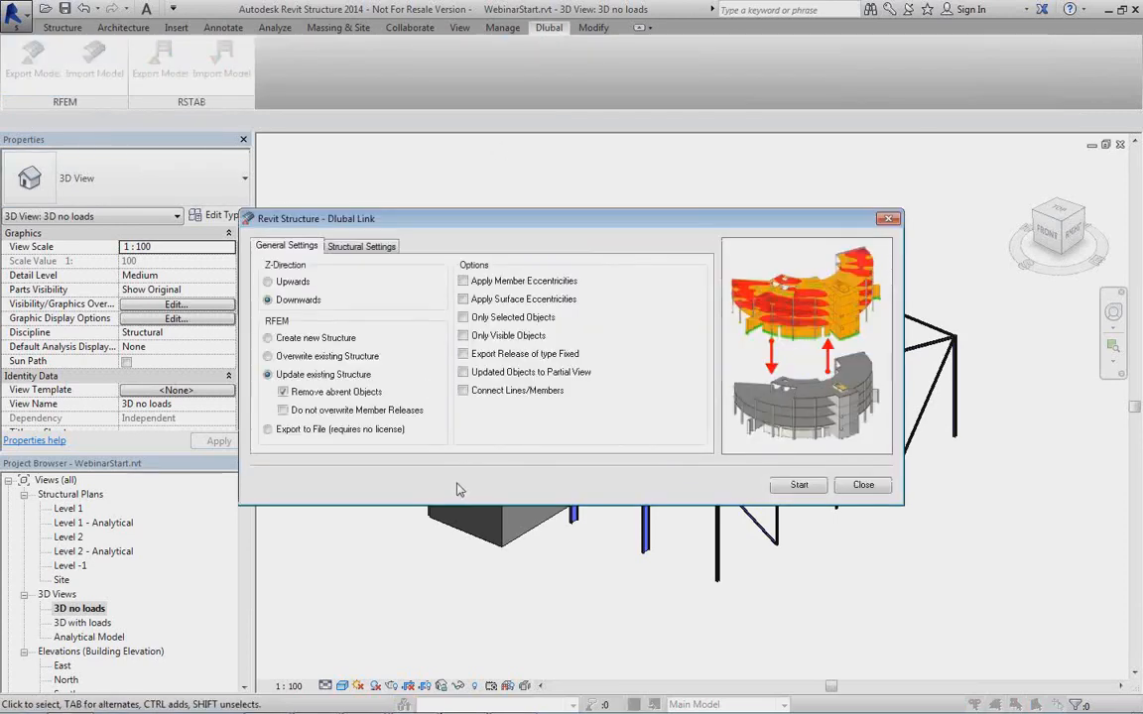
left_click(311, 339)
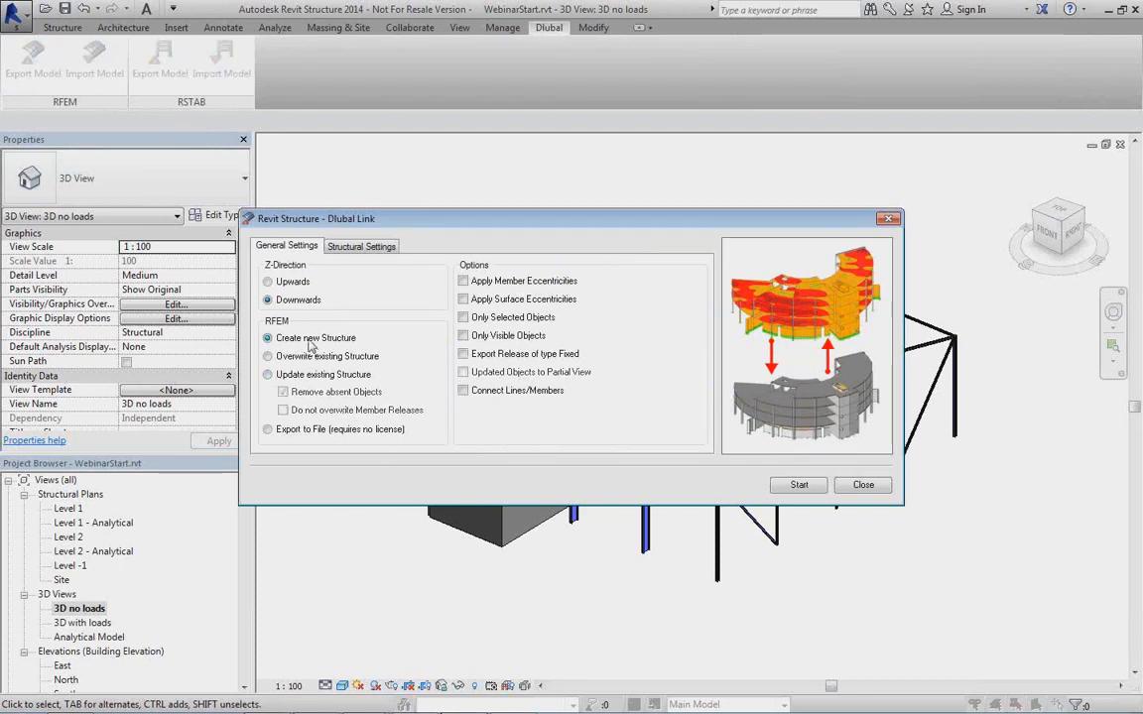
left_click(359, 246)
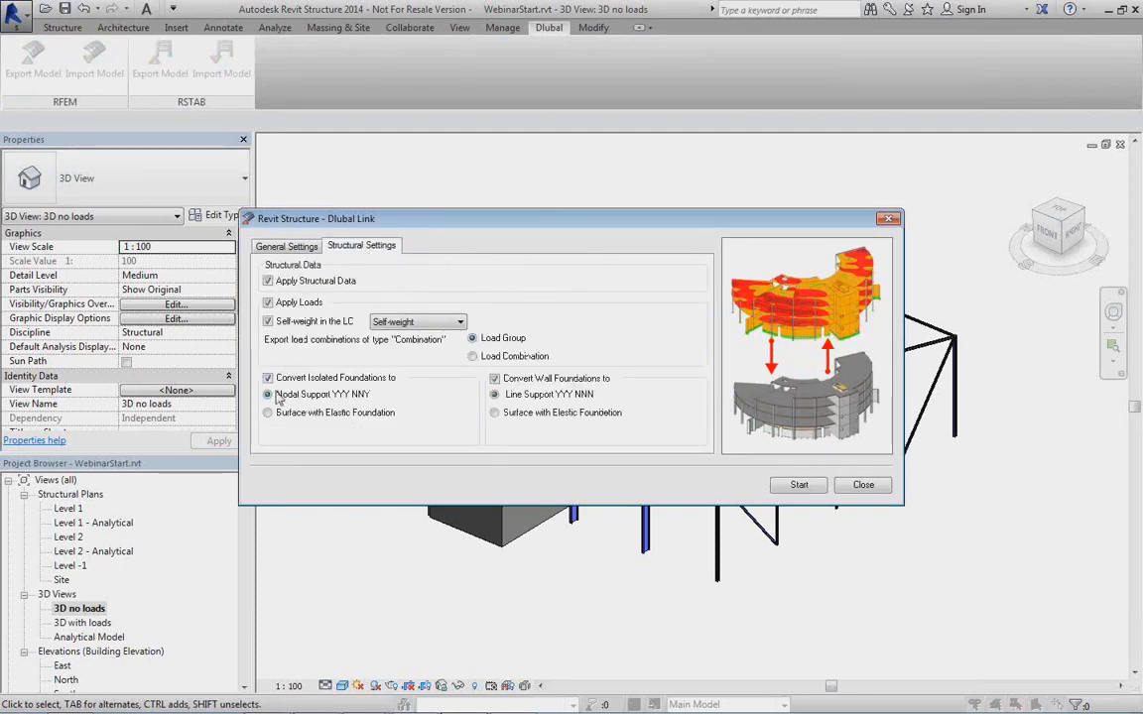
left_click(417, 321)
left_click(397, 338)
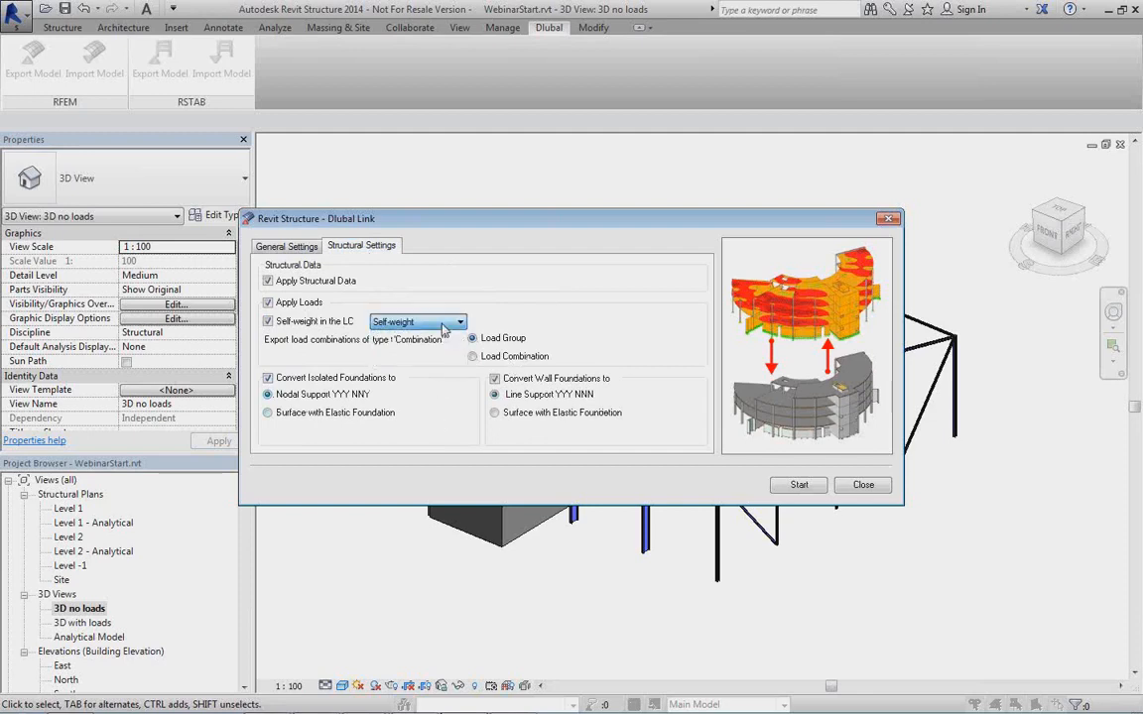
left_click(788, 490)
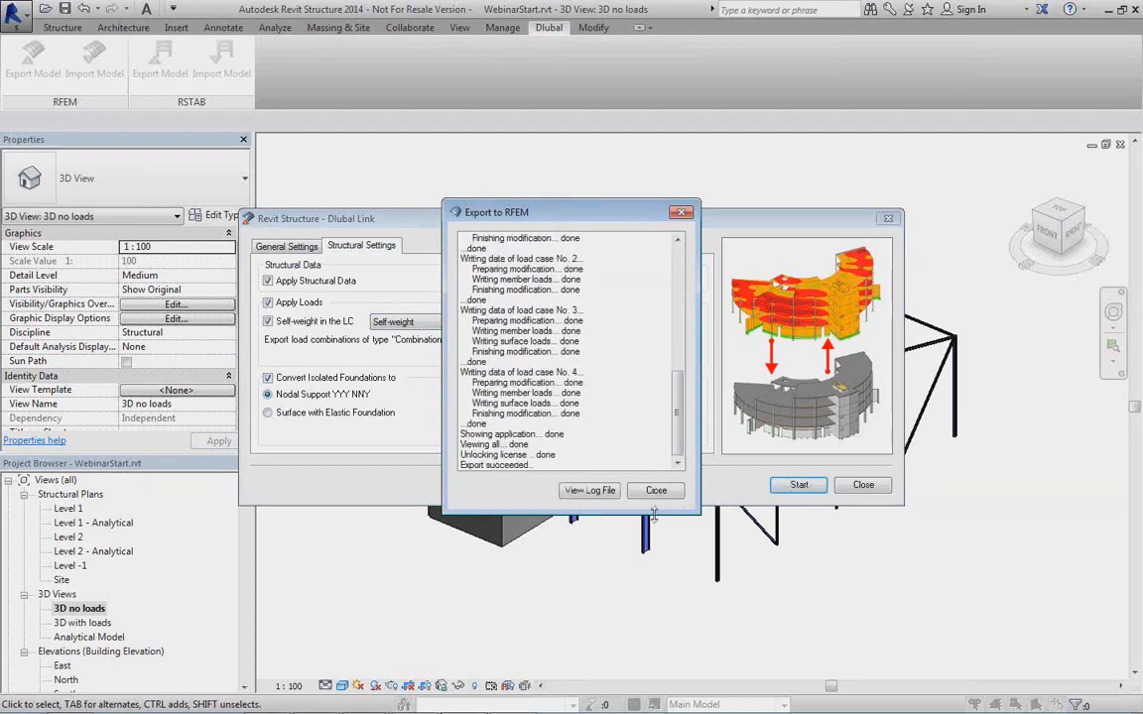
left_click(656, 490)
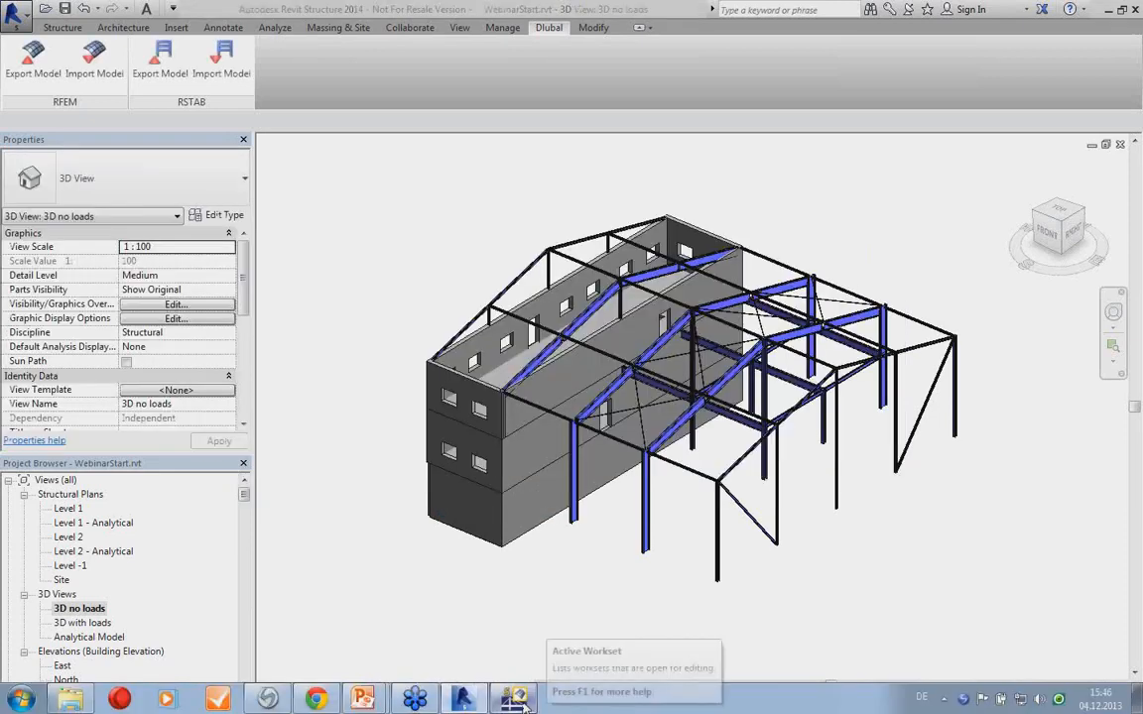
Switch to the exported WebinarStart model in RFEM, hide the work plane grid and fit the whole structure in an isometric view
left_click(518, 699)
double_click(589, 91)
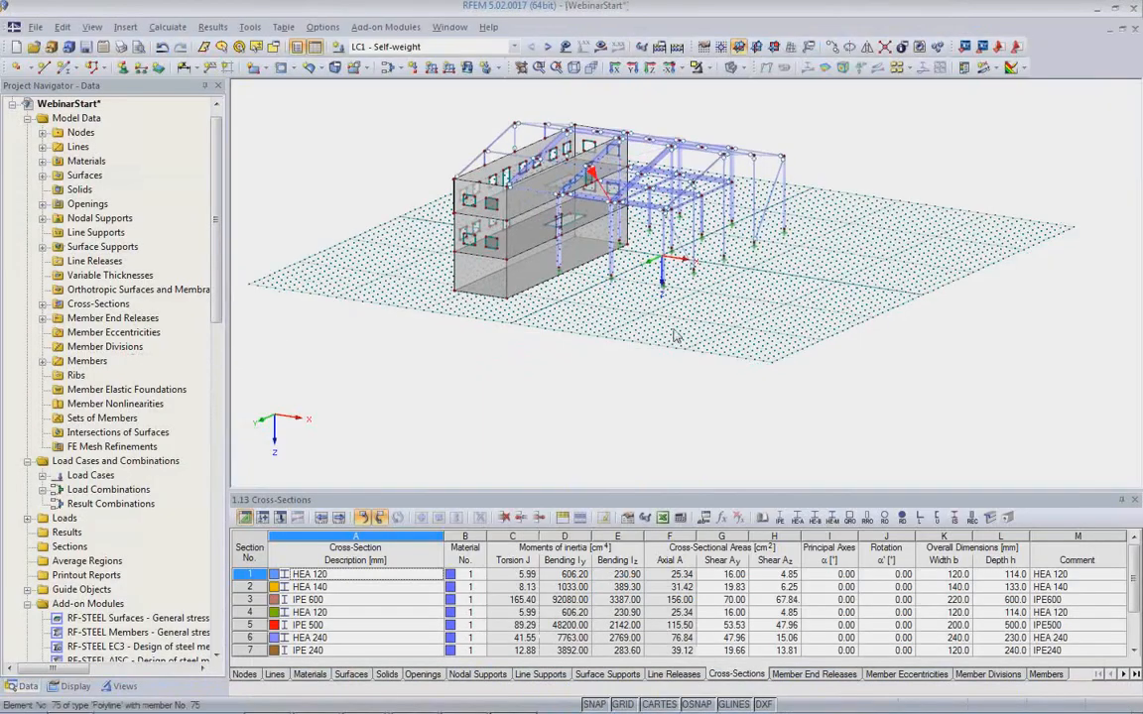
middle_click_drag(676, 331, 627, 424)
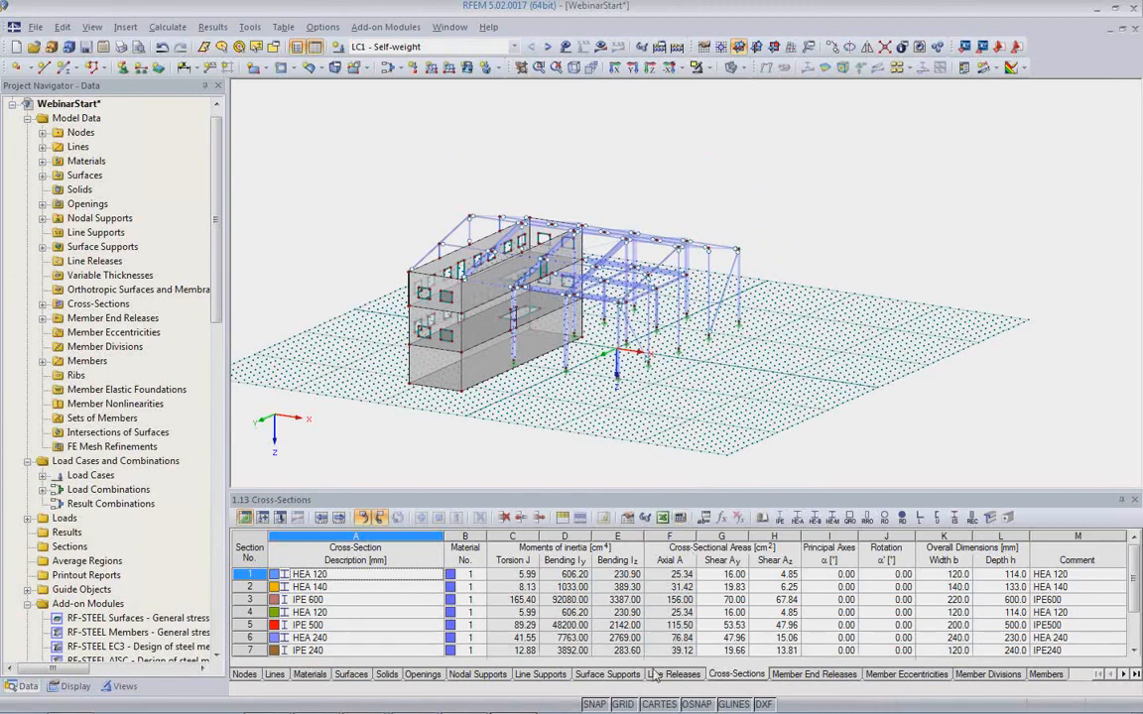
left_click(622, 703)
middle_click_drag(657, 328, 697, 380)
scroll(573, 361, "up", 5)
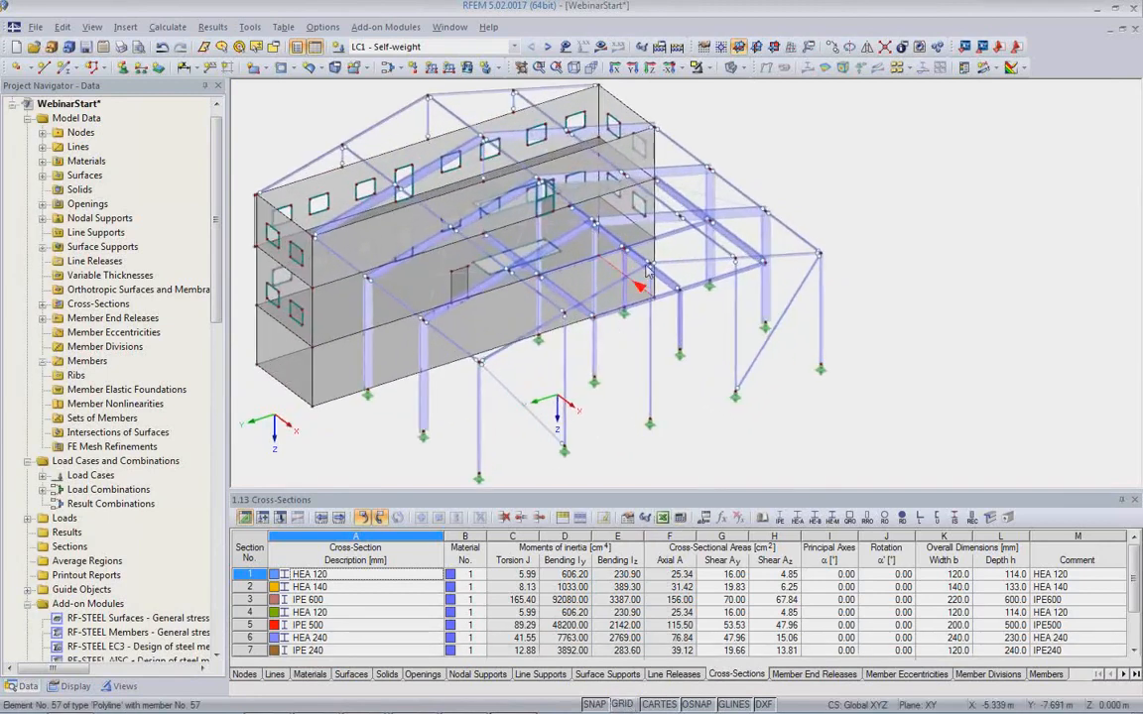
scroll(640, 283, "up", 2)
left_click(520, 68)
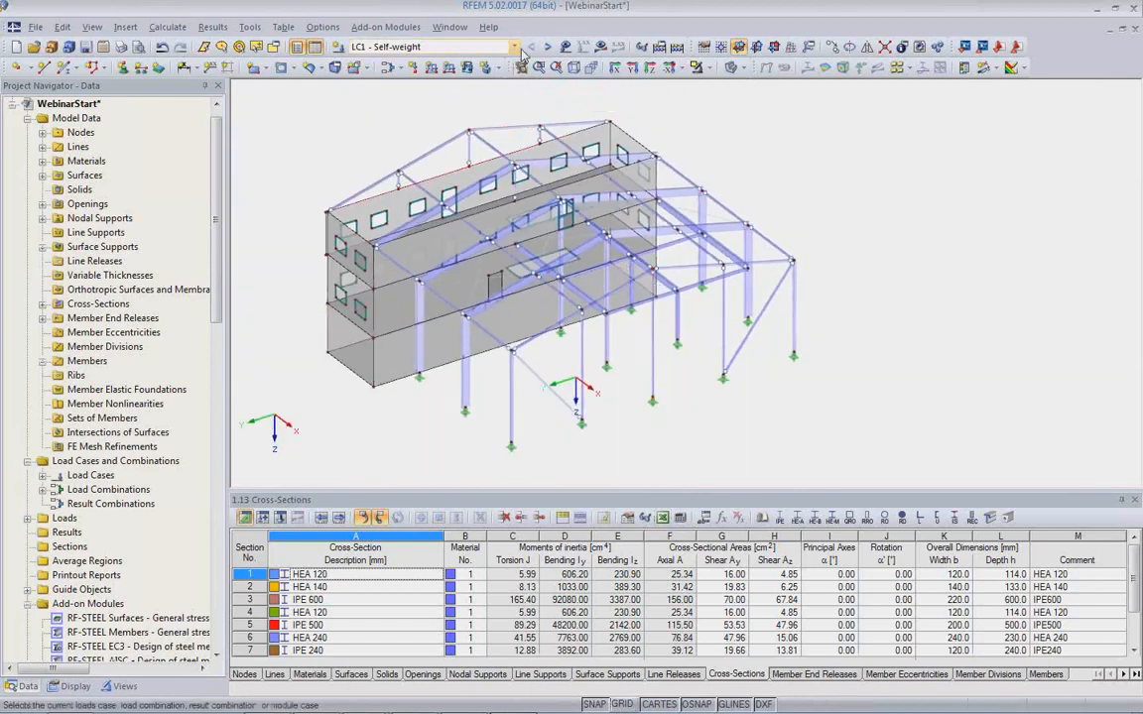
Display the loads on the model and go through the load cases from LC1 Self-weight to LC4 Live
left_click(564, 47)
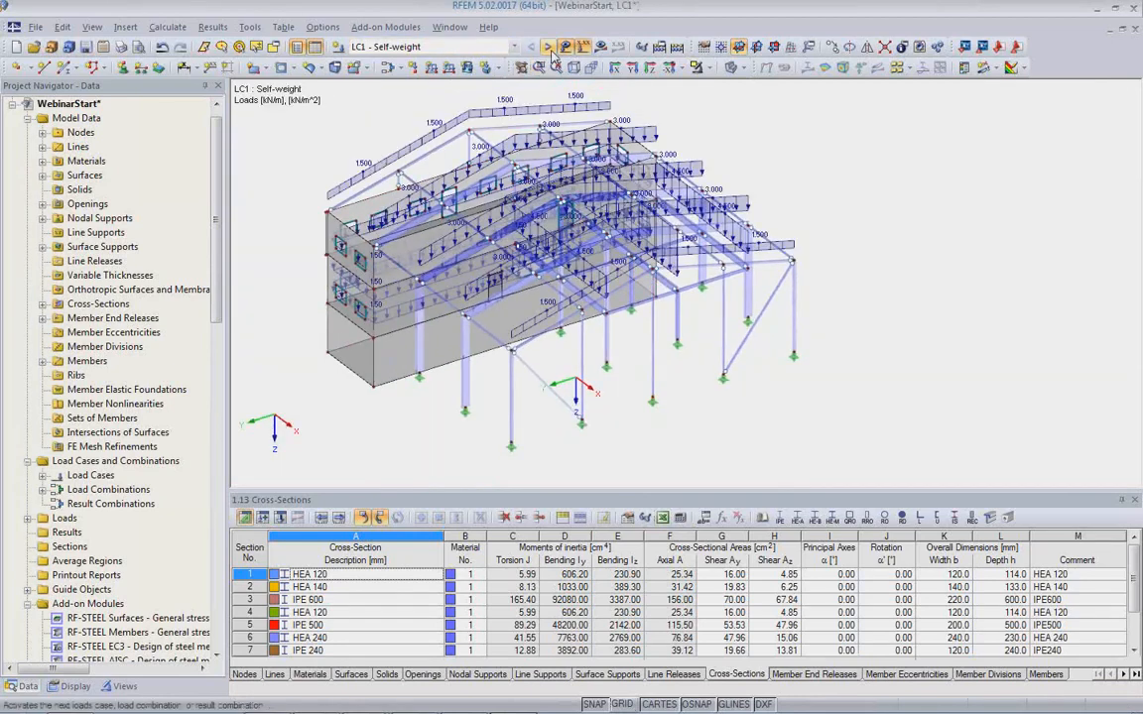
left_click(549, 49)
left_click(549, 49)
left_click(548, 48)
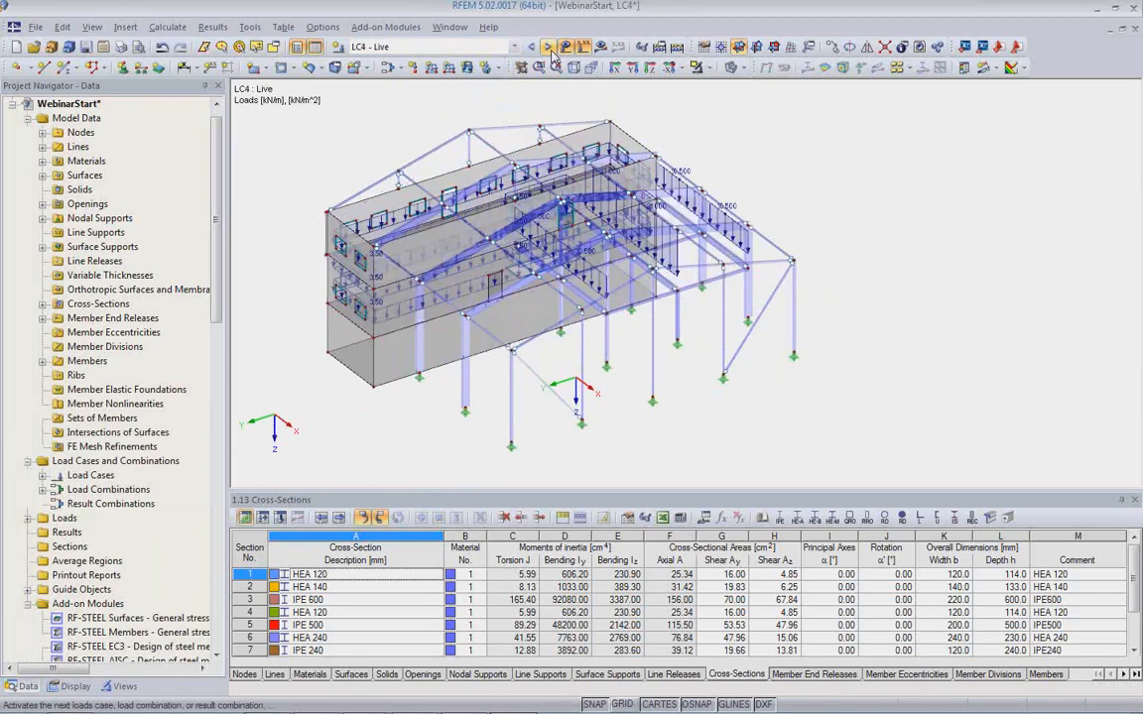
Go through the loads of load combinations CO1, CO2 and CO7, and hide the load display
left_click(548, 49)
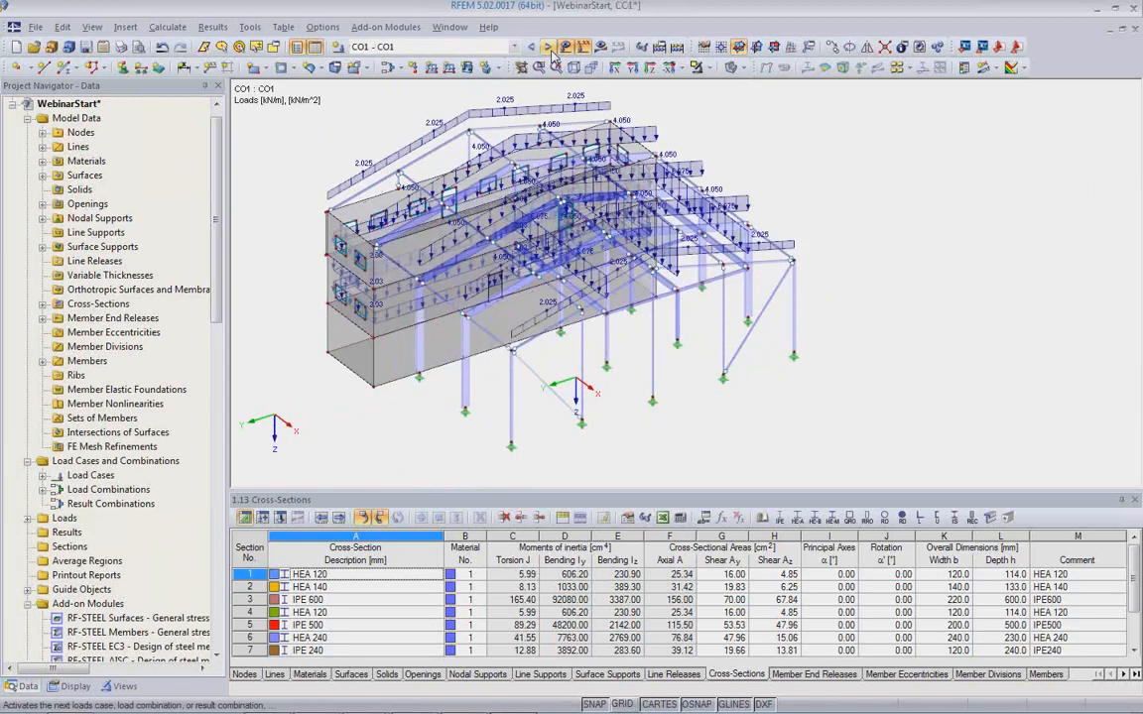
left_click(549, 49)
left_click(514, 47)
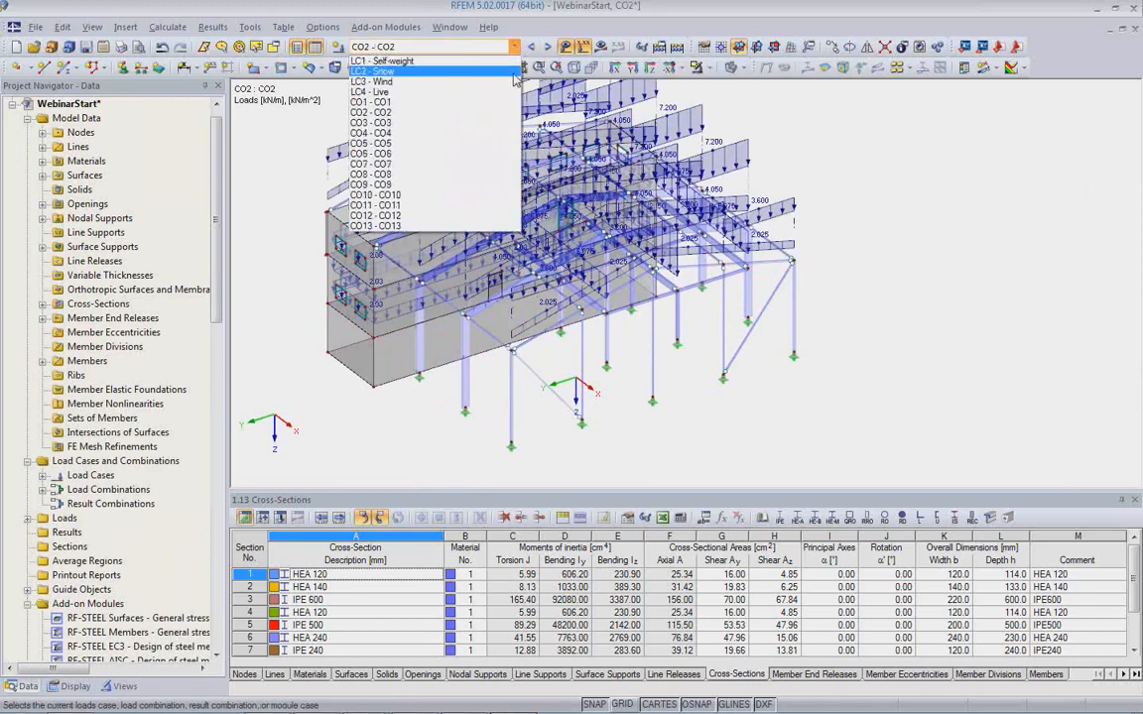
left_click(462, 164)
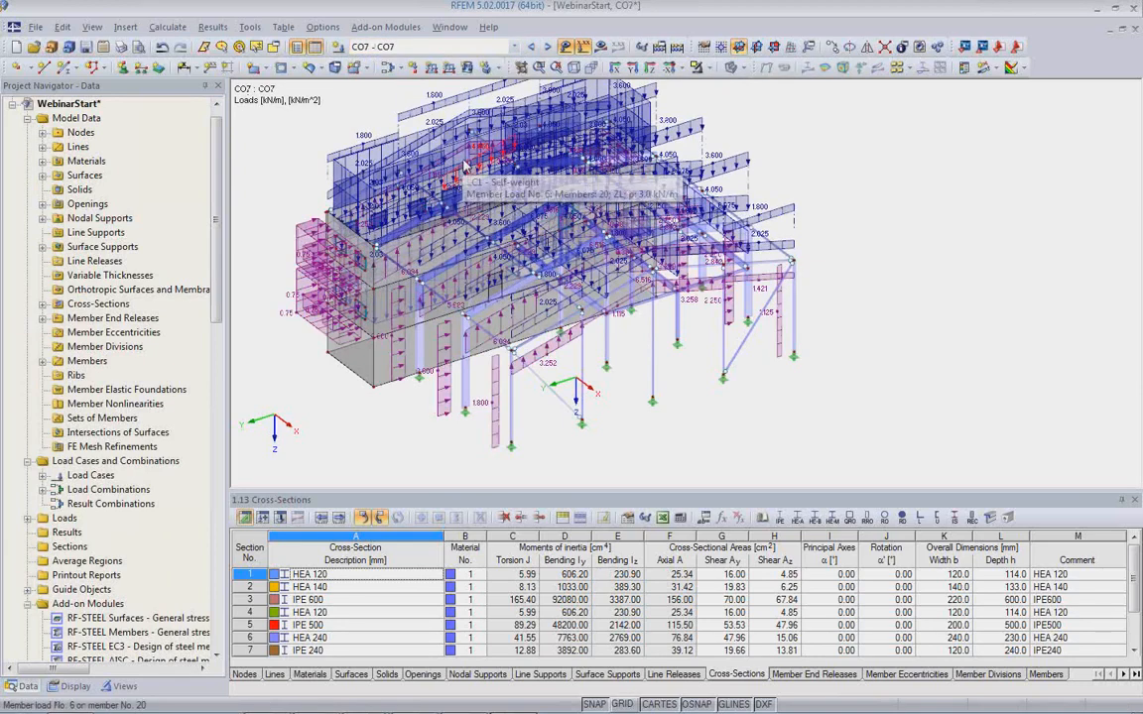
left_click(566, 47)
Isolate the members with cross-section 10 - RD 30 through the generated visibilities and select all of these bracing members
scroll(154, 576, "down", 1)
scroll(154, 575, "down", 1)
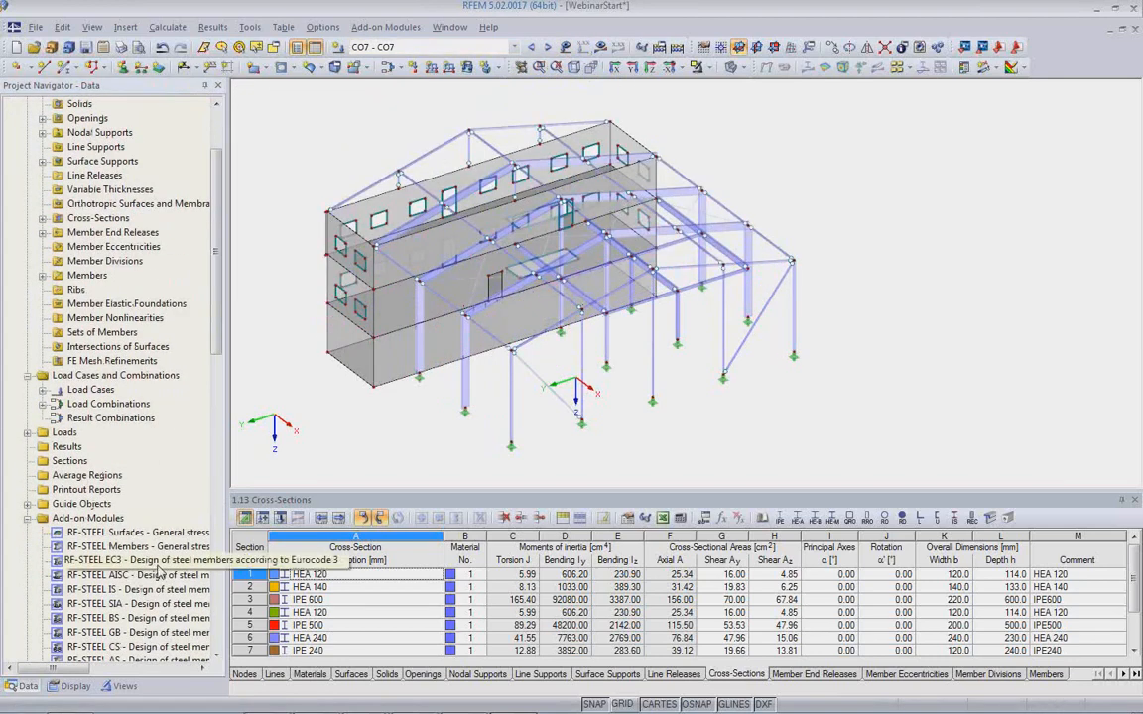
left_click(119, 686)
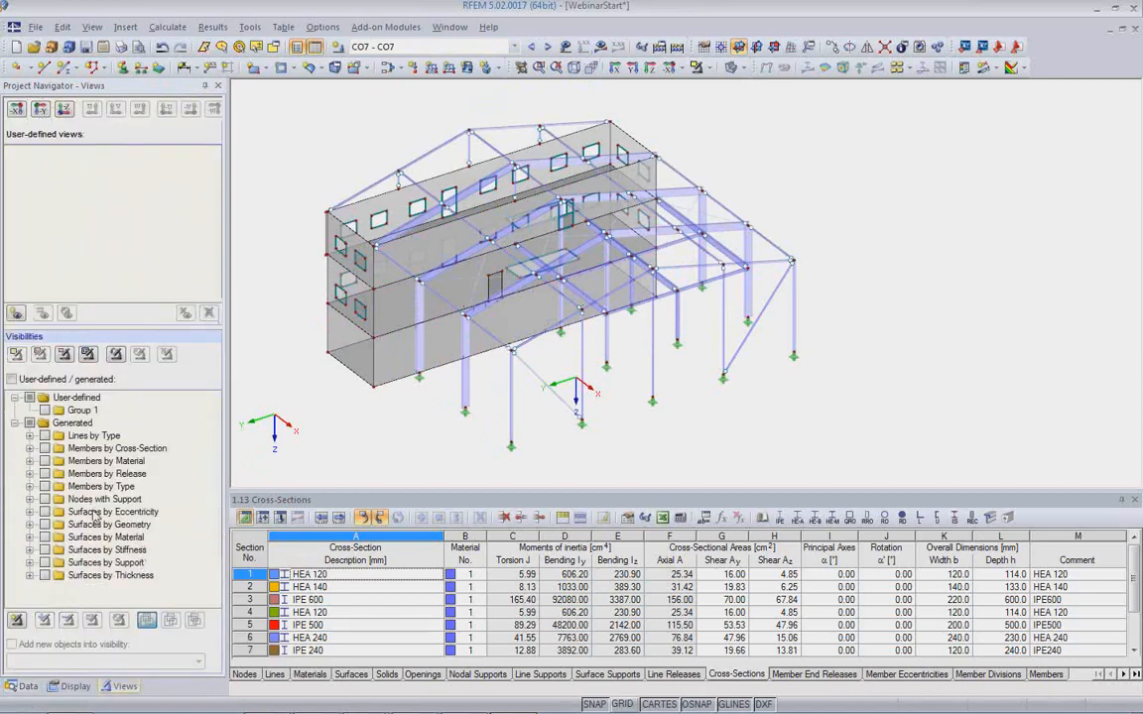
left_click(30, 449)
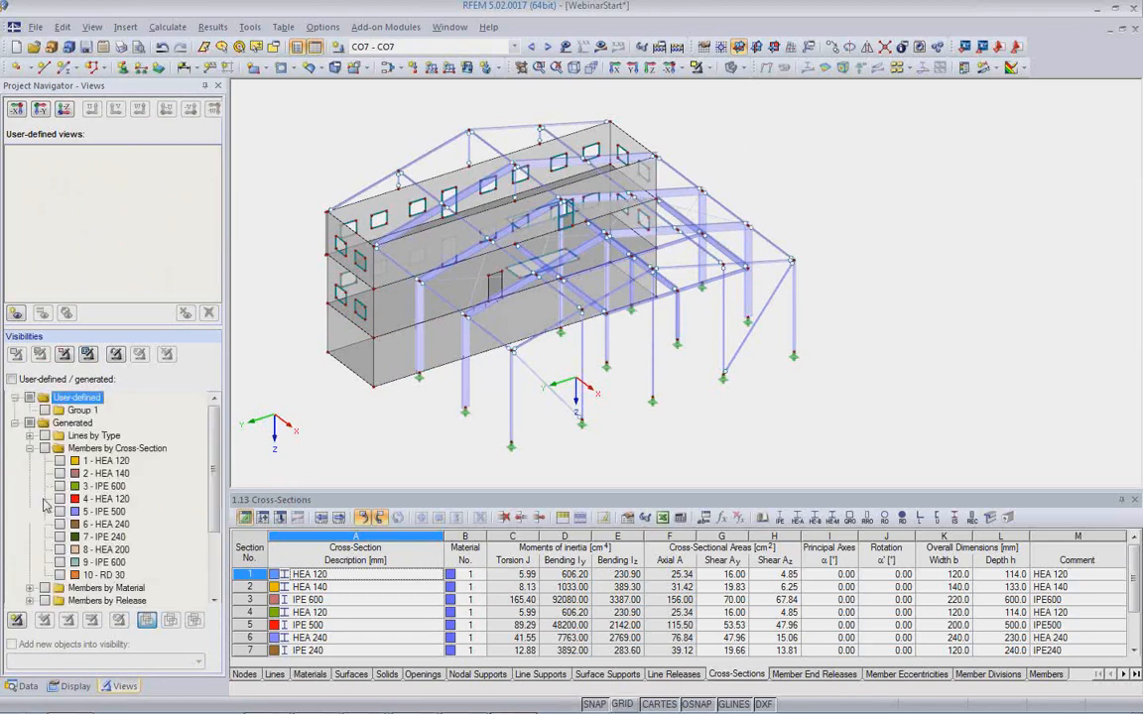
left_click(59, 574)
middle_click_drag(472, 390, 784, 337)
left_click_drag(723, 155, 830, 331)
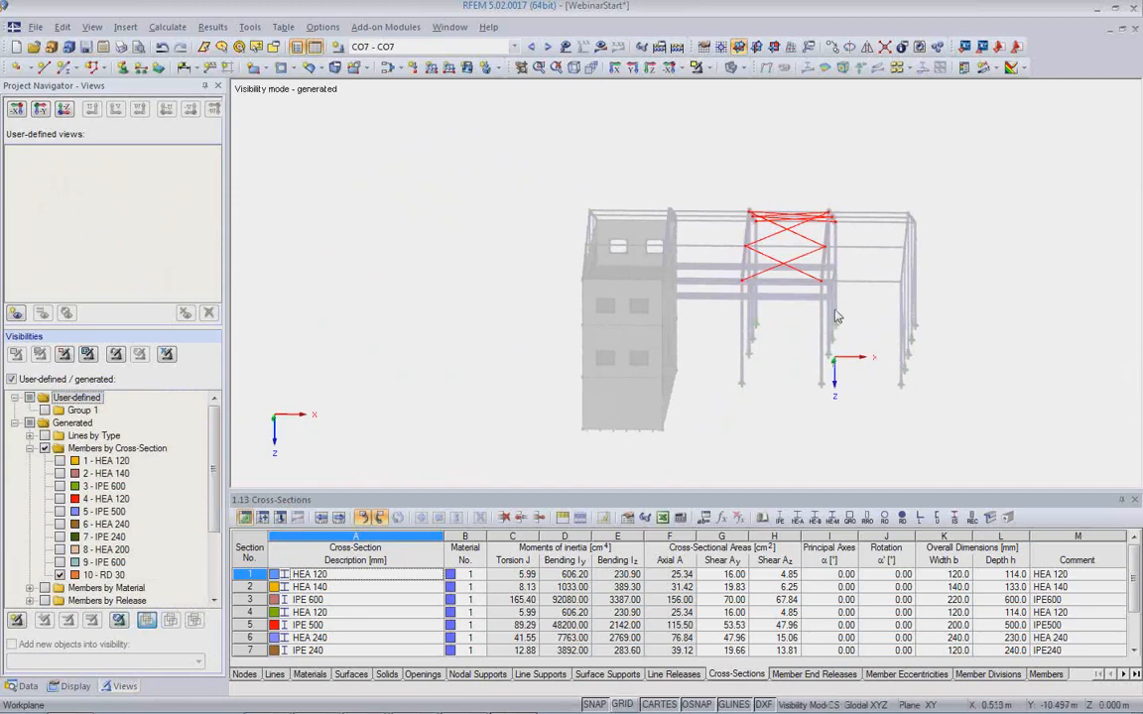
Set the member type of the selected RD 30 bracing members to Tension and return to showing the whole model
double_click(772, 245)
left_click(749, 221)
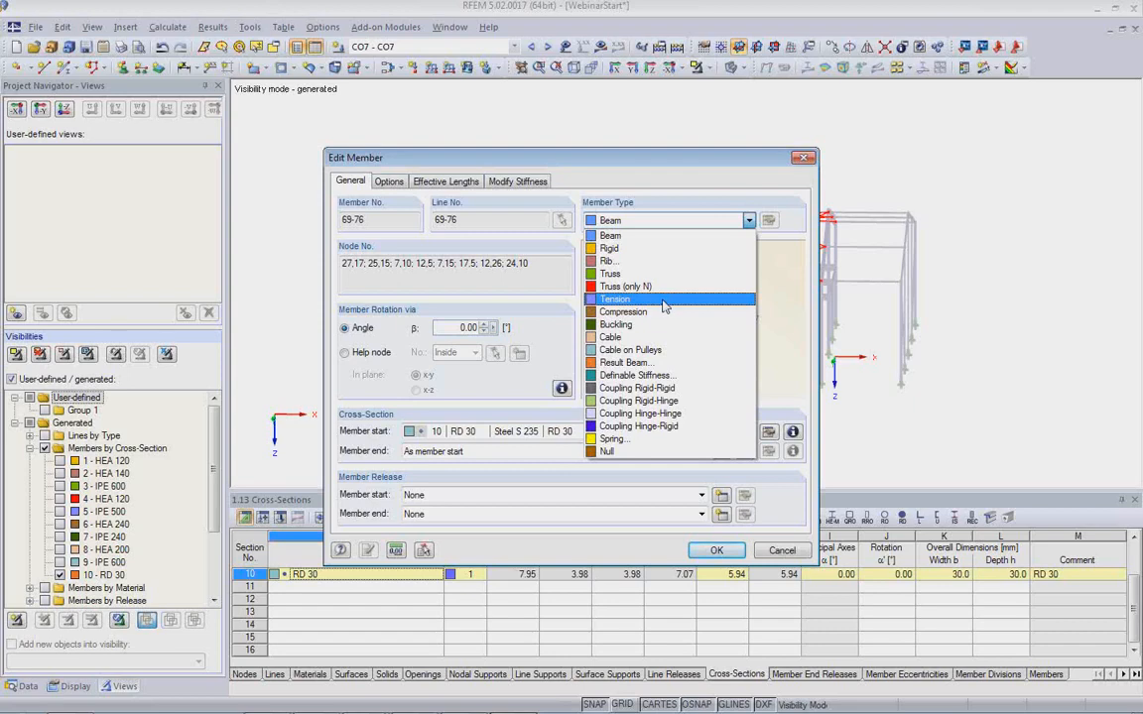
left_click(664, 306)
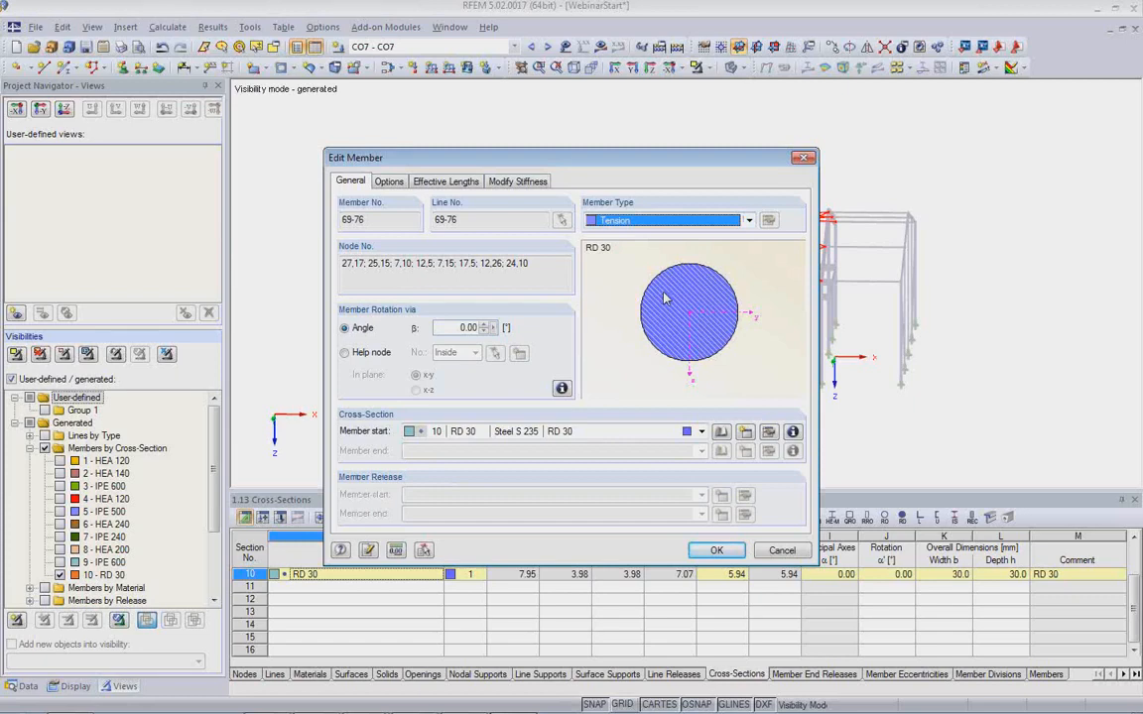
left_click(615, 373)
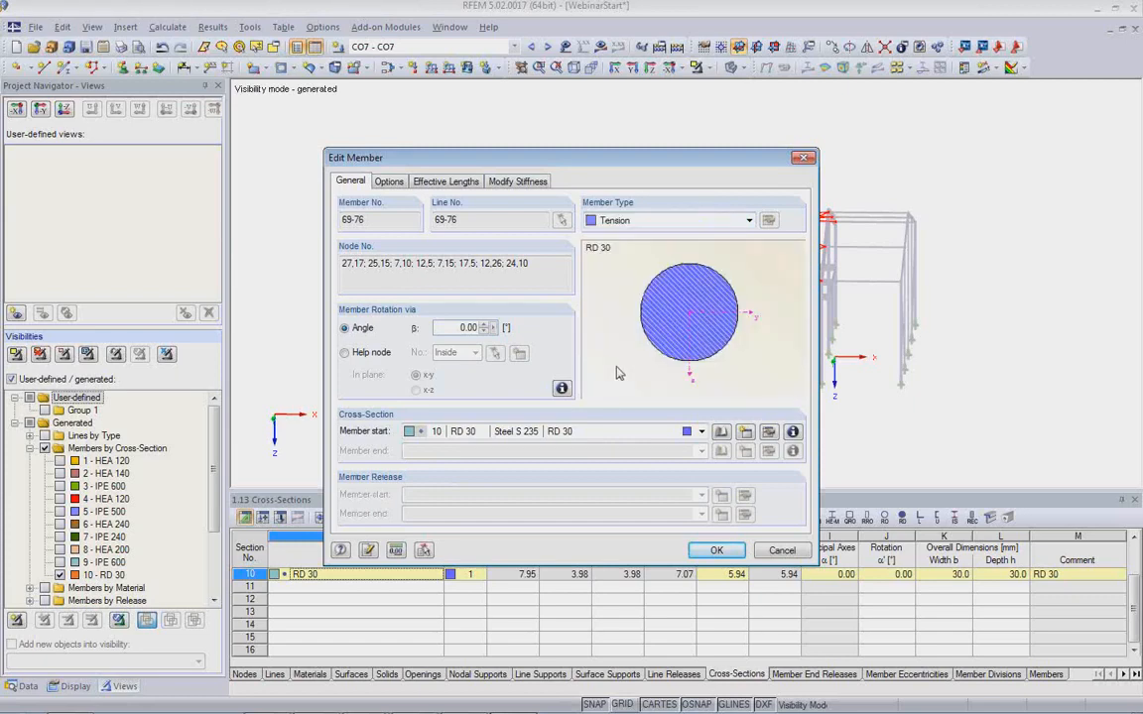
left_click(718, 552)
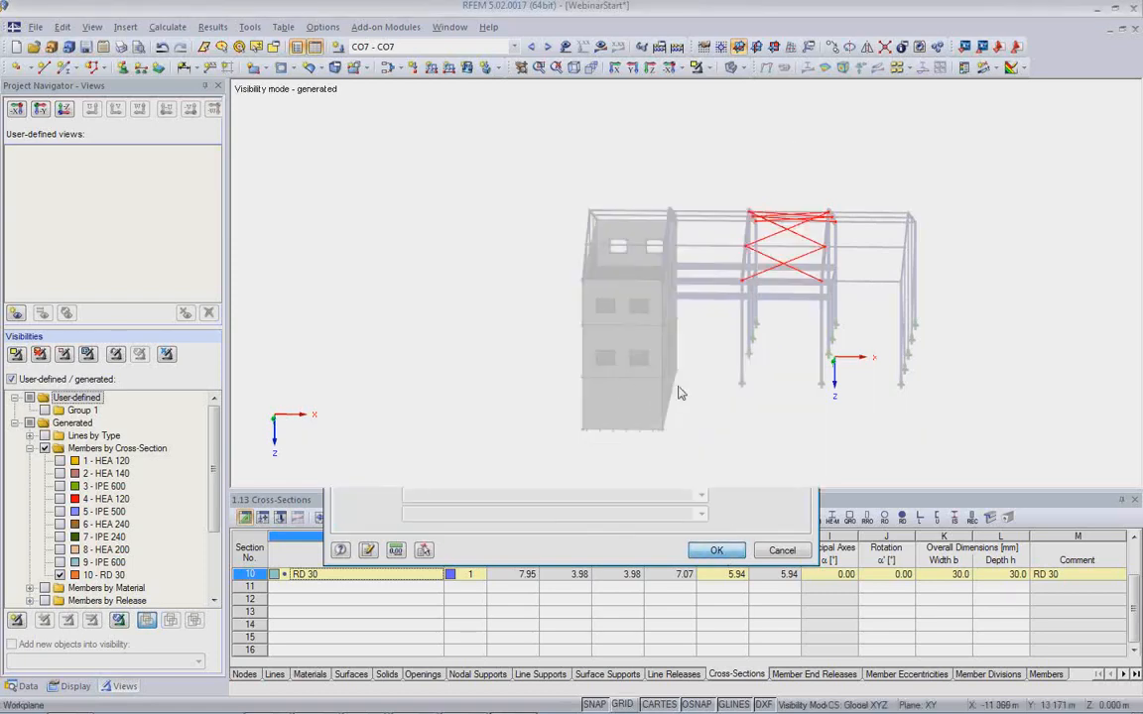
left_click(166, 354)
middle_click_drag(747, 375, 594, 415, "ctrl")
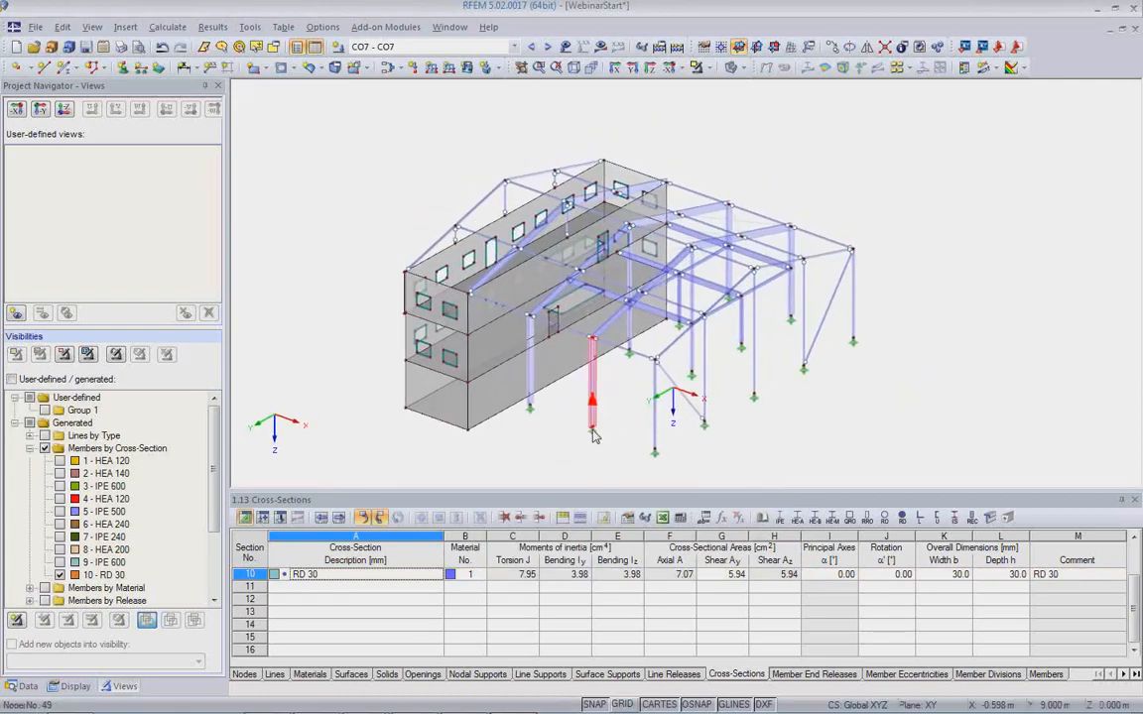
Set up an RF-STEEL EC3 ultimate limit state design of all members for load combinations CO1 to CO13, without the individual load cases
left_click(36, 685)
scroll(149, 615, "down", 1)
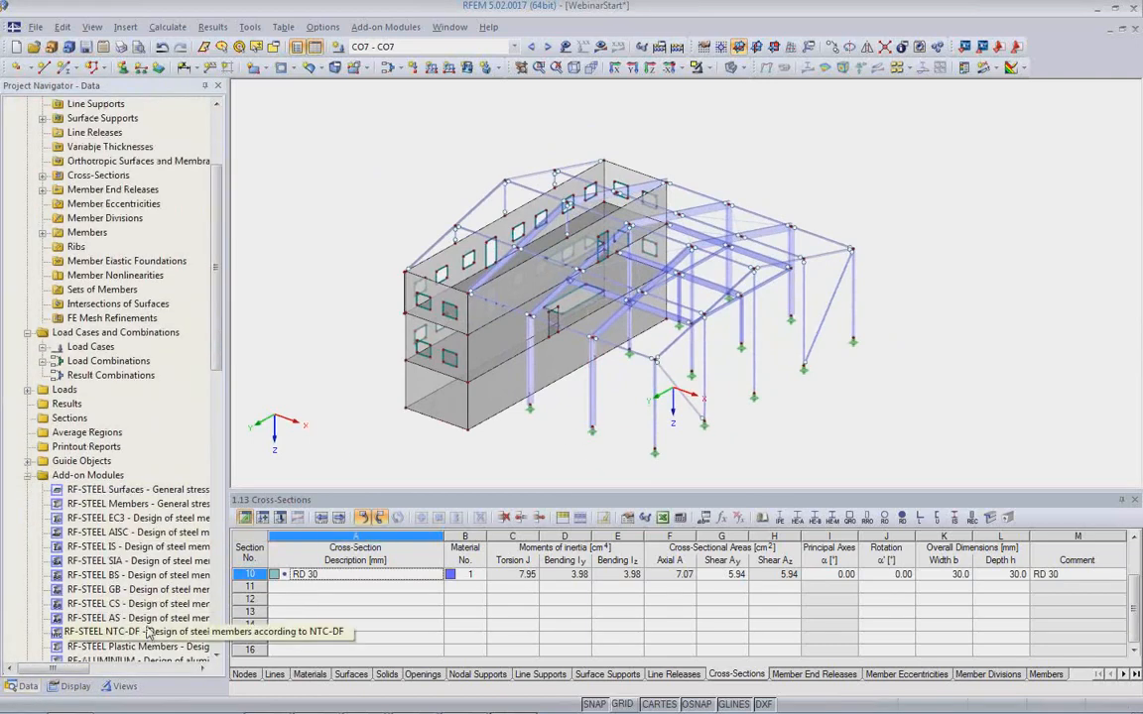
double_click(139, 518)
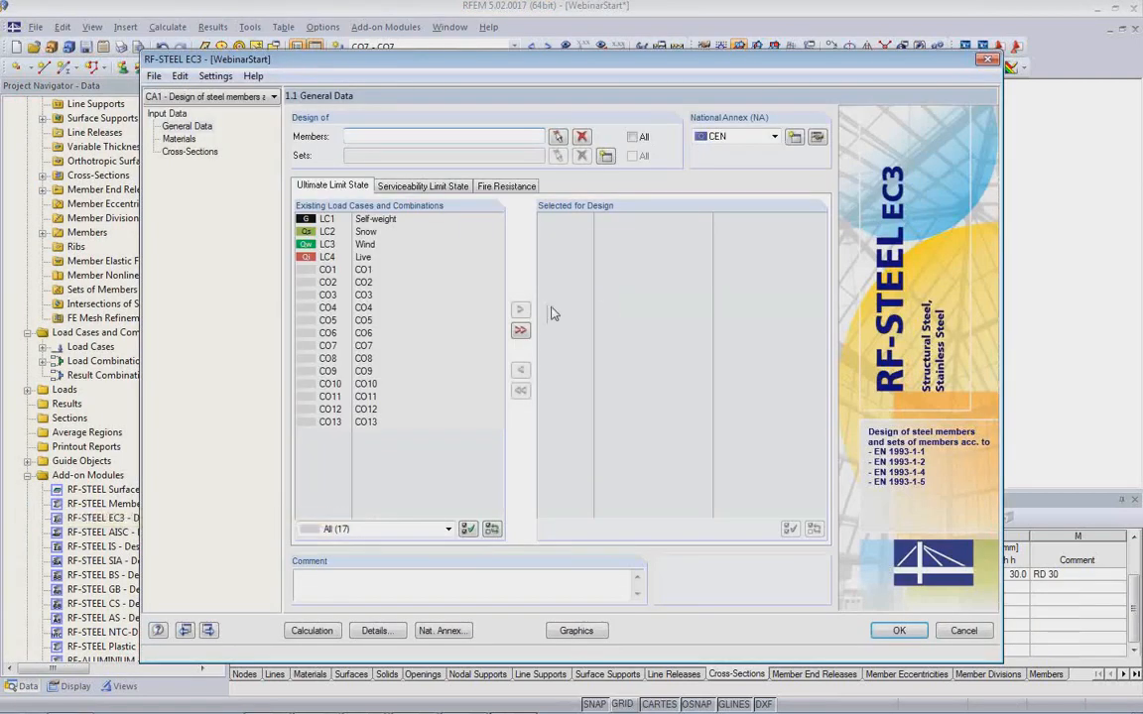
left_click(521, 333)
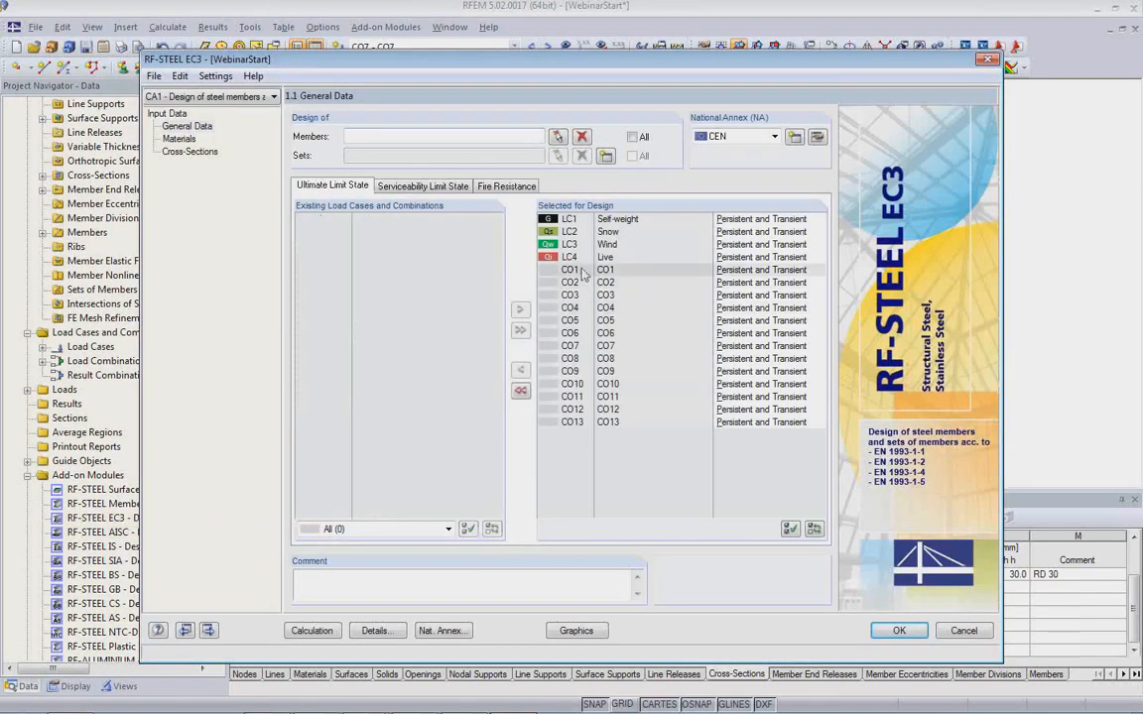
double_click(571, 219)
double_click(572, 219)
double_click(571, 219)
double_click(572, 219)
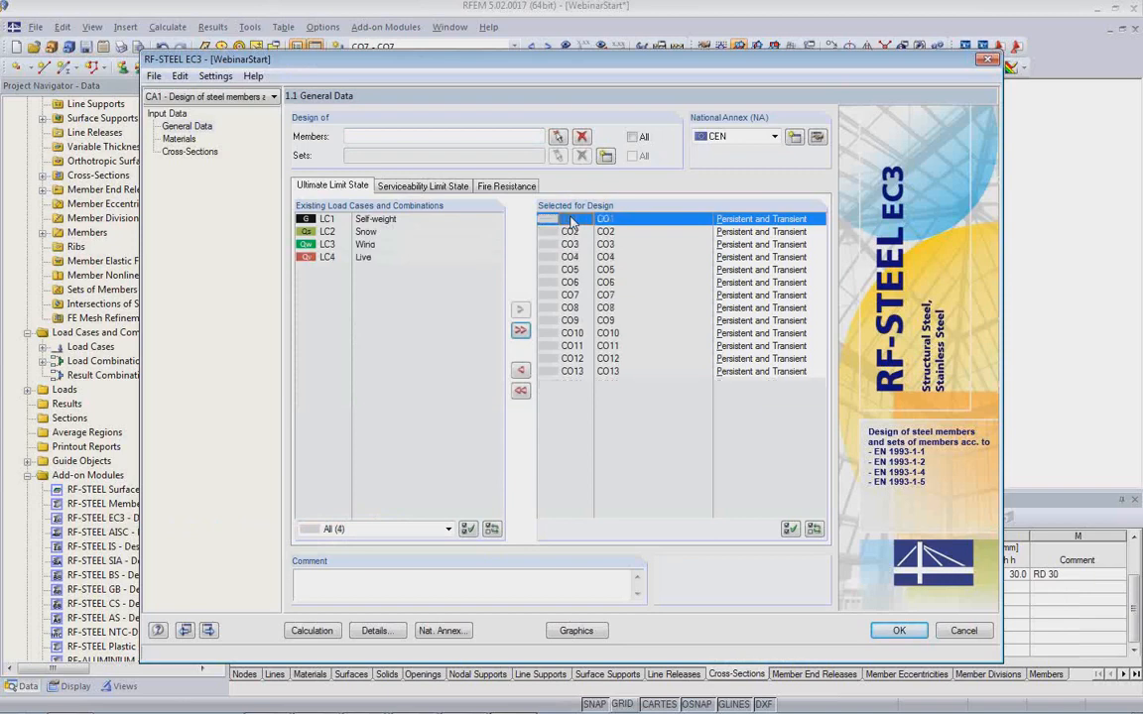
left_click(632, 137)
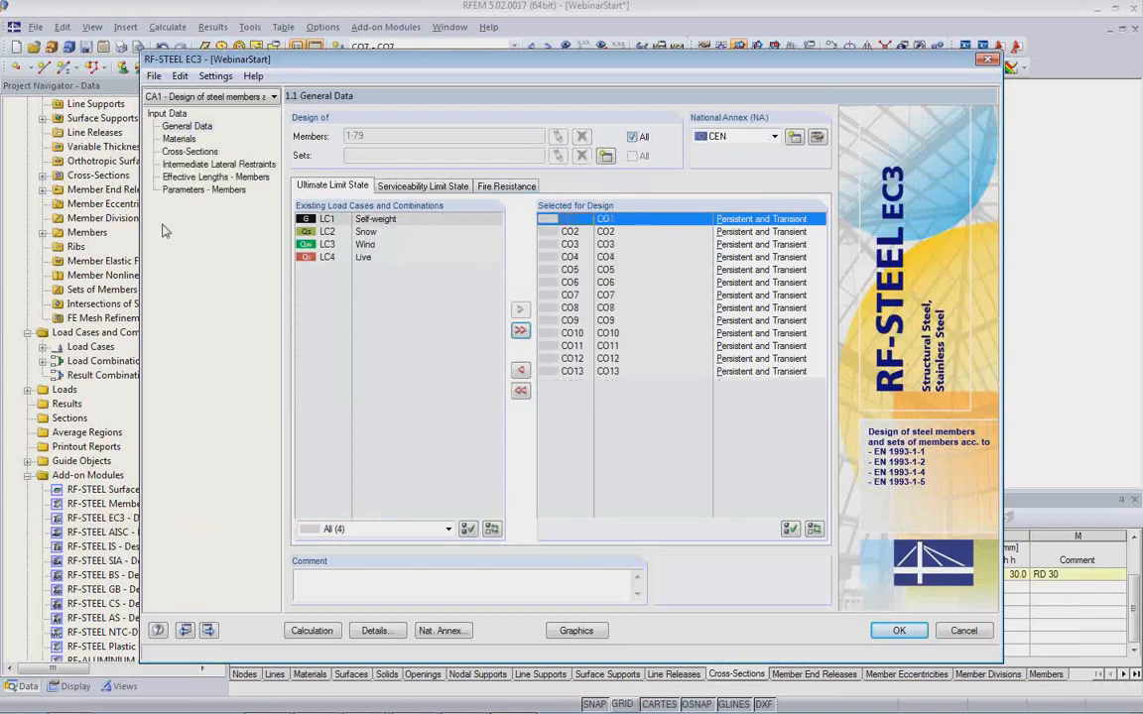
Set cross-section 3 (IPE 600, the roof beams) in the steel design to be optimized From Current Row
left_click(190, 152)
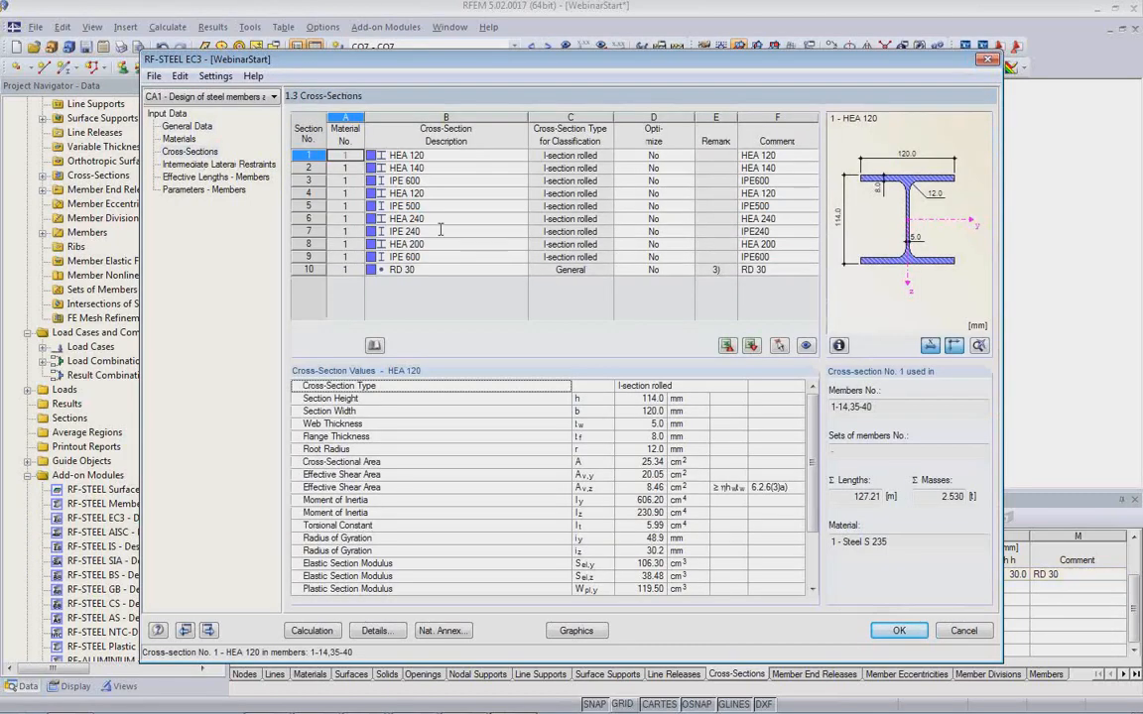
left_click_drag(506, 64, 529, 376)
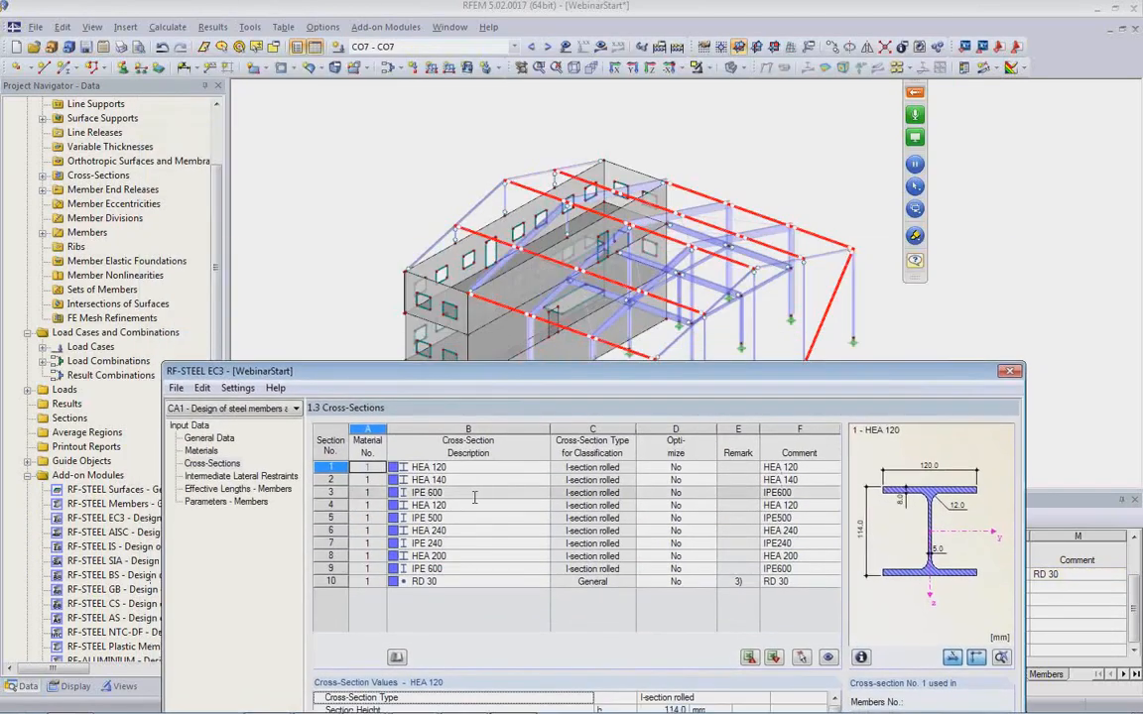
left_click(467, 492)
left_click(674, 492)
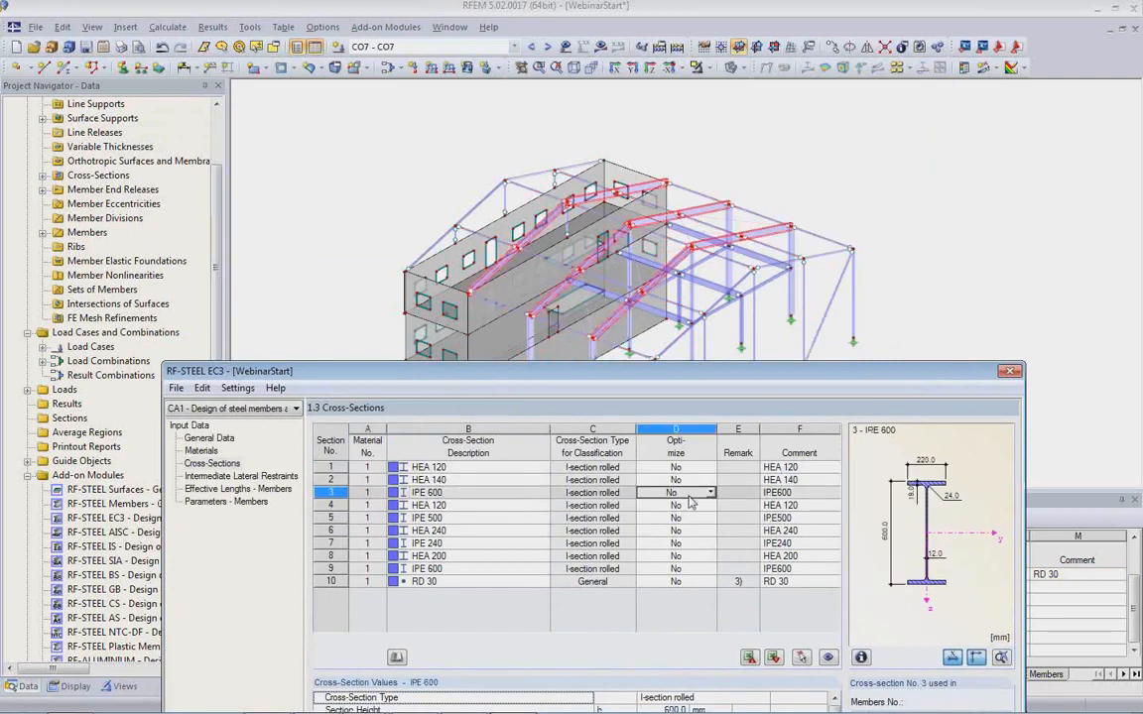
left_click(711, 493)
left_click(671, 517)
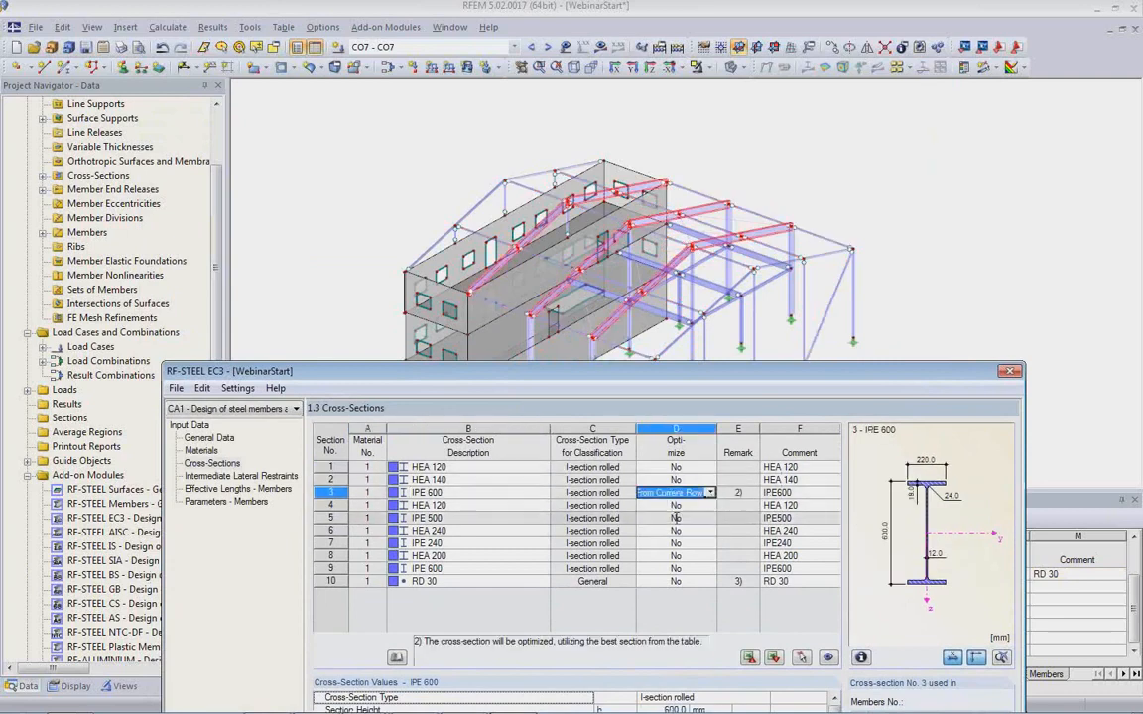
Set cross-section 9 (IPE 600, the columns) to be optimized From Current Row and run the design calculation
left_click(503, 569)
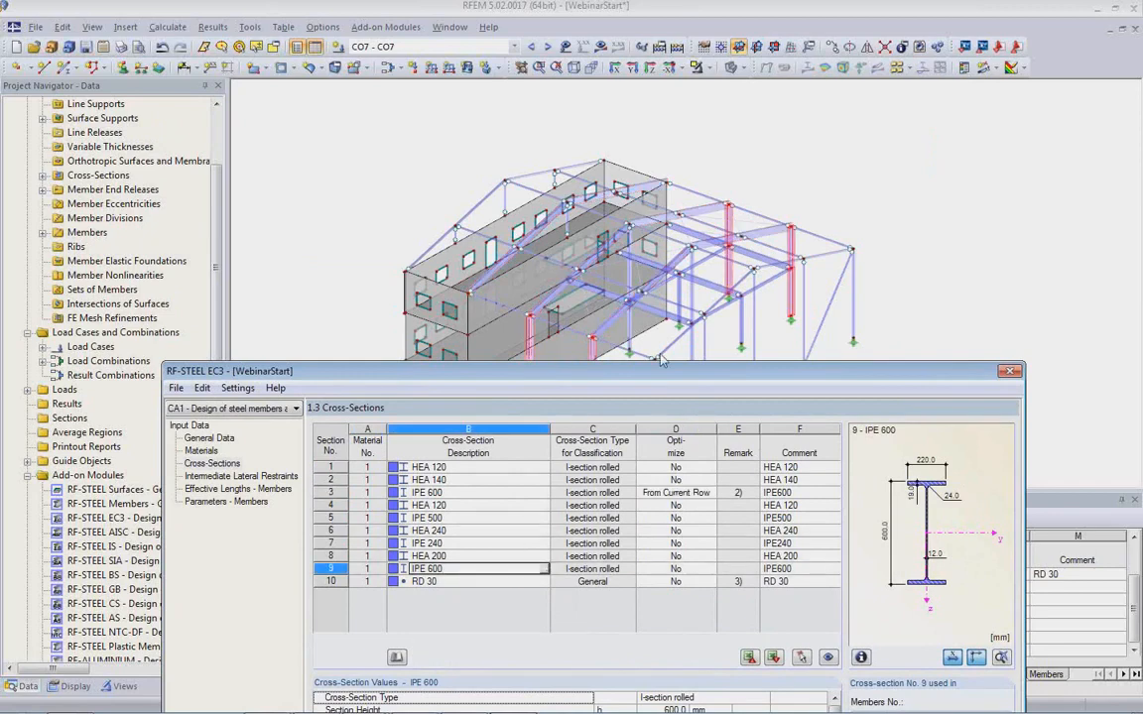
left_click(674, 569)
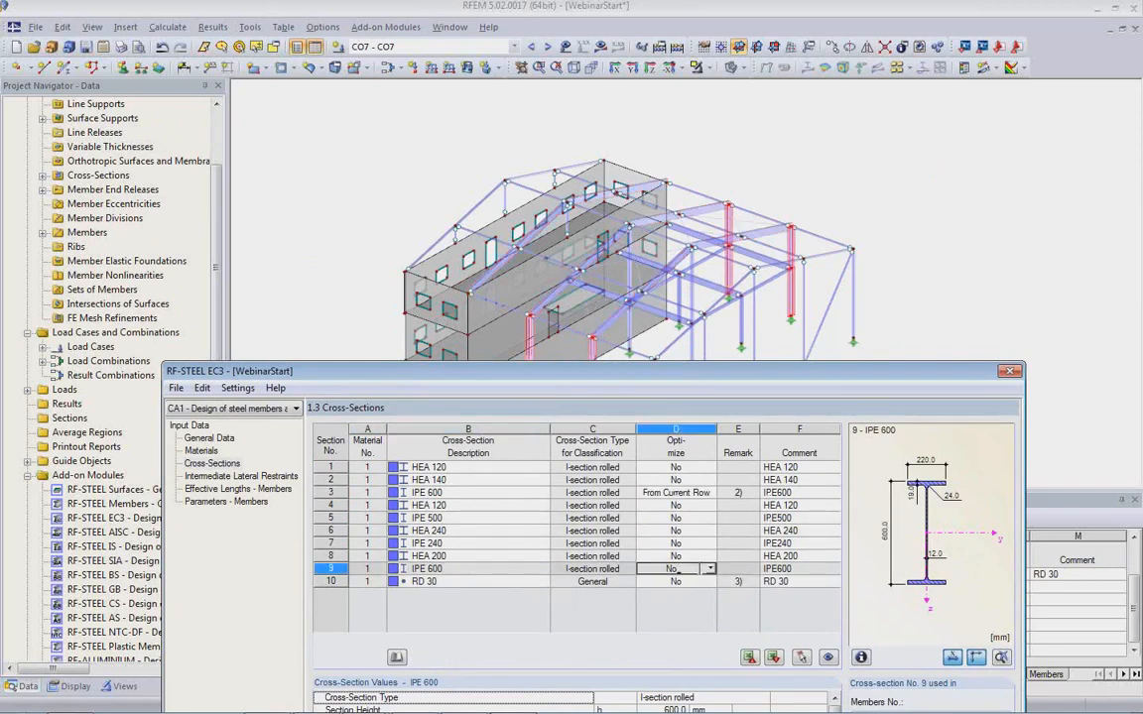
left_click(710, 573)
left_click(666, 595)
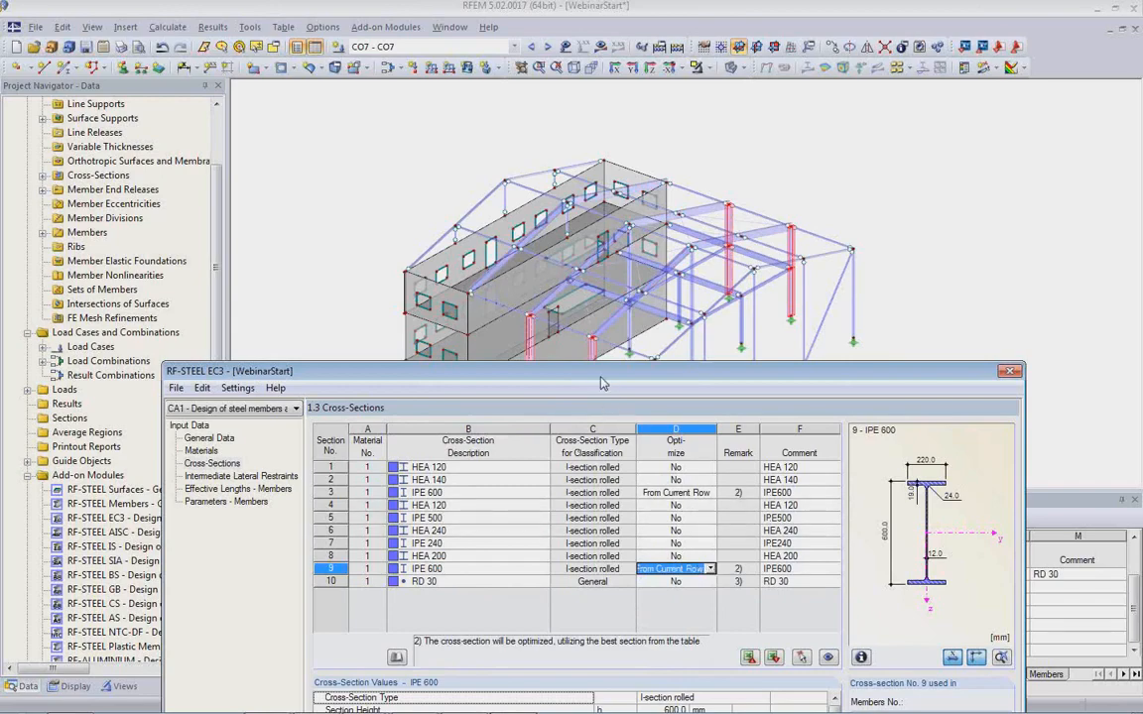
left_click_drag(601, 378, 508, 103)
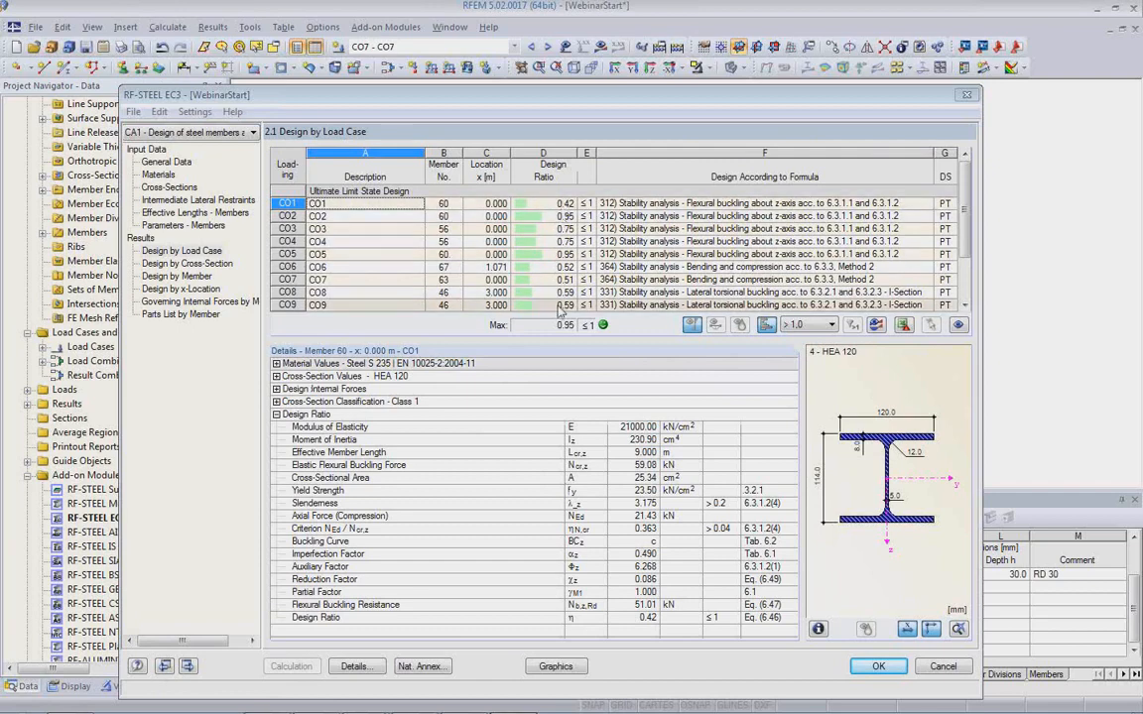
Compare the optimized cross-sections 3 and 9 with their original RFEM sections
left_click(173, 188)
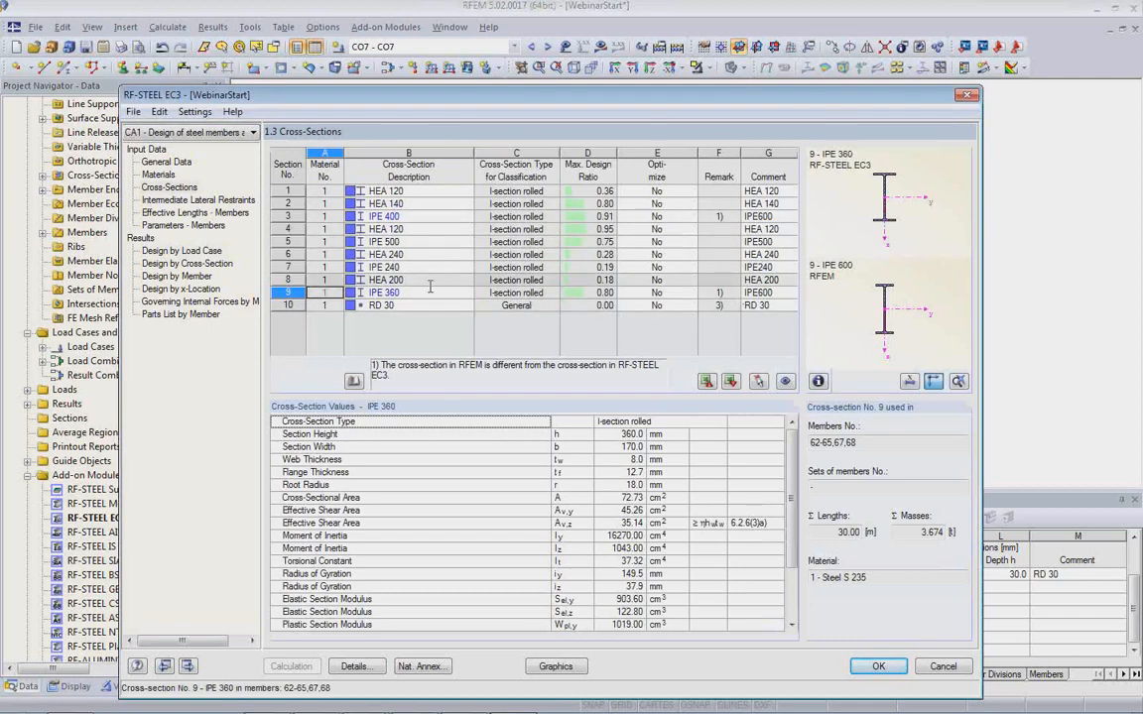
left_click(421, 217)
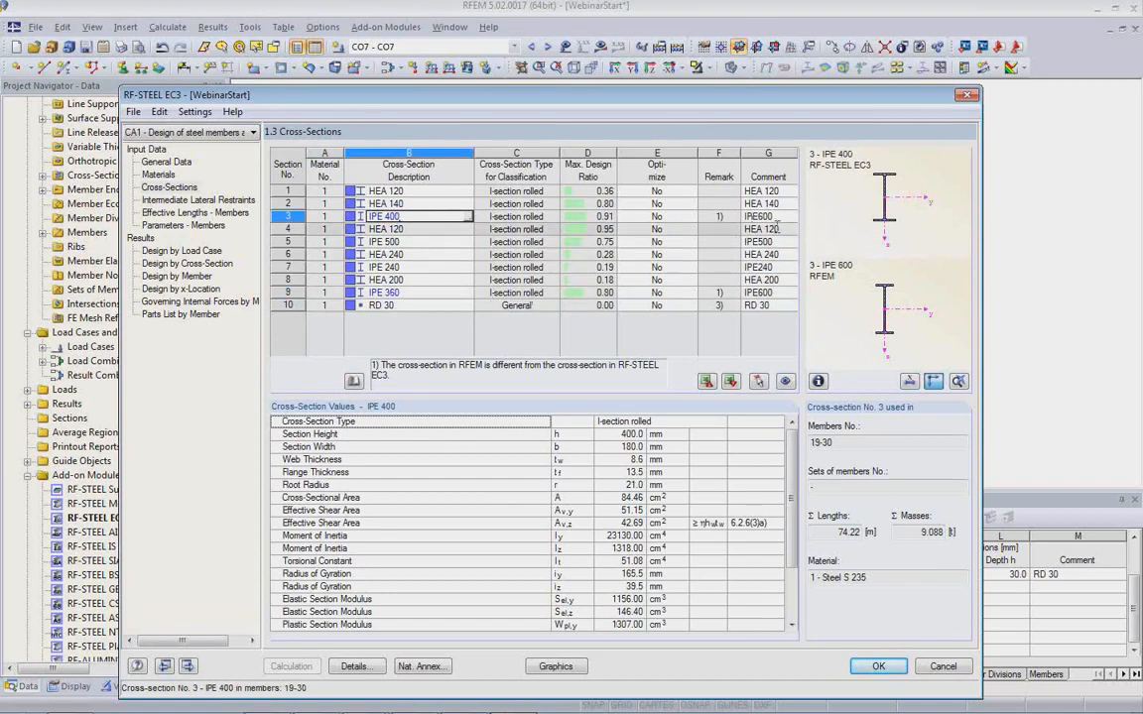
left_click(416, 292)
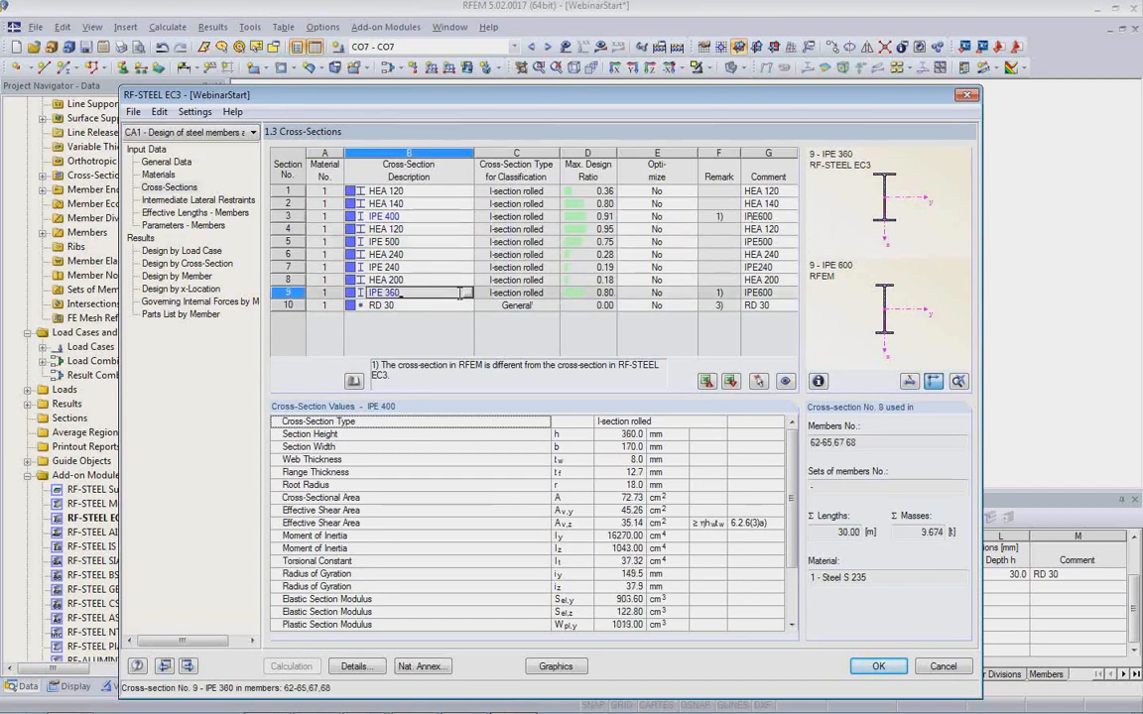
Export all cross-sections from the steel design to RFEM, accept deleting the results, and close the design module
left_click(159, 111)
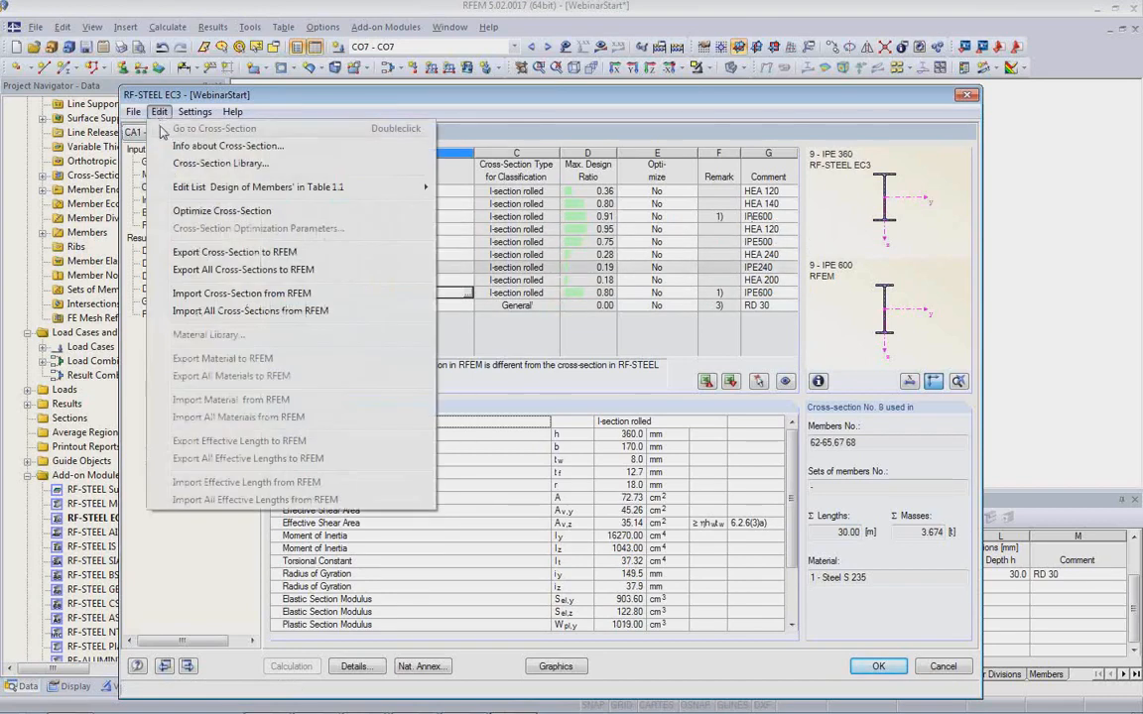
left_click(226, 274)
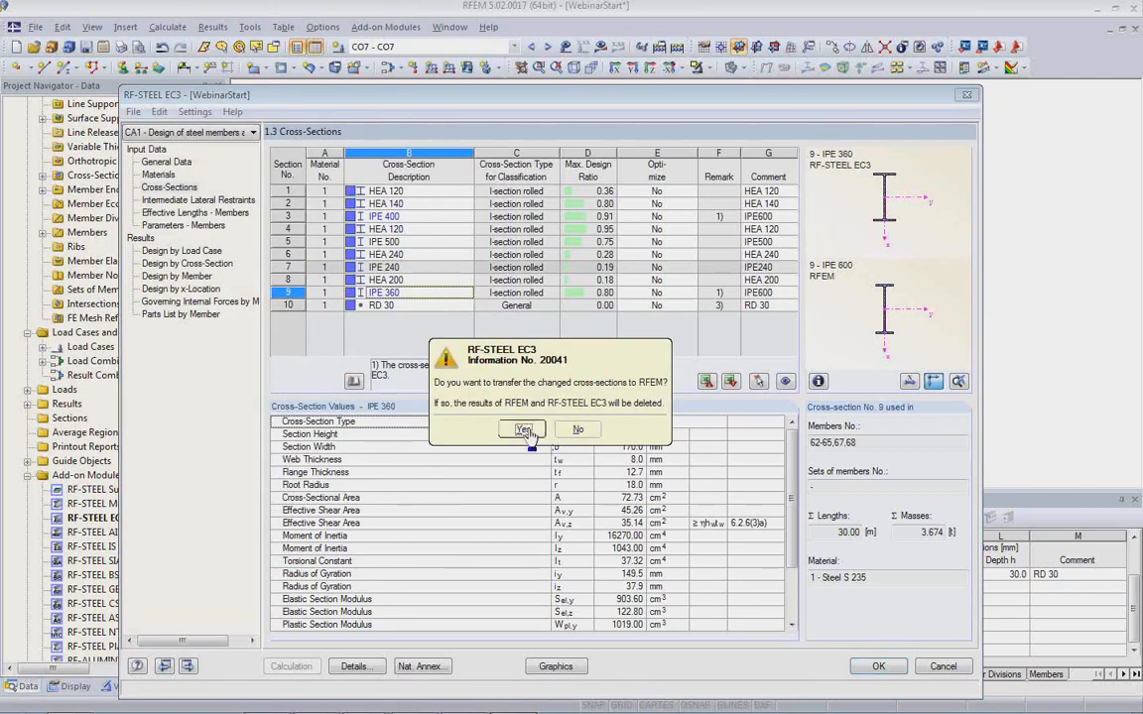
left_click(471, 393)
left_click(470, 401)
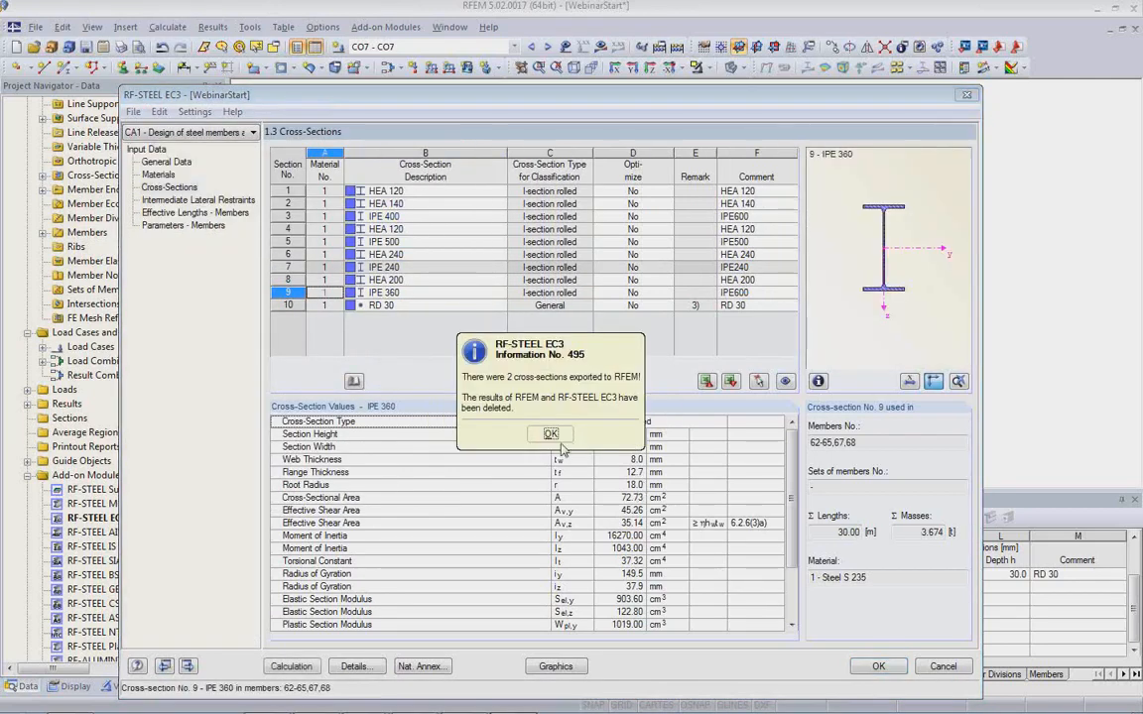
left_click(553, 435)
left_click(871, 667)
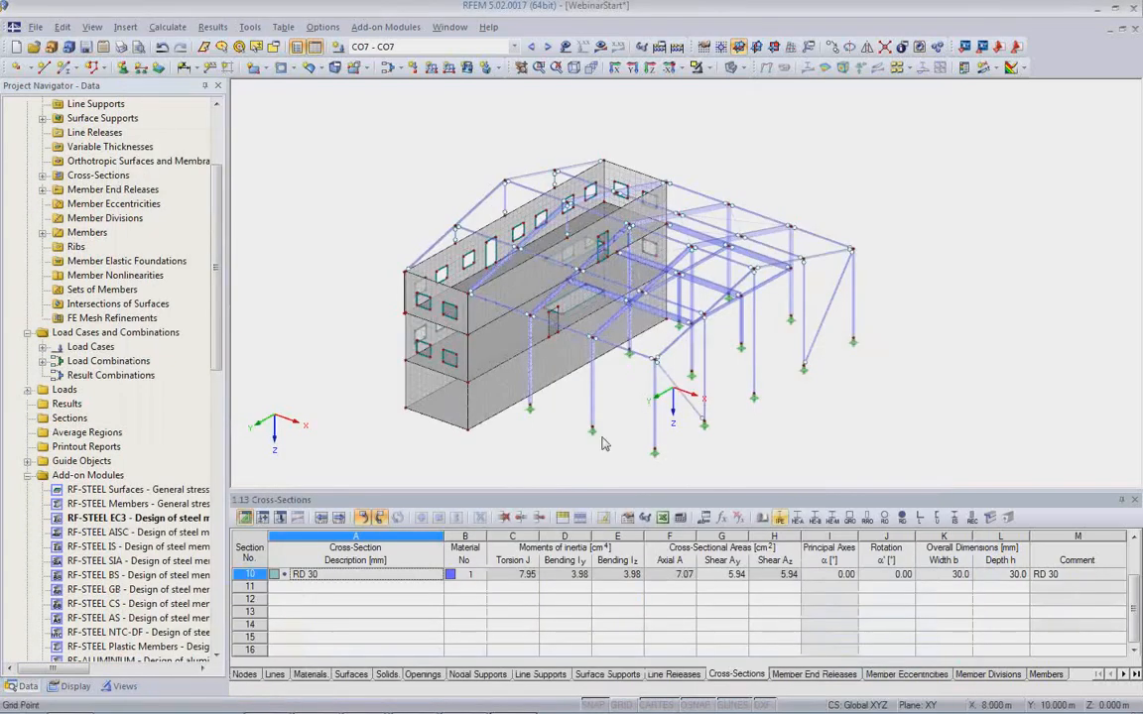
Check the cross-section assigned to column member 67 in its member properties
scroll(607, 409, "up", 3)
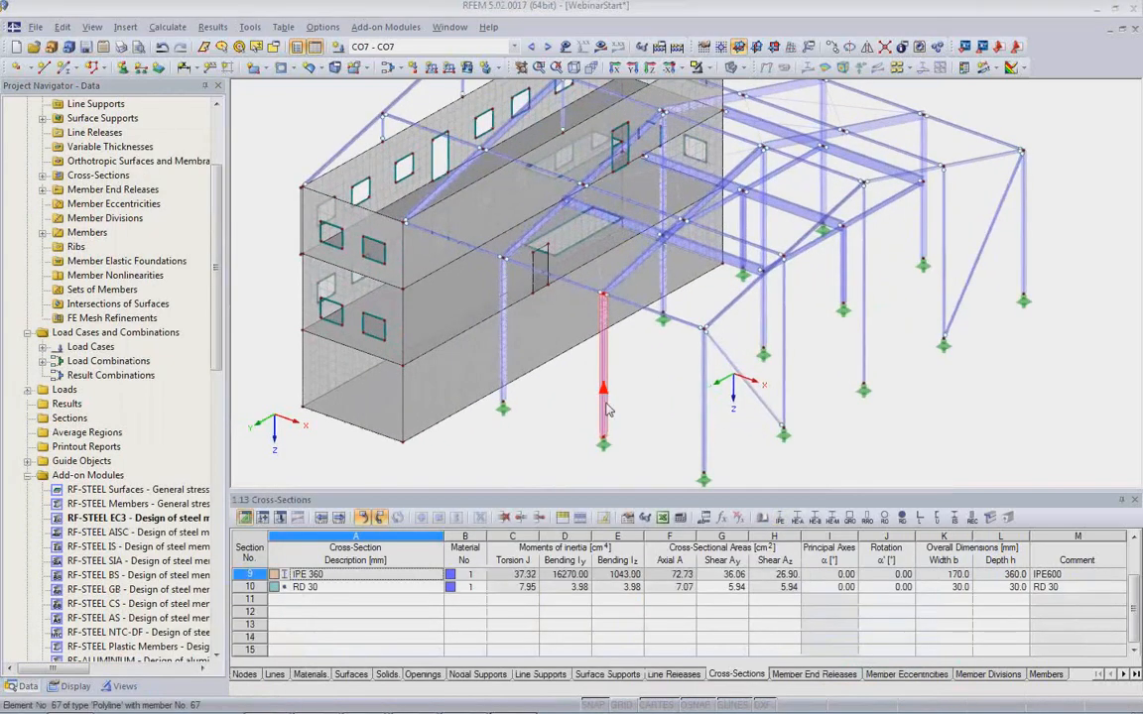
double_click(607, 410)
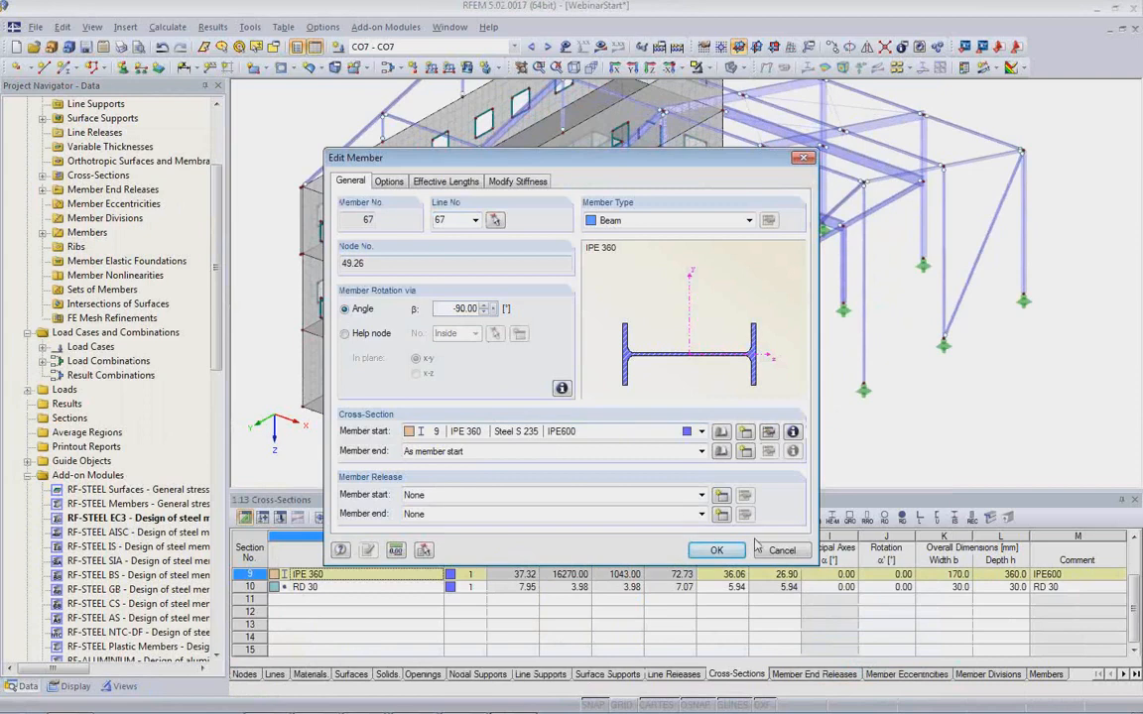
left_click(717, 549)
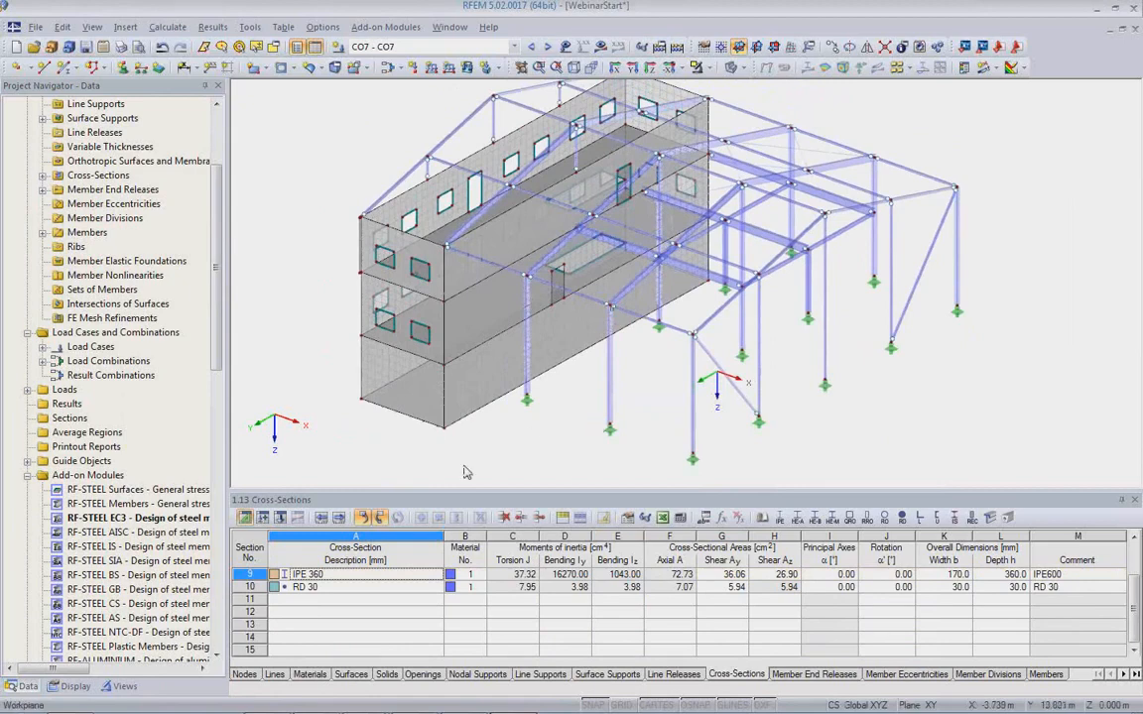
Switch to Revit and update the existing structure from the RFEM model, removing absent objects and applying structural data without loads
mouse_move(466, 706)
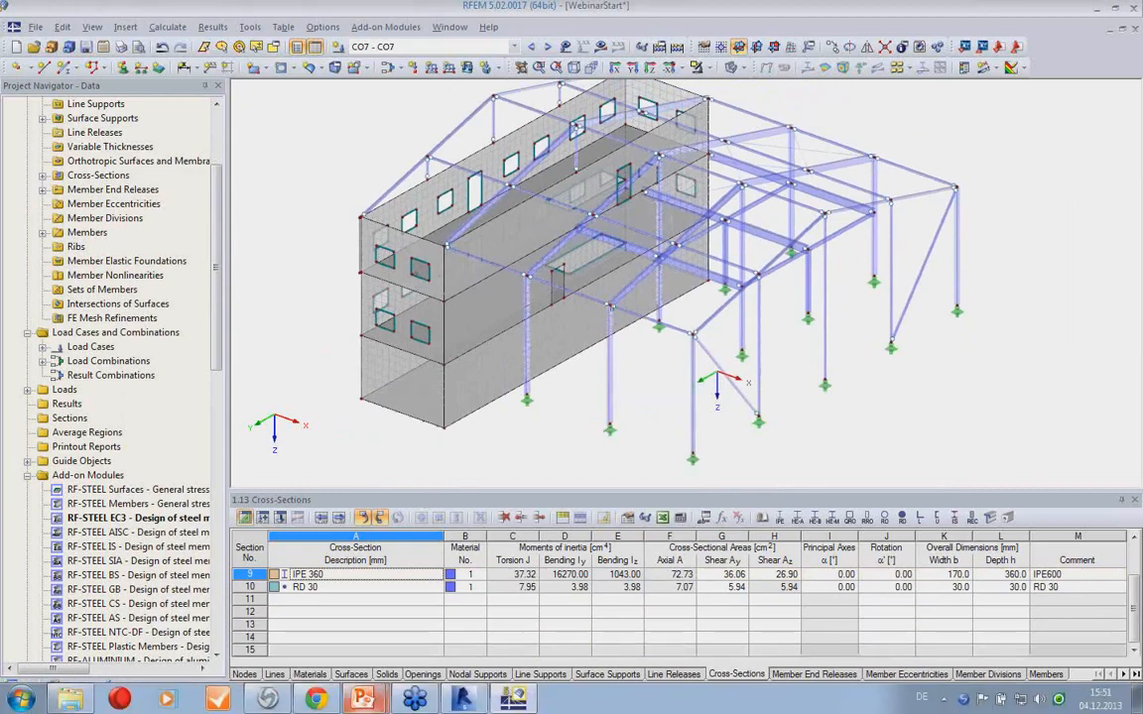
left_click(463, 699)
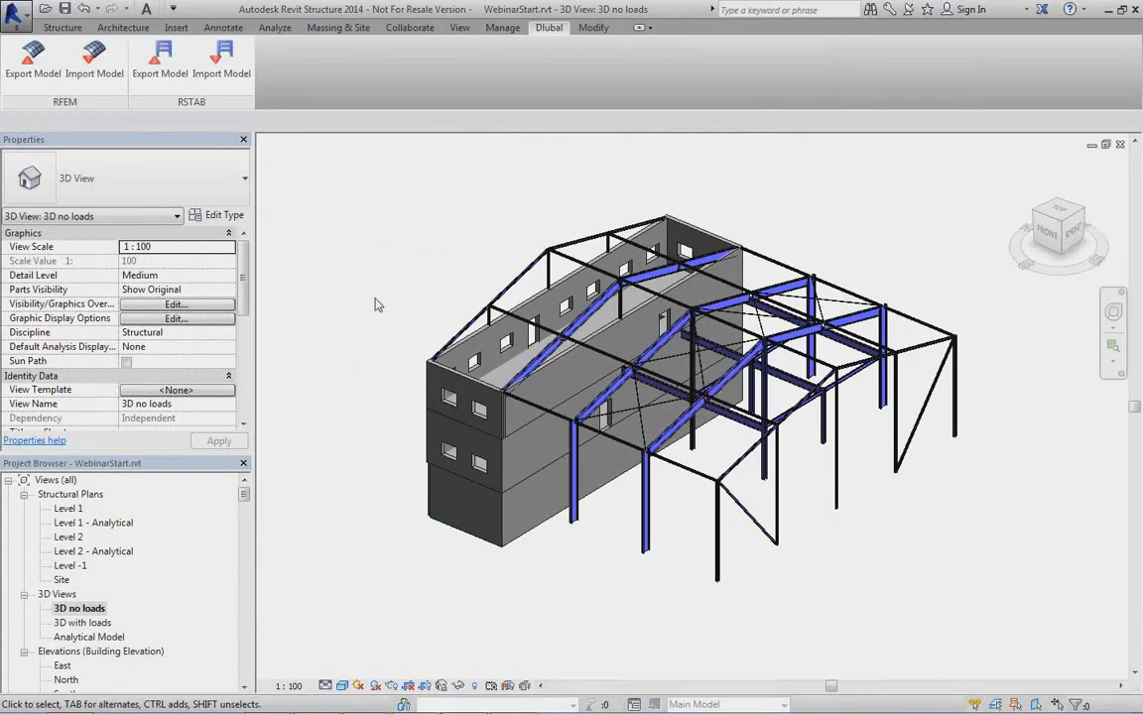
left_click(94, 59)
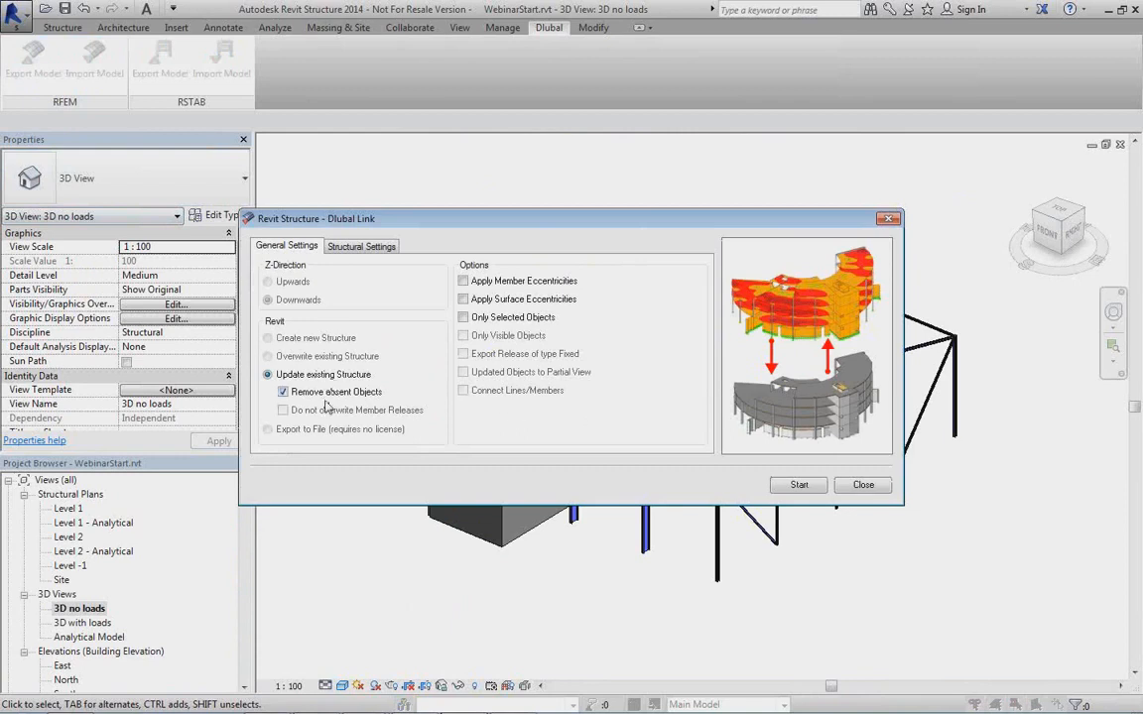
left_click(371, 248)
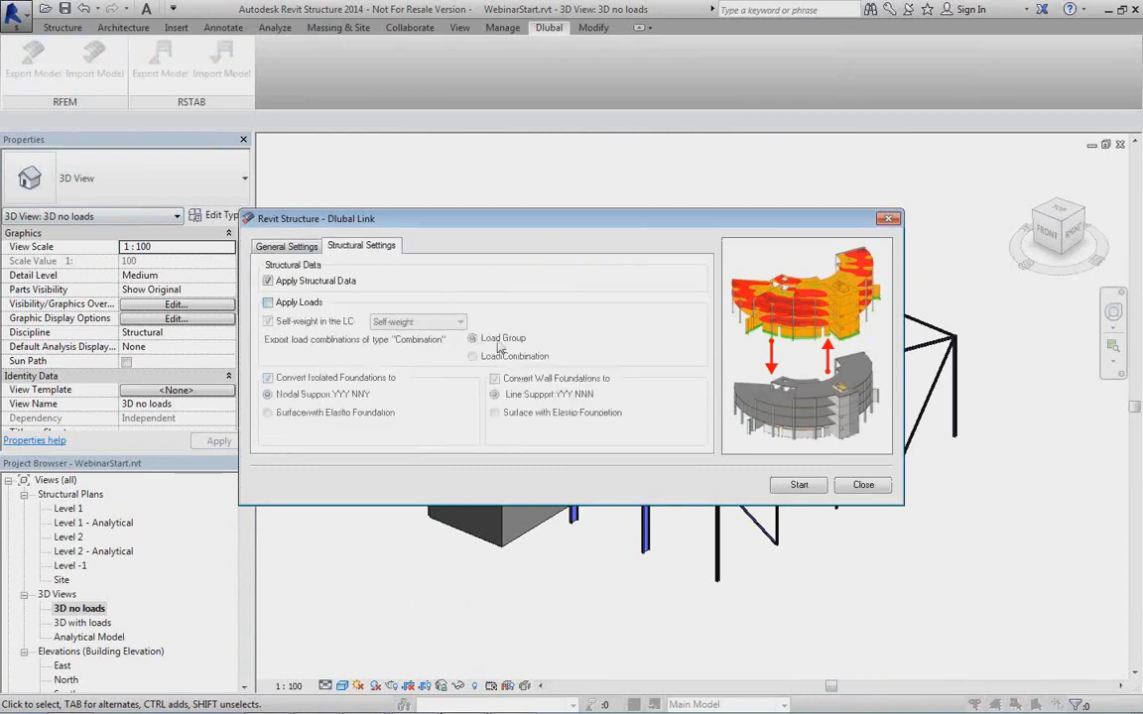
left_click(270, 249)
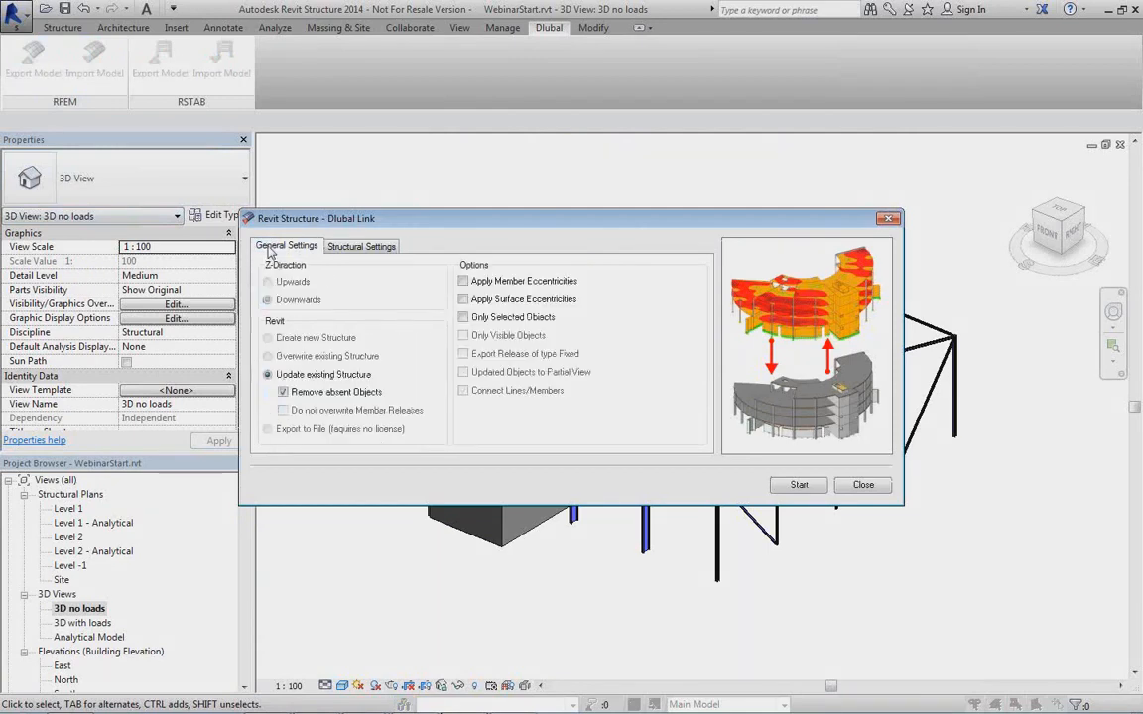
left_click(798, 485)
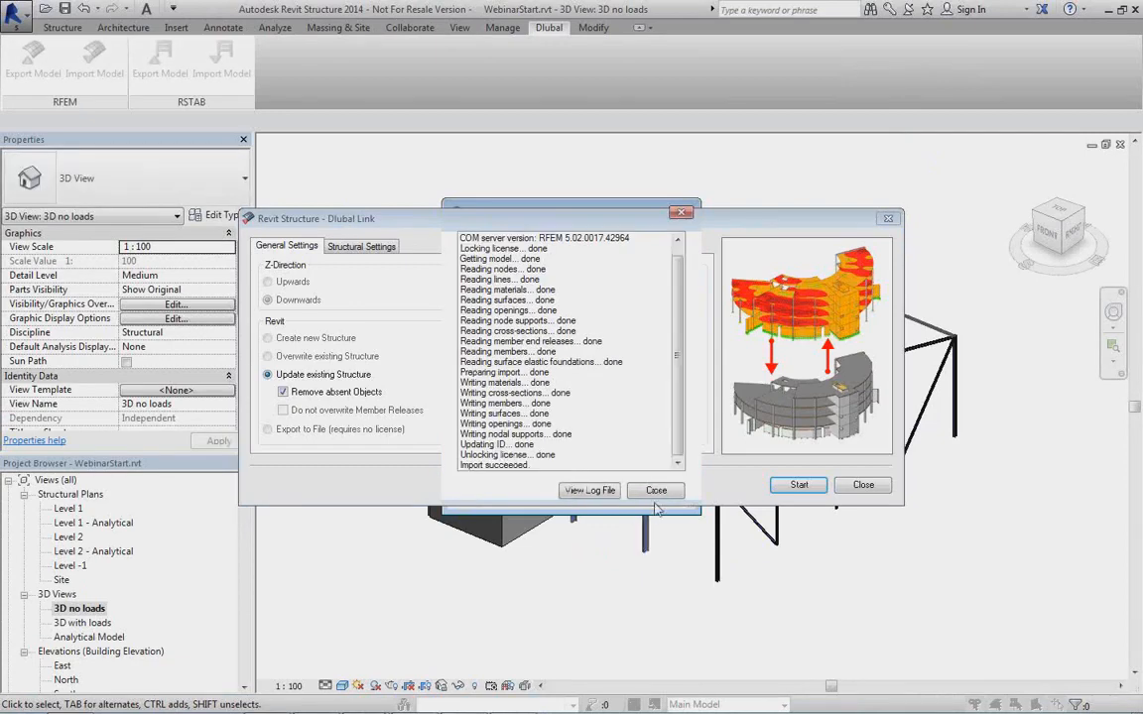
left_click(655, 492)
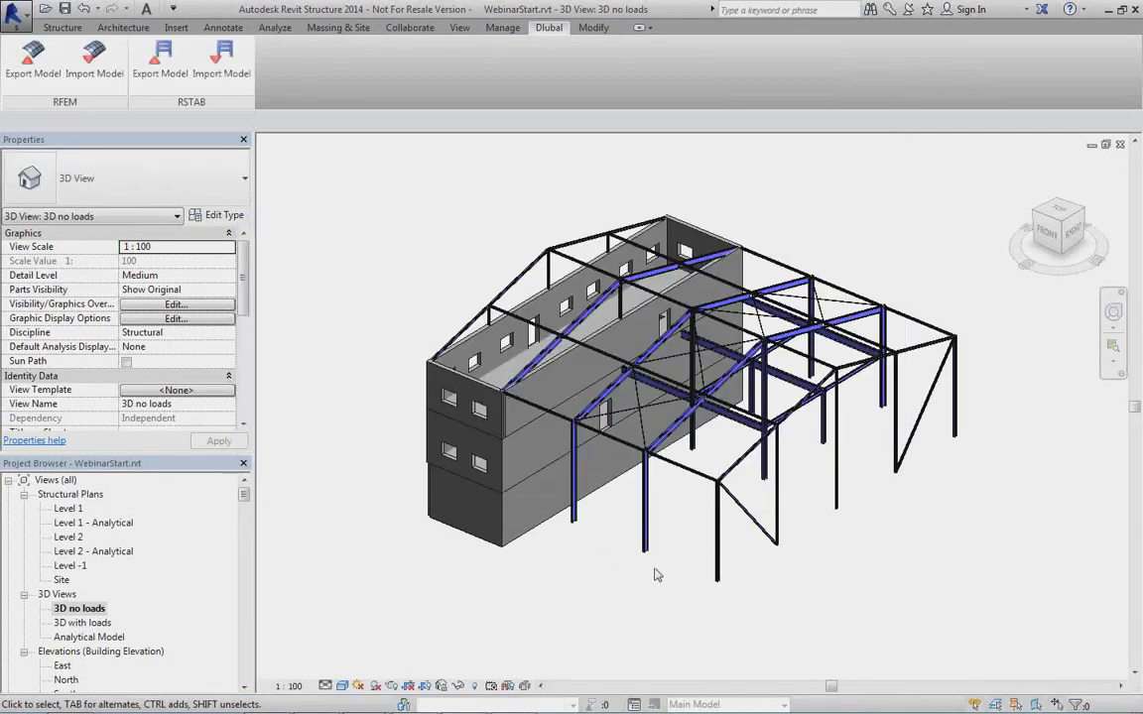
Check the updated section types of a front column and its adjoining roof beam
scroll(654, 575, "up", 8)
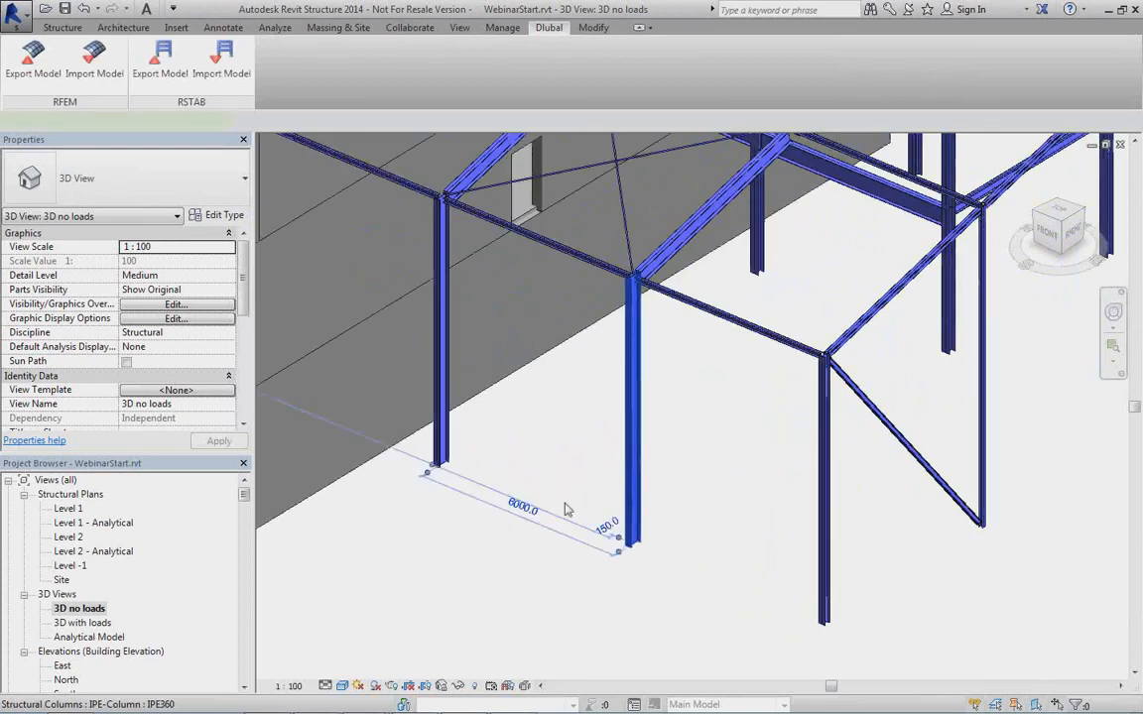
left_click(566, 509)
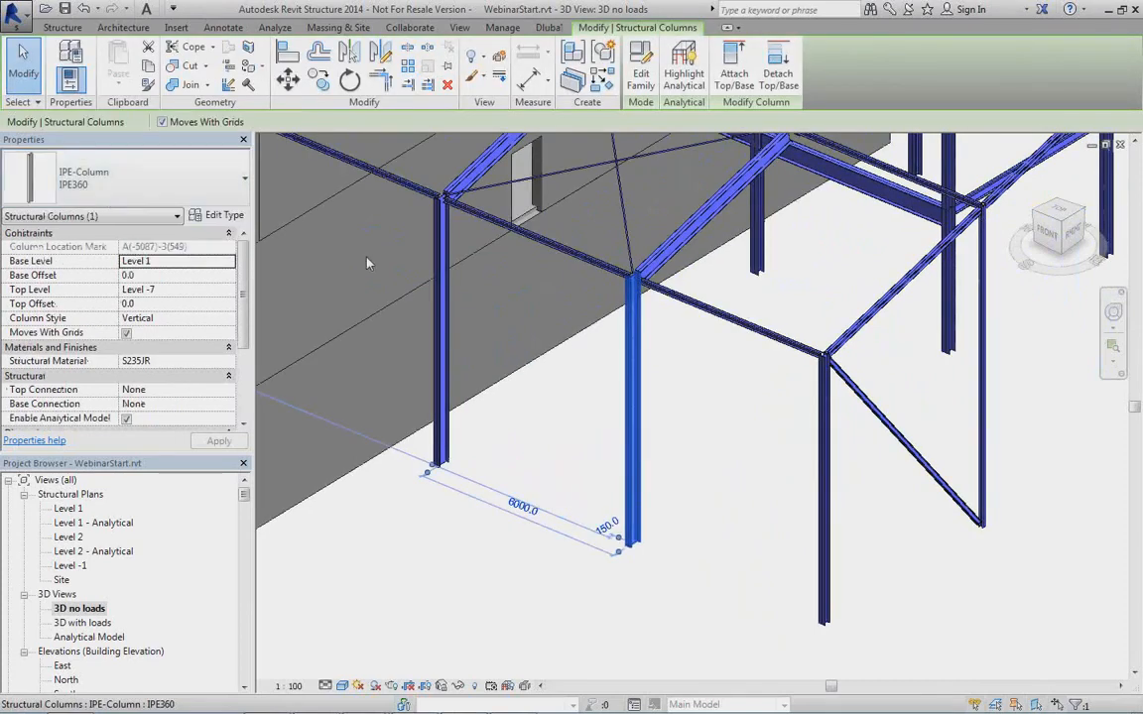
left_click(643, 259)
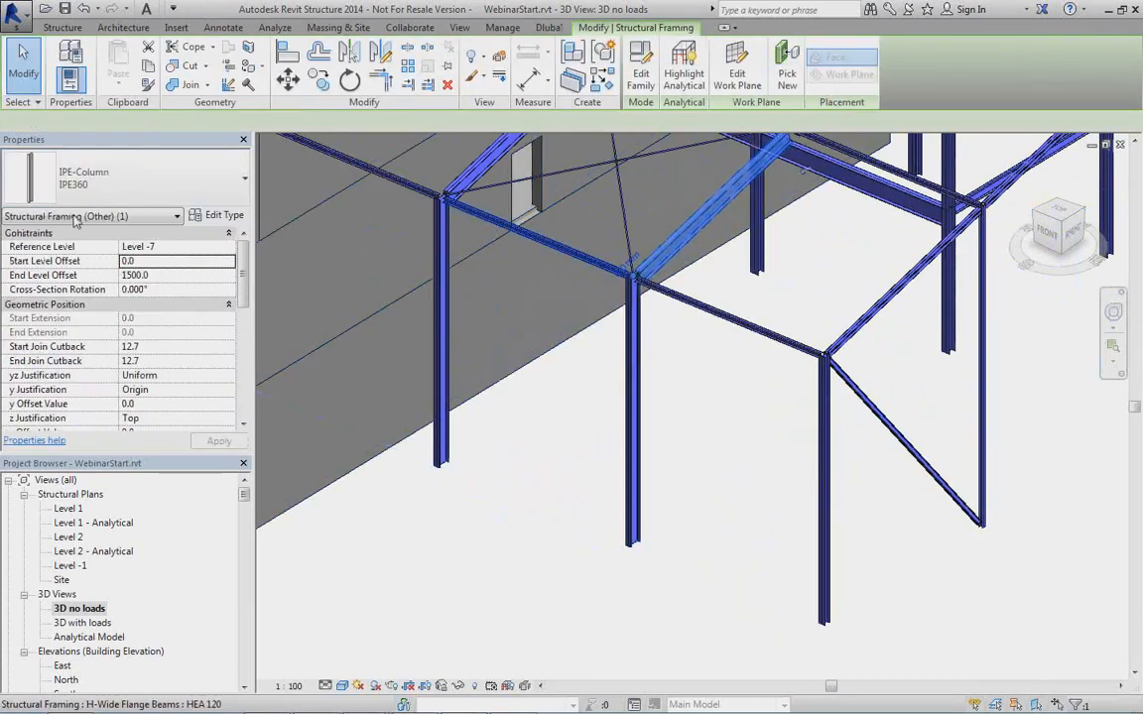
middle_click_drag(702, 467, 253, 591, "shift")
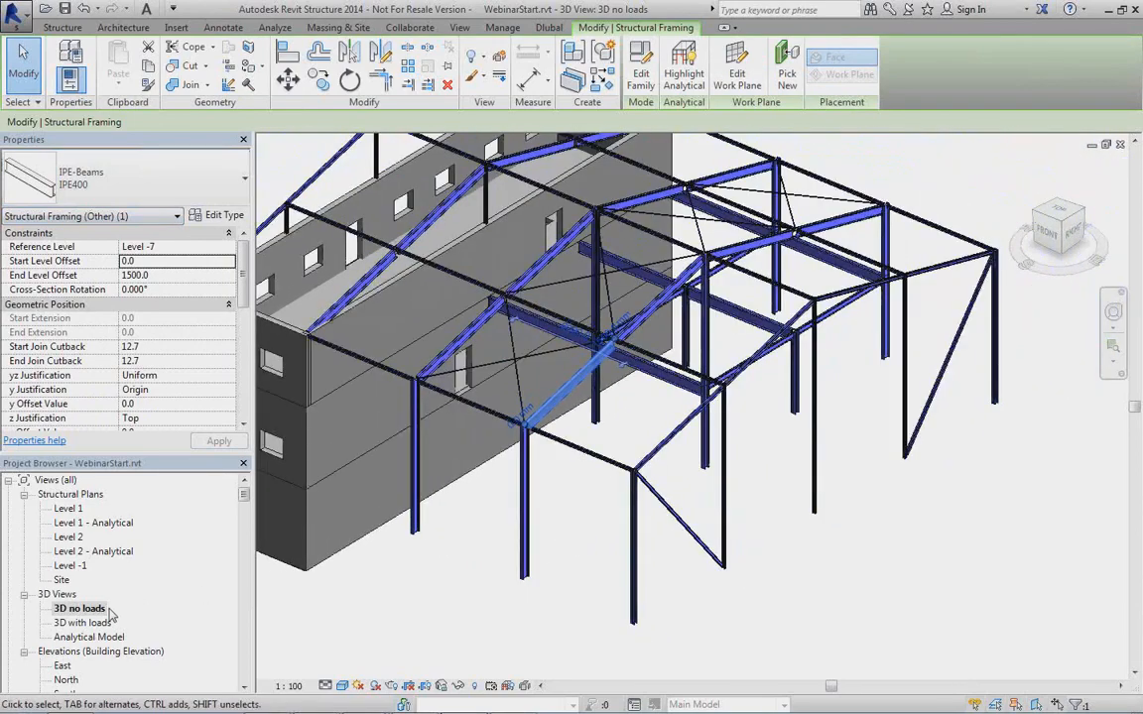
Examine the members and line loads in the Analytical Model view and return to the 3D no loads view
double_click(89, 638)
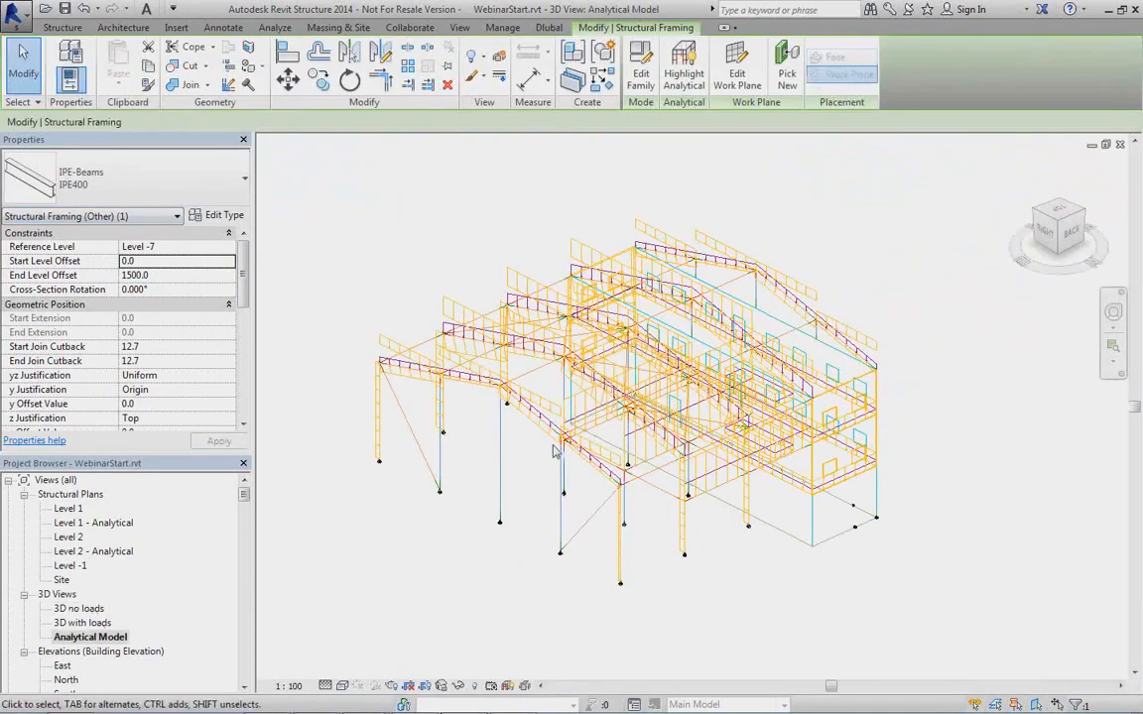
scroll(553, 469, "up", 5)
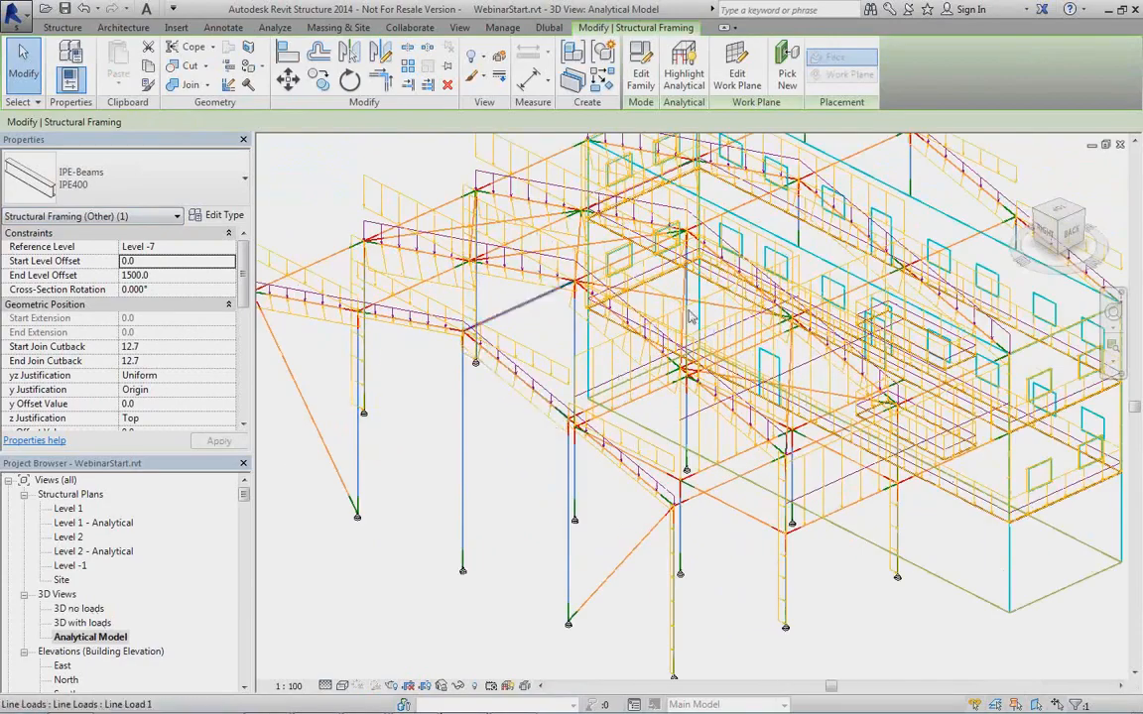
scroll(642, 373, "up", 4)
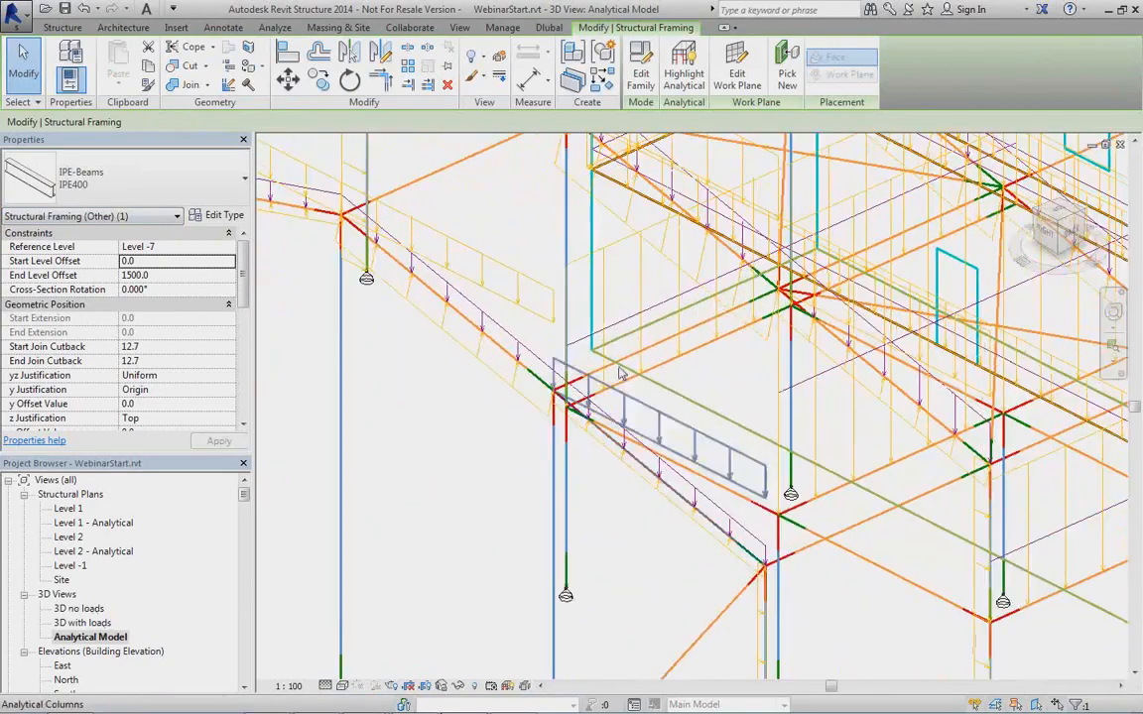
scroll(643, 373, "down", 8)
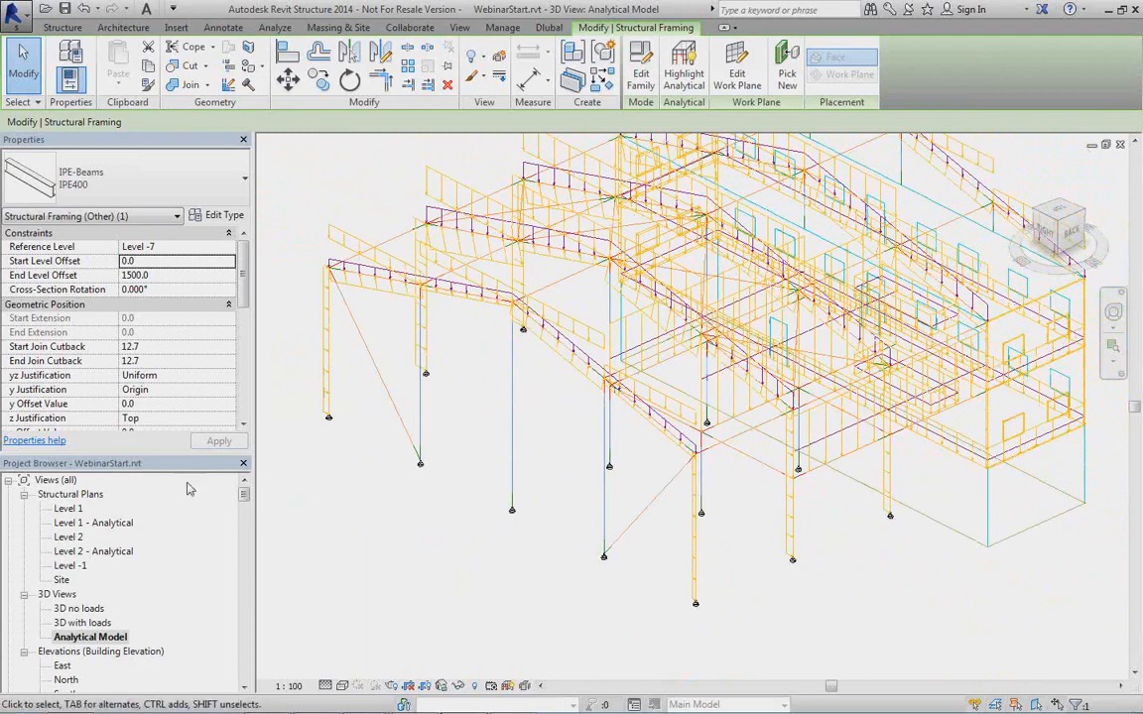
double_click(68, 608)
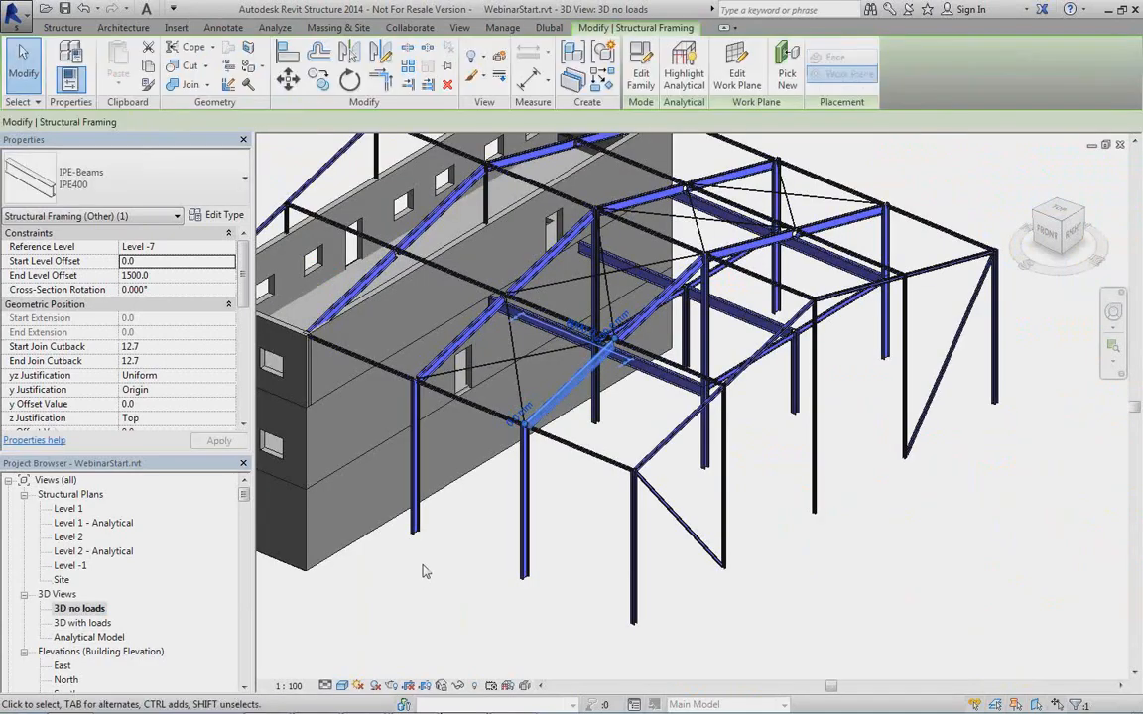
scroll(456, 576, "up", 3)
scroll(456, 577, "down", 4)
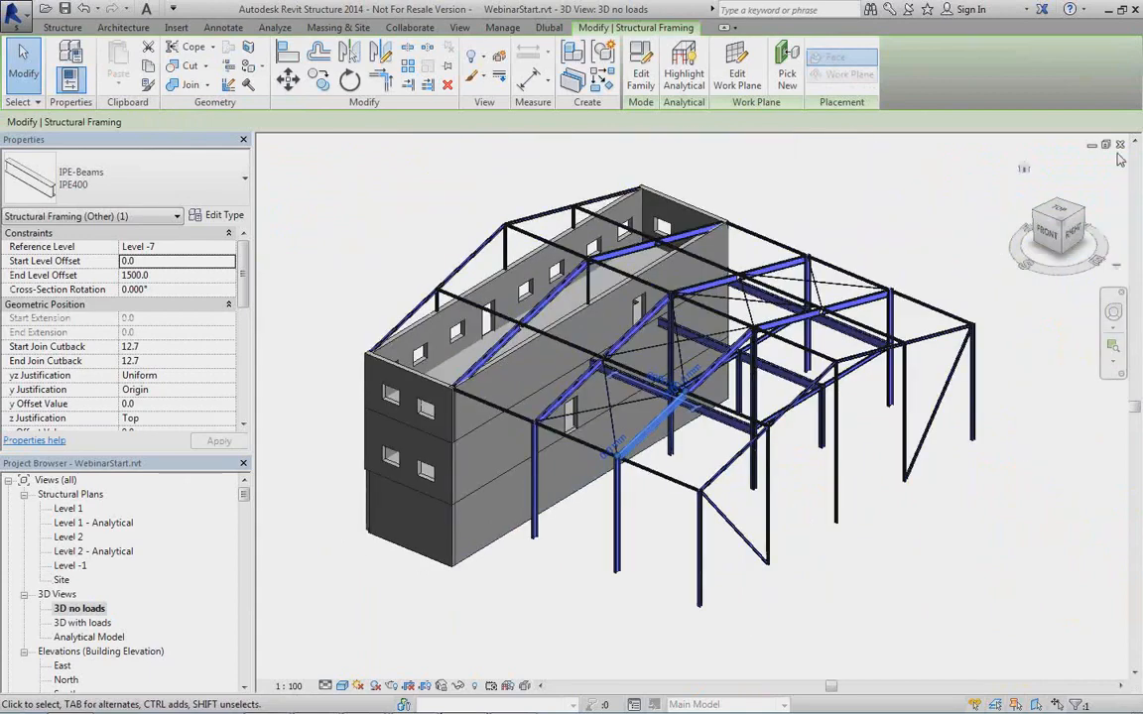
Close the 3D no loads and Analytical Model views along with the WebinarStart project
left_click(1120, 144)
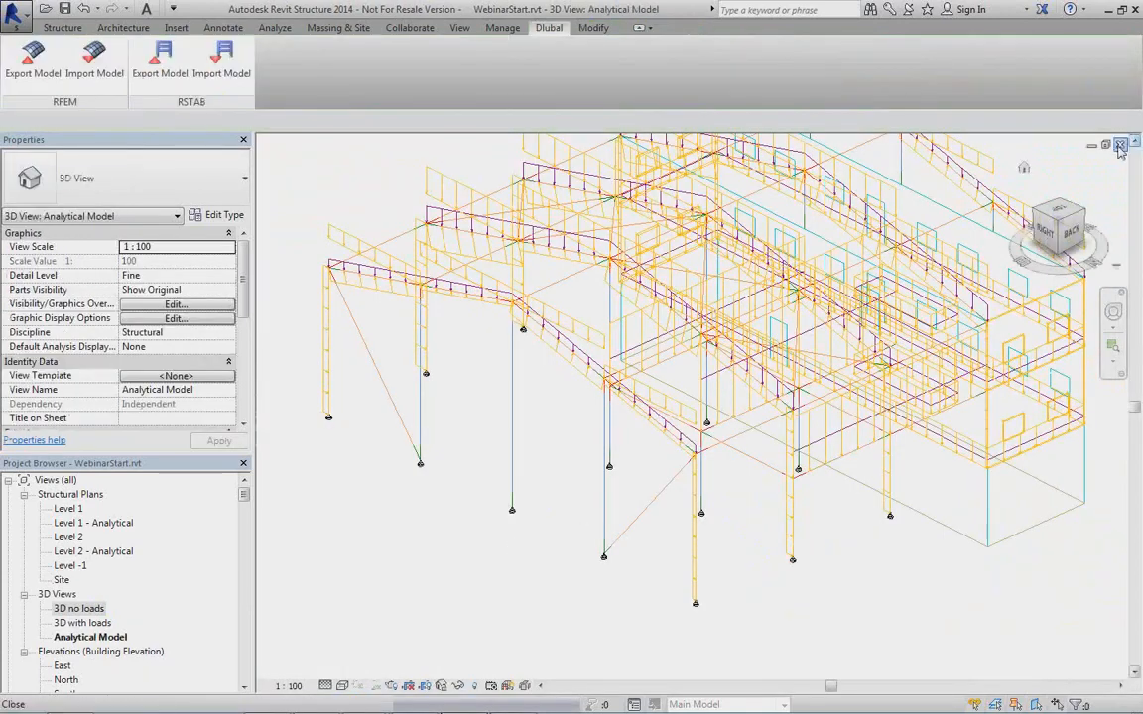
left_click(1120, 143)
left_click(610, 383)
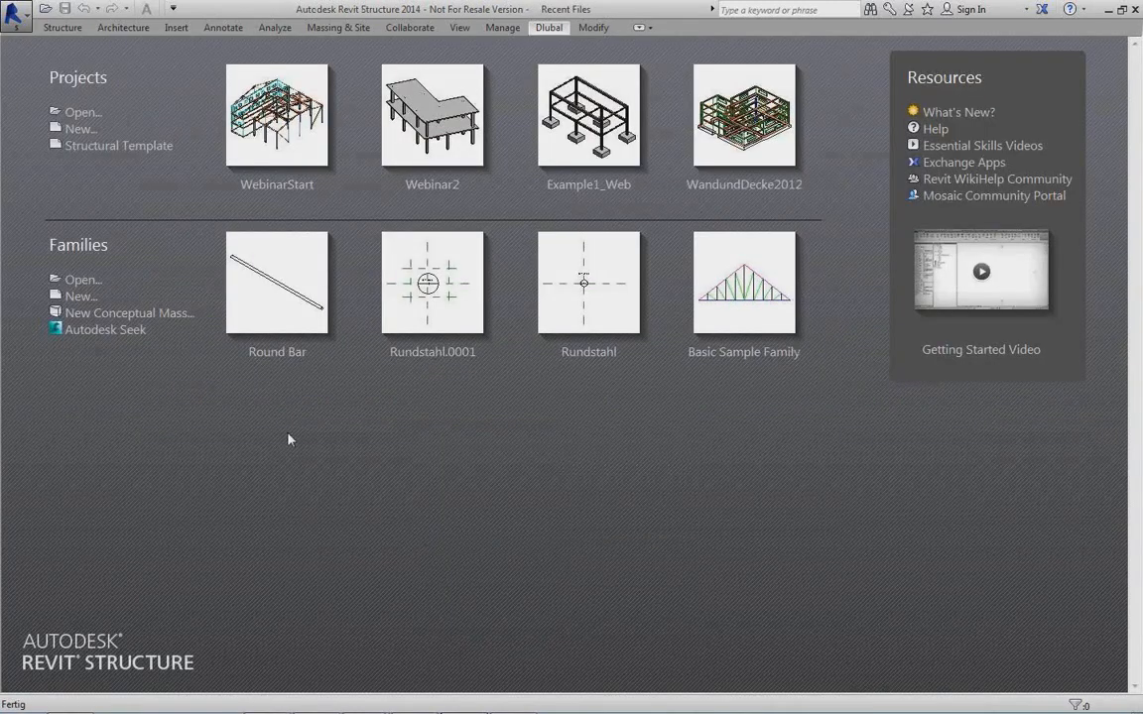
Create a new Revit project from the ENTemplateWebinar.rte template
left_click(78, 130)
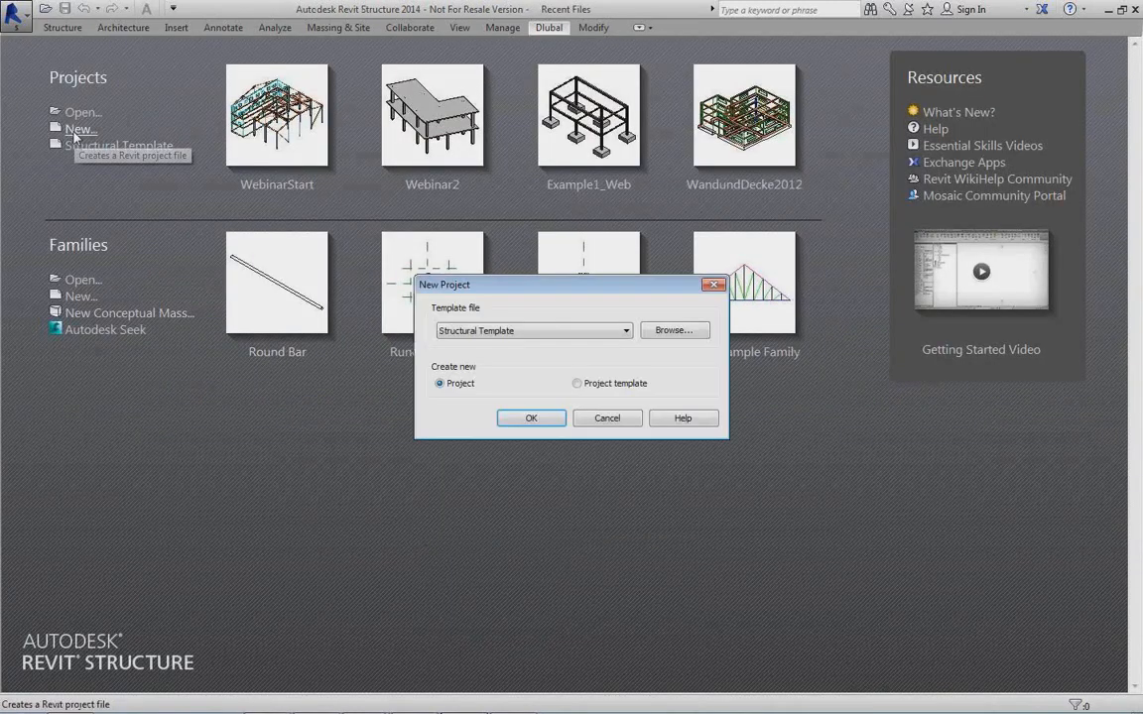
left_click(675, 334)
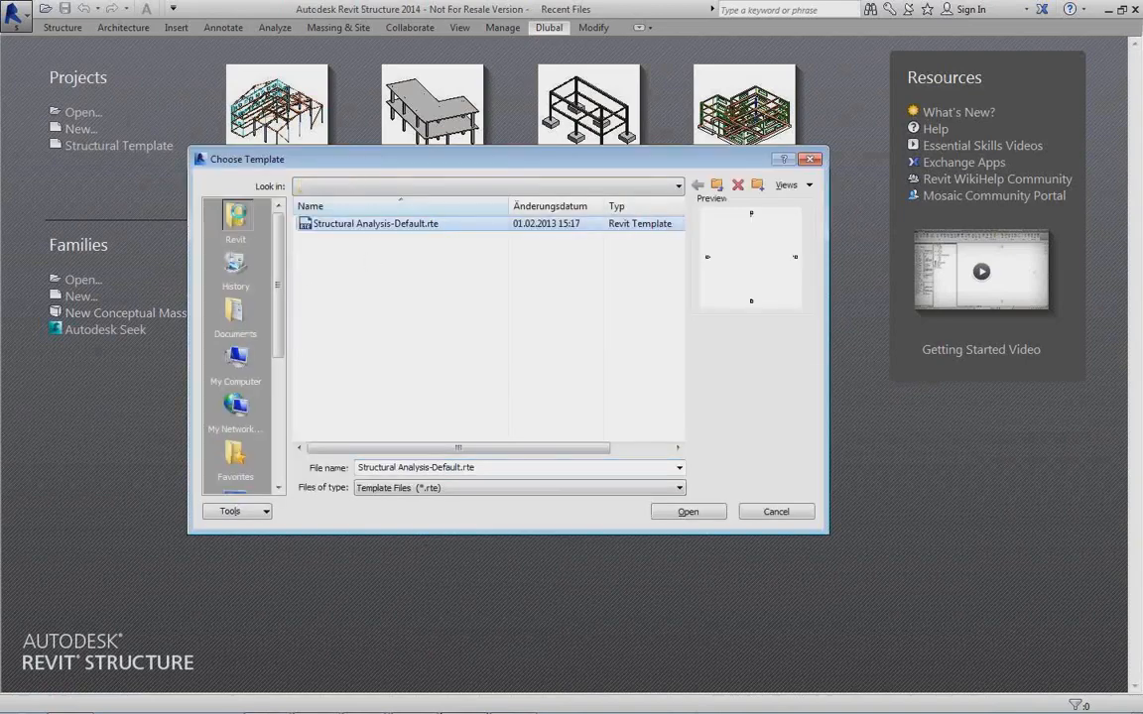
left_click(235, 218)
left_click(347, 269)
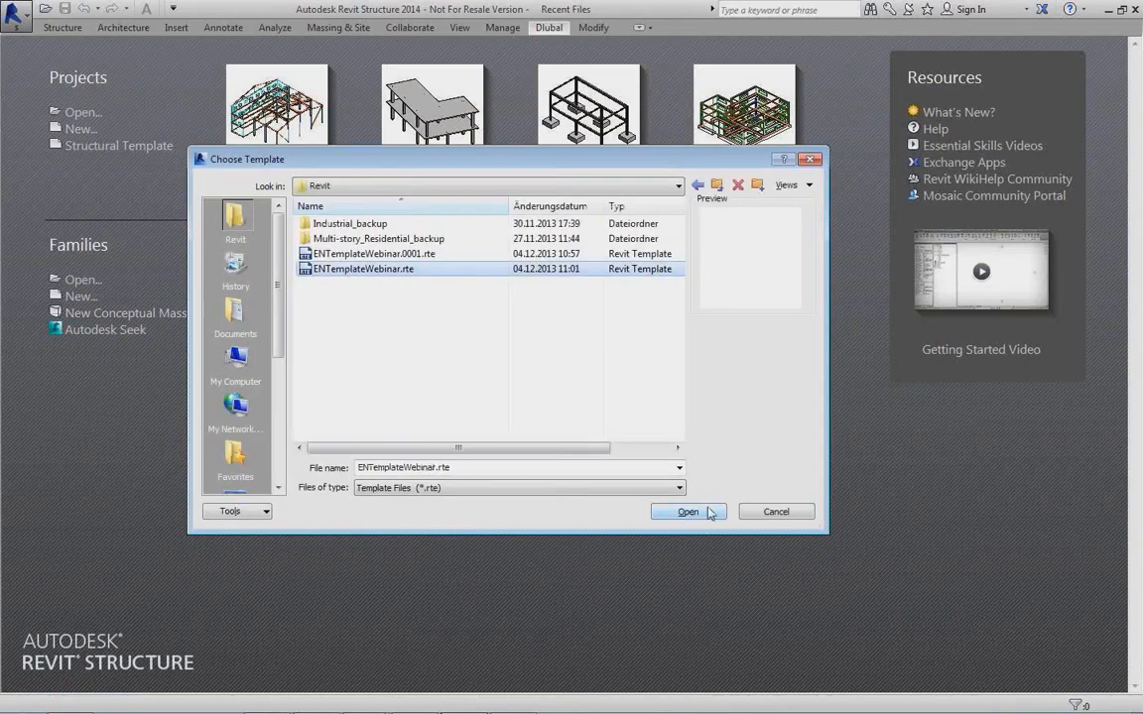
left_click(711, 511)
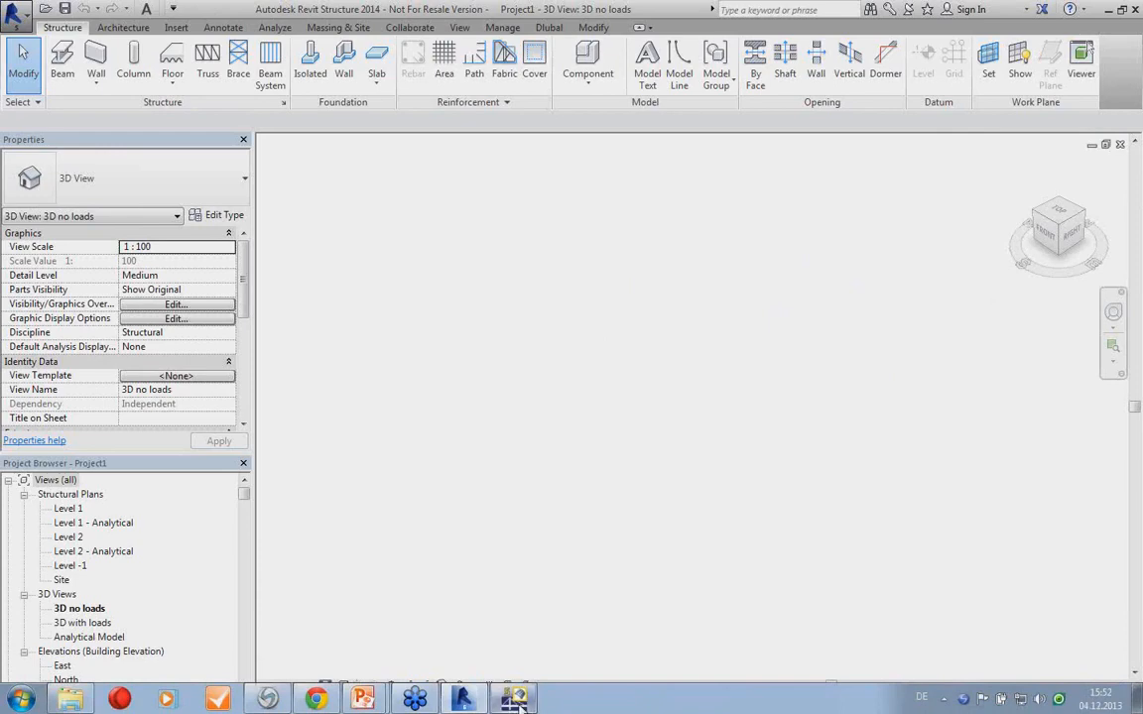
Switch to RFEM, close WebinarStart without saving, and open the 5_Business Complex model
left_click(513, 699)
left_click(1133, 31)
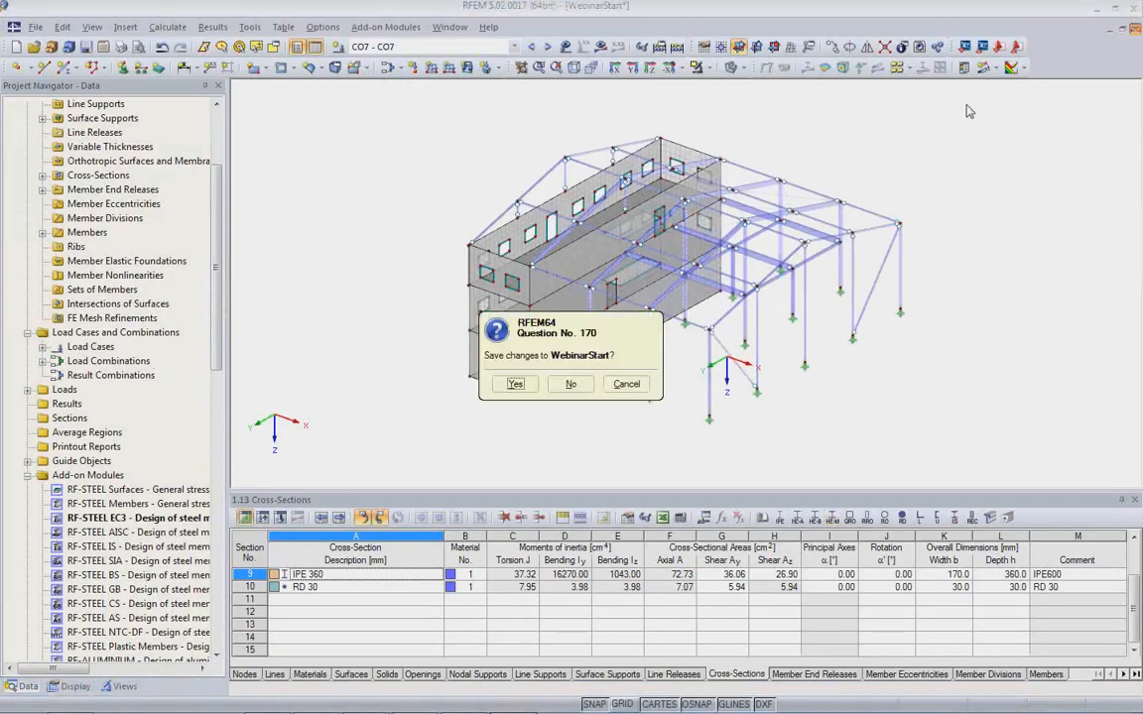
left_click(571, 383)
left_click(22, 28)
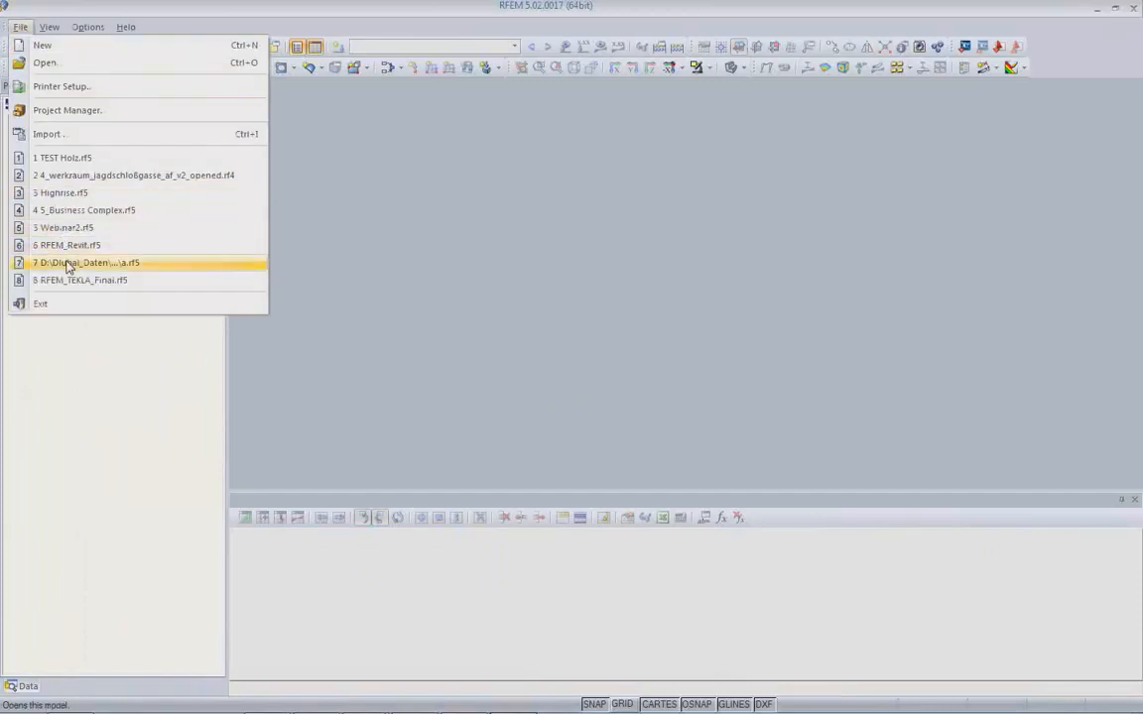
left_click(109, 228)
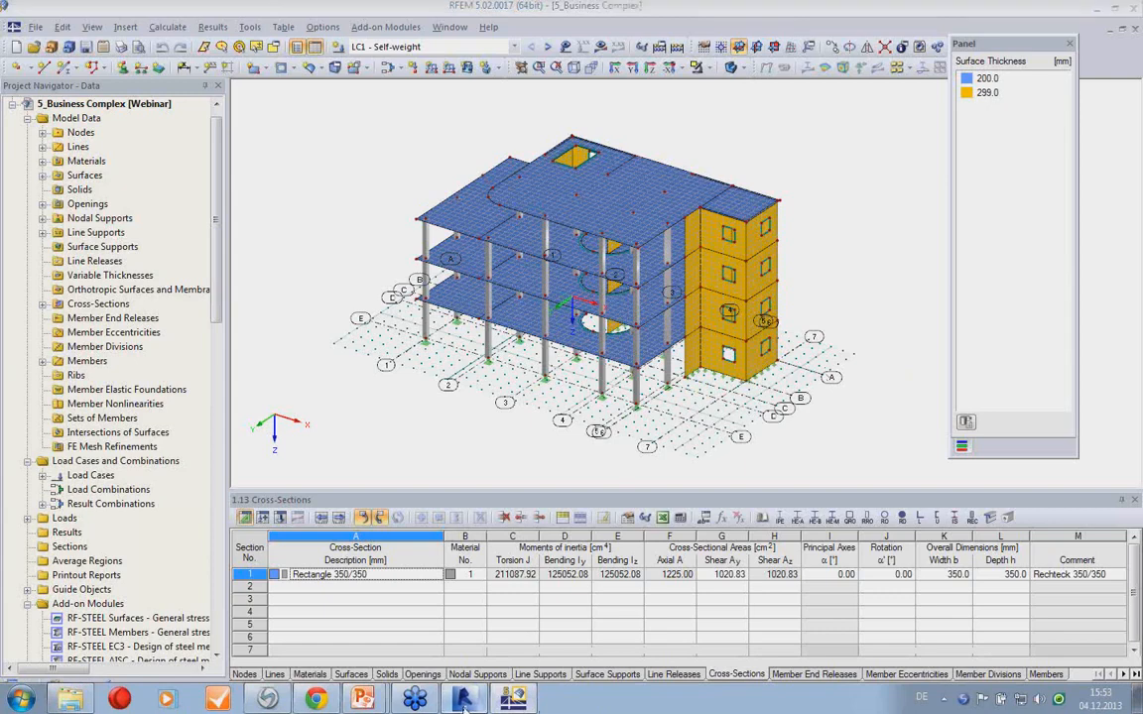
Switch to Revit, import the RFEM model with structural data and loads, and close the report of ignored objects
left_click(462, 702)
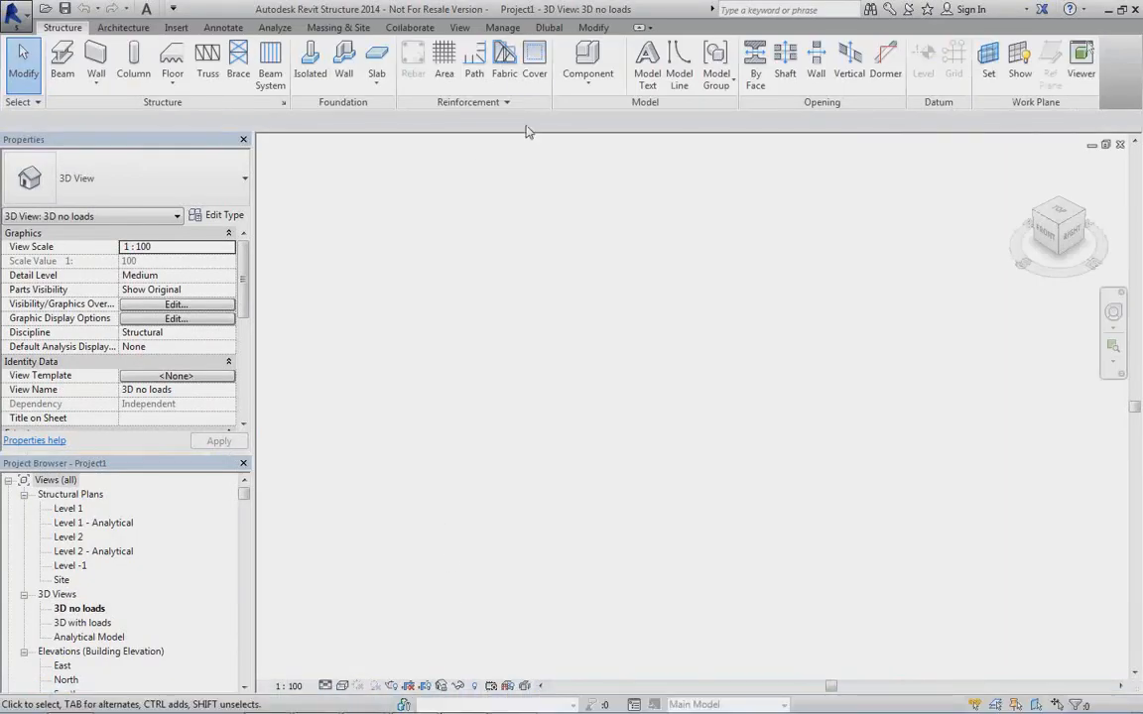
left_click(549, 27)
left_click(94, 61)
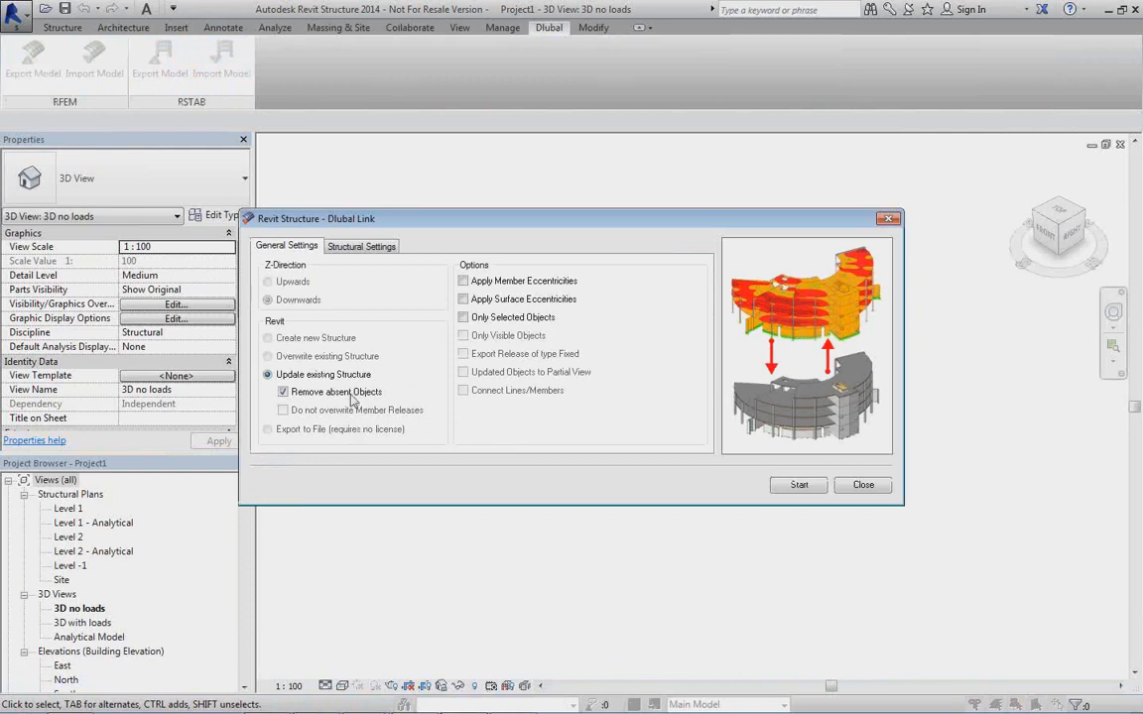
left_click(359, 247)
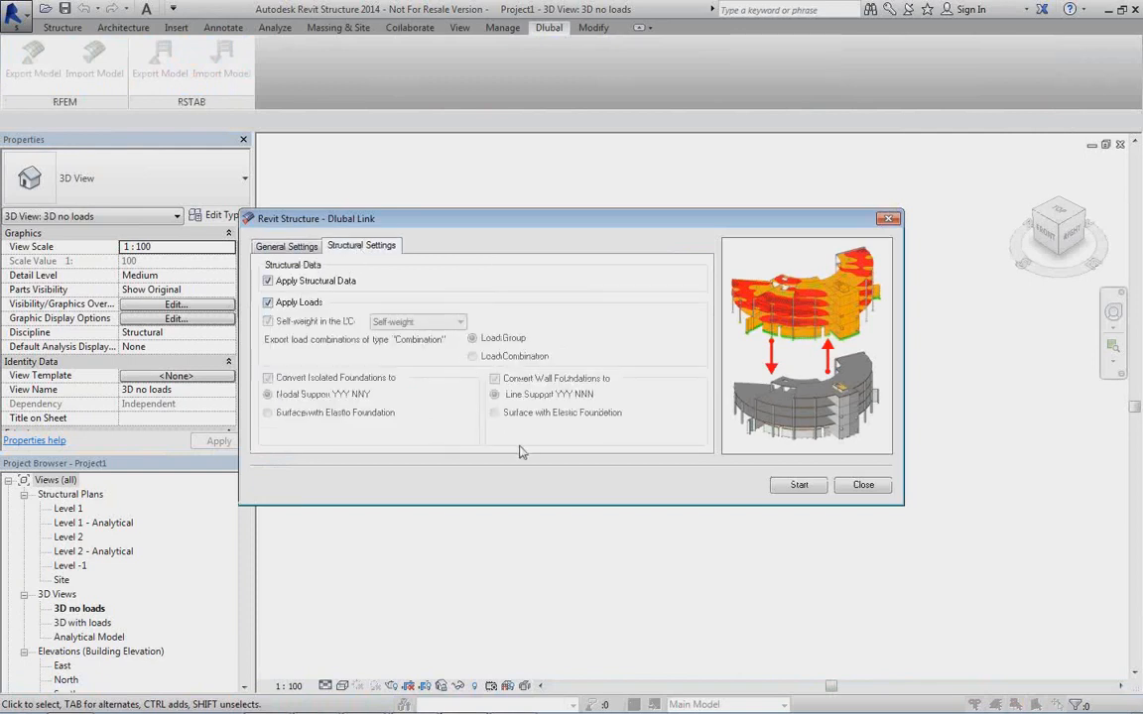
left_click(798, 484)
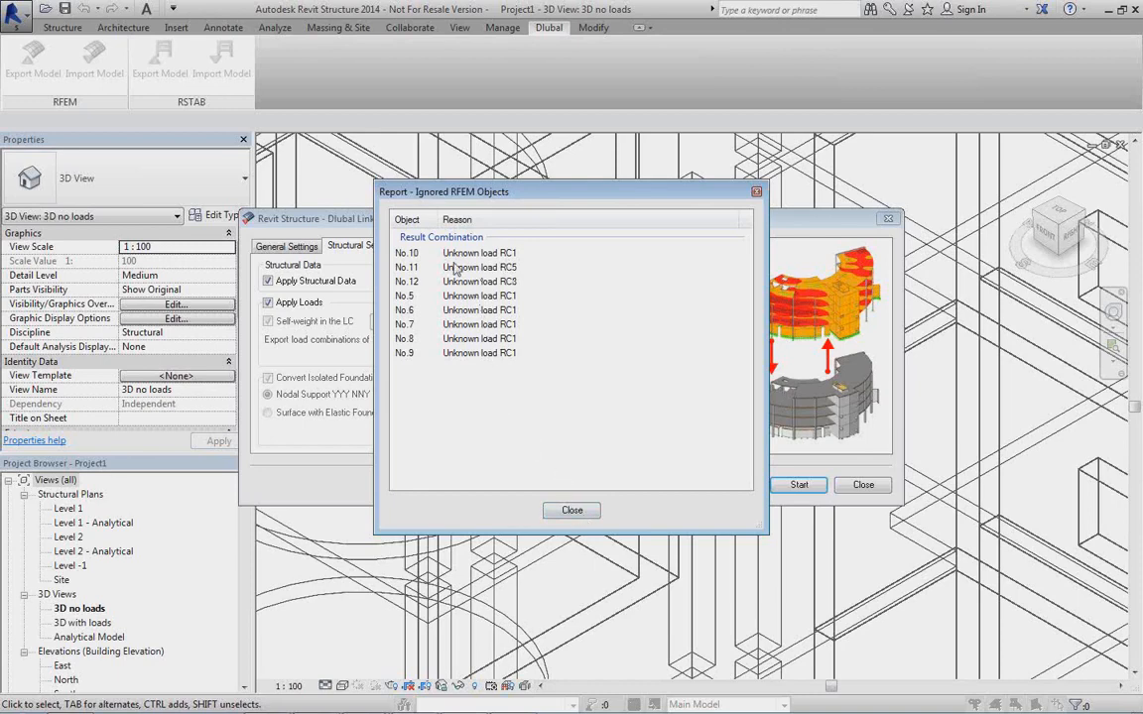
left_click(568, 516)
Display the imported building in the Shaded visual style and view it from the front
middle_click_drag(667, 530, 678, 447)
scroll(678, 452, "down", 8)
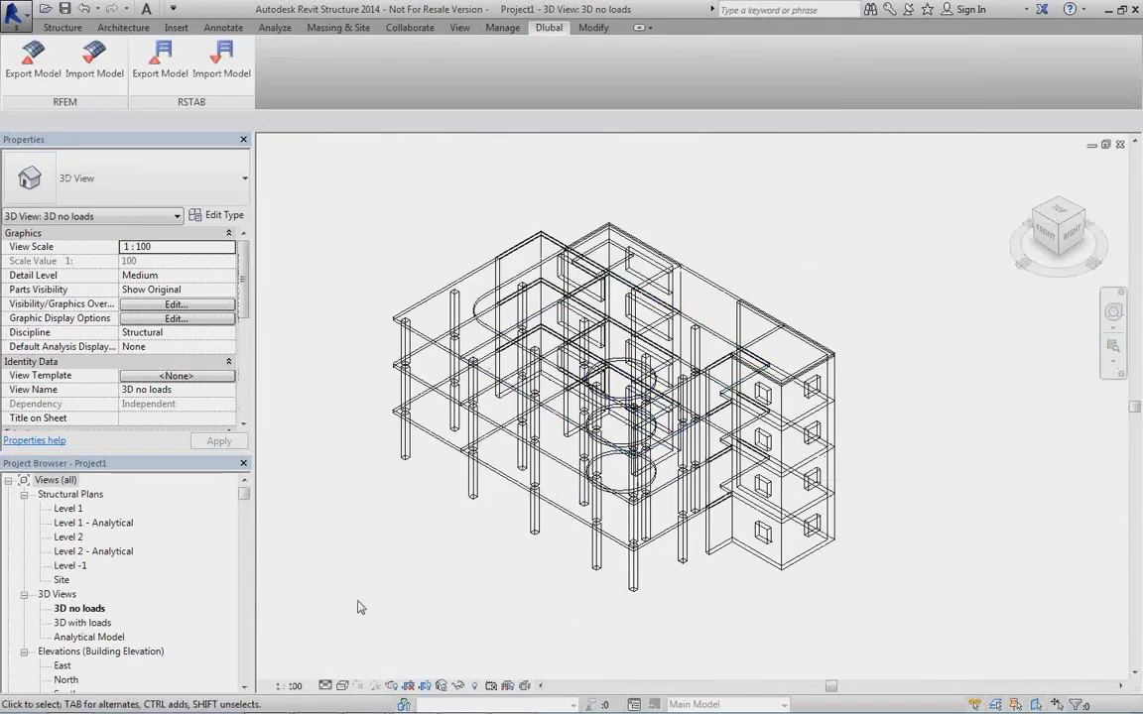
left_click(342, 685)
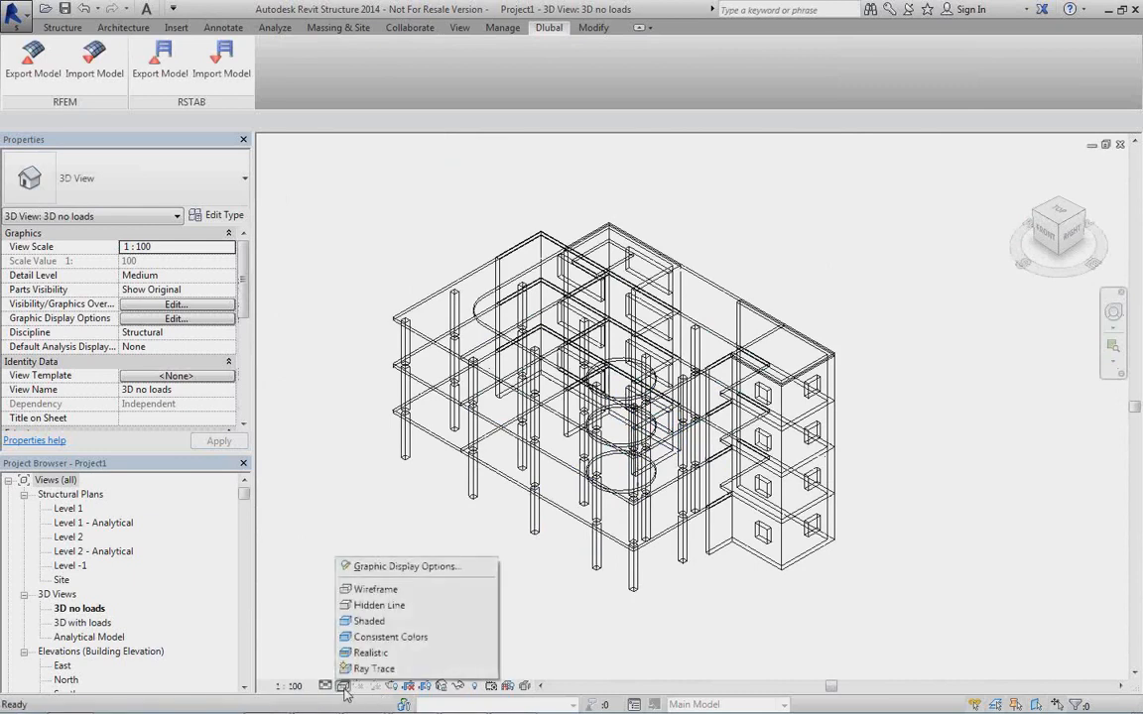
left_click(369, 625)
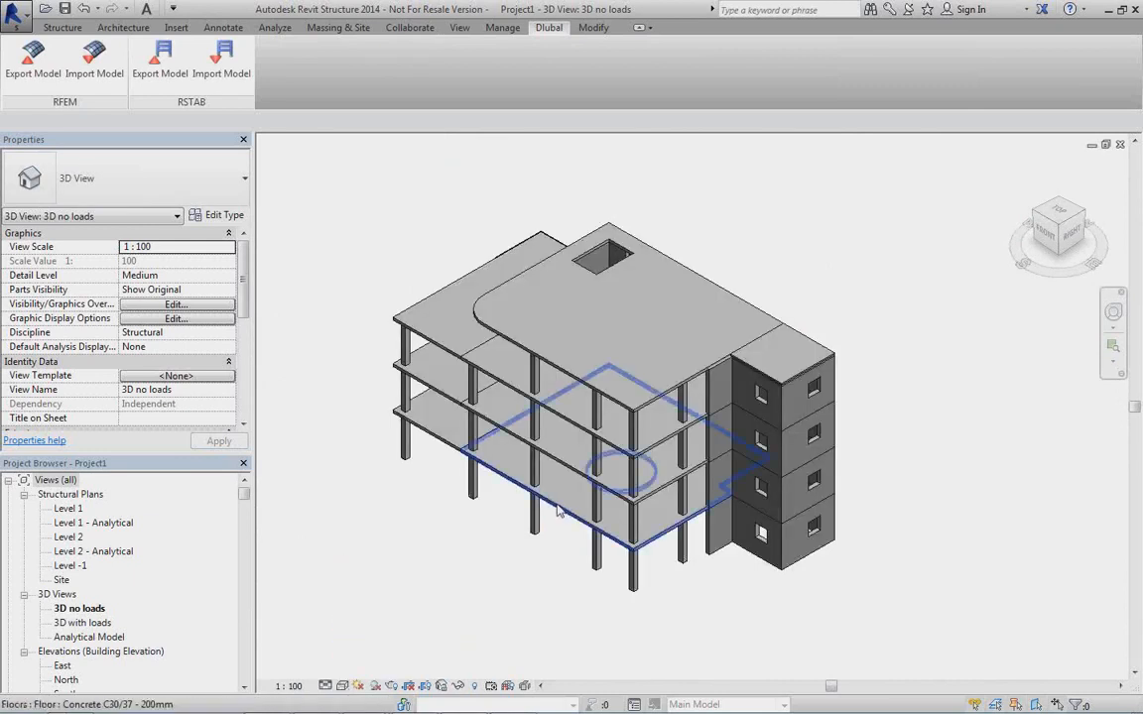
key("Caps_Lock")
middle_click_drag(676, 558, 427, 496)
Create a new drawing sheet with the A1 metric titleblock
left_click_drag(245, 495, 246, 506)
right_click(58, 608)
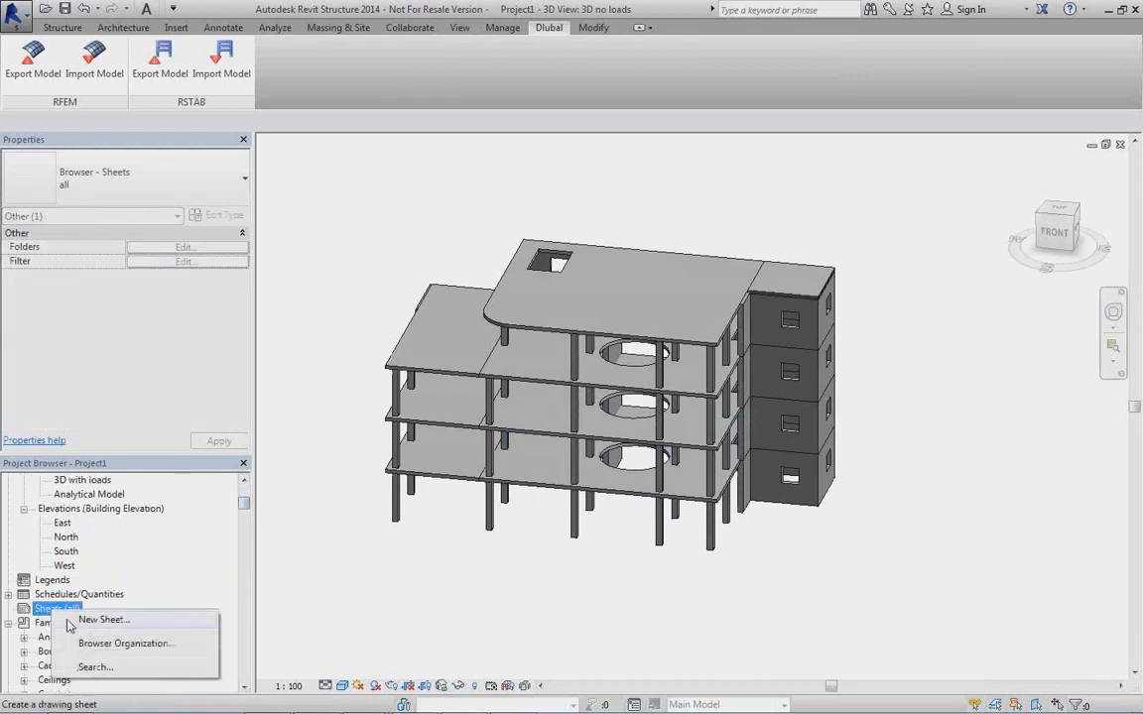
left_click(90, 620)
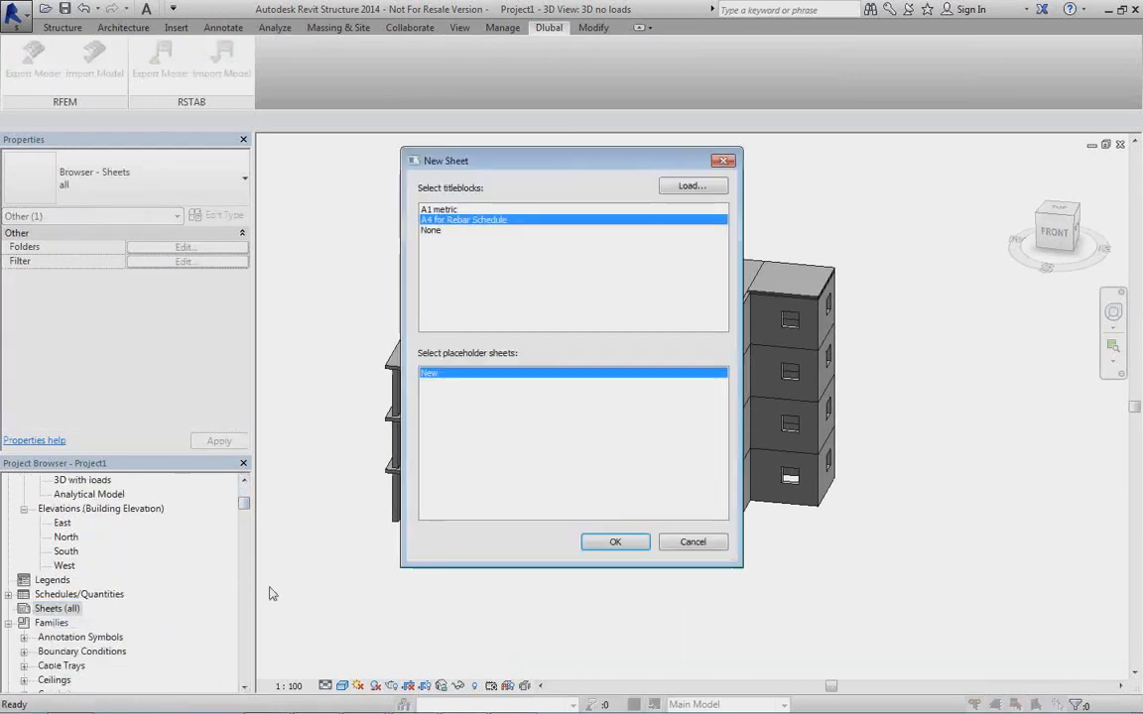
left_click(434, 211)
left_click(613, 542)
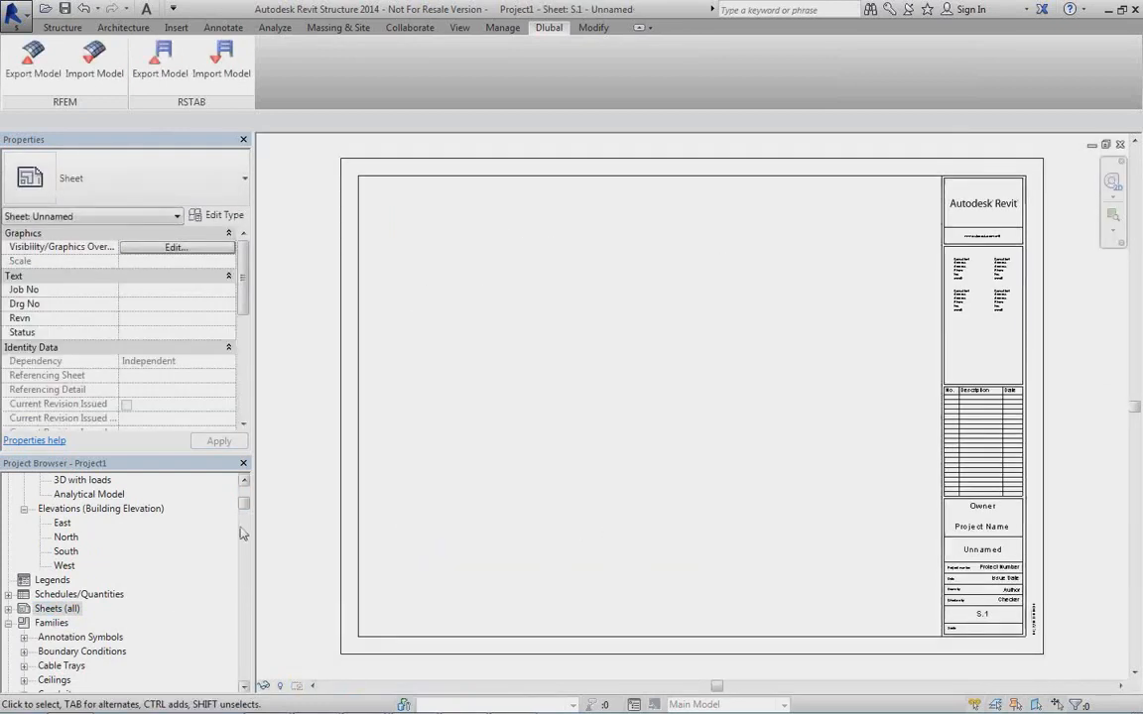
Place the 3D no loads view in the sheet's upper left area and the East elevation in its upper right area
left_click_drag(246, 504, 244, 499)
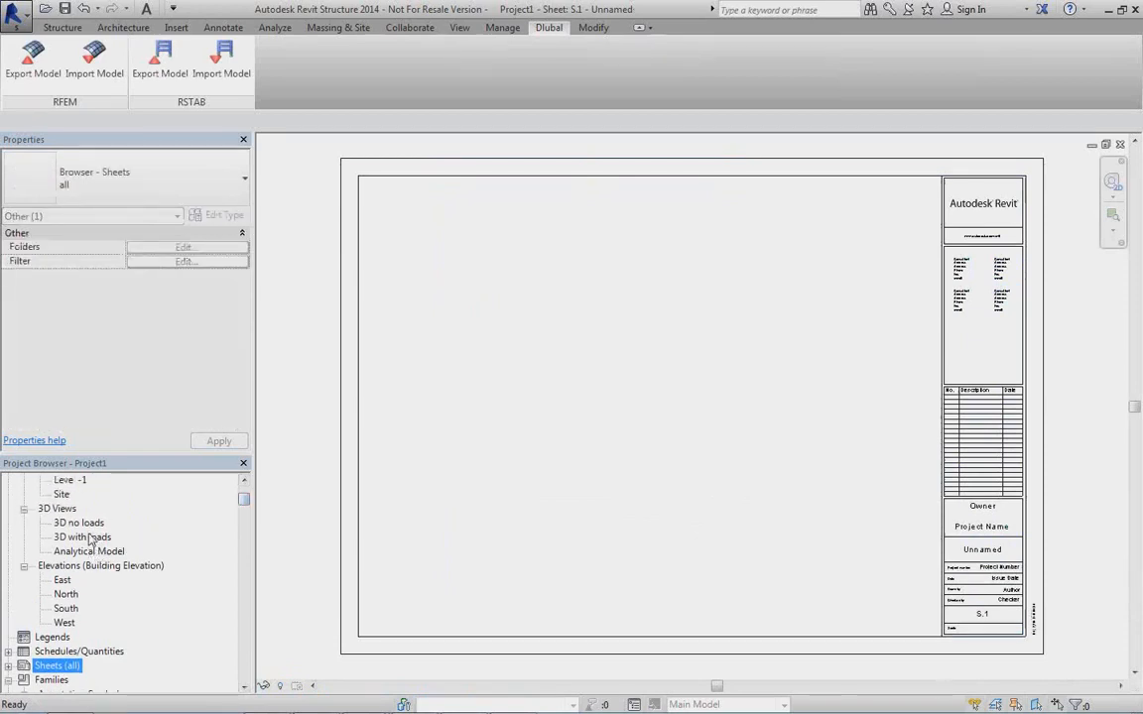
left_click_drag(87, 525, 446, 447)
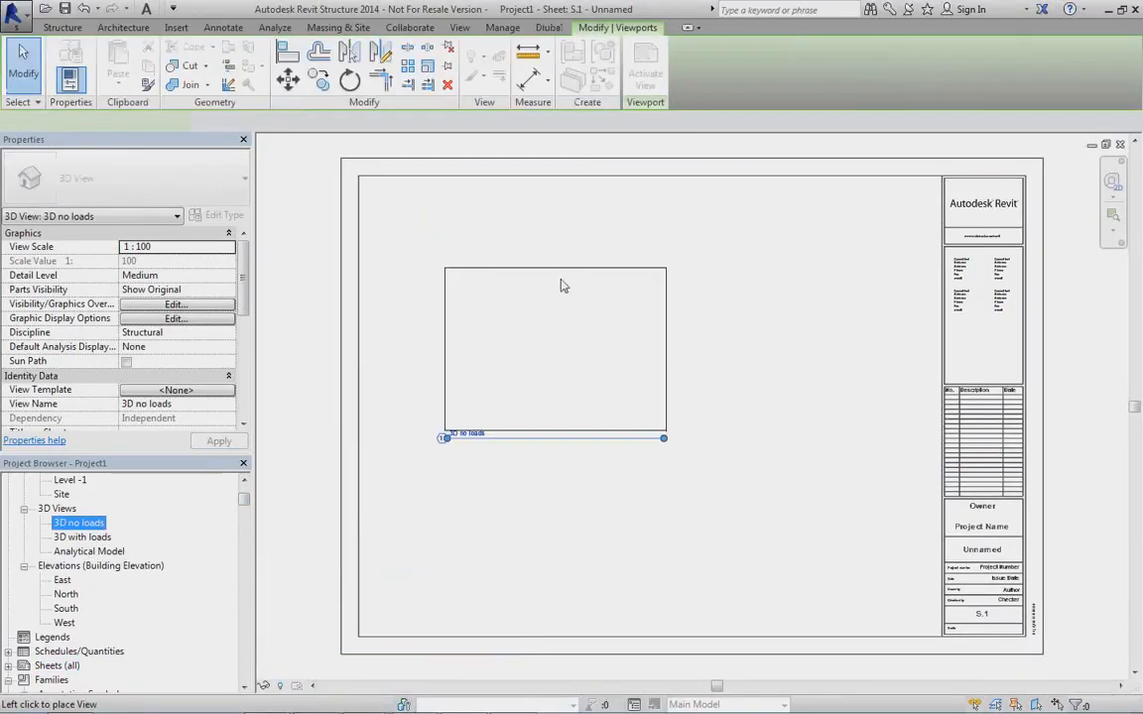
left_click(492, 280)
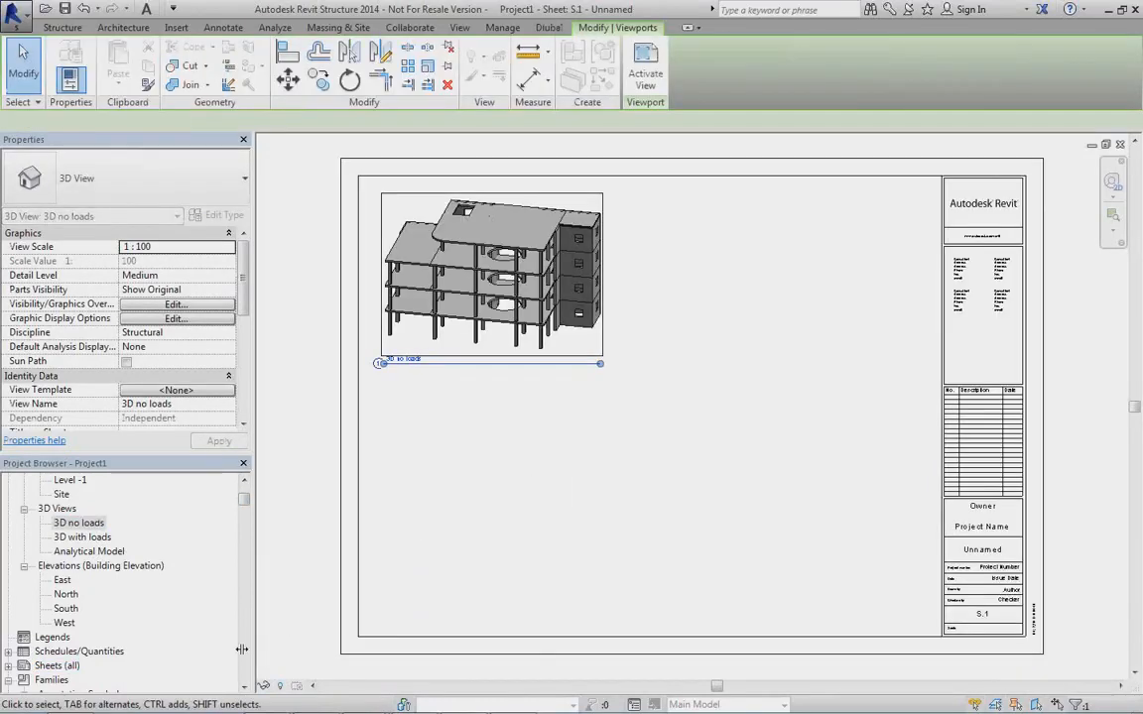
left_click(61, 579)
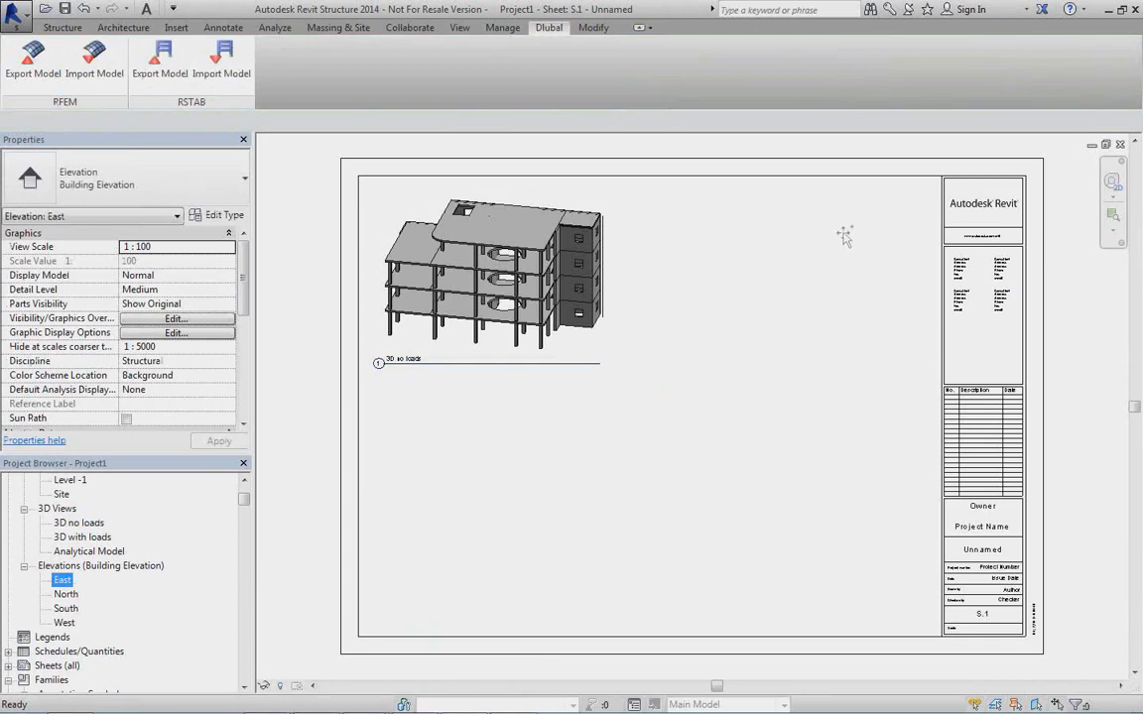
mouse_move(843, 223)
left_mouse_down()
mouse_move(833, 216)
mouse_move(829, 240)
left_mouse_up()
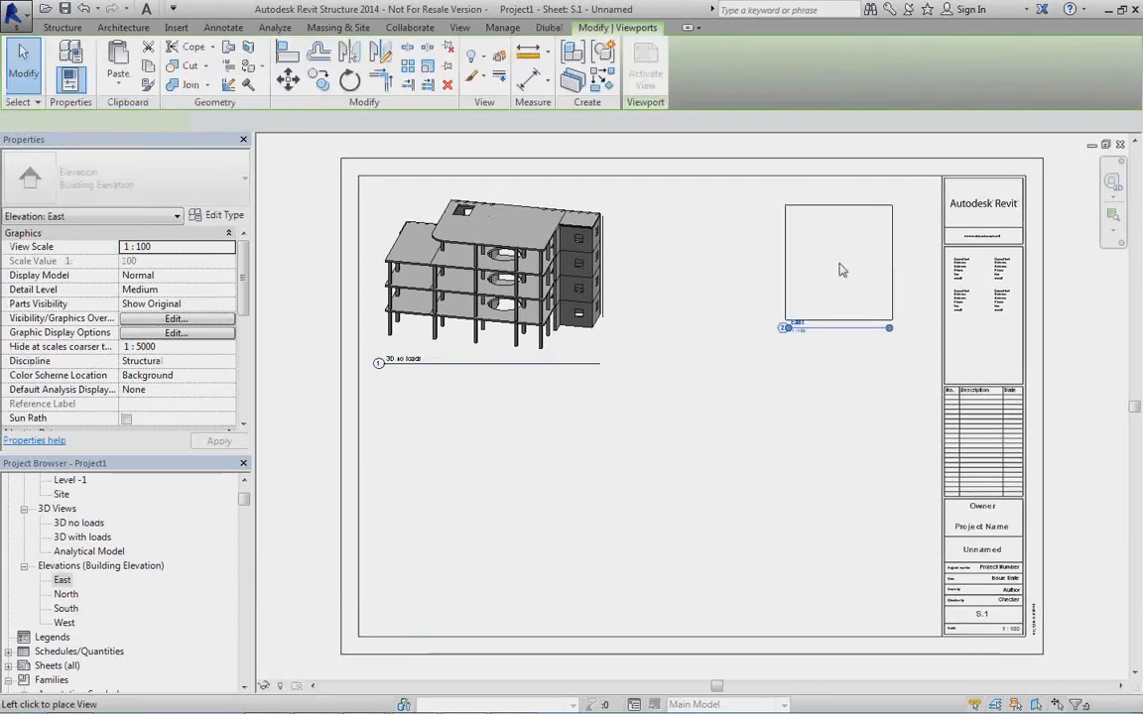
left_click(841, 264)
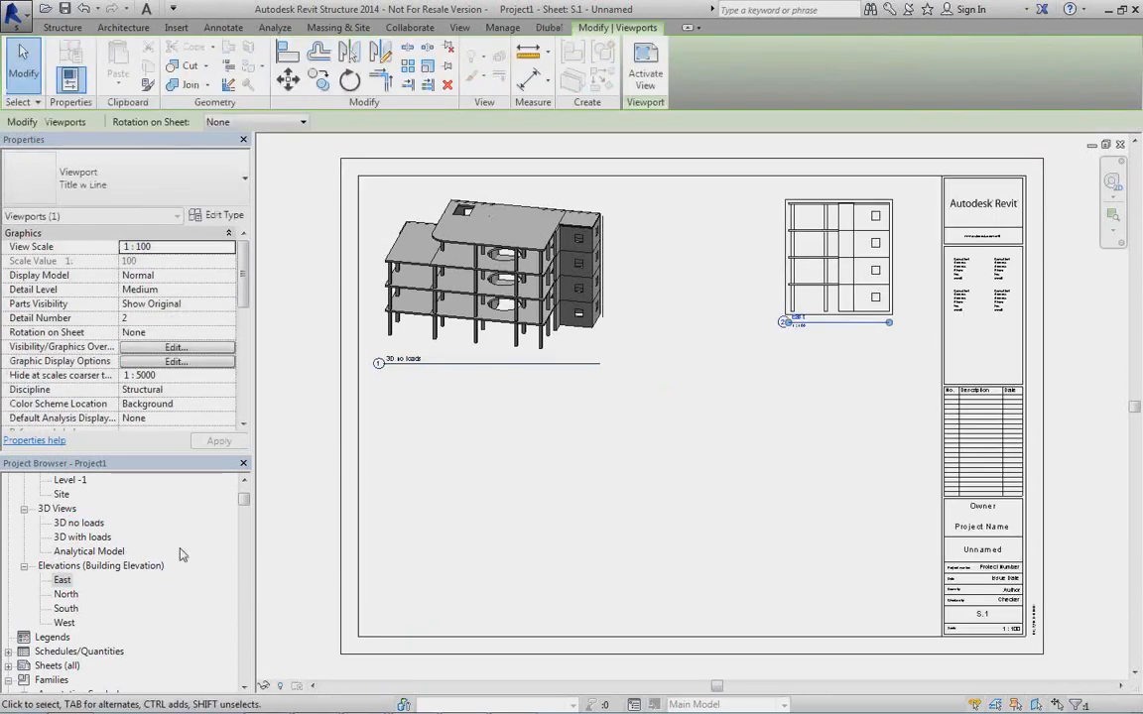
Place the North elevation at the sheet's lower left, South beside it at the lower right, and West below the East elevation
left_click_drag(65, 594, 841, 408)
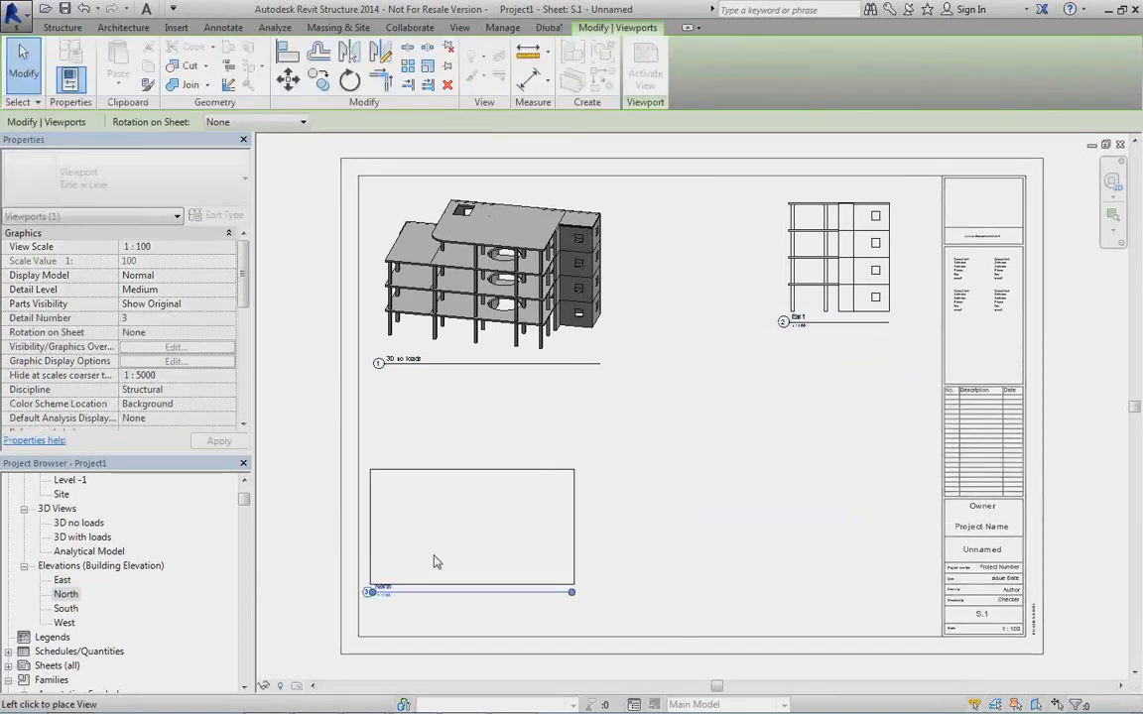
left_click(476, 568)
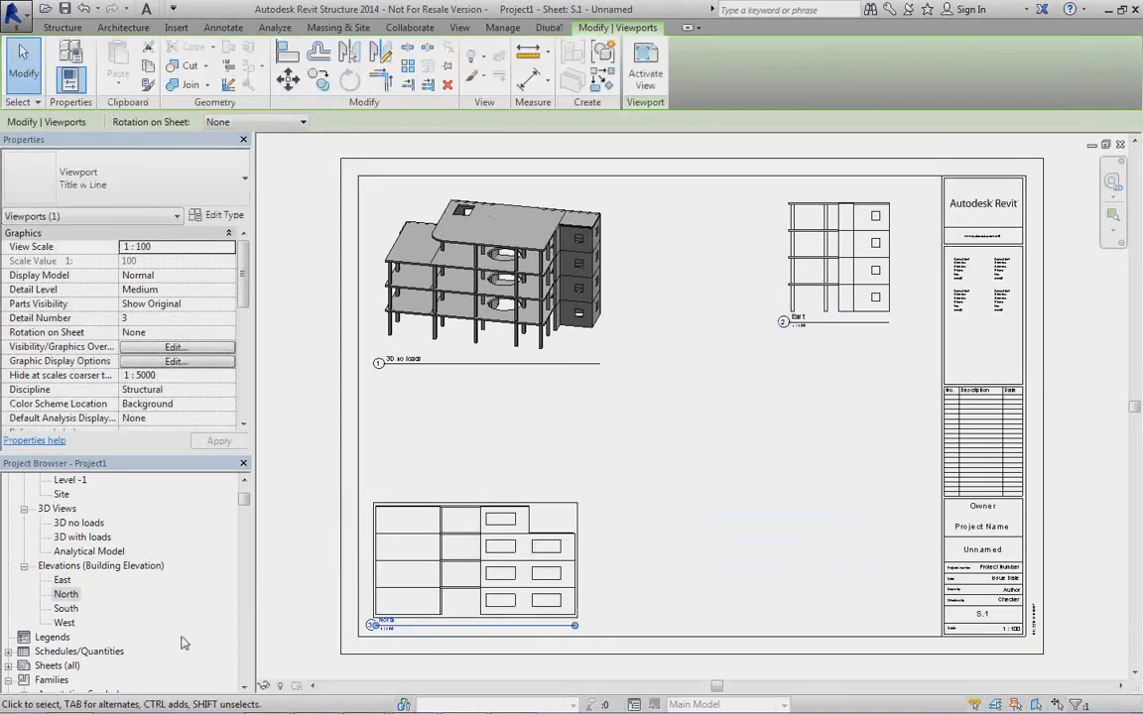
left_click_drag(65, 608, 749, 427)
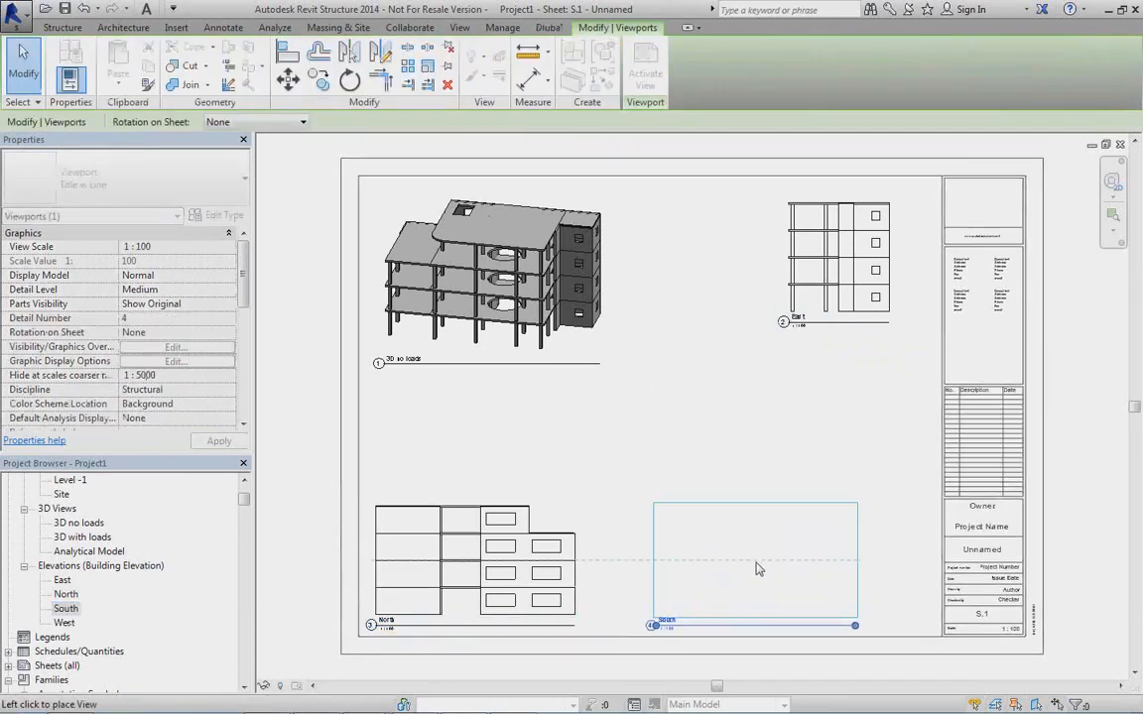
left_click(756, 567)
left_click_drag(65, 622, 751, 379)
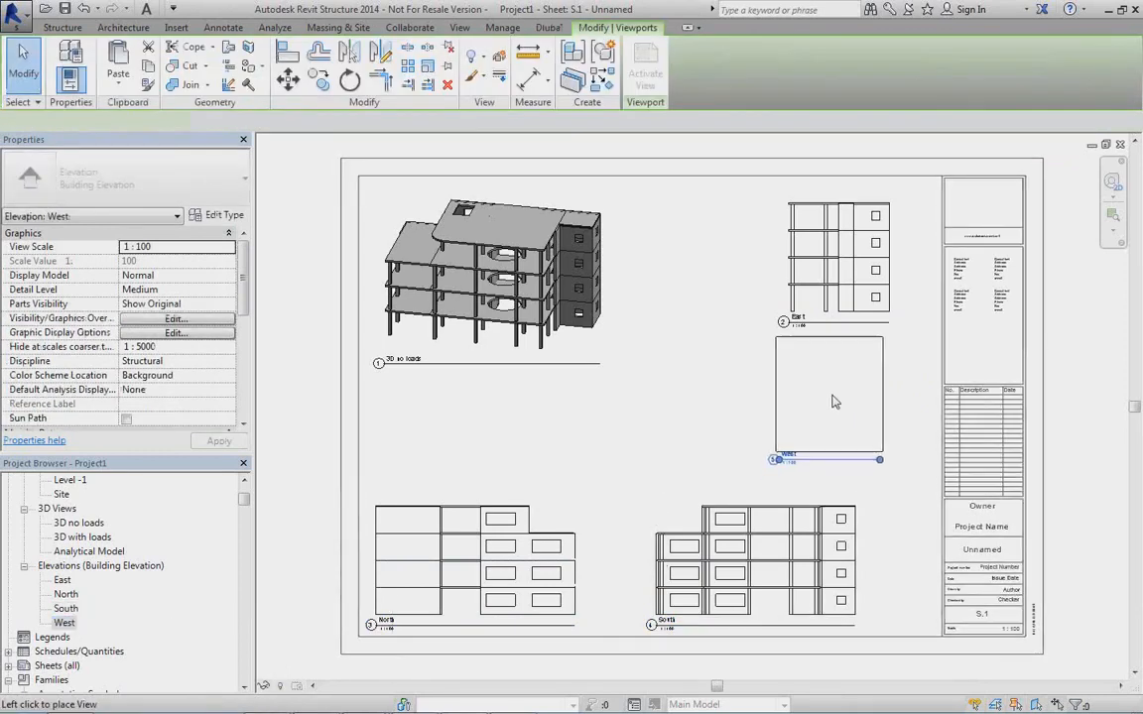
left_click(843, 404)
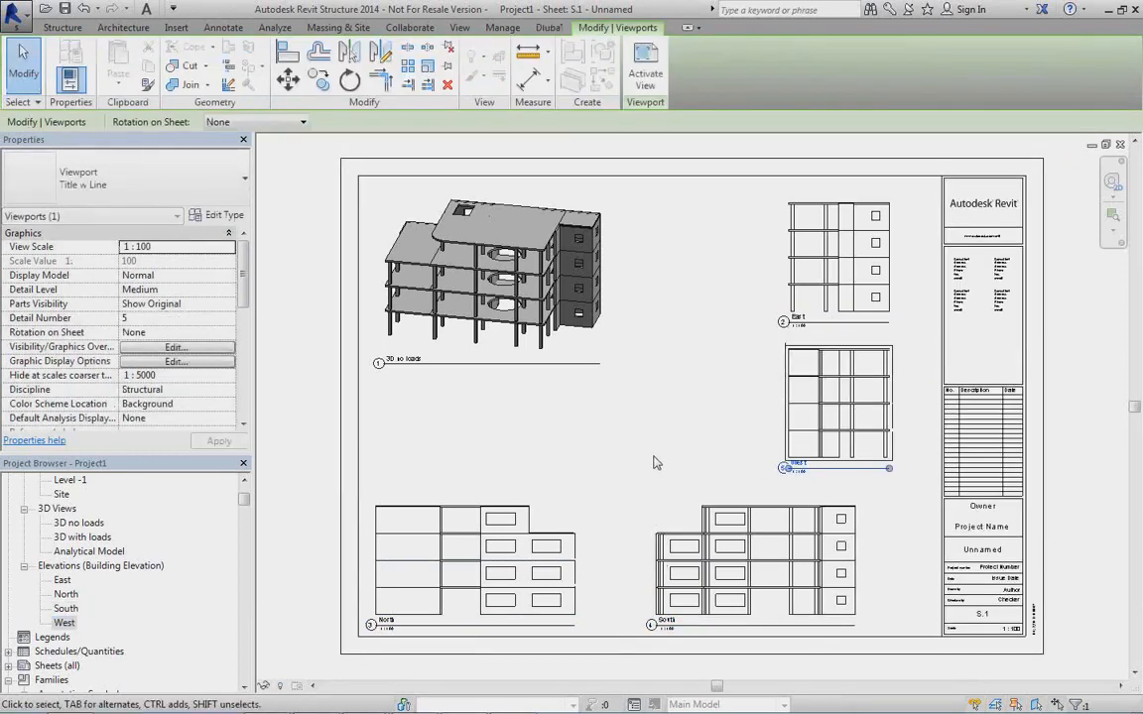
Move the 3D no loads viewport inward from the sheet corner and shift the North viewport right, keeping it level with South
left_click(593, 348)
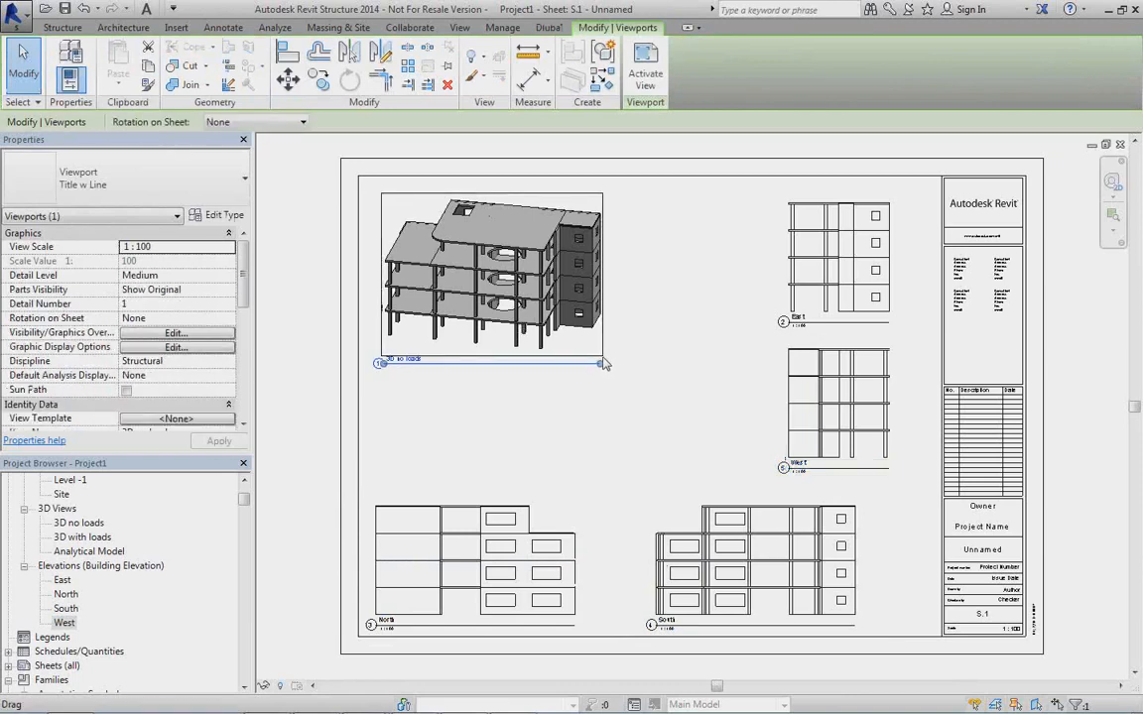
left_click_drag(526, 302, 560, 335)
left_click_drag(525, 545, 547, 518)
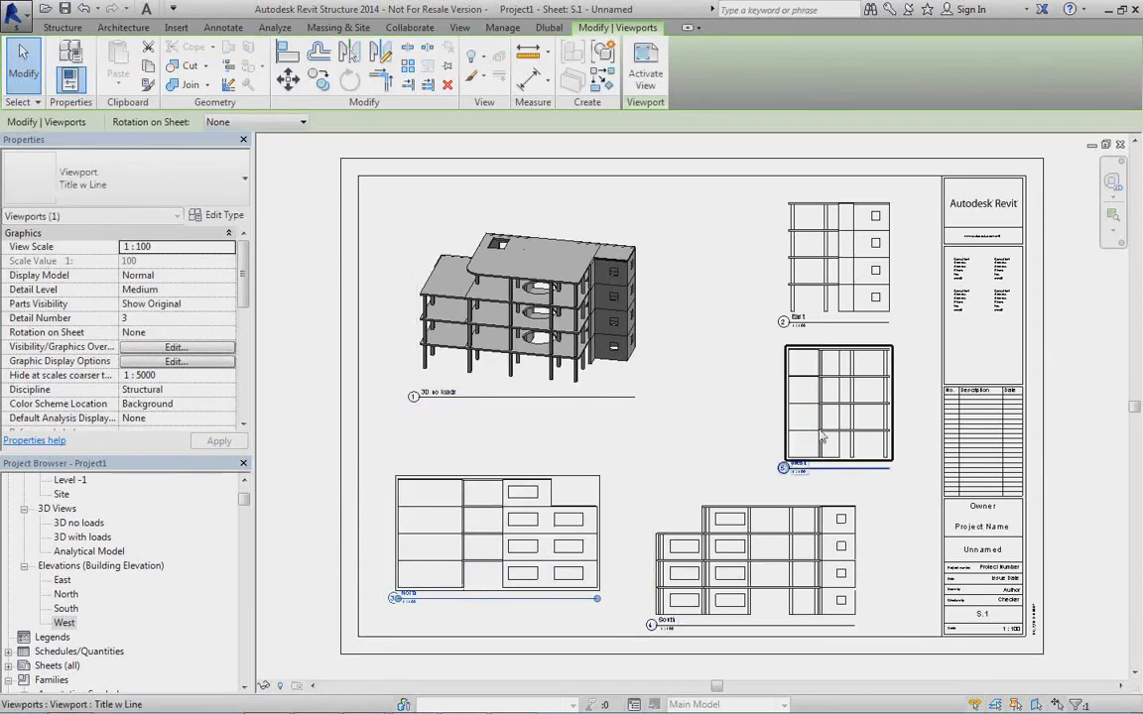
left_click_drag(541, 545, 545, 566)
left_click(674, 466)
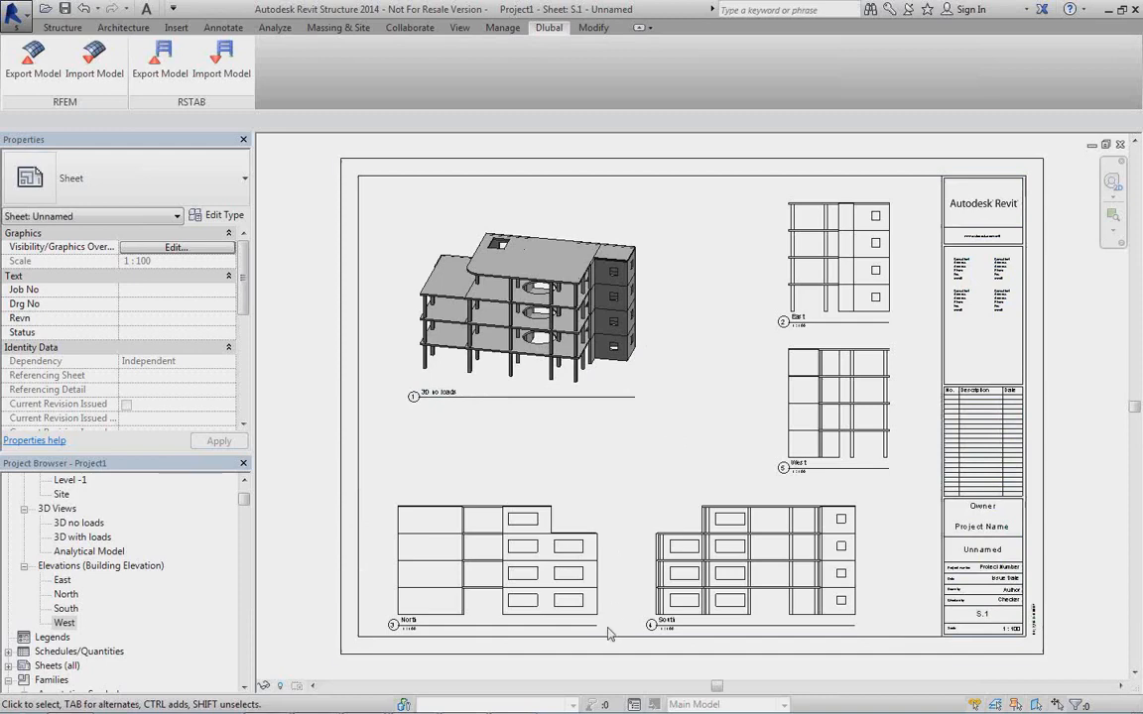
Switch to RFEM to show the 5_Business Complex model, then return to the BIMWorkFlowRevit.pptx slide show and advance one slide
mouse_move(560, 710)
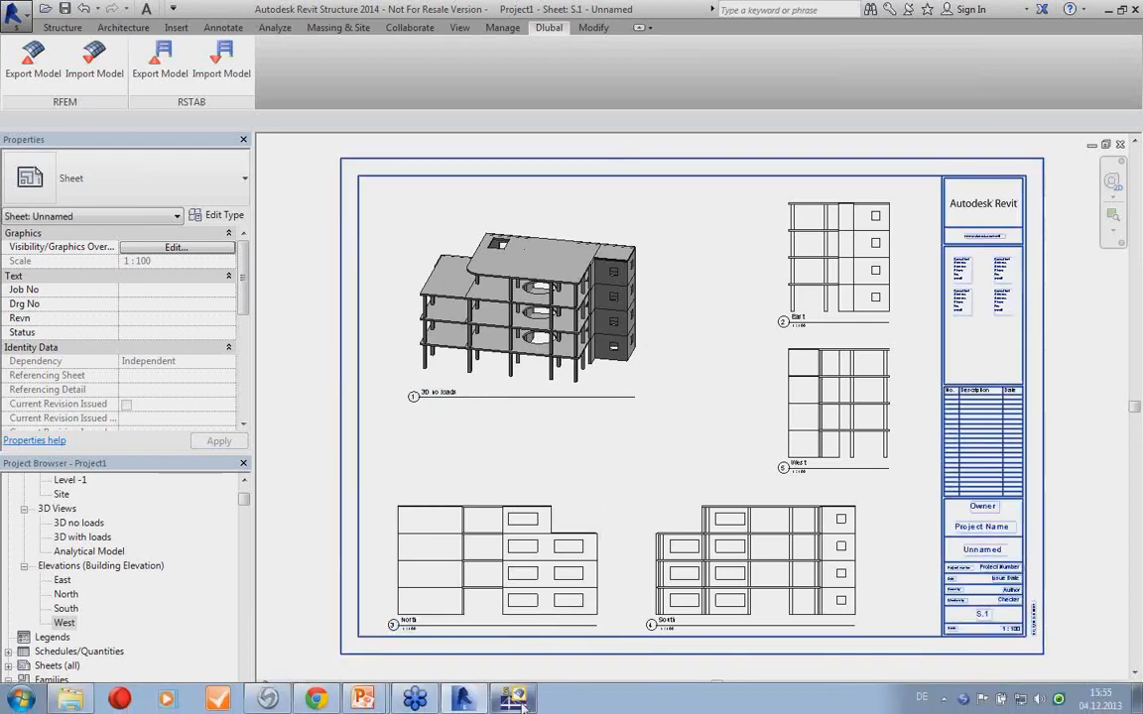
left_click(514, 700)
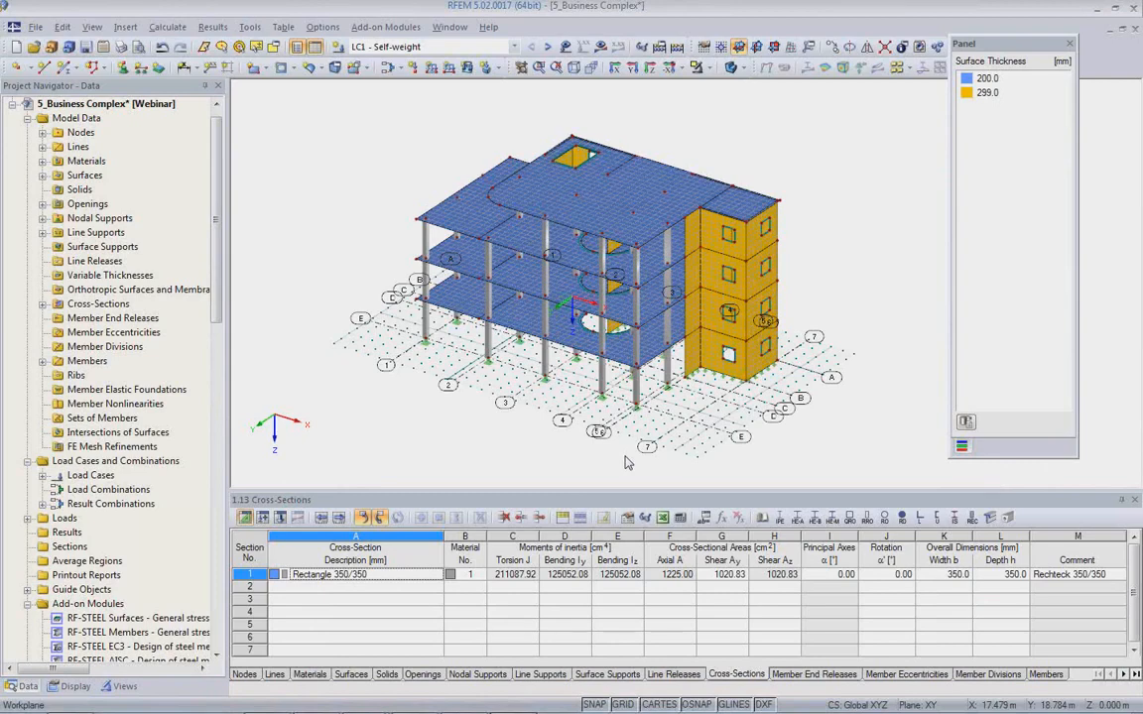
mouse_move(369, 707)
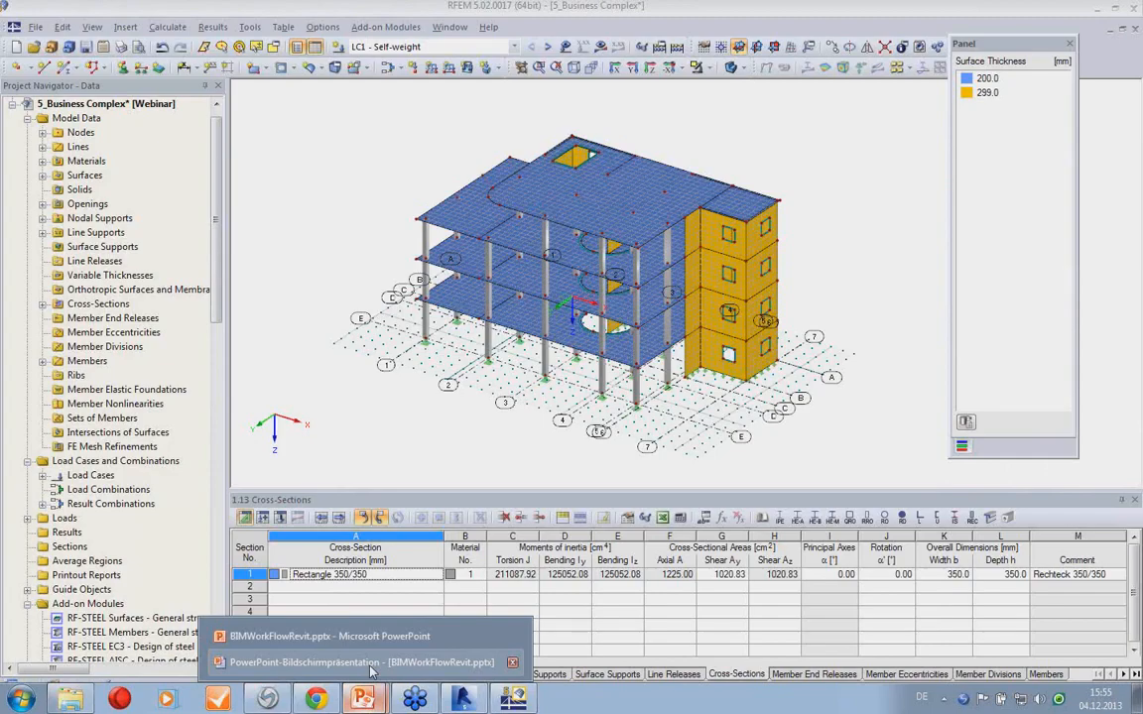
left_click(371, 662)
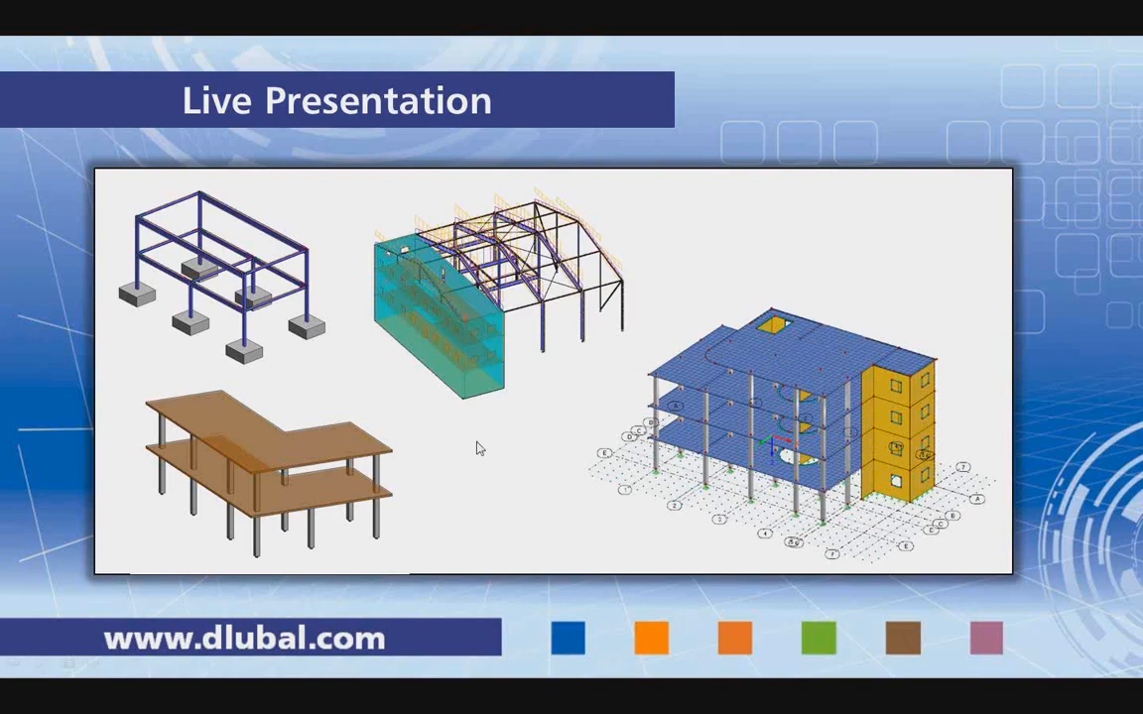
key("Right")
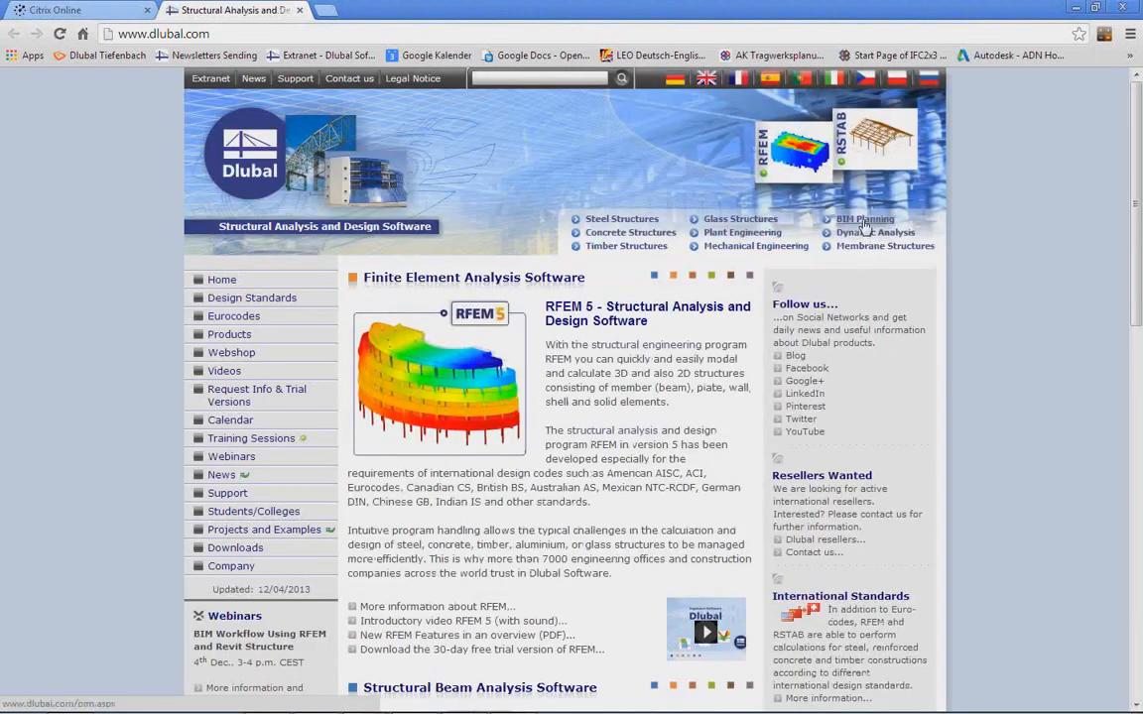
Open the BIM Planning page of the Dlubal website and look through its interface descriptions, including Autodesk Revit Structure
left_click(863, 222)
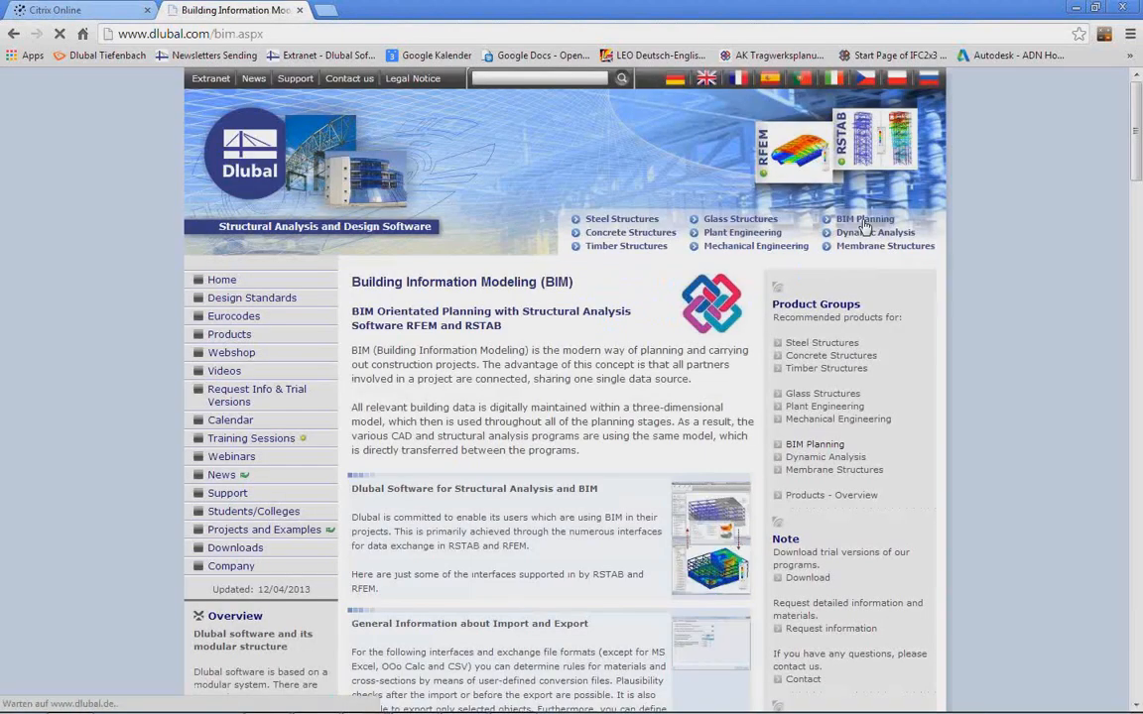
scroll(571, 486, "down", 3)
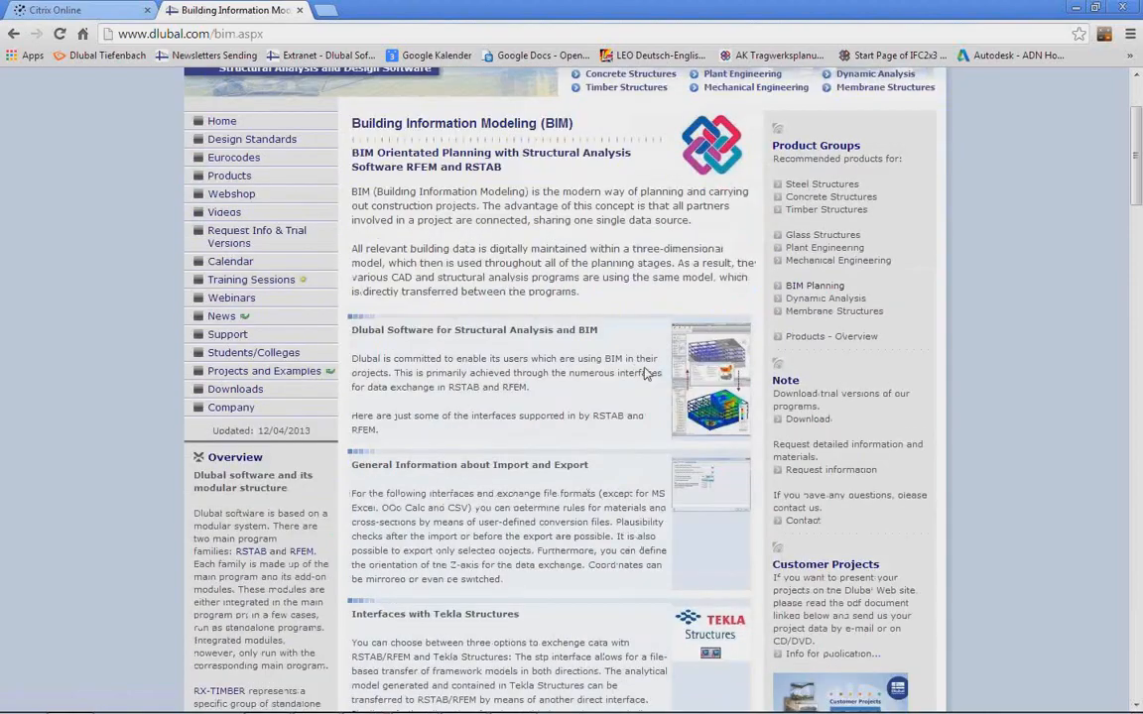
scroll(541, 483, "down", 10)
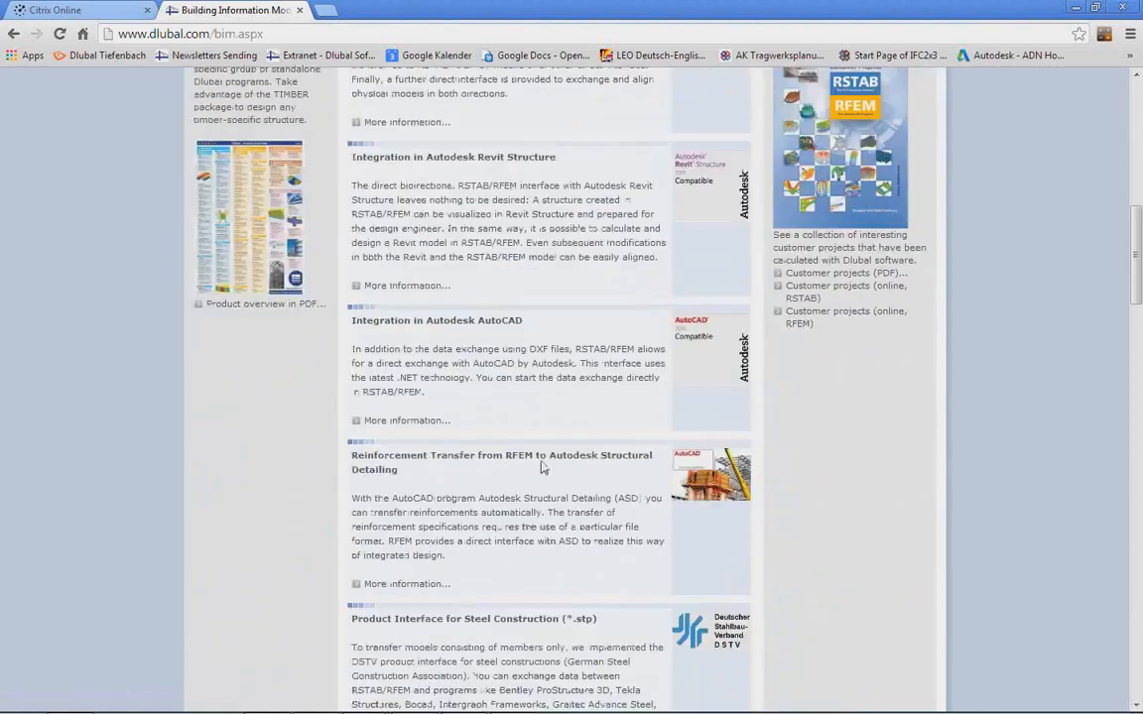
scroll(542, 465, "up", 5)
scroll(543, 466, "up", 6)
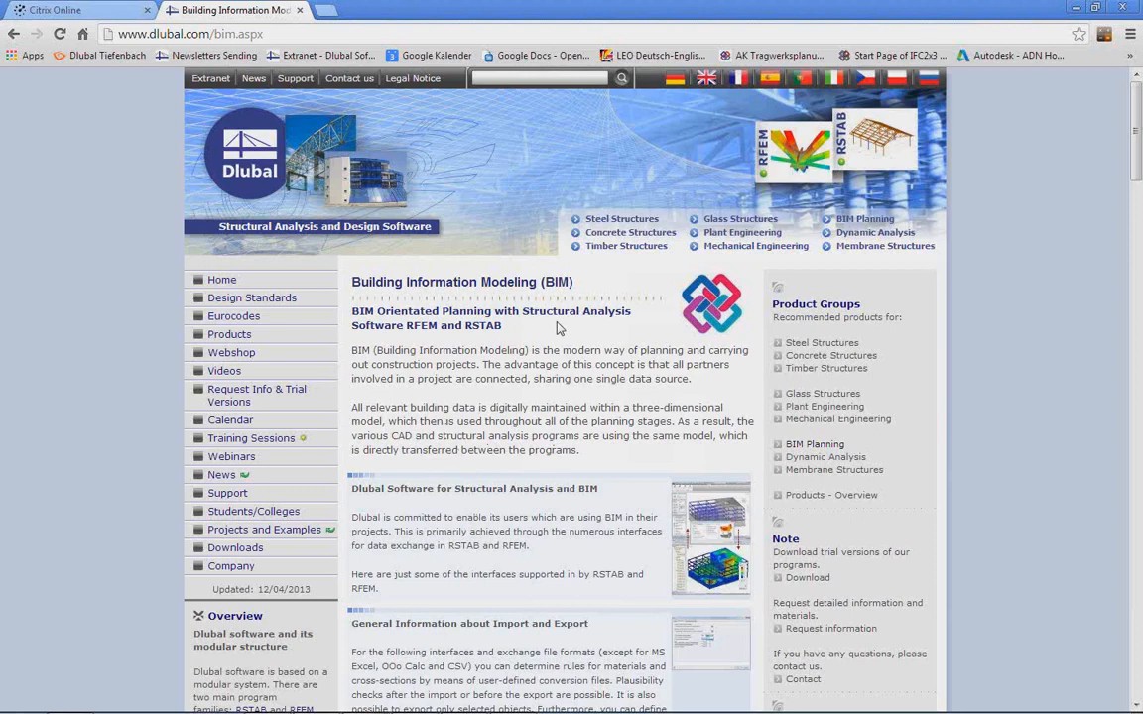
Return to the English Dlubal home page, open the Dlubal Blog and skim its recent articles
left_click(706, 79)
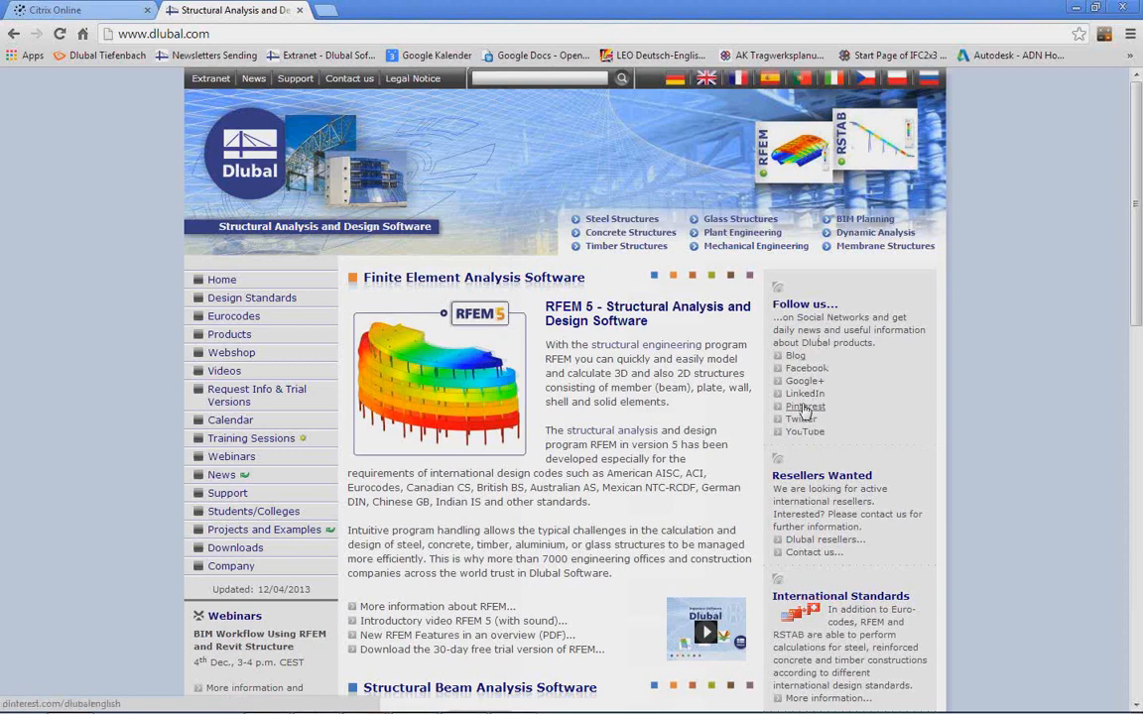
left_click(795, 357)
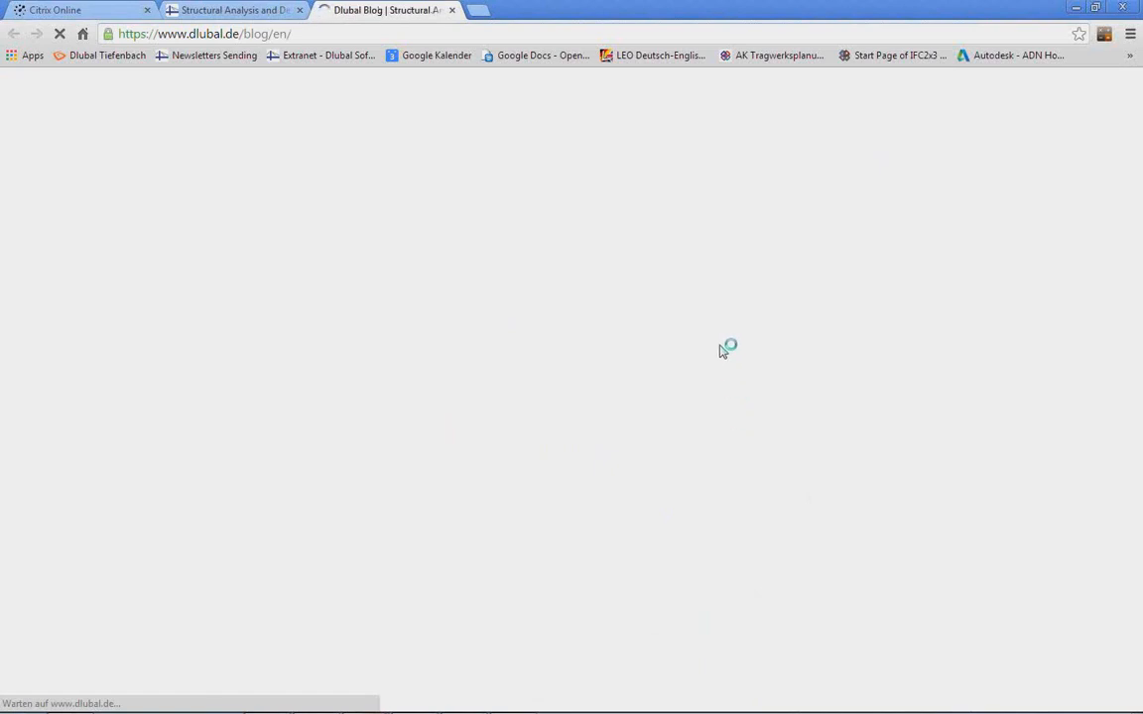
scroll(709, 353, "down", 2)
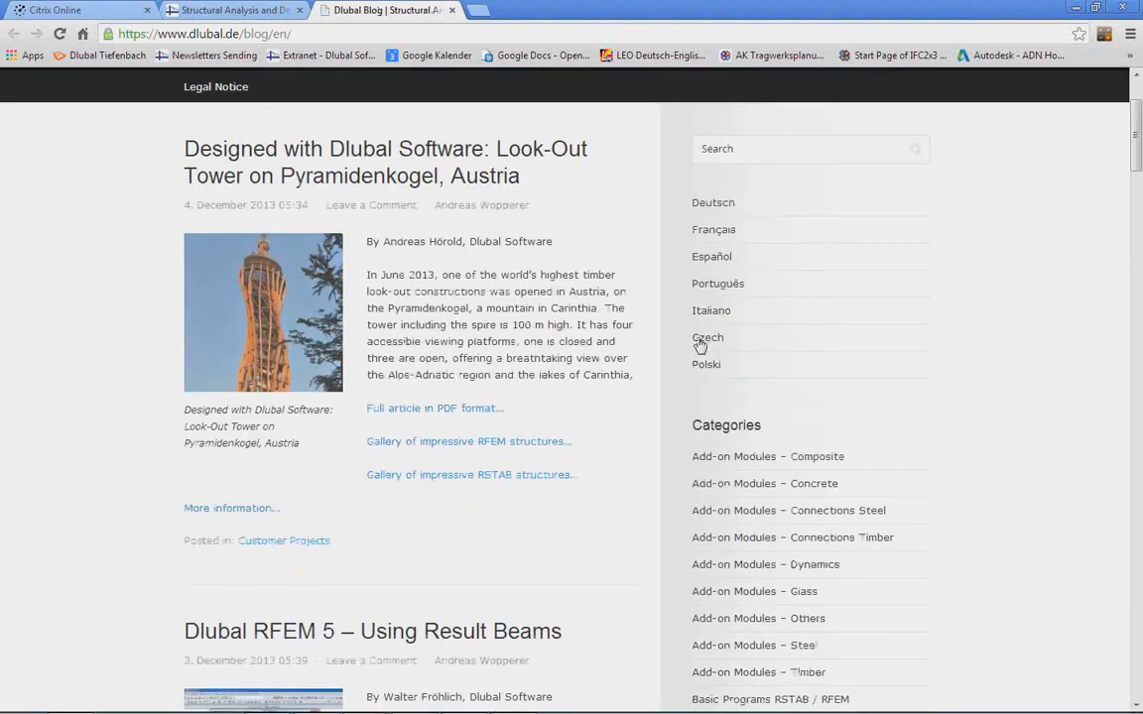
scroll(643, 347, "down", 4)
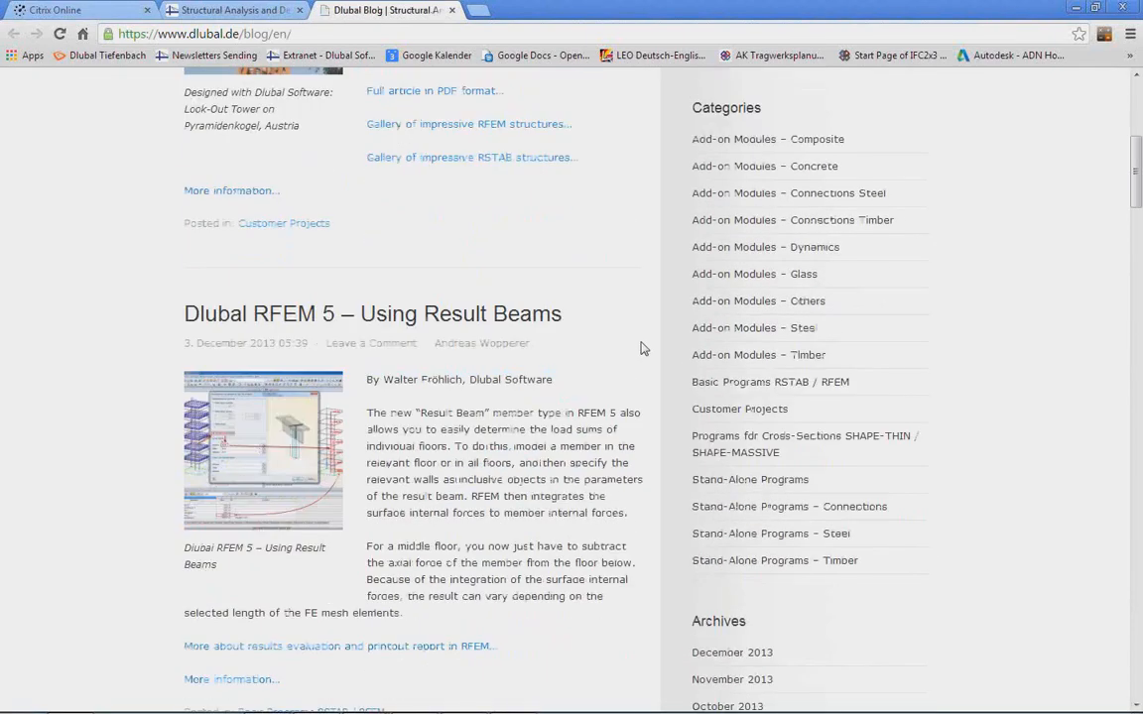
scroll(641, 348, "down", 2)
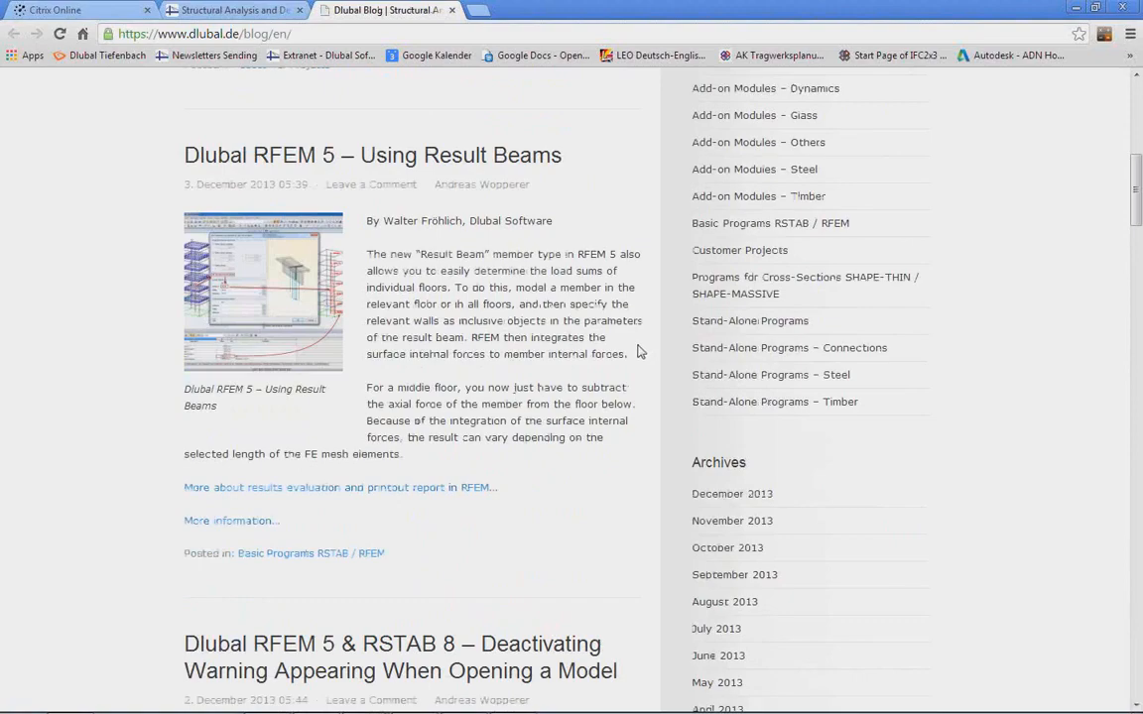
scroll(640, 350, "down", 3)
scroll(641, 352, "down", 3)
scroll(641, 353, "up", 14)
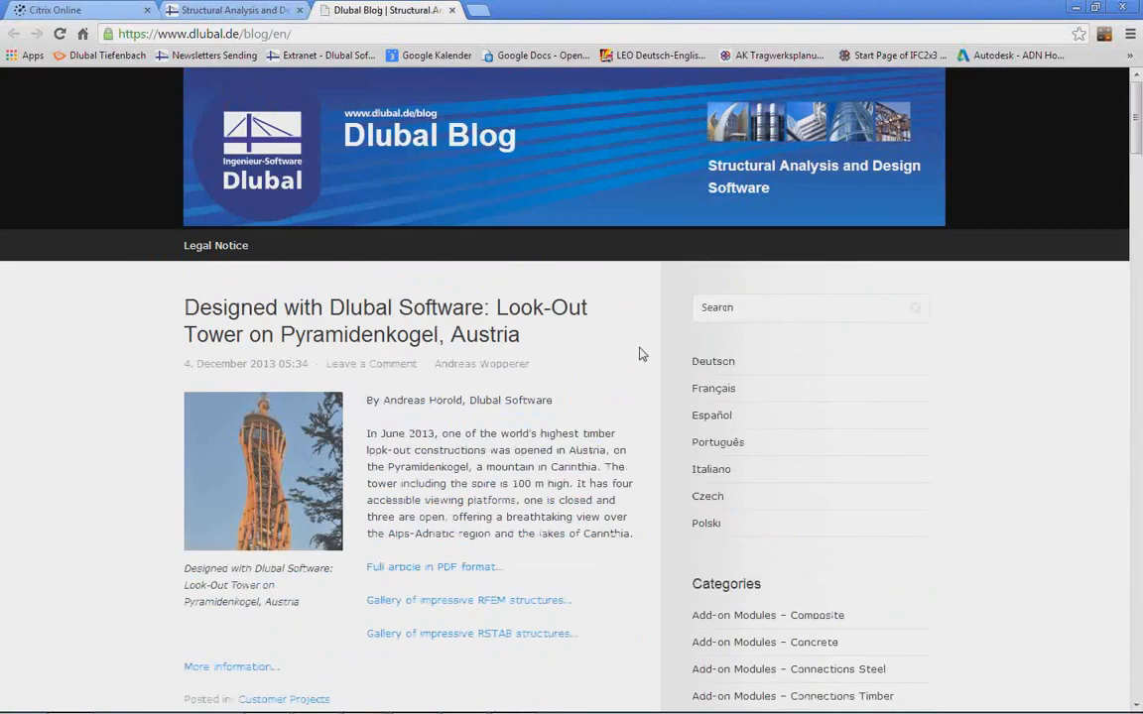
Go back to the Dlubal home page, show the More Information slide, and return to the website
left_click(266, 12)
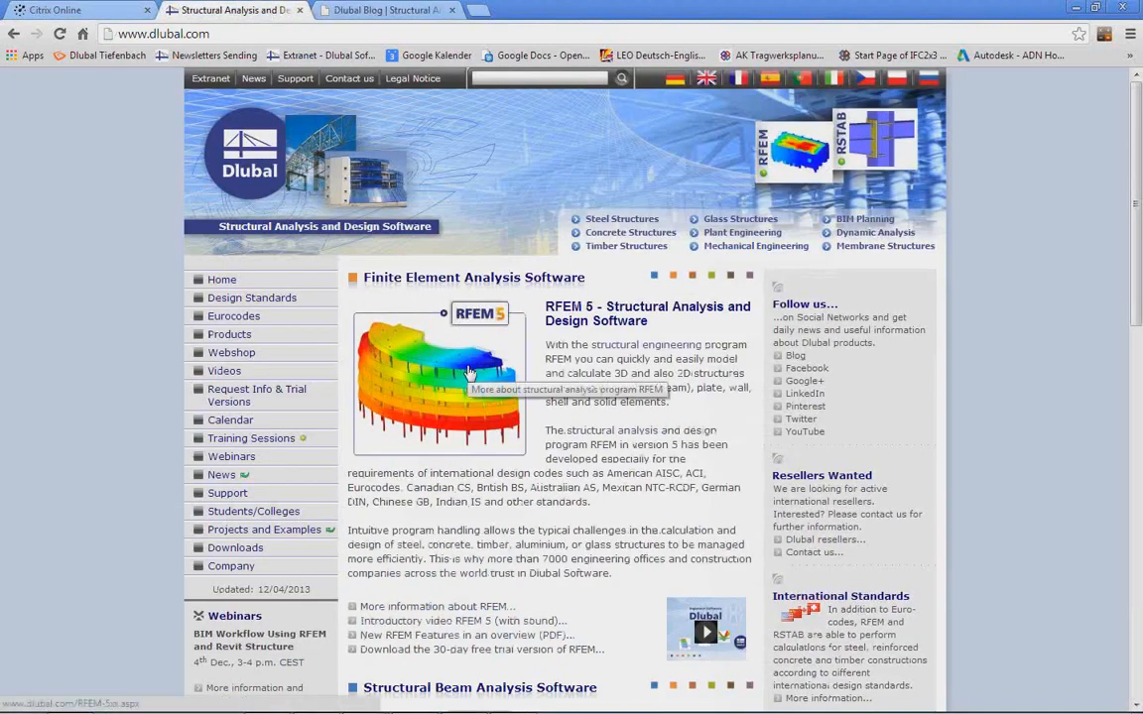
key("alt+Tab")
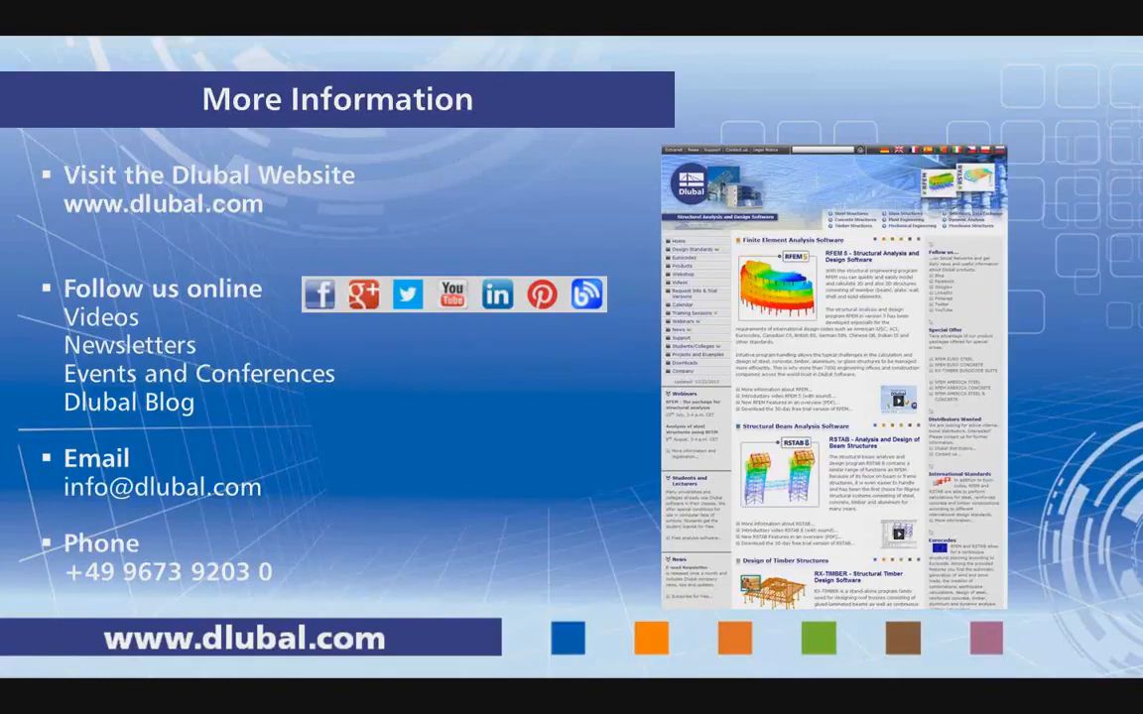
key("alt+Tab")
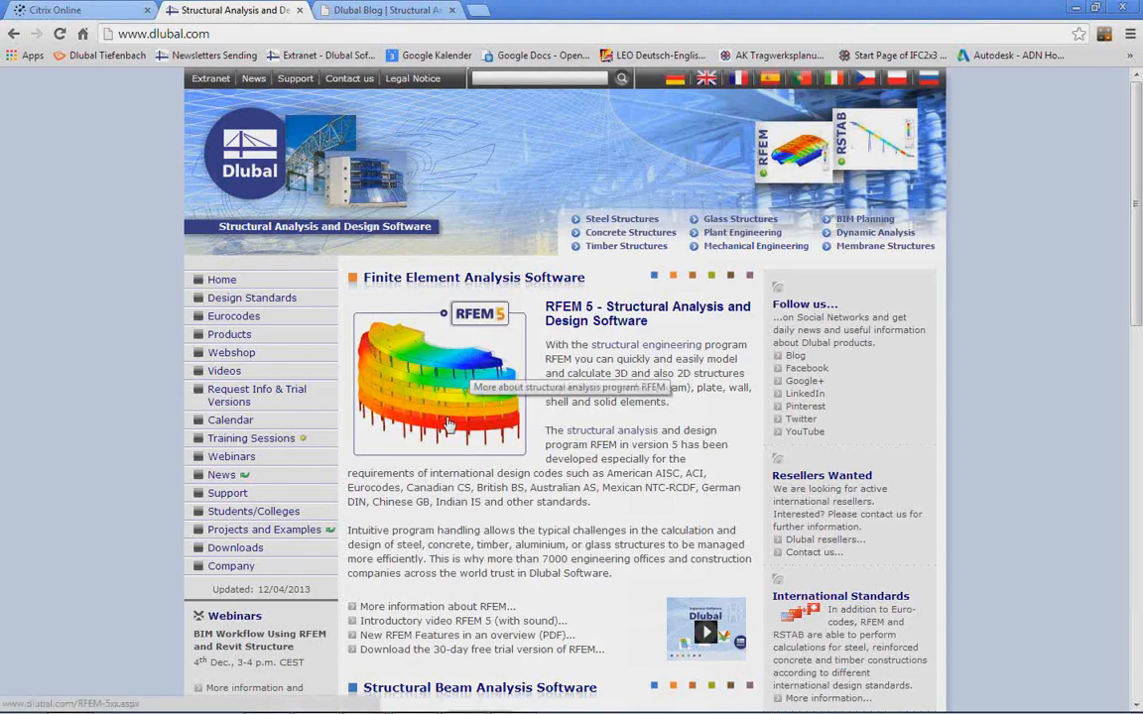
Open the Download Trial Versions page, look through the listed products, and continue to the First steps information for beginners
left_click(243, 547)
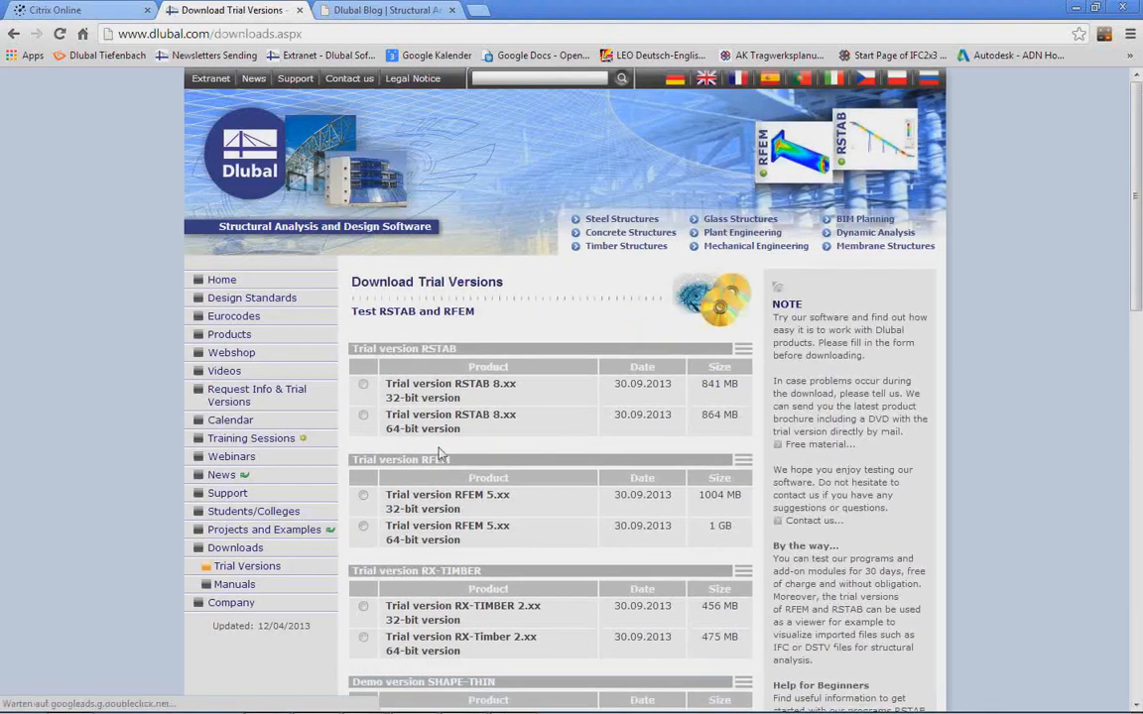
scroll(567, 407, "down", 1)
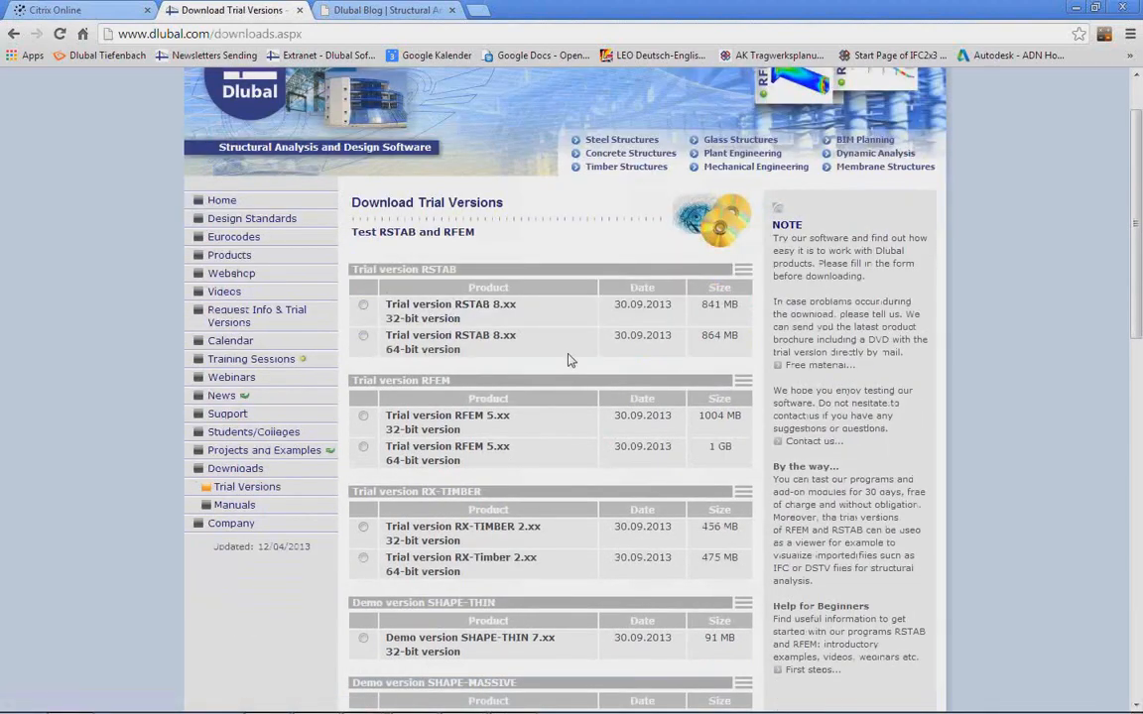
scroll(575, 372, "down", 1)
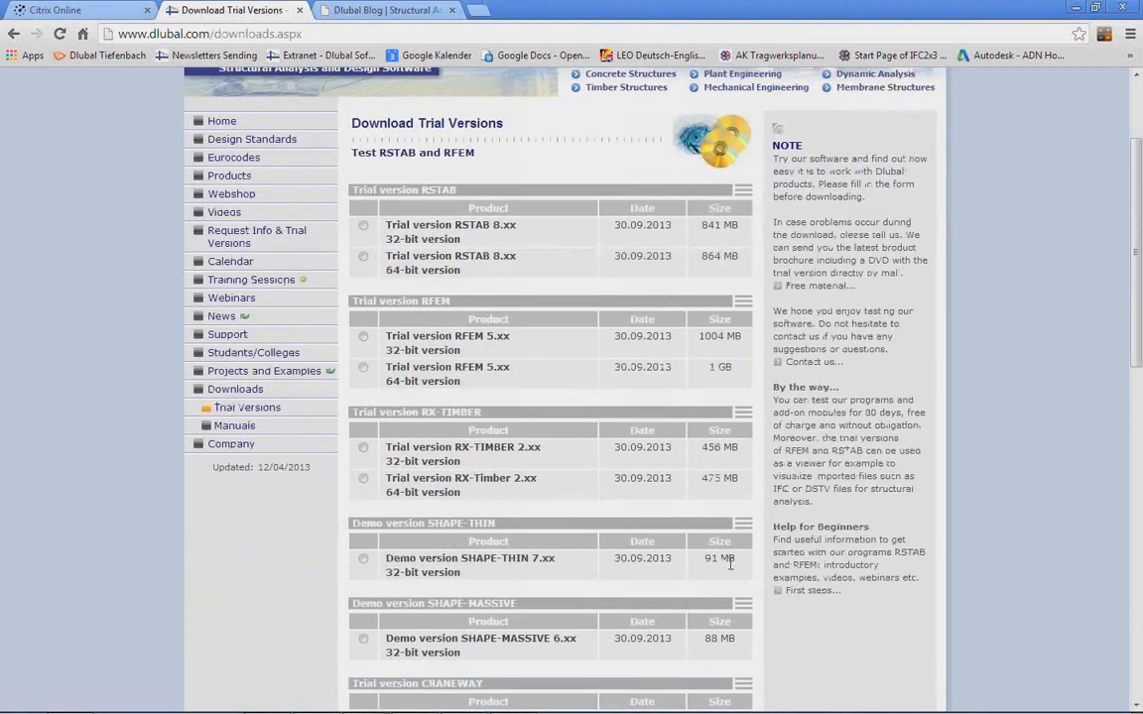
left_click(805, 593)
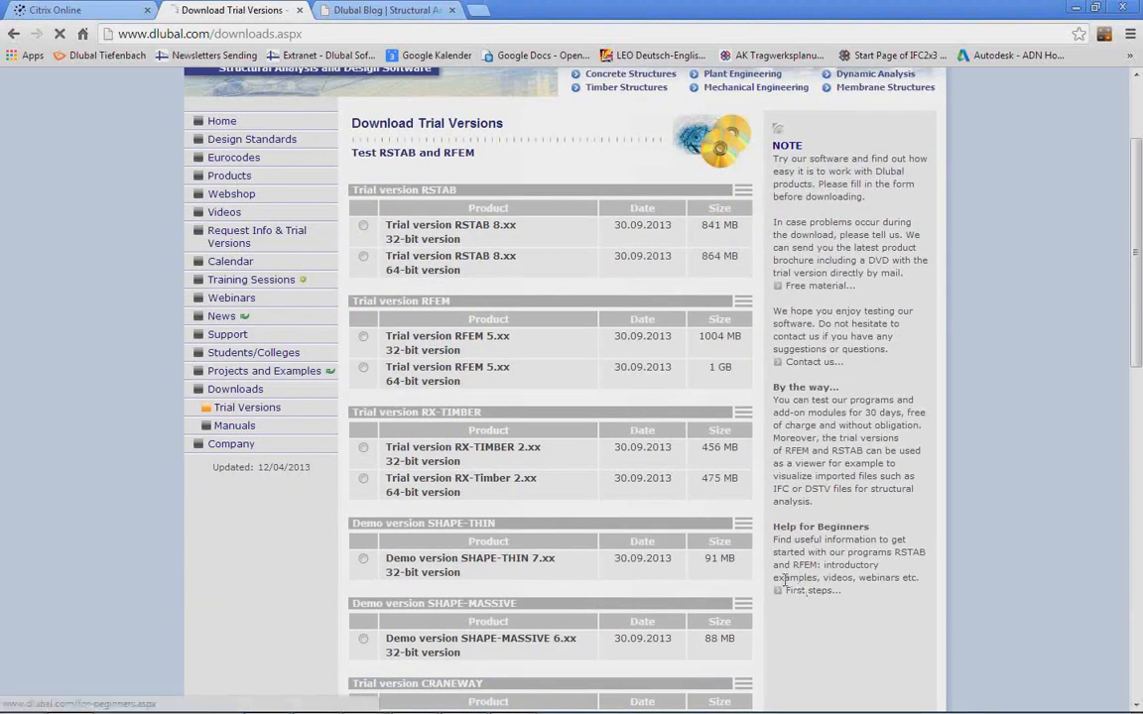
scroll(432, 381, "down", 2)
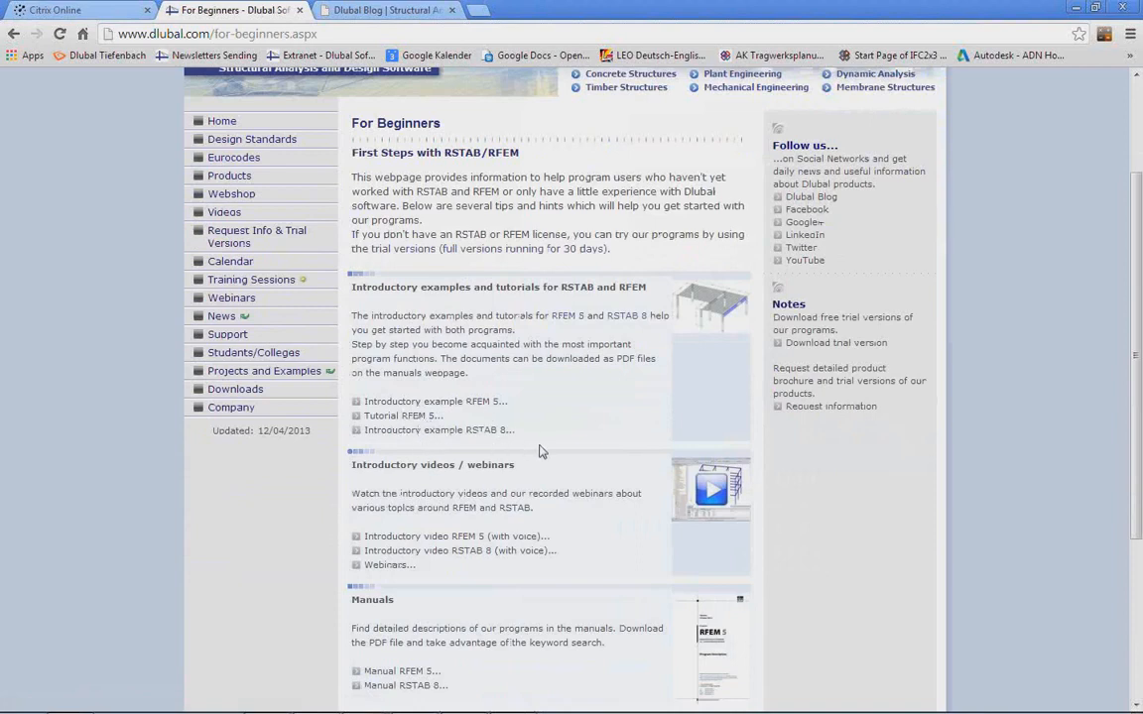
Open the Webinars page, look through the upcoming and previous webinars, and switch back to the PowerPoint slide show
left_click(248, 300)
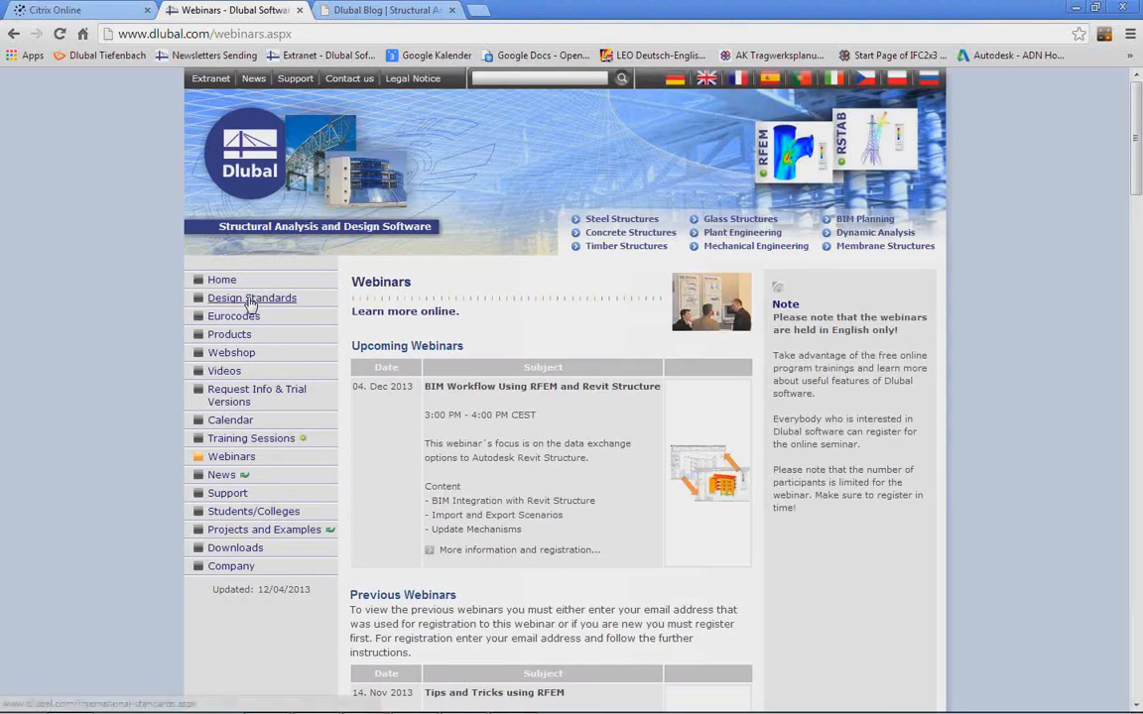
scroll(464, 343, "down", 2)
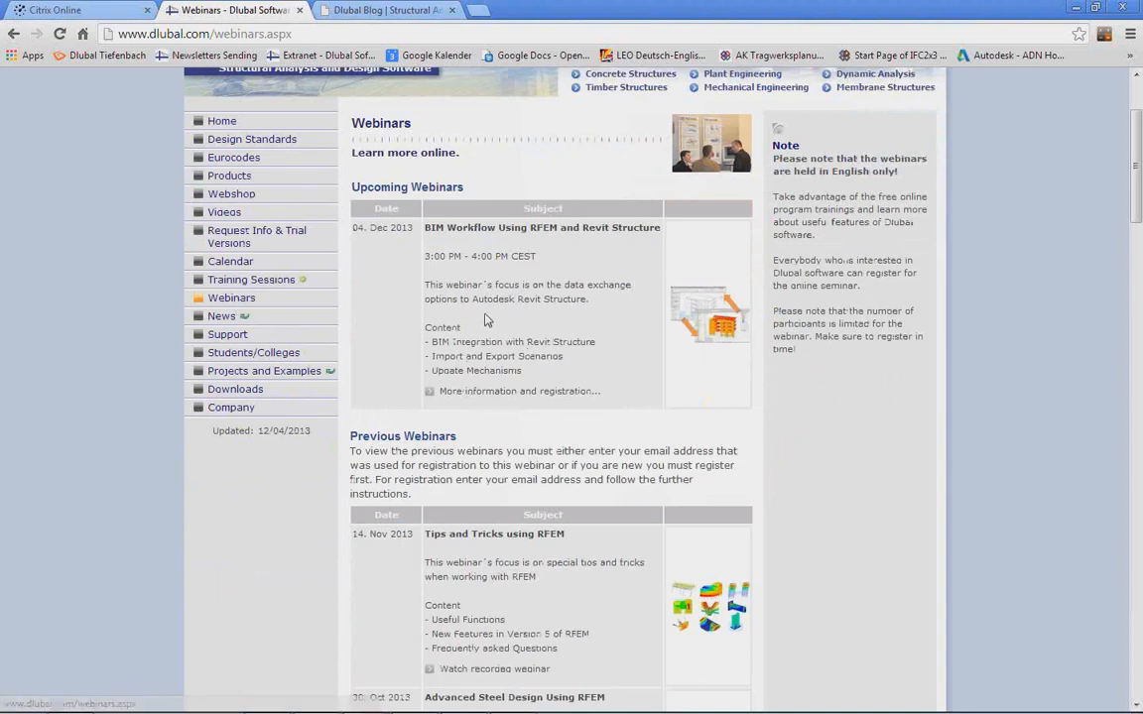
scroll(486, 320, "down", 10)
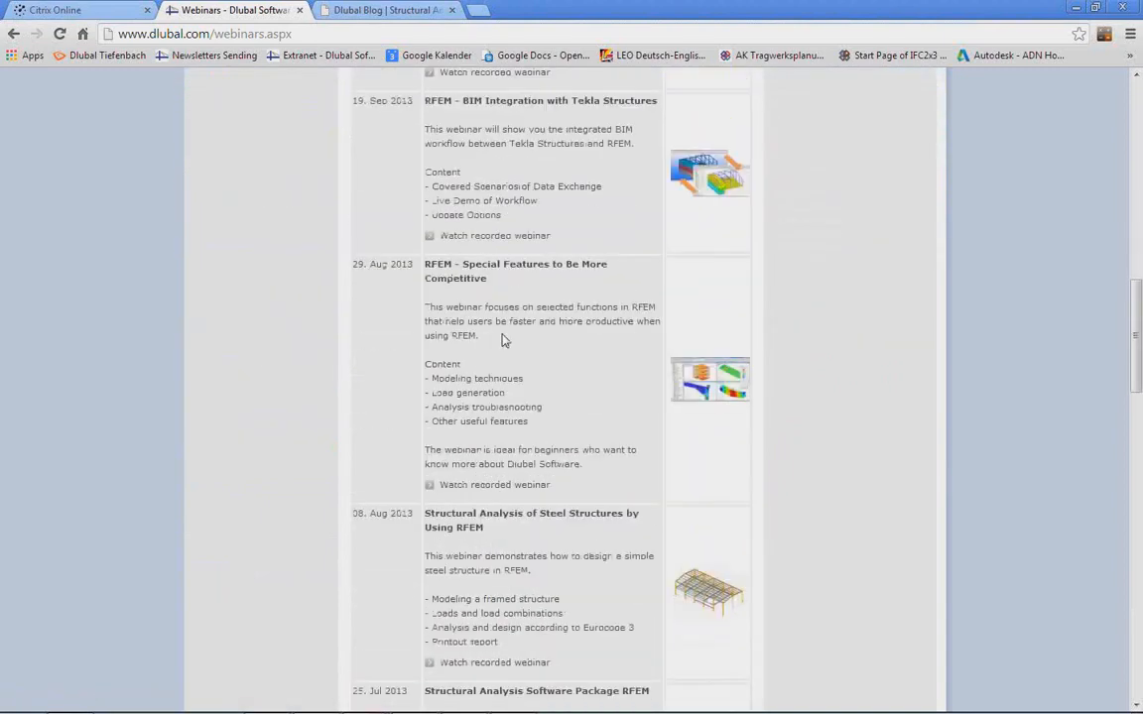
scroll(501, 339, "down", 1)
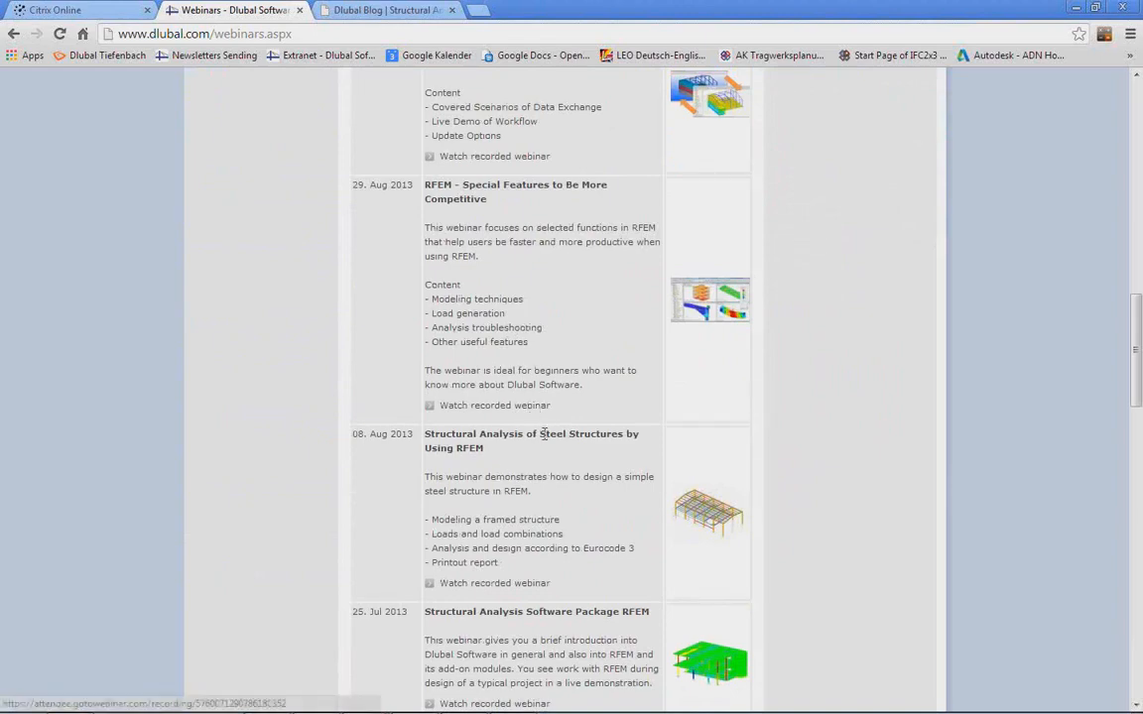
scroll(510, 433, "down", 4)
scroll(561, 429, "up", 7)
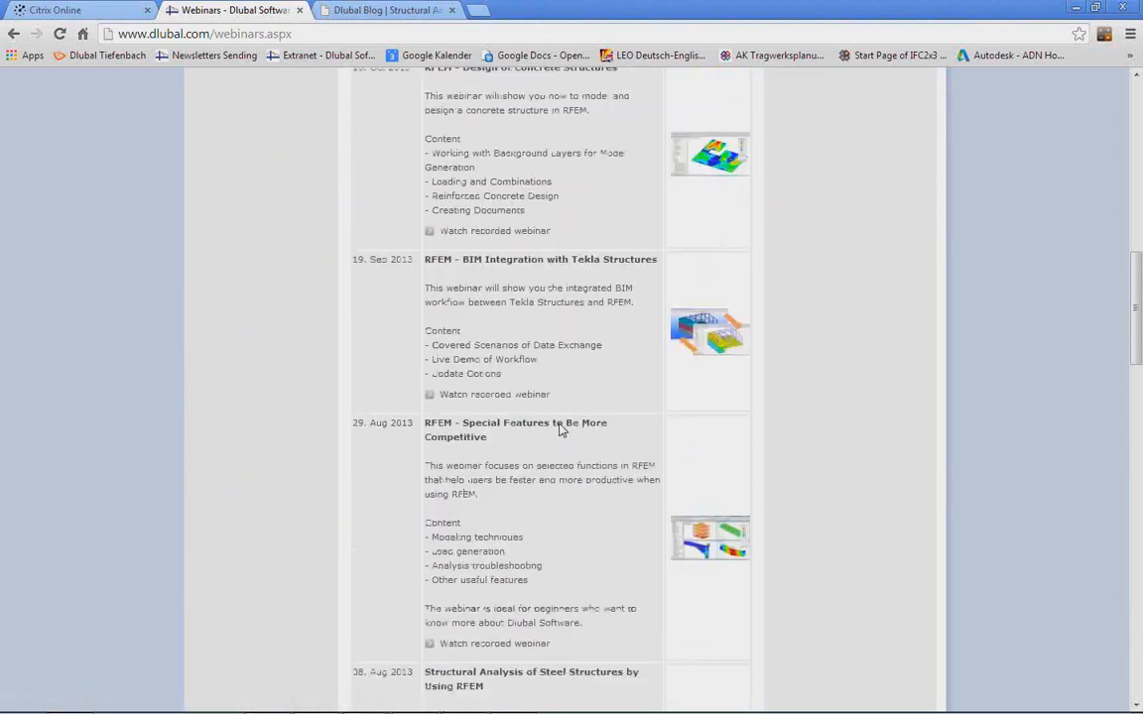
scroll(560, 428, "up", 10)
scroll(561, 428, "up", 2)
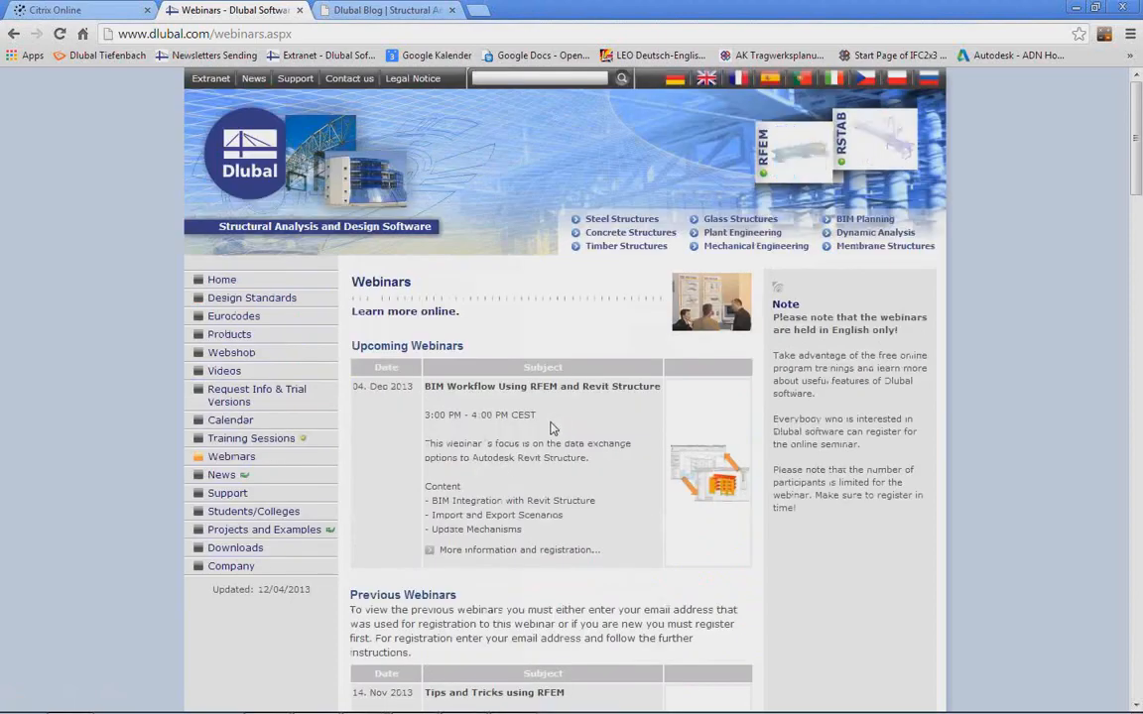
key("alt+Tab")
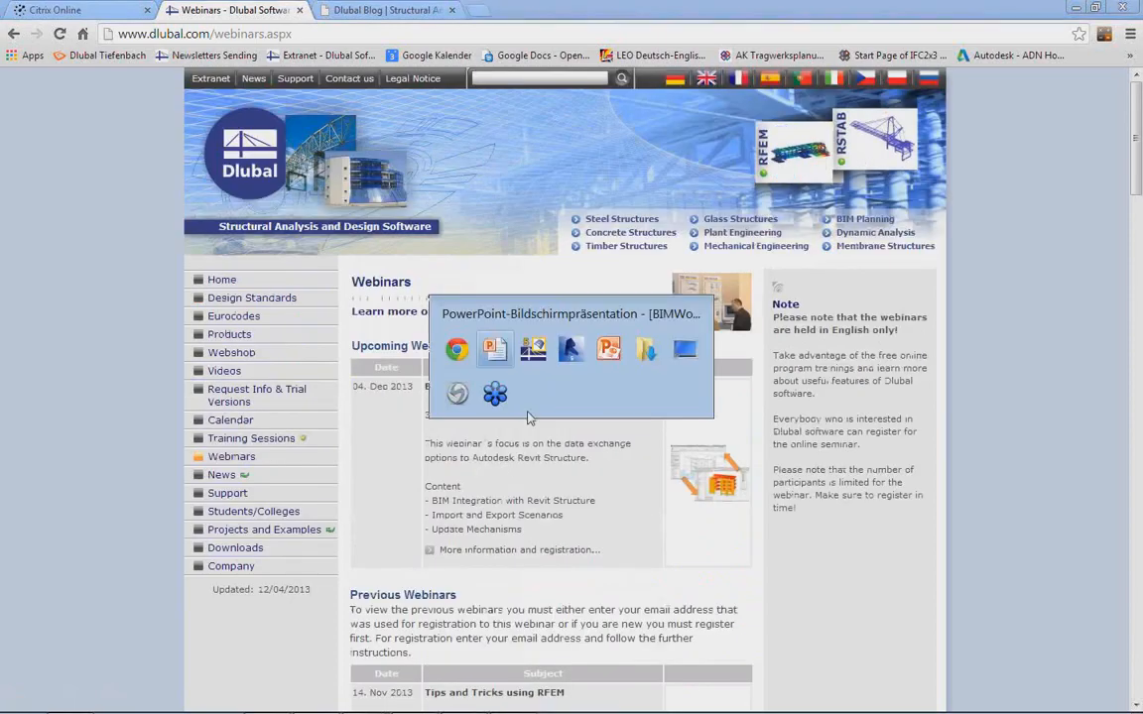